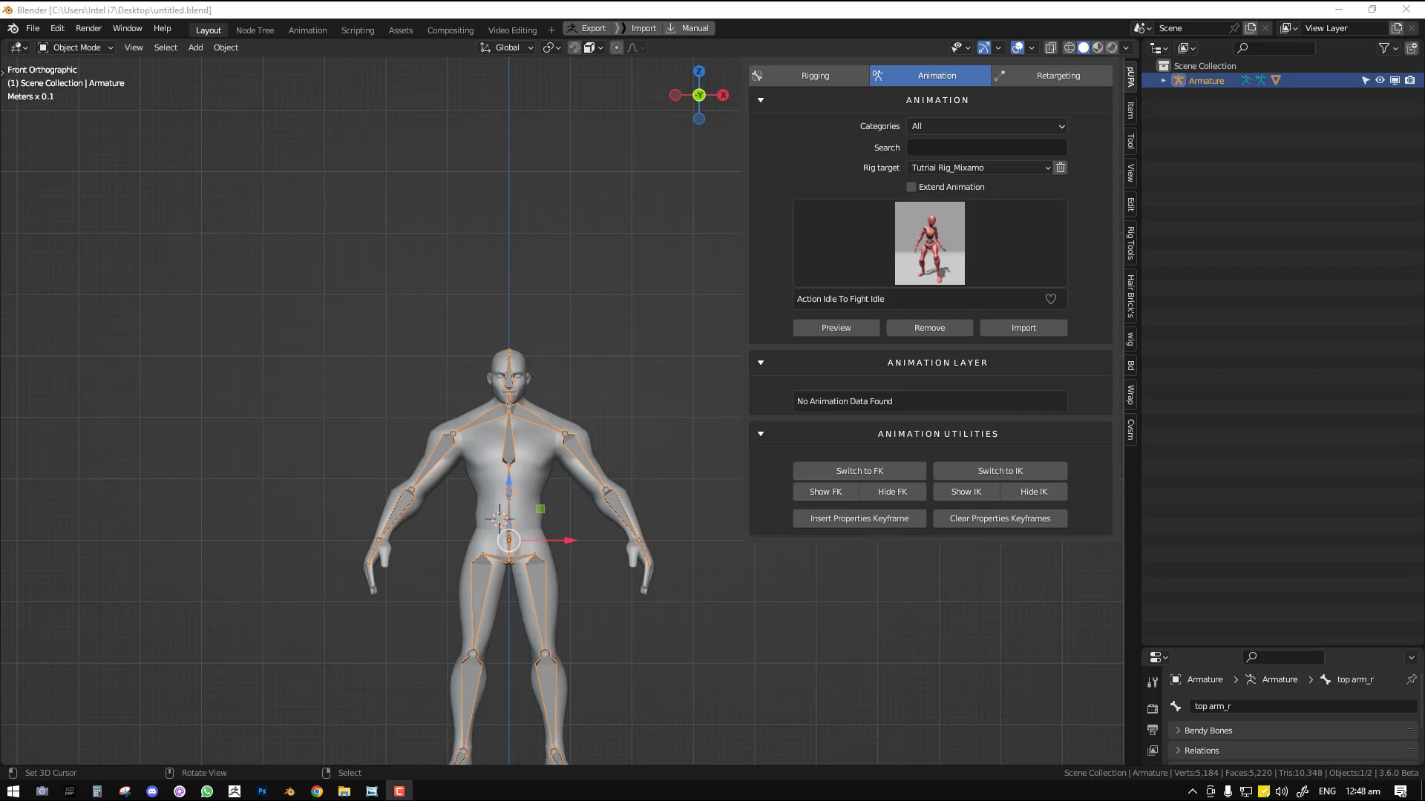
# - Look through the add-on's Rigging, Animation and Retargeting settings and examine the character's armature from several angles
pyautogui.click(814, 80)
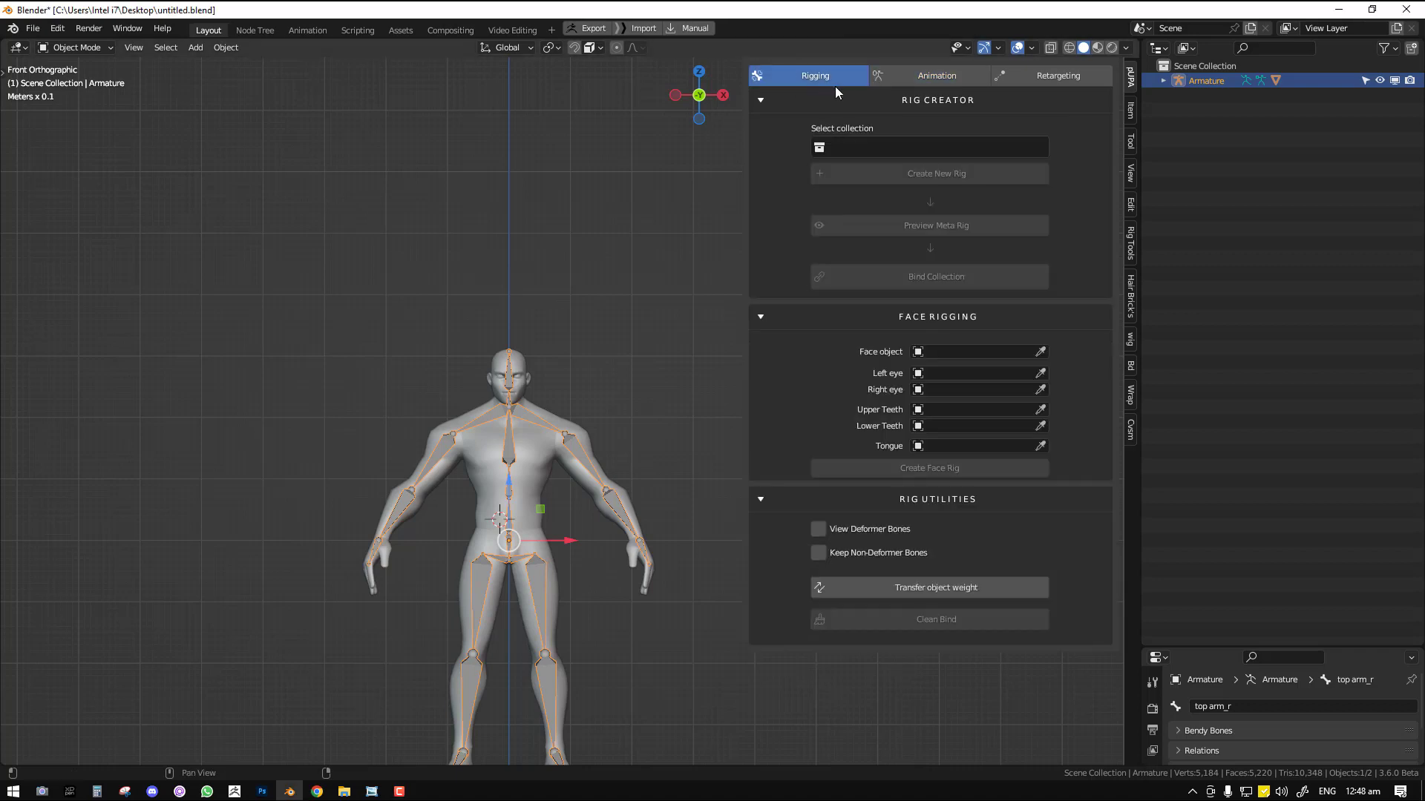
pyautogui.click(910, 80)
pyautogui.click(824, 81)
pyautogui.click(954, 80)
pyautogui.click(1045, 77)
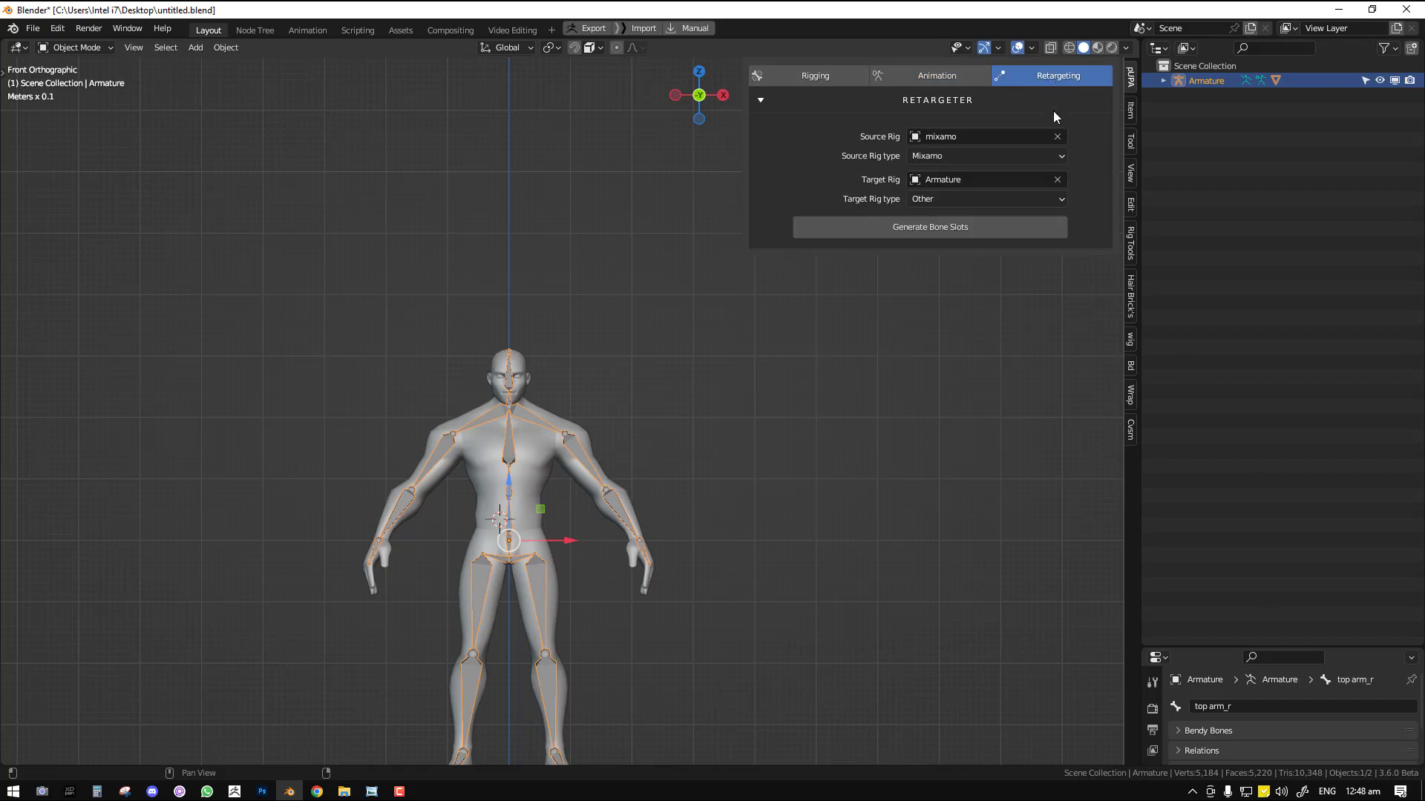
pyautogui.click(939, 77)
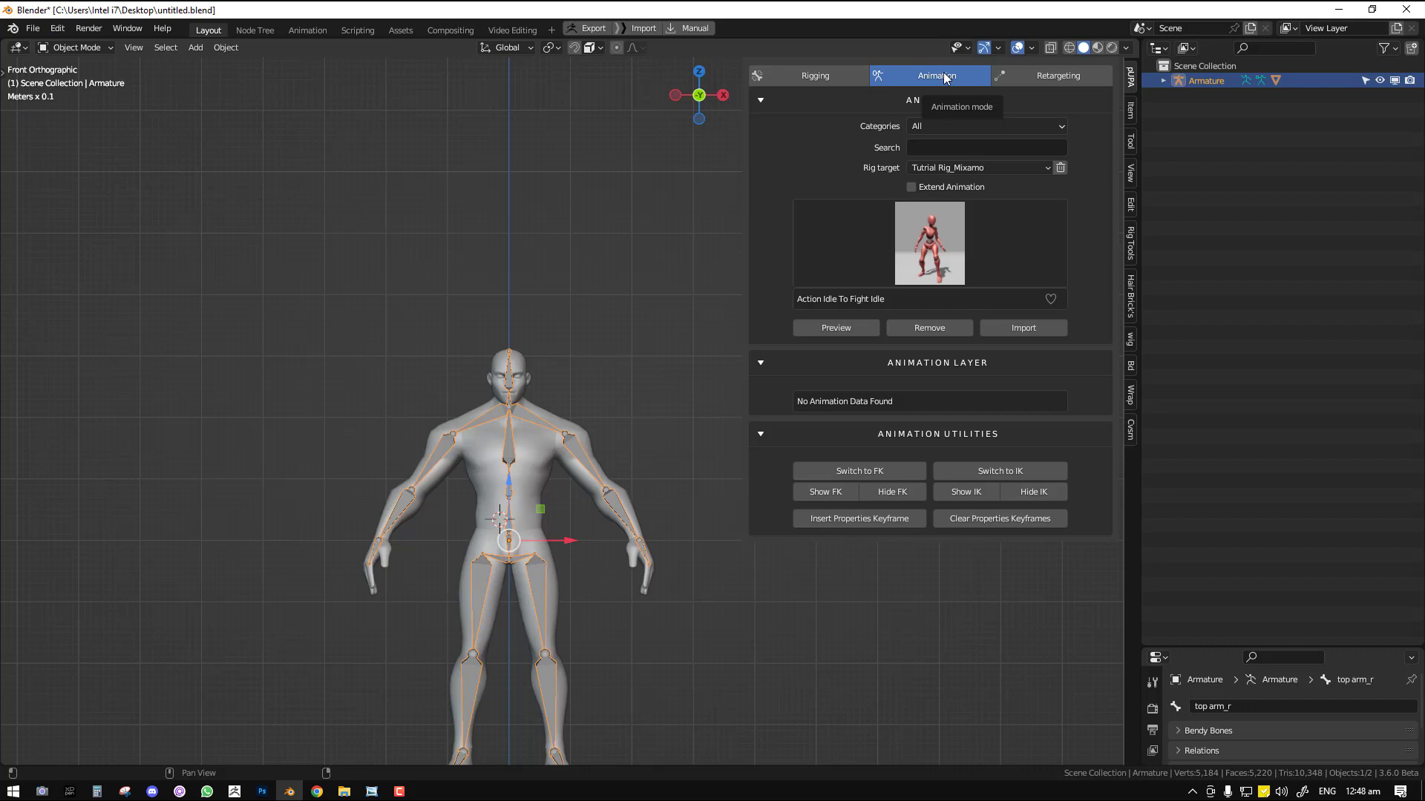
pyautogui.click(1066, 84)
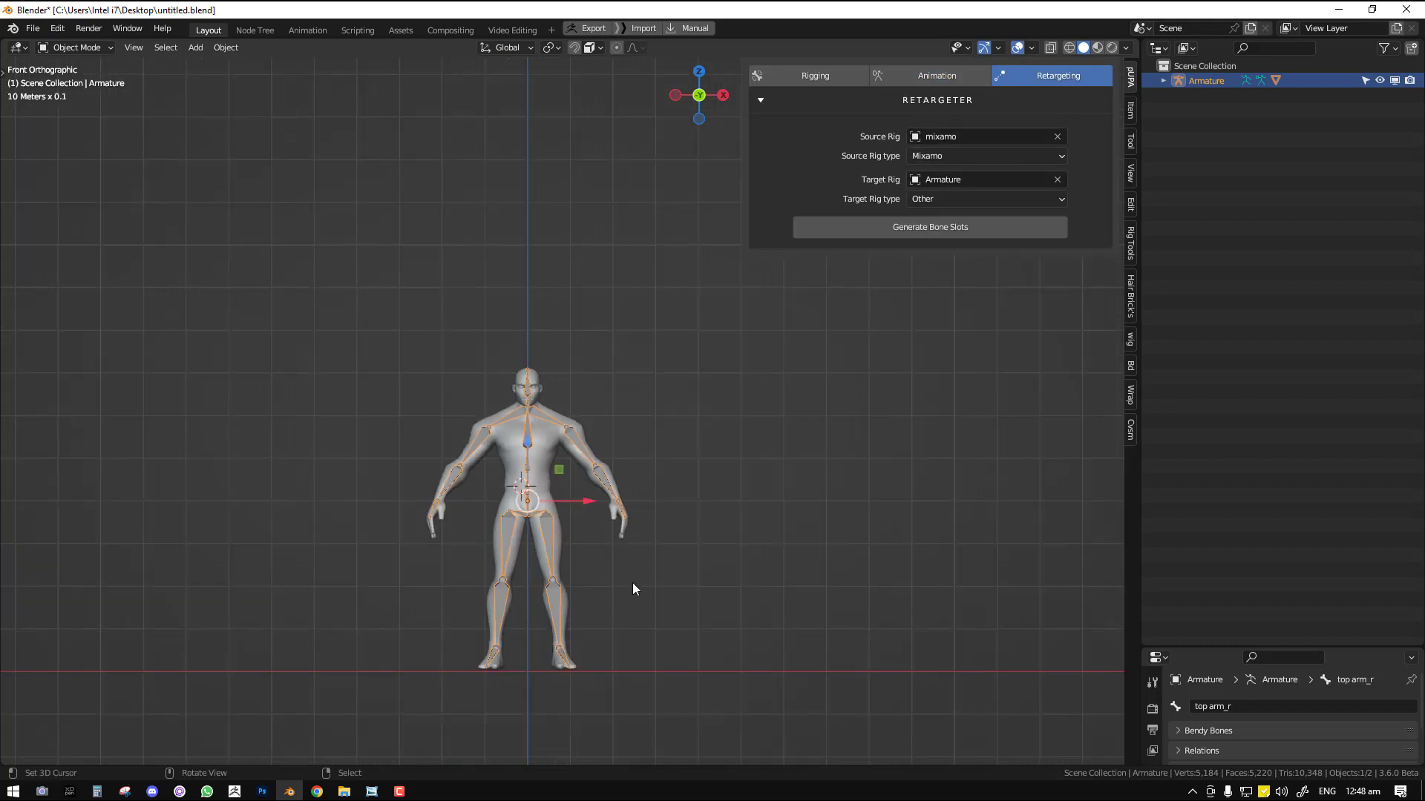
pyautogui.moveTo(633, 585); pyautogui.dragTo(641, 424, button='middle')
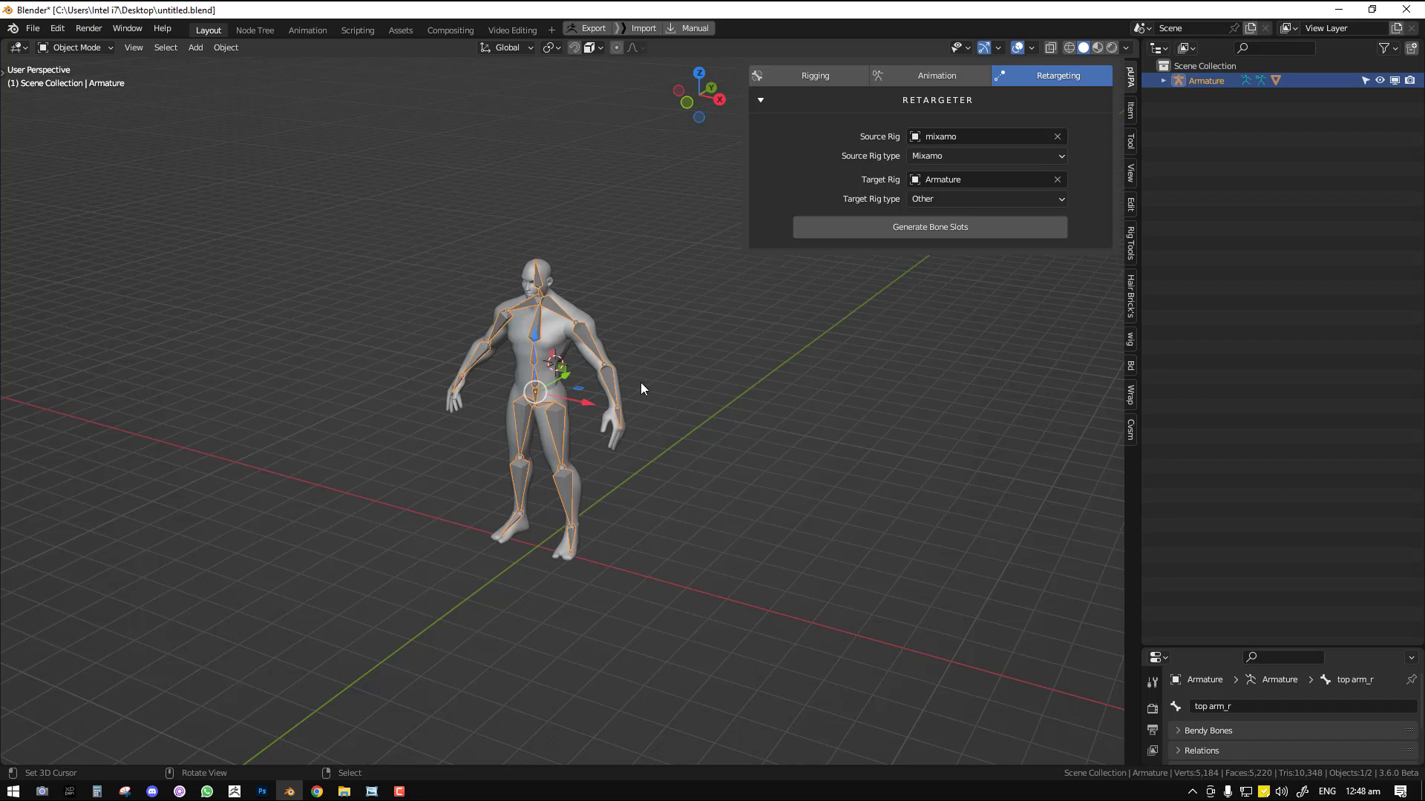
pyautogui.moveTo(501, 407); pyautogui.dragTo(559, 398, button='middle')
pyautogui.scroll(2, 579, 388)
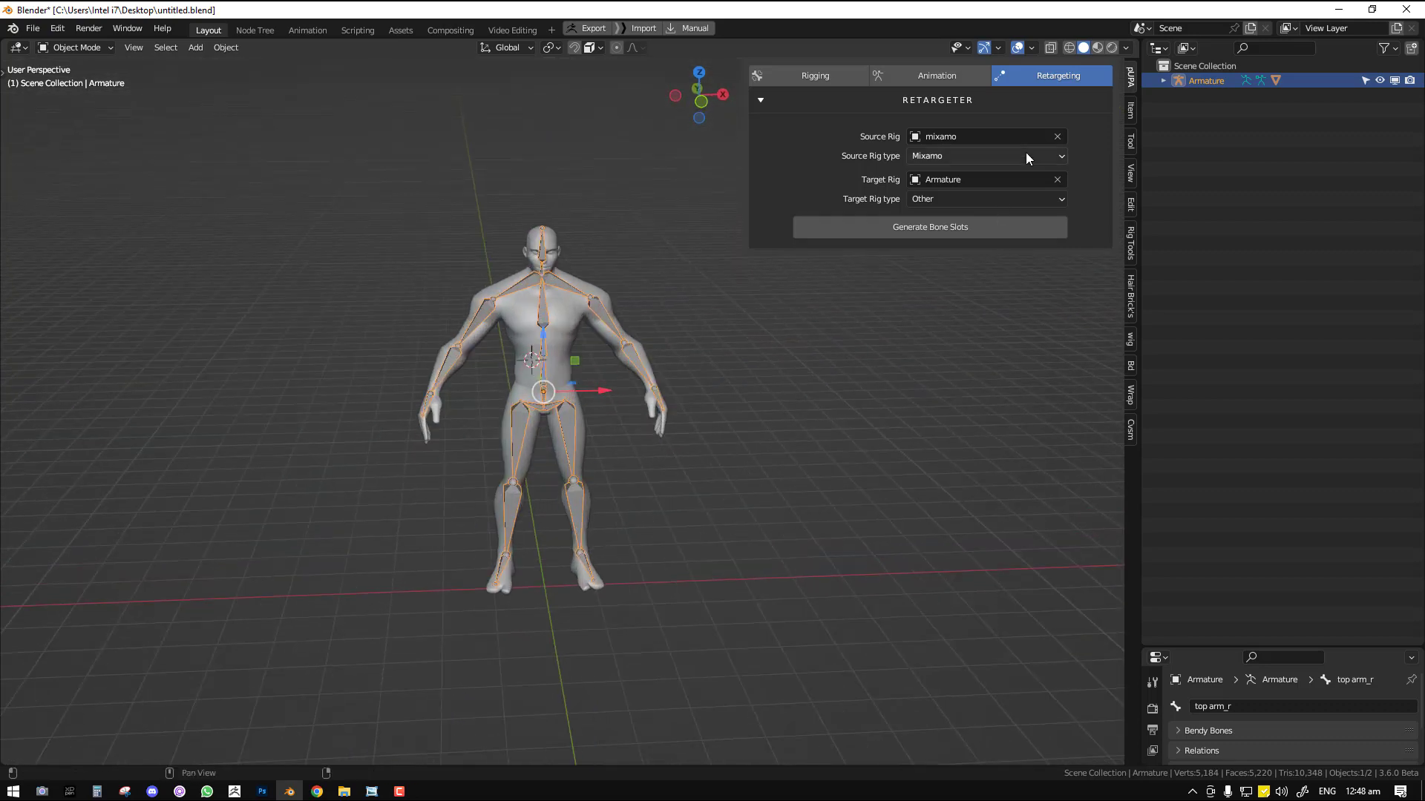
# - Clear the retargeter's source rig and save the untitled.blend file
pyautogui.click(1058, 137)
pyautogui.moveTo(648, 363); pyautogui.dragTo(666, 355, button='middle')
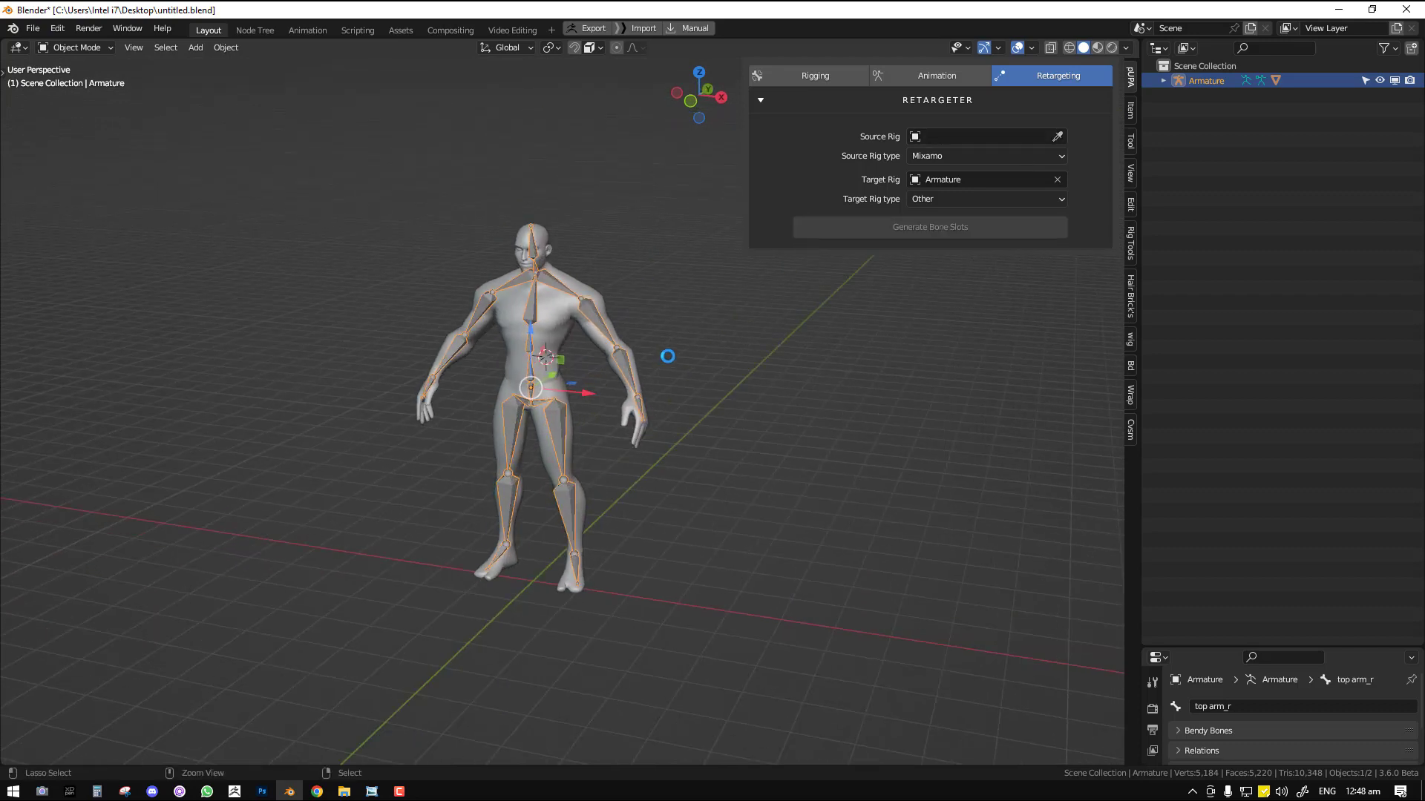
pyautogui.hotkey('ctrl', 's')
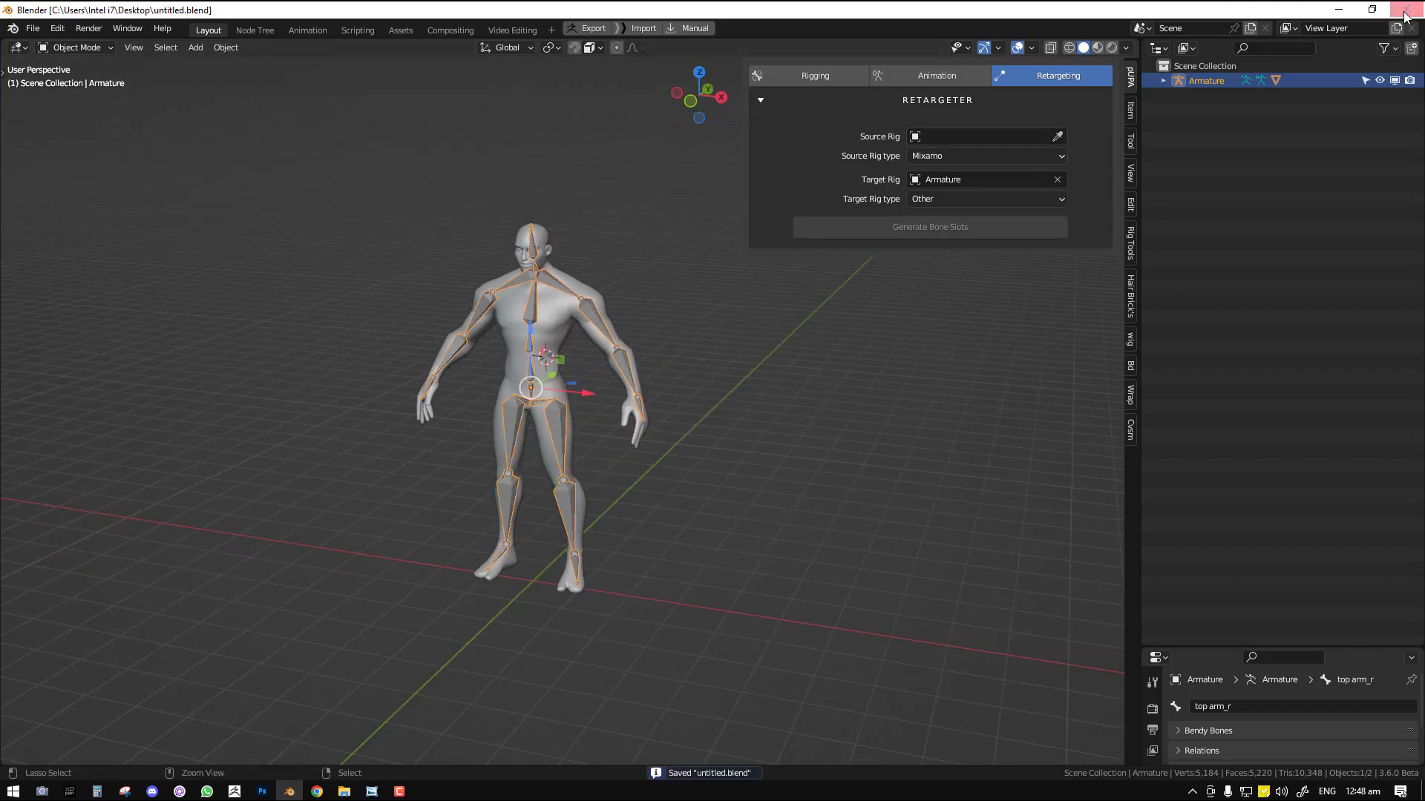
# - Close Blender and reopen the saved untitled.blend file
pyautogui.click(1405, 10)
pyautogui.doubleClick(41, 97)
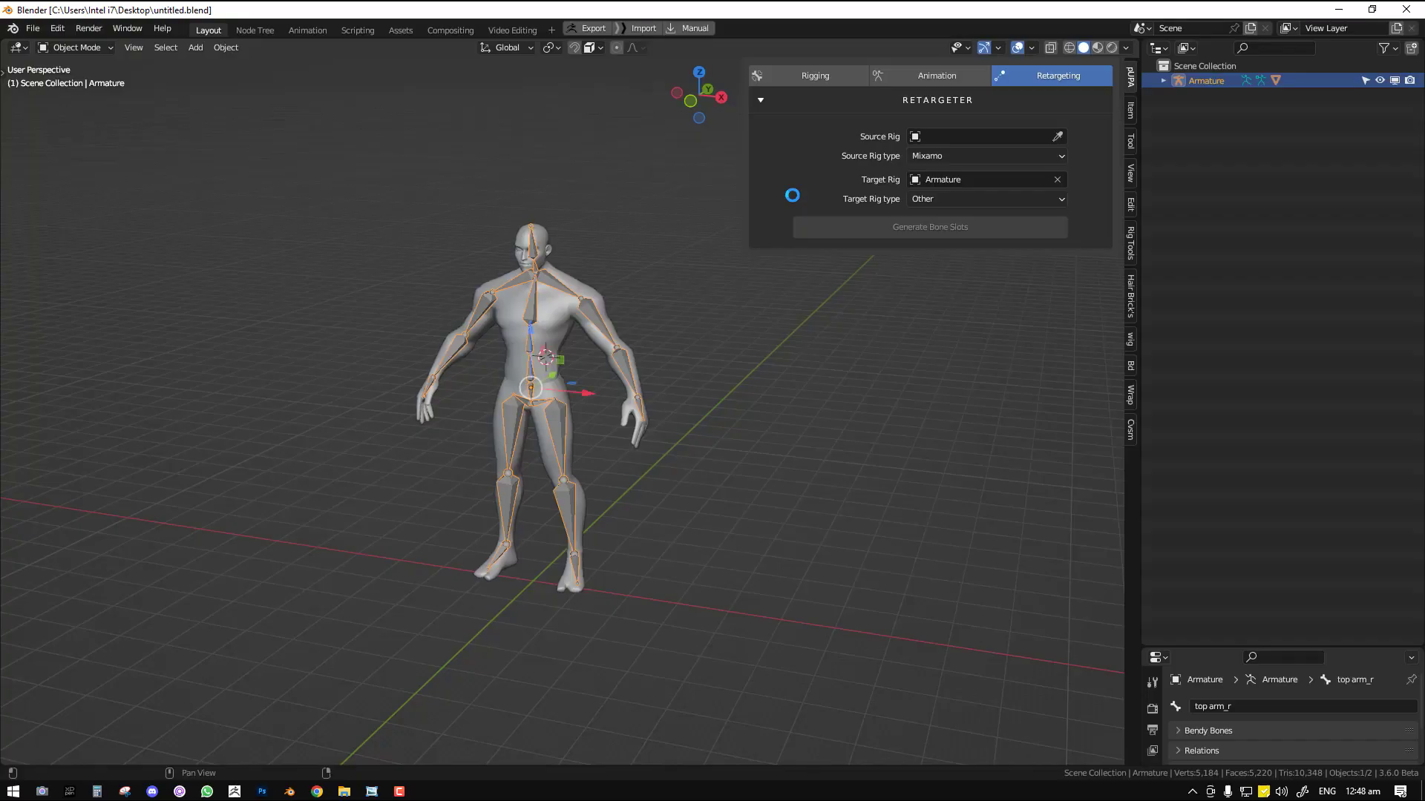
# - Switch the armature to Pose Mode and try rotating the lower spine bone at the abdomen
pyautogui.moveTo(642, 294); pyautogui.dragTo(665, 348, button='middle')
pyautogui.hotkey('ctrl', 'Tab')
pyautogui.click(580, 341)
pyautogui.scroll(3, 665, 347)
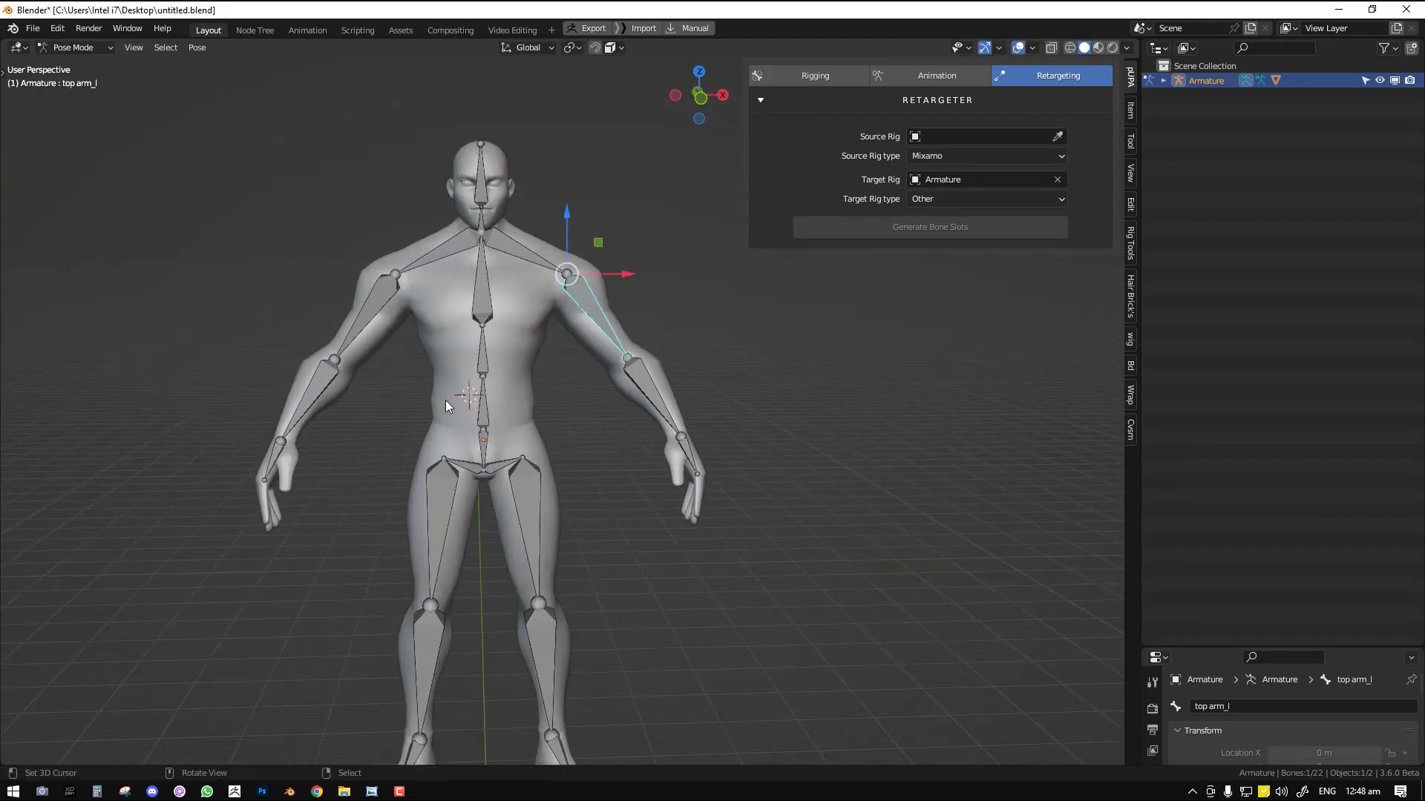
pyautogui.click(514, 389)
pyautogui.press('r')
pyautogui.press('Escape')
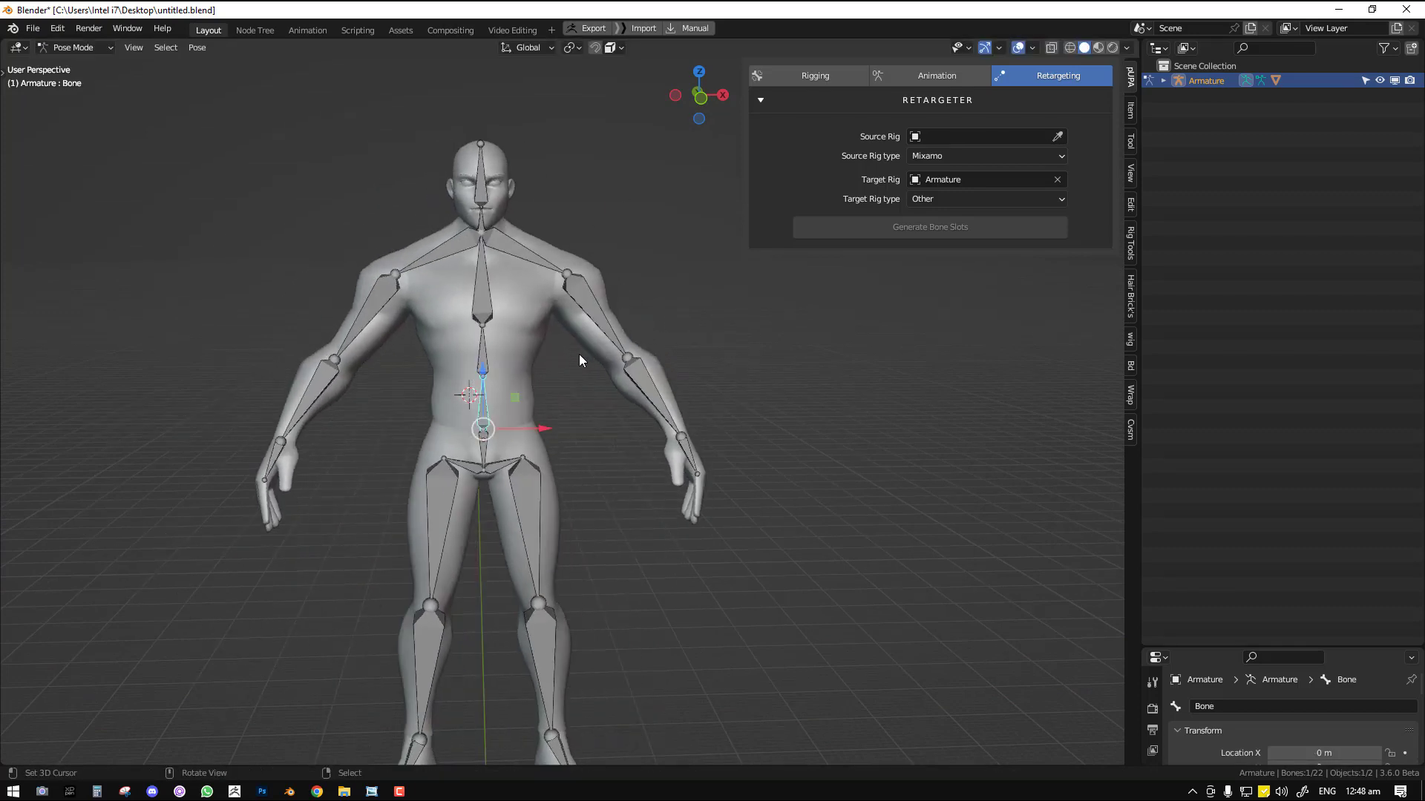
# - Try rotating the thigh bone, and try moving and rotating the hip bone Bone.010 beside the pelvis
pyautogui.click(541, 514)
pyautogui.press('r')
pyautogui.press('Escape')
pyautogui.click(499, 469)
pyautogui.press('g')
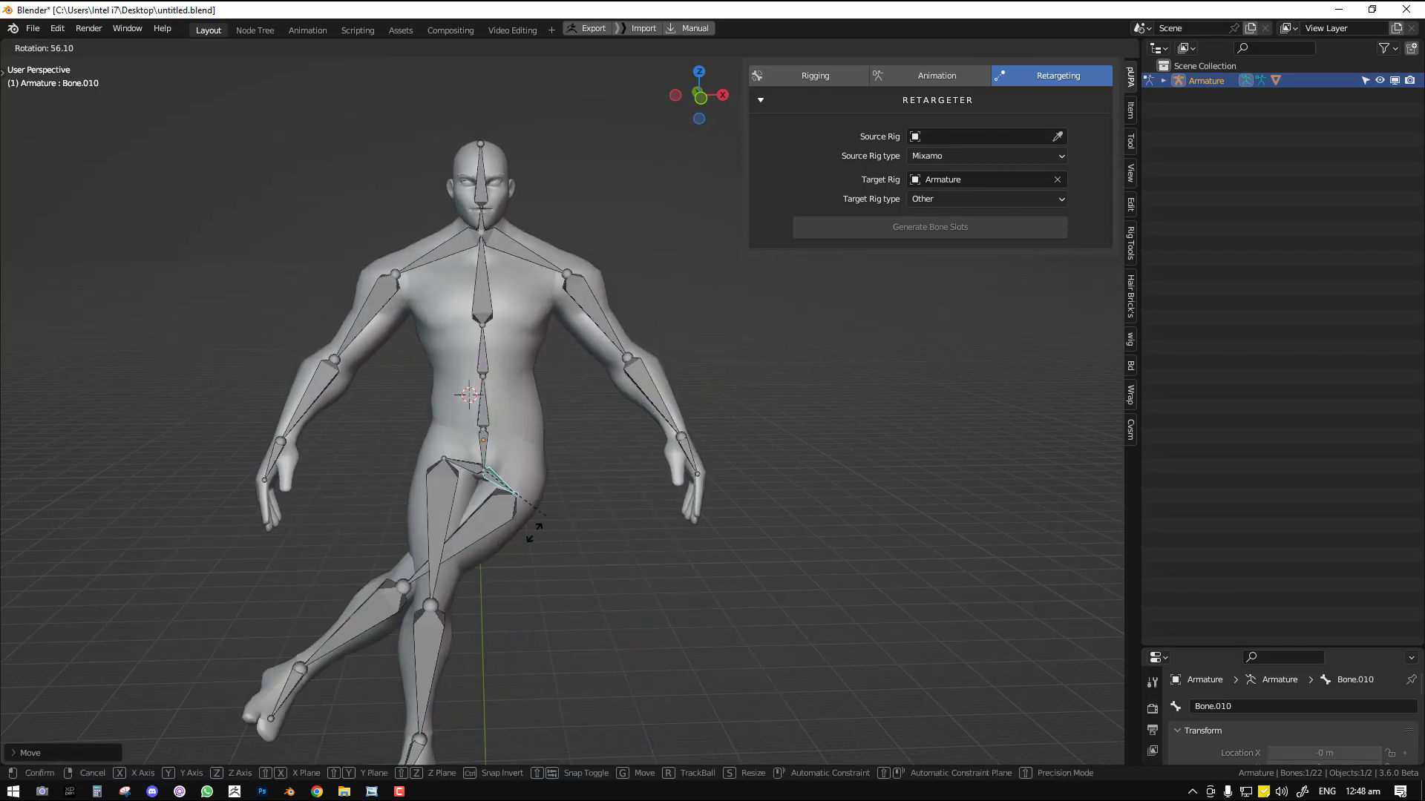
pyautogui.click(505, 466)
# - Glance at the Rigging settings, return to Retargeting, and try rotating the opposite thigh bone Bone.019
pyautogui.click(820, 77)
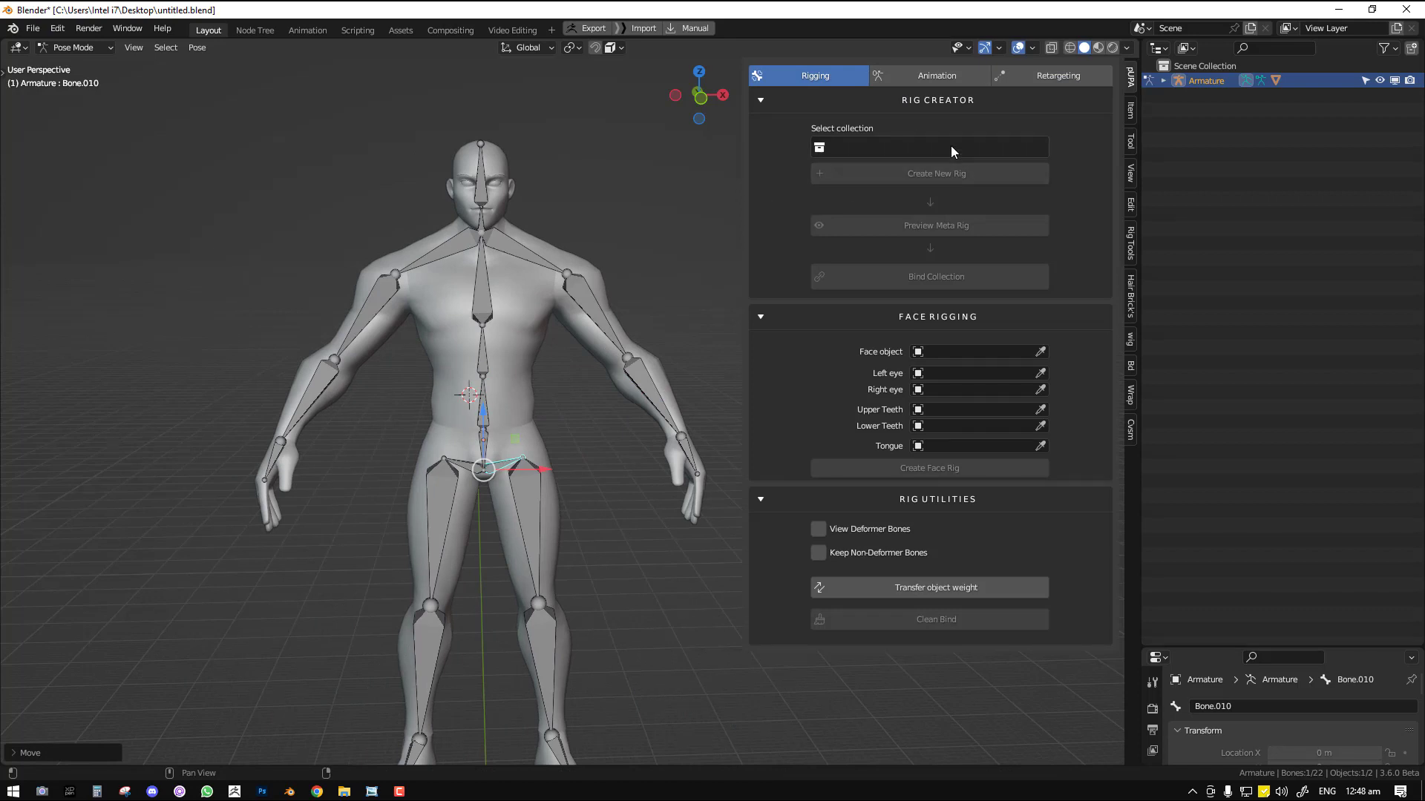
pyautogui.click(1054, 76)
pyautogui.click(448, 553)
pyautogui.press('r')
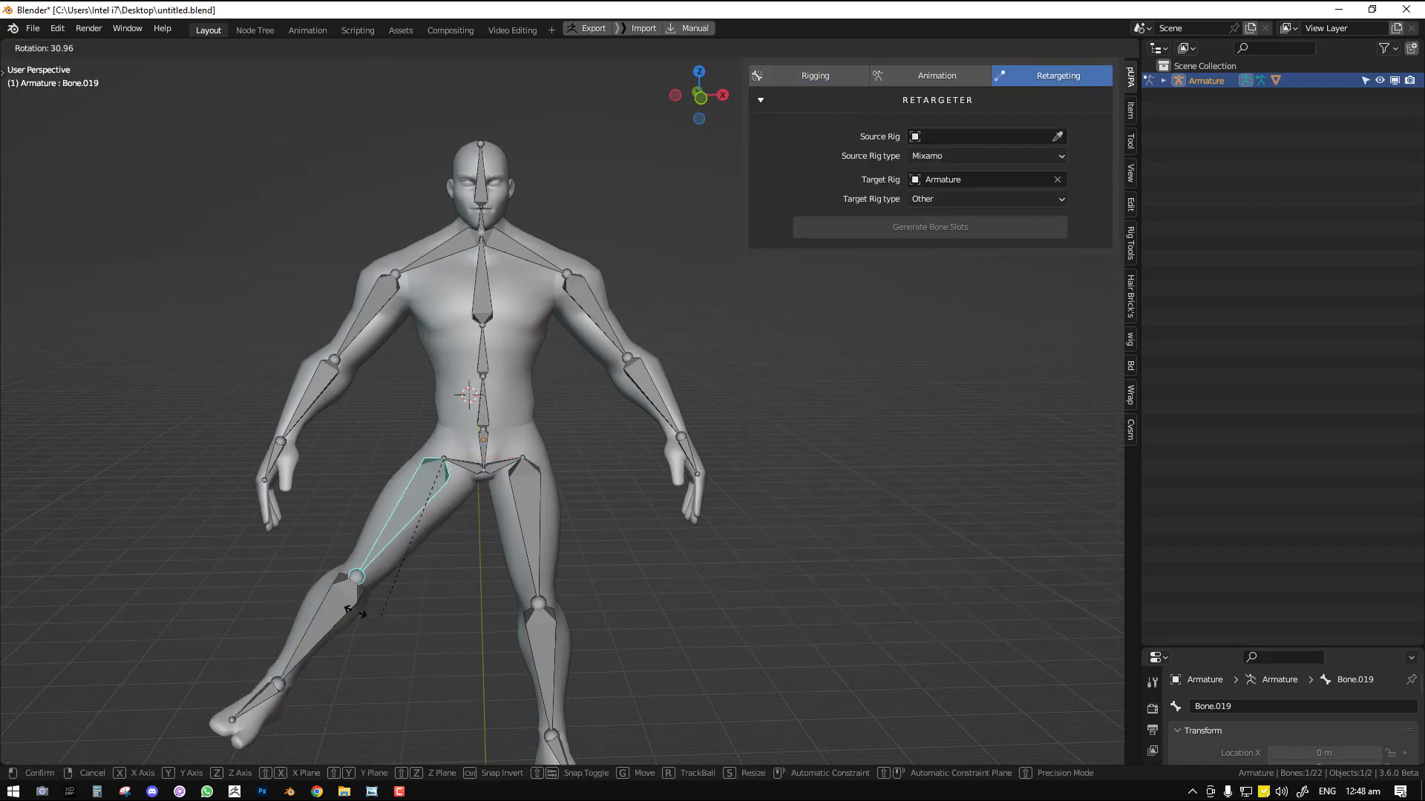
pyautogui.press('Escape')
pyautogui.scroll(-4, 492, 515)
pyautogui.moveTo(545, 512); pyautogui.dragTo(543, 512, button='middle')
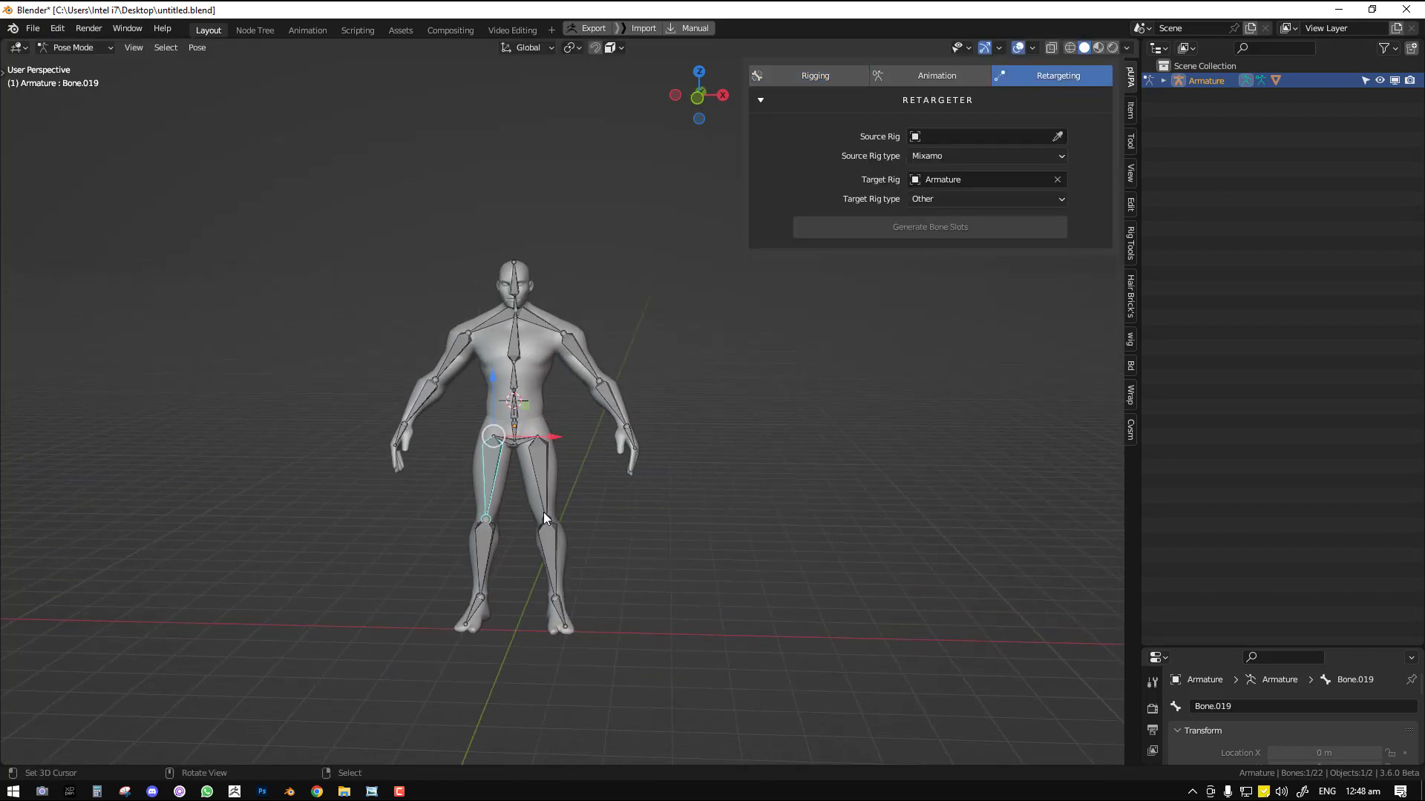
pyautogui.scroll(2, 544, 512)
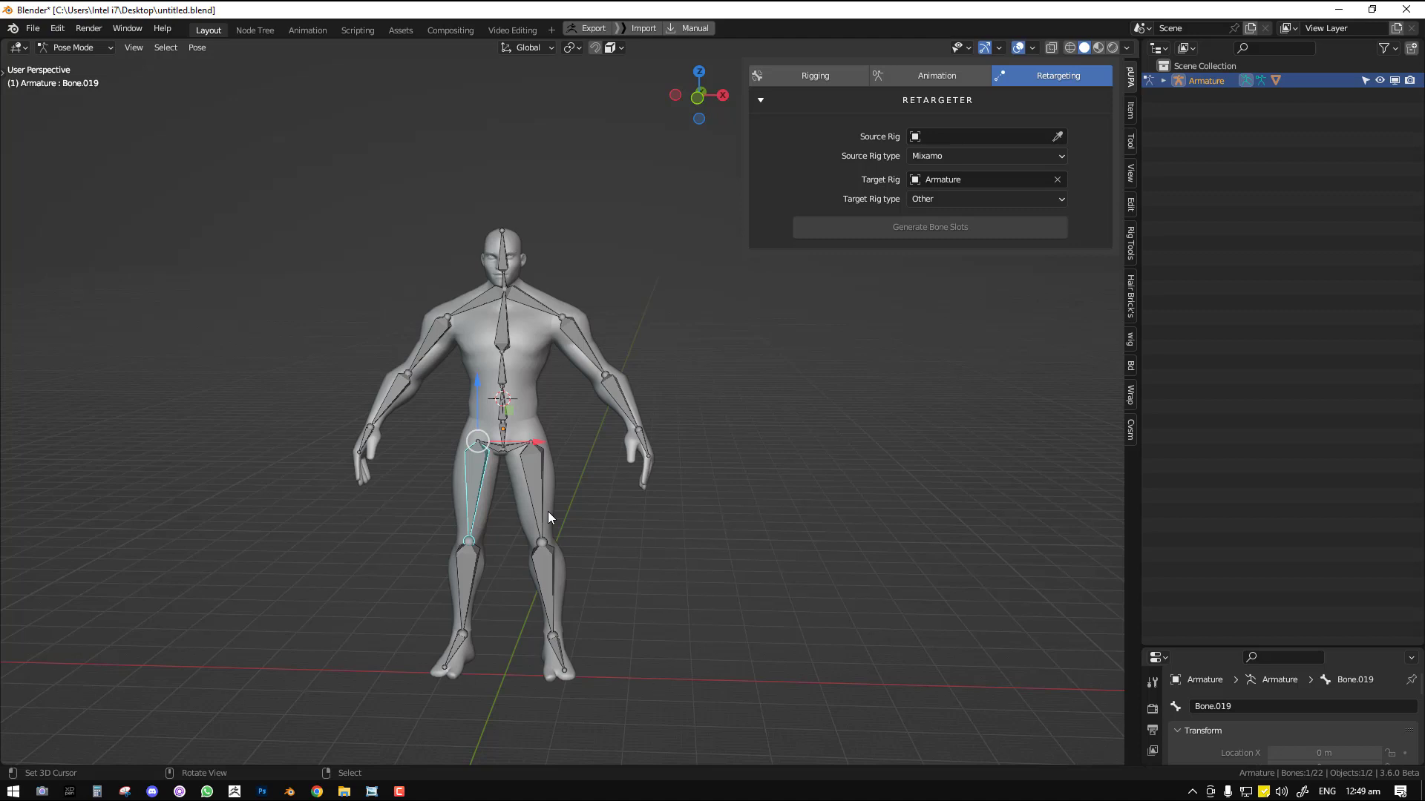
pyautogui.moveTo(591, 443); pyautogui.dragTo(607, 442, button='middle')
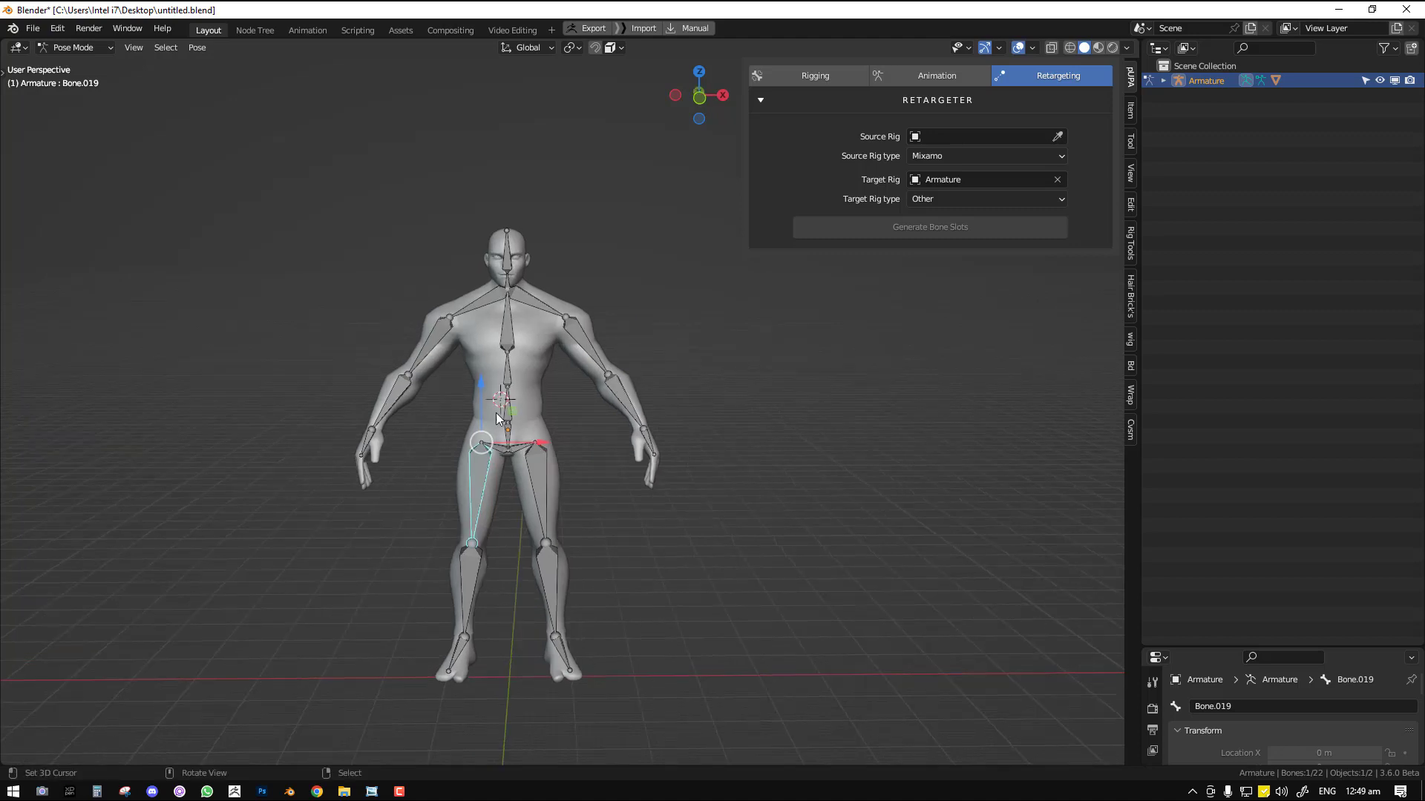
pyautogui.moveTo(621, 347); pyautogui.dragTo(574, 350, button='middle')
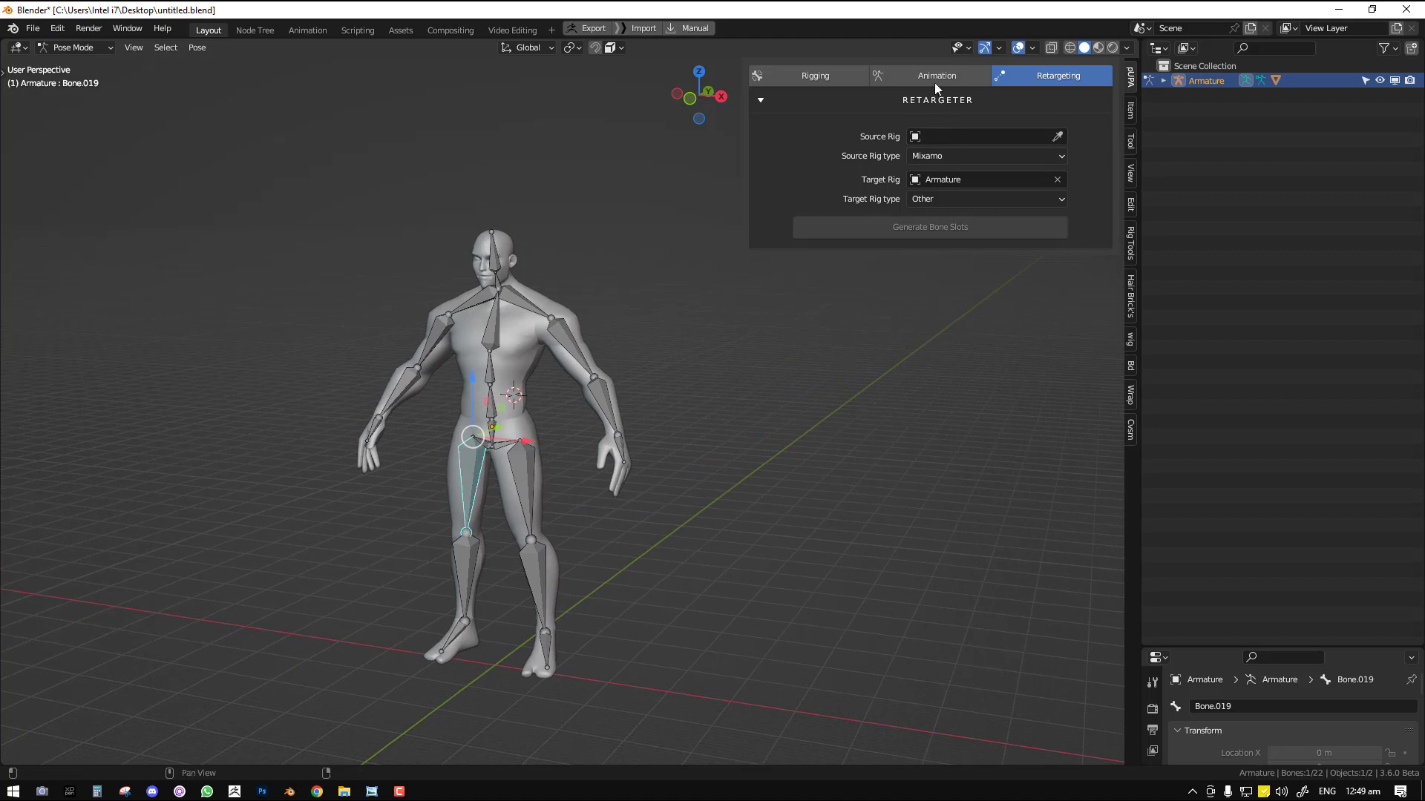
# - Browse the add-on's animation categories and its library of animation thumbnails
pyautogui.click(933, 81)
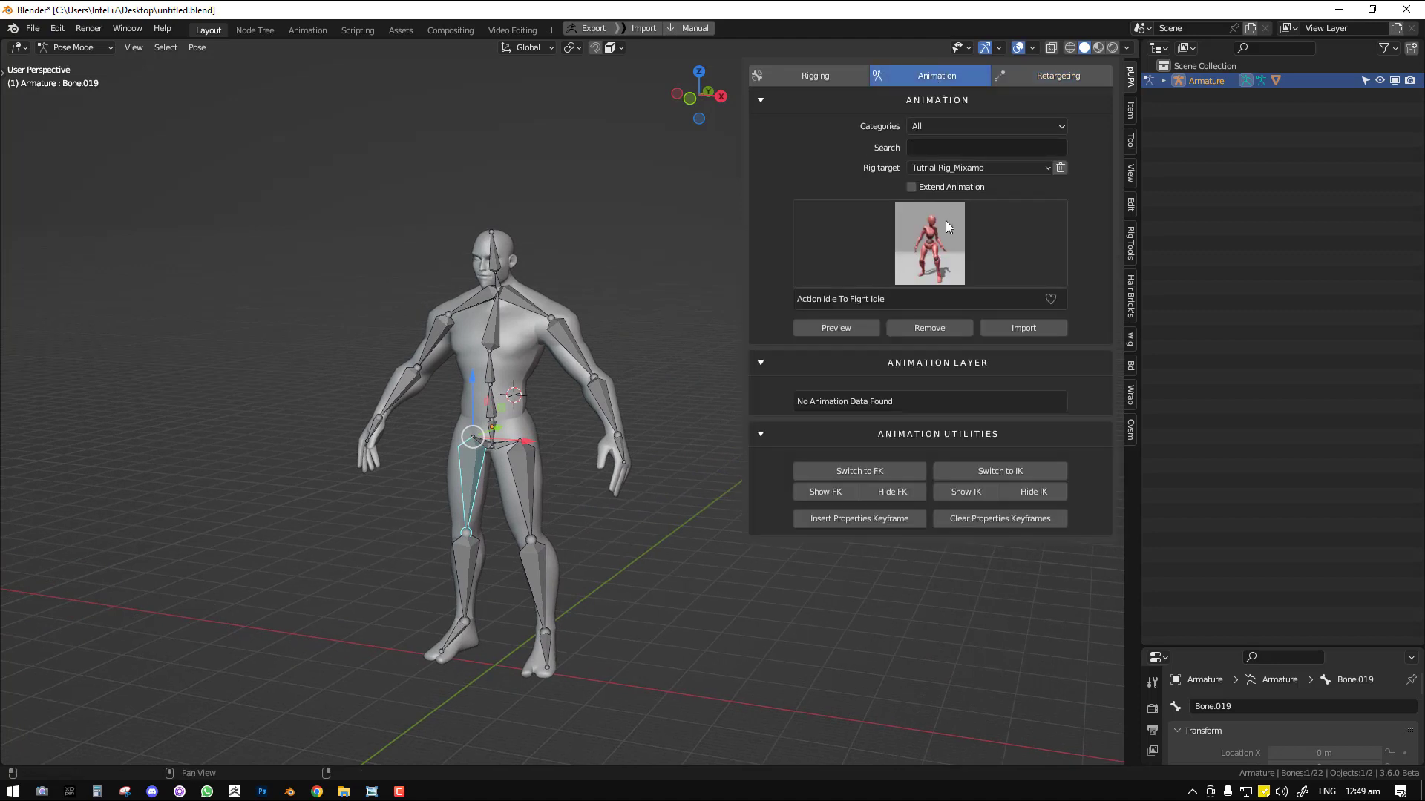
pyautogui.click(1009, 126)
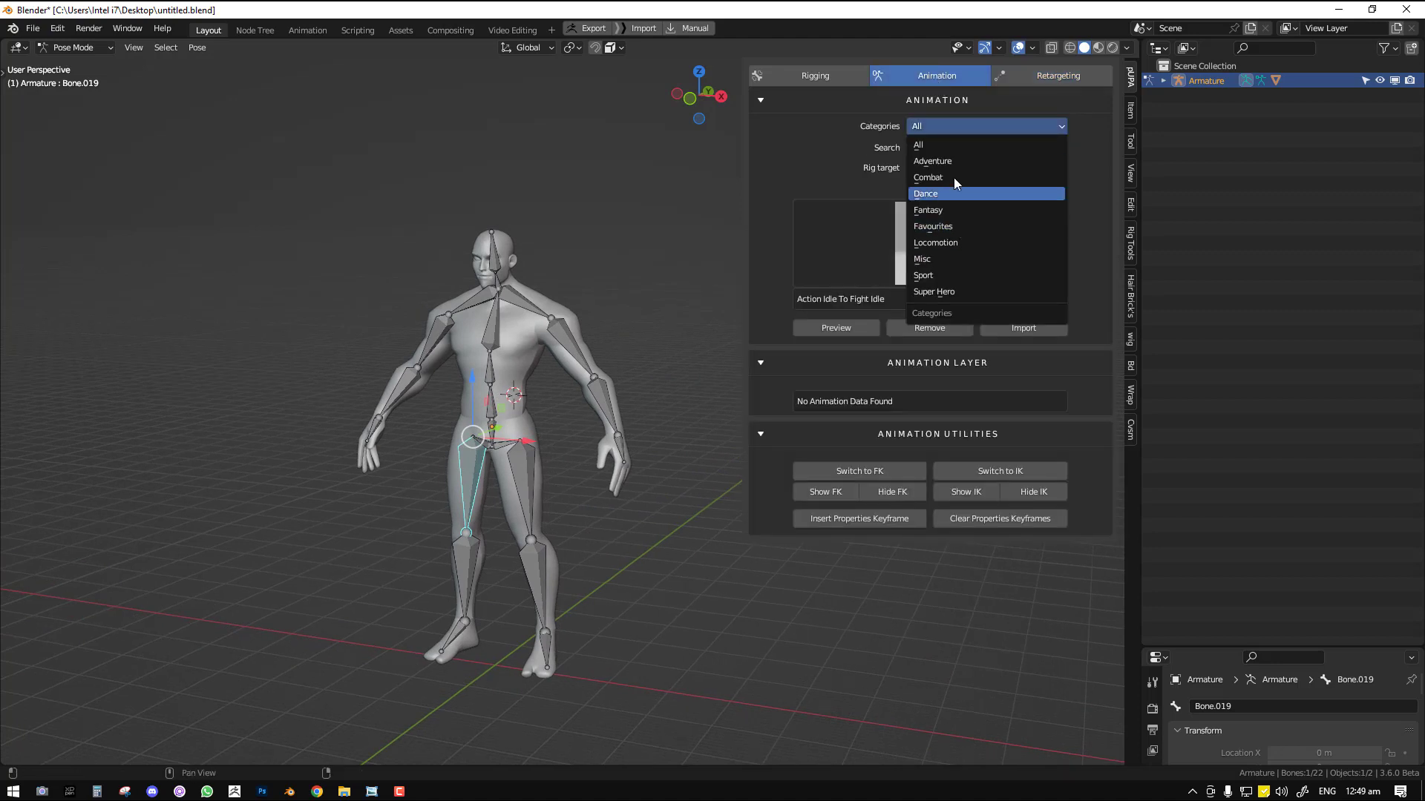
pyautogui.click(920, 145)
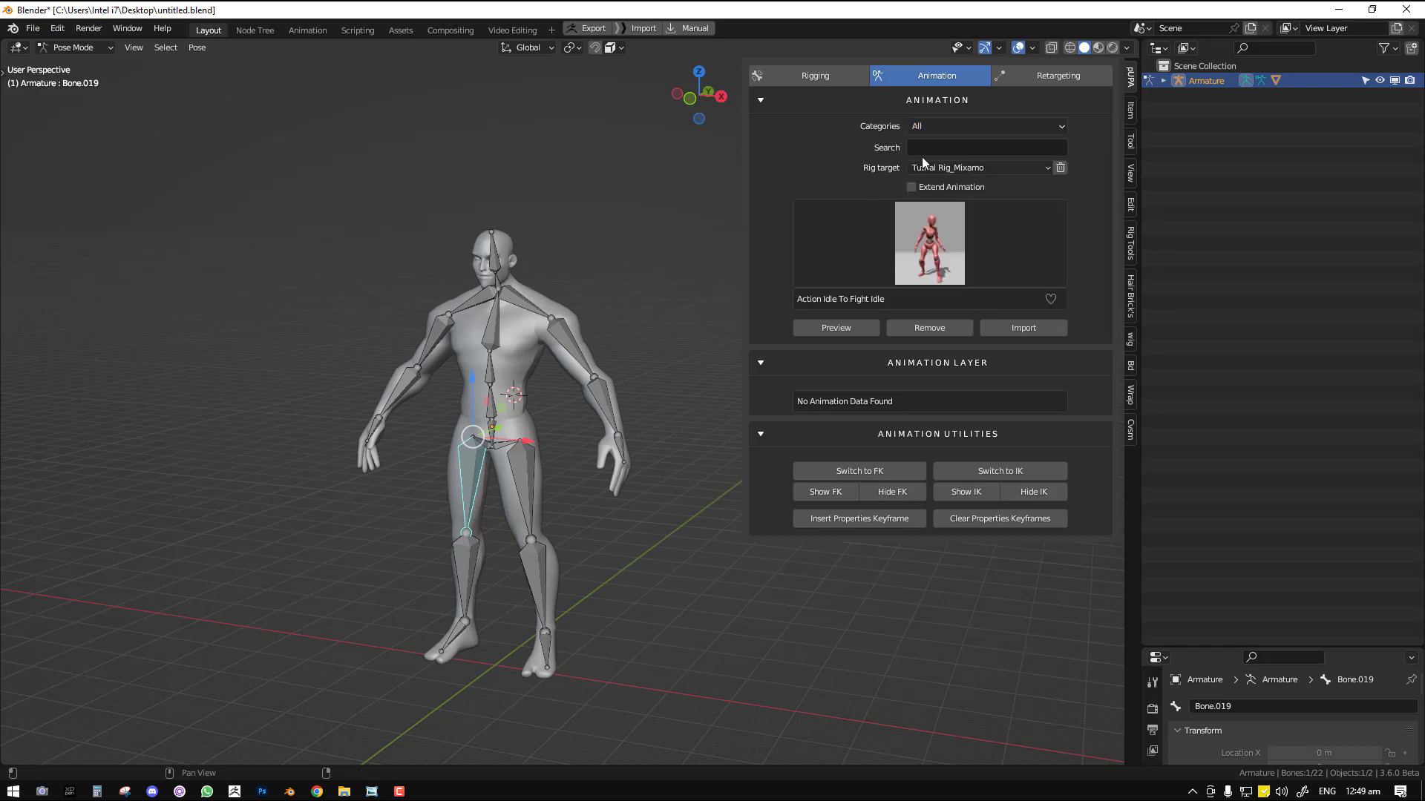
pyautogui.click(918, 255)
pyautogui.moveTo(768, 769)
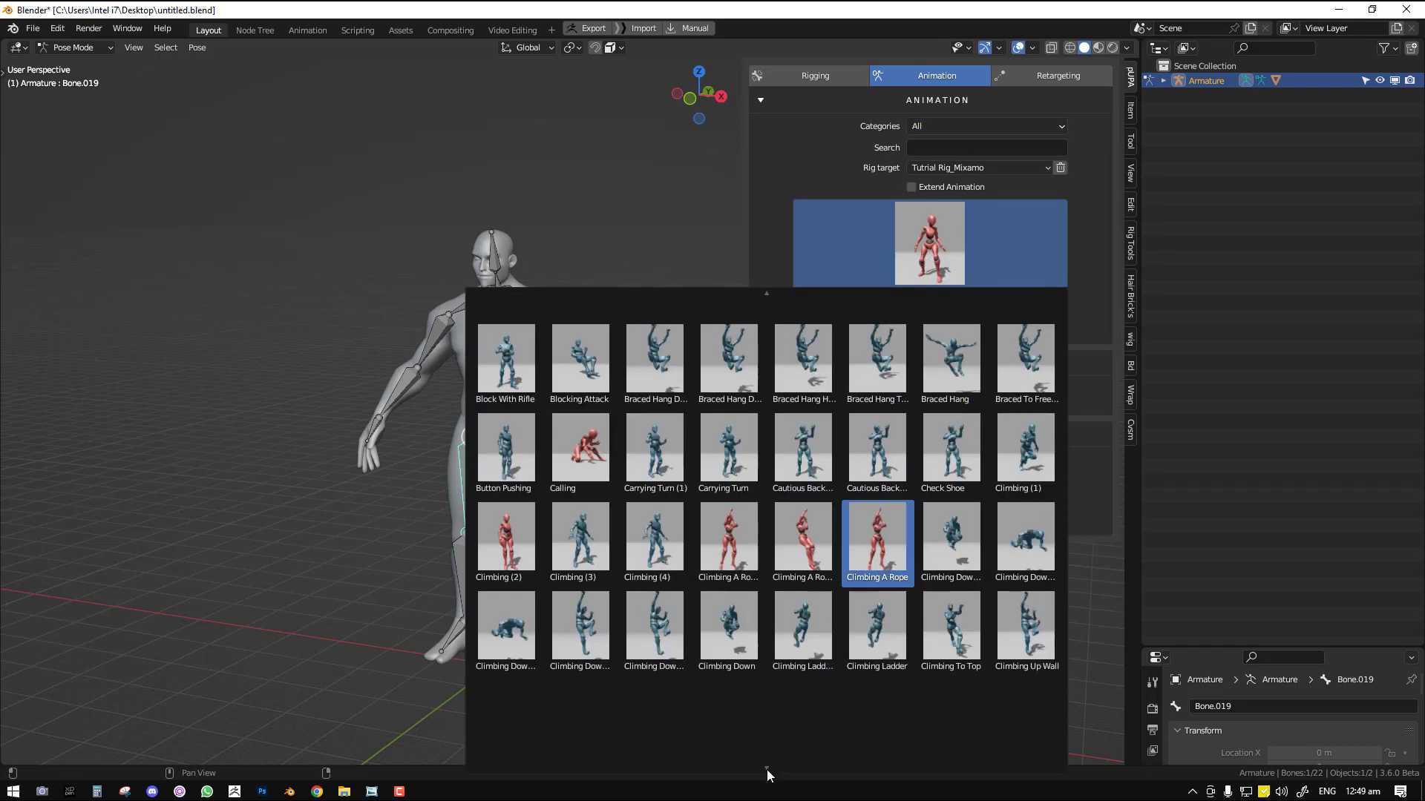
pyautogui.scroll(15, 770, 765)
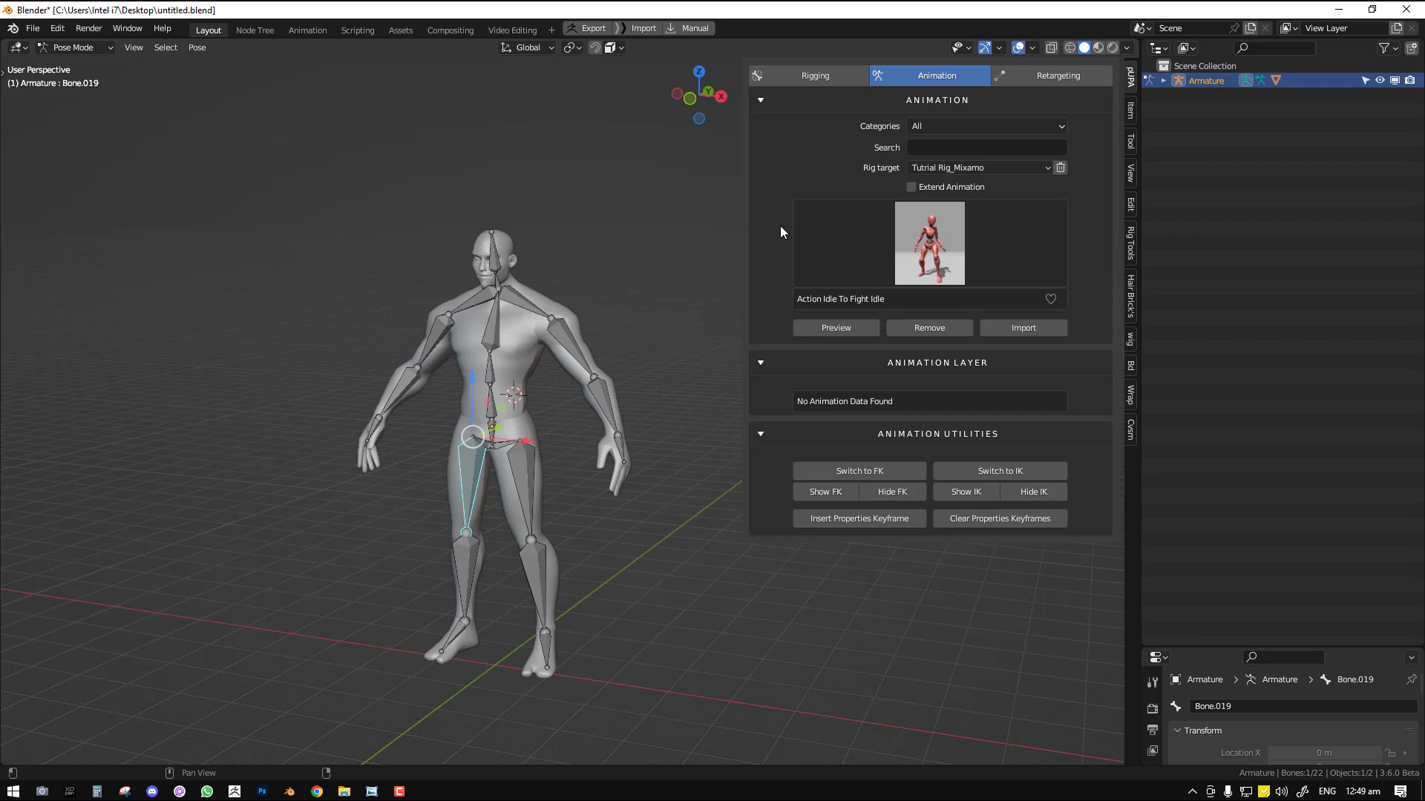
# - Set the rig target to -Rigify, deselect all bones and preview the Action Idle To Fight Idle animation on the armature
pyautogui.click(950, 169)
pyautogui.click(946, 187)
pyautogui.press('KP_1')
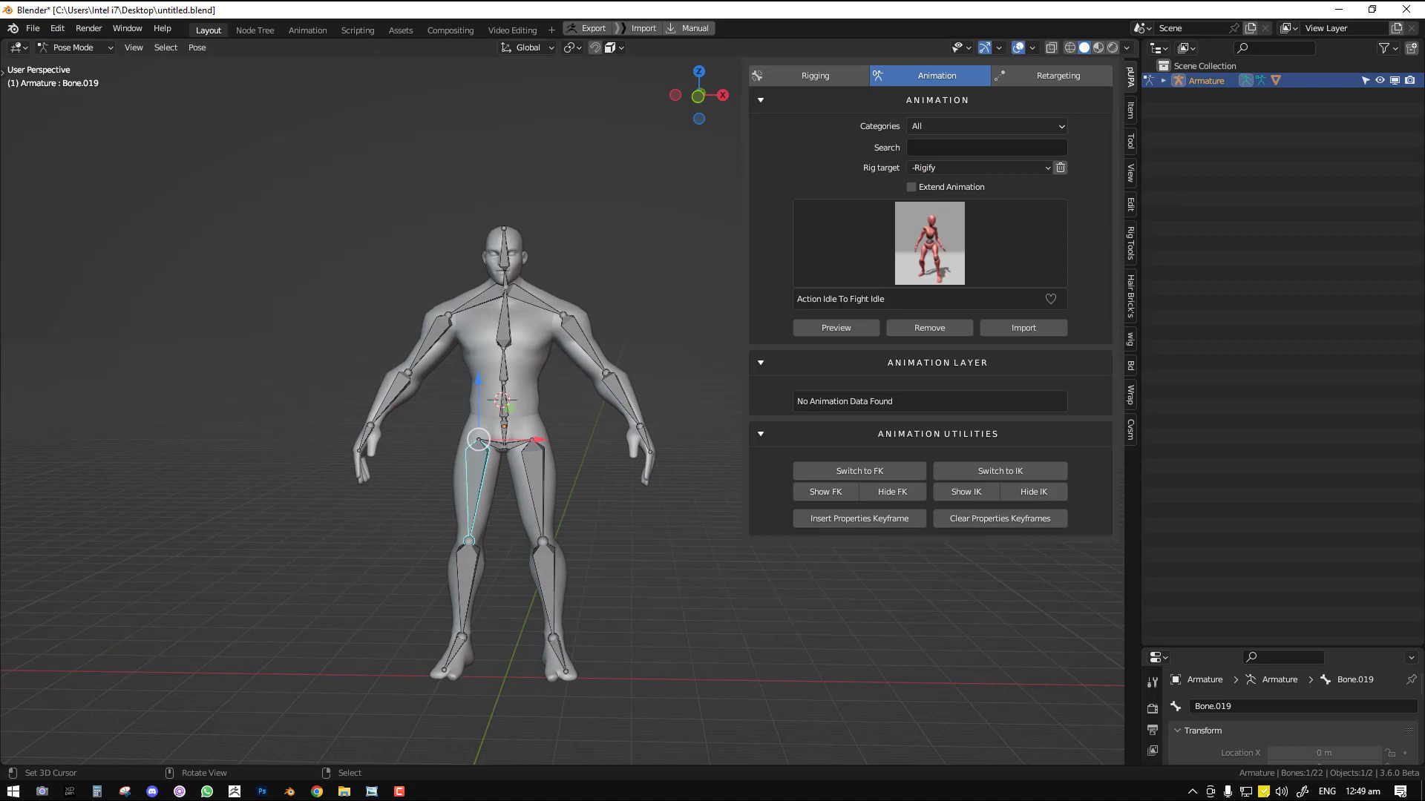
pyautogui.hotkey('alt', 'Tab')
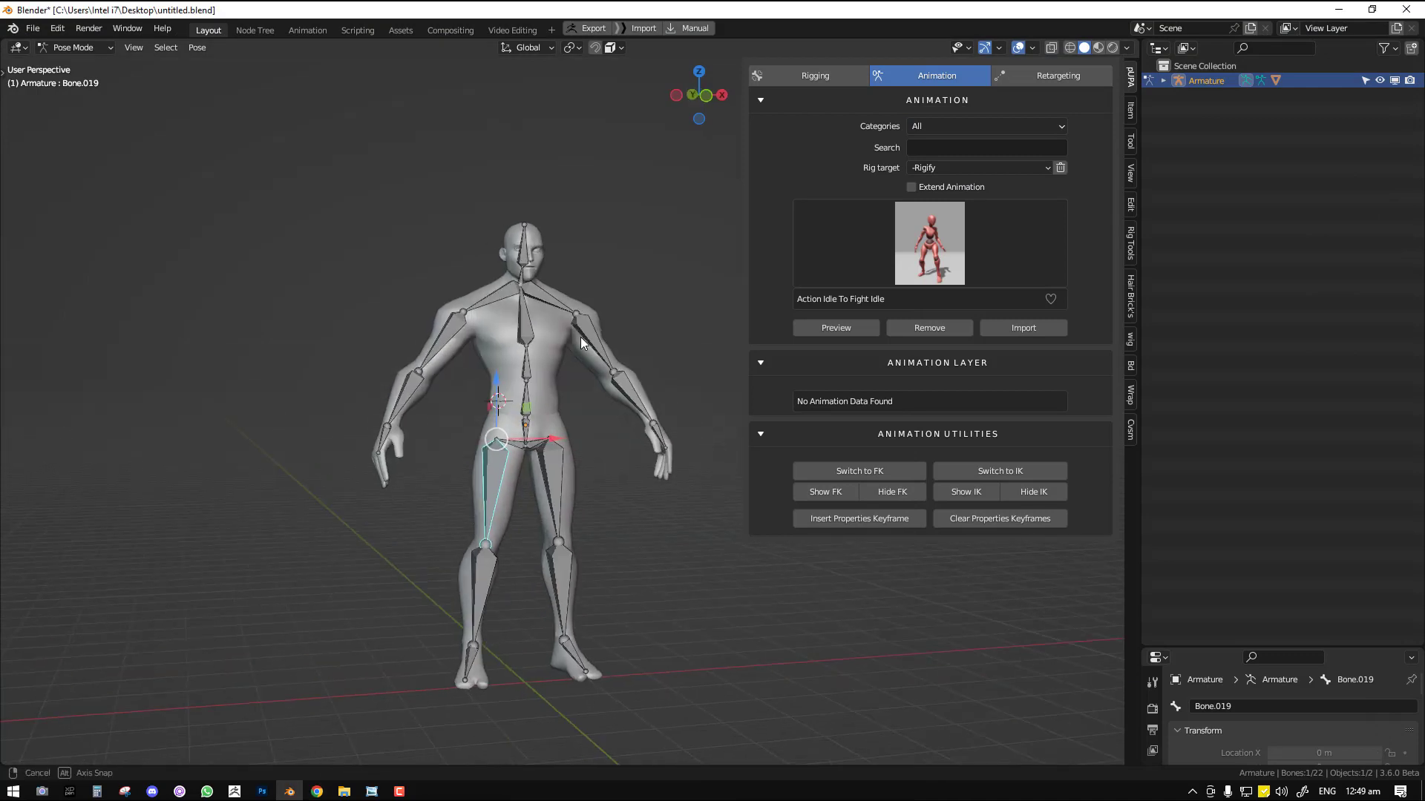
pyautogui.hotkey('alt', 'a')
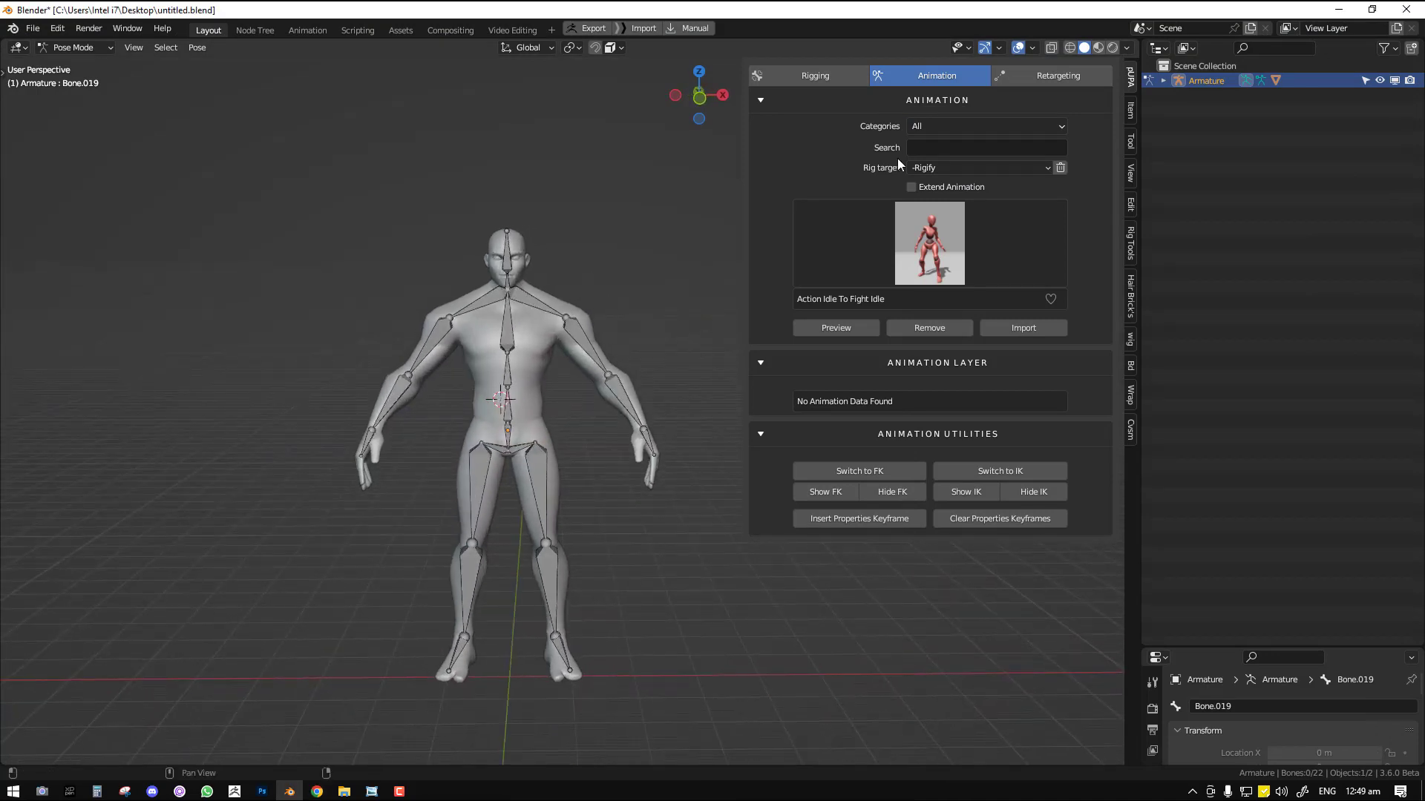
pyautogui.click(847, 327)
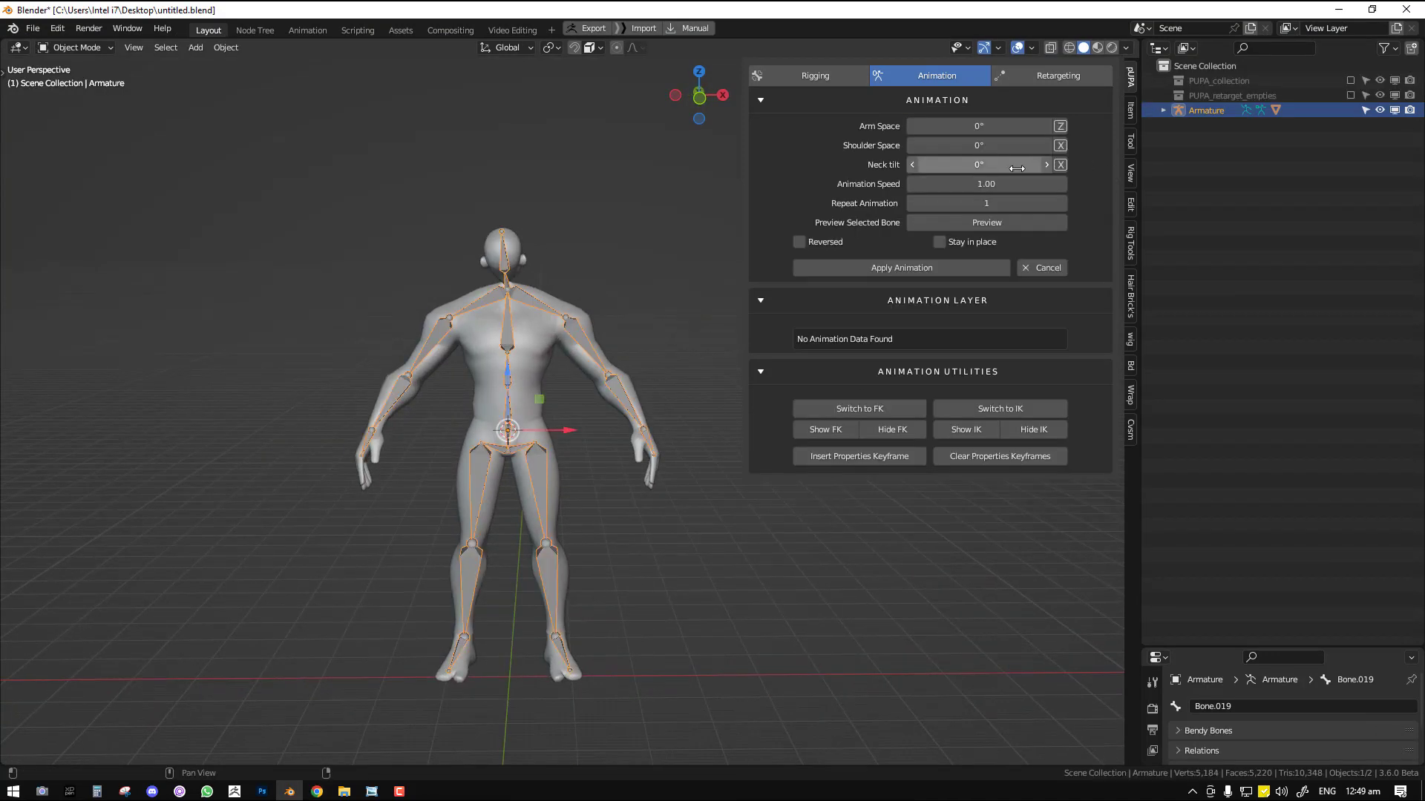
# - Examine the head and neck bones of the previewed pose in Pose Mode from the side, and return to Object Mode
pyautogui.moveTo(564, 317); pyautogui.dragTo(534, 278, button='middle')
pyautogui.scroll(5, 514, 319)
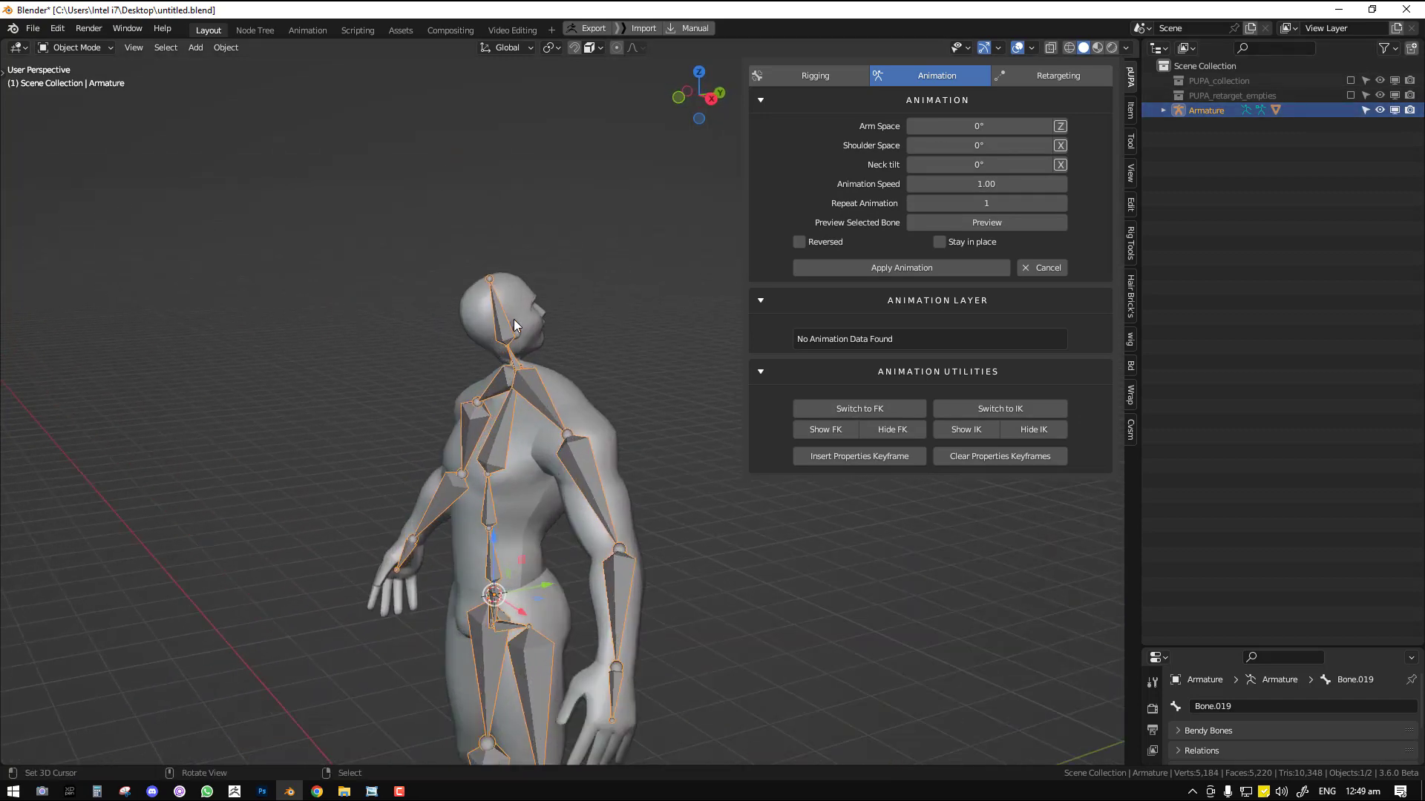
pyautogui.hotkey('ctrl', 'Tab')
pyautogui.click(433, 265)
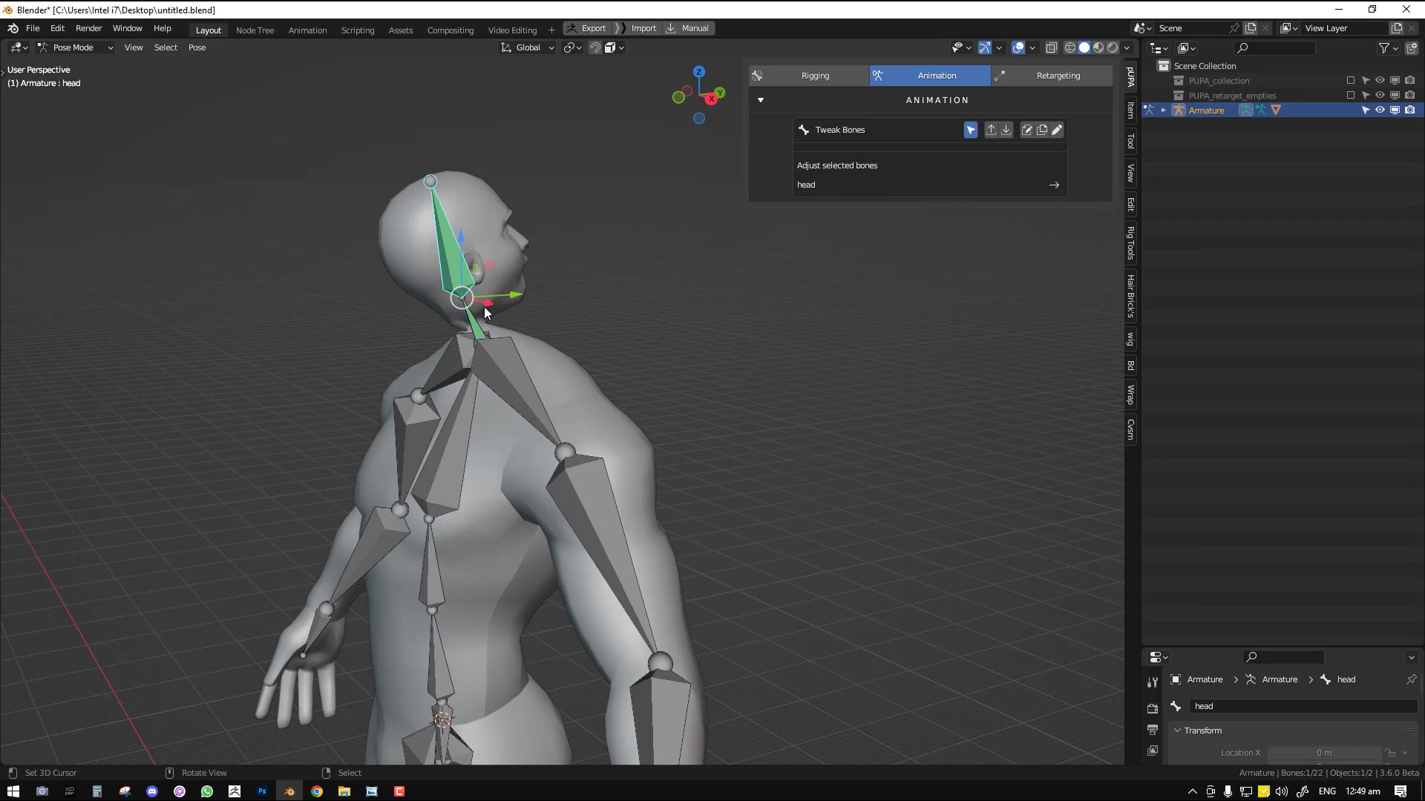
pyautogui.moveTo(563, 278); pyautogui.dragTo(537, 296, button='middle')
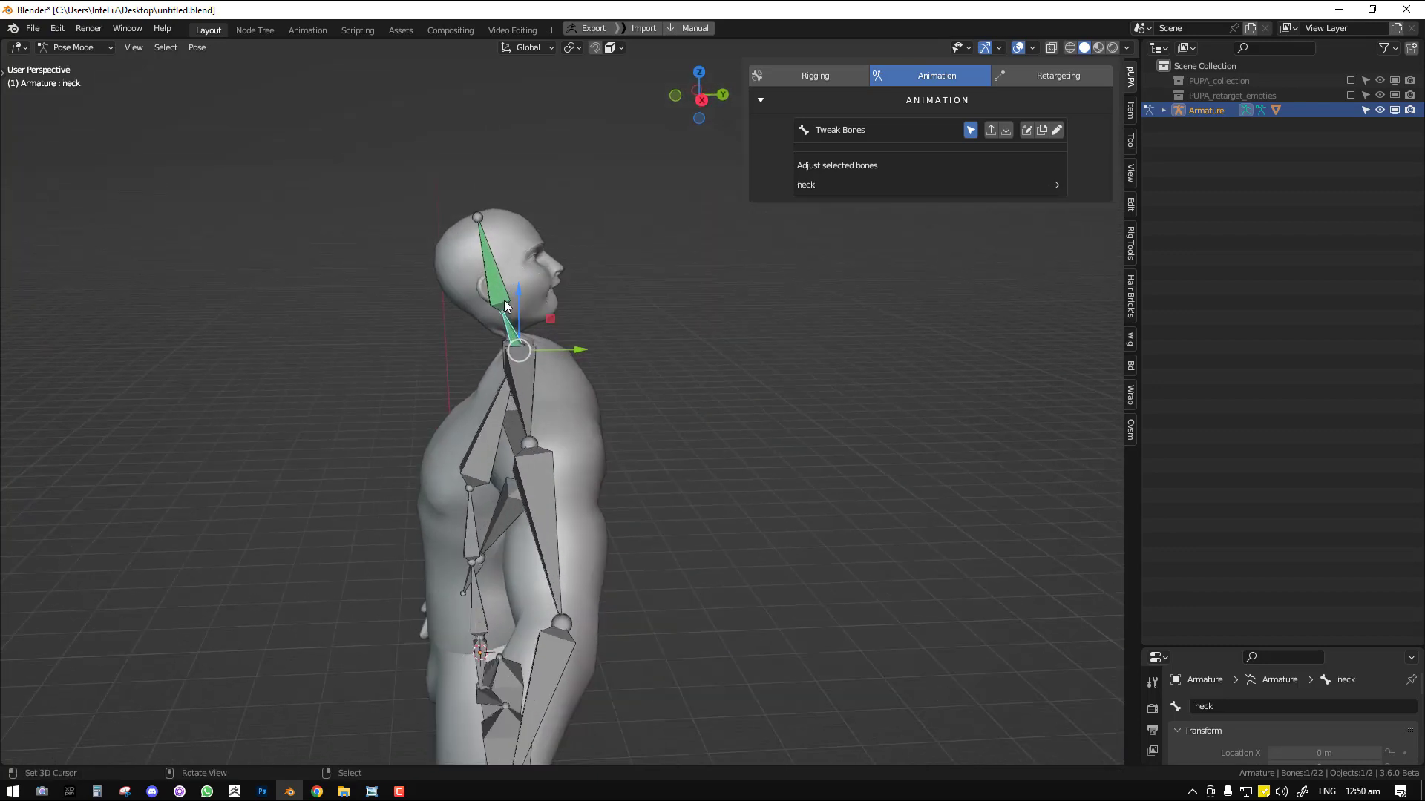
pyautogui.hotkey('ctrl', 'Tab')
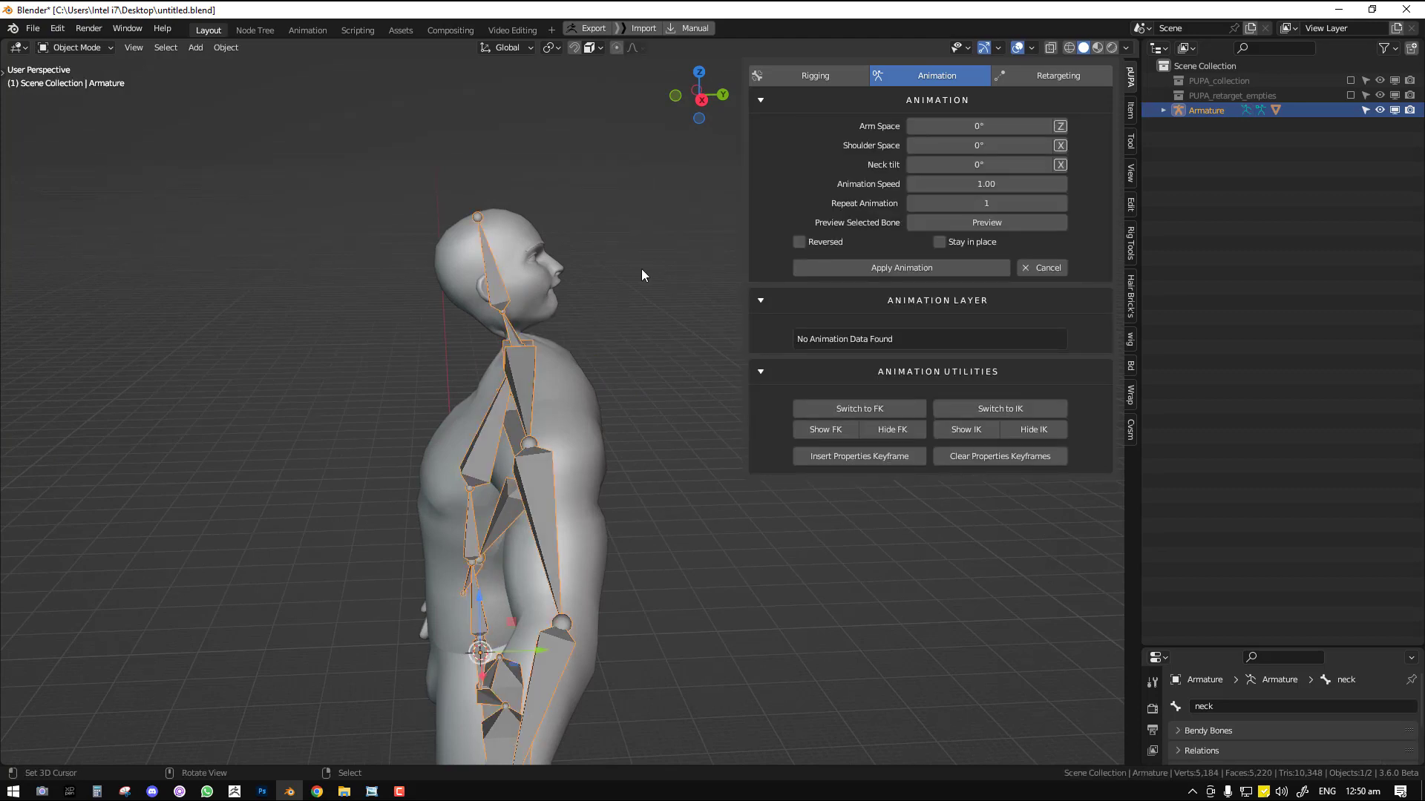
# - Enable PUPA_collection and move Armature.001 out of it into the Scene Collection
pyautogui.click(1350, 80)
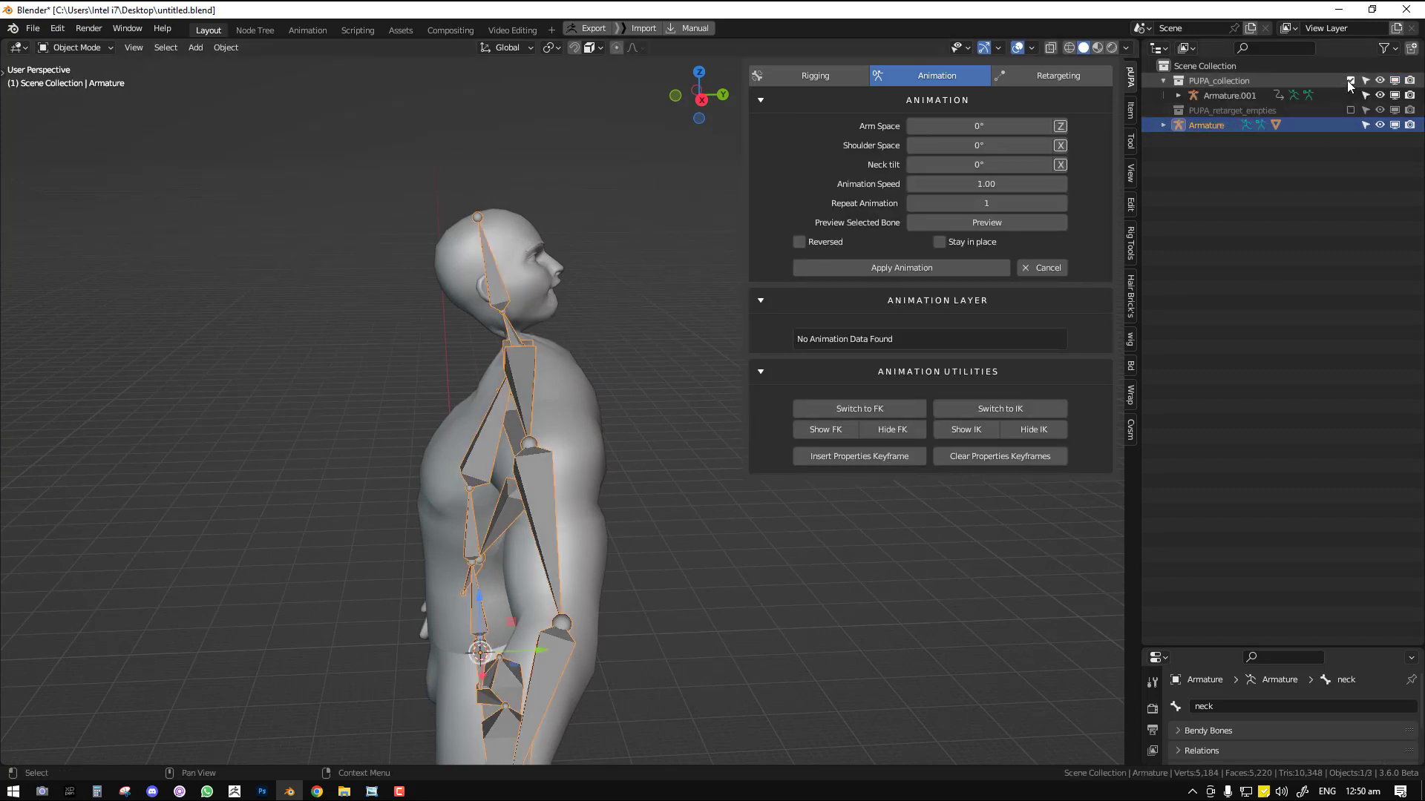
pyautogui.moveTo(1230, 98); pyautogui.dragTo(1254, 189)
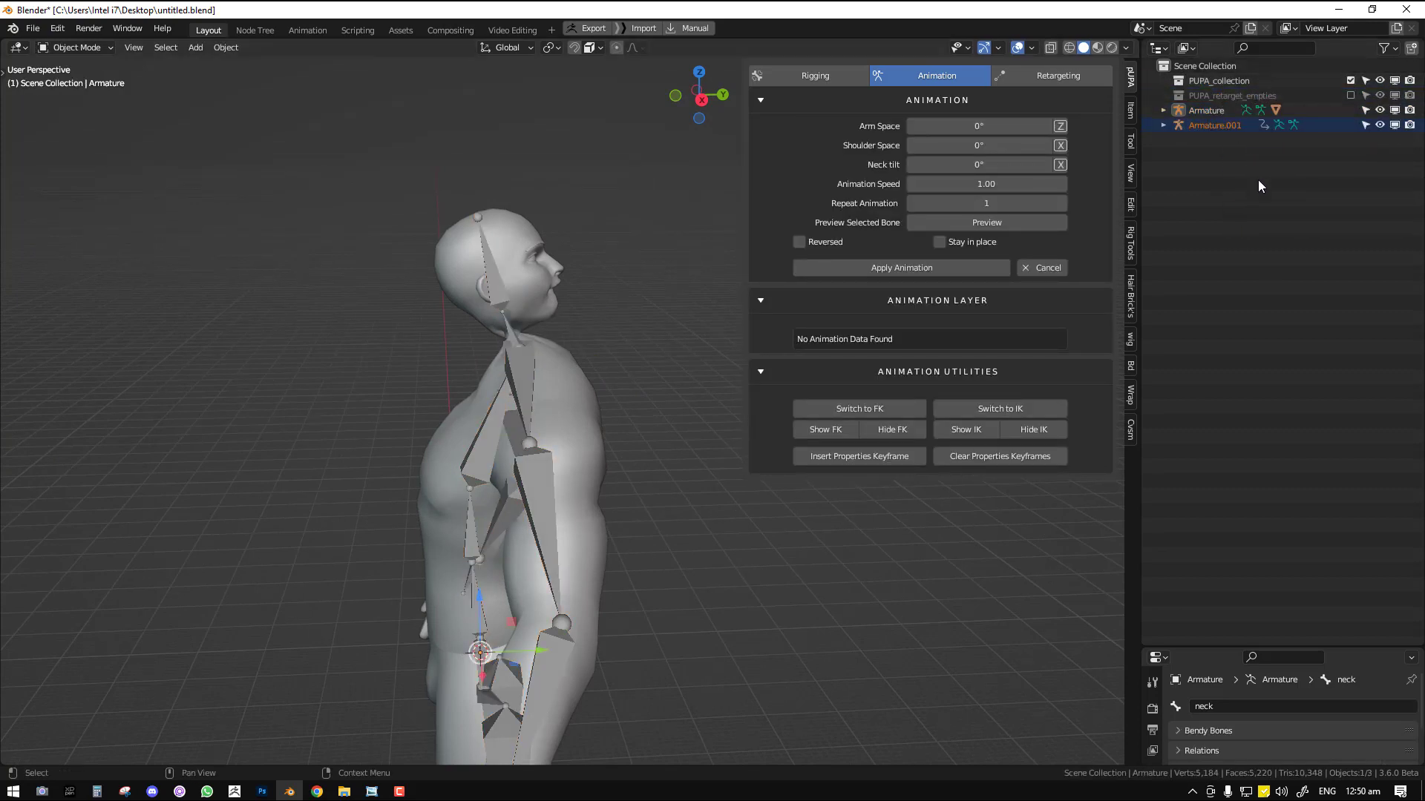
# - Delete the hierarchies of PUPA_collection and PUPA_retarget_empties, and cancel the animation preview
pyautogui.click(1227, 82)
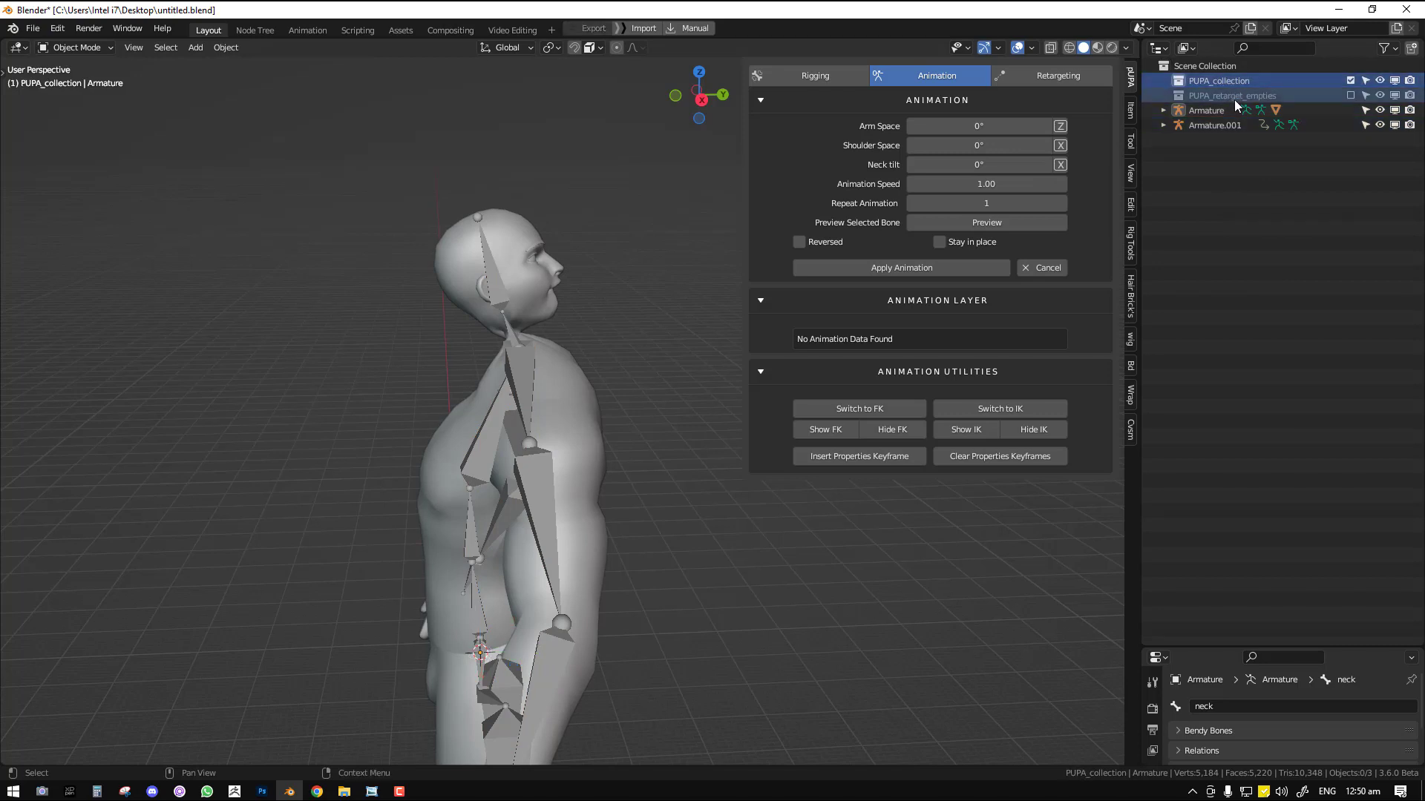
pyautogui.rightClick(1235, 99)
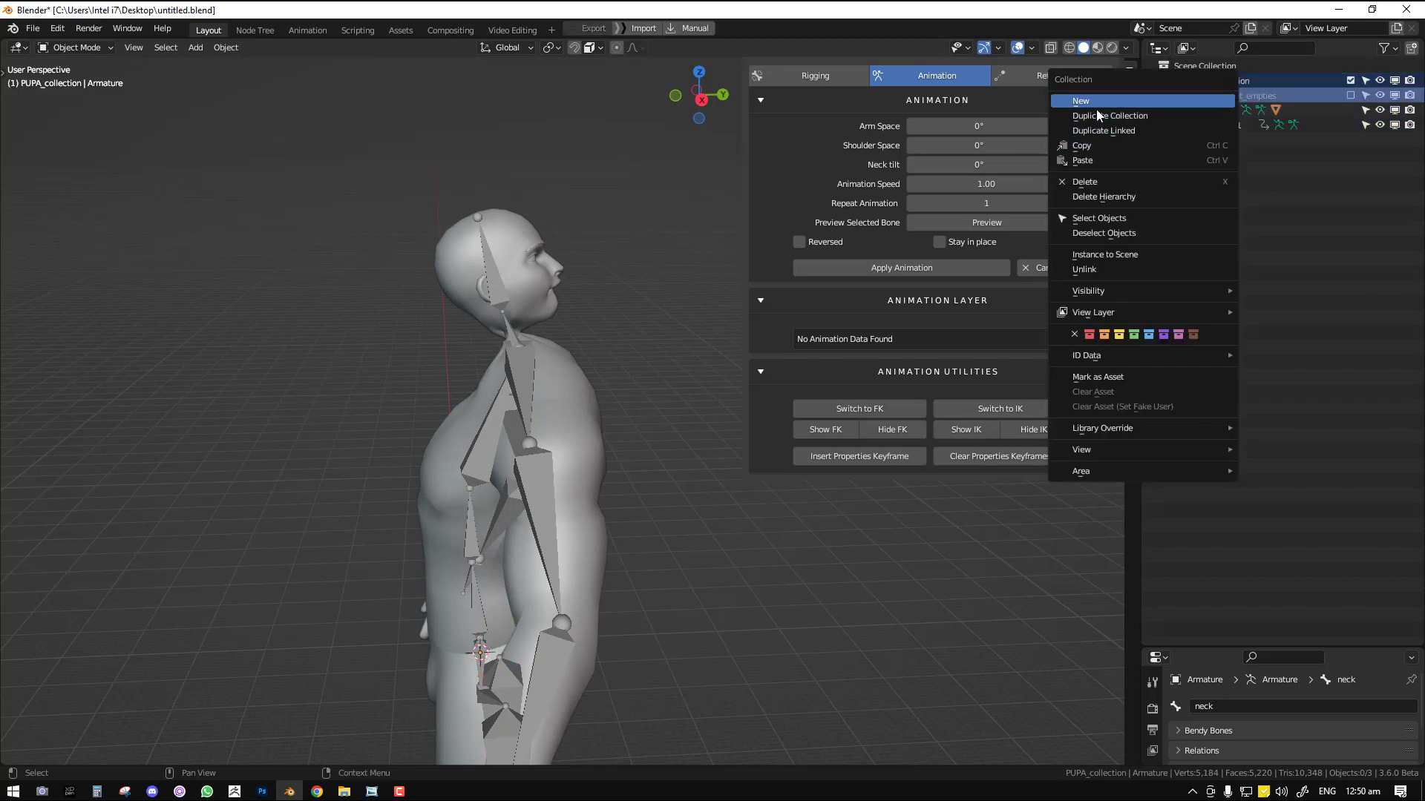
pyautogui.click(1104, 197)
pyautogui.click(1057, 261)
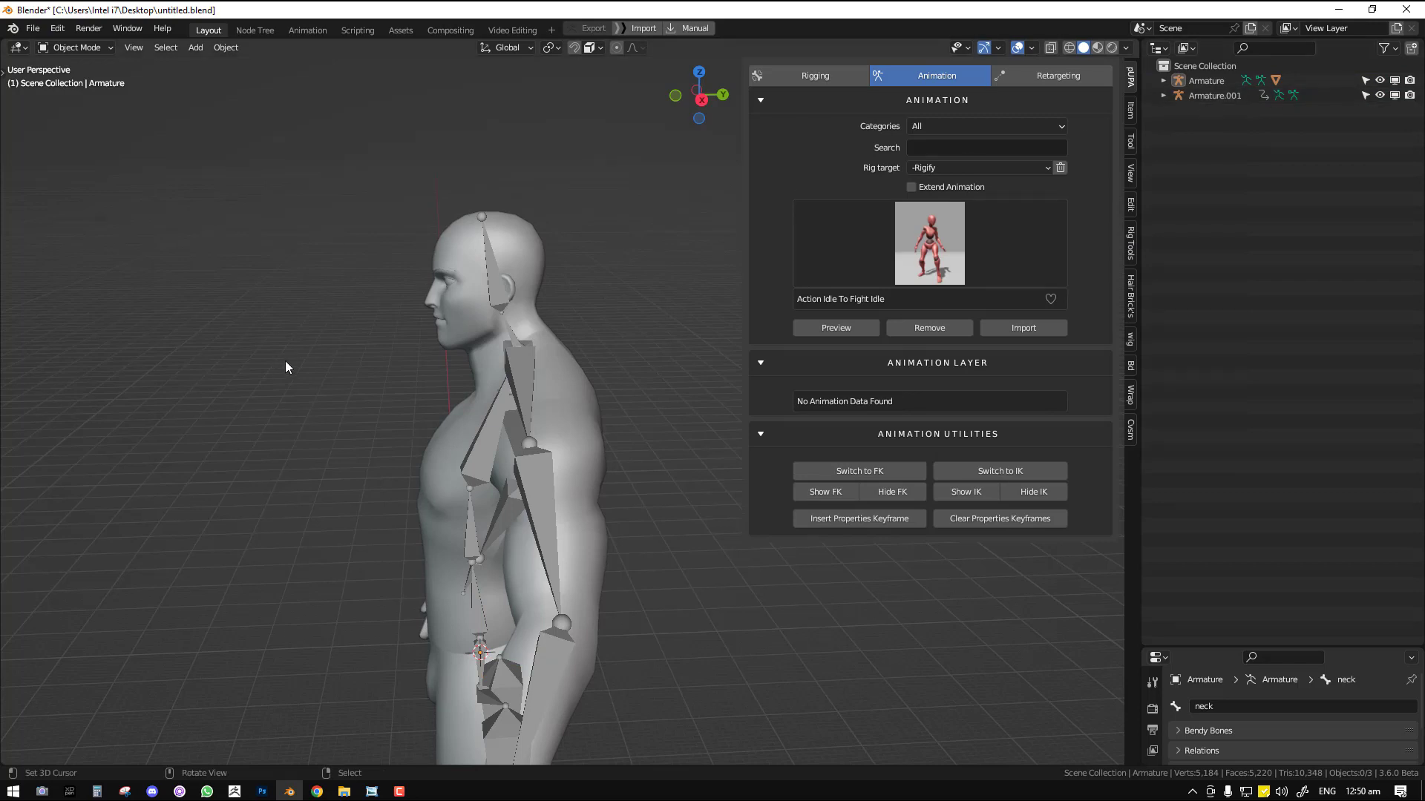
# - Rename the Armature.001 object in the Outliner as mixamo
pyautogui.click(1191, 97)
pyautogui.doubleClick(1206, 95)
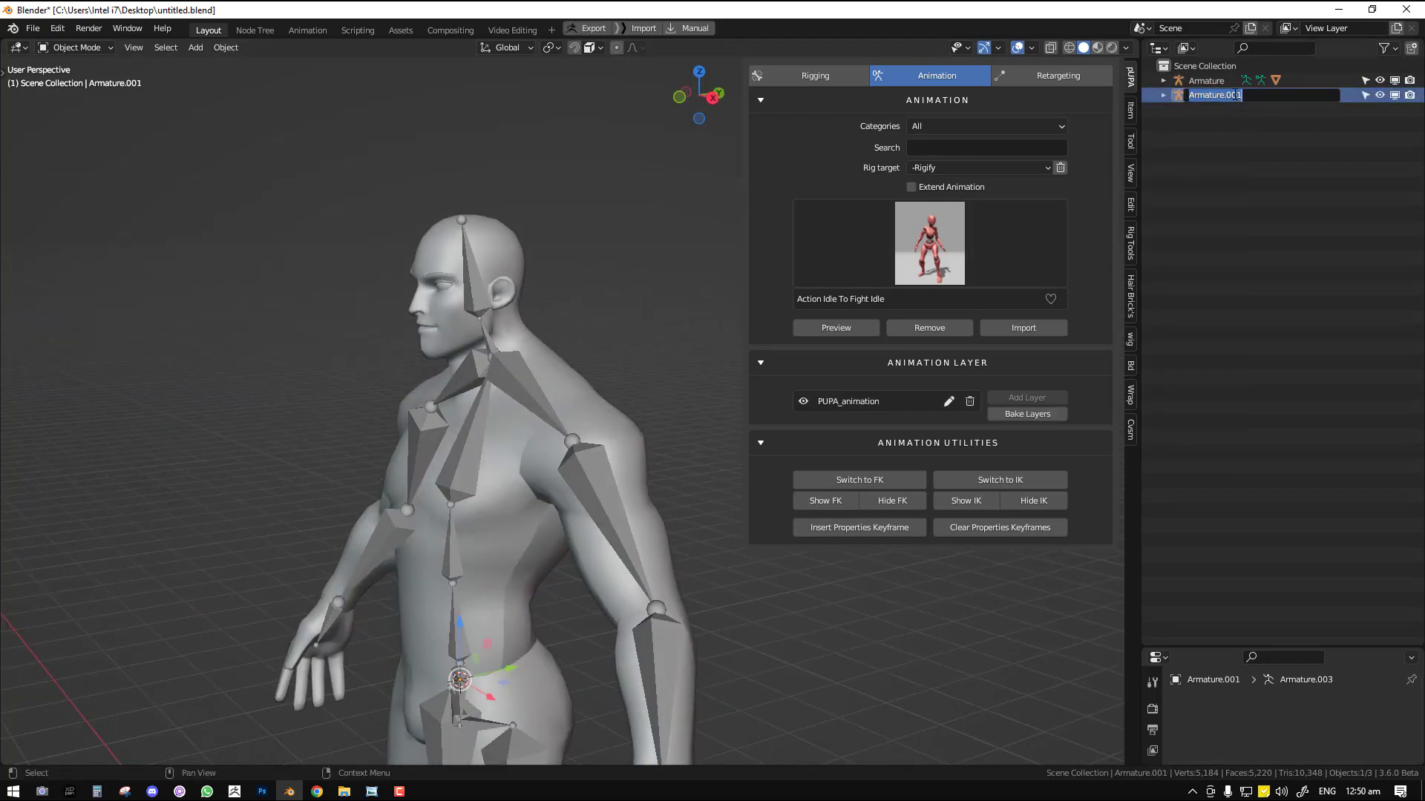
pyautogui.write('mixamo')
pyautogui.press('Return')
# - Scale the mixamo armature by 11 in front view and reduce it to roughly the character's size
pyautogui.press('KP_1')
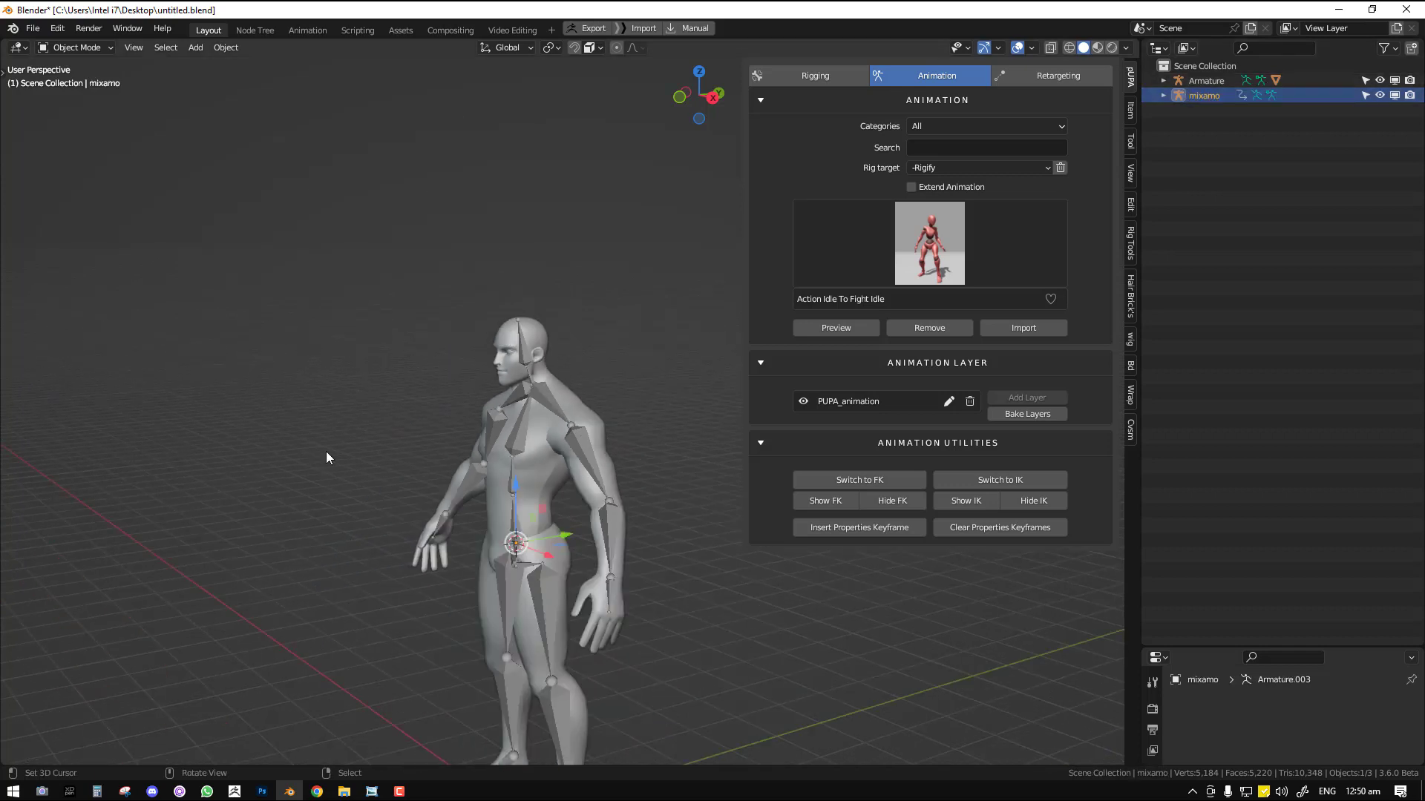
pyautogui.scroll(-3, 616, 510)
pyautogui.write('s11111')
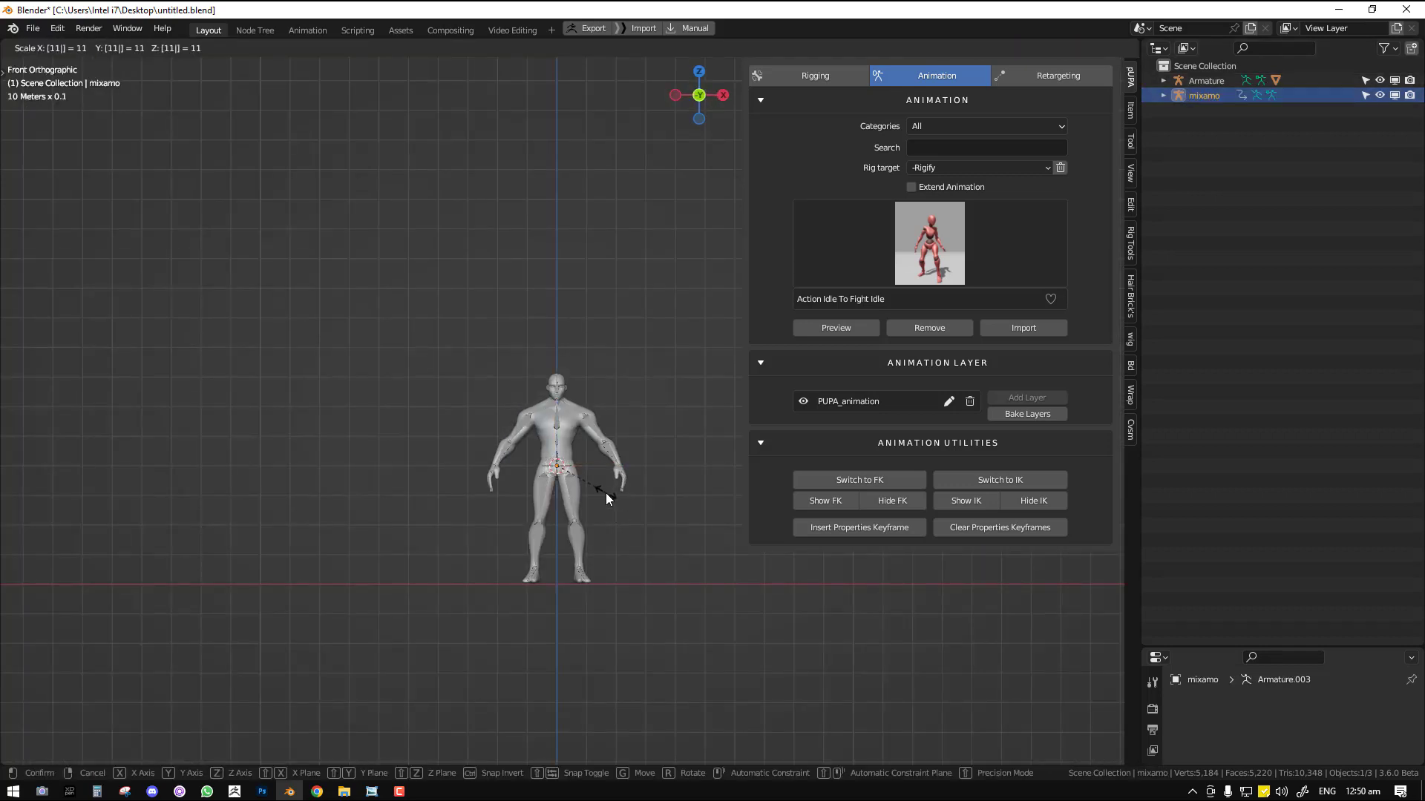
pyautogui.press('BackSpace')
pyautogui.press('BackSpace')
pyautogui.press('BackSpace')
pyautogui.press('BackSpace')
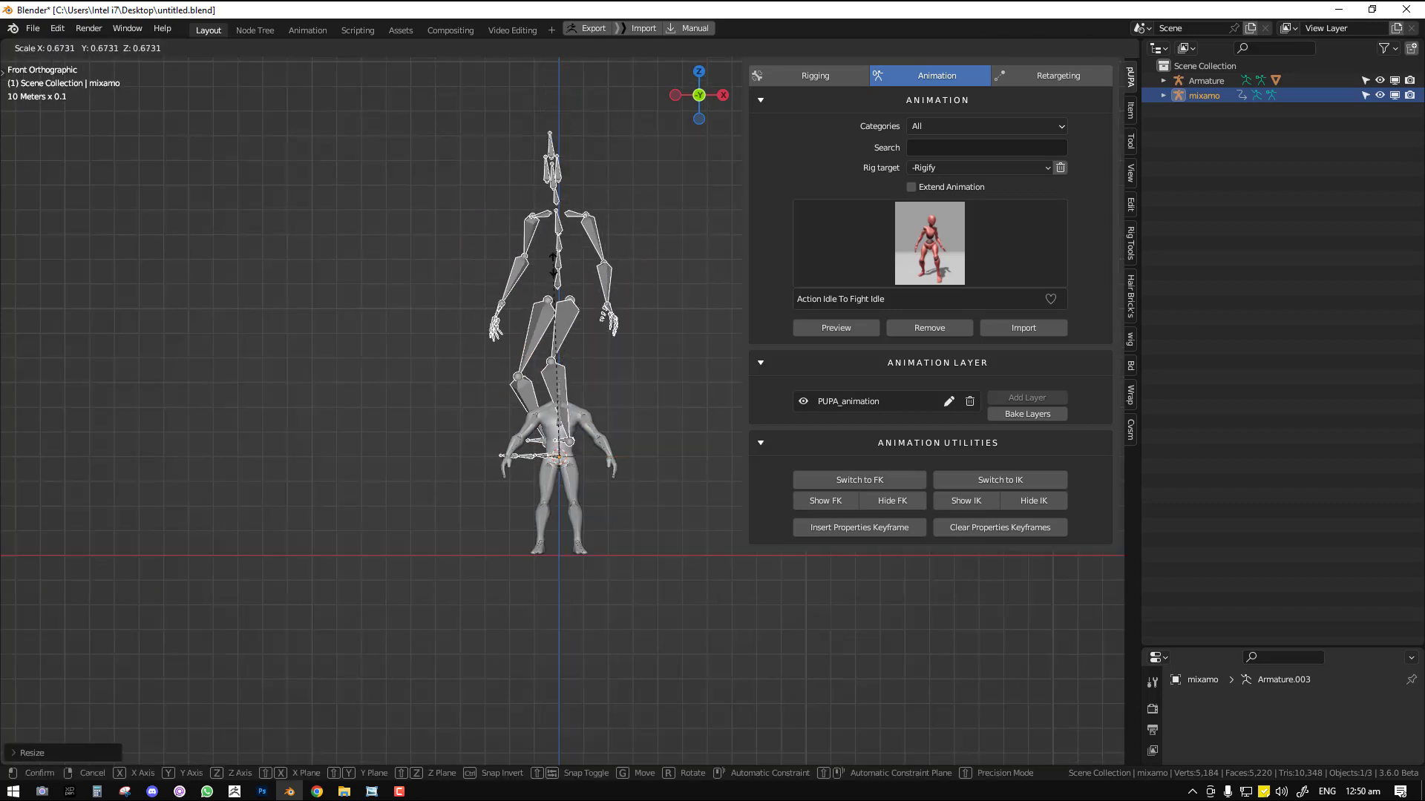
pyautogui.press('Return')
# - Move the mixamo armature down beside the character mesh and play its animation
pyautogui.press('g')
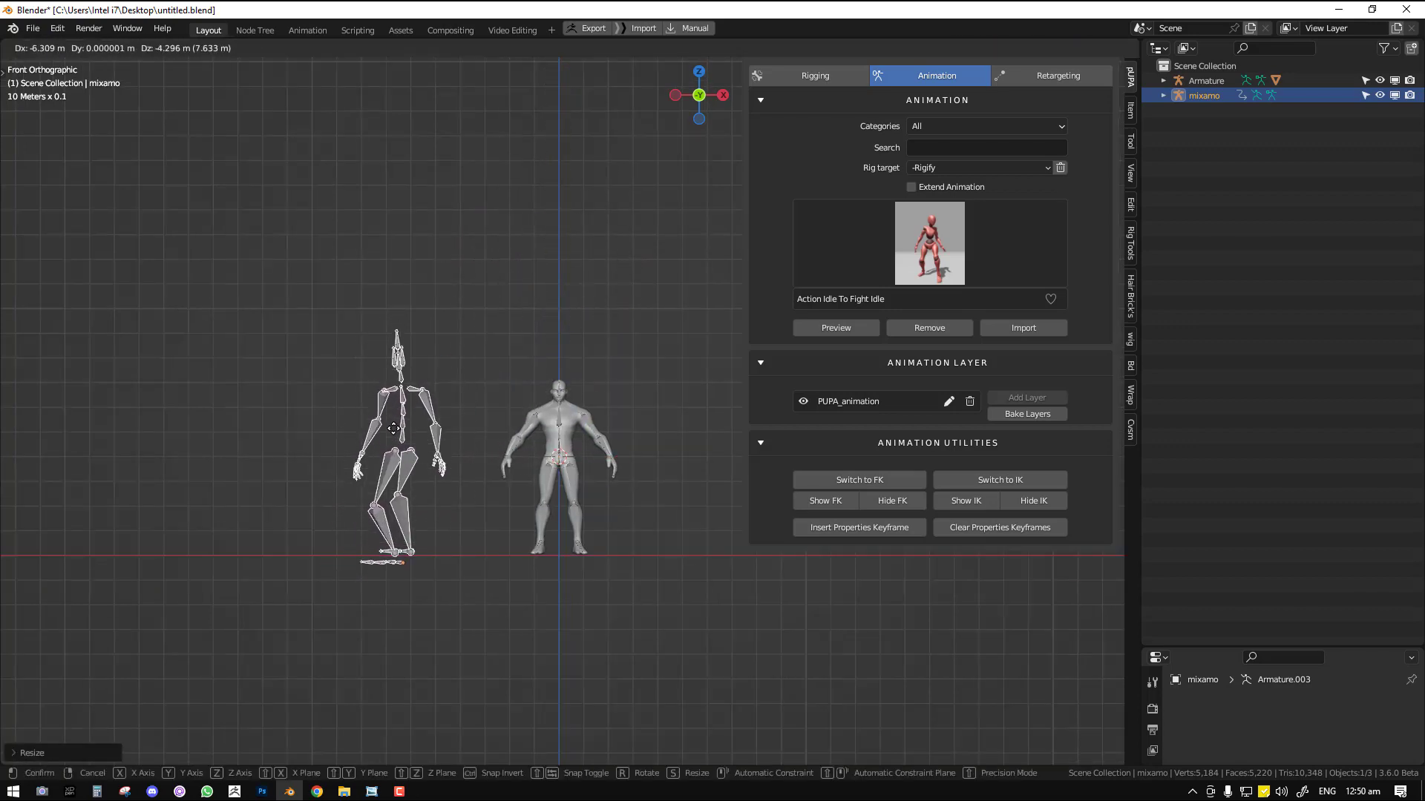
pyautogui.click(469, 409)
pyautogui.press('space')
pyautogui.moveTo(469, 408); pyautogui.dragTo(501, 386, button='middle')
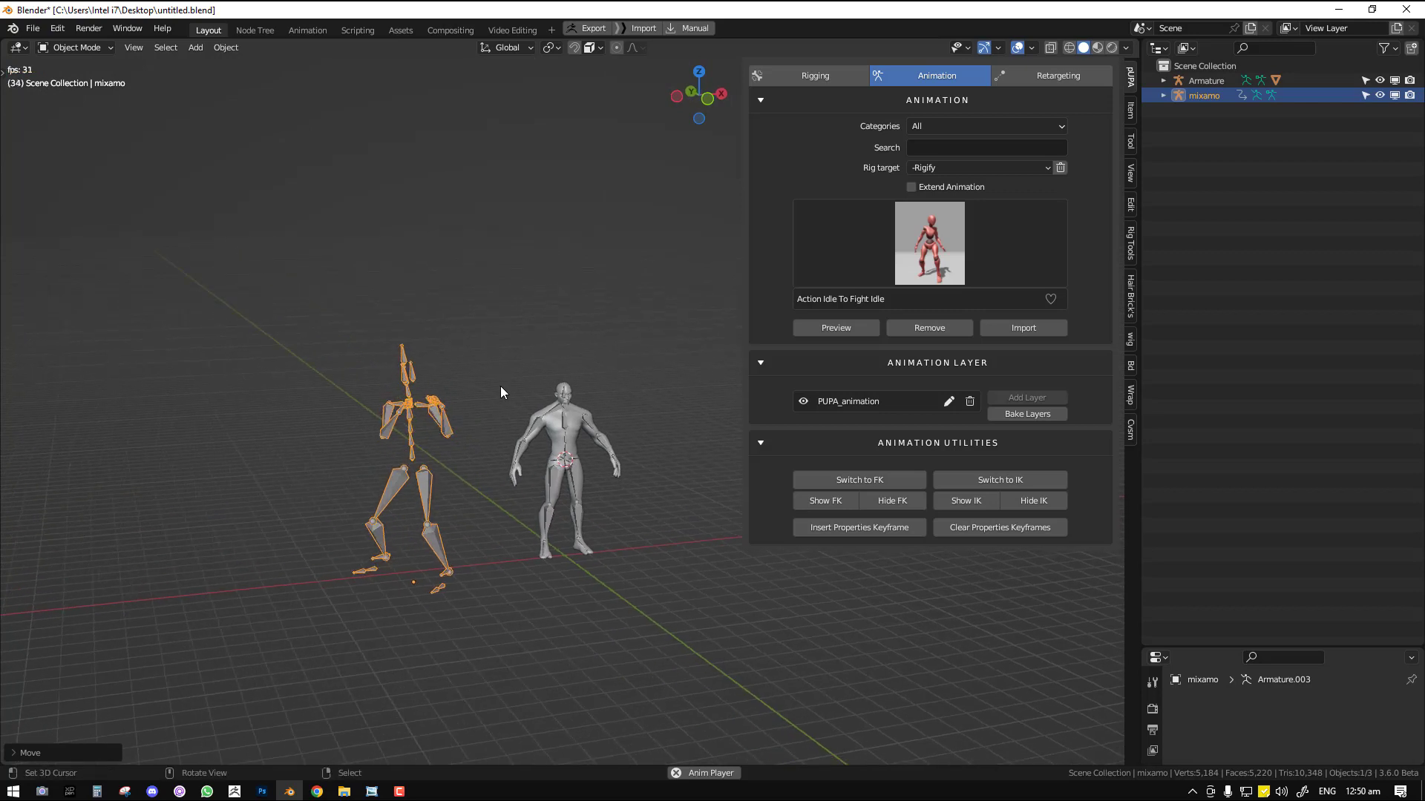
pyautogui.press('space')
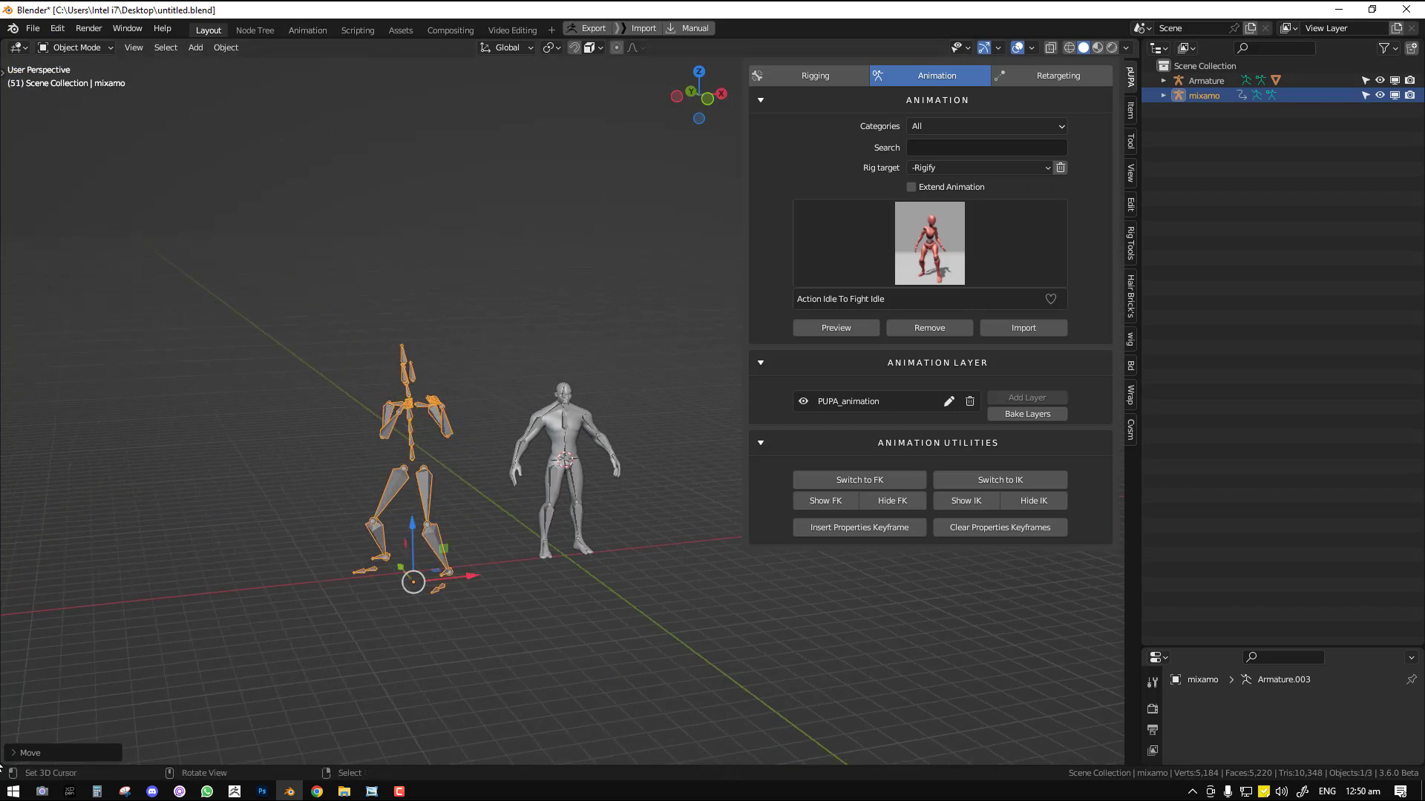
# - Add a Timeline area below the viewport and scrub the mixamo armature's animation in Pose Mode
pyautogui.moveTo(2, 767); pyautogui.dragTo(111, 659)
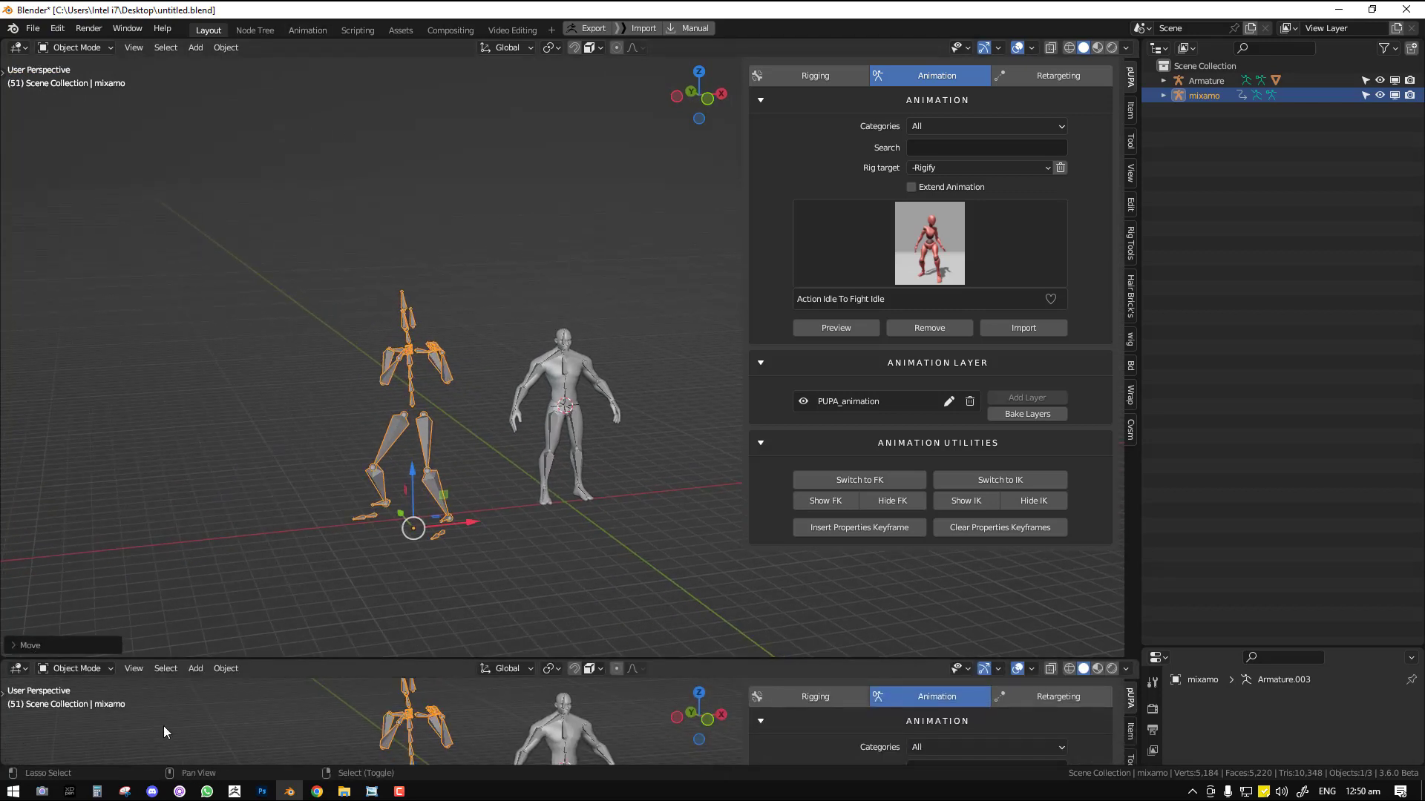
pyautogui.hotkey('shift', 'F12')
pyautogui.hotkey('ctrl', 'Tab')
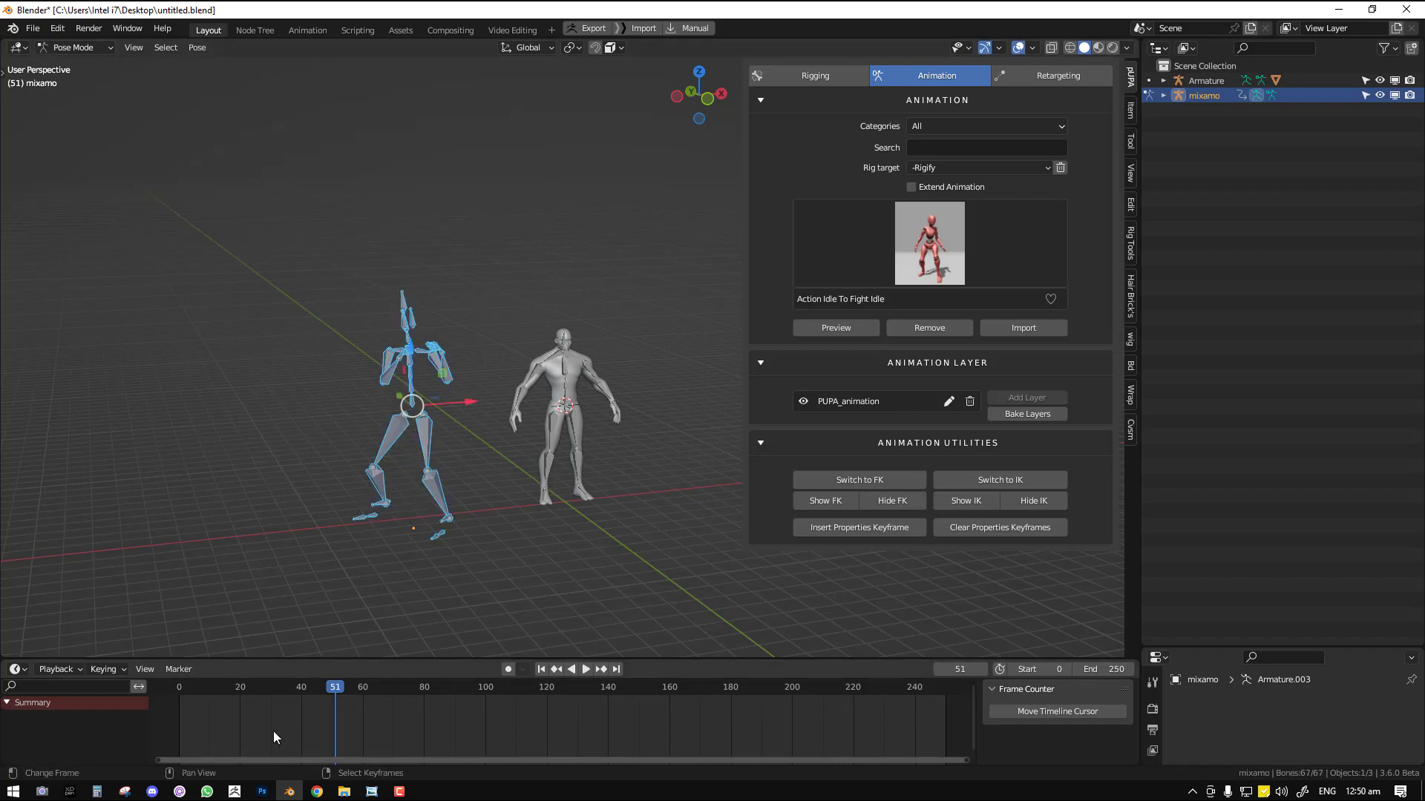
pyautogui.press('space')
pyautogui.moveTo(273, 731)
pyautogui.mouseDown()
pyautogui.moveTo(236, 717)
pyautogui.moveTo(294, 725)
pyautogui.moveTo(267, 723)
pyautogui.mouseUp()
pyautogui.press('space')
# - Show the lower area as an enlarged Nonlinear Animation editor and make frame 31, just past the PUPA_animation strip, the end frame
pyautogui.moveTo(119, 659); pyautogui.dragTo(128, 564)
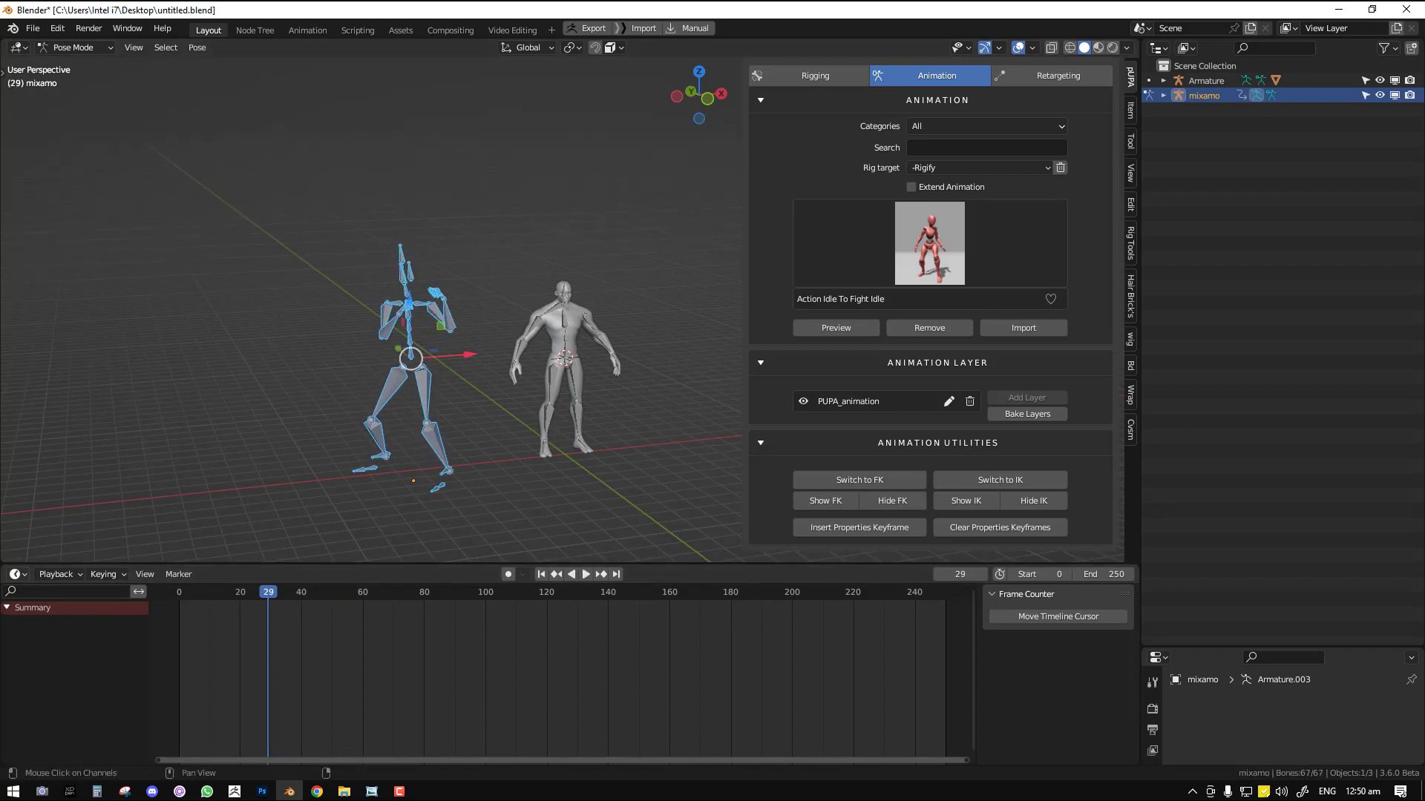
pyautogui.click(56, 574)
pyautogui.click(14, 574)
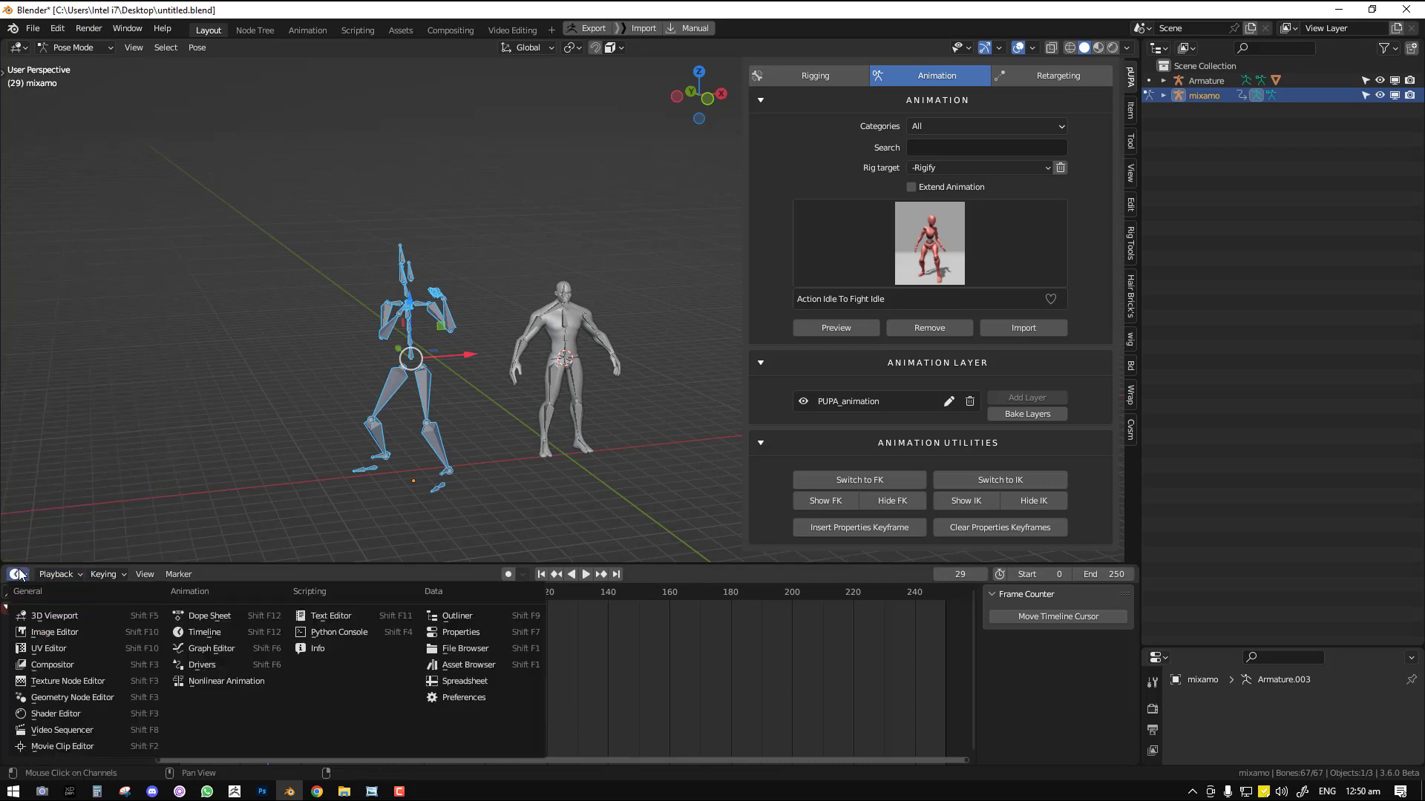
pyautogui.click(242, 682)
pyautogui.moveTo(422, 653); pyautogui.dragTo(512, 654, button='middle')
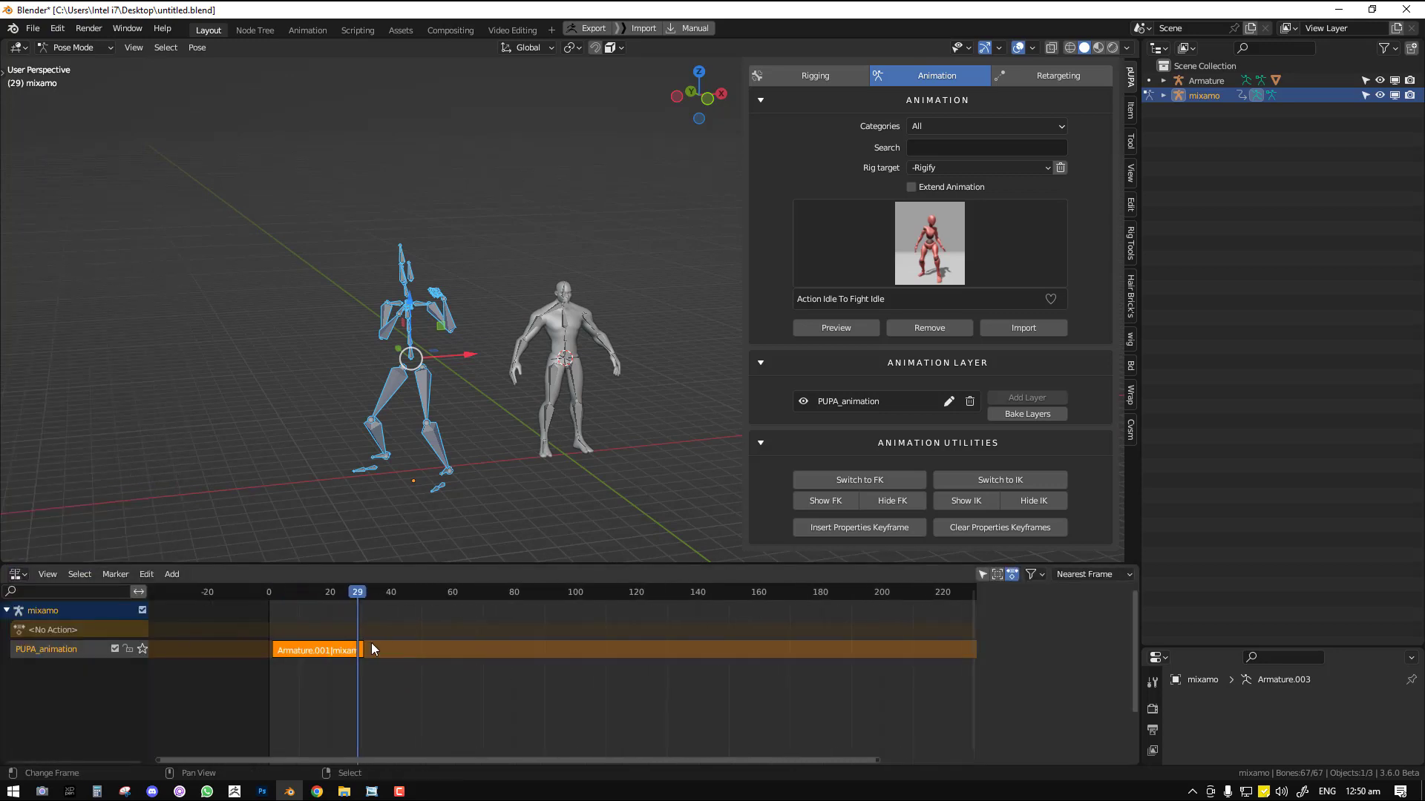
pyautogui.moveTo(357, 636); pyautogui.dragTo(362, 636)
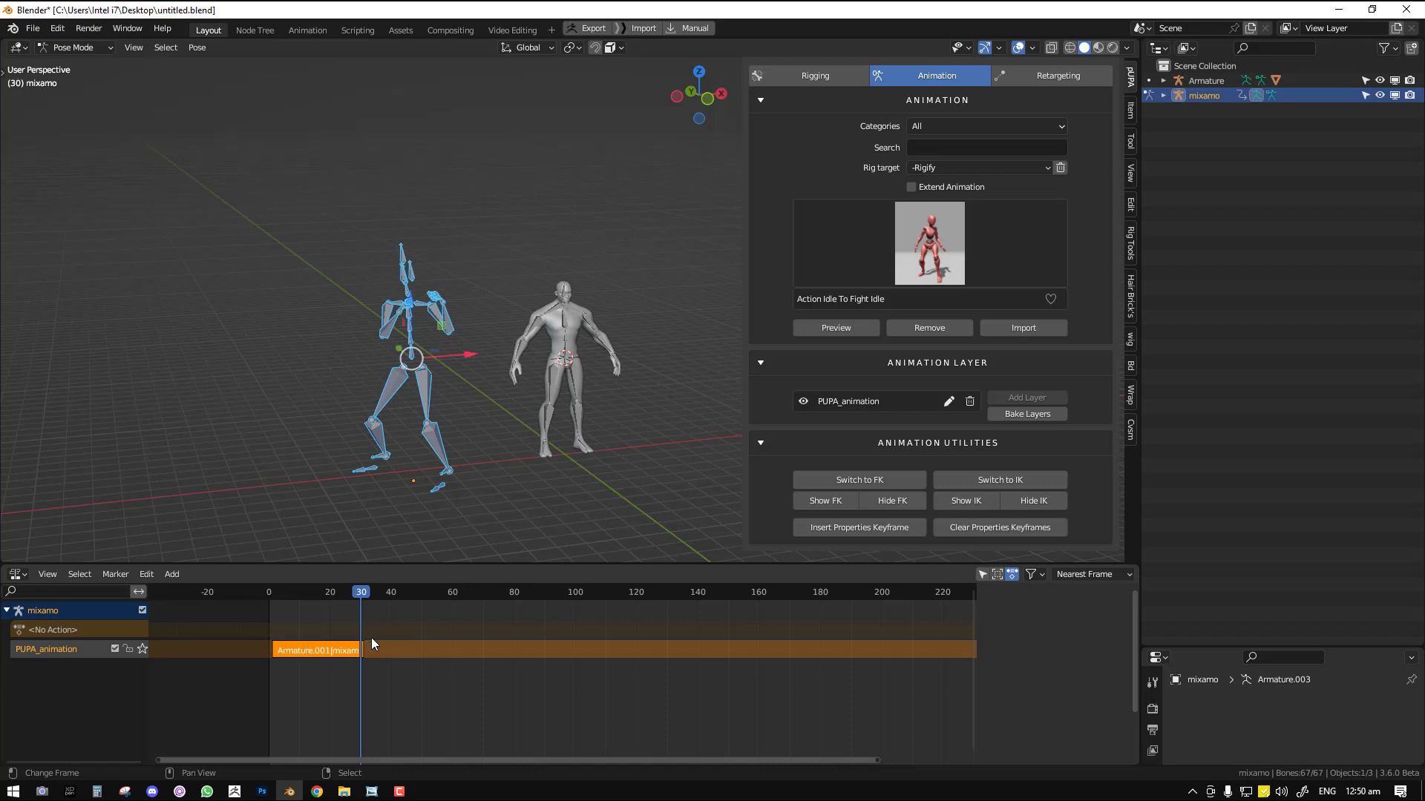
pyautogui.press('Right')
# - Switch to the Node Tree workspace, turn its lower area into a shorter Dope Sheet and play the animation
pyautogui.hotkey('ctrl', 'pagedown')
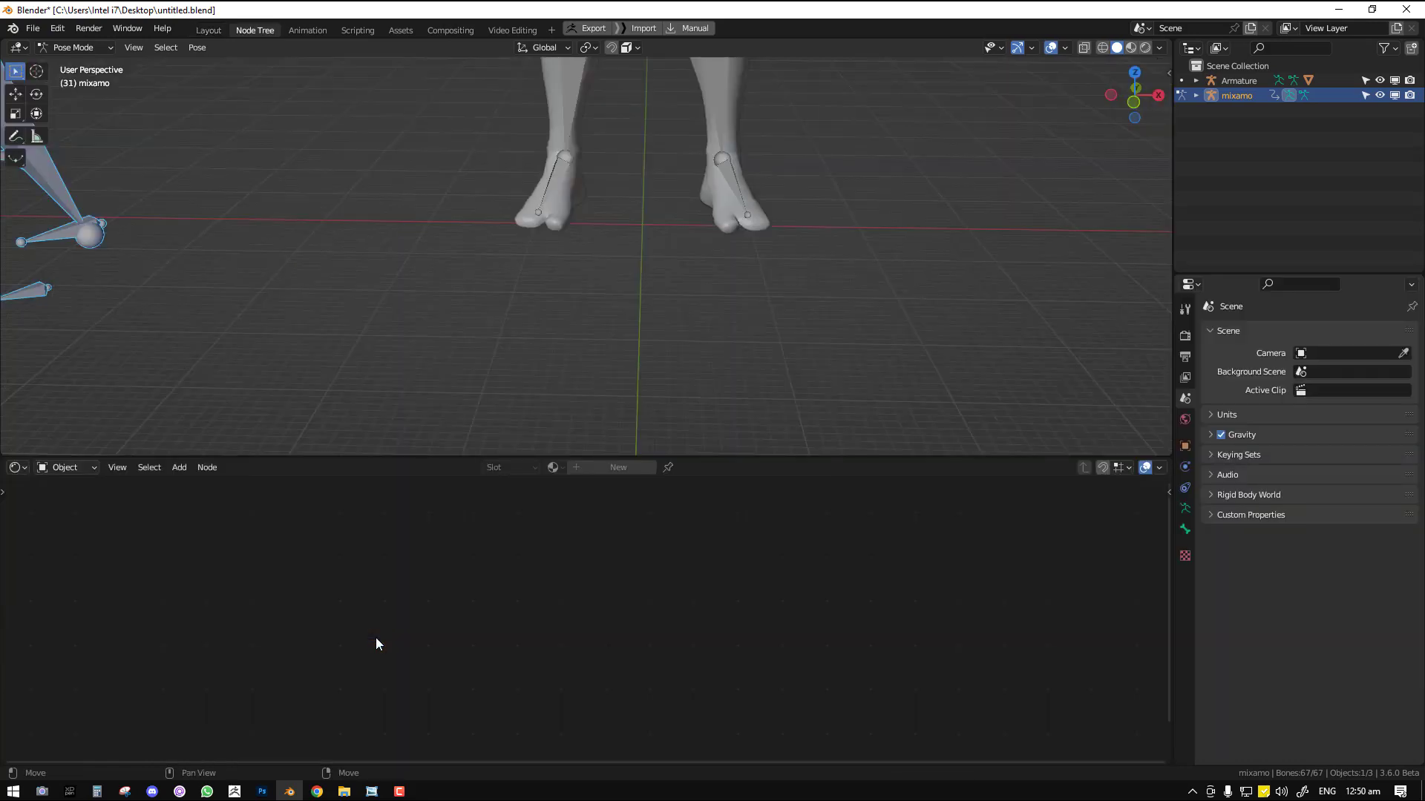
pyautogui.hotkey('shift', 'F12')
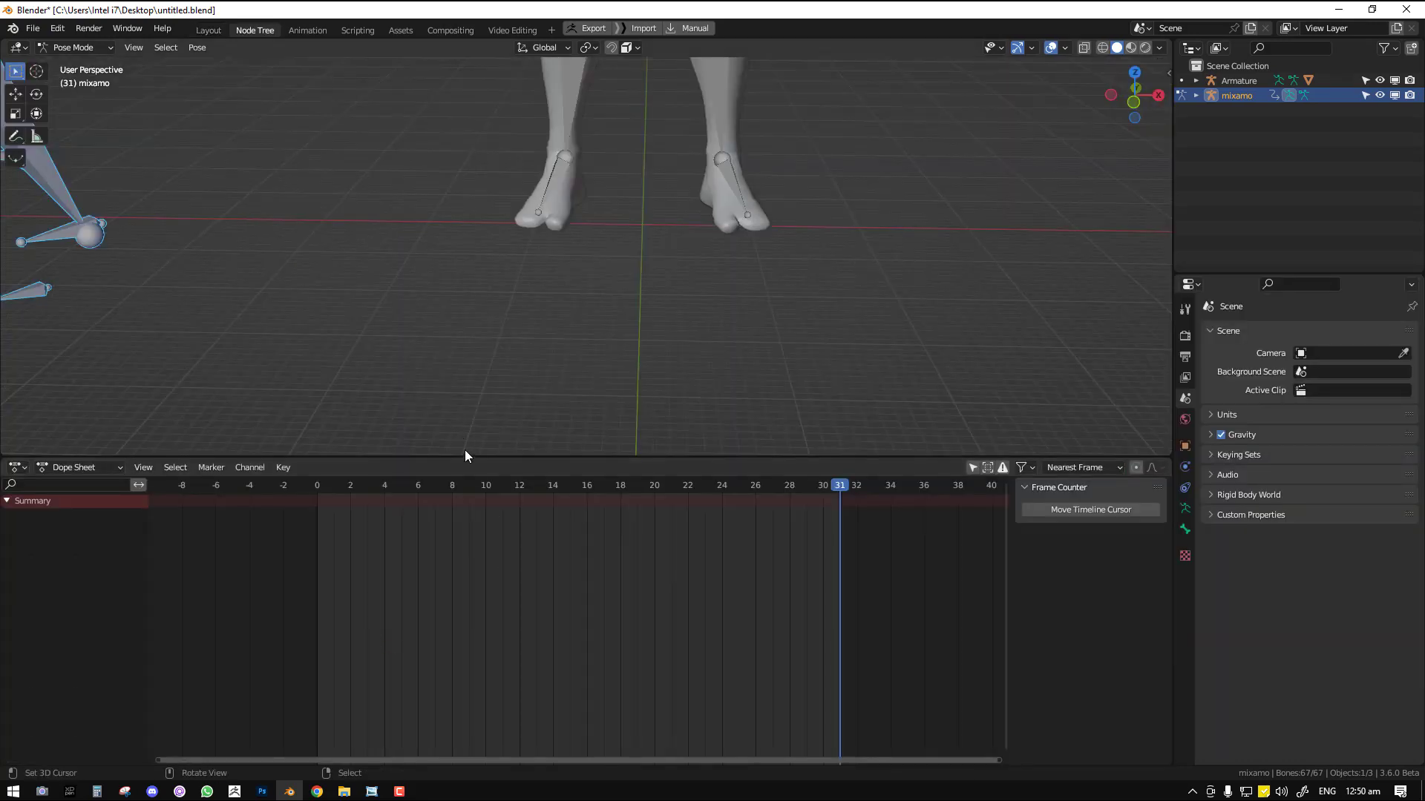
pyautogui.moveTo(464, 458); pyautogui.dragTo(465, 650)
pyautogui.scroll(-5, 454, 451)
pyautogui.moveTo(487, 435); pyautogui.dragTo(546, 363, button='middle')
pyautogui.press('space')
pyautogui.press('space')
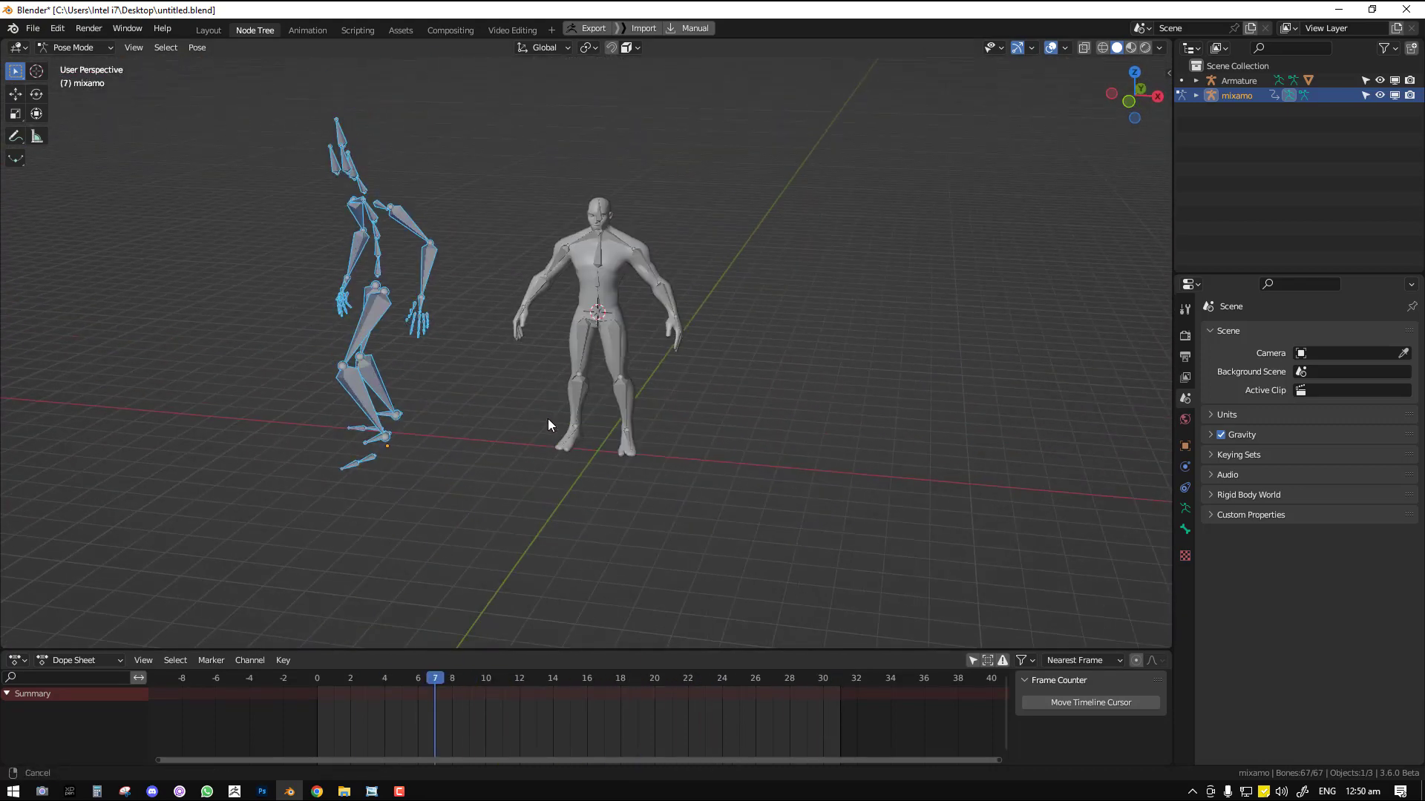
# - Go back to frame 0 in front orthographic view and scale the mixamo armature down in Object Mode
pyautogui.press('KP_5')
pyautogui.scroll(2, 556, 414)
pyautogui.press('KP_1')
pyautogui.hotkey('shift', 'Left')
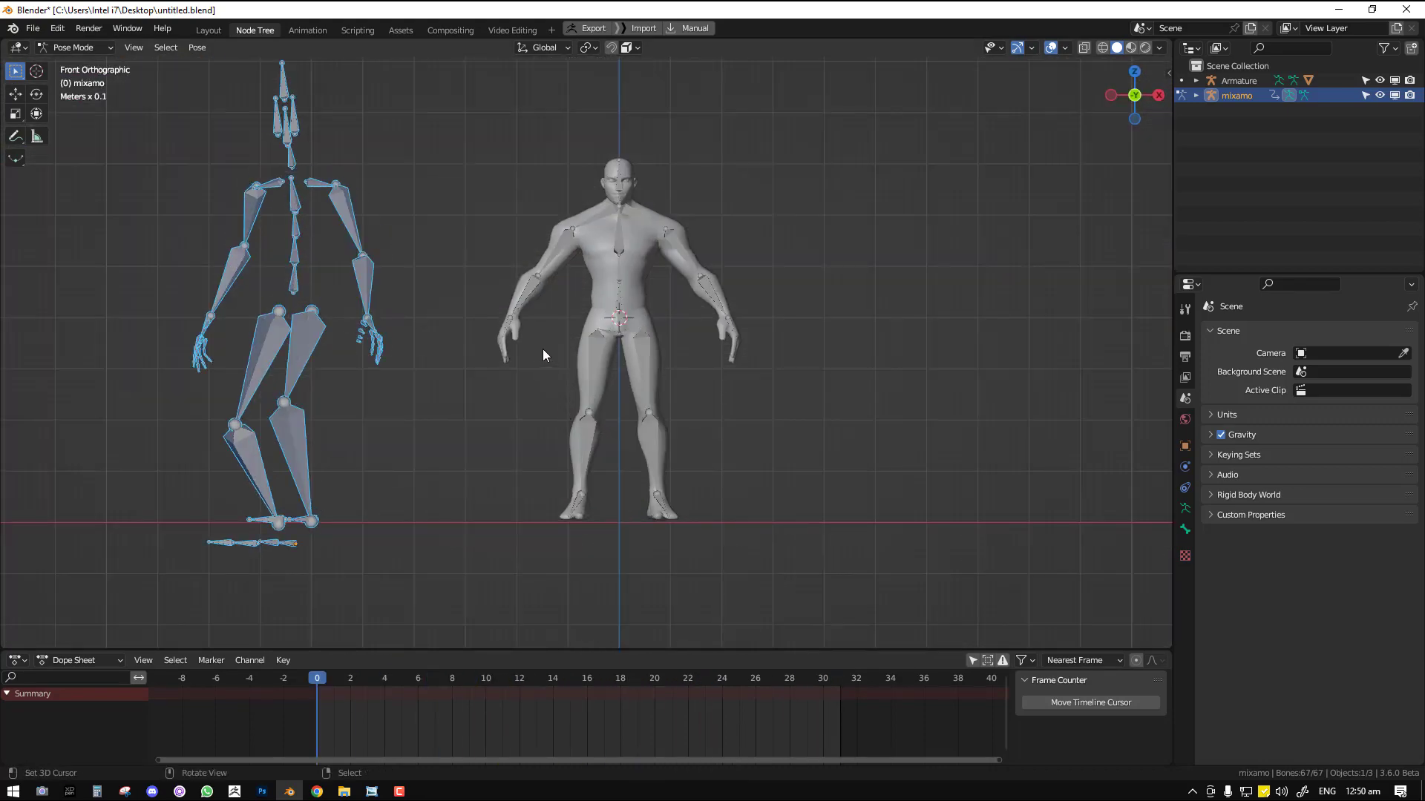
pyautogui.press('s')
pyautogui.click(475, 291)
pyautogui.hotkey('ctrl', 'Tab')
pyautogui.press('s')
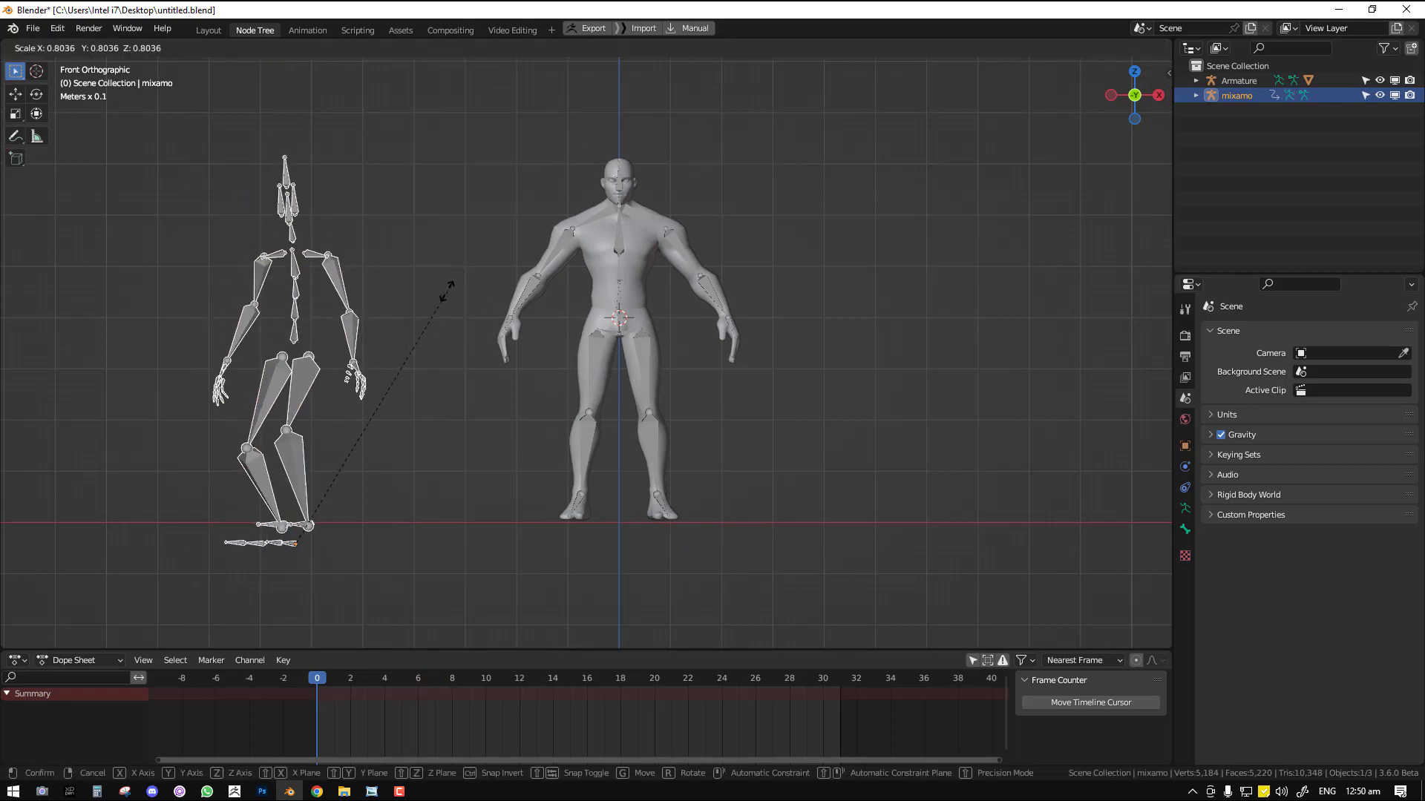
pyautogui.click(426, 324)
pyautogui.hotkey('ctrl', 'z')
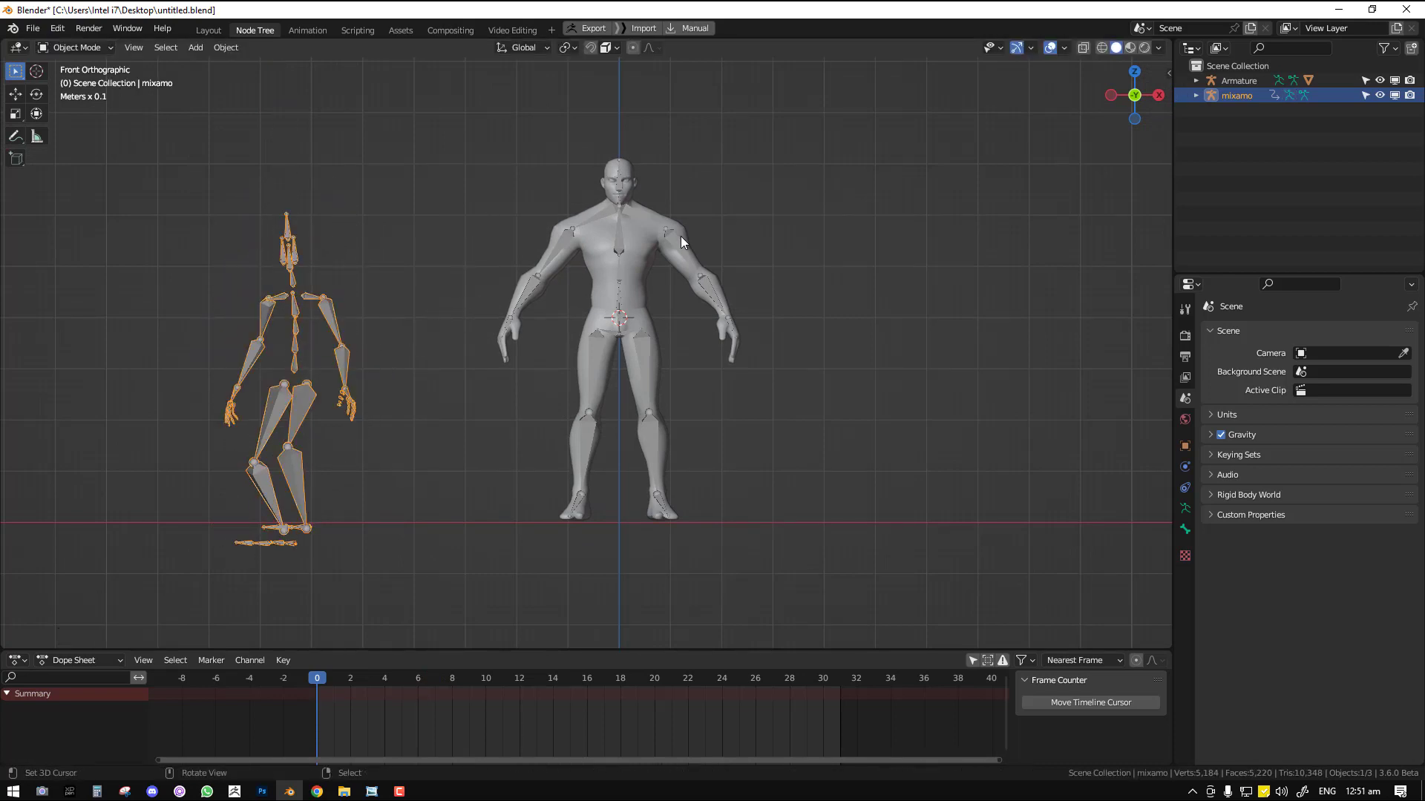
# - Show the PUPA add-on's Retargeting settings and widen the sidebar until the rig fields are readable
pyautogui.press('n')
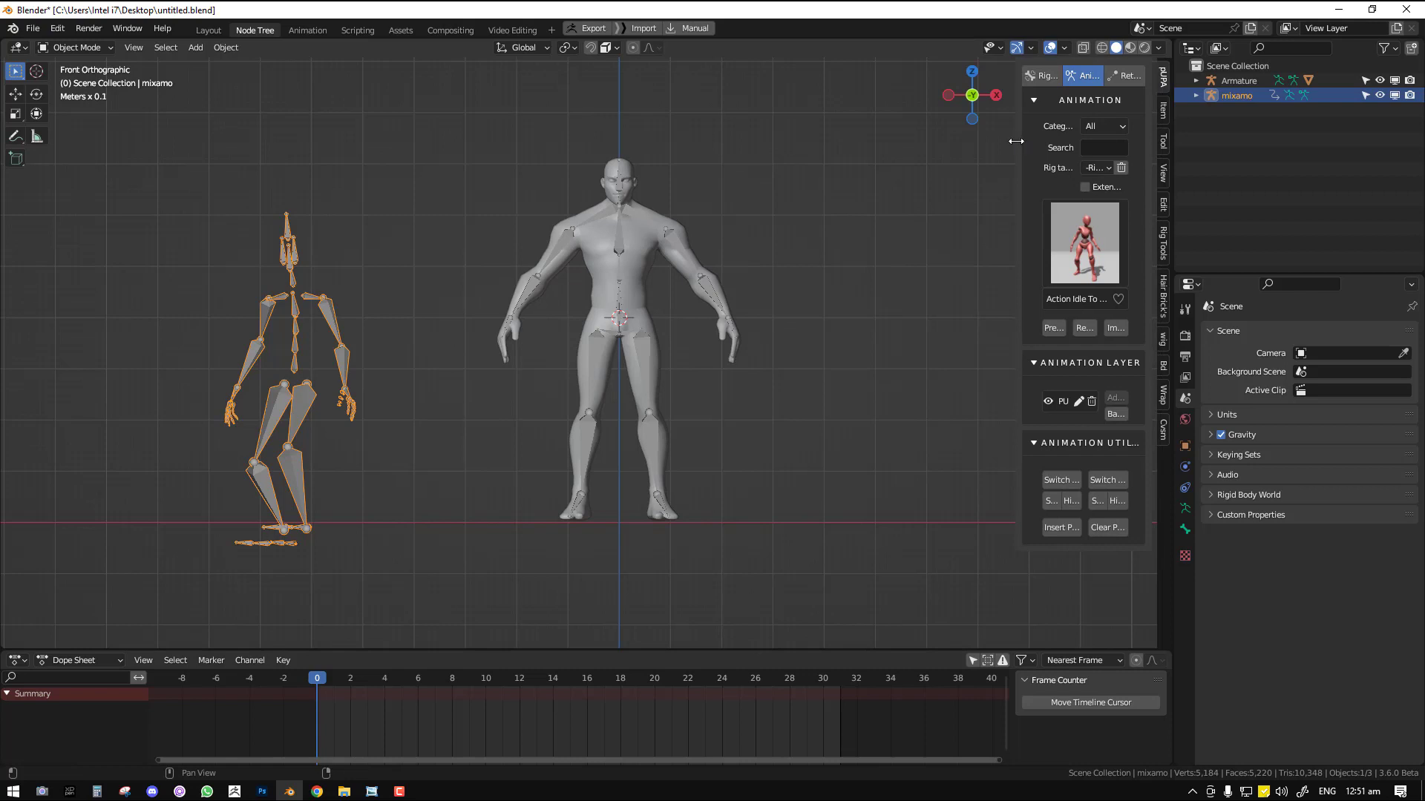
pyautogui.moveTo(1016, 141); pyautogui.dragTo(928, 147)
pyautogui.click(1089, 73)
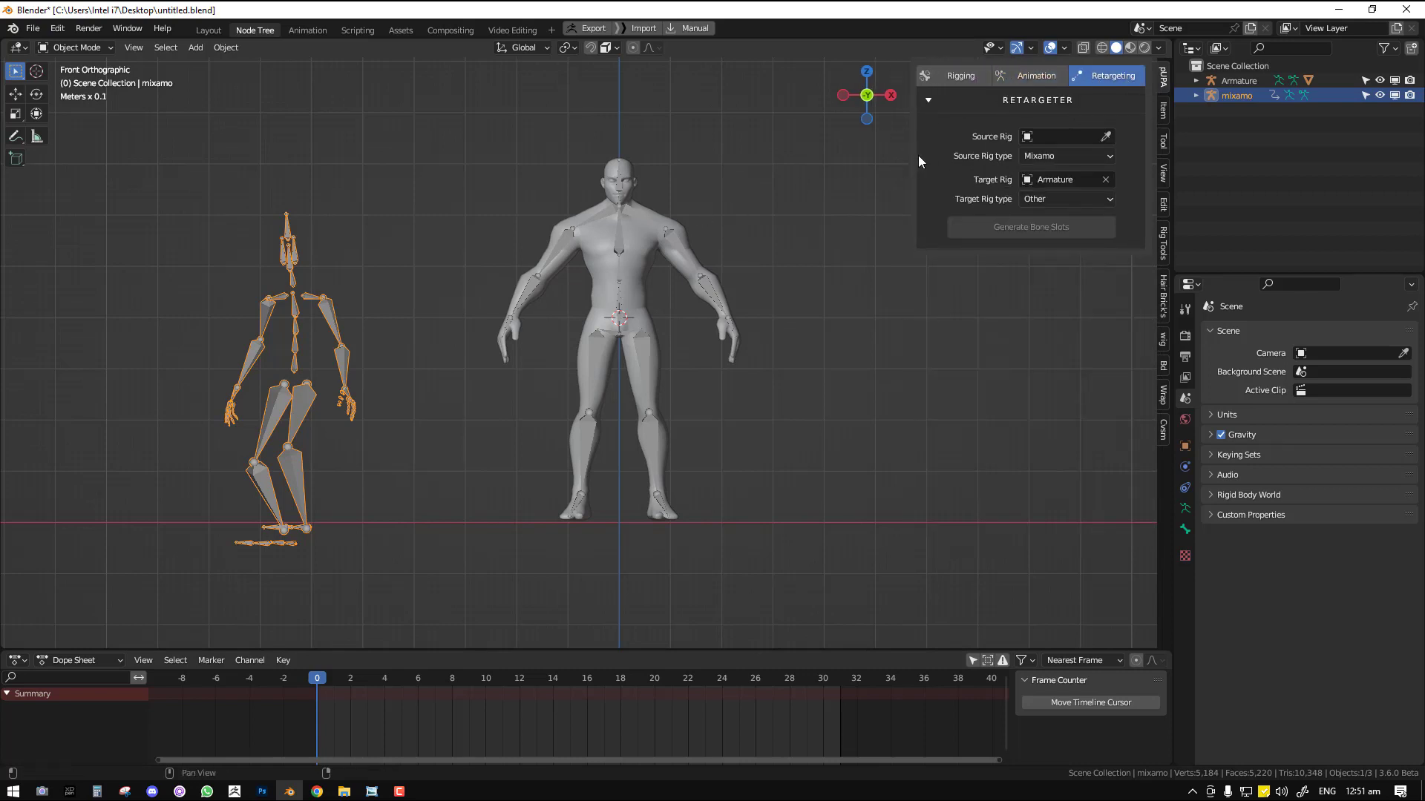
pyautogui.moveTo(917, 154); pyautogui.dragTo(874, 156)
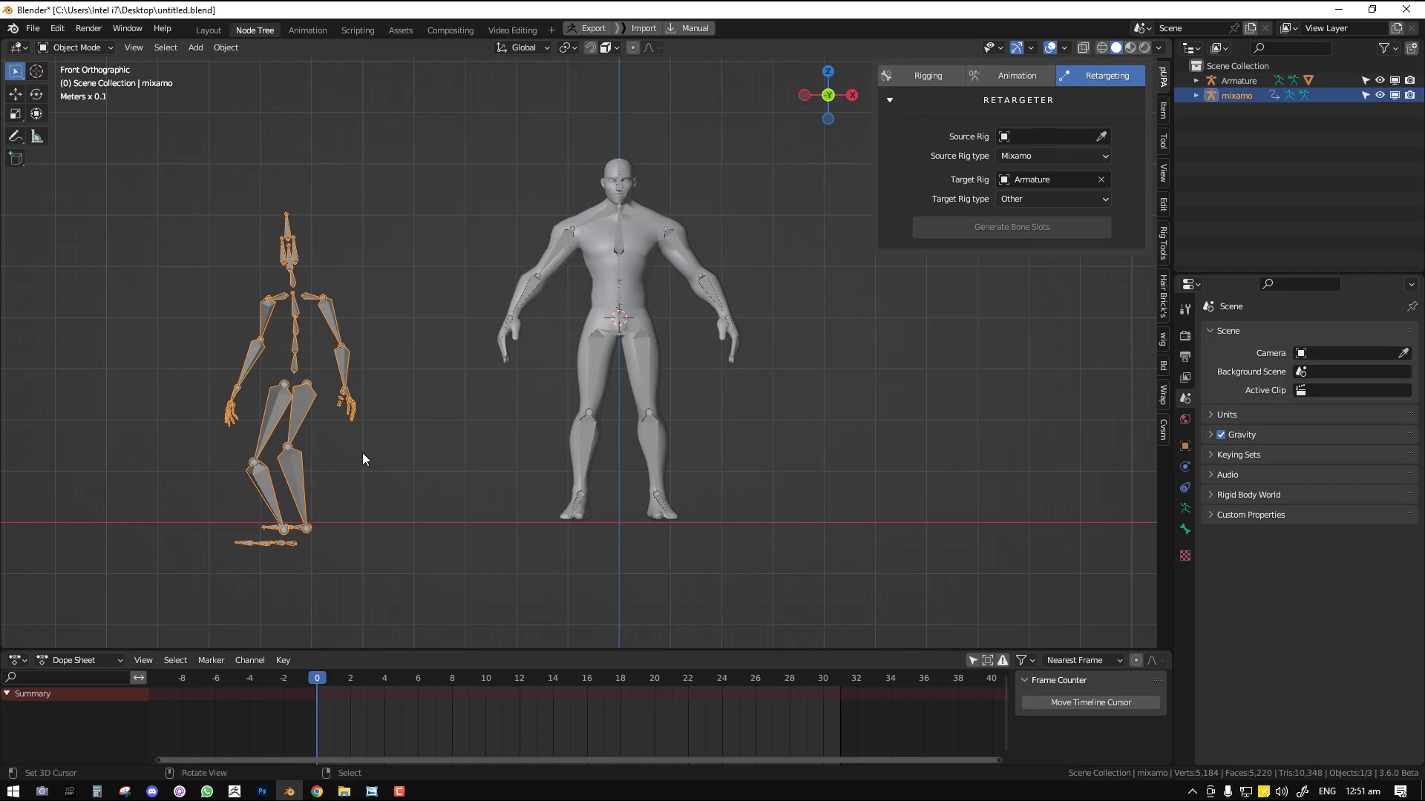
# - Move the mixamo armature closer to the character and scale it up to match the character's height
pyautogui.press('g')
pyautogui.click(427, 448)
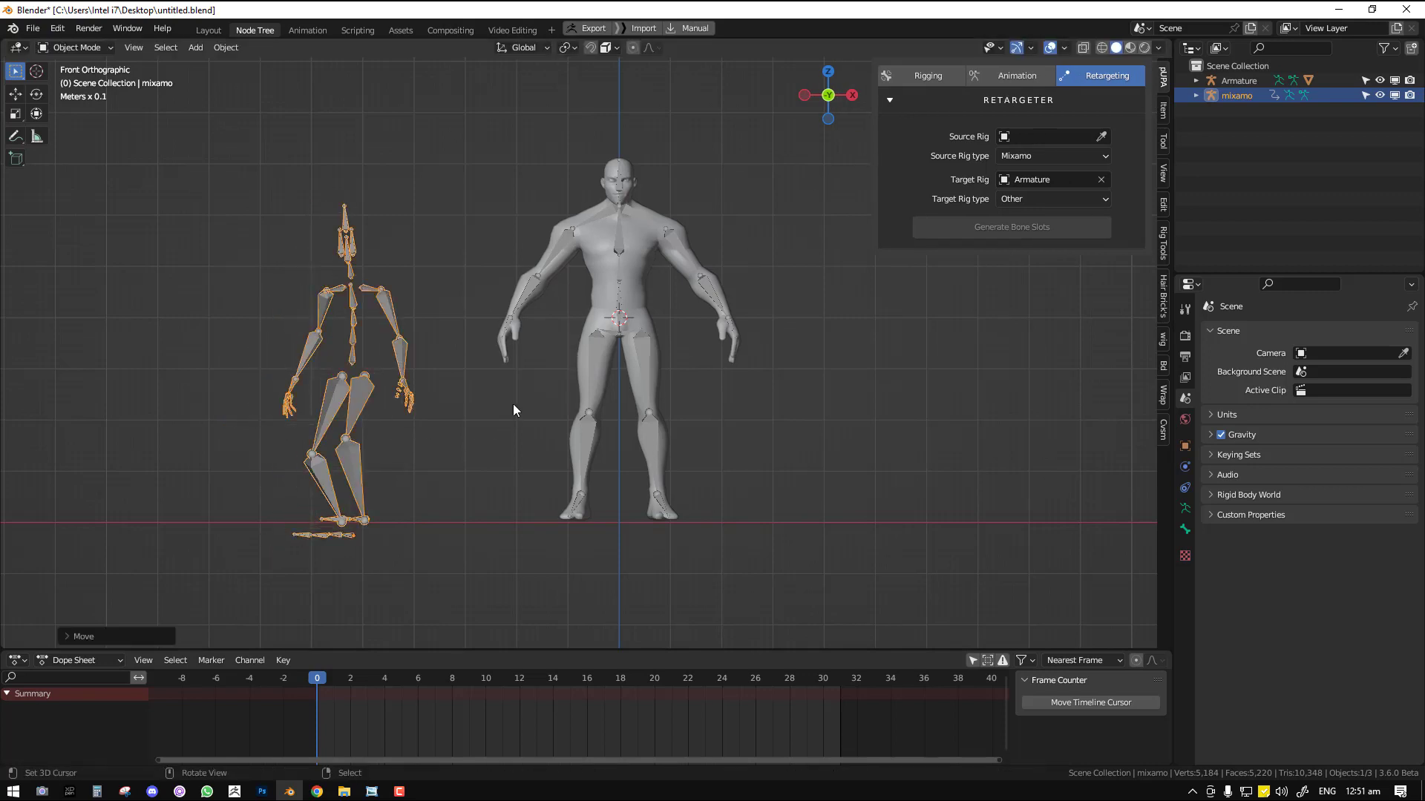
pyautogui.press('s')
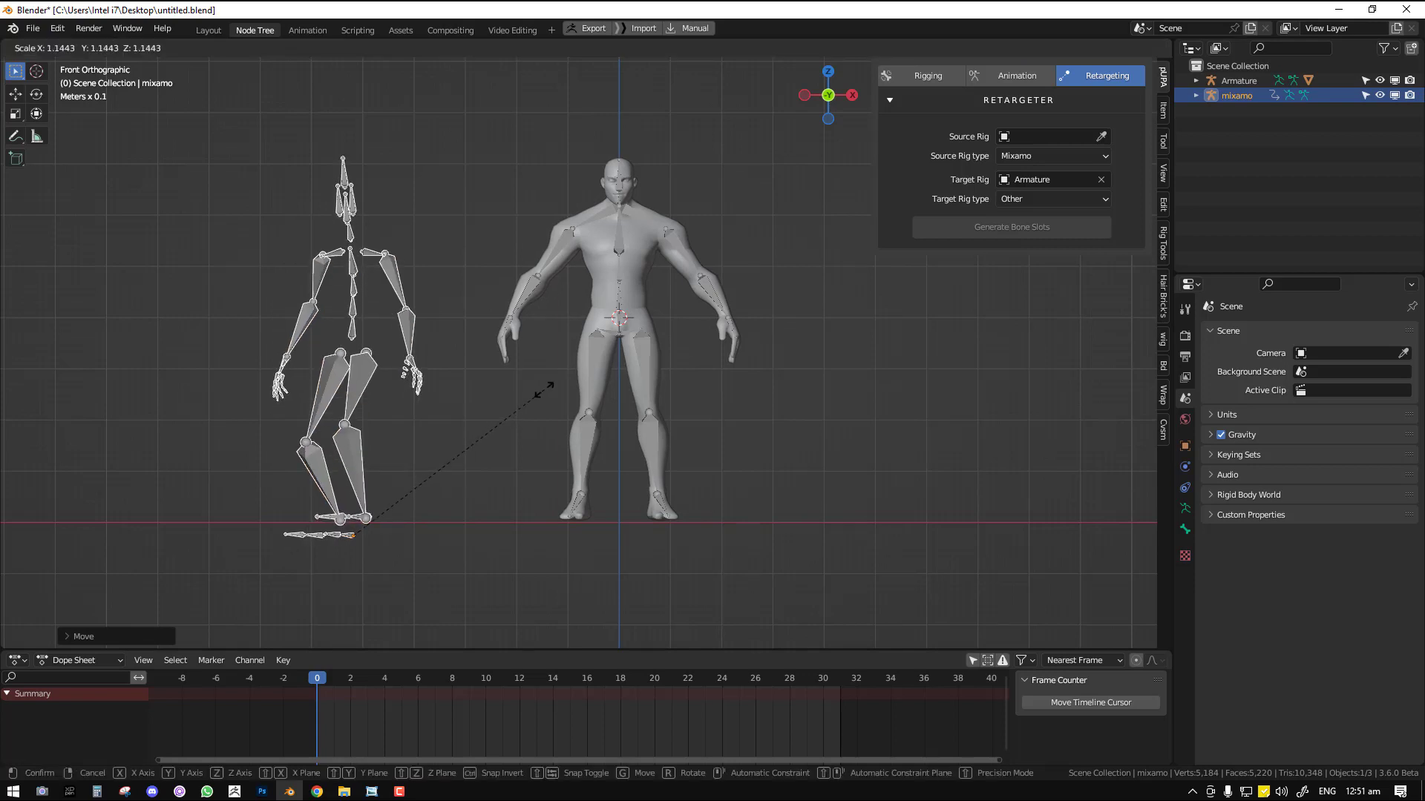
pyautogui.click(541, 388)
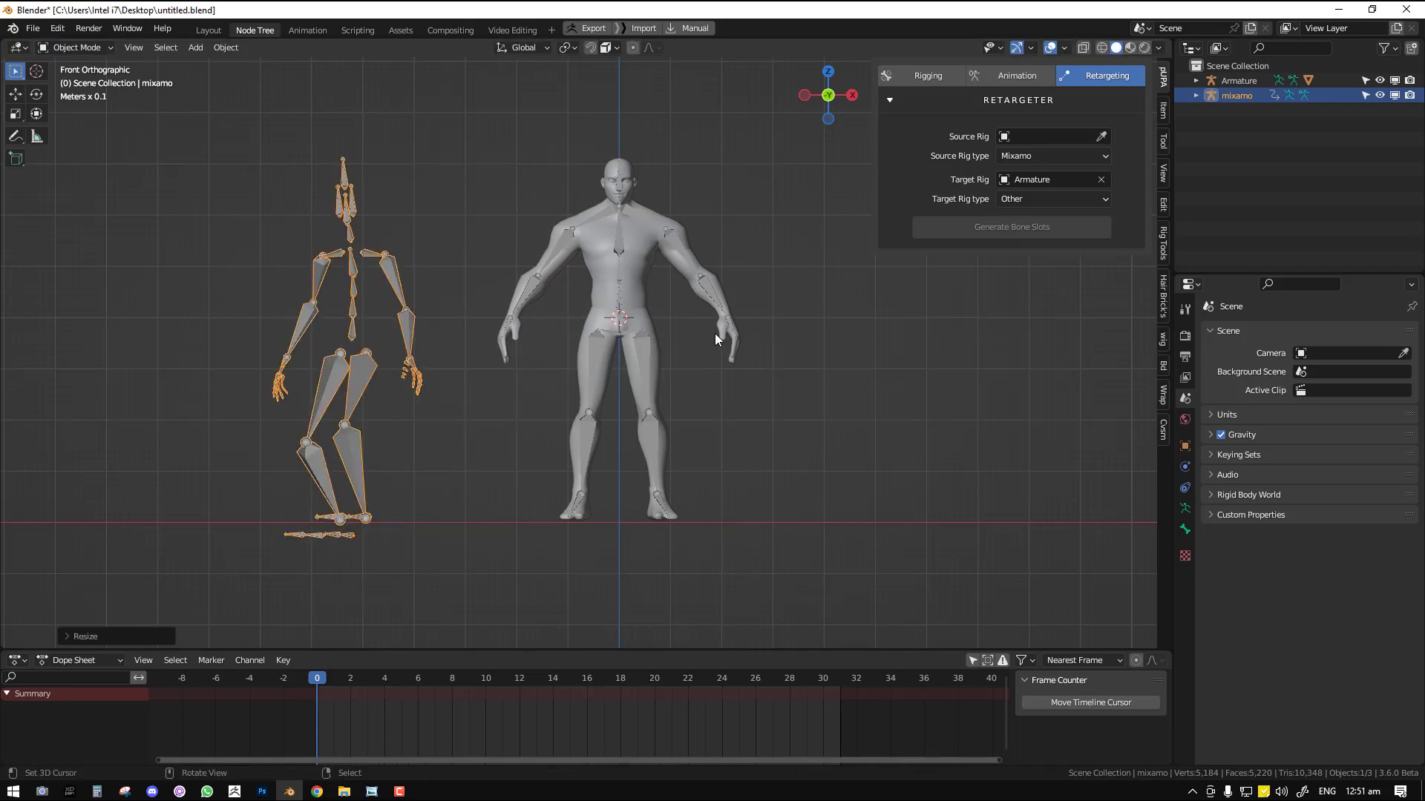
pyautogui.moveTo(526, 392); pyautogui.dragTo(711, 345, button='middle')
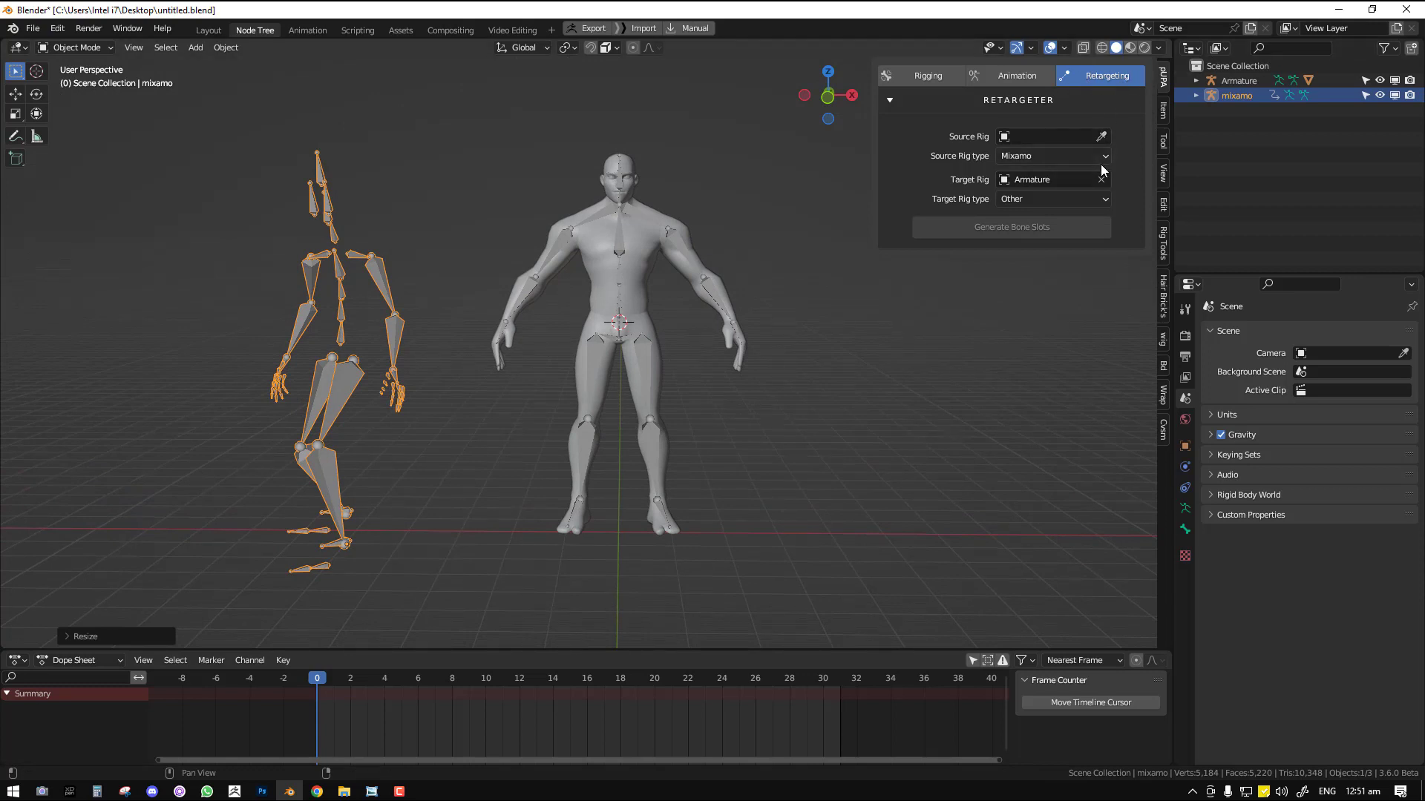
# - Pick the mixamo armature as the source rig and the character's Armature as the target rig
pyautogui.click(1101, 135)
pyautogui.click(387, 251)
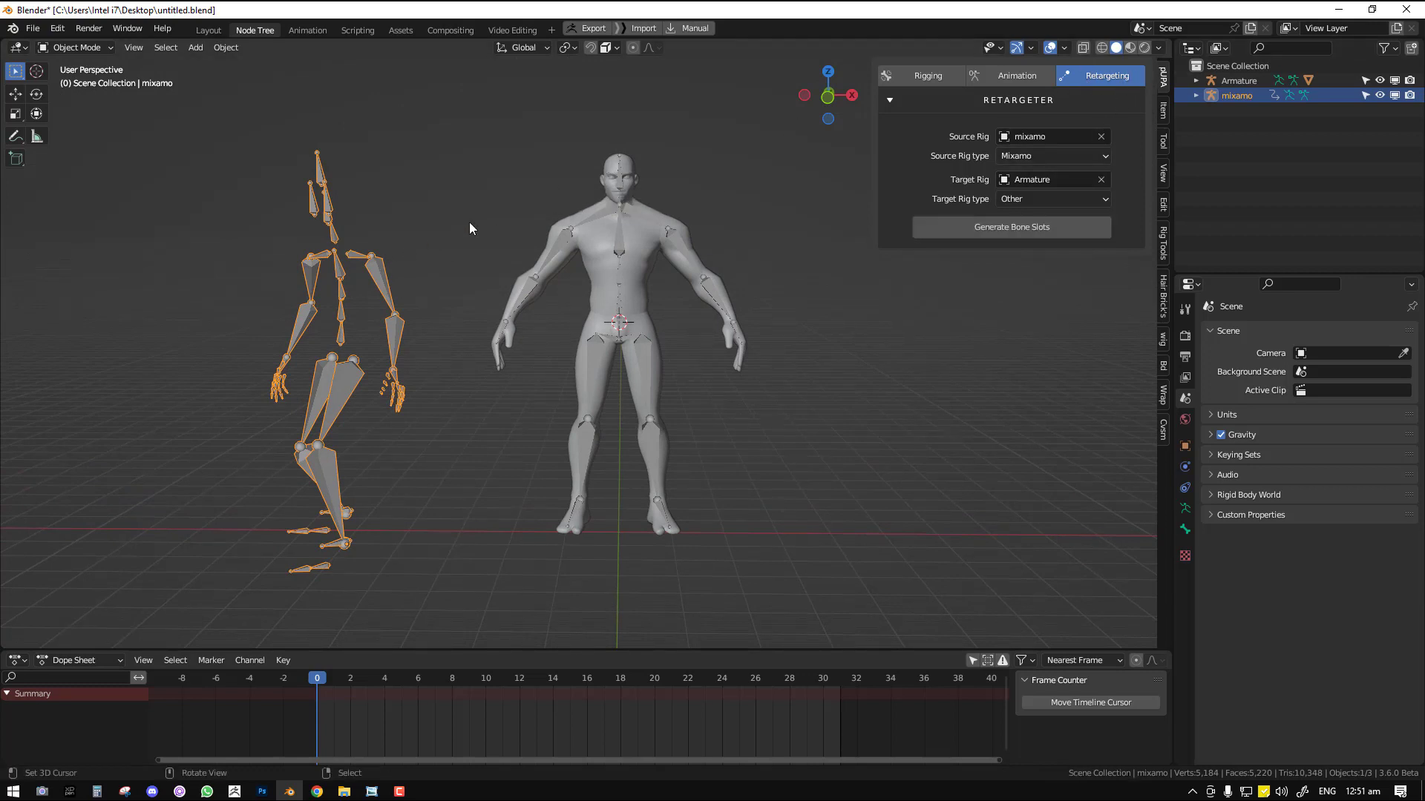
pyautogui.click(1101, 179)
pyautogui.click(1101, 179)
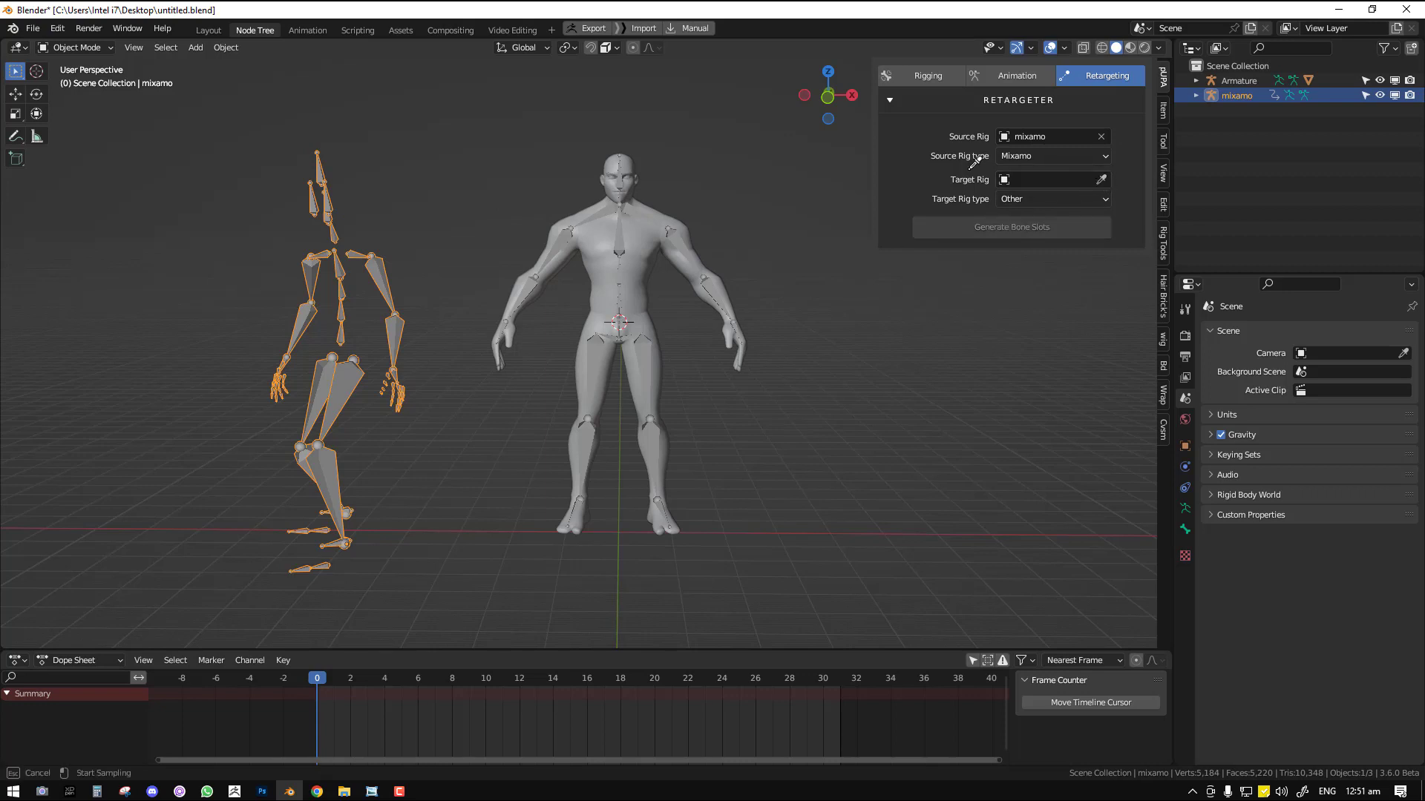
pyautogui.click(626, 211)
pyautogui.moveTo(637, 217); pyautogui.dragTo(742, 246, button='middle')
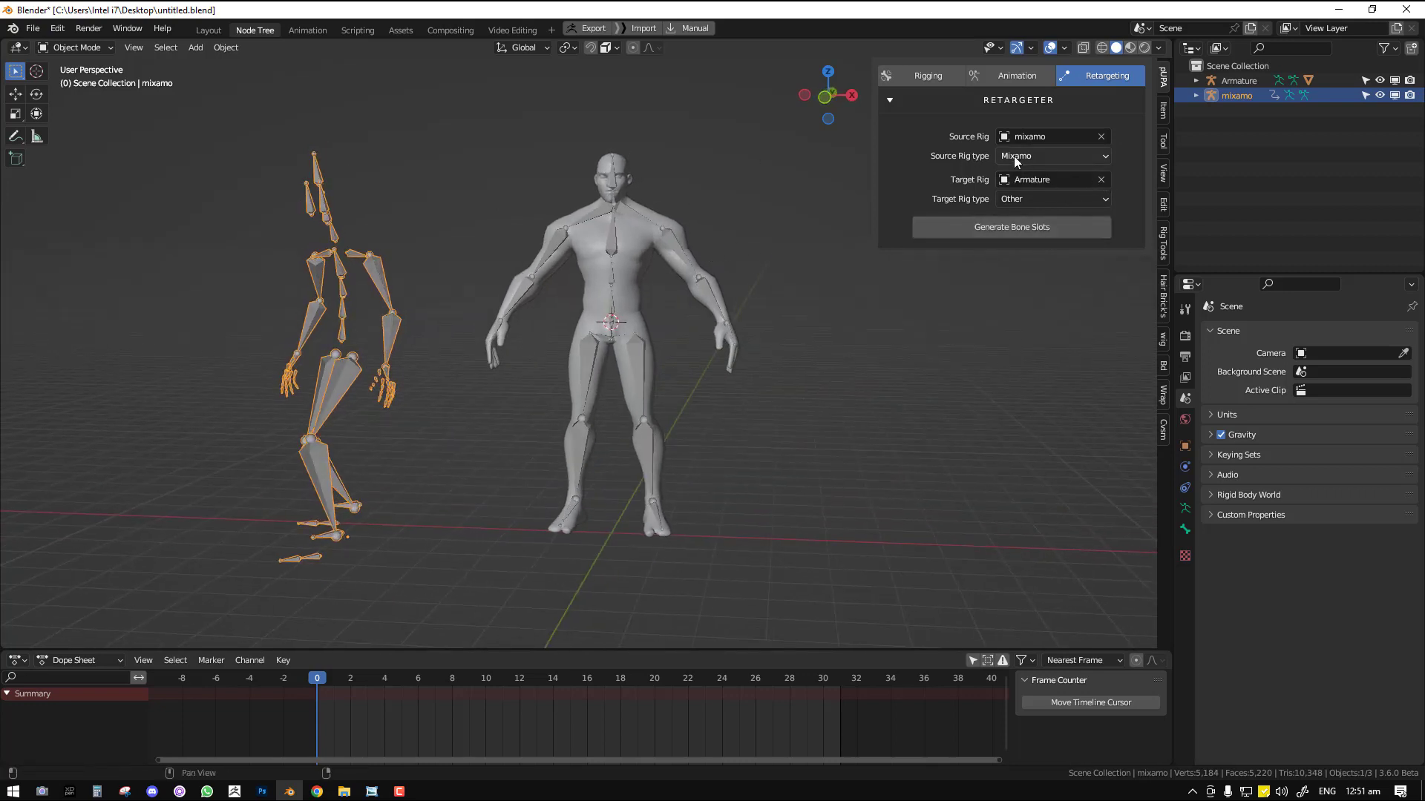
# - Keep the source rig type as Mixamo and the target rig type as Other, and generate the bone slots
pyautogui.click(1037, 158)
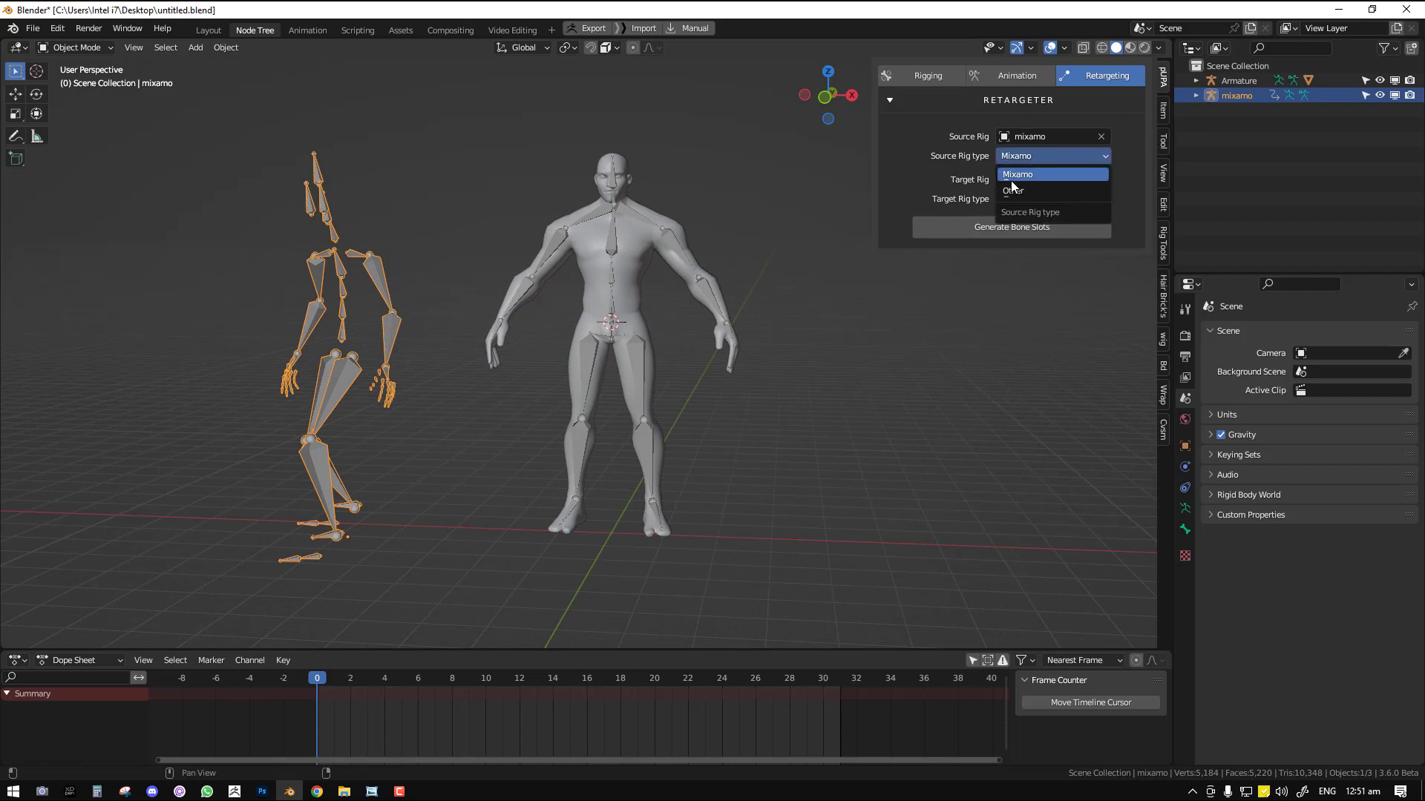
pyautogui.click(1017, 152)
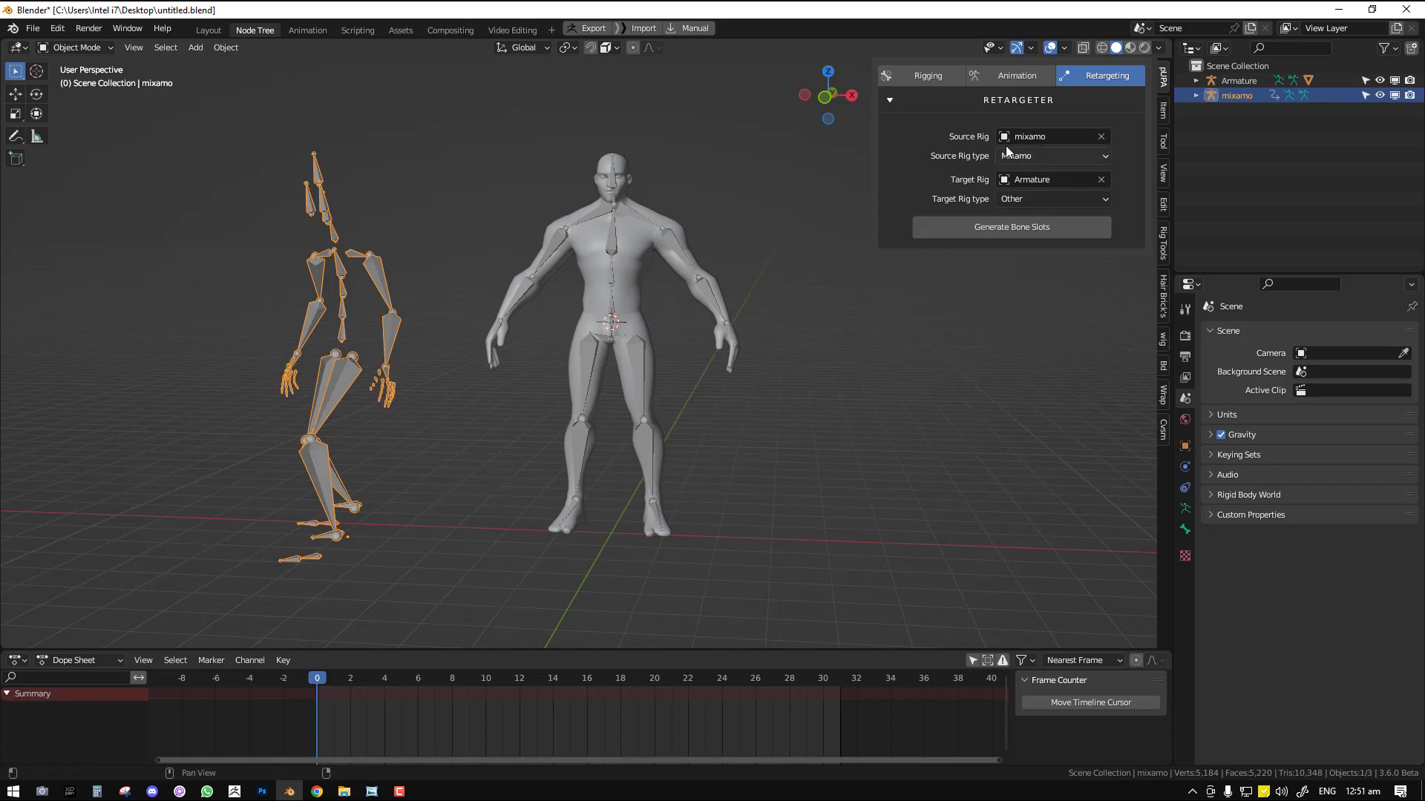
pyautogui.click(1028, 200)
pyautogui.click(998, 224)
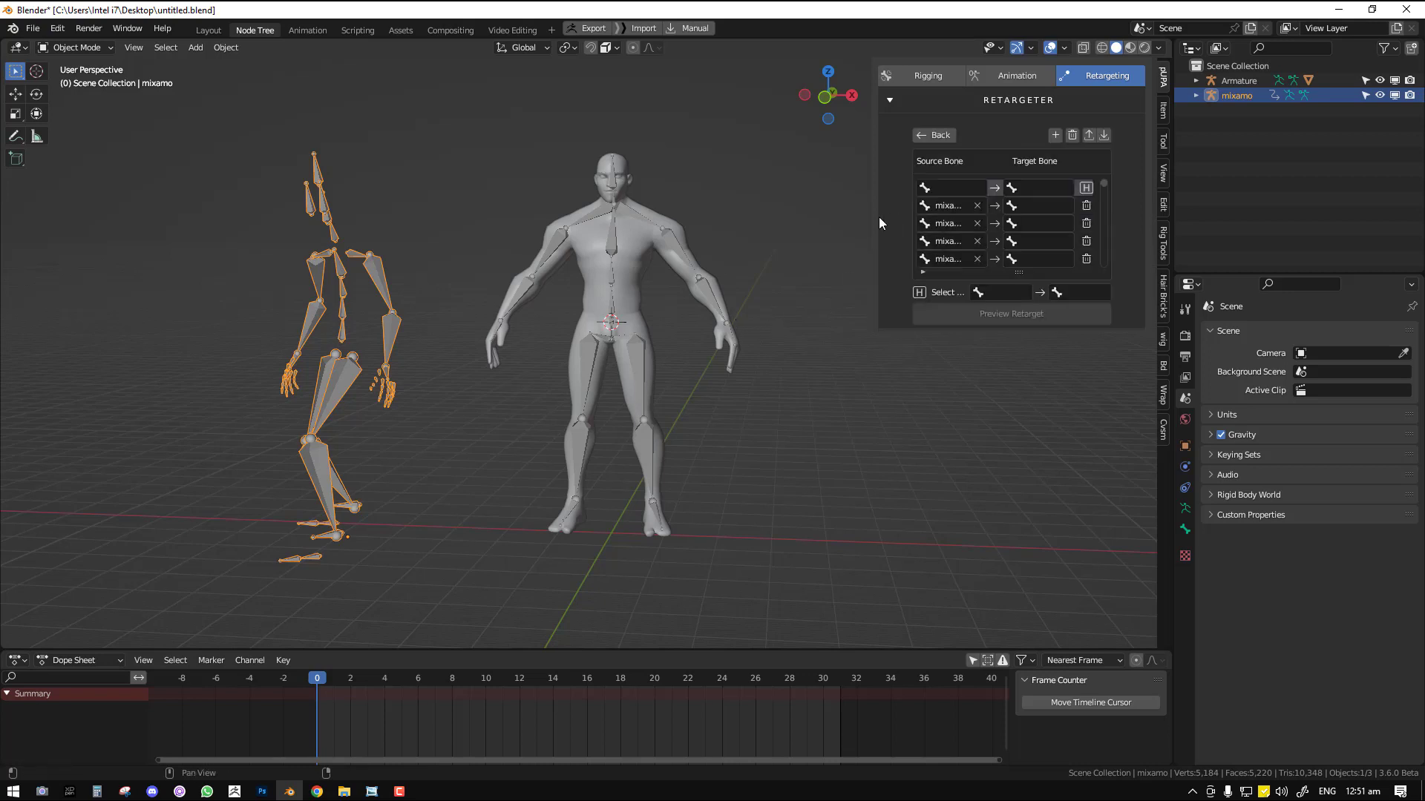
# - Widen the sidebar and lengthen the bone list to look through the generated mixamo source bones
pyautogui.moveTo(878, 215); pyautogui.dragTo(785, 214)
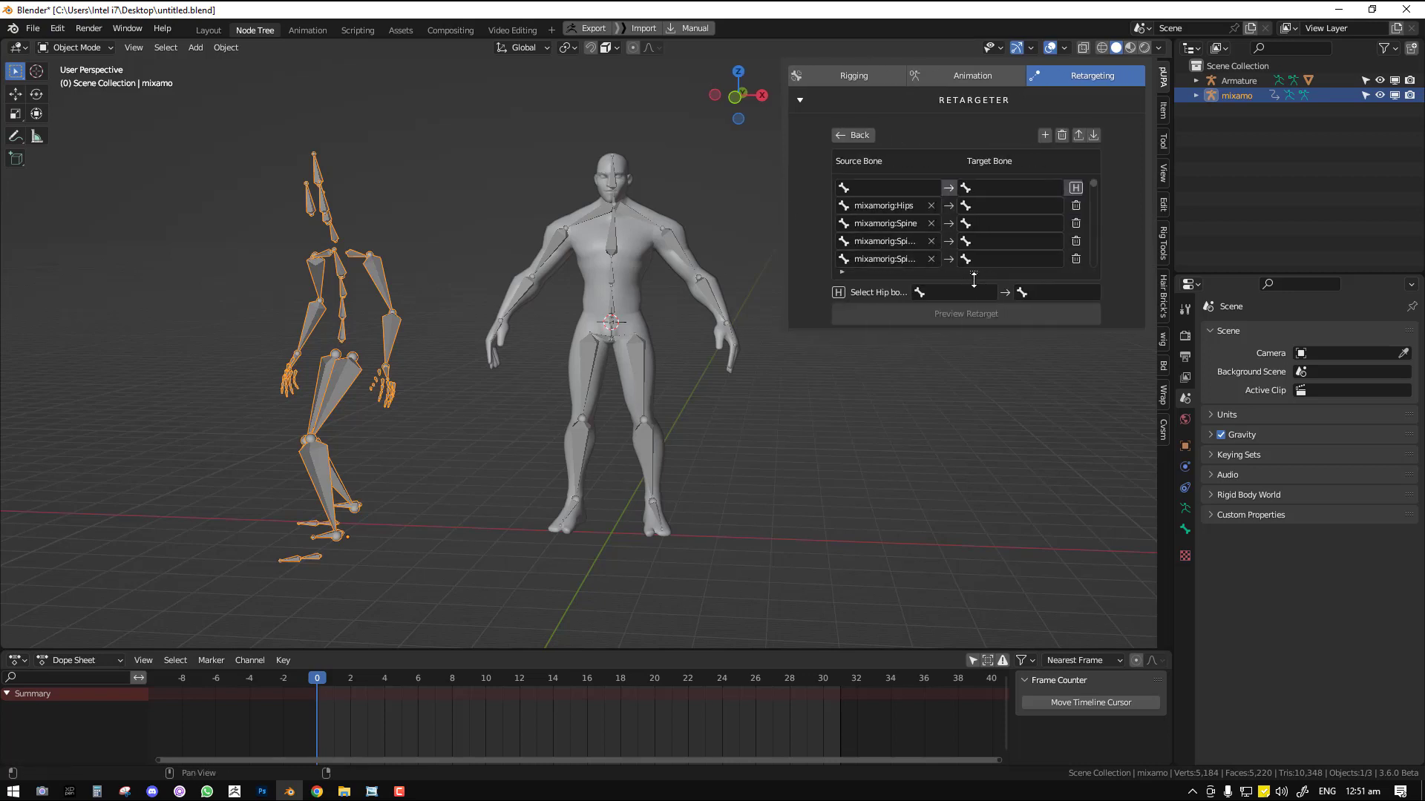
pyautogui.moveTo(973, 276); pyautogui.dragTo(973, 539)
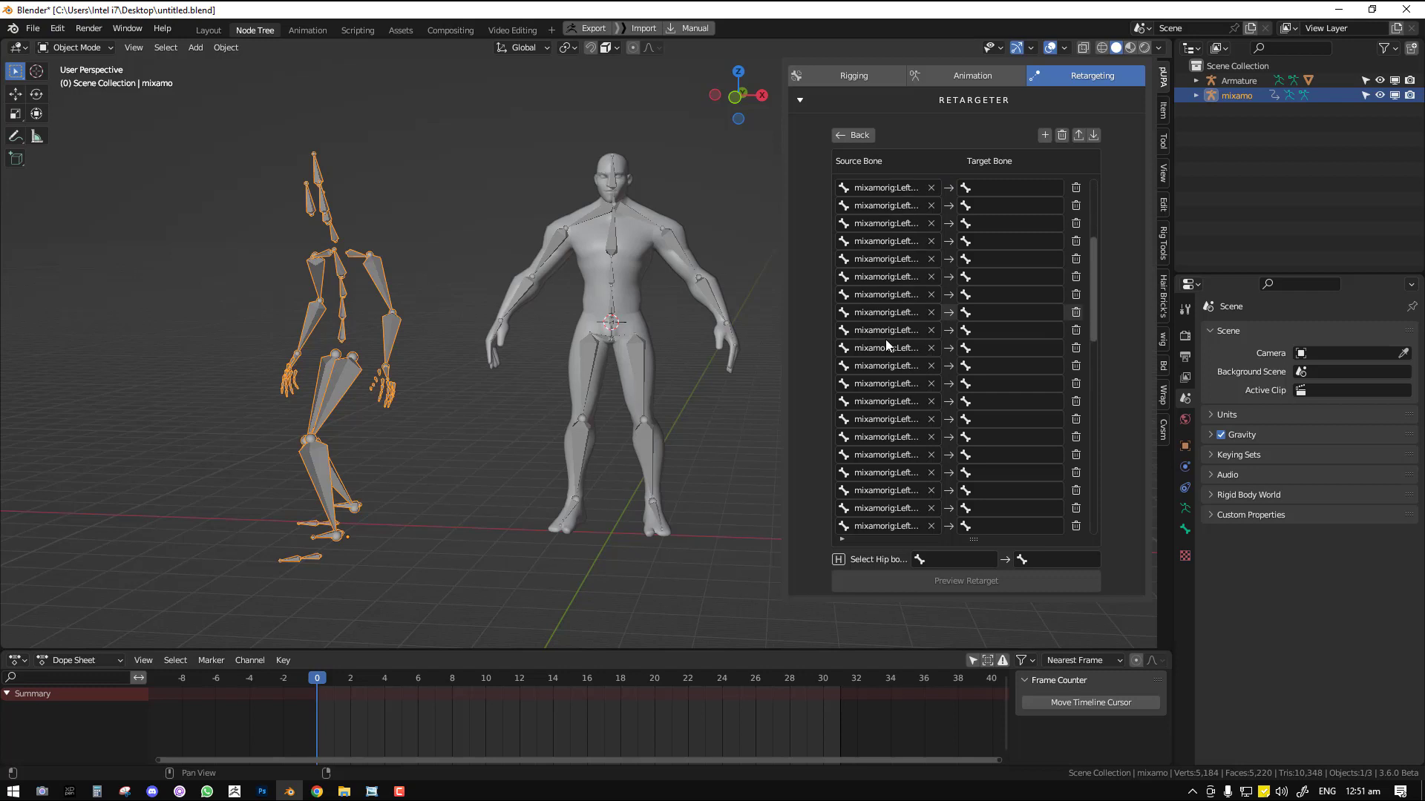
pyautogui.scroll(-3, 885, 340)
pyautogui.scroll(-5, 894, 464)
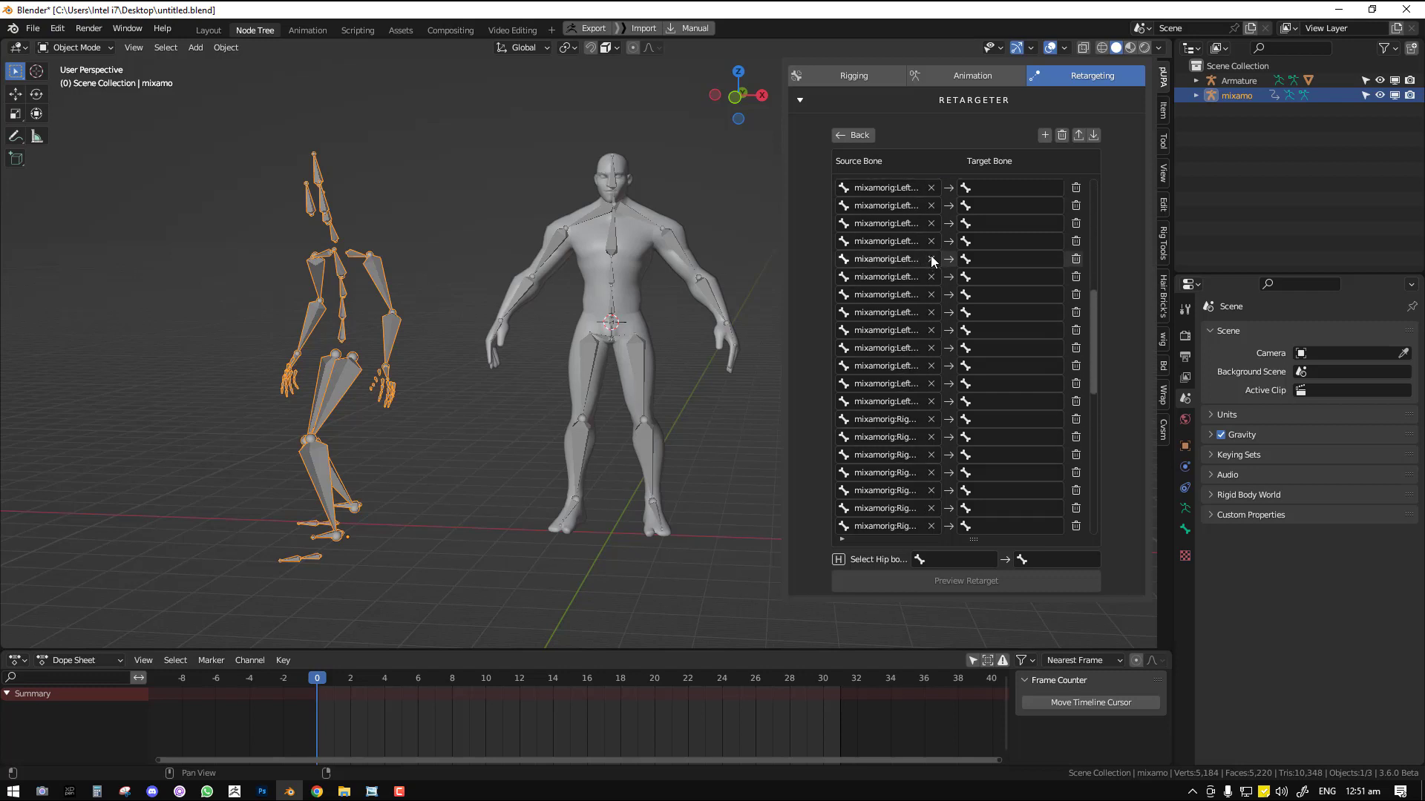
pyautogui.scroll(10, 932, 260)
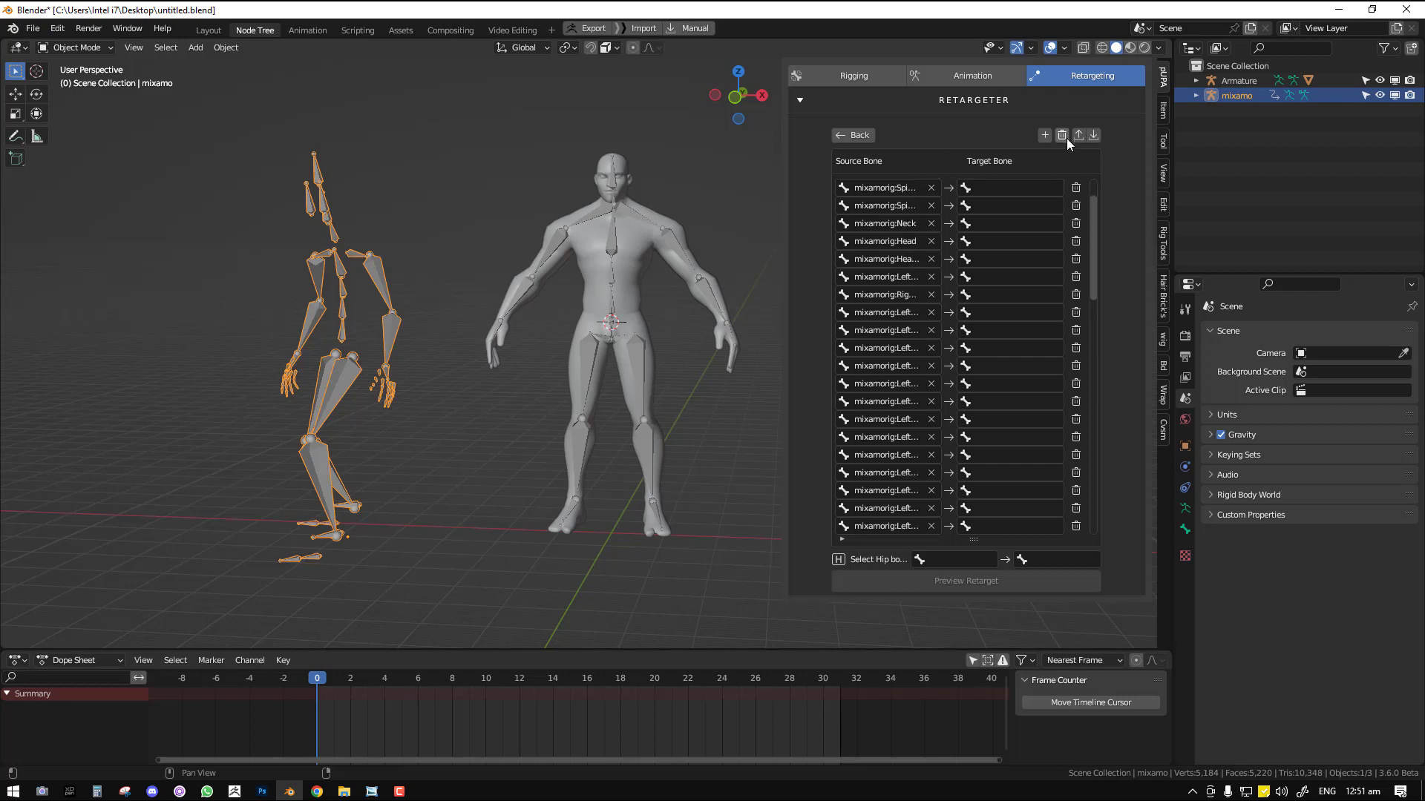
# - Try assigning target bones Bone and Bone.001 to the two upper spine slots and head to the Neck slot
pyautogui.click(1009, 185)
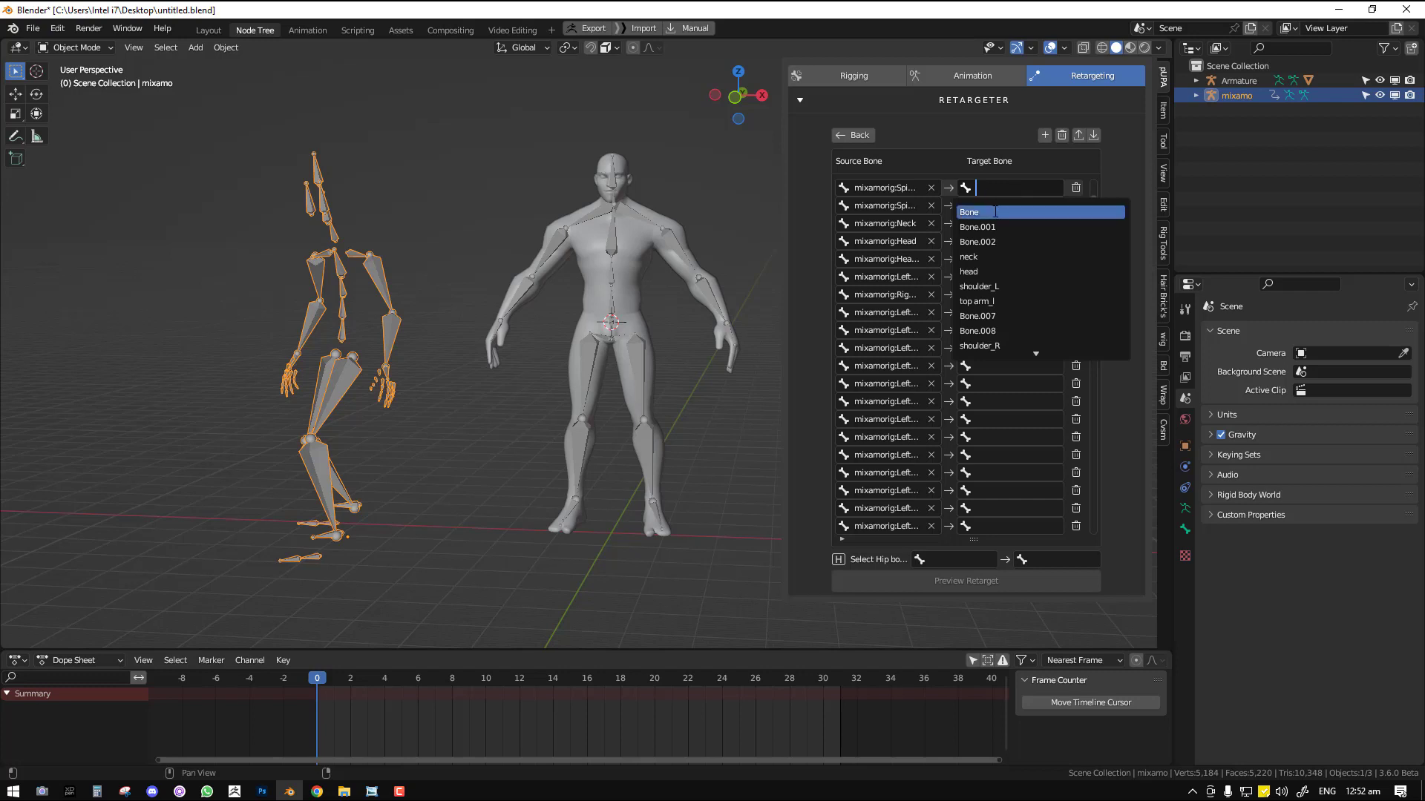
pyautogui.click(994, 213)
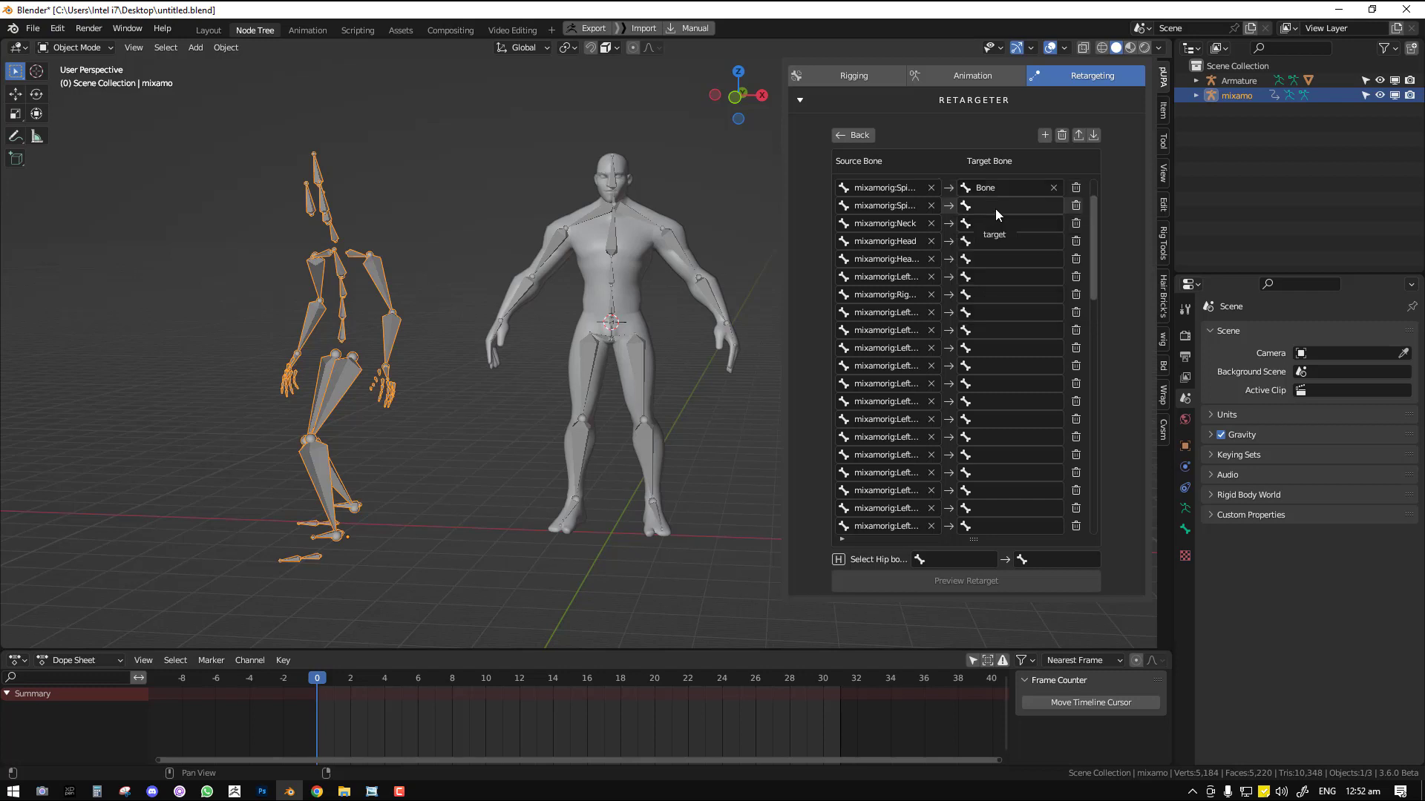
pyautogui.click(995, 207)
pyautogui.click(996, 242)
pyautogui.click(1000, 225)
pyautogui.click(994, 307)
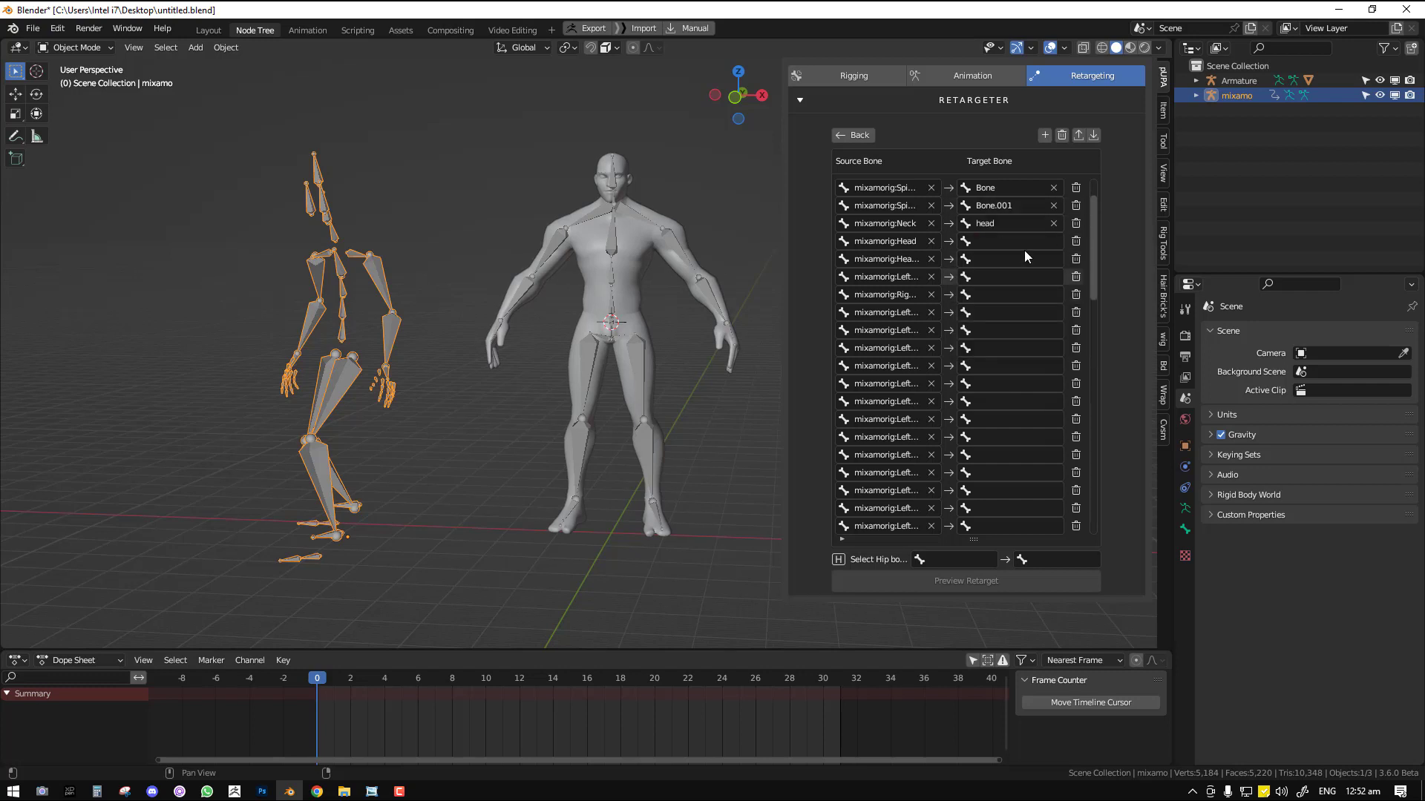
# - Clear all generated bone slots from the retargeting list
pyautogui.click(1064, 134)
pyautogui.click(1045, 143)
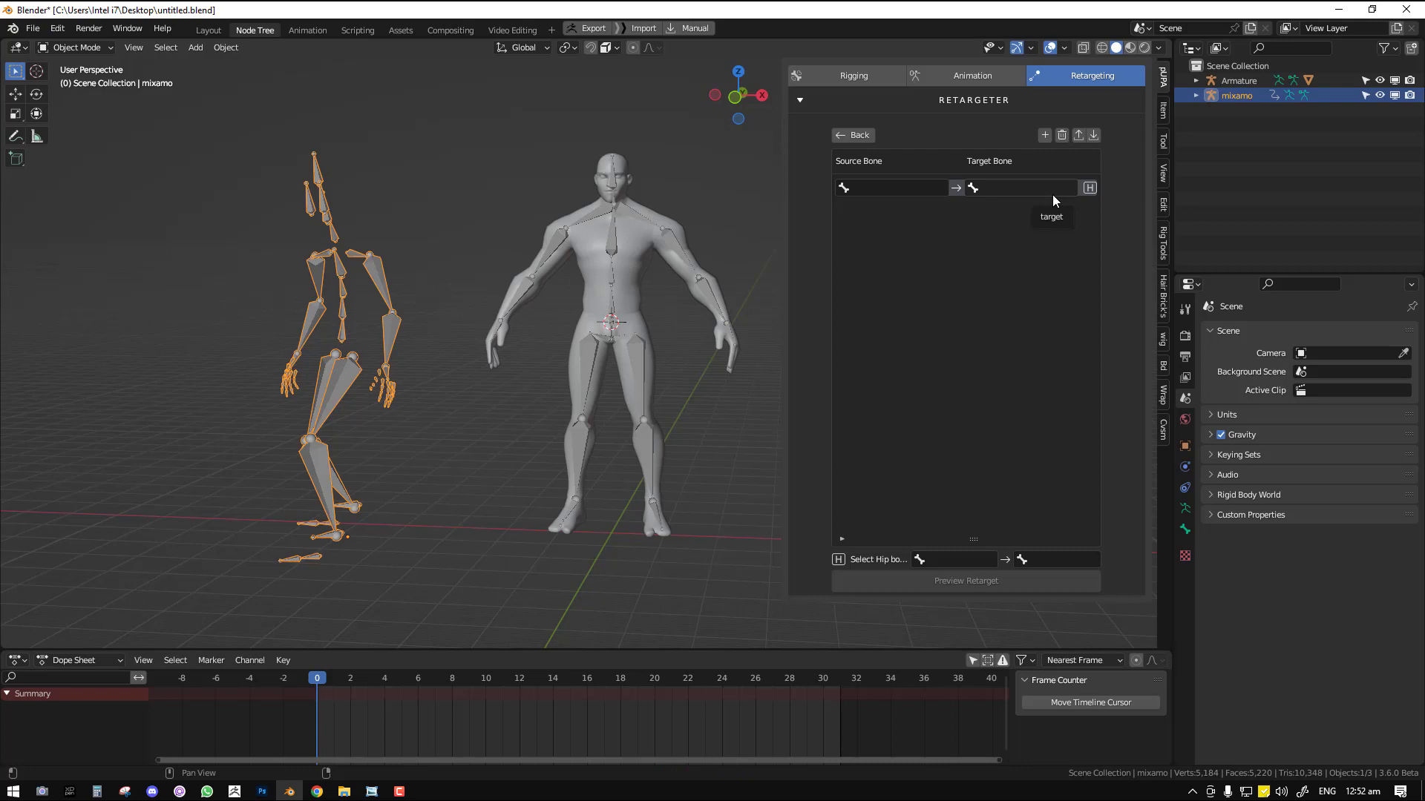
# - Add the character's Armature to the mixamo selection, switch both to Pose Mode, and deselect all bones
pyautogui.moveTo(483, 345); pyautogui.dragTo(676, 248, button='middle')
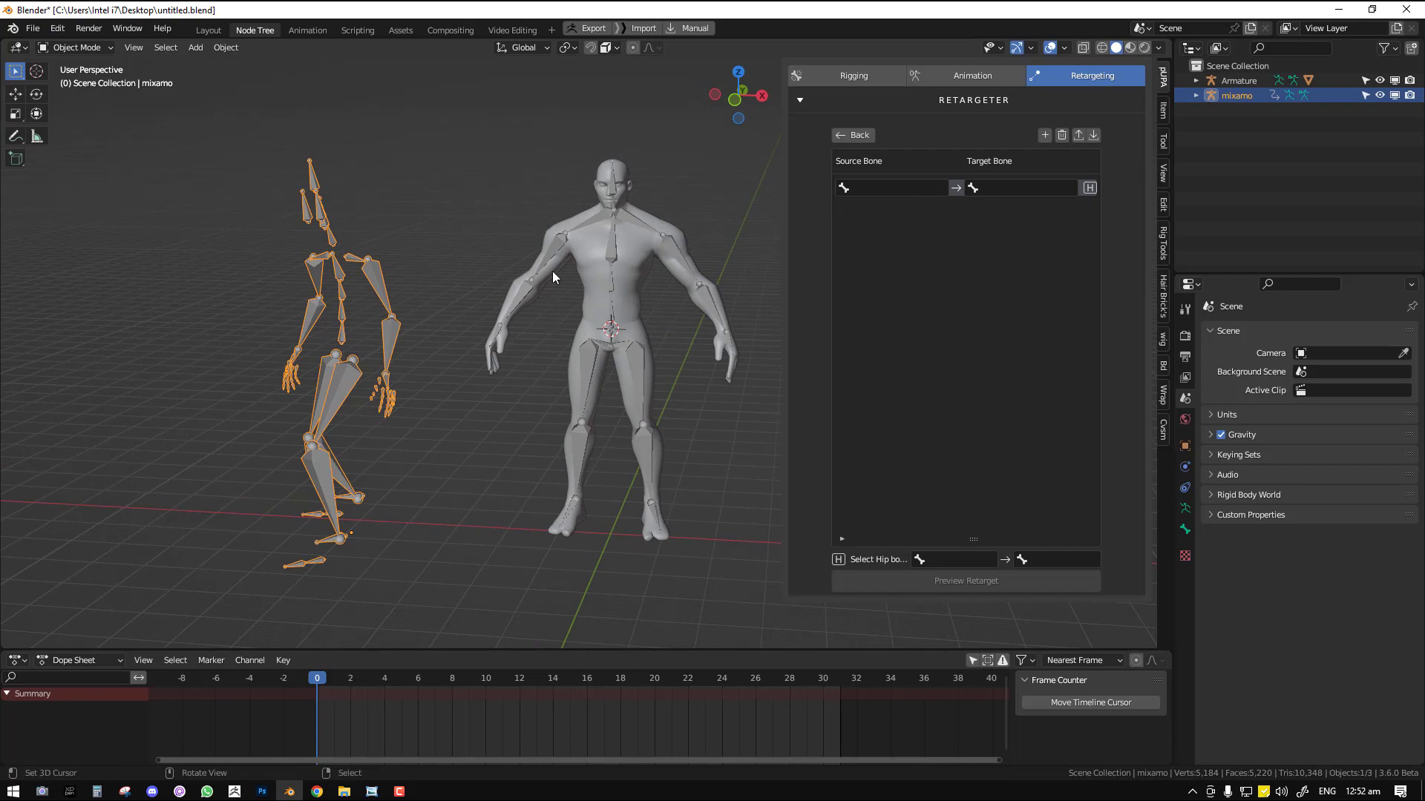
pyautogui.keyDown('shift'); pyautogui.click(611, 220); pyautogui.keyUp('shift')
pyautogui.click(77, 48)
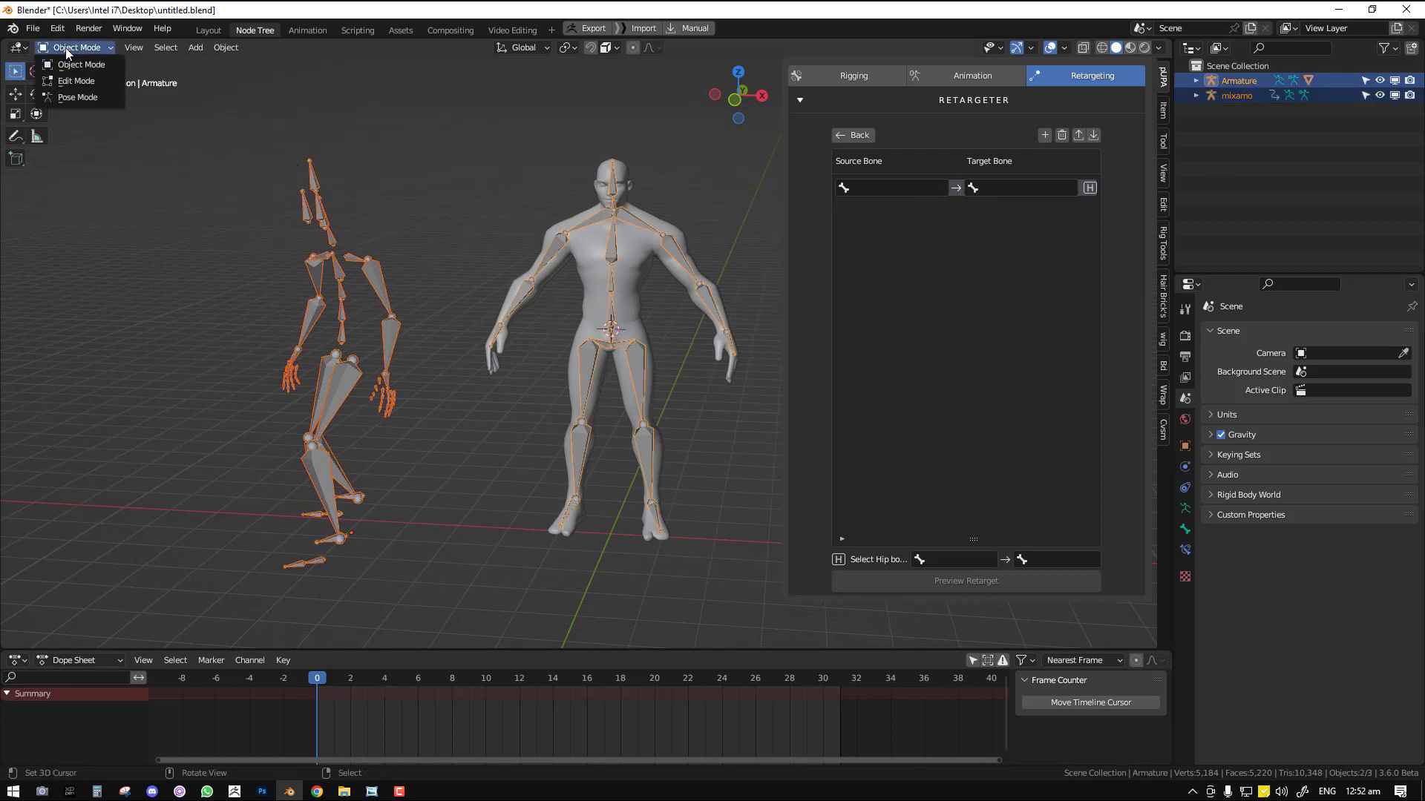
pyautogui.click(94, 97)
pyautogui.click(497, 297)
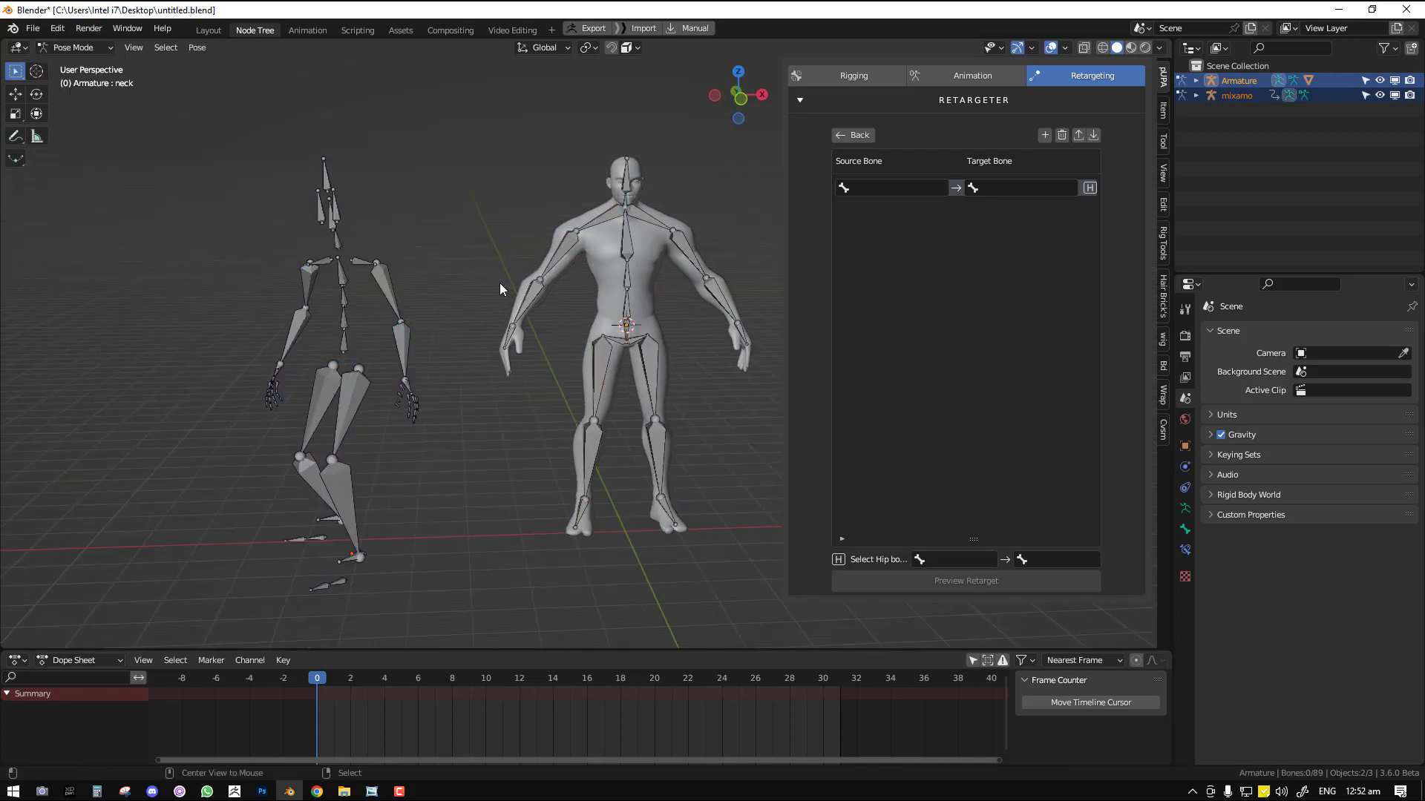
# - Widen the sidebar until the Select Hip bones label is fully readable
pyautogui.click(613, 220)
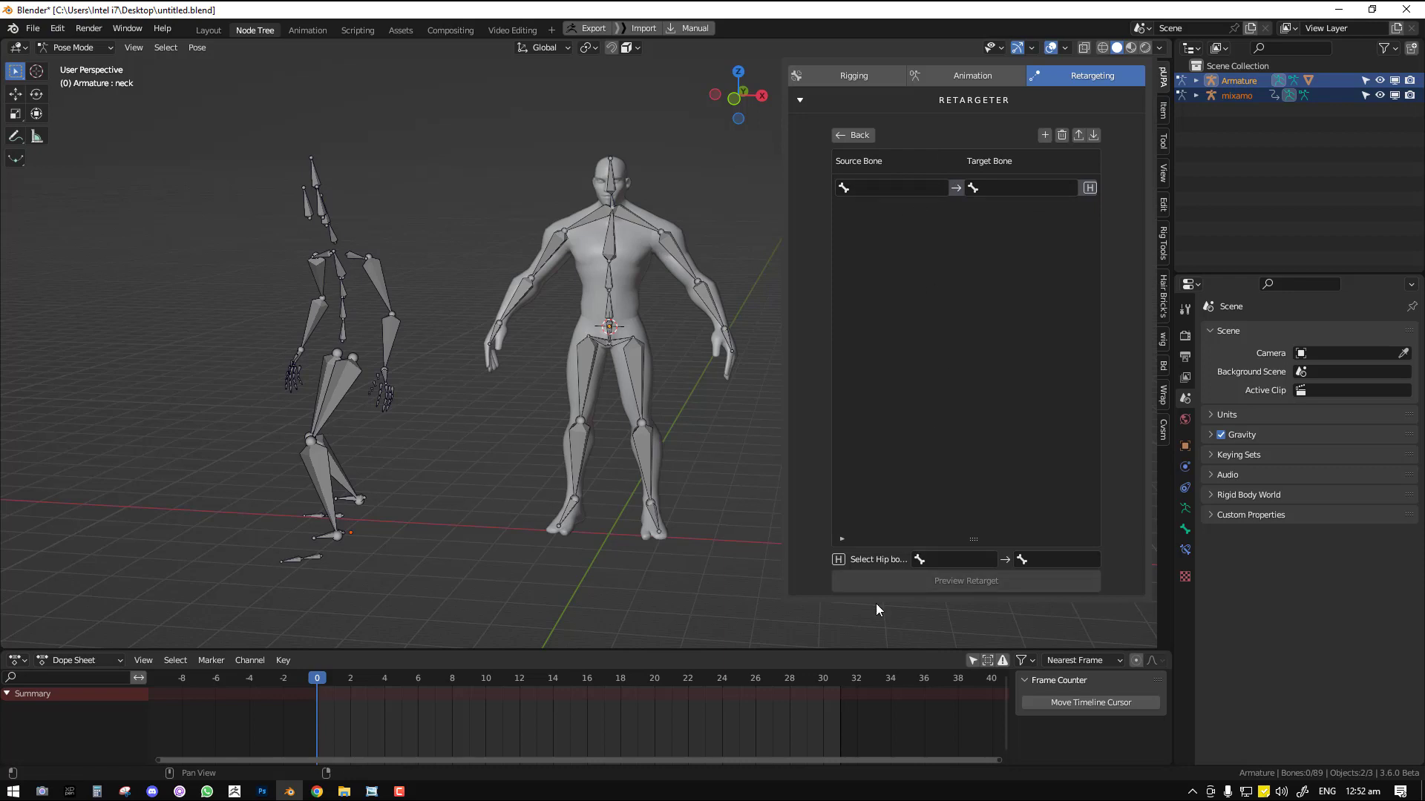
pyautogui.click(899, 188)
pyautogui.moveTo(616, 229); pyautogui.dragTo(647, 226, button='middle')
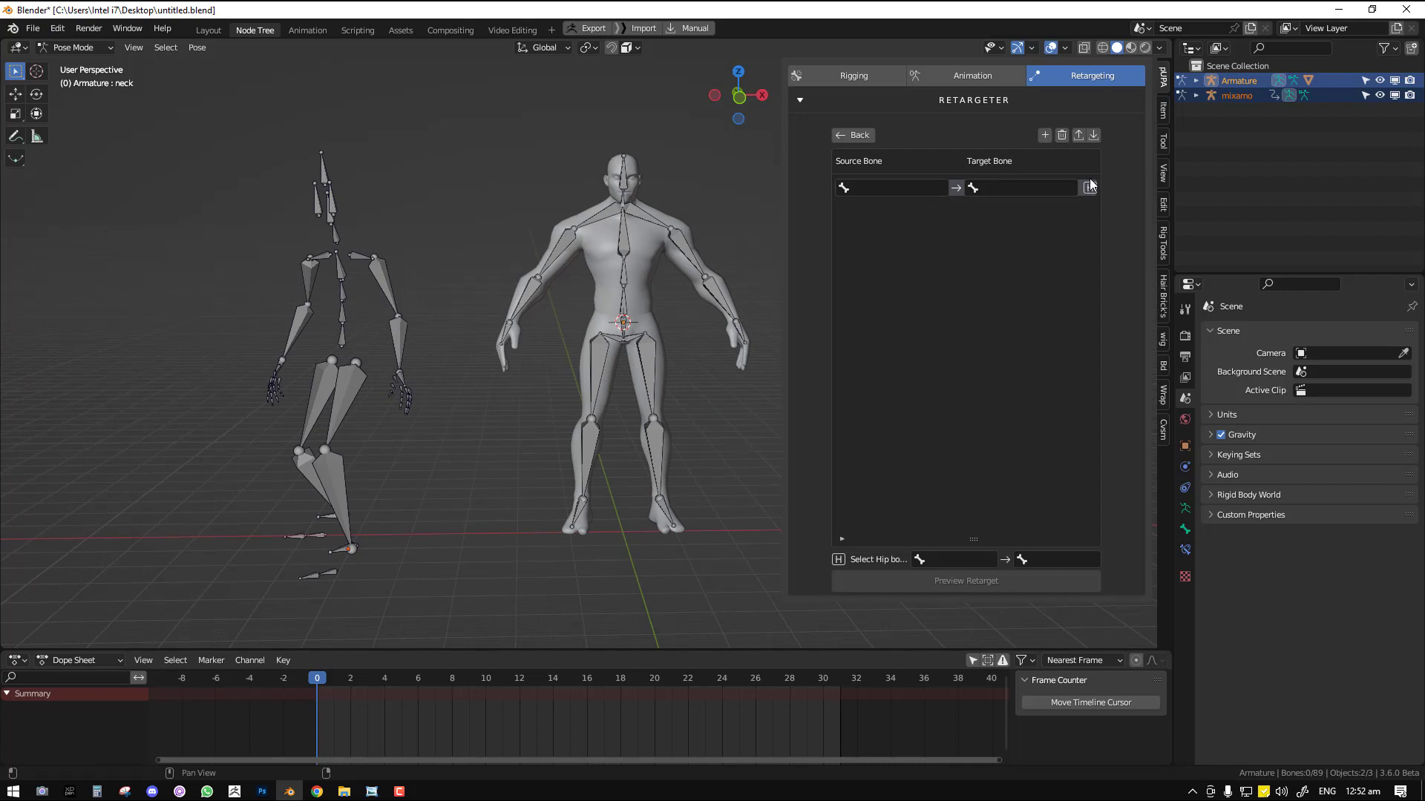
pyautogui.moveTo(779, 536); pyautogui.dragTo(701, 536)
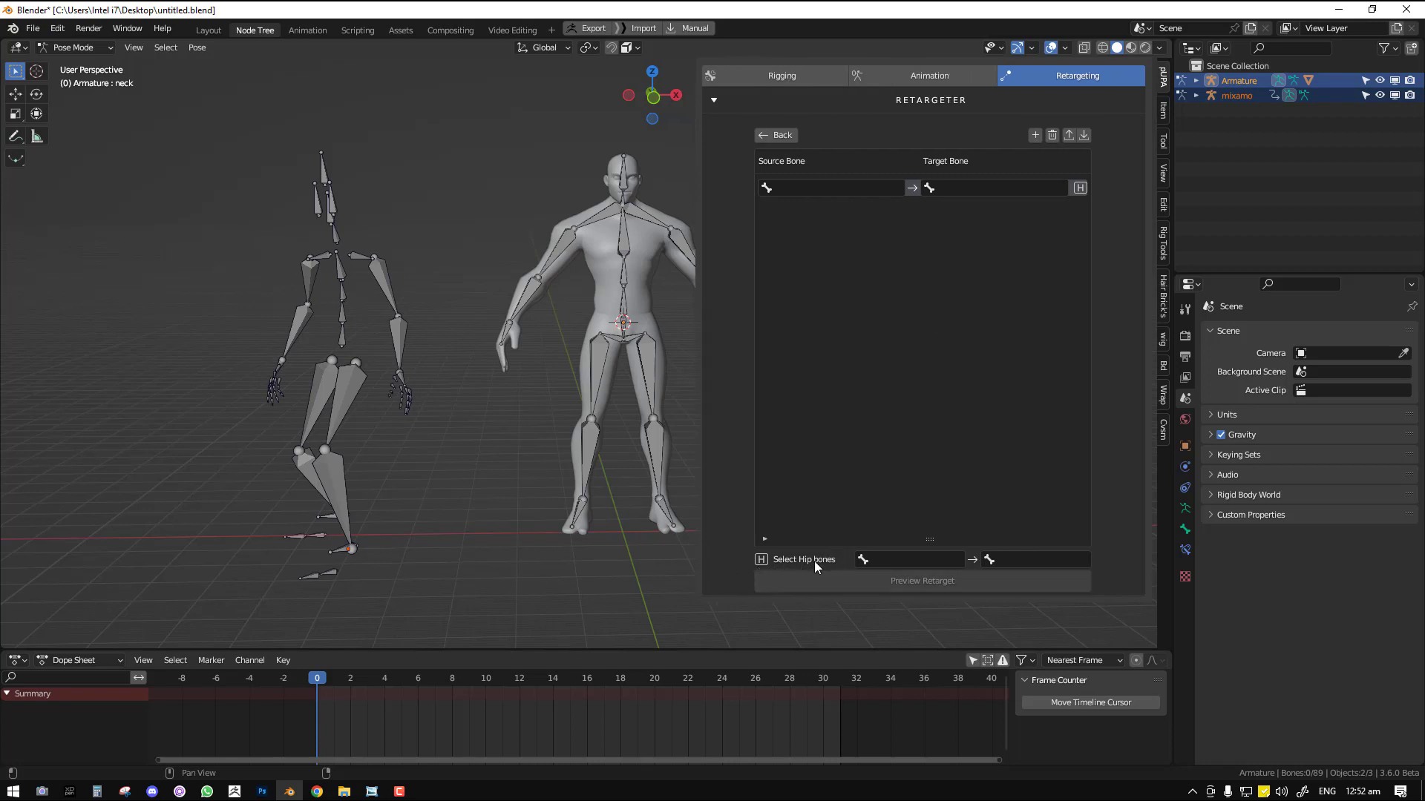
# - Test the mixamo armature's hips bone with trial moves and rotations, cancelling each one
pyautogui.click(338, 340)
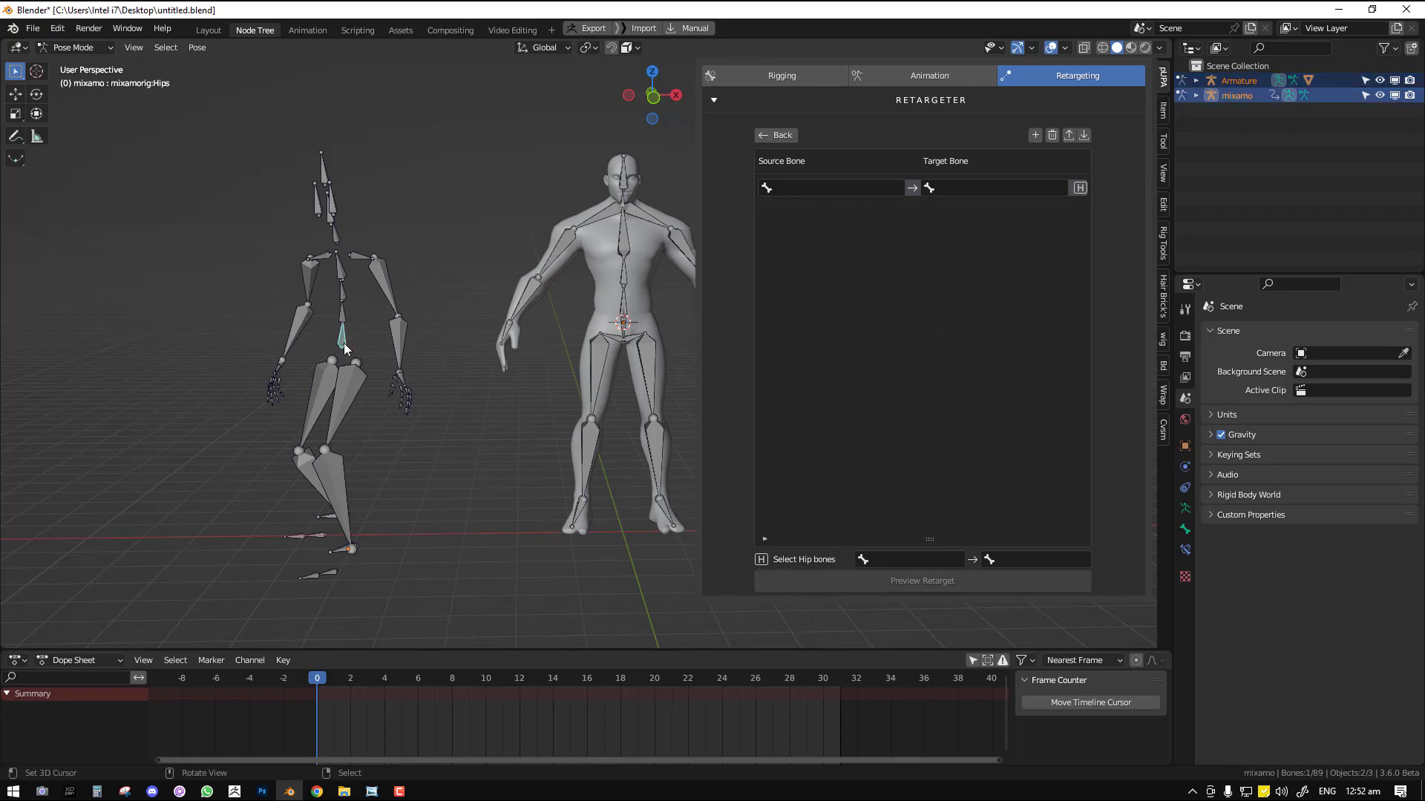
pyautogui.press('g')
pyautogui.press('r')
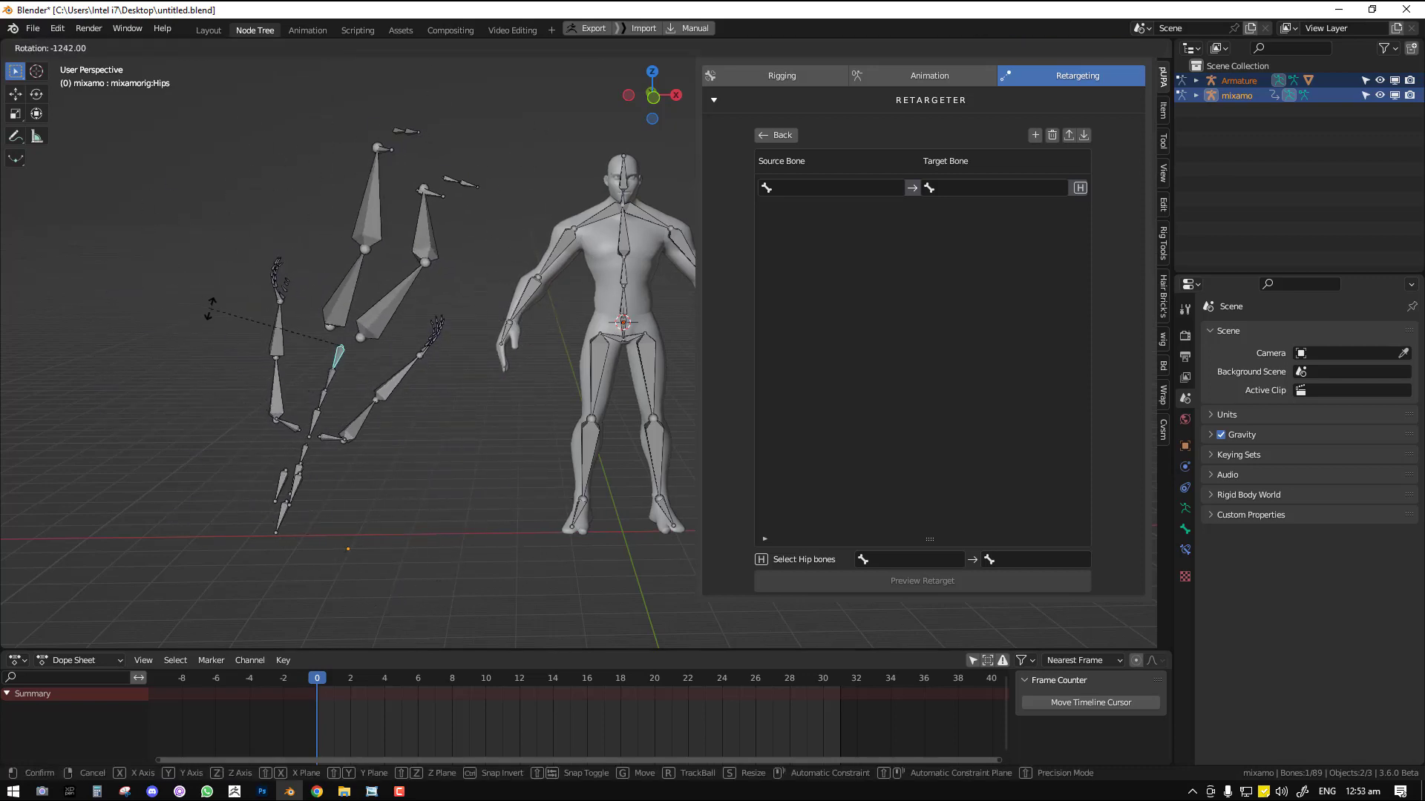
pyautogui.rightClick(357, 360)
pyautogui.moveTo(357, 360); pyautogui.dragTo(375, 349, button='middle')
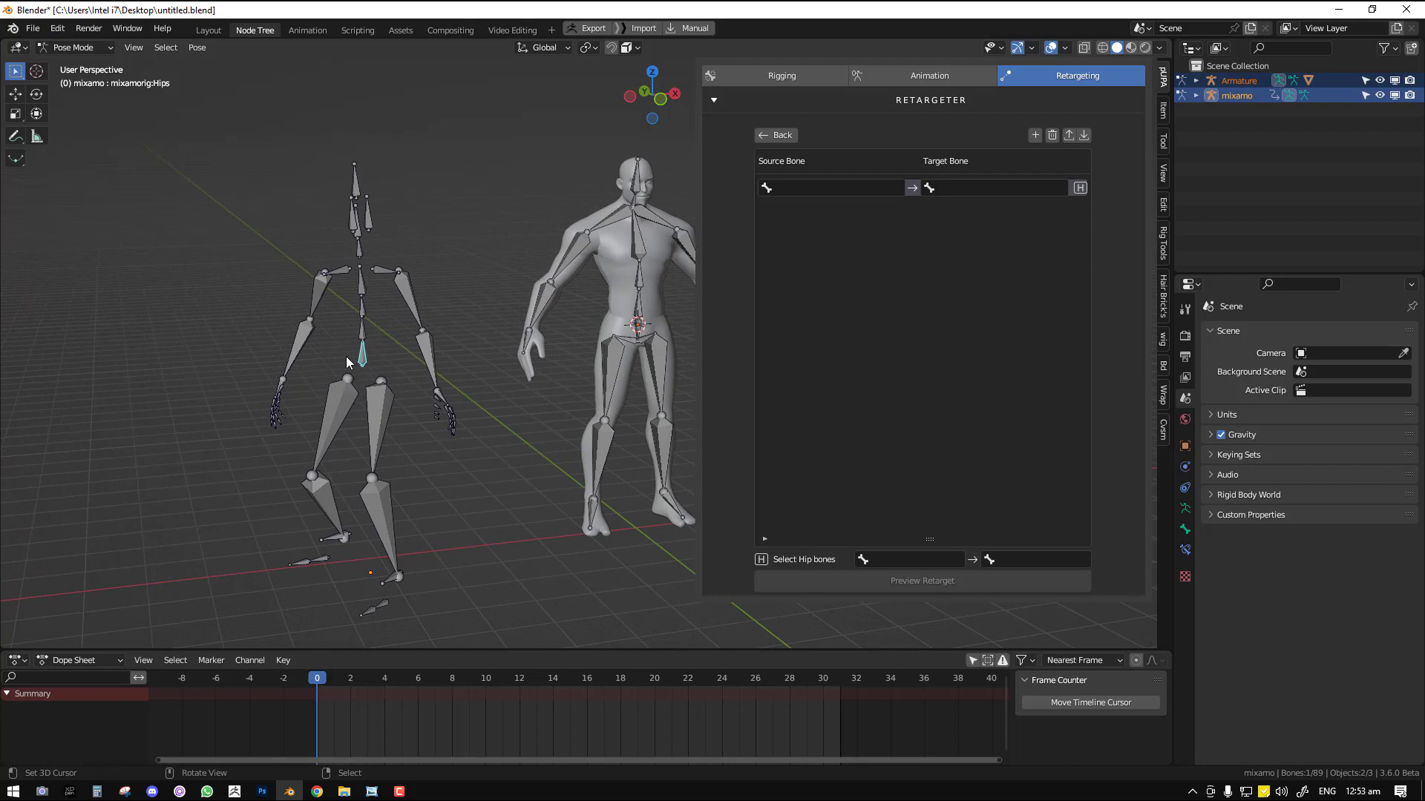
pyautogui.press('r')
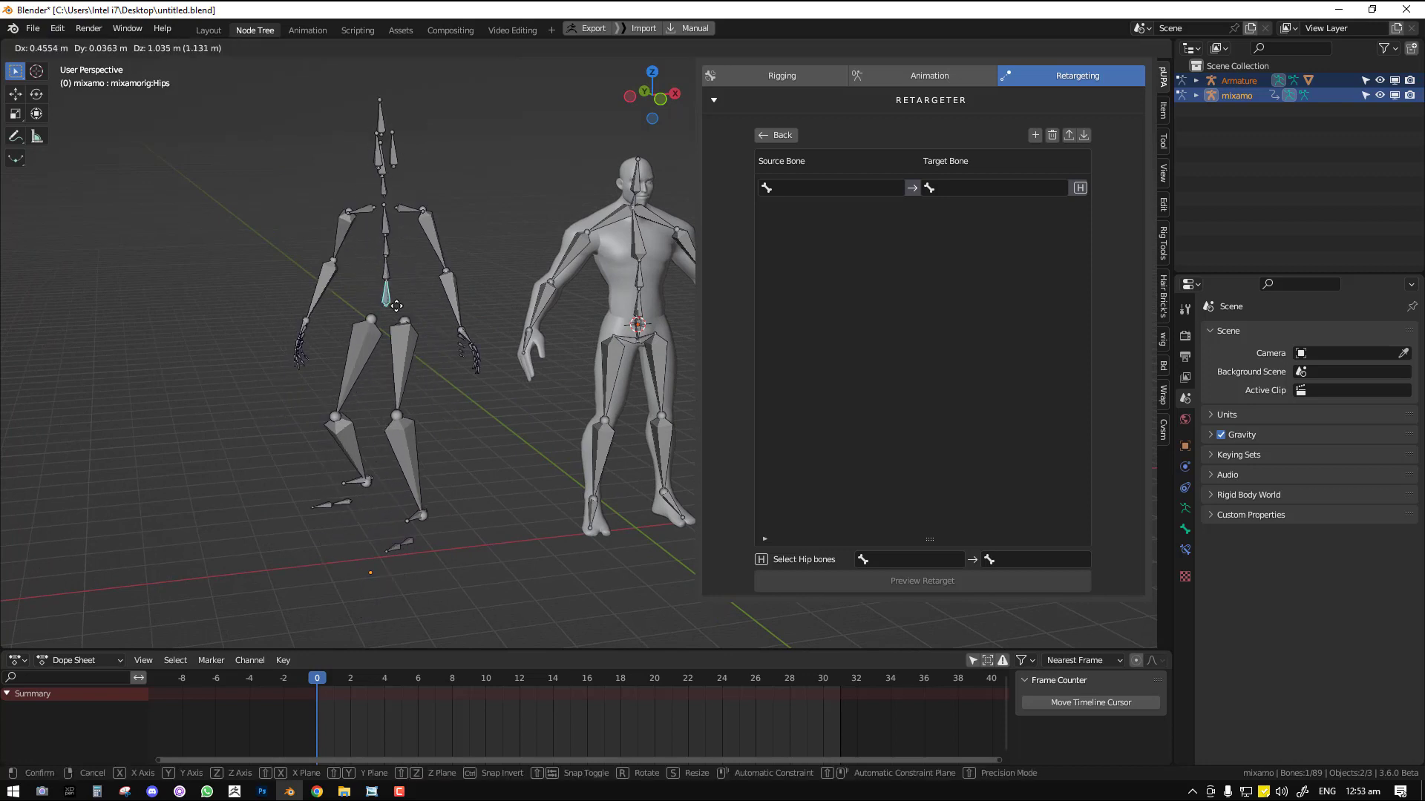
pyautogui.rightClick(300, 278)
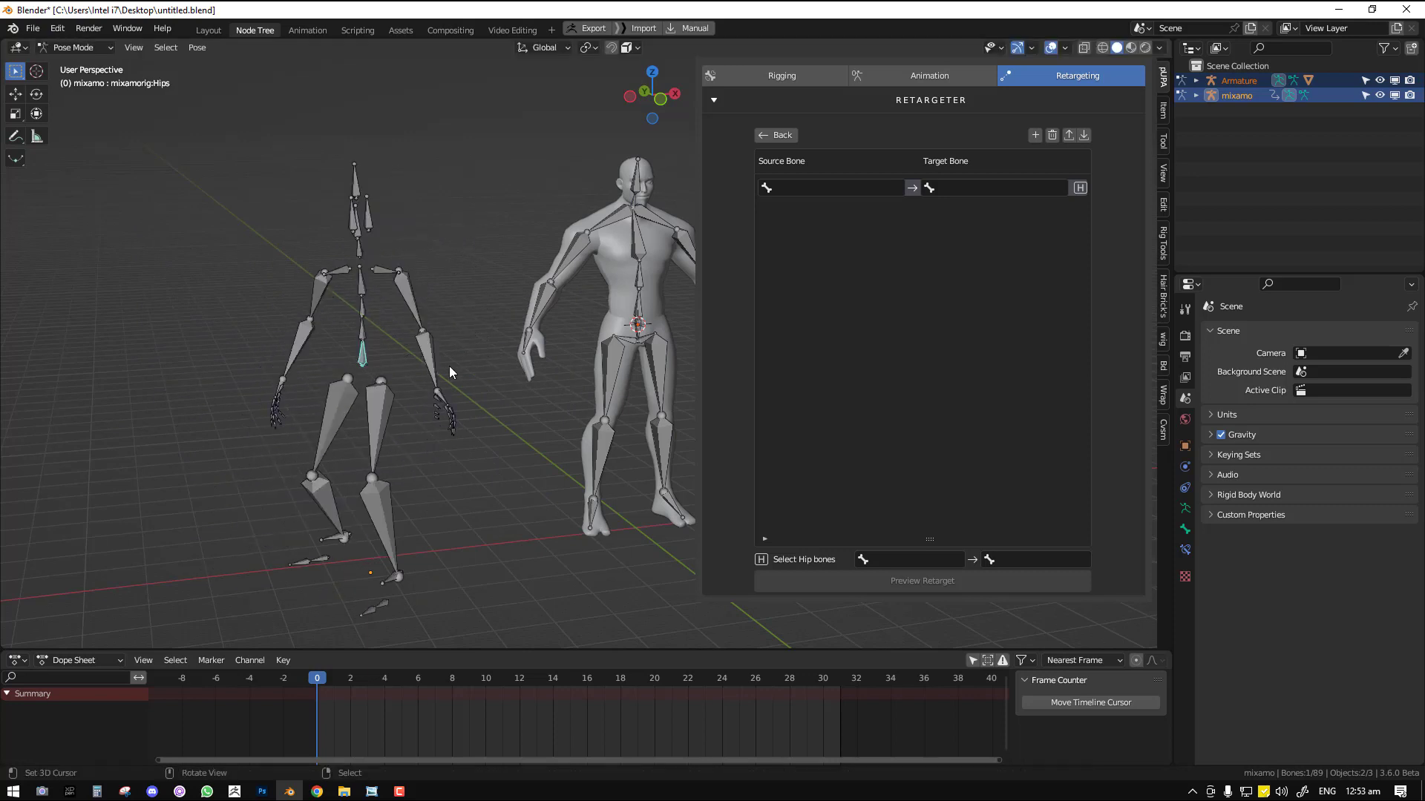
# - Test the character armature's lowest spine bone with a trial move and rotation, and cancel it
pyautogui.moveTo(616, 327); pyautogui.dragTo(626, 317, button='middle')
pyautogui.click(624, 321)
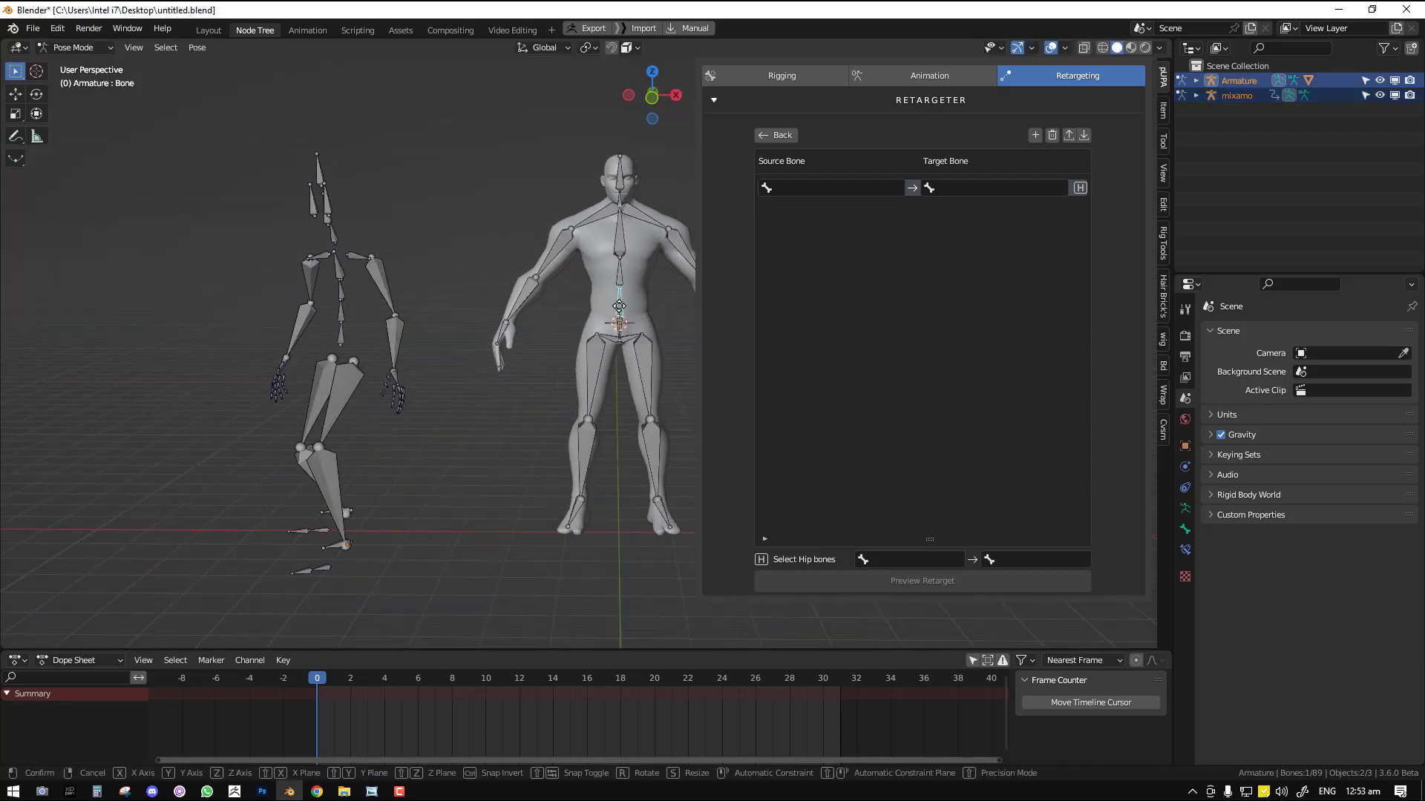
pyautogui.press('r')
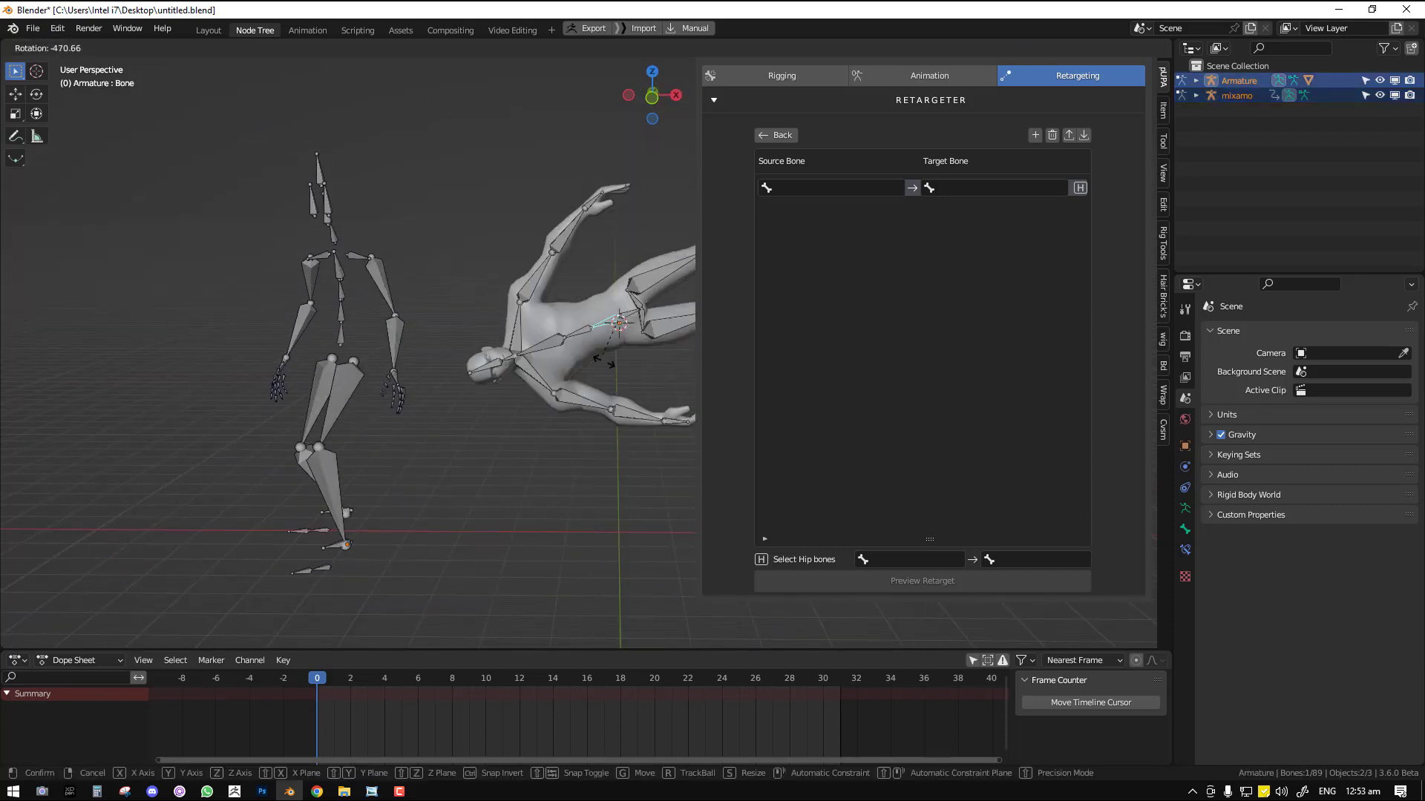
pyautogui.rightClick(697, 261)
# - Set the hip slot's source to mixamorig:Hips and its target to Bone, and save the file
pyautogui.keyDown('shift'); pyautogui.moveTo(697, 261); pyautogui.dragTo(772, 180, button='middle'); pyautogui.keyUp('shift')
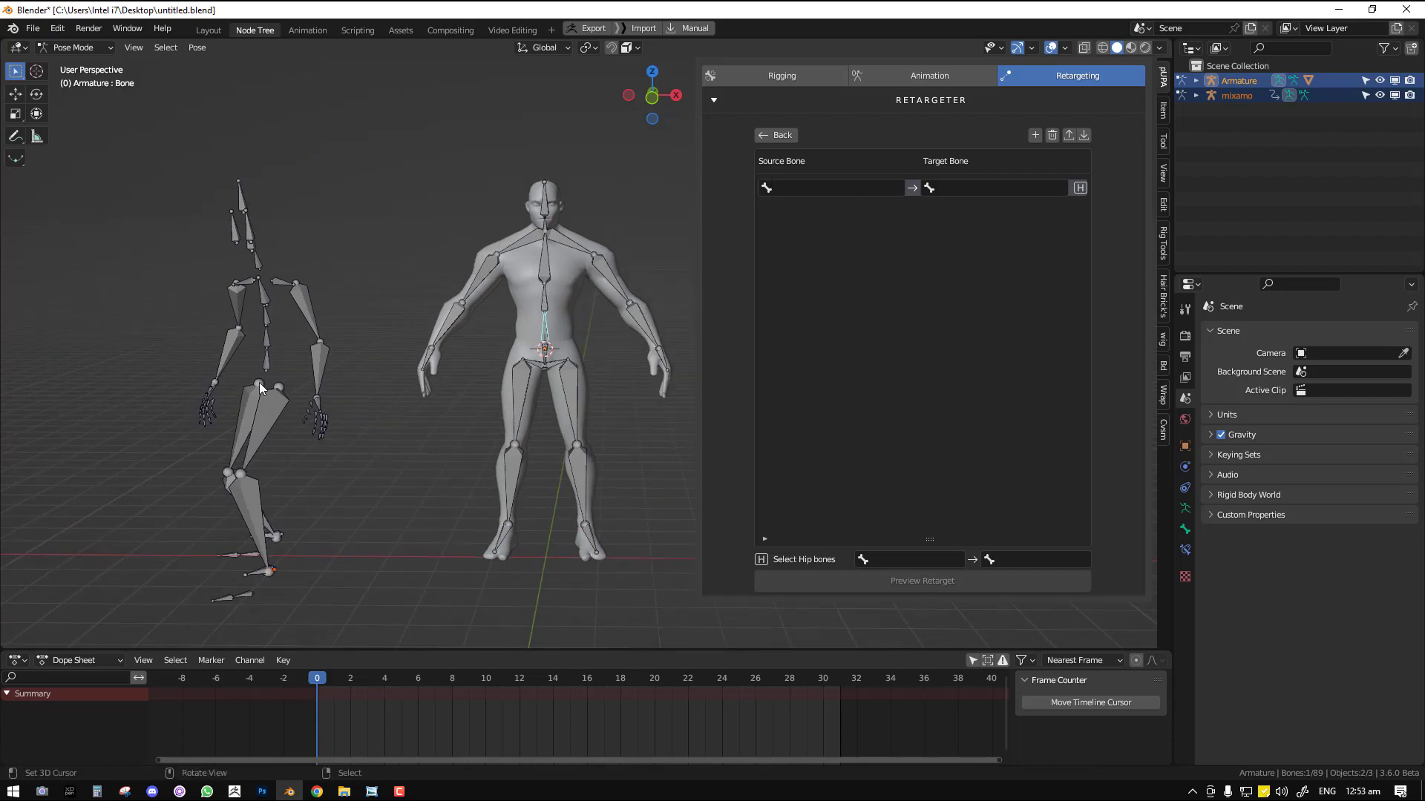
pyautogui.click(266, 361)
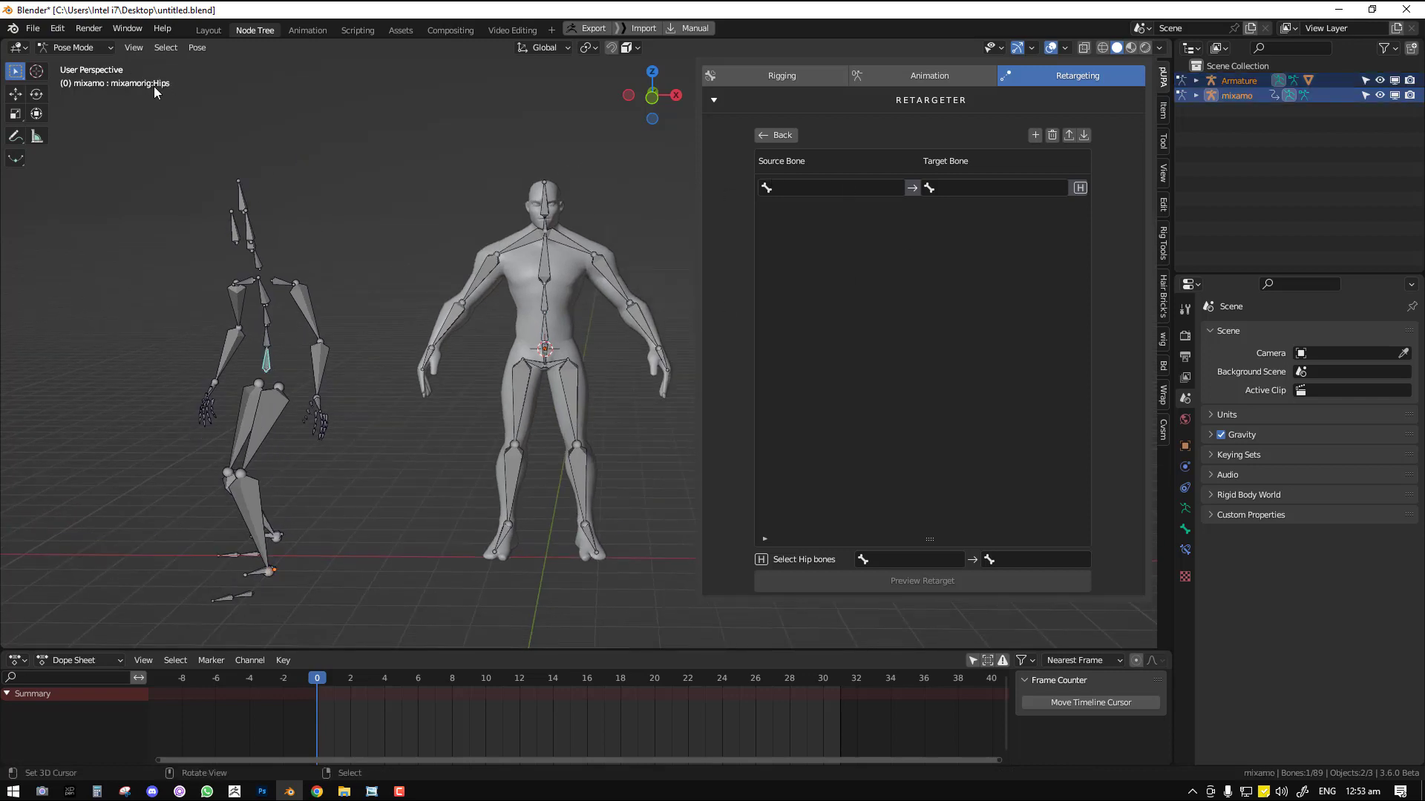
pyautogui.click(821, 190)
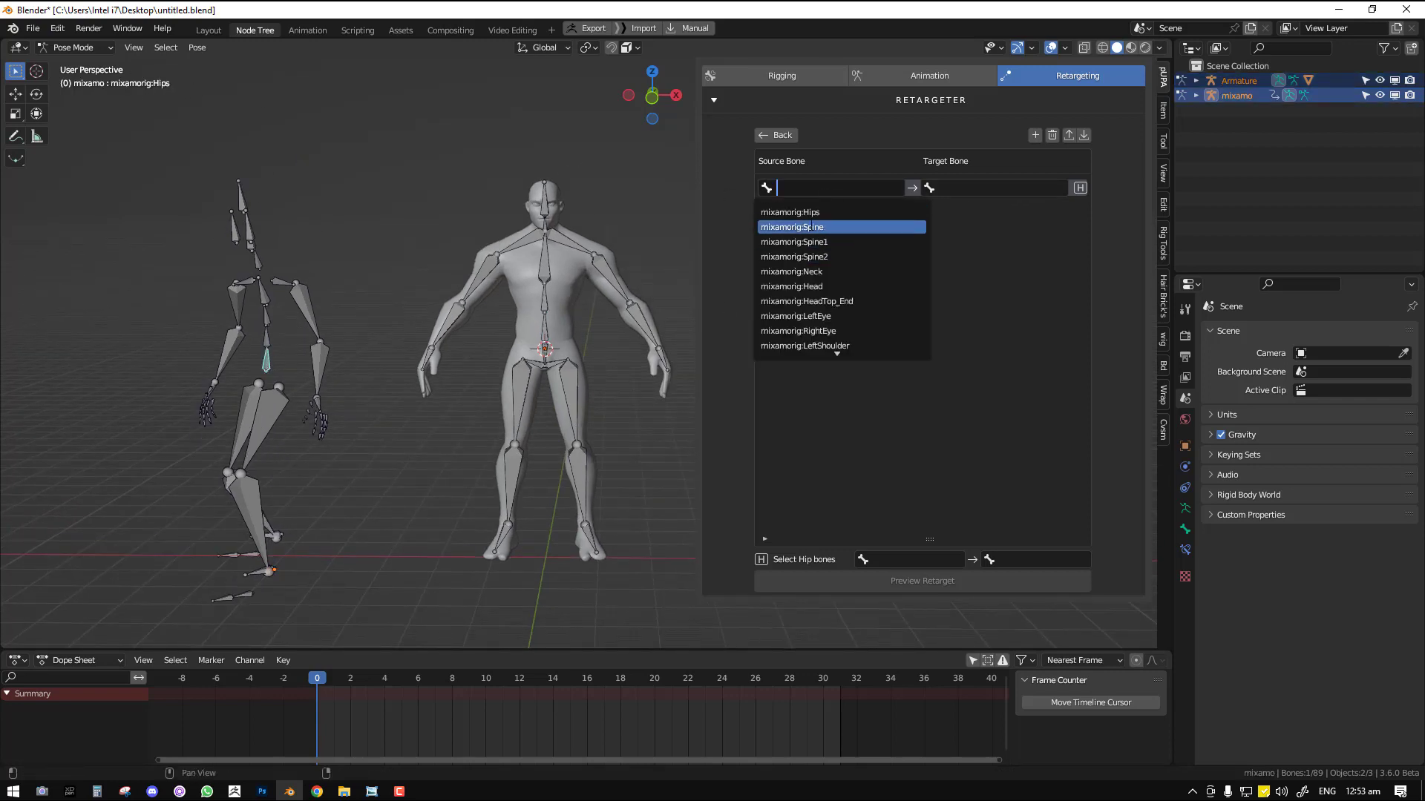
pyautogui.click(789, 213)
pyautogui.click(978, 189)
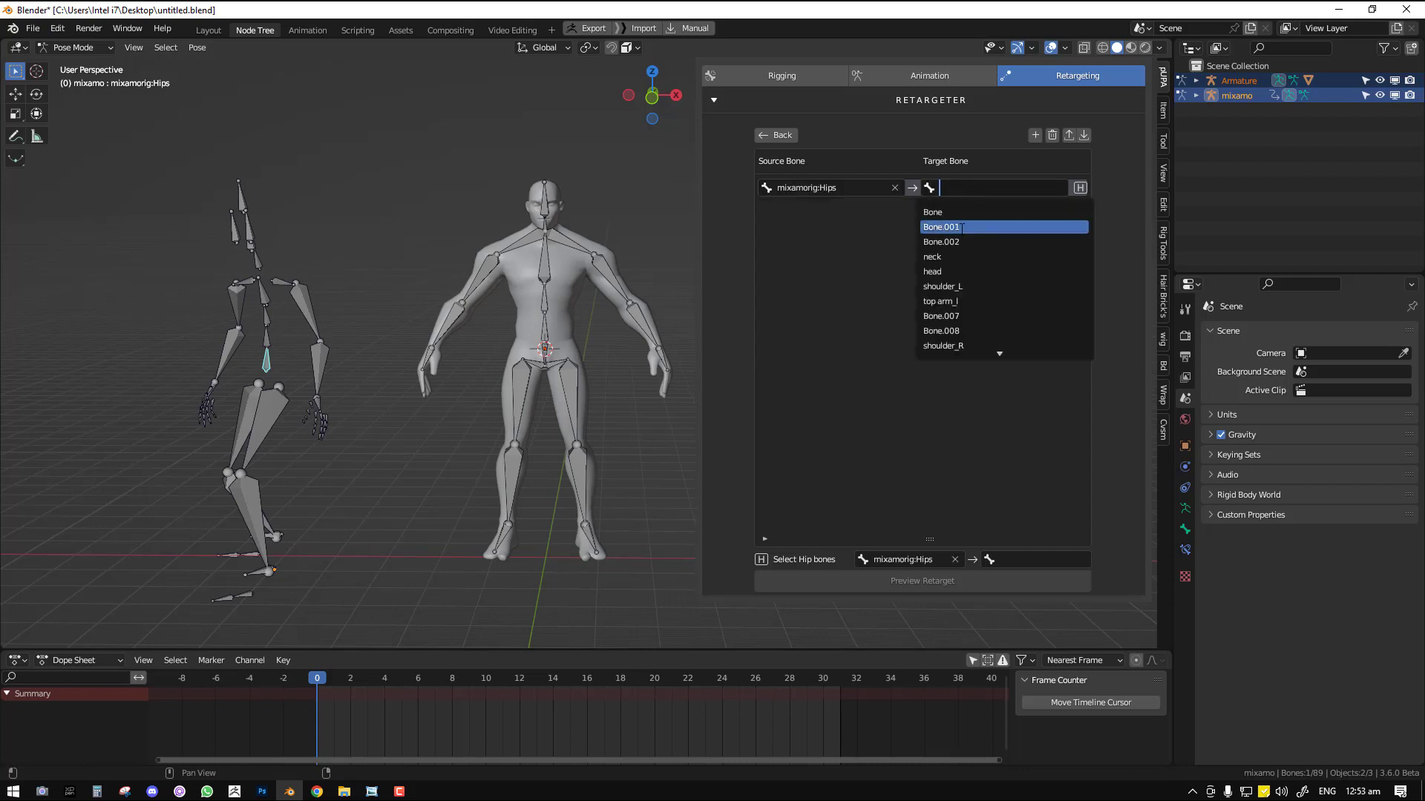
pyautogui.click(547, 331)
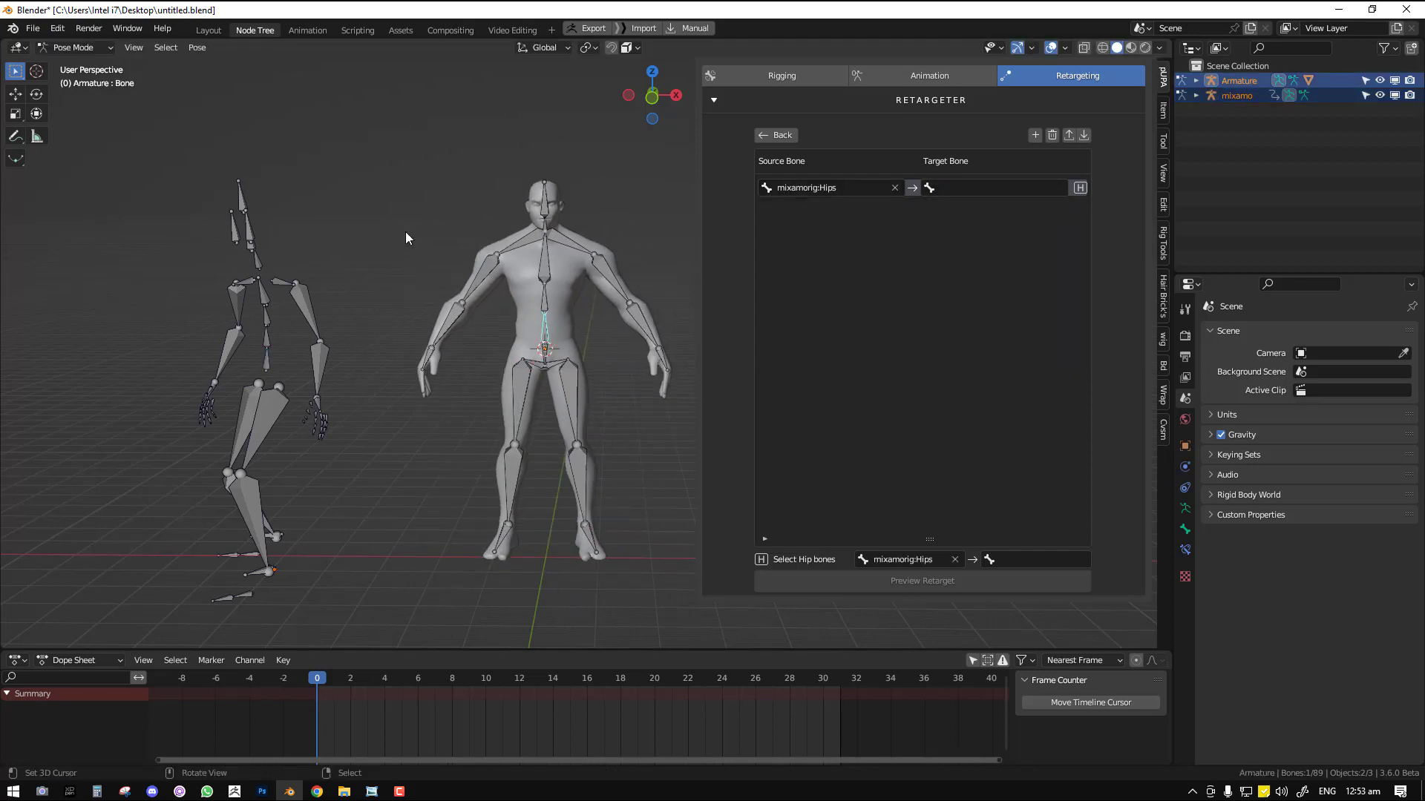
pyautogui.click(957, 187)
pyautogui.click(963, 213)
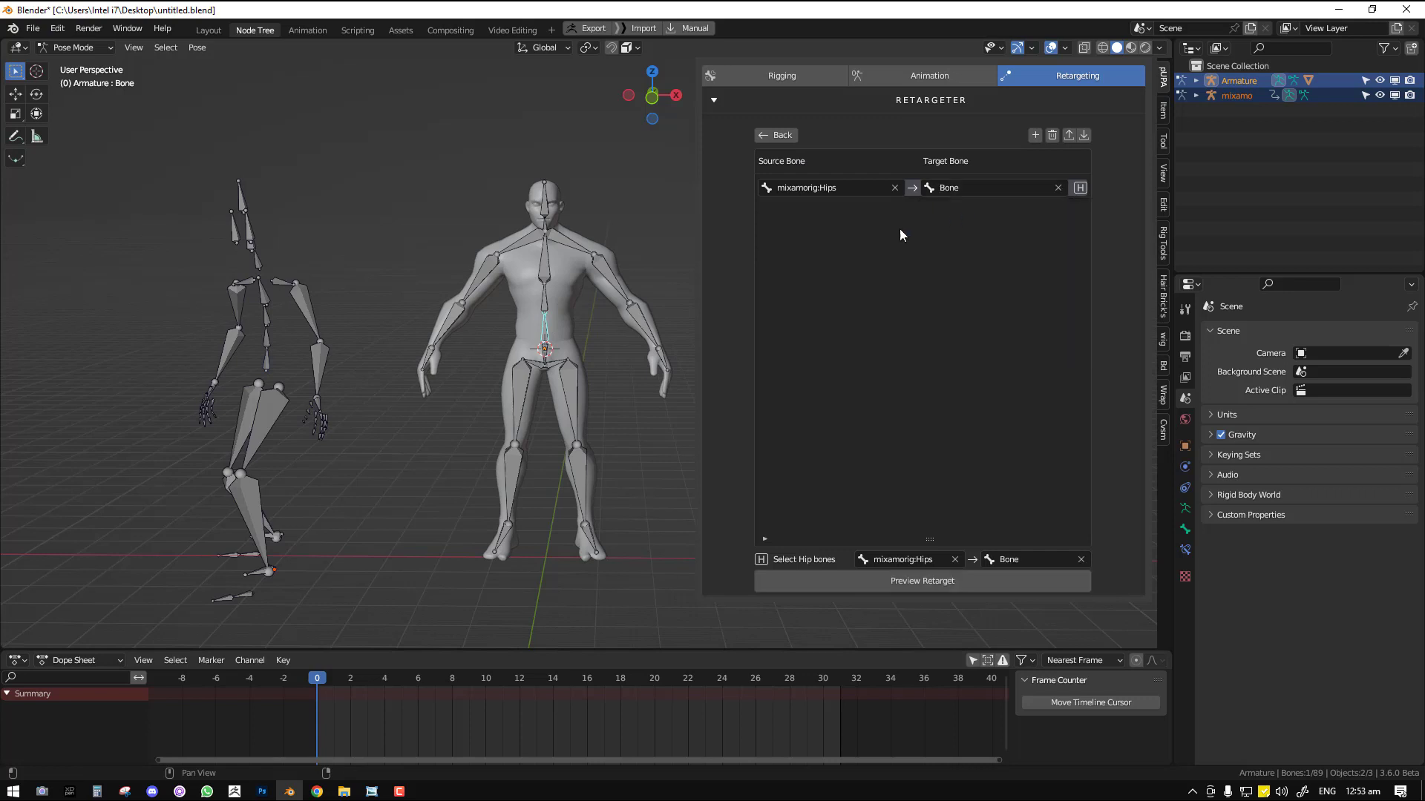
pyautogui.hotkey('ctrl', 's')
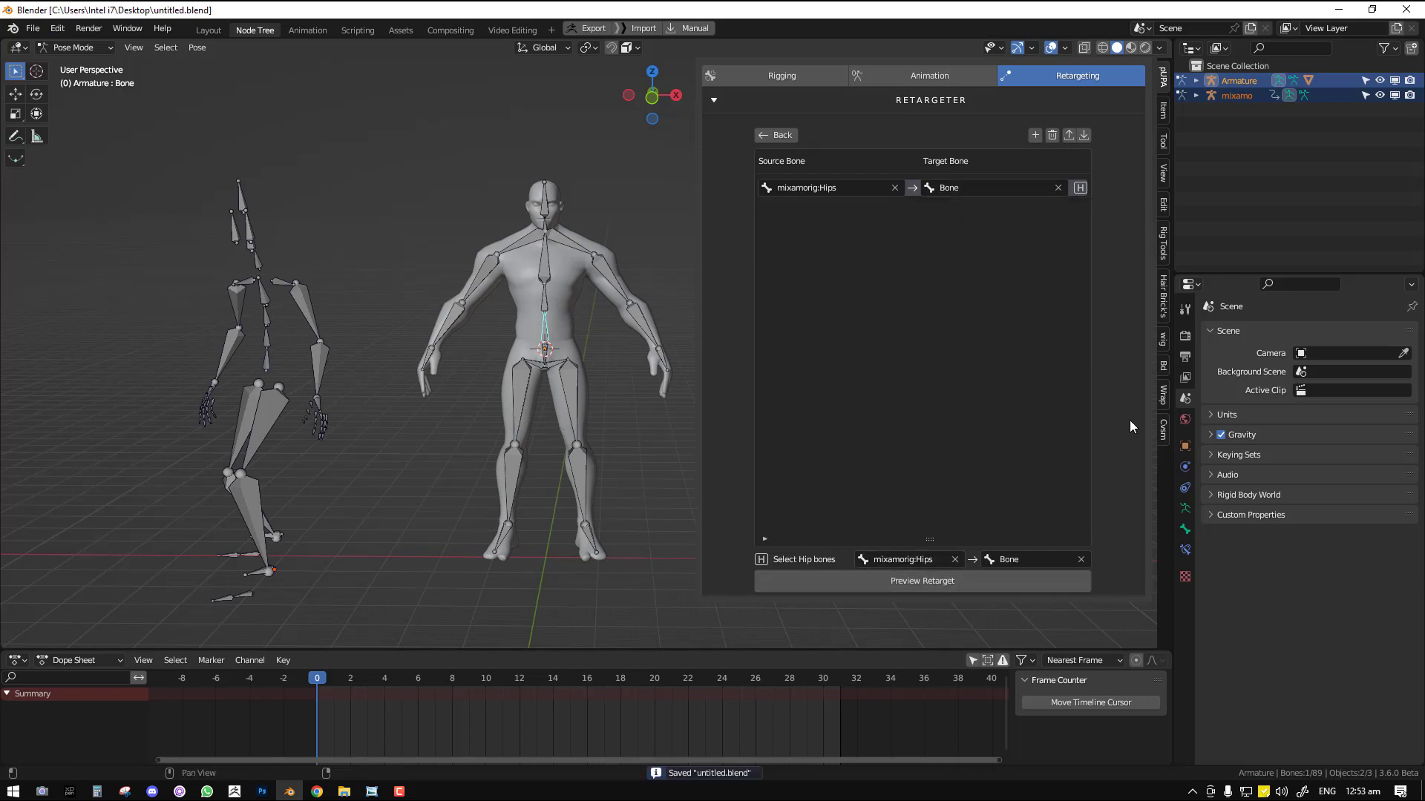
# - Select the mixamo left upper leg and the character's matching thigh bone, Bone.011, and add them as a bone slot
pyautogui.moveTo(451, 371); pyautogui.dragTo(506, 380, button='middle')
pyautogui.moveTo(331, 381); pyautogui.dragTo(293, 376, button='middle')
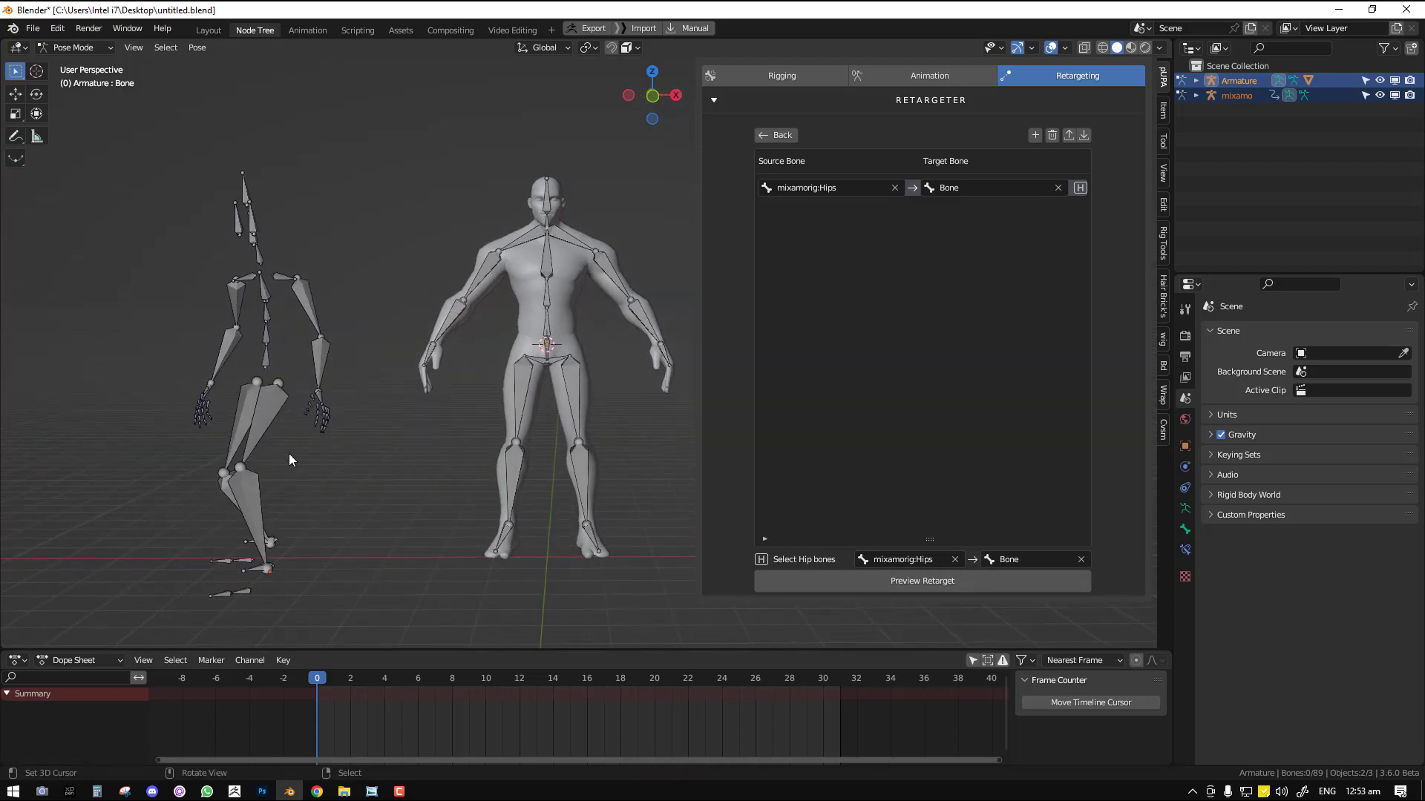
pyautogui.moveTo(289, 461); pyautogui.dragTo(333, 439, button='middle')
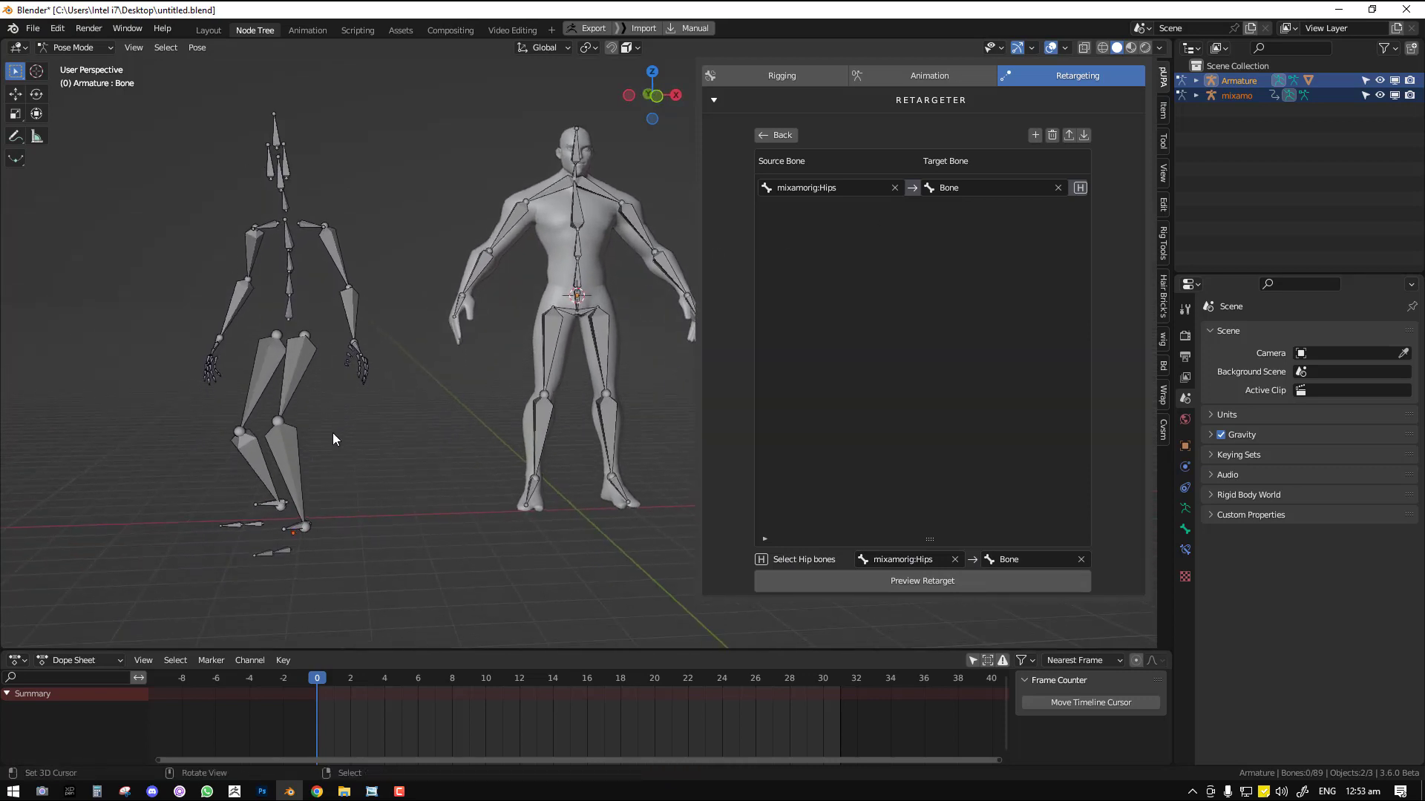
pyautogui.click(309, 374)
pyautogui.keyDown('shift'); pyautogui.click(604, 359); pyautogui.keyUp('shift')
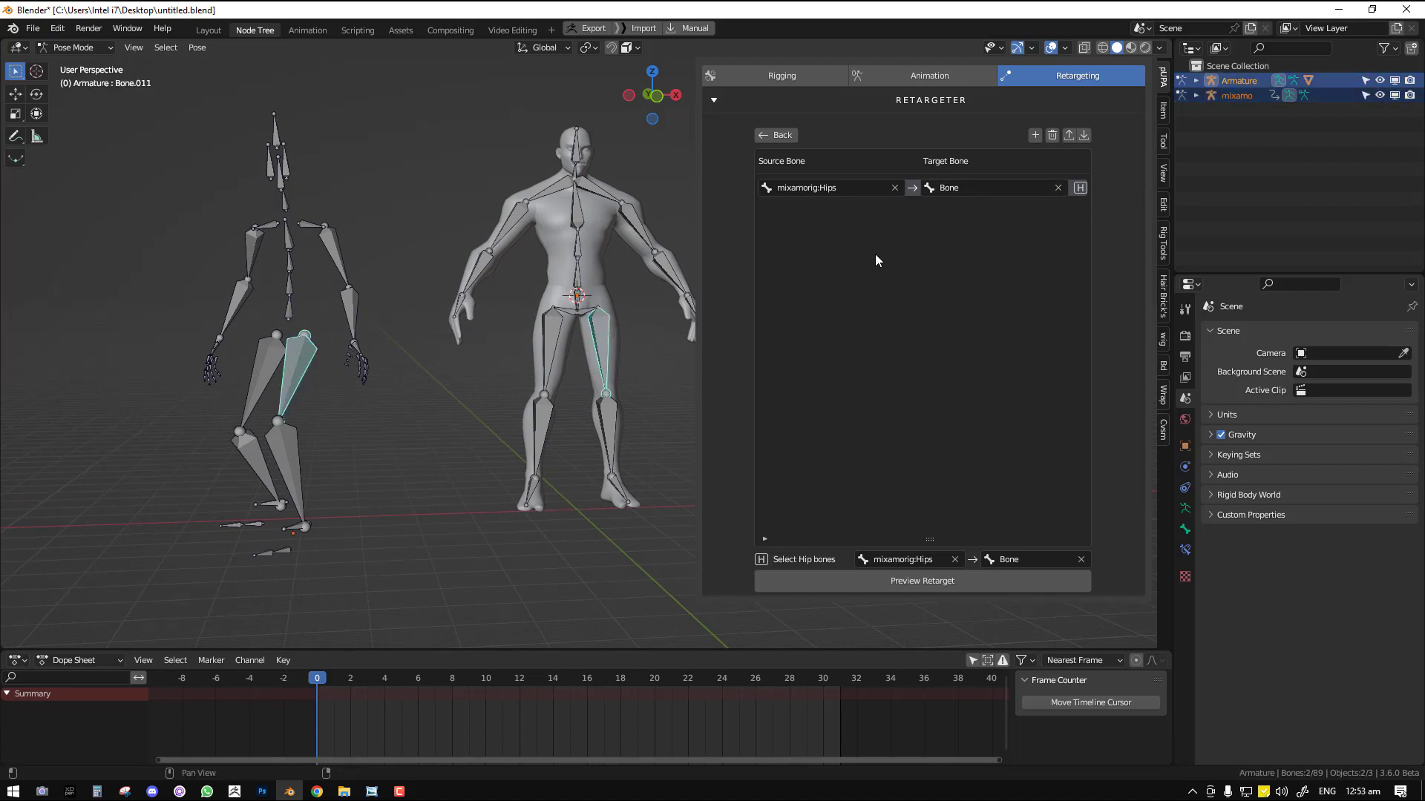
pyautogui.click(1033, 135)
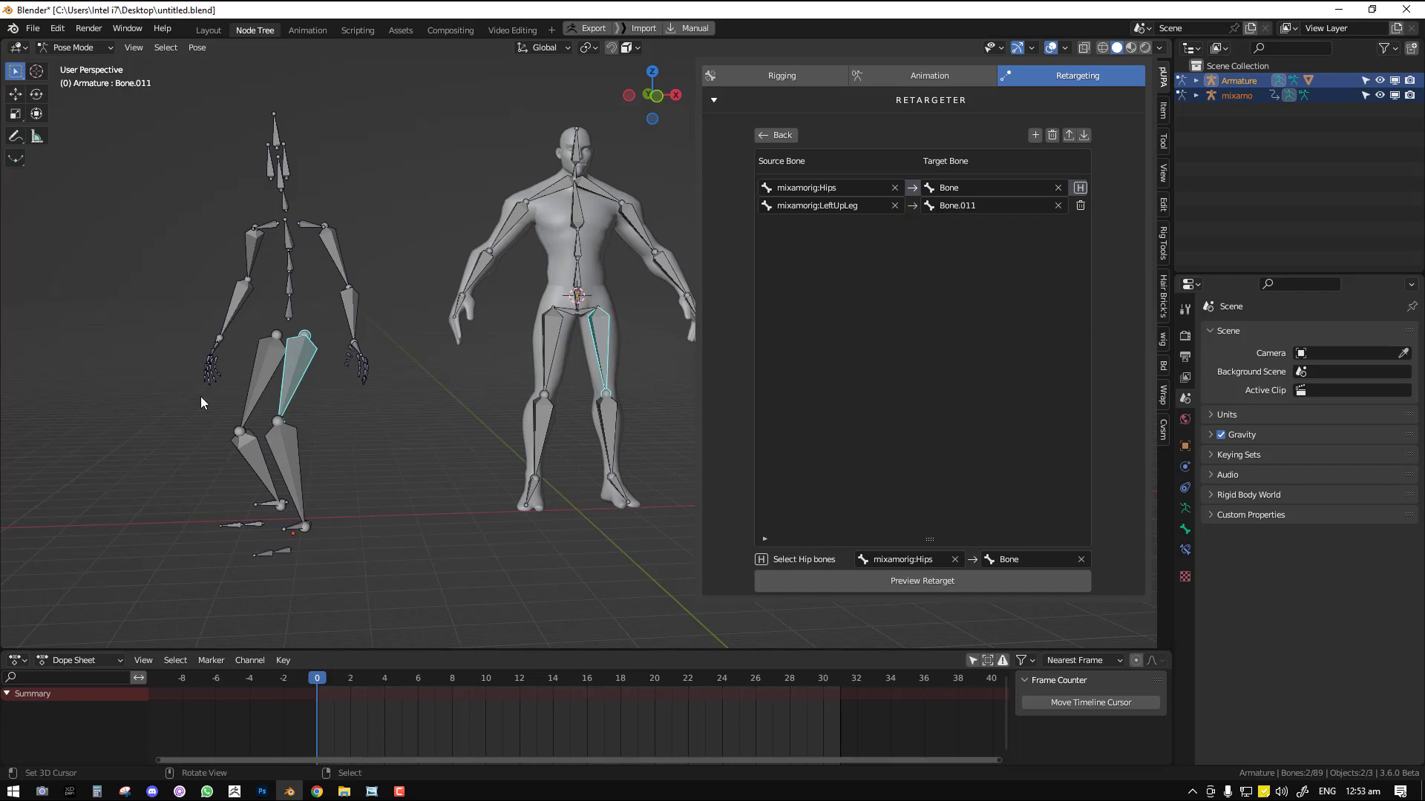
# - Select the mixamo left lower leg and the character's matching shin bone, Bone.012, and add them as a bone slot
pyautogui.moveTo(200, 396); pyautogui.dragTo(349, 436, button='middle')
pyautogui.click(279, 461)
pyautogui.keyDown('shift'); pyautogui.click(605, 444); pyautogui.keyUp('shift')
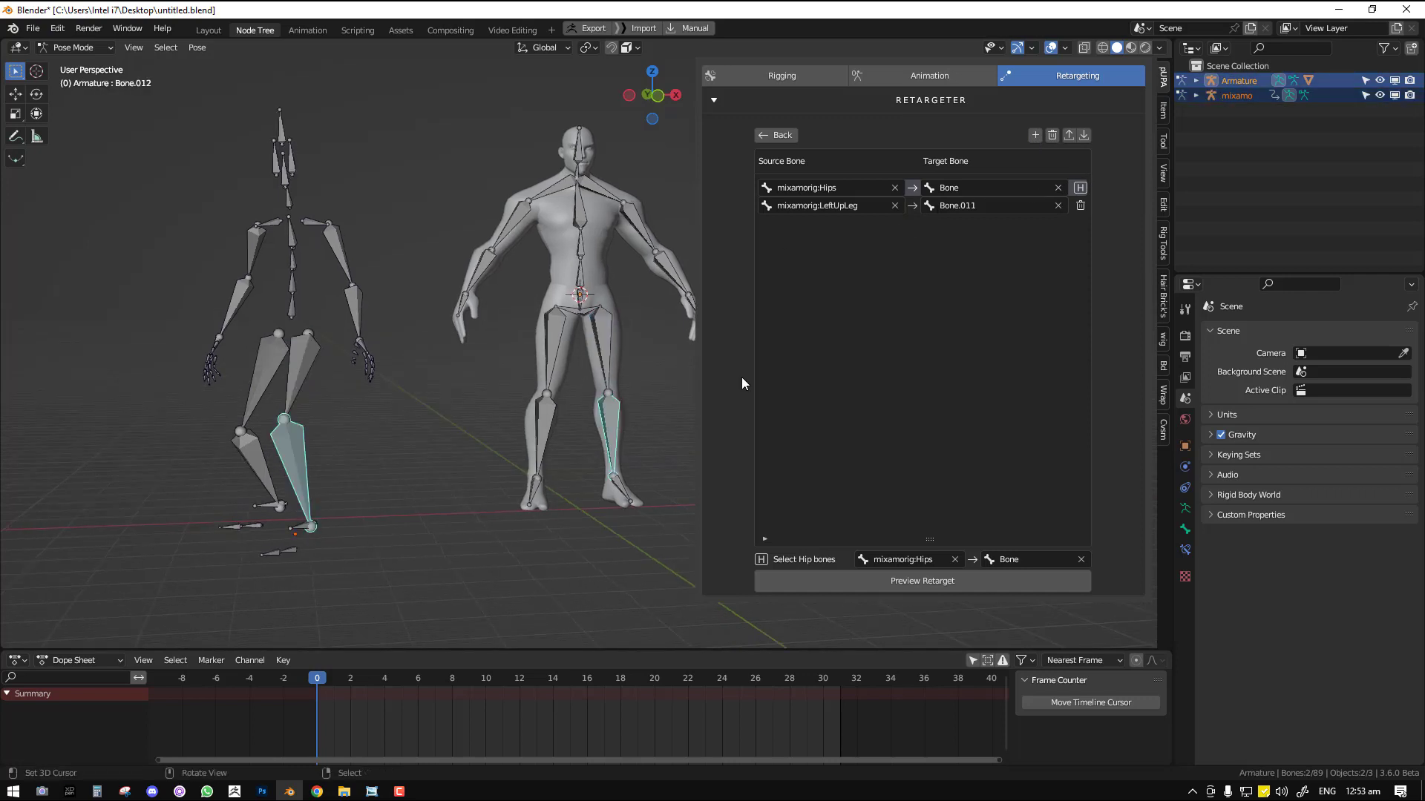
pyautogui.click(1034, 135)
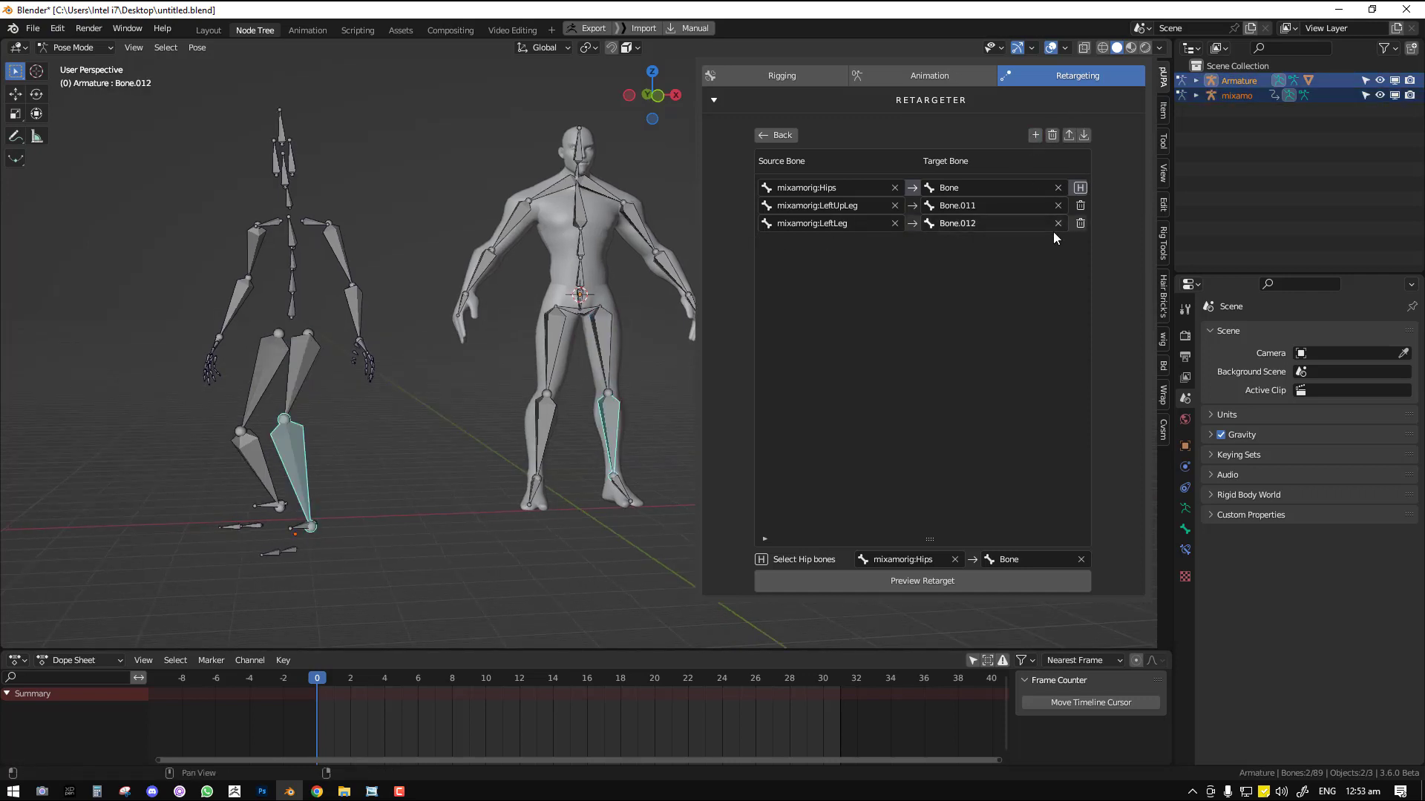
# - Select the mixamo left foot and the character's matching foot bone, foot_l, and add them as a bone slot
pyautogui.click(297, 529)
pyautogui.keyDown('shift'); pyautogui.click(631, 499); pyautogui.keyUp('shift')
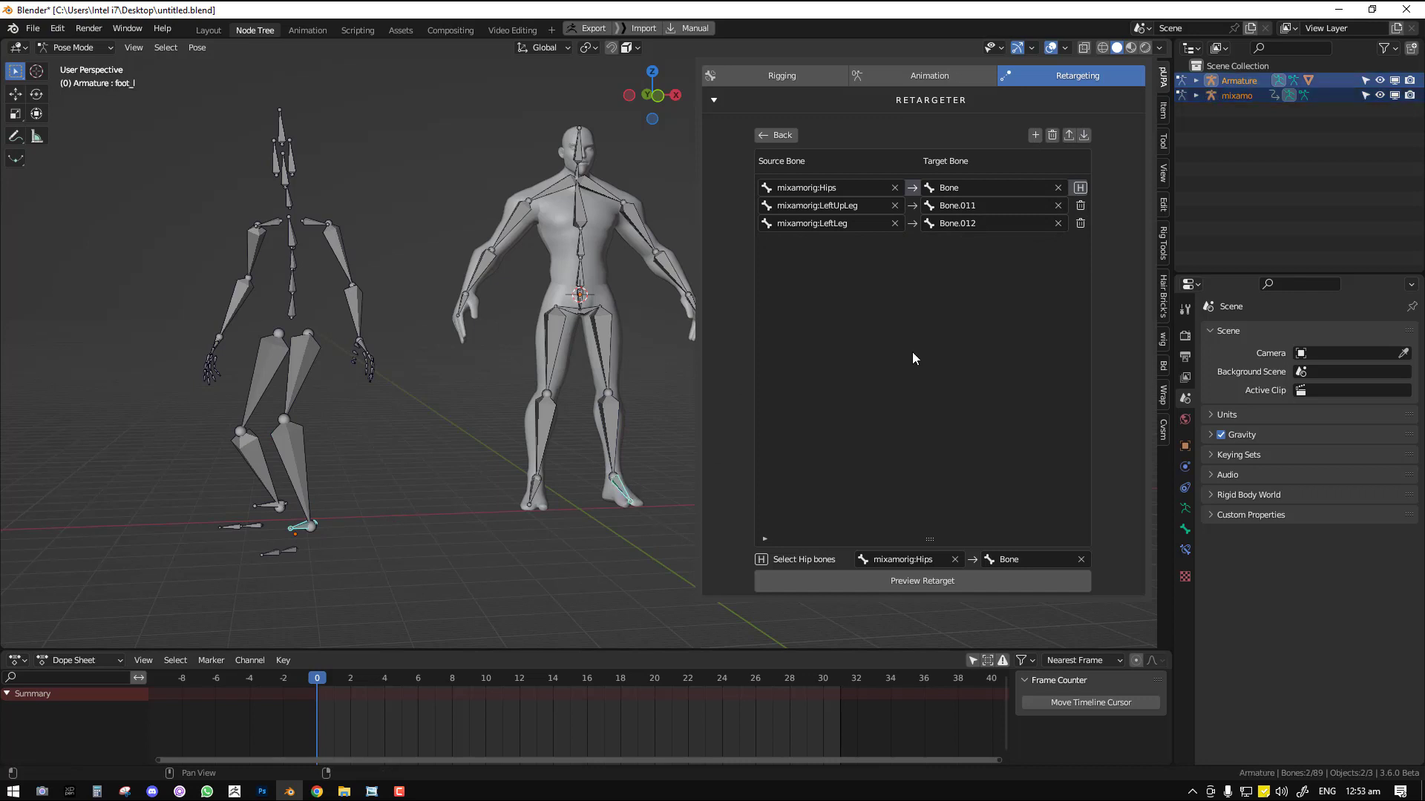
pyautogui.click(1036, 135)
# - Add bone slots pairing the mixamo right upper leg with the character's Bone.019 and the right lower leg with Bone.020
pyautogui.moveTo(532, 287); pyautogui.dragTo(265, 444, button='middle')
pyautogui.click(282, 386)
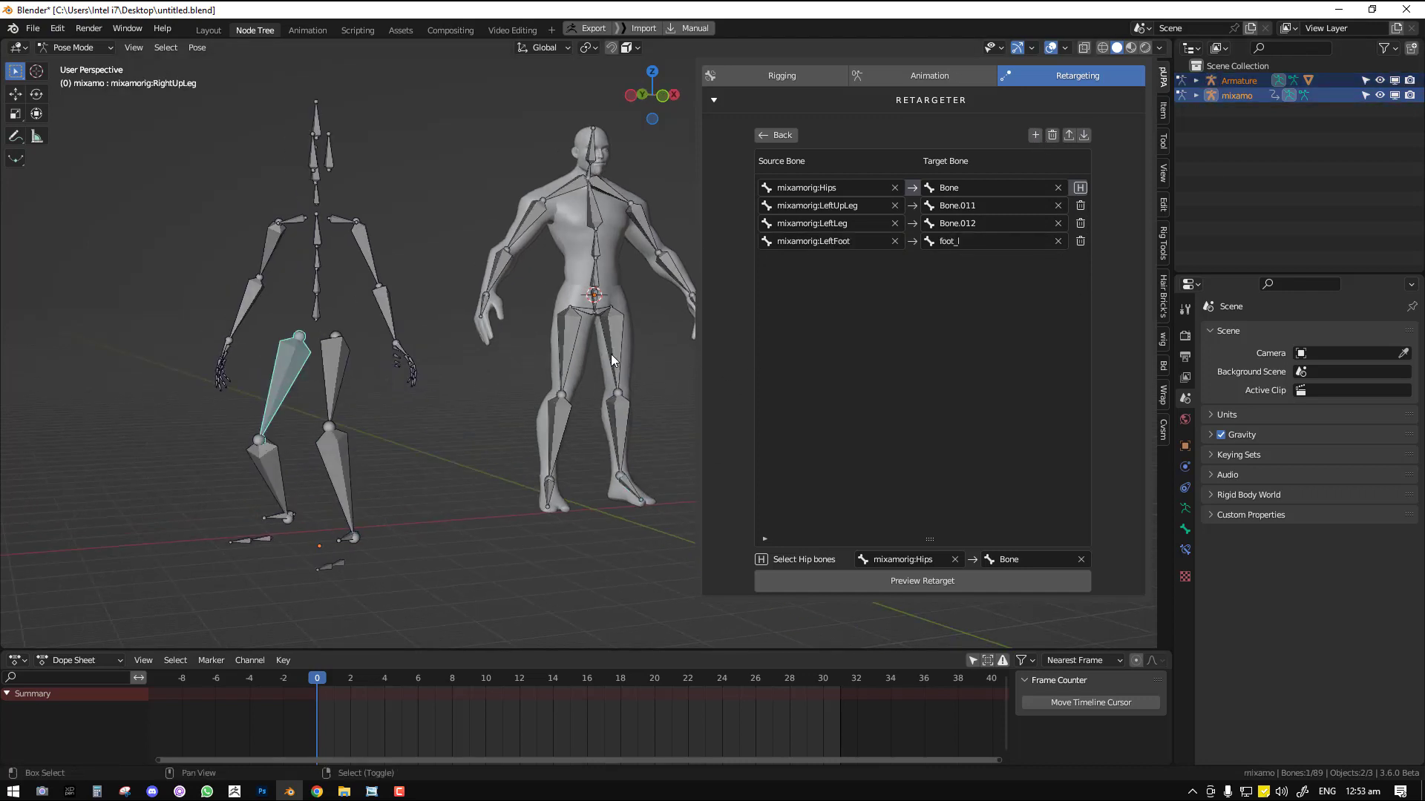
pyautogui.keyDown('shift'); pyautogui.click(578, 346); pyautogui.keyUp('shift')
pyautogui.click(1035, 135)
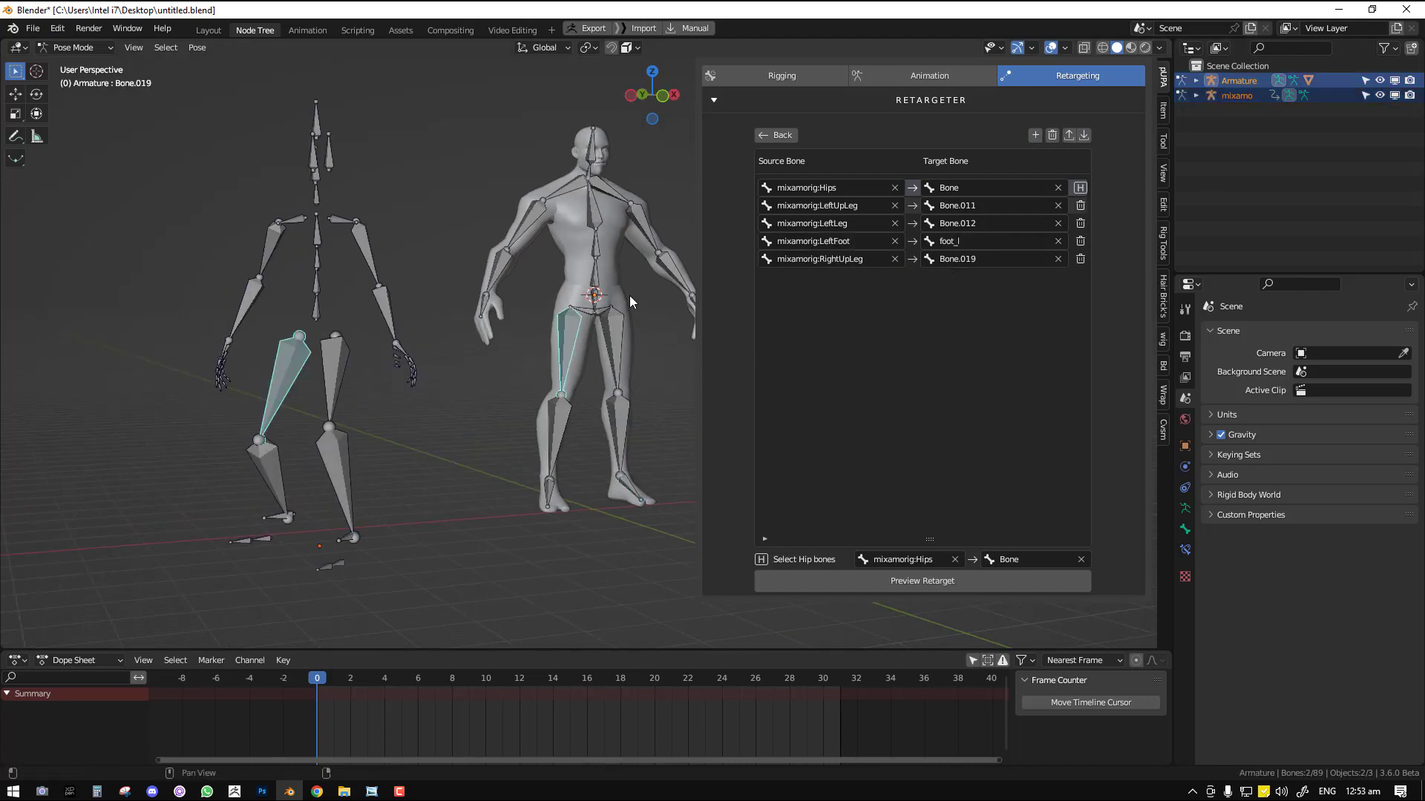
pyautogui.click(261, 479)
pyautogui.keyDown('shift'); pyautogui.click(556, 439); pyautogui.keyUp('shift')
pyautogui.click(1035, 135)
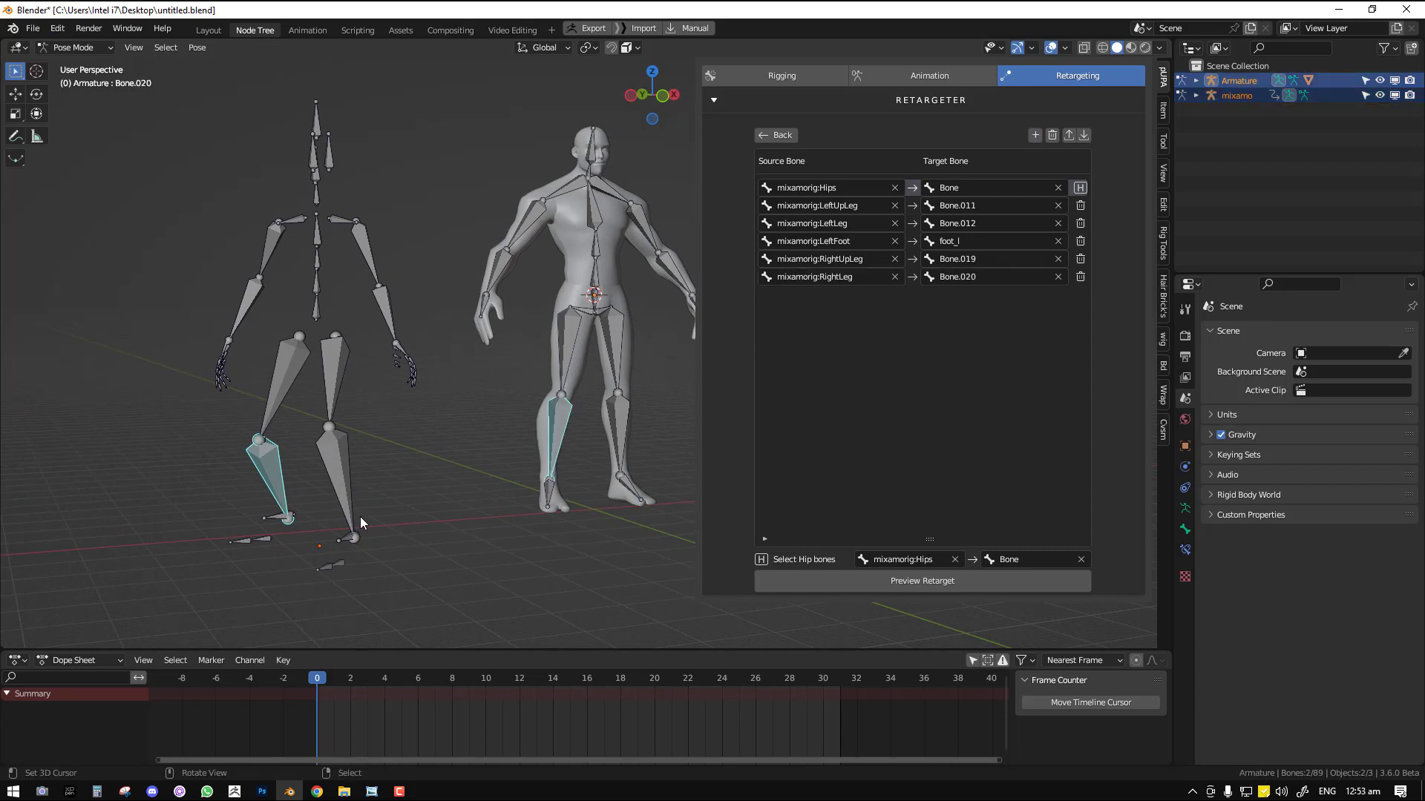
# - Select the mixamo right foot and the character's matching foot bone, Foot_r, and add them as a bone slot
pyautogui.click(280, 517)
pyautogui.keyDown('shift'); pyautogui.click(551, 495); pyautogui.keyUp('shift')
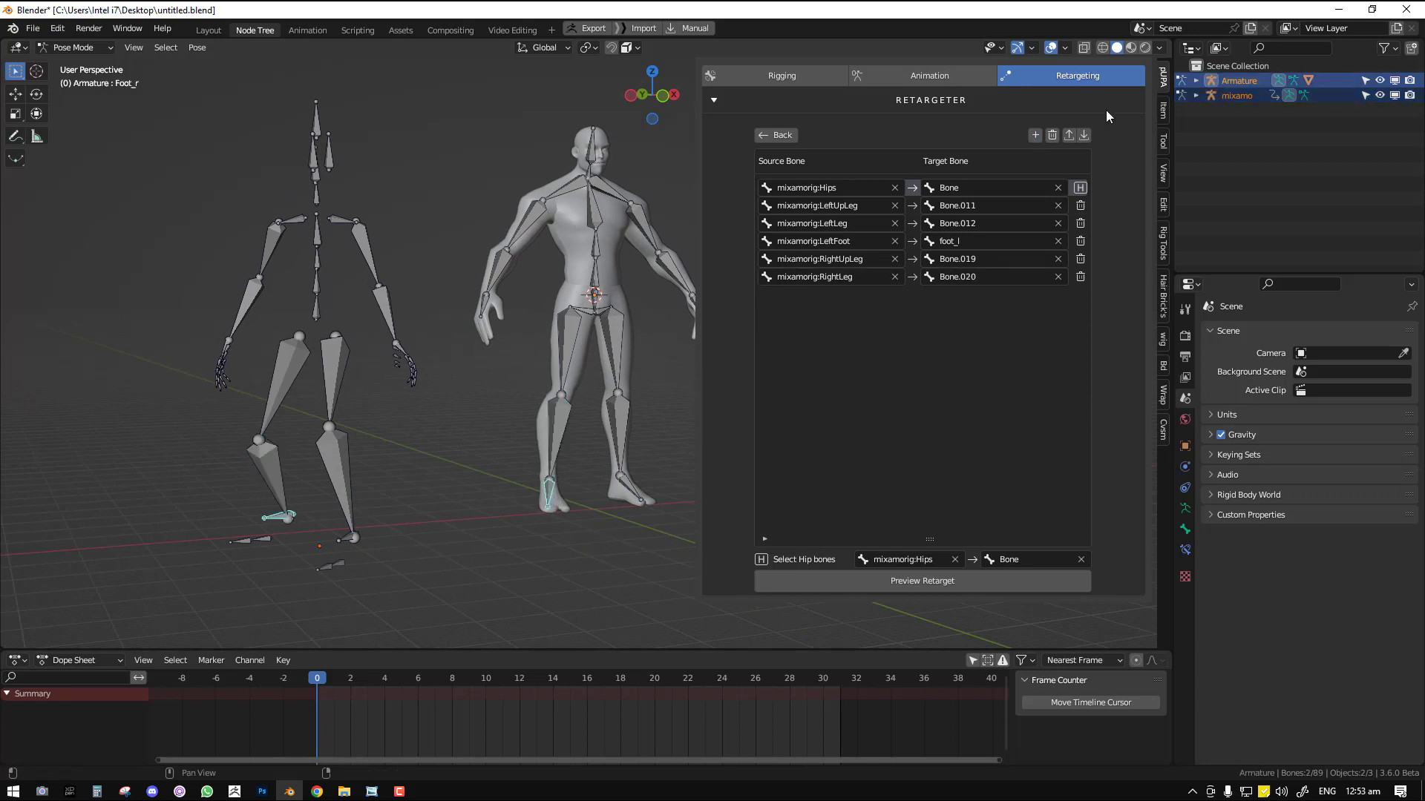
pyautogui.click(1035, 135)
# - Try to add the selected right foot pair as a bone slot again, and reselect the mixamo right leg bones
pyautogui.moveTo(393, 415); pyautogui.dragTo(348, 423, button='middle')
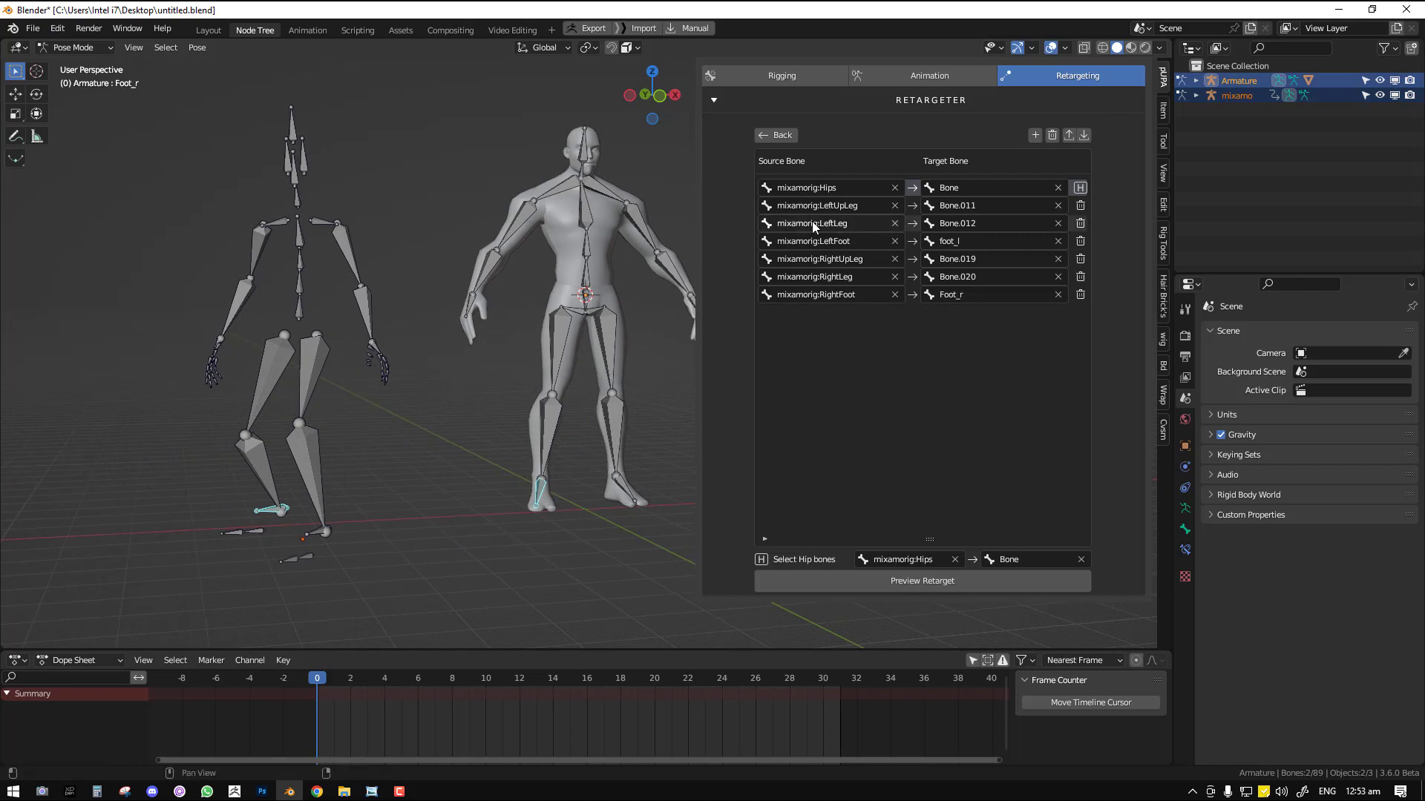
pyautogui.click(1035, 135)
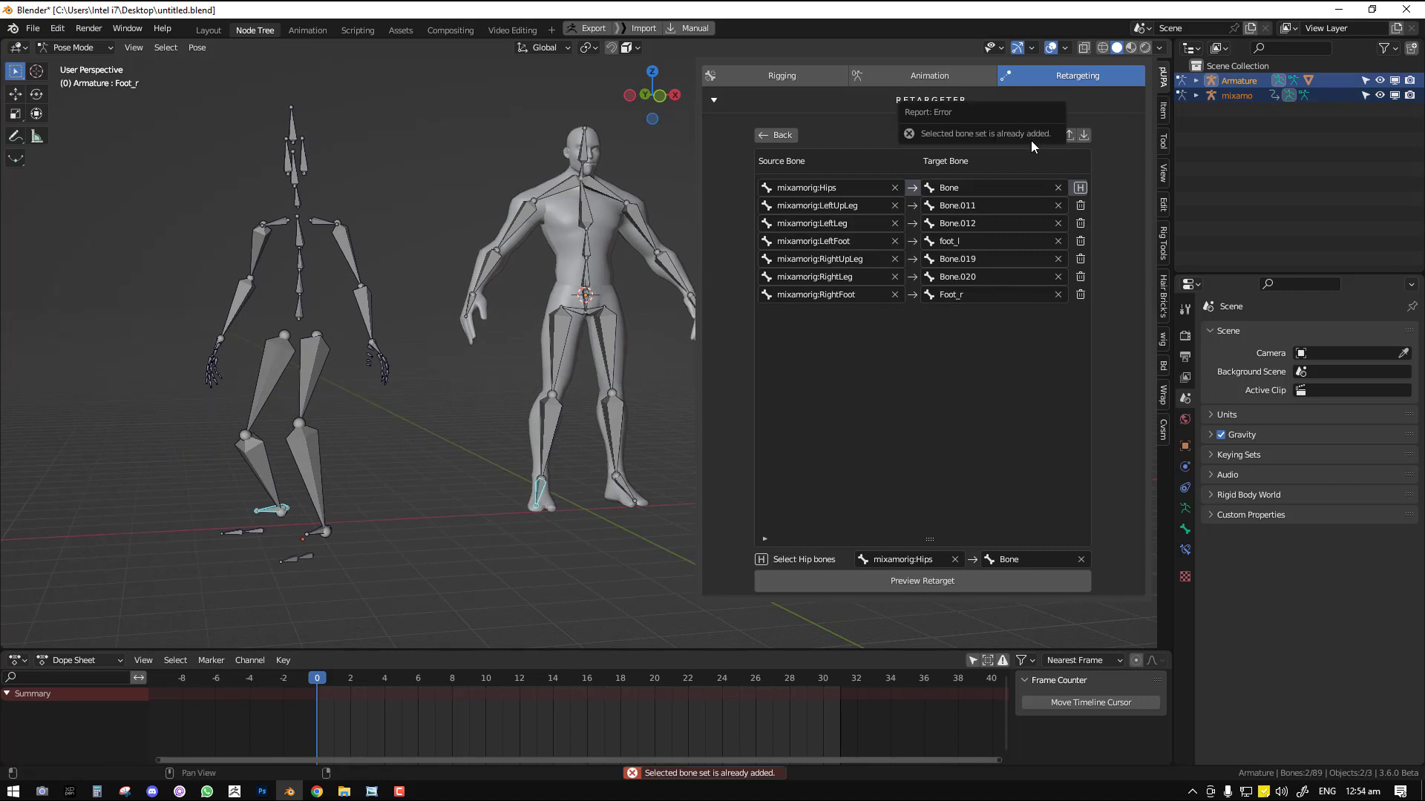
pyautogui.moveTo(375, 458); pyautogui.dragTo(401, 475, button='middle')
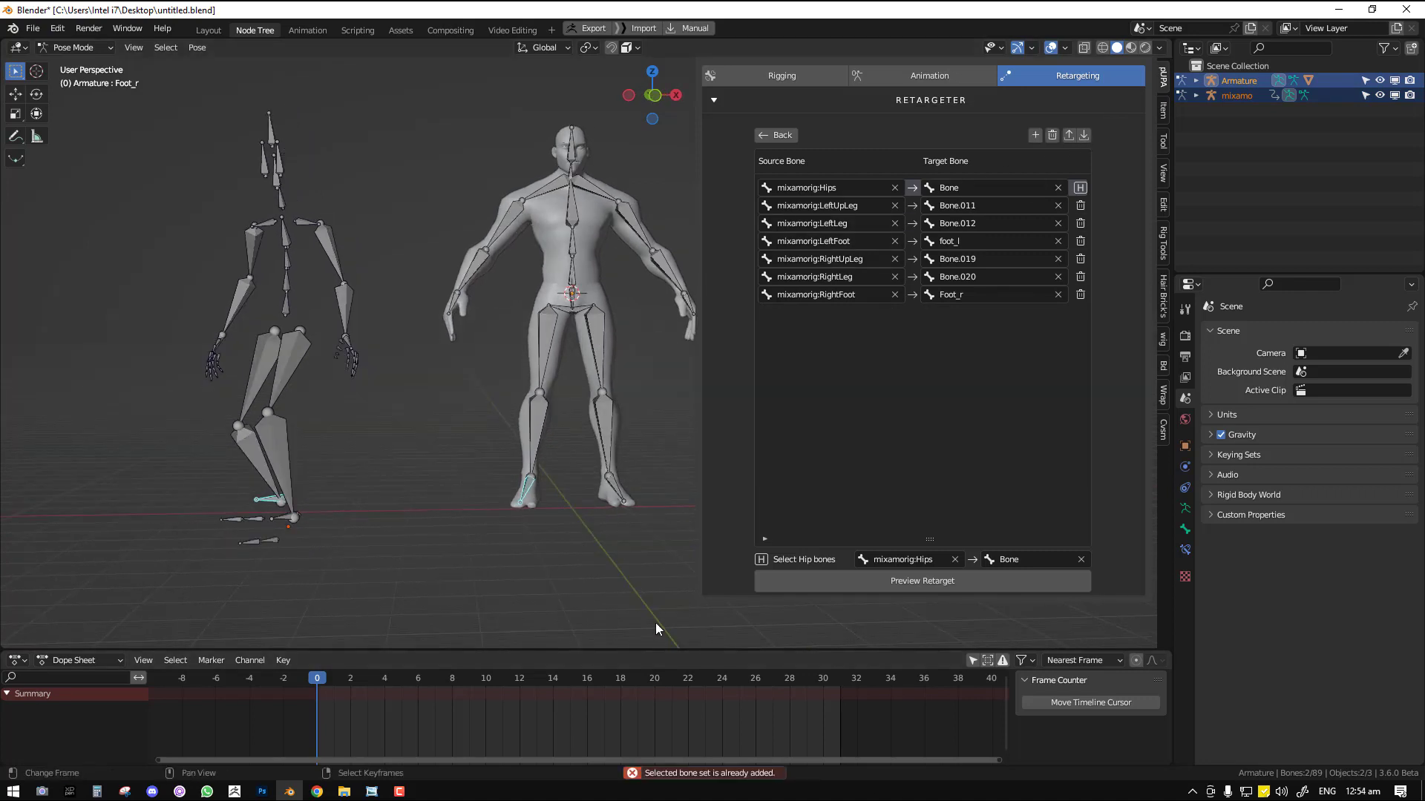
pyautogui.click(256, 502)
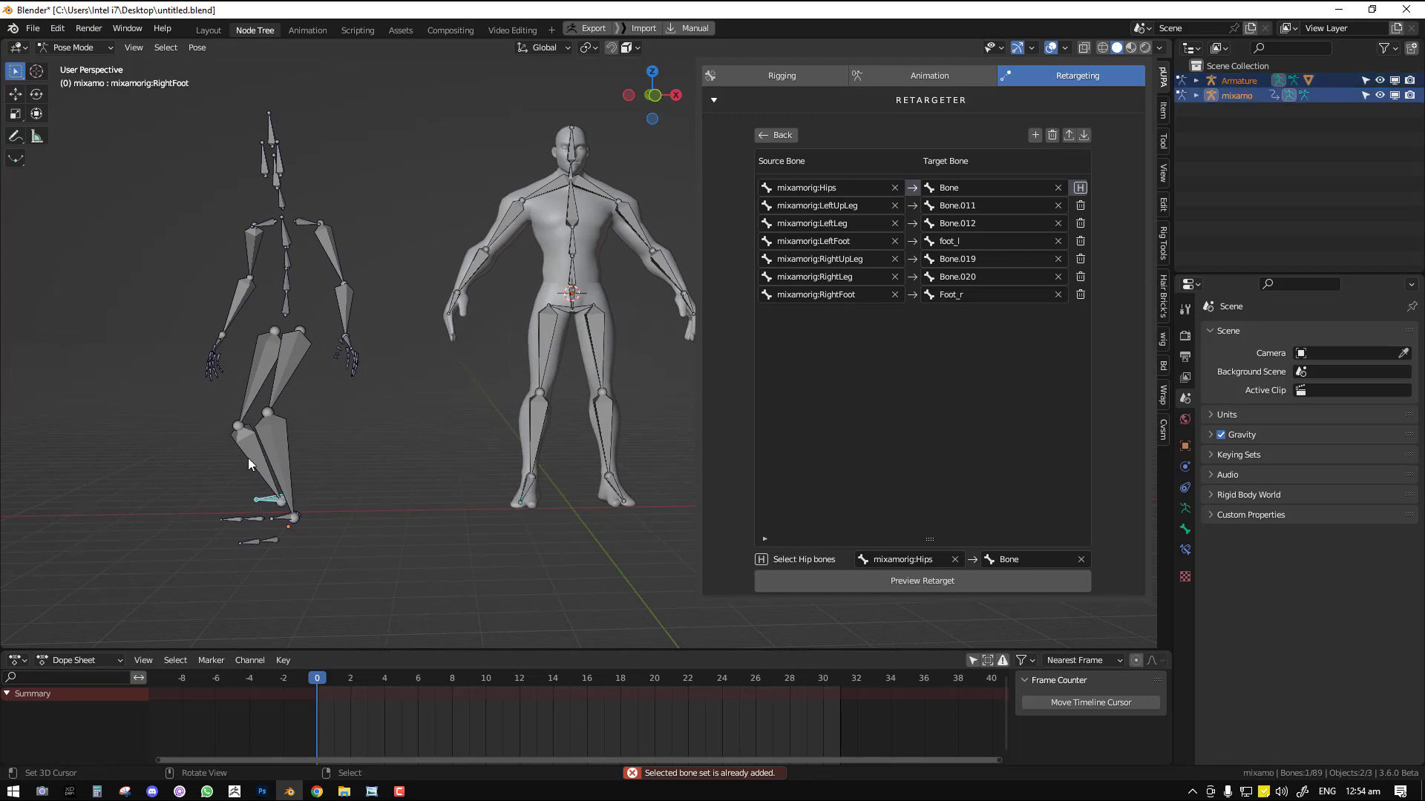
pyautogui.click(251, 462)
pyautogui.moveTo(313, 484); pyautogui.dragTo(437, 435, button='middle')
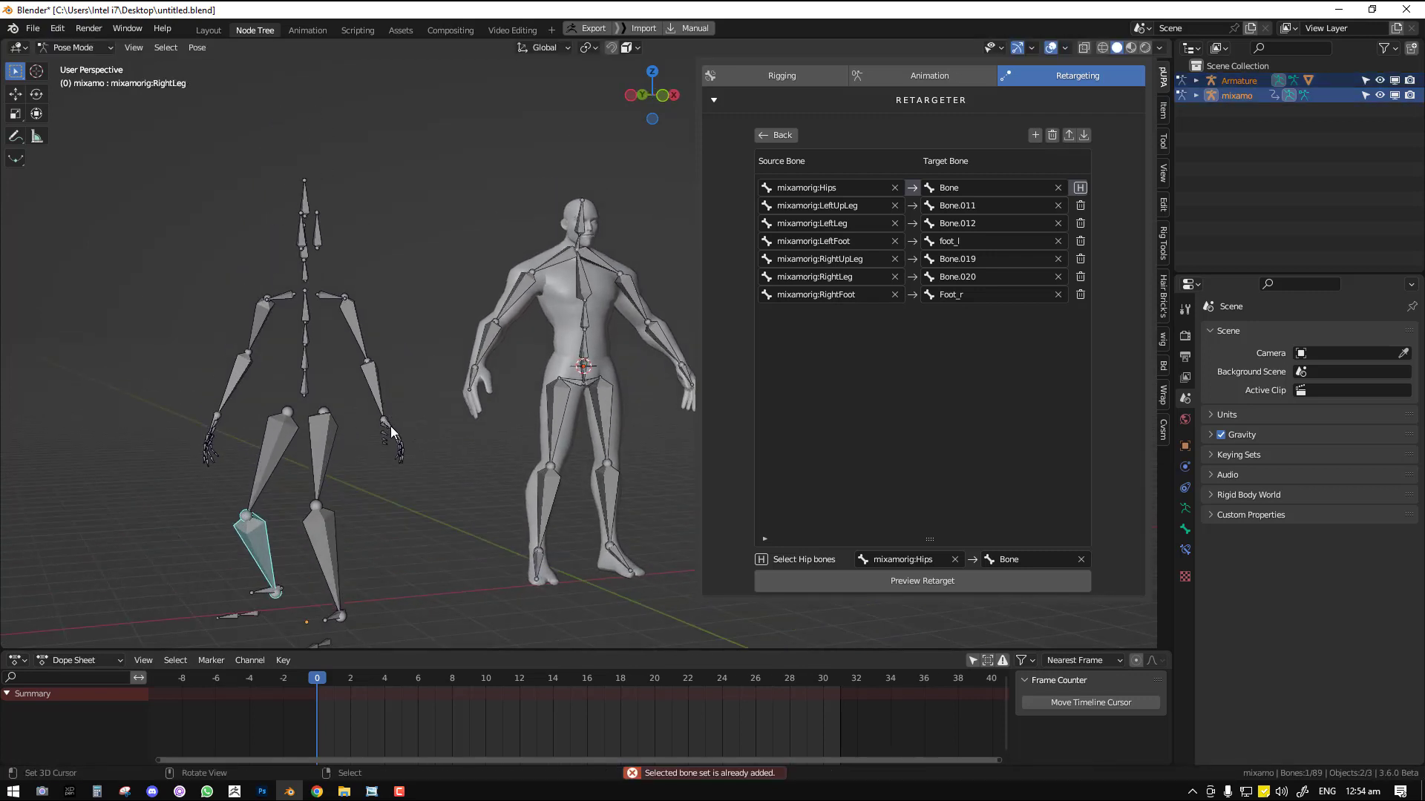
# - Test the mixamo Hips and Spine bones with trial rotations, and cancel each one
pyautogui.click(310, 387)
pyautogui.press('r')
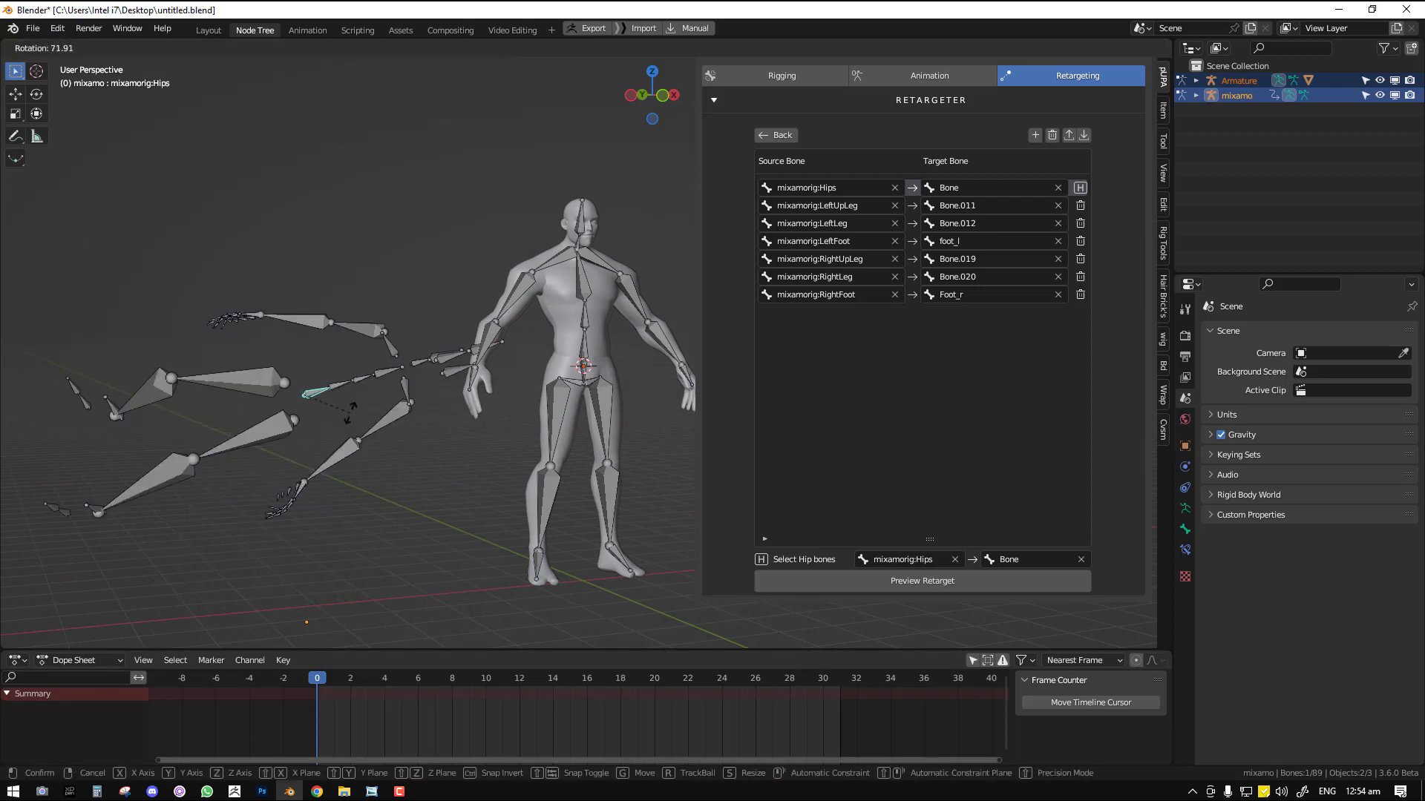
pyautogui.press('Escape')
pyautogui.click(310, 364)
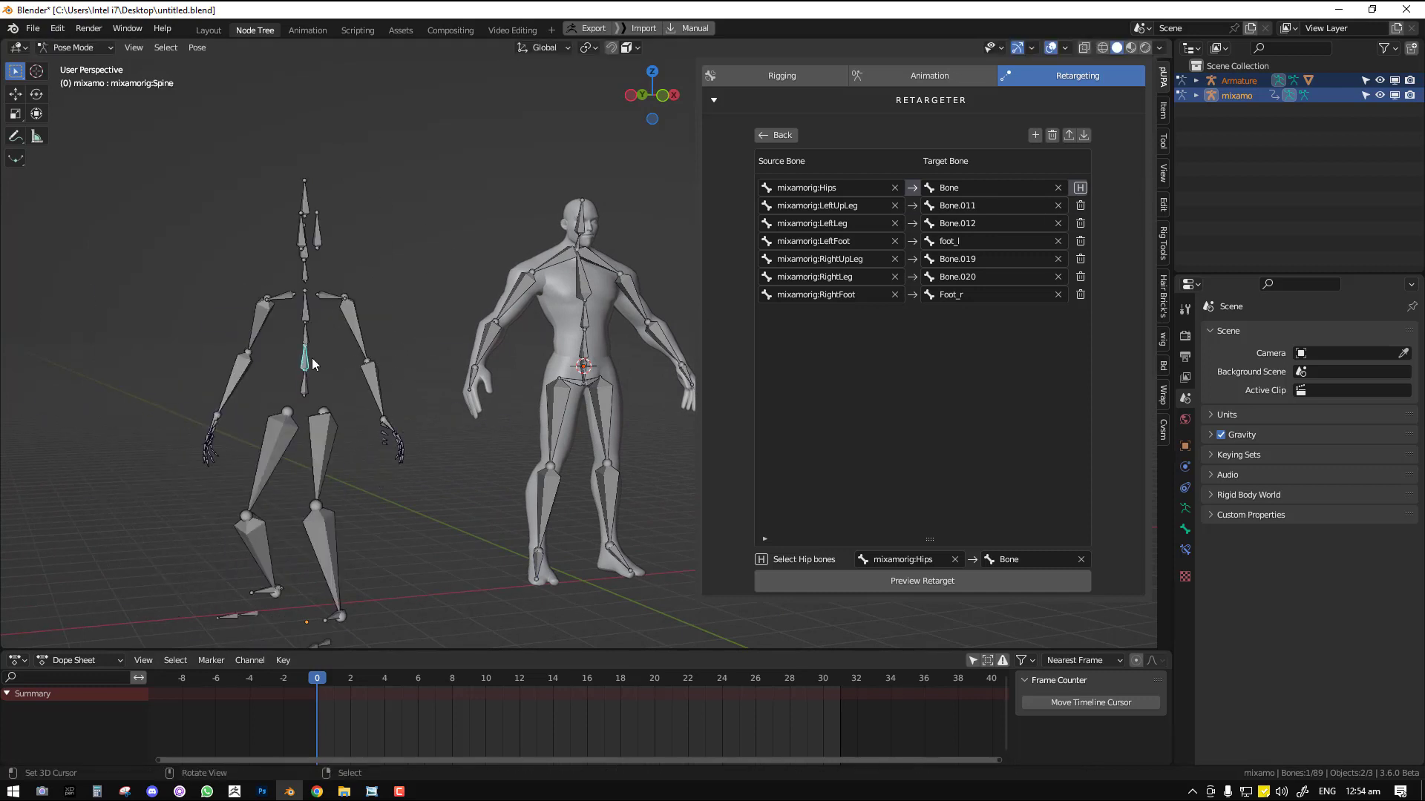
pyautogui.press('r')
pyautogui.press('Escape')
# - Test-rotate the character's spine bone Bone.001 and cancel, and add it with mixamorig:Spine as a bone slot
pyautogui.moveTo(443, 365); pyautogui.dragTo(469, 431, button='middle')
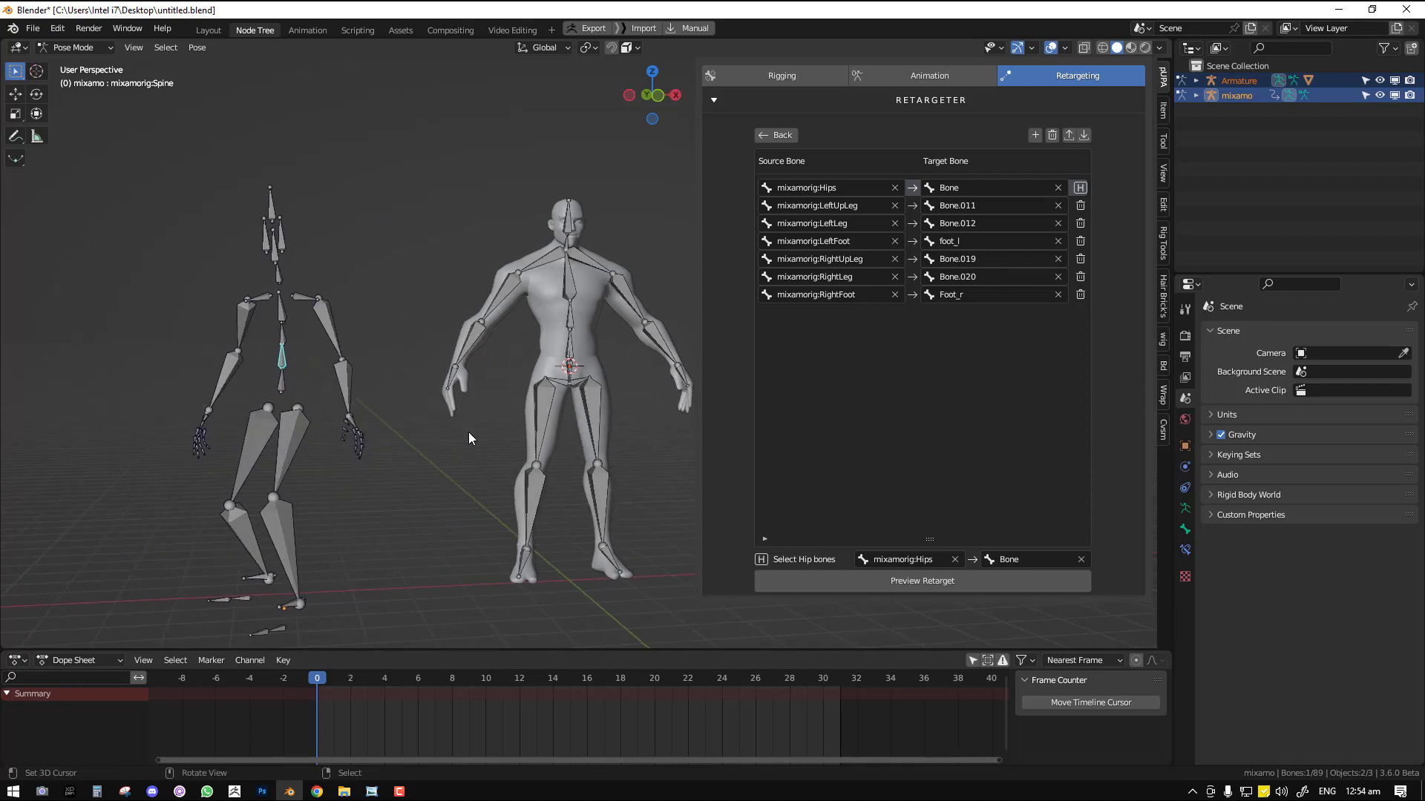
pyautogui.moveTo(584, 351); pyautogui.dragTo(571, 351, button='middle')
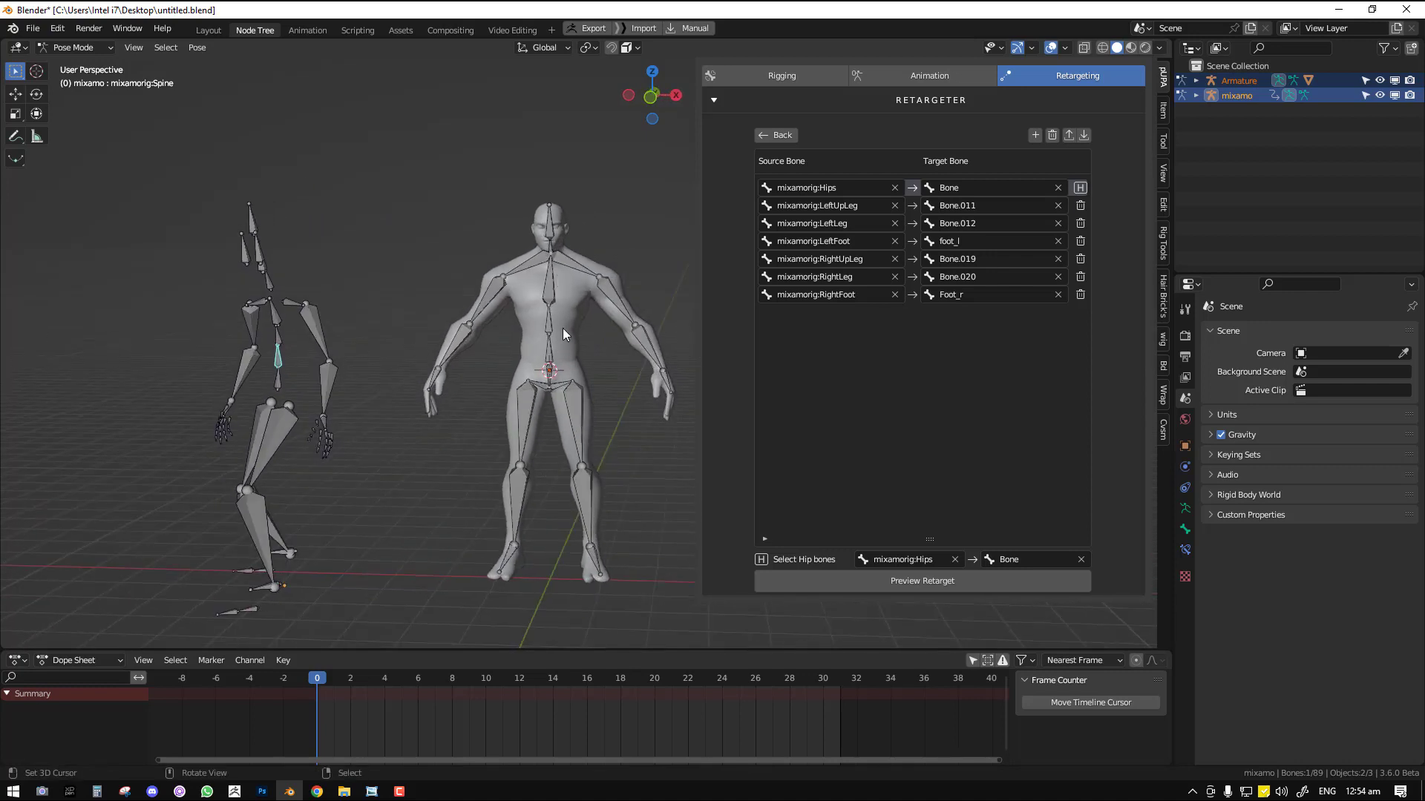
pyautogui.moveTo(217, 402); pyautogui.dragTo(573, 320, button='middle')
pyautogui.click(573, 320)
pyautogui.press('r')
pyautogui.press('Escape')
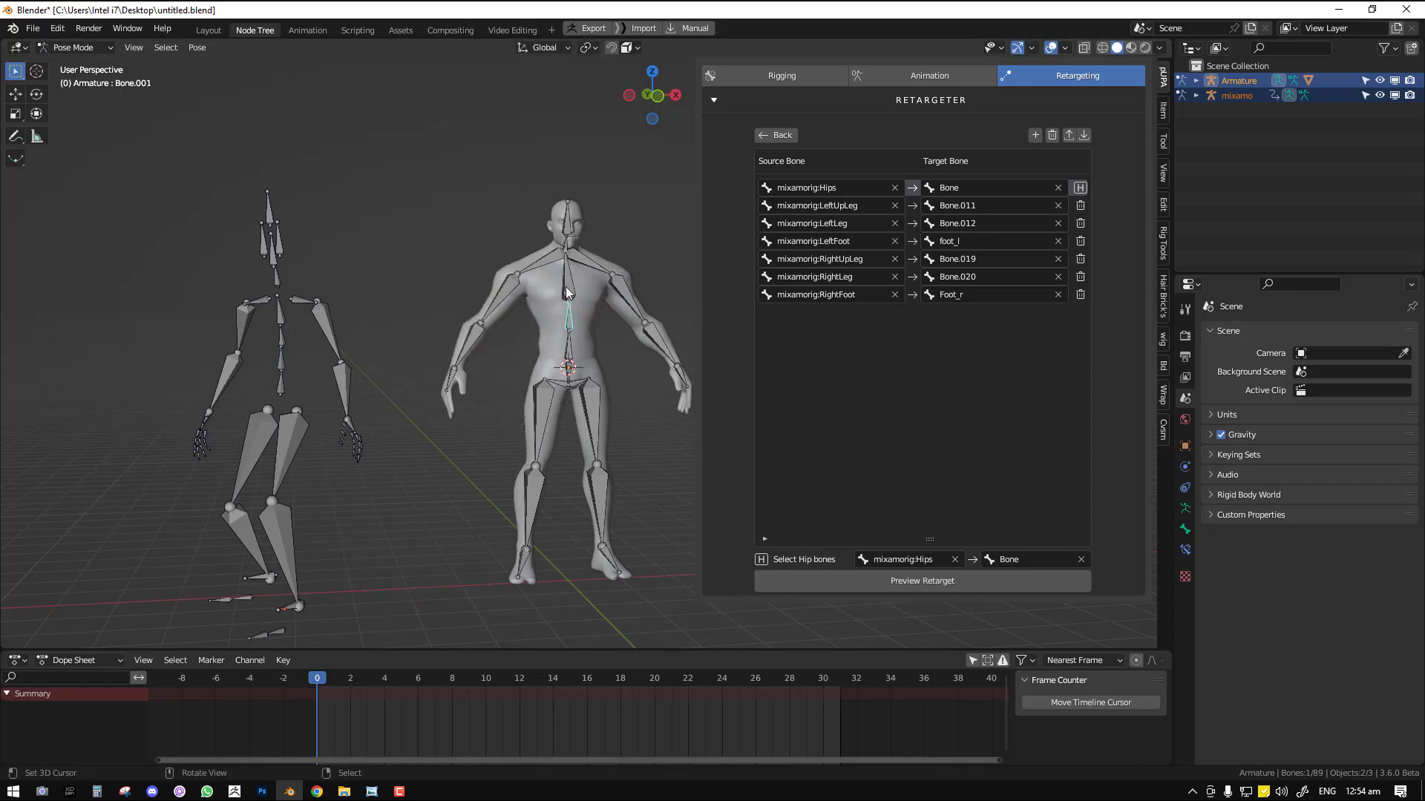
pyautogui.keyDown('shift'); pyautogui.click(280, 360); pyautogui.keyUp('shift')
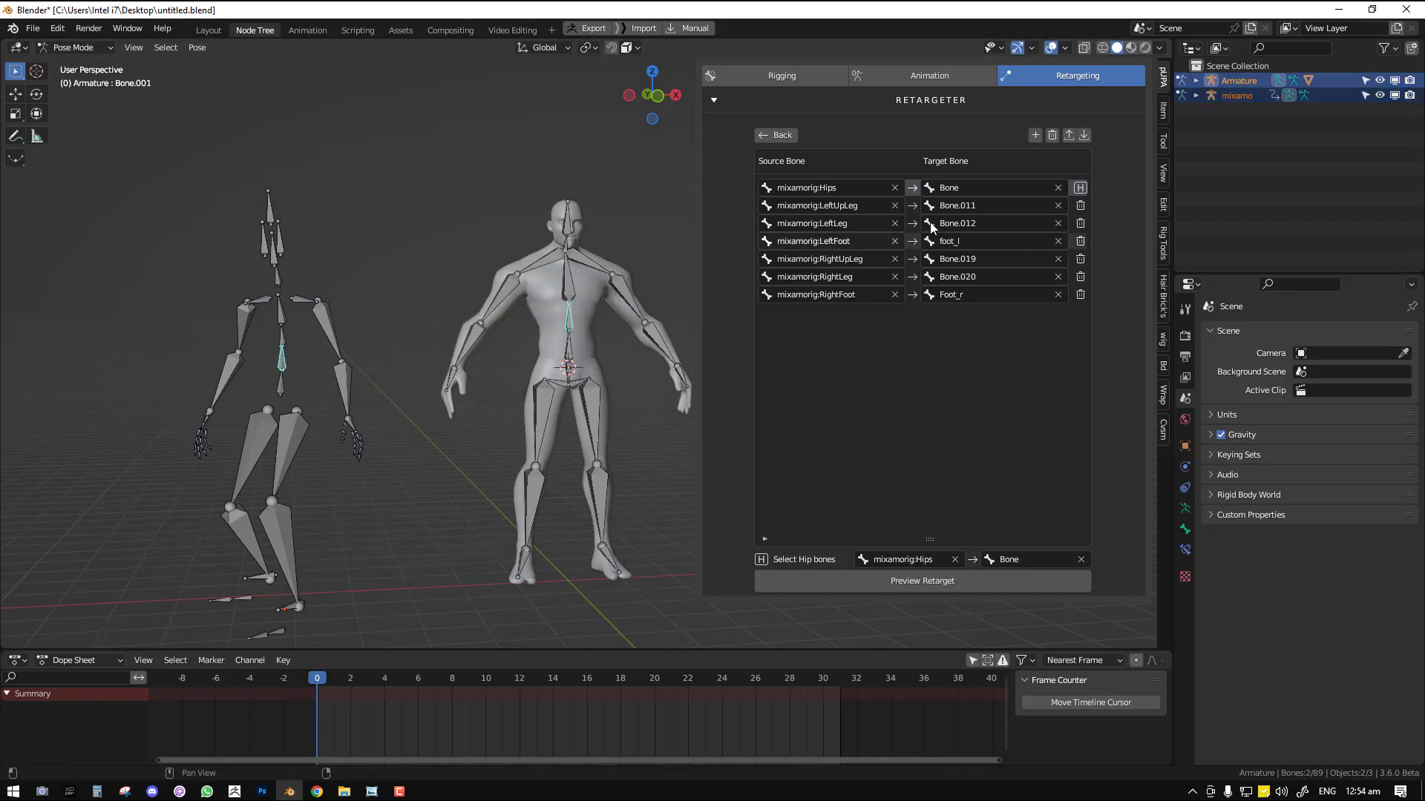
pyautogui.click(1035, 134)
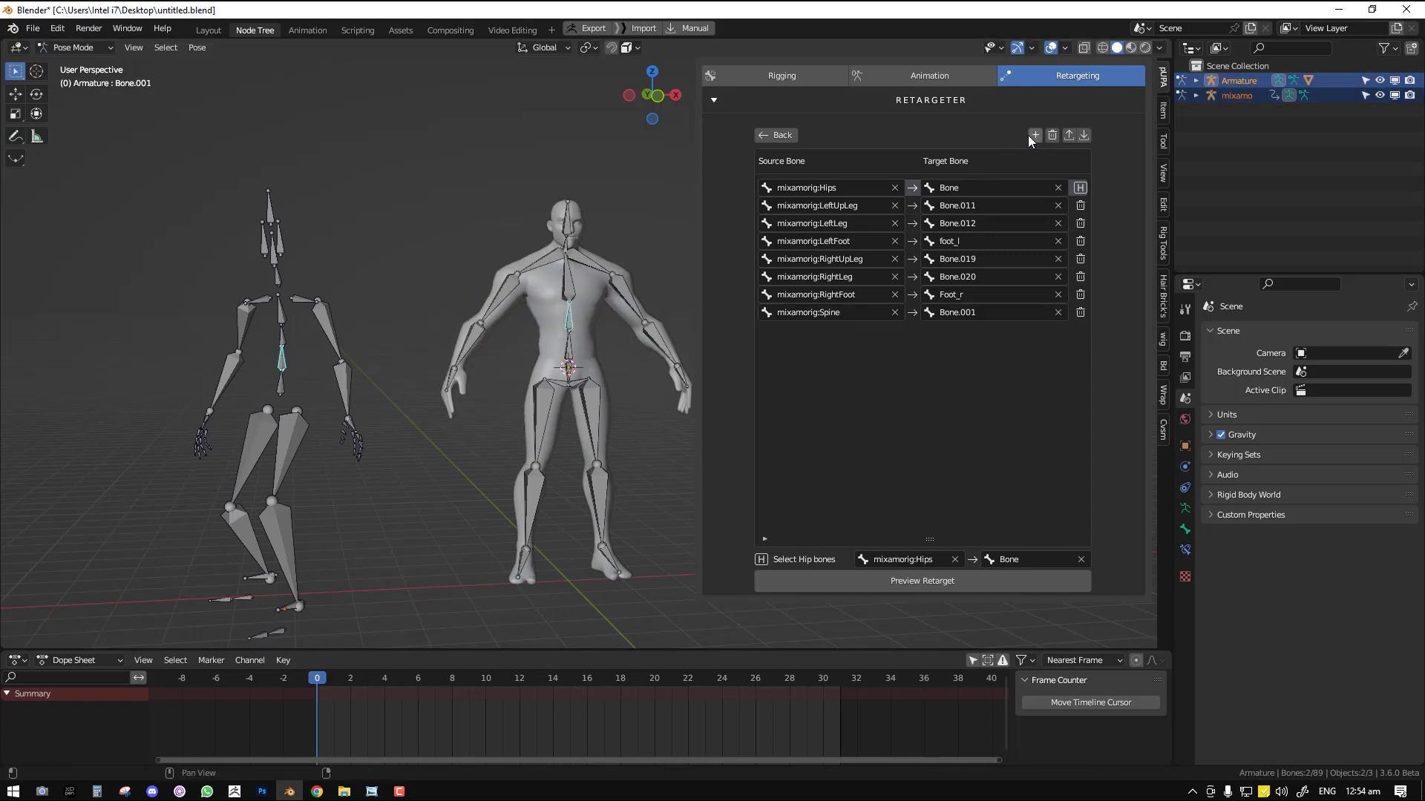
# - Test the mixamo Spine2 bone with a trial rotation, and cancel it
pyautogui.click(284, 317)
pyautogui.press('r')
pyautogui.press('Escape')
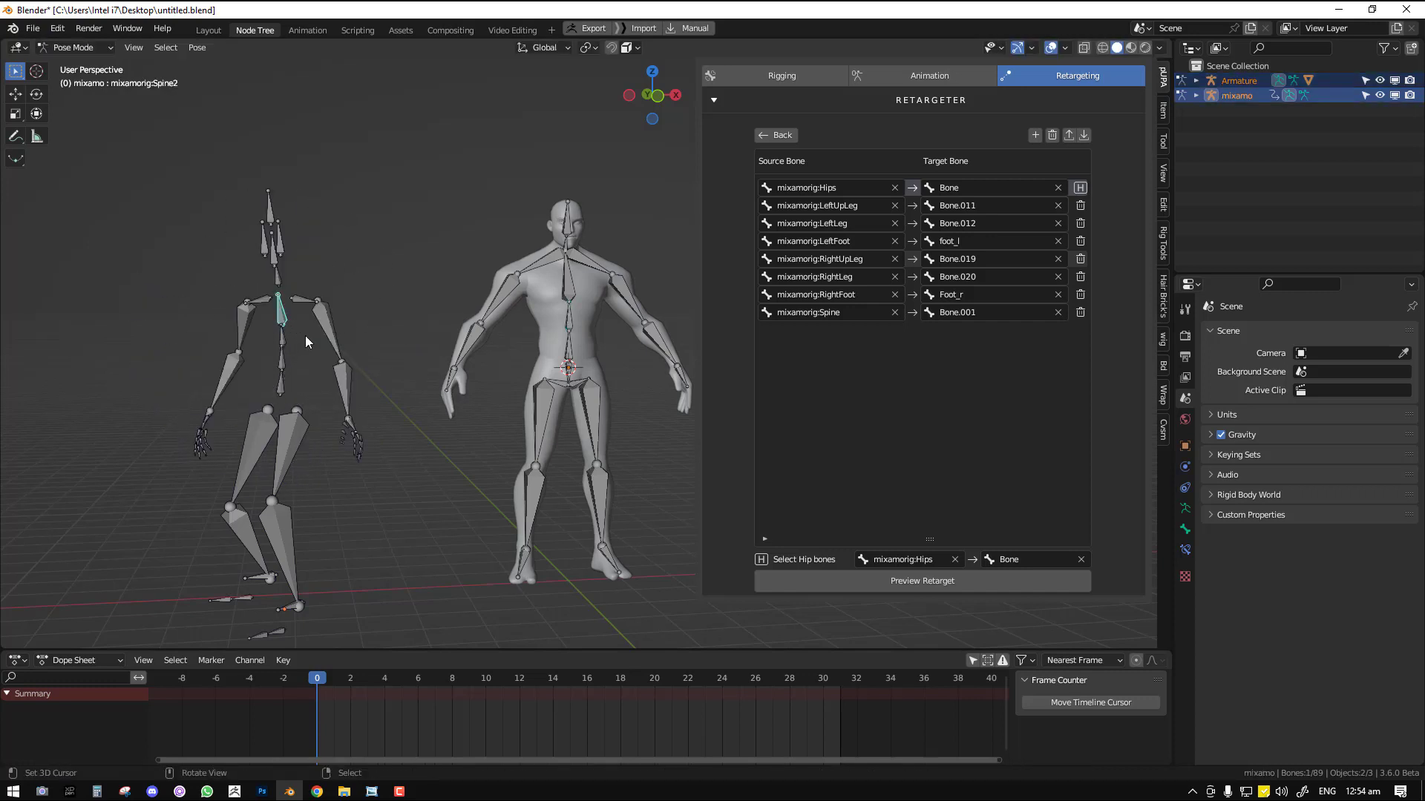
# - Test-rotate the mixamo Spine1 bone and cancel, and add it with the character's chest bone, Bone.002, as a bone slot
pyautogui.click(294, 338)
pyautogui.press('r')
pyautogui.press('Escape')
pyautogui.click(566, 282)
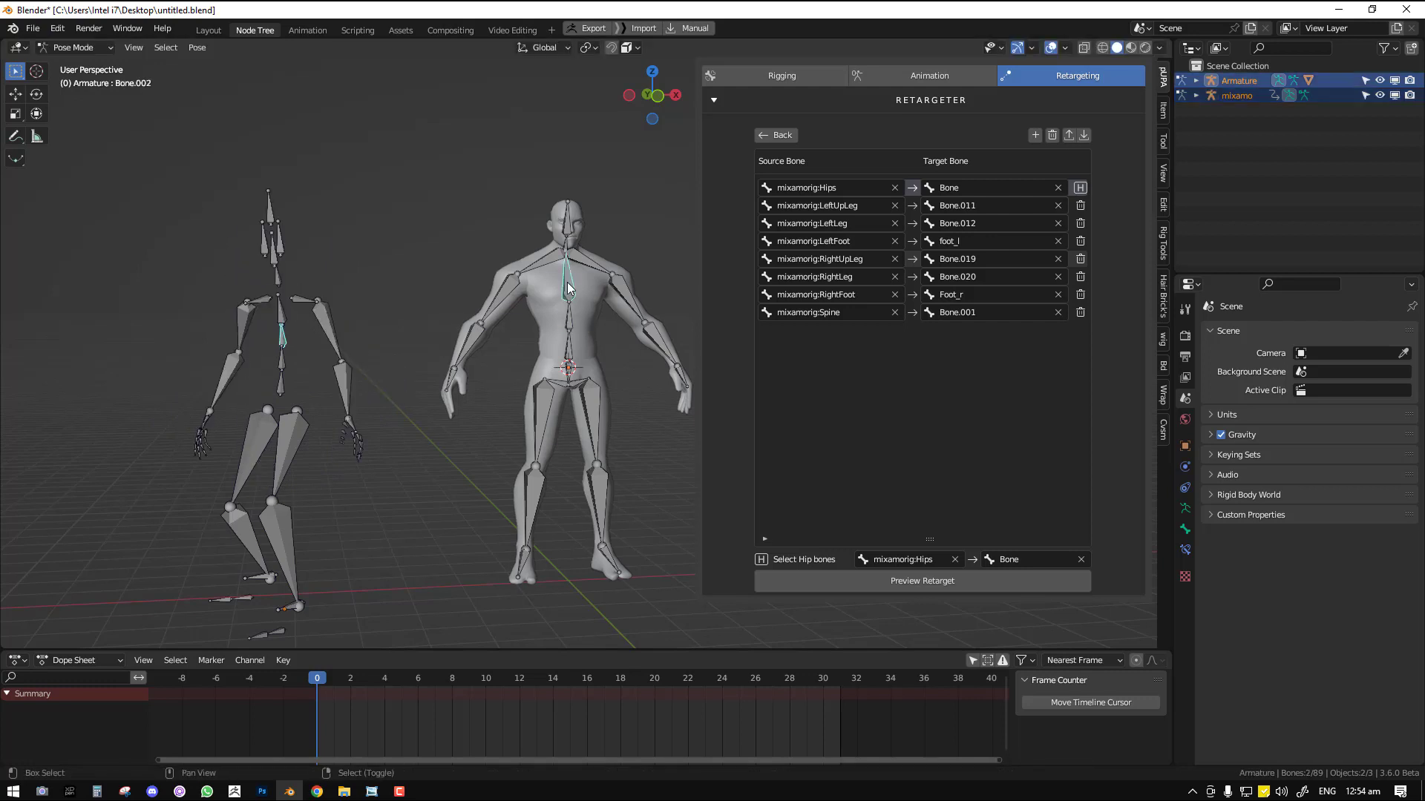
pyautogui.click(1038, 134)
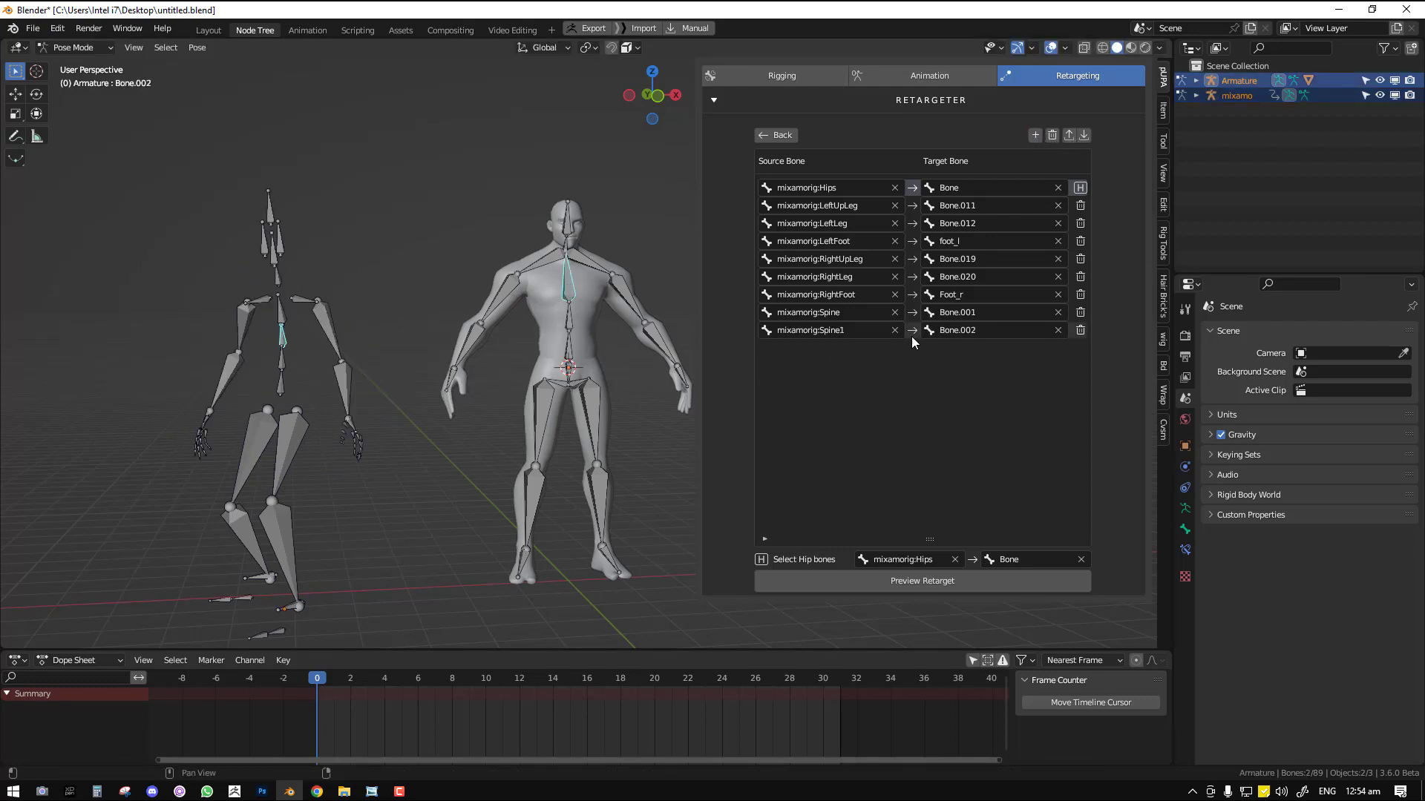
# - Add bone slots pairing the mixamo left shoulder with the character's shoulder_L and the right shoulder with shoulder_R
pyautogui.click(282, 319)
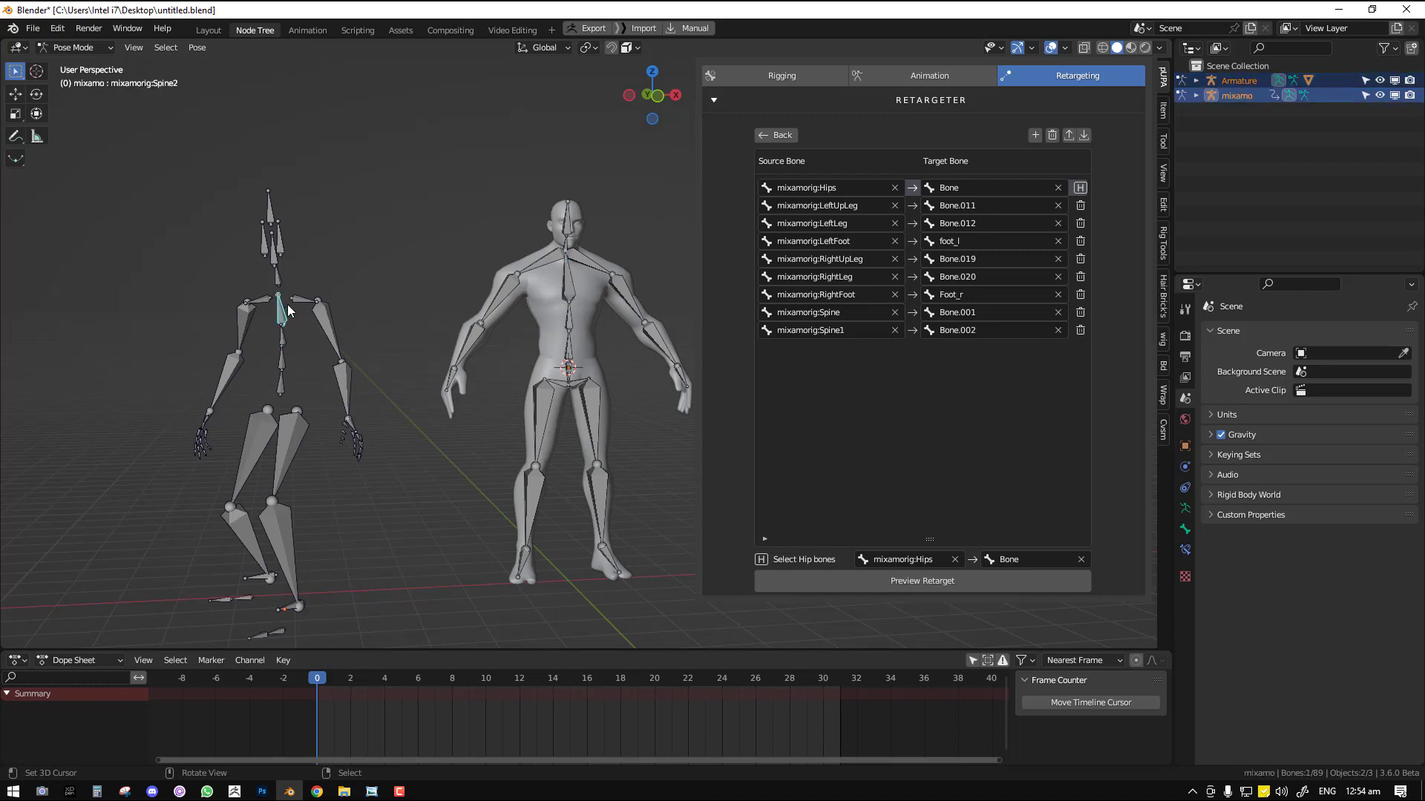
pyautogui.click(306, 300)
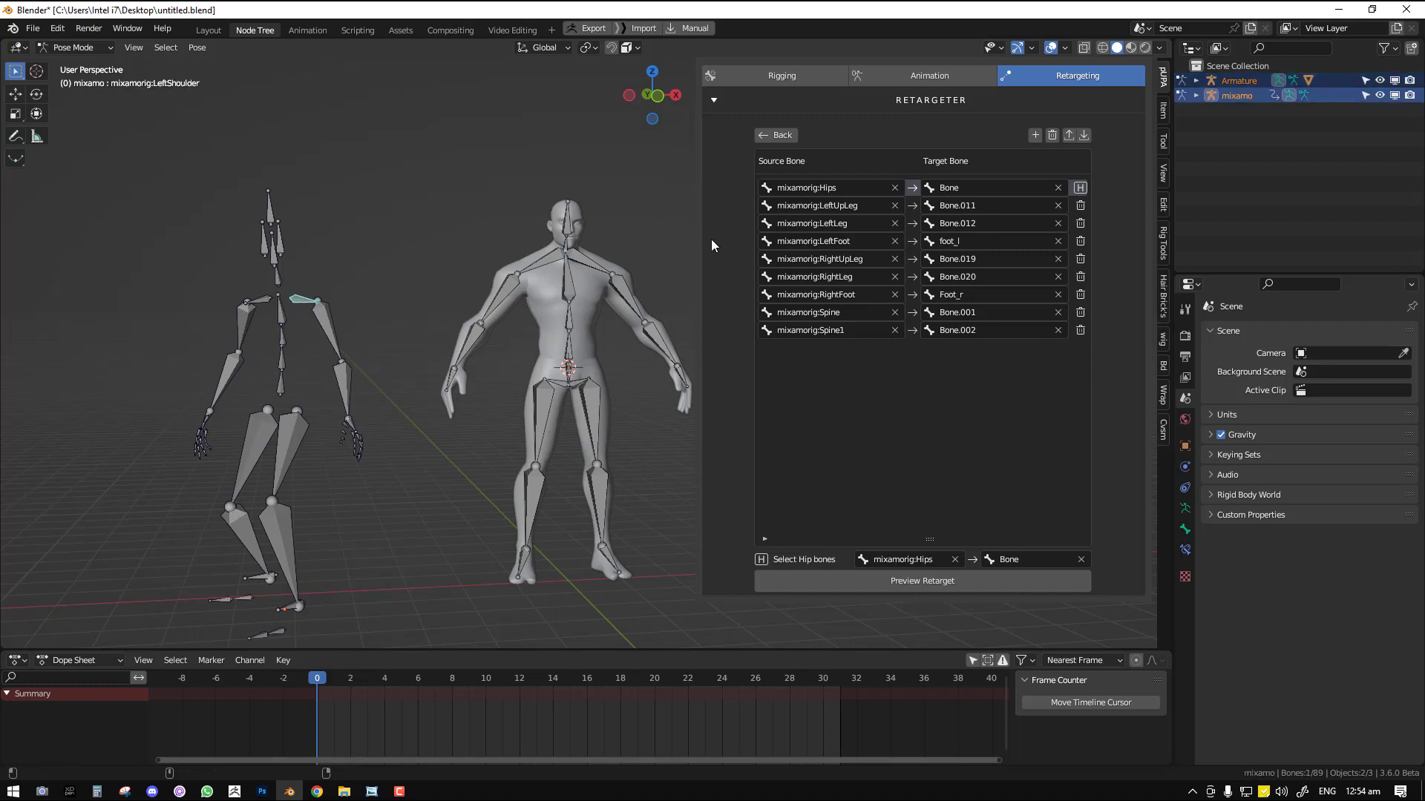
pyautogui.keyDown('shift'); pyautogui.click(598, 263); pyautogui.keyUp('shift')
pyautogui.click(1035, 134)
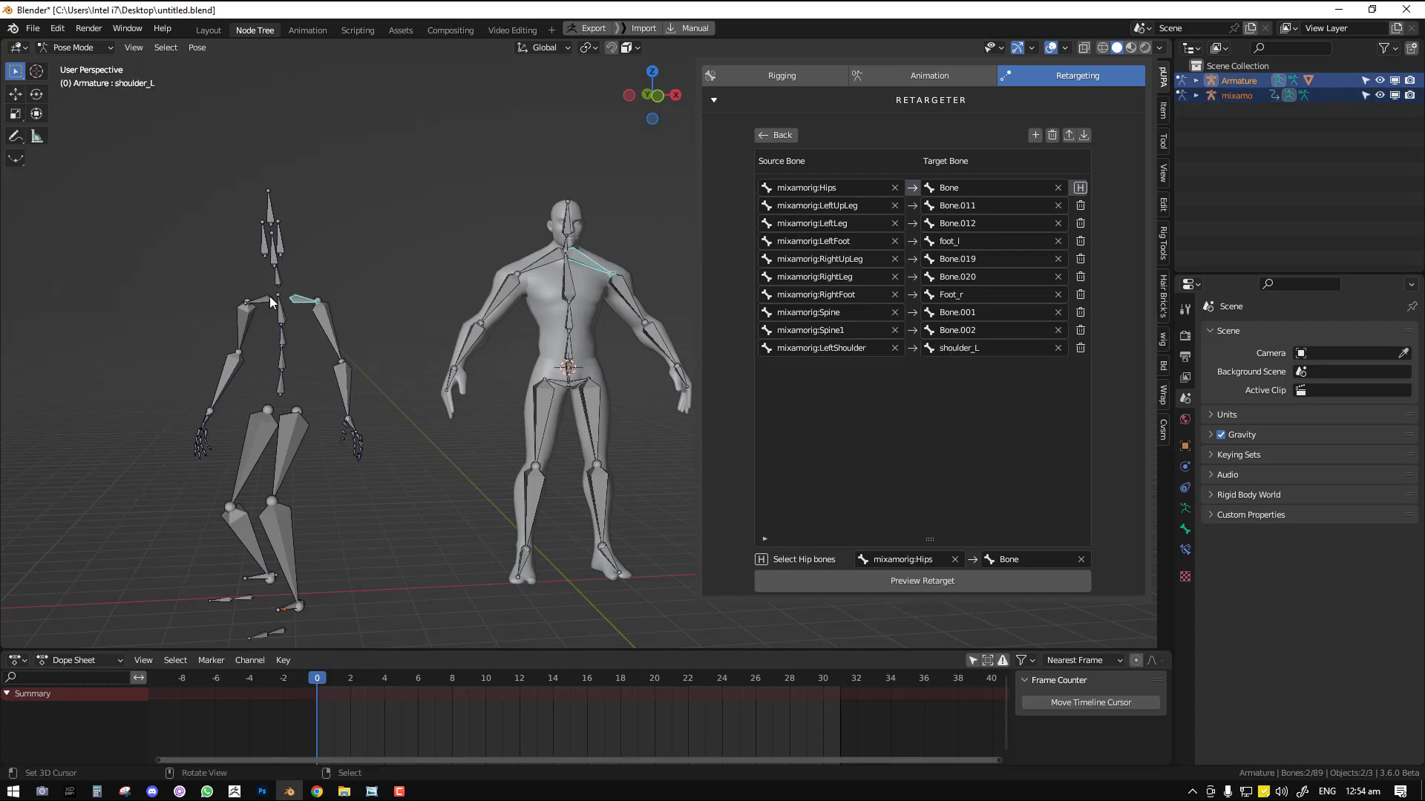
pyautogui.click(259, 301)
pyautogui.keyDown('shift'); pyautogui.click(540, 262); pyautogui.keyUp('shift')
pyautogui.click(1035, 134)
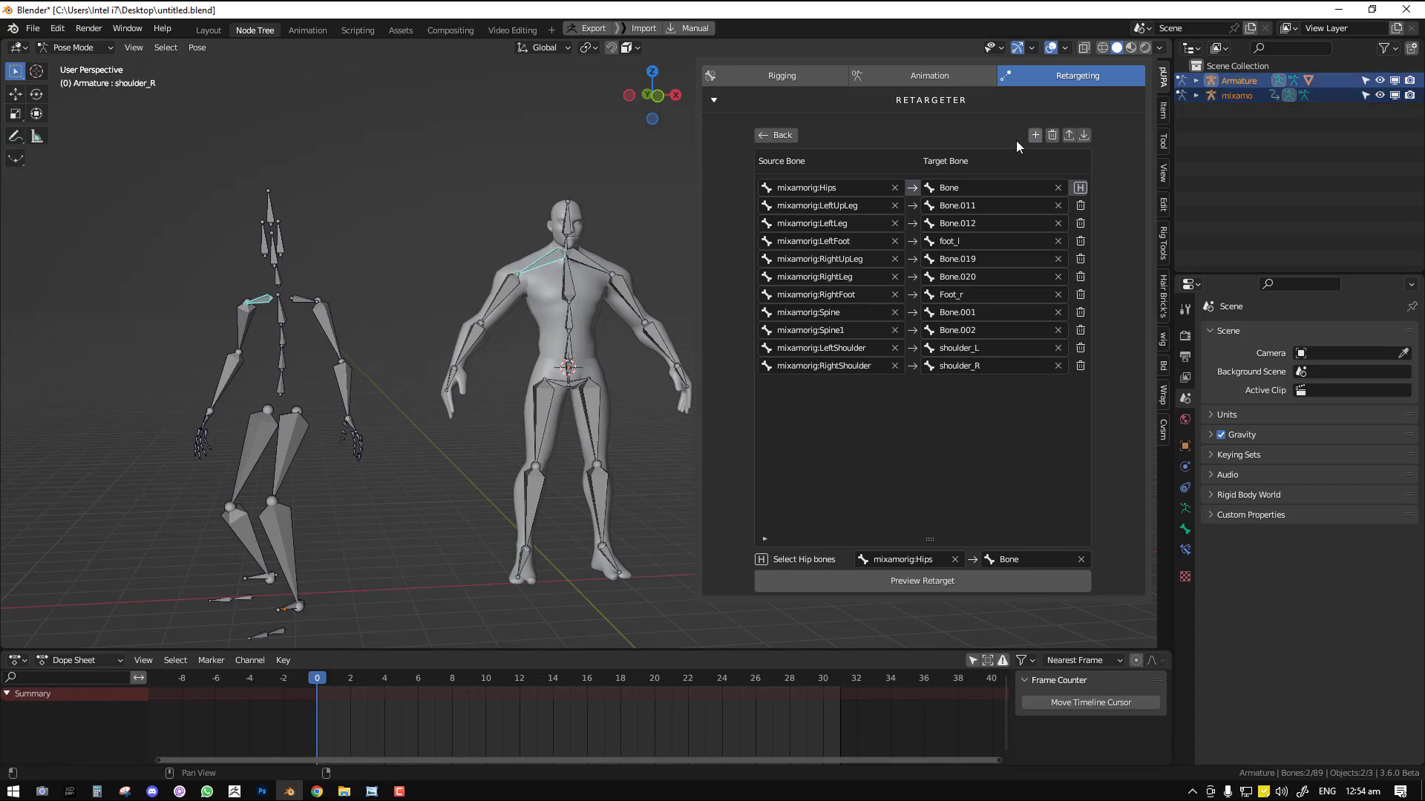
# - Add bone slots pairing the mixamo left upper arm with the character's top arm_l and the left forearm with Bone.007
pyautogui.click(340, 341)
pyautogui.keyDown('shift'); pyautogui.click(629, 312); pyautogui.keyUp('shift')
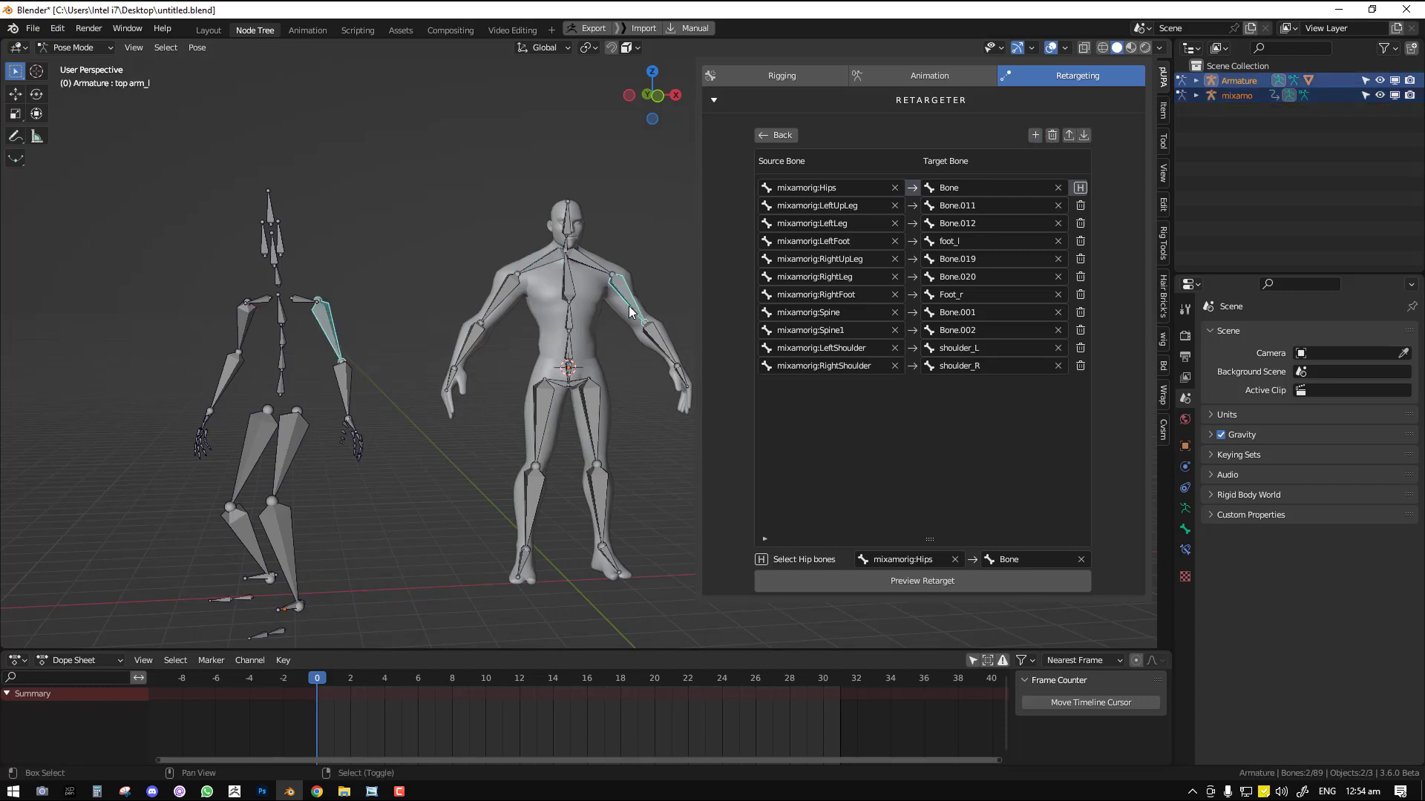
pyautogui.click(1035, 134)
pyautogui.click(355, 388)
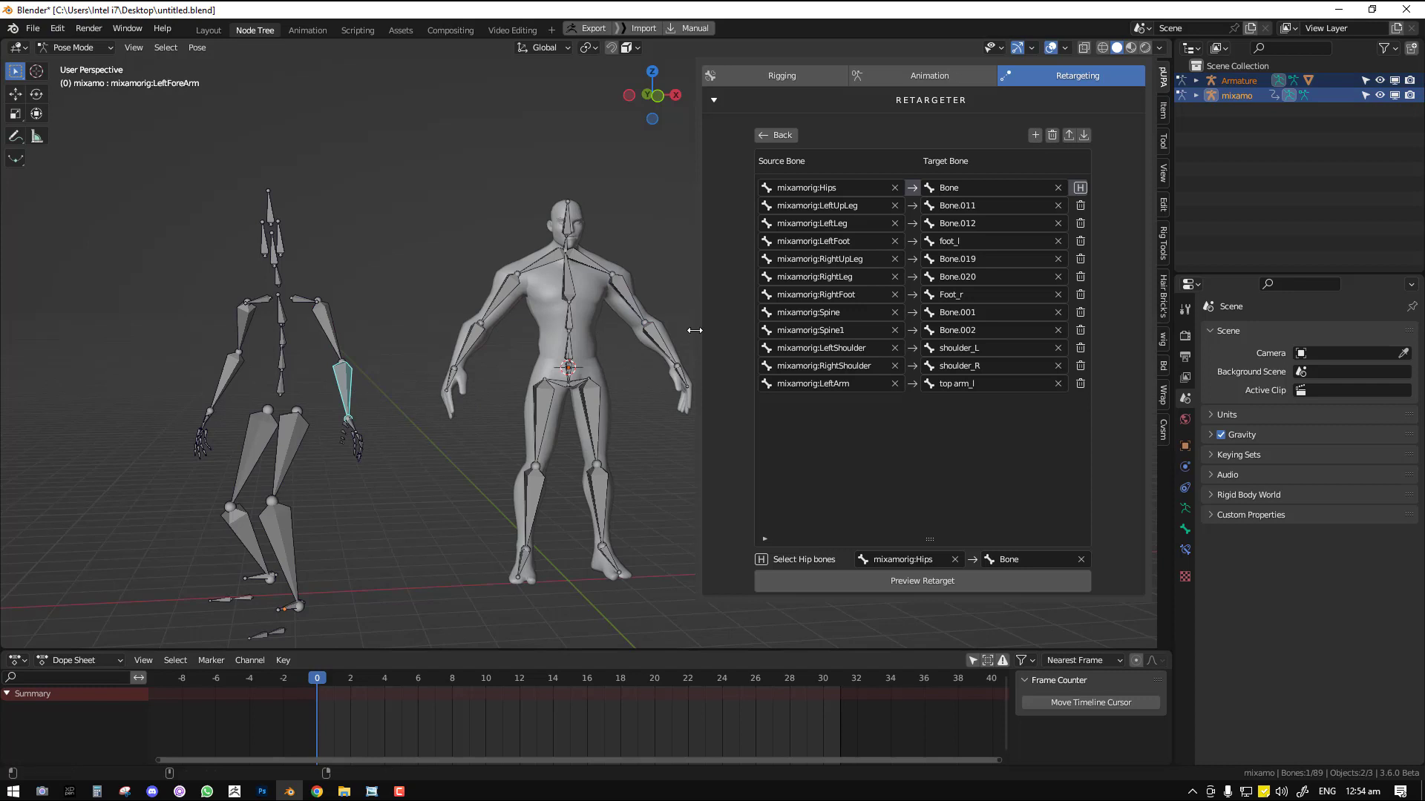
pyautogui.keyDown('shift'); pyautogui.click(659, 345); pyautogui.keyUp('shift')
pyautogui.click(1035, 134)
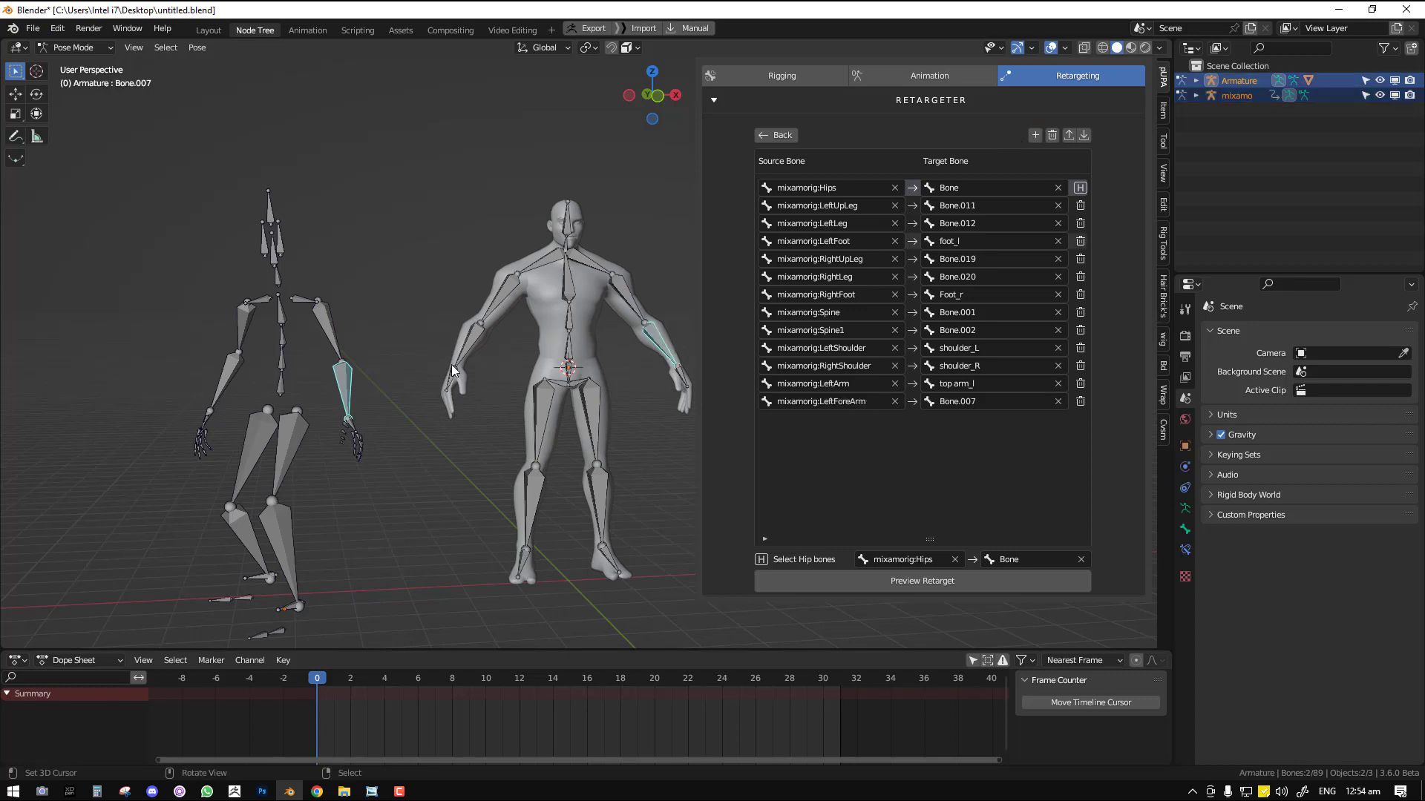
# - Select the mixamo left hand and the character's matching hand bone, Bone.008, and add them as a bone slot
pyautogui.click(358, 427)
pyautogui.moveTo(473, 405); pyautogui.dragTo(595, 388, button='middle')
pyautogui.keyDown('shift'); pyautogui.click(662, 386); pyautogui.keyUp('shift')
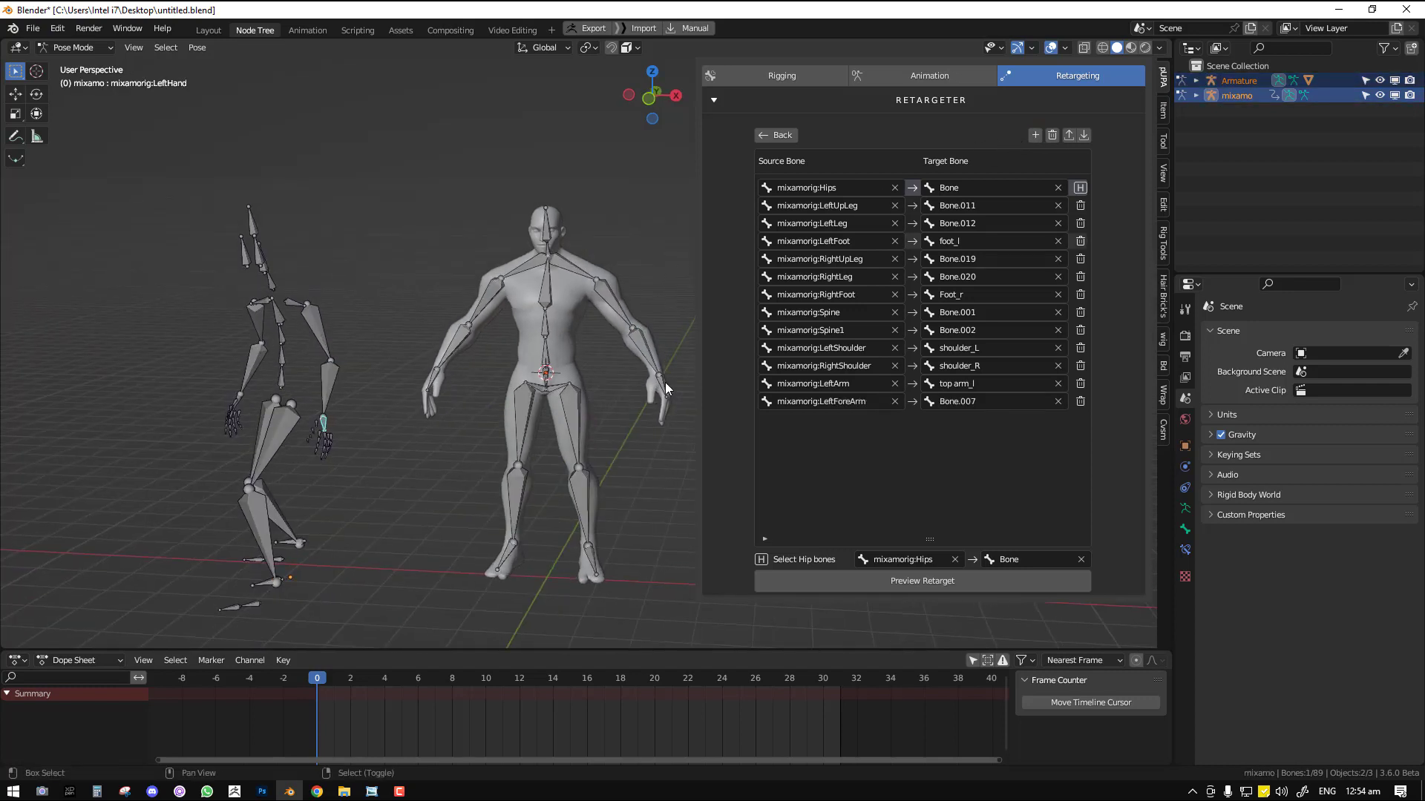
pyautogui.click(1035, 134)
# - Add bone slots pairing the mixamo right upper arm with the character's top arm_r and the right forearm with Bone.016
pyautogui.moveTo(373, 414); pyautogui.dragTo(319, 400, button='middle')
pyautogui.click(250, 342)
pyautogui.keyDown('shift'); pyautogui.click(507, 304); pyautogui.keyUp('shift')
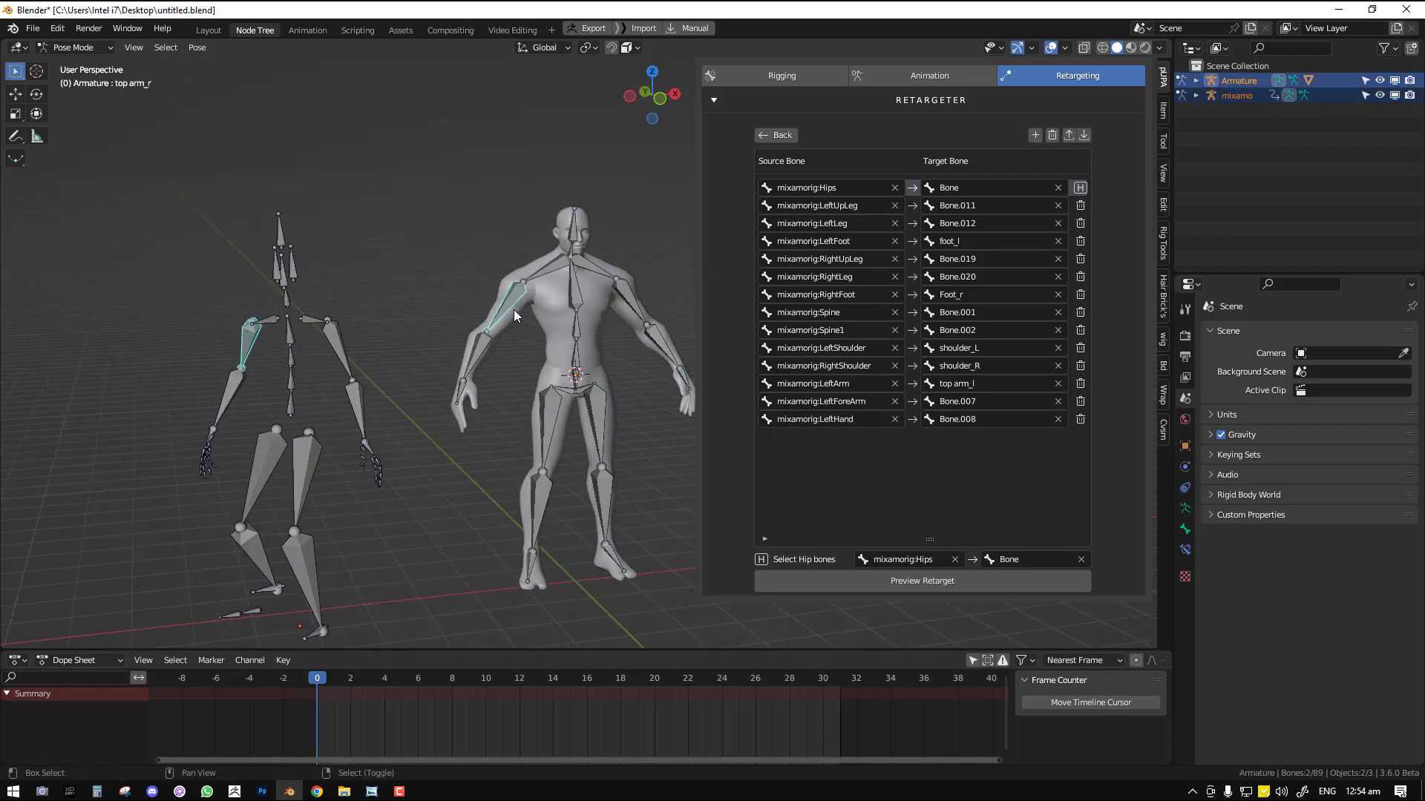
pyautogui.click(1035, 134)
pyautogui.click(222, 400)
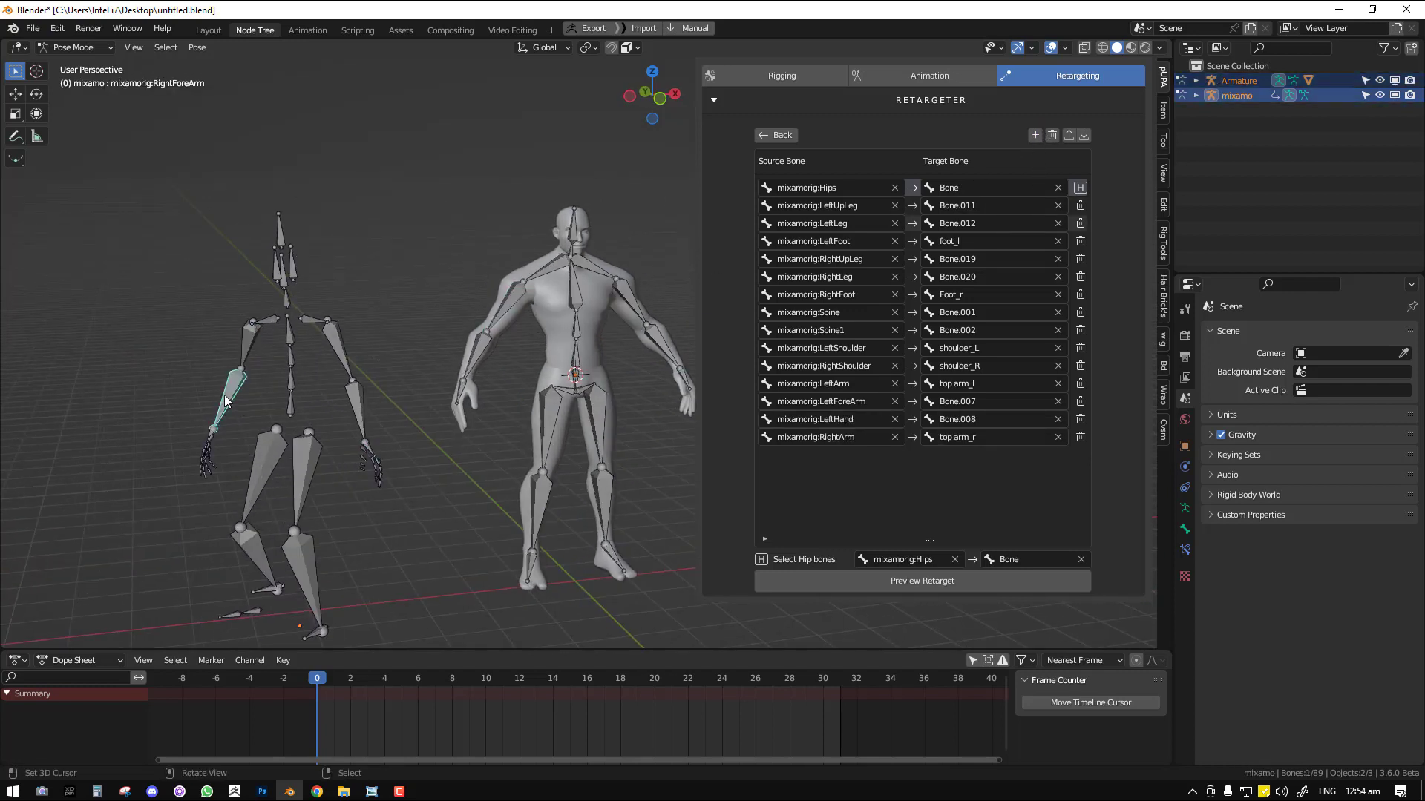
pyautogui.keyDown('shift'); pyautogui.click(482, 345); pyautogui.keyUp('shift')
pyautogui.click(1035, 135)
# - Select the mixamo right hand and the character's matching hand bone, Bone.017, and add them as a bone slot
pyautogui.moveTo(175, 496); pyautogui.dragTo(193, 439, button='middle')
pyautogui.click(182, 466)
pyautogui.keyDown('shift'); pyautogui.click(507, 392); pyautogui.keyUp('shift')
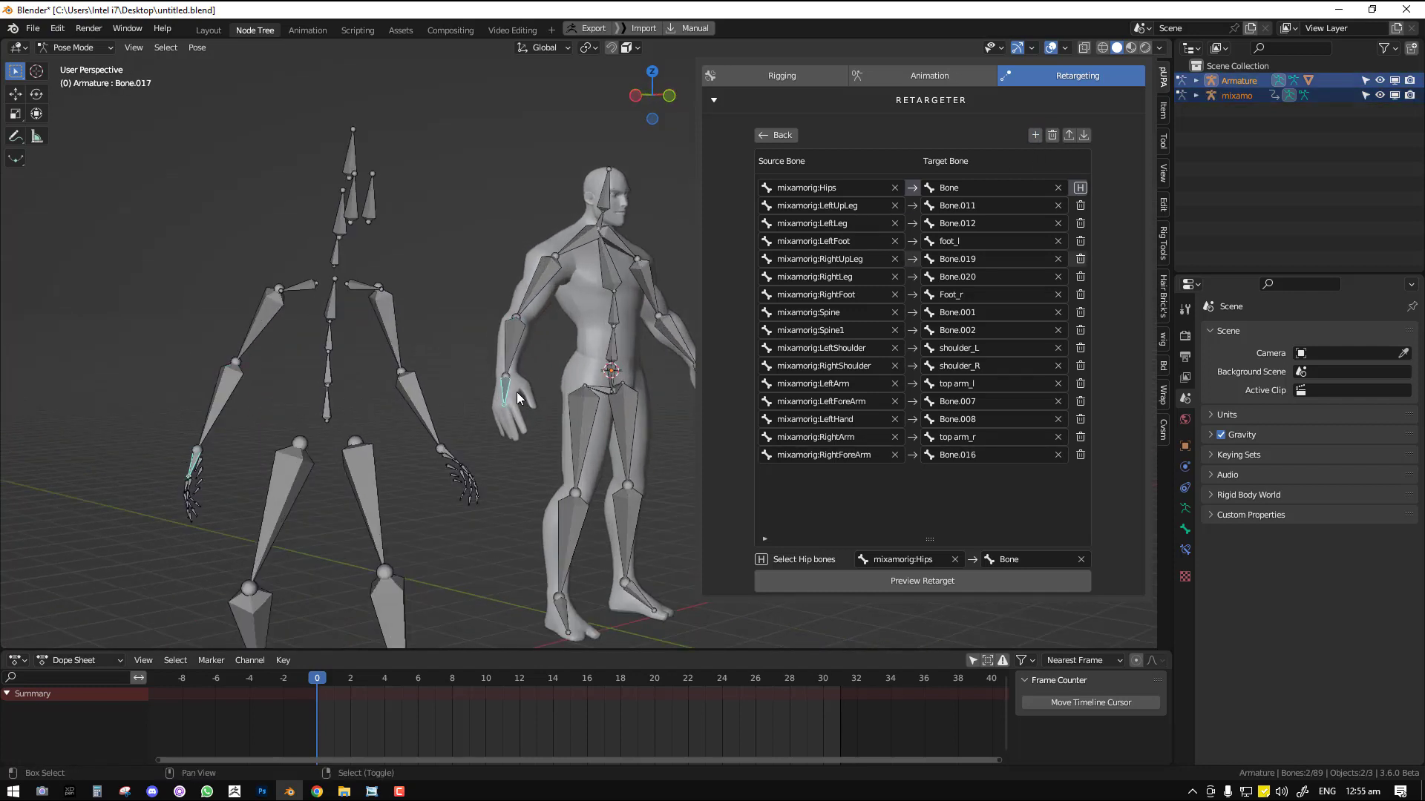
pyautogui.click(1035, 135)
# - Add bone slots pairing the mixamo neck with the character's neck bone and the mixamo head with its head bone
pyautogui.moveTo(455, 319); pyautogui.dragTo(319, 234, button='middle')
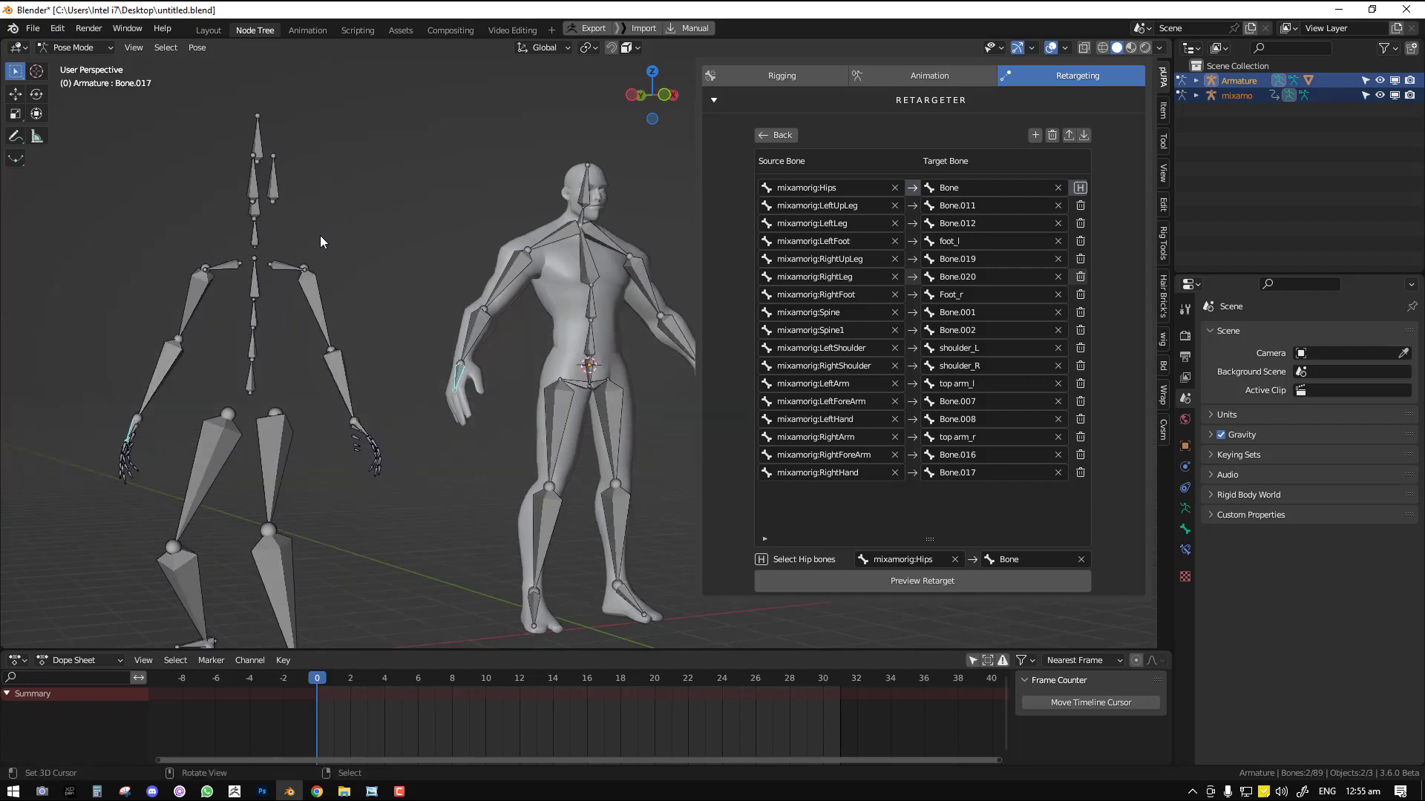
pyautogui.click(254, 236)
pyautogui.keyDown('shift'); pyautogui.click(581, 215); pyautogui.keyUp('shift')
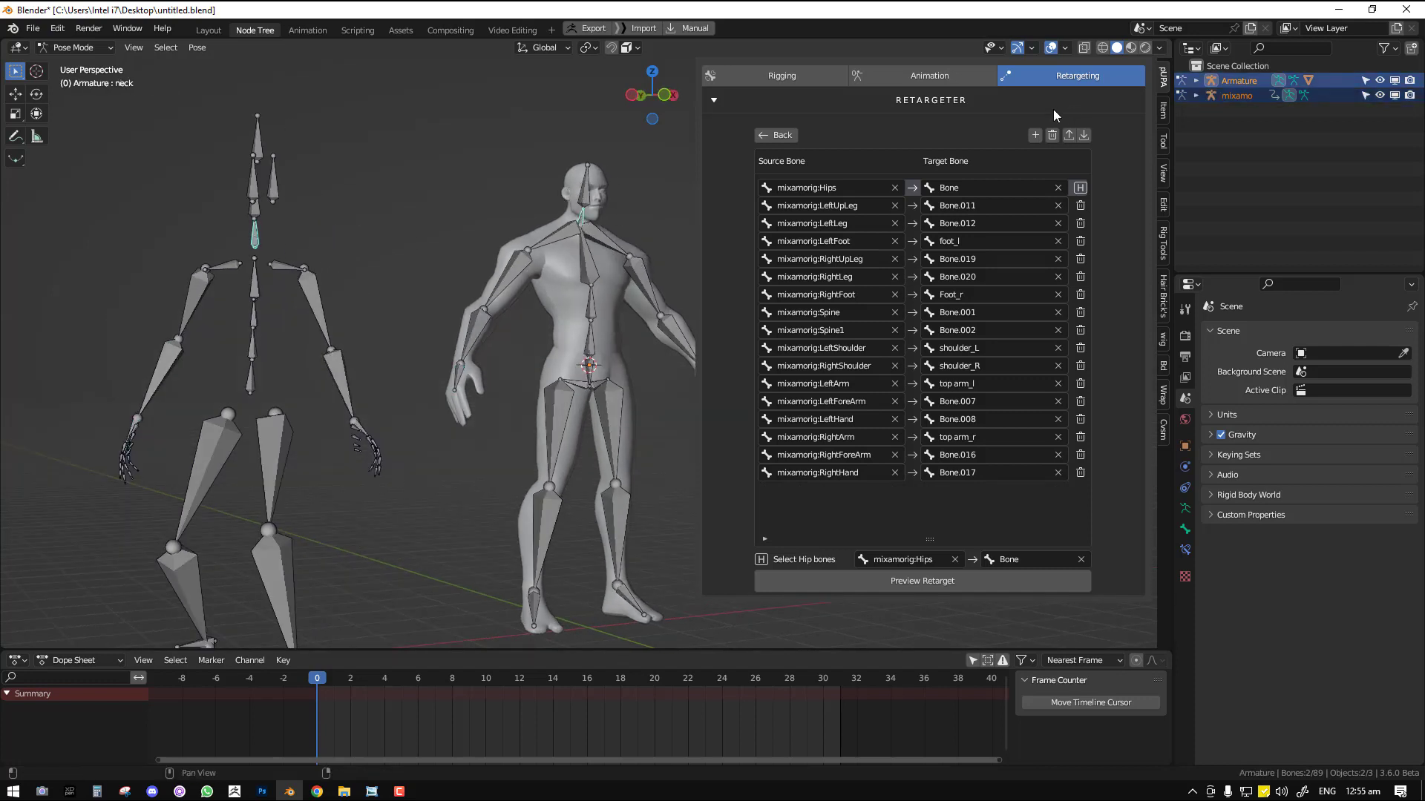
pyautogui.click(1035, 135)
pyautogui.click(264, 211)
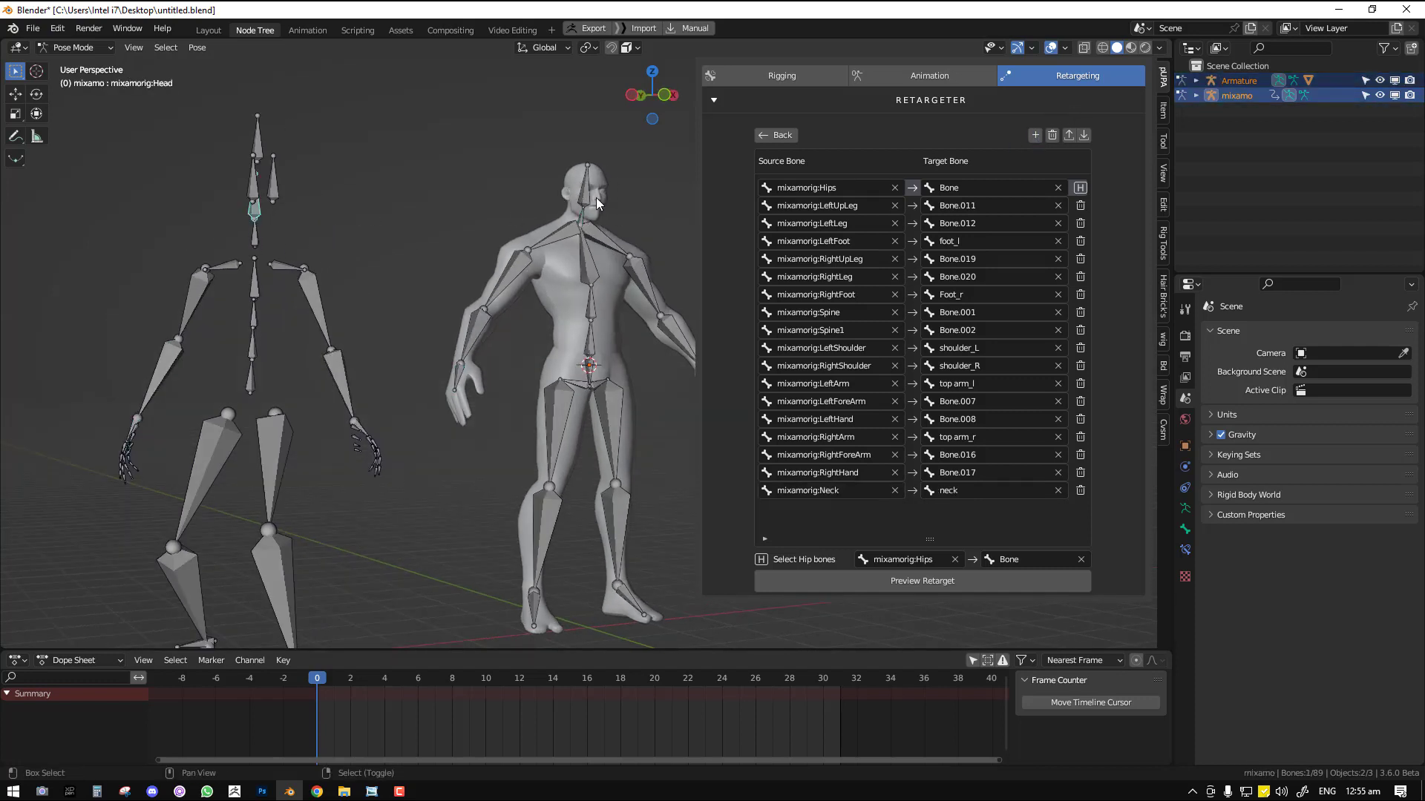
pyautogui.keyDown('shift'); pyautogui.click(592, 194); pyautogui.keyUp('shift')
pyautogui.click(1035, 135)
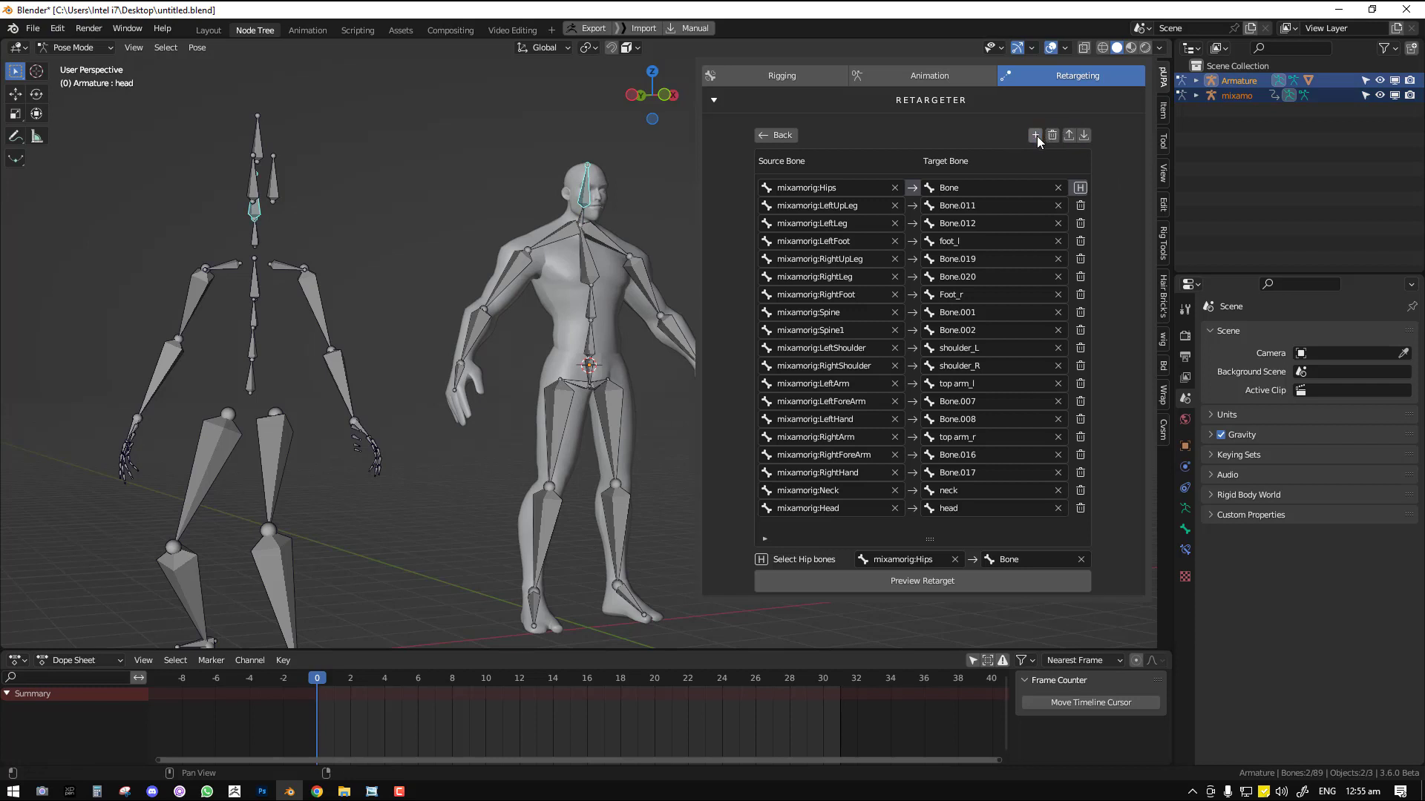
# - Export all of the bone slots to untitled.json on the Desktop
pyautogui.press('KP_1')
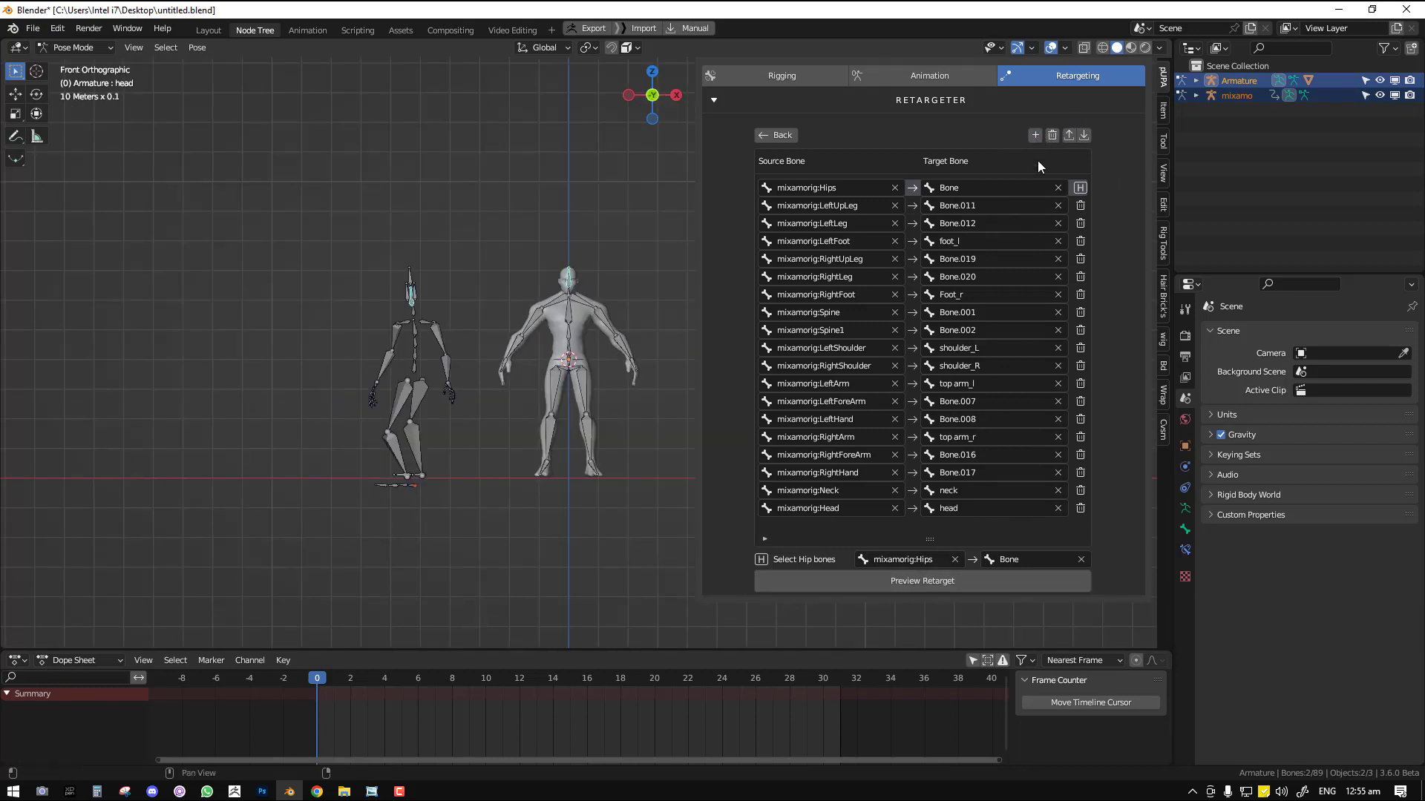
pyautogui.click(1066, 135)
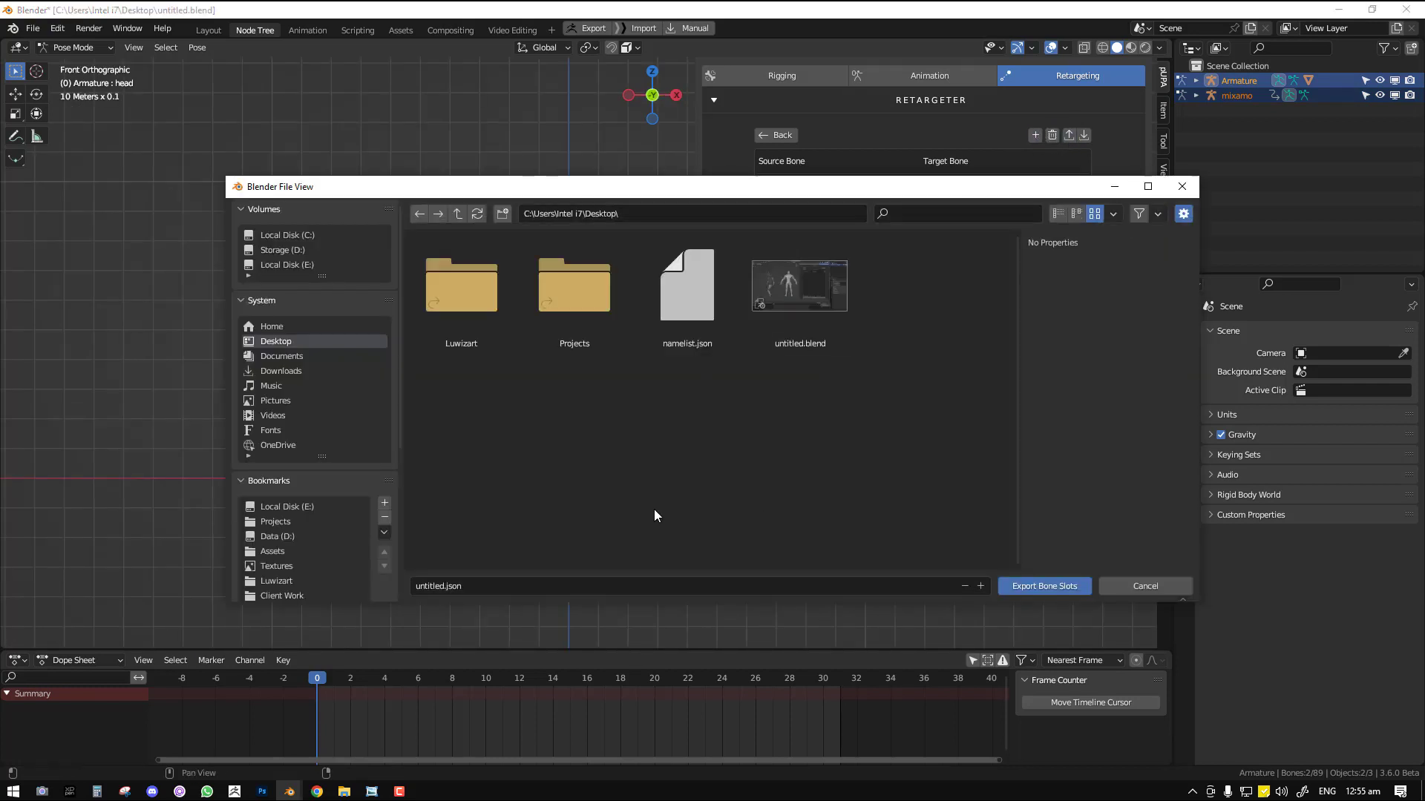
pyautogui.click(1022, 587)
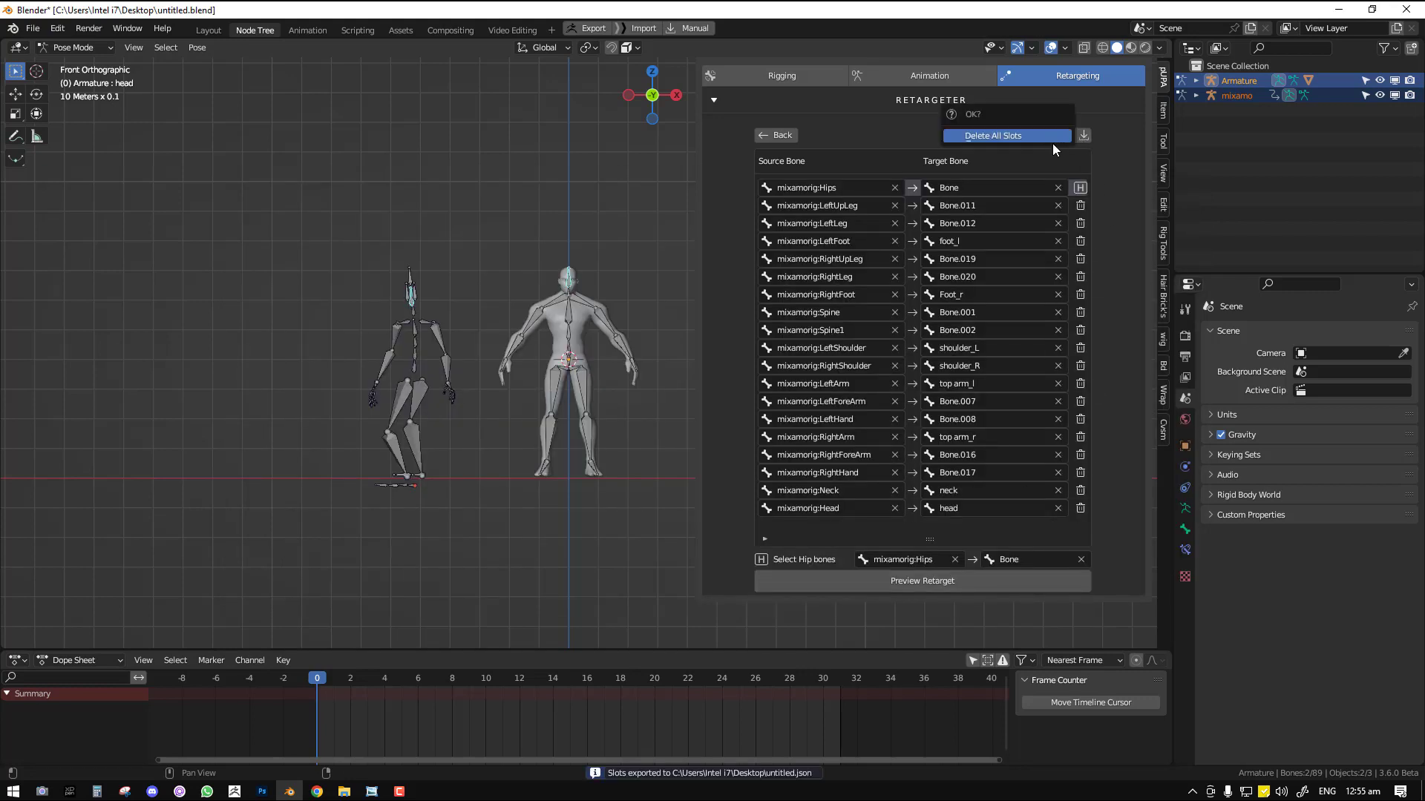
# - Delete all bone slots and import them again from untitled.json
pyautogui.click(1051, 135)
pyautogui.click(1068, 136)
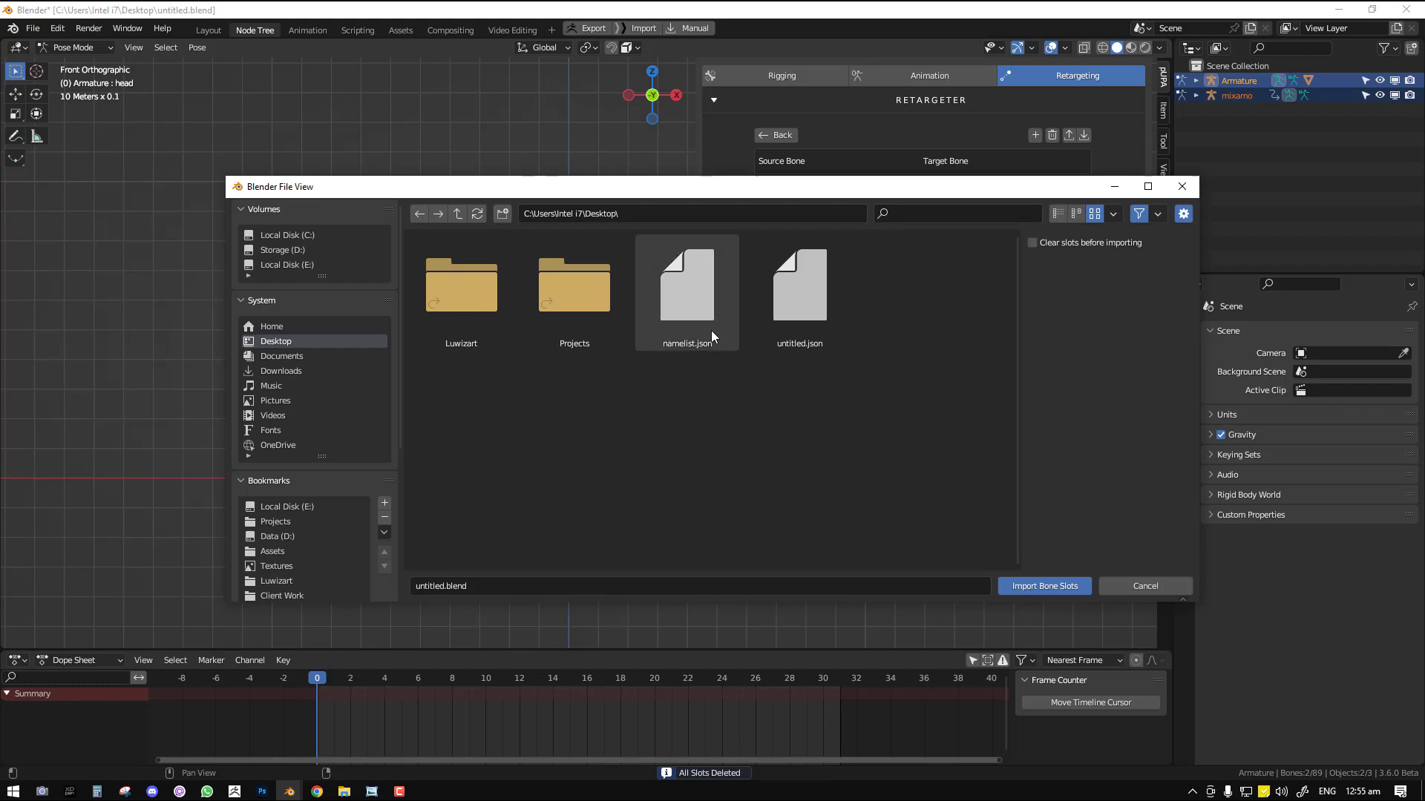
pyautogui.doubleClick(782, 313)
pyautogui.click(782, 313)
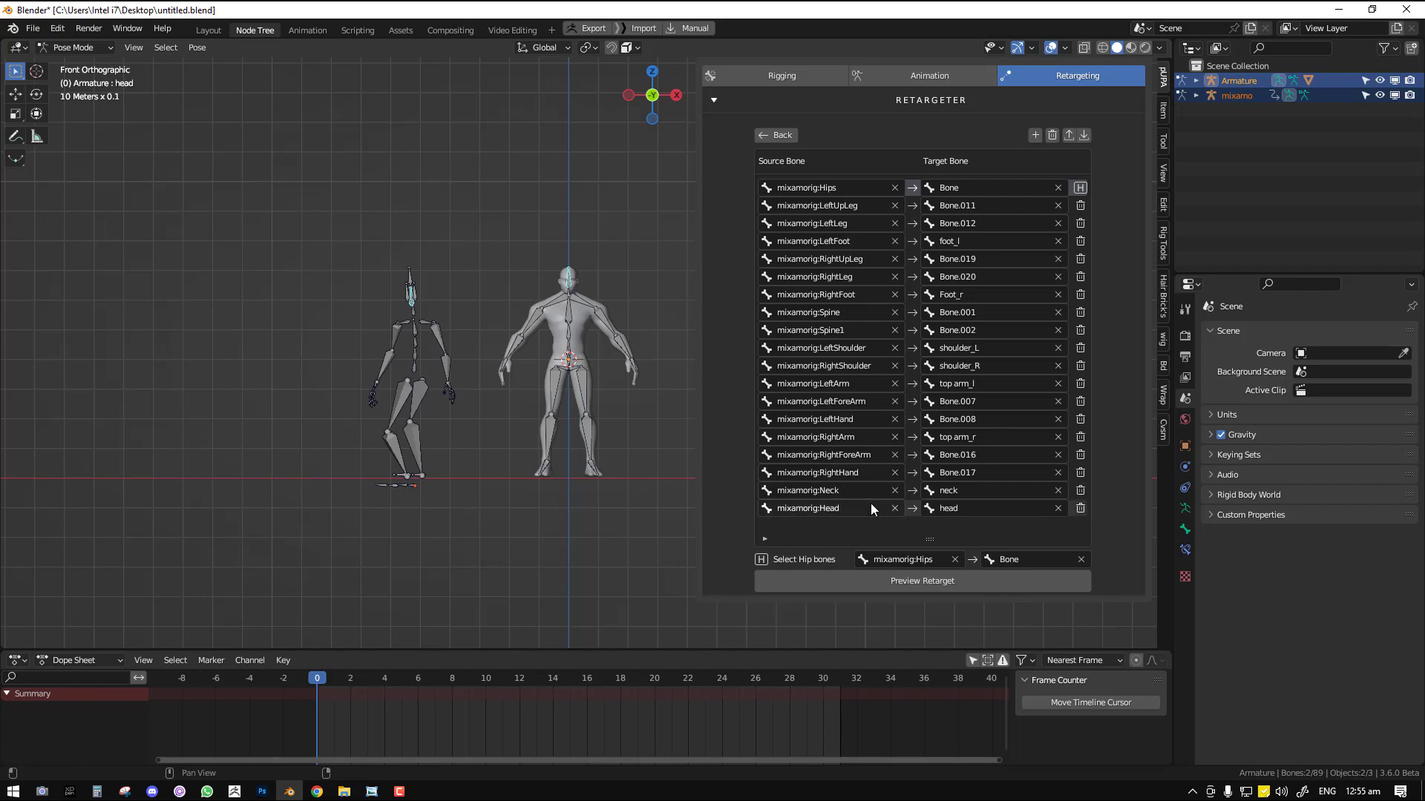
# - Preview the retarget and play the animation on the character beside the mixamo armature
pyautogui.click(941, 585)
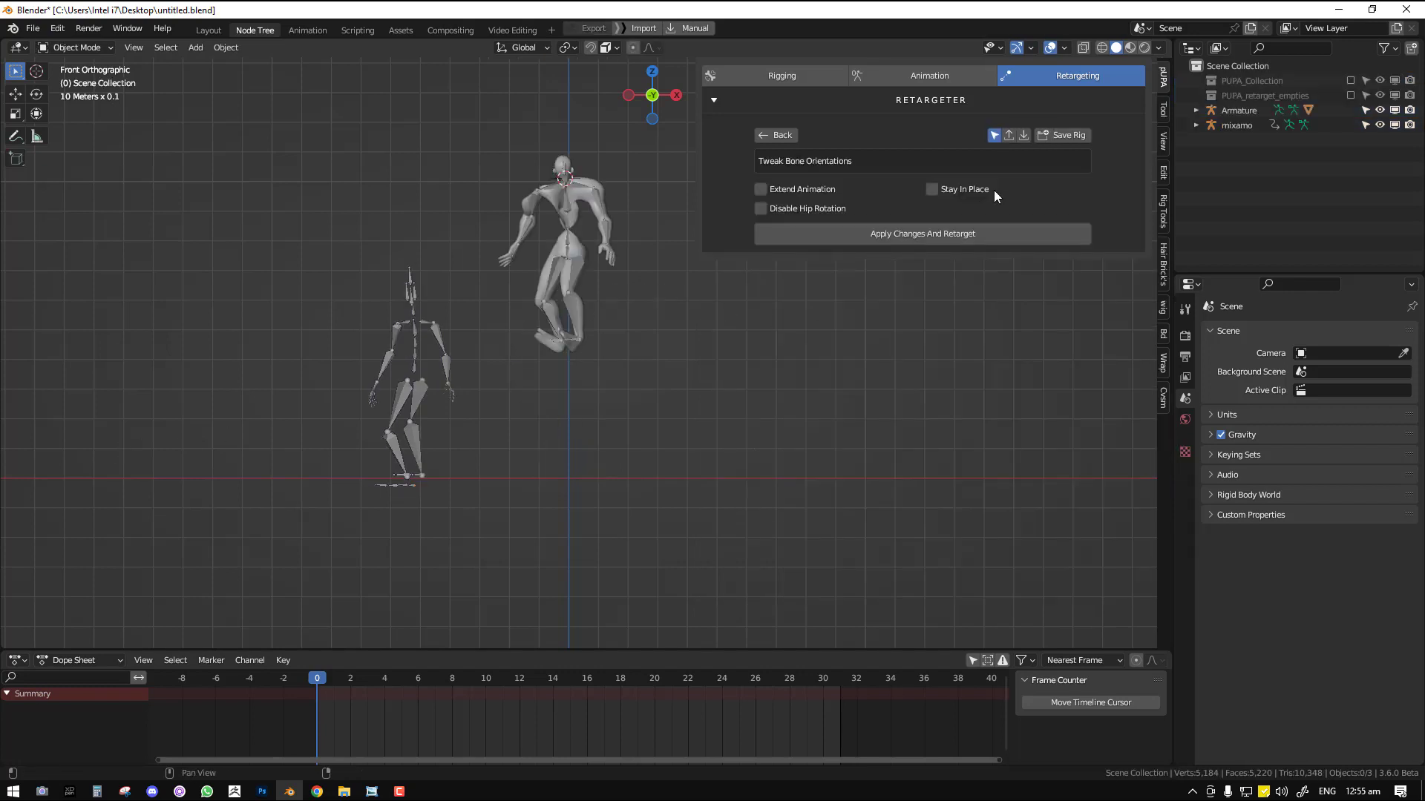
pyautogui.press('space')
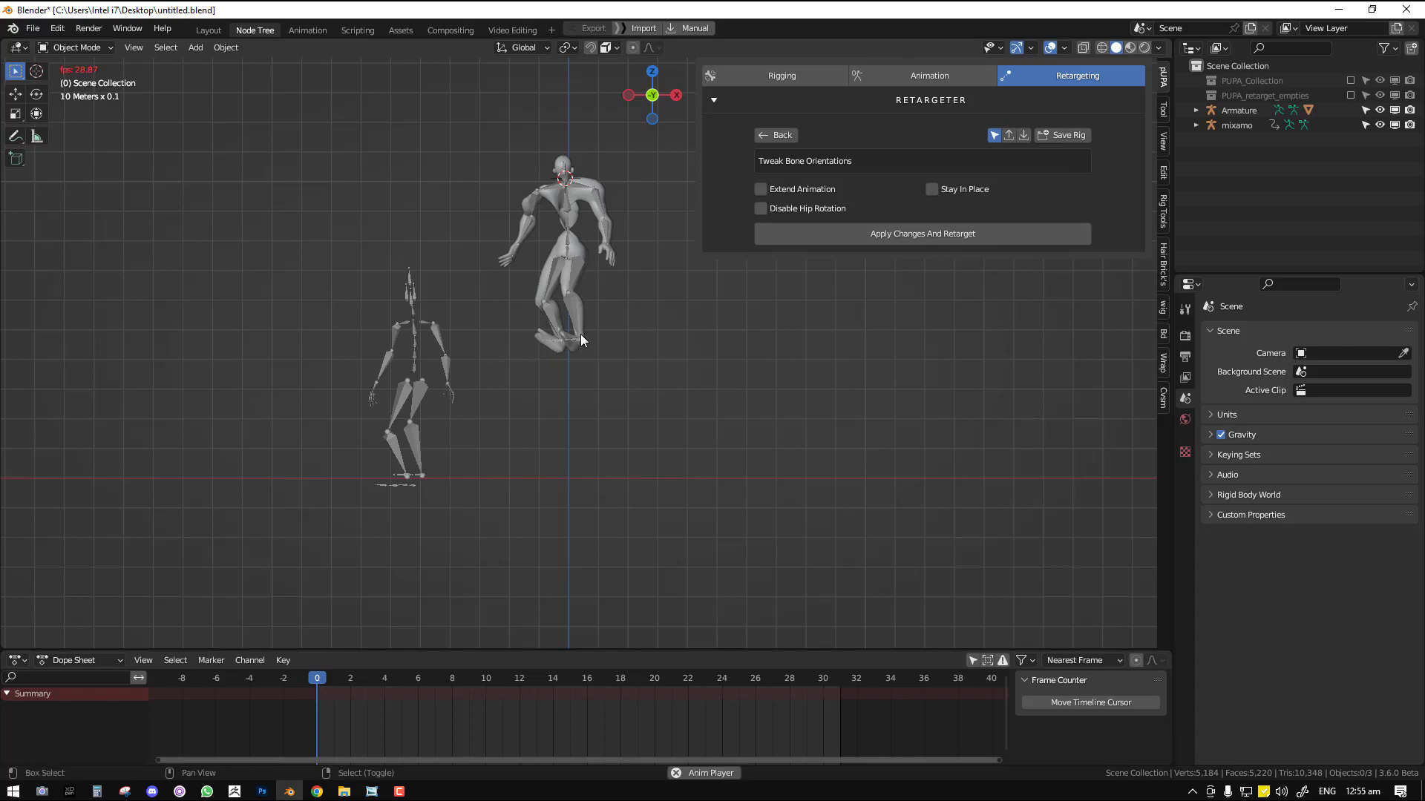
pyautogui.moveTo(607, 345); pyautogui.dragTo(517, 403, button='middle')
# - Turn on Disable Hip Rotation for the retarget and examine the playing animation from the front and side
pyautogui.click(809, 211)
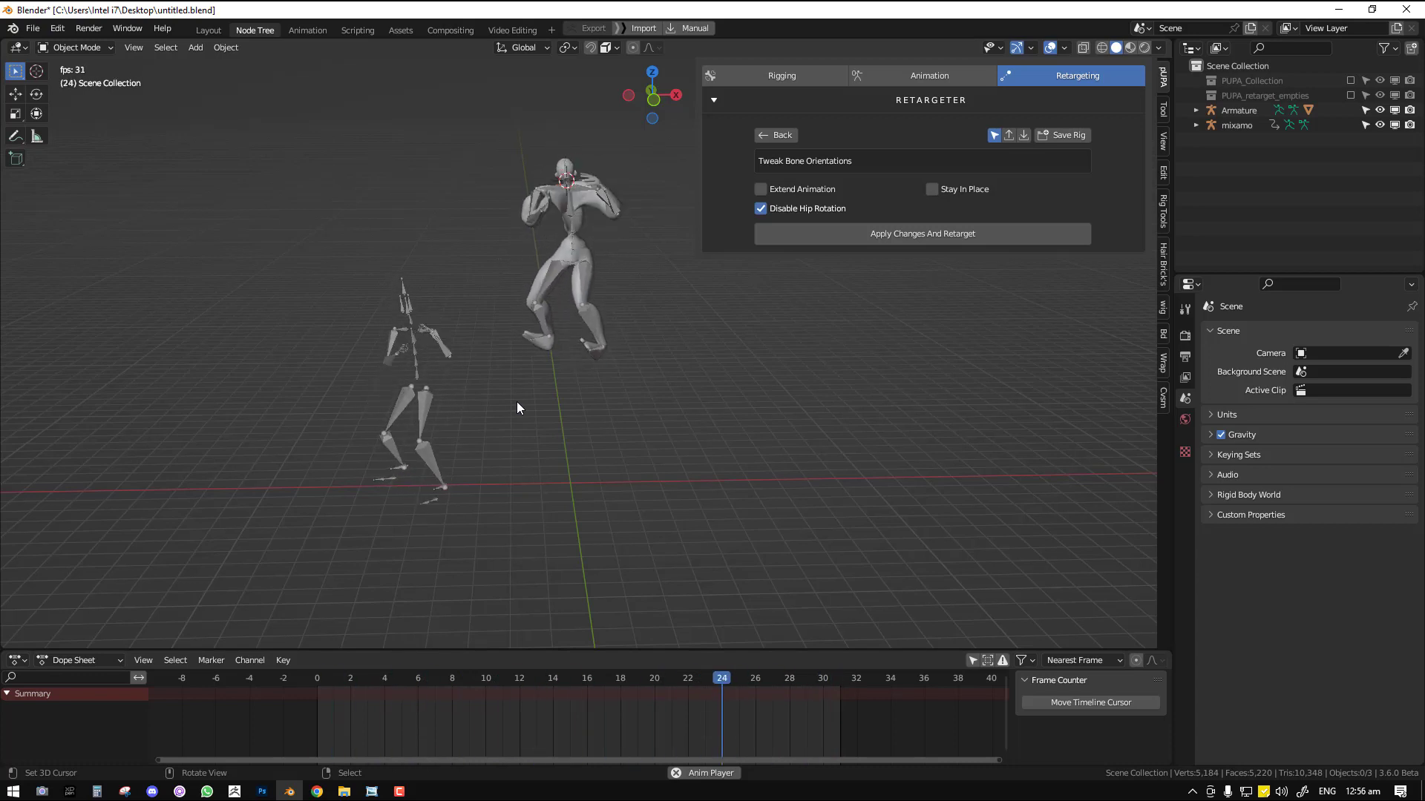
pyautogui.moveTo(546, 349); pyautogui.dragTo(398, 292, button='middle')
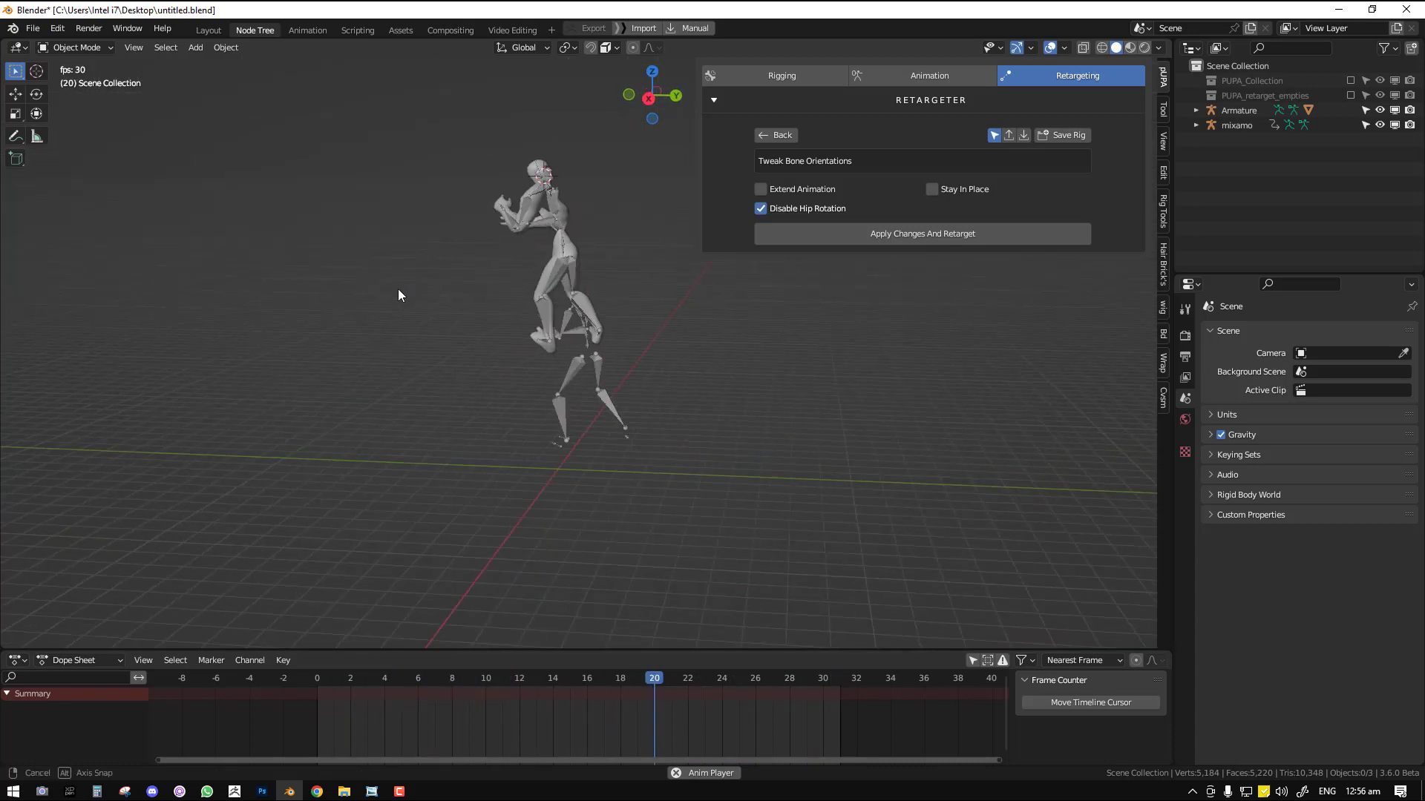
pyautogui.moveTo(506, 295); pyautogui.dragTo(651, 277, button='middle')
# - Select the character's armature and switch it to Pose Mode for tweaking bone orientations
pyautogui.rightClick(576, 264)
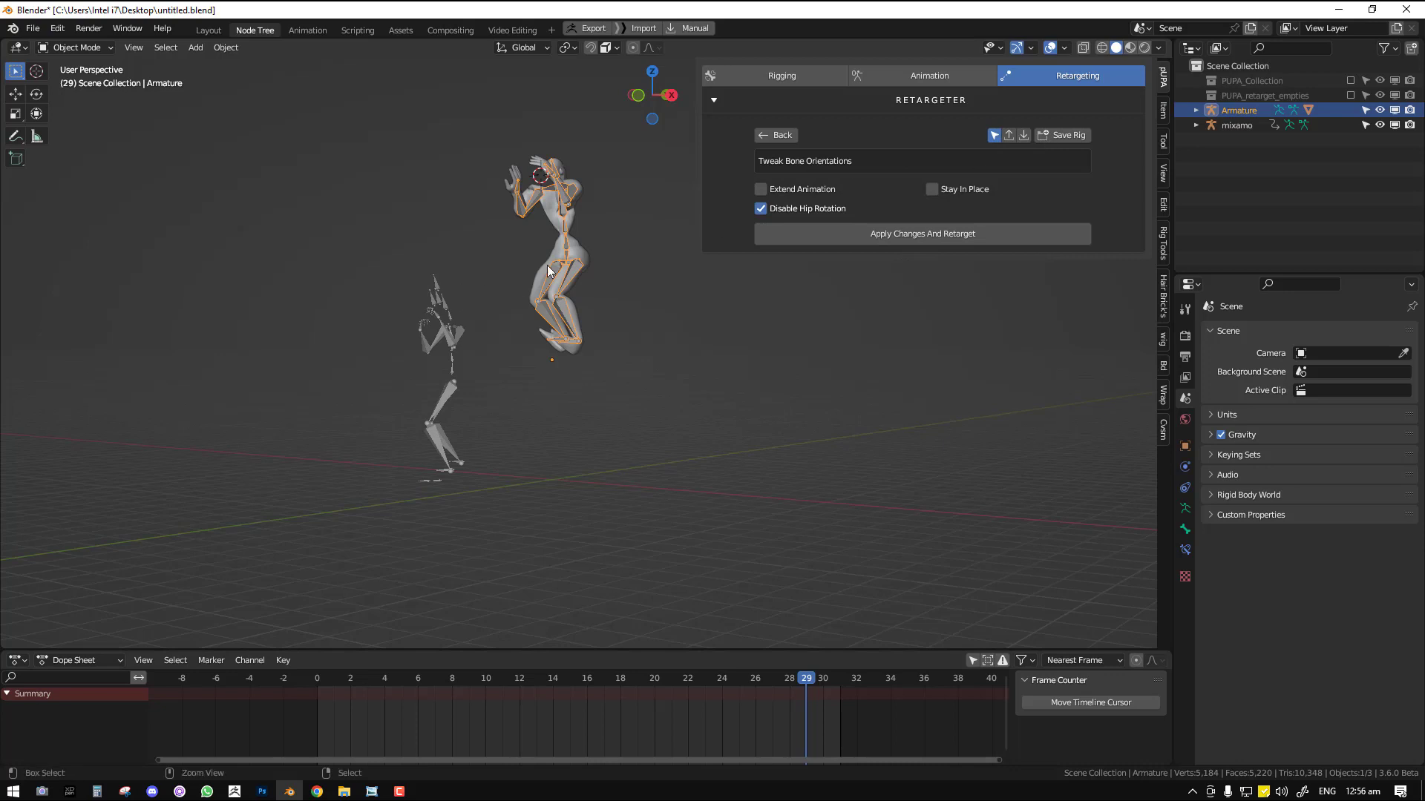
pyautogui.hotkey('ctrl', 'Tab')
pyautogui.moveTo(546, 265); pyautogui.dragTo(595, 331, button='middle')
pyautogui.rightClick(587, 266)
pyautogui.scroll(-3, 601, 255)
pyautogui.scroll(2, 598, 338)
# - Select the character's head bone and set its Y rotation tweak to 180°
pyautogui.rightClick(549, 231)
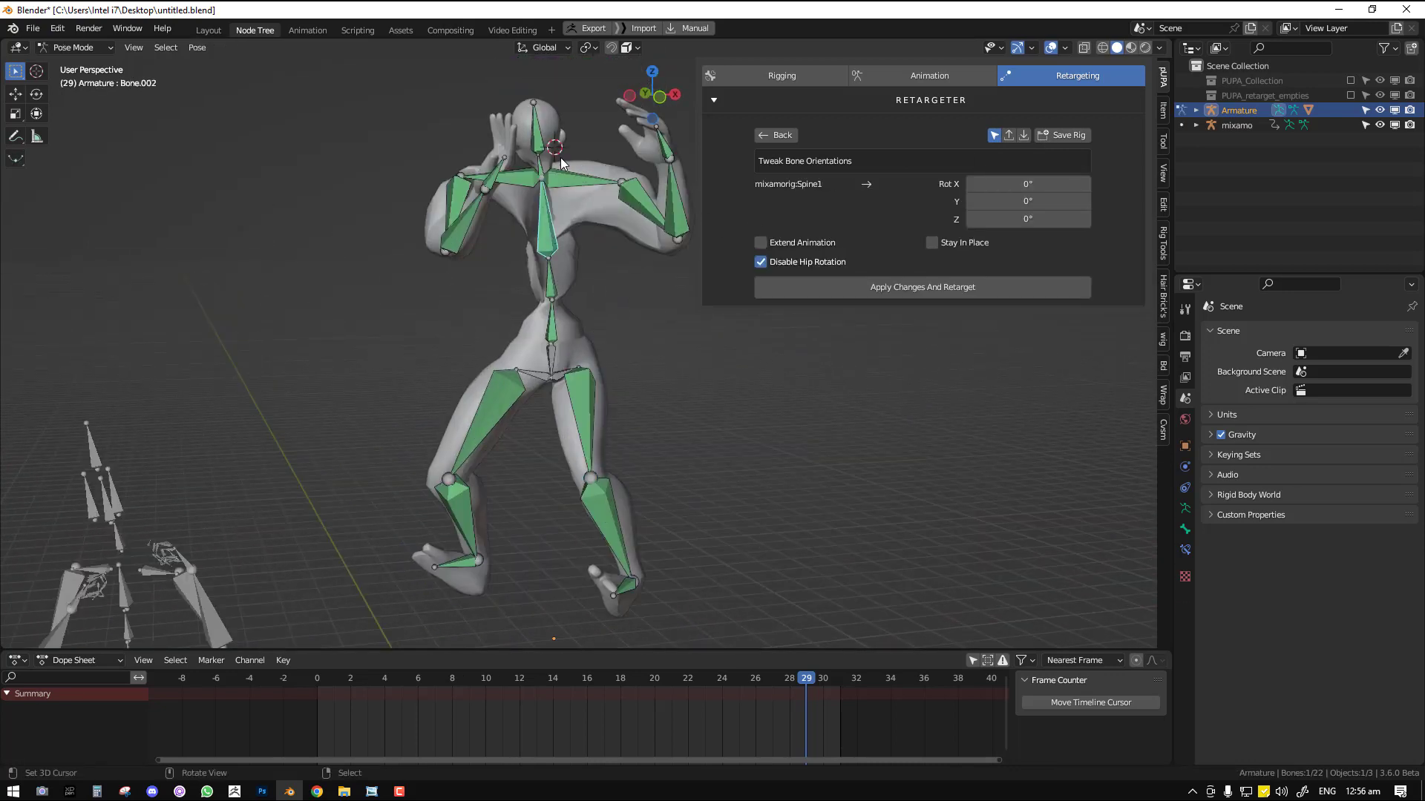
pyautogui.rightClick(542, 141)
pyautogui.click(1054, 201)
pyautogui.write('18')
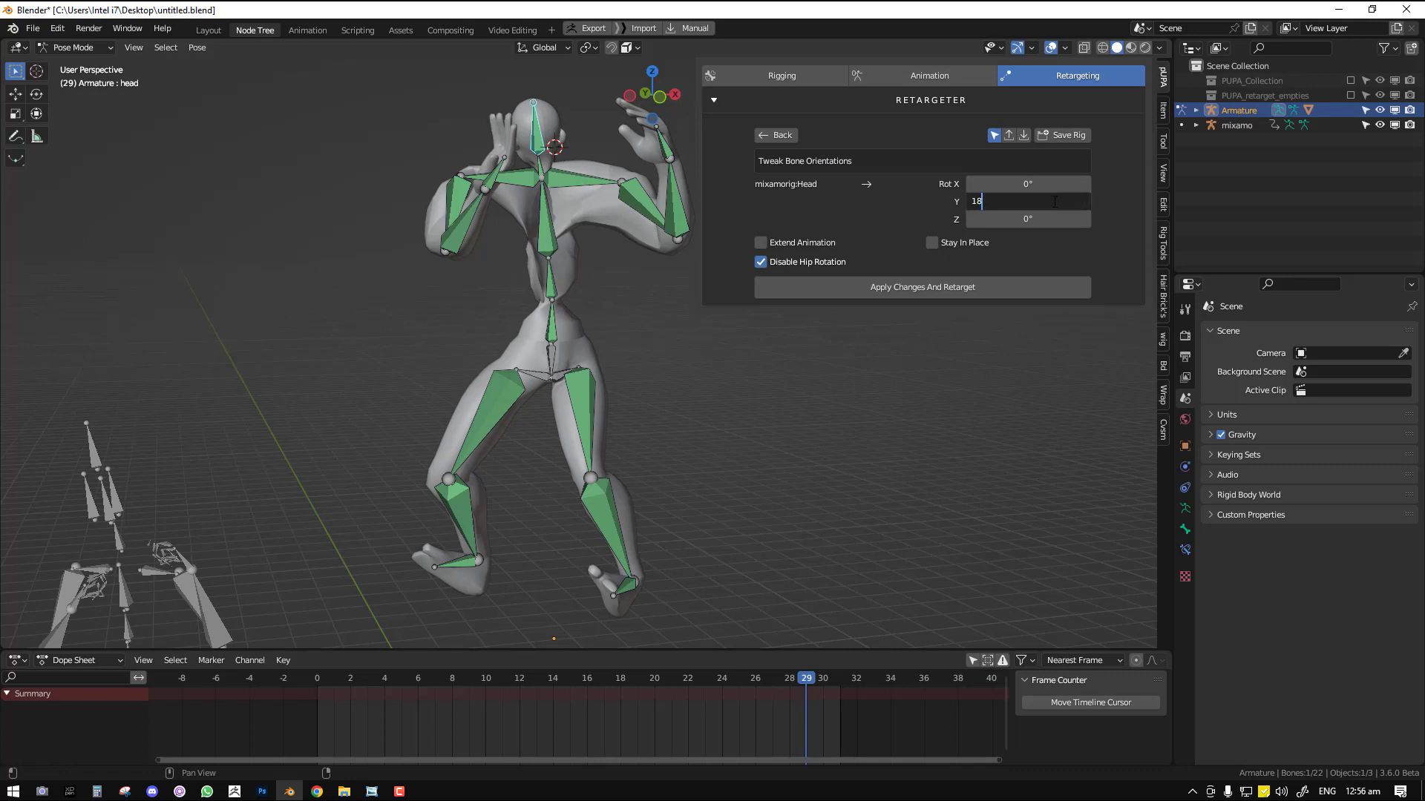
pyautogui.write('90')
pyautogui.press('BackSpace')
pyautogui.write('0')
pyautogui.press('Return')
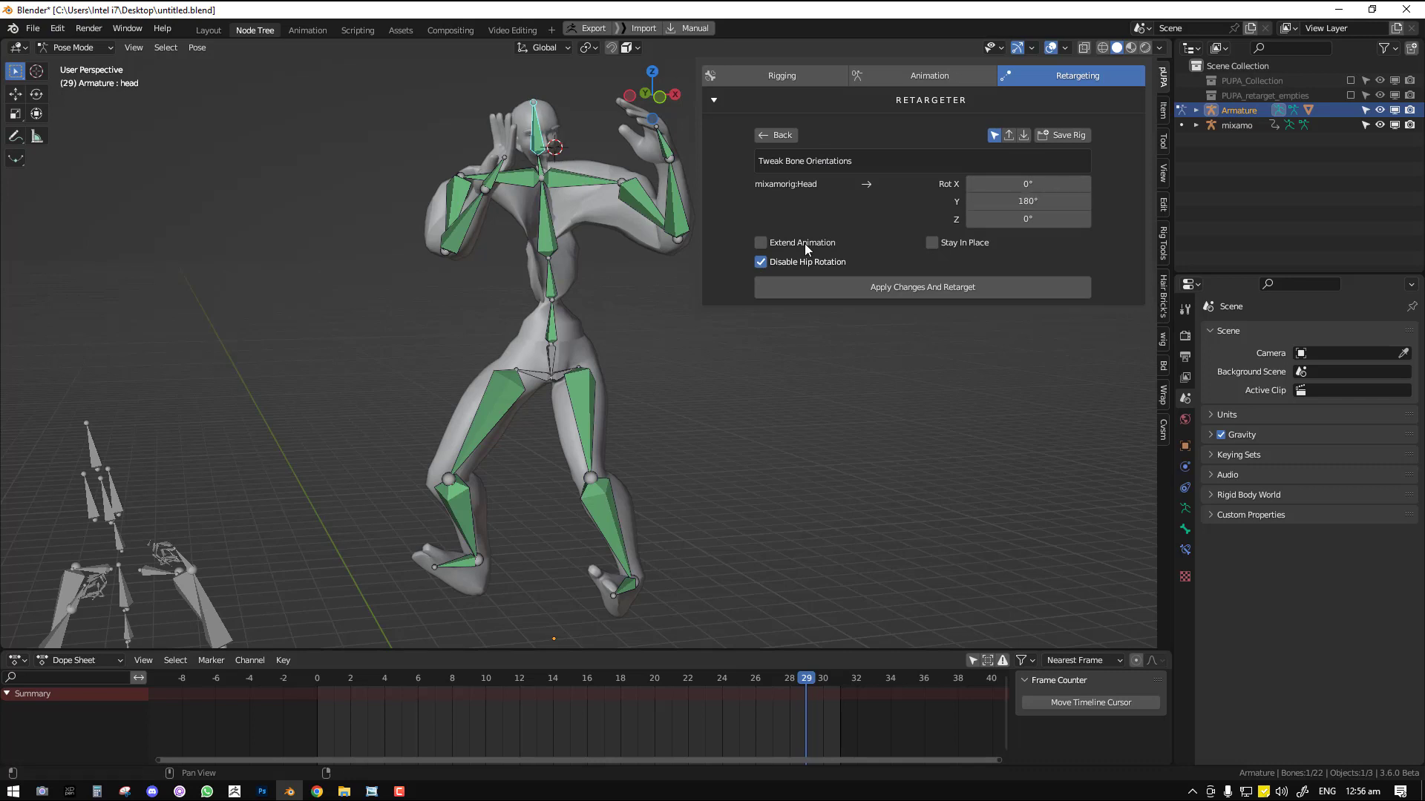
# - Select the character's upper spine bone, Bone.002, and set its Y rotation tweak to 180°
pyautogui.moveTo(639, 252); pyautogui.dragTo(546, 224, button='middle')
pyautogui.click(532, 205)
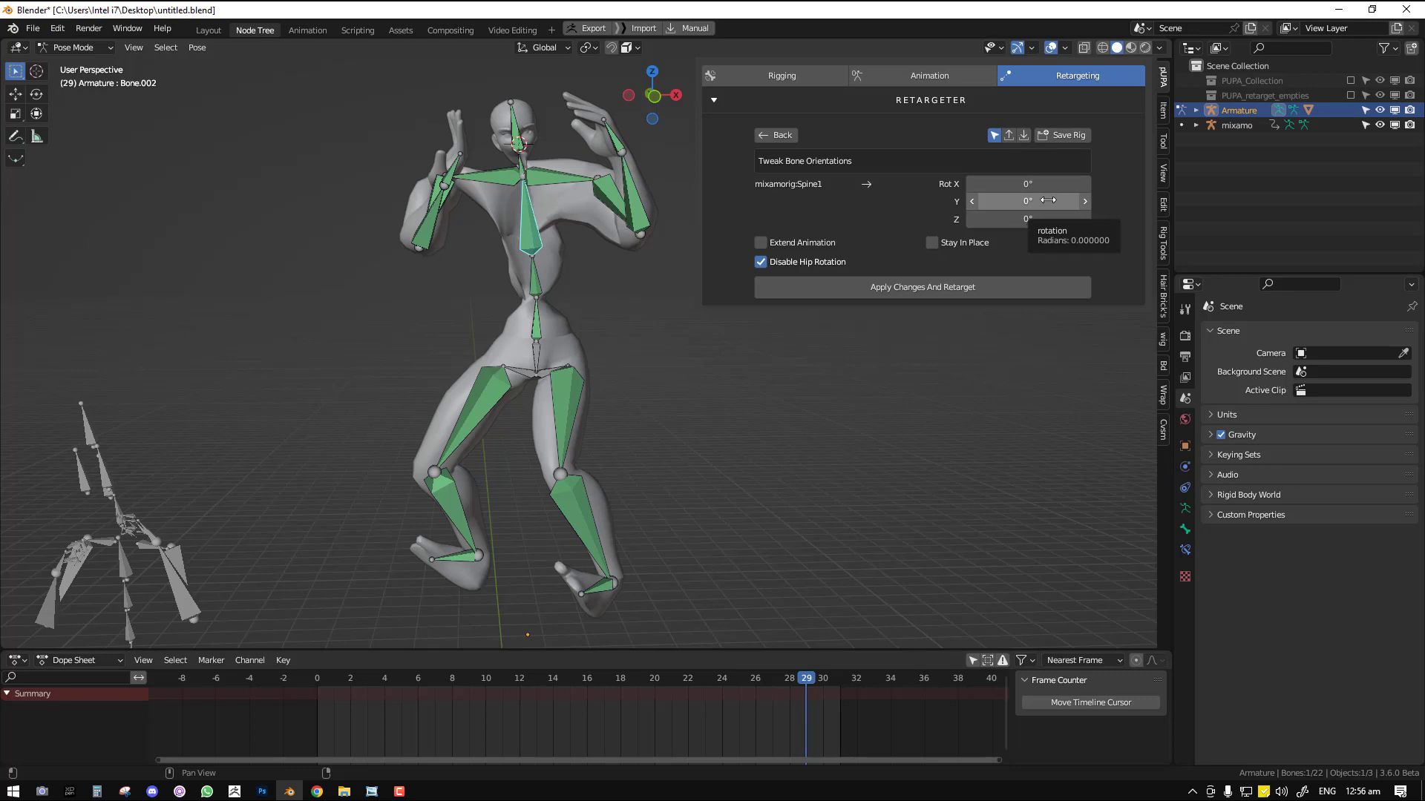
pyautogui.click(1047, 200)
pyautogui.write('180')
pyautogui.press('Return')
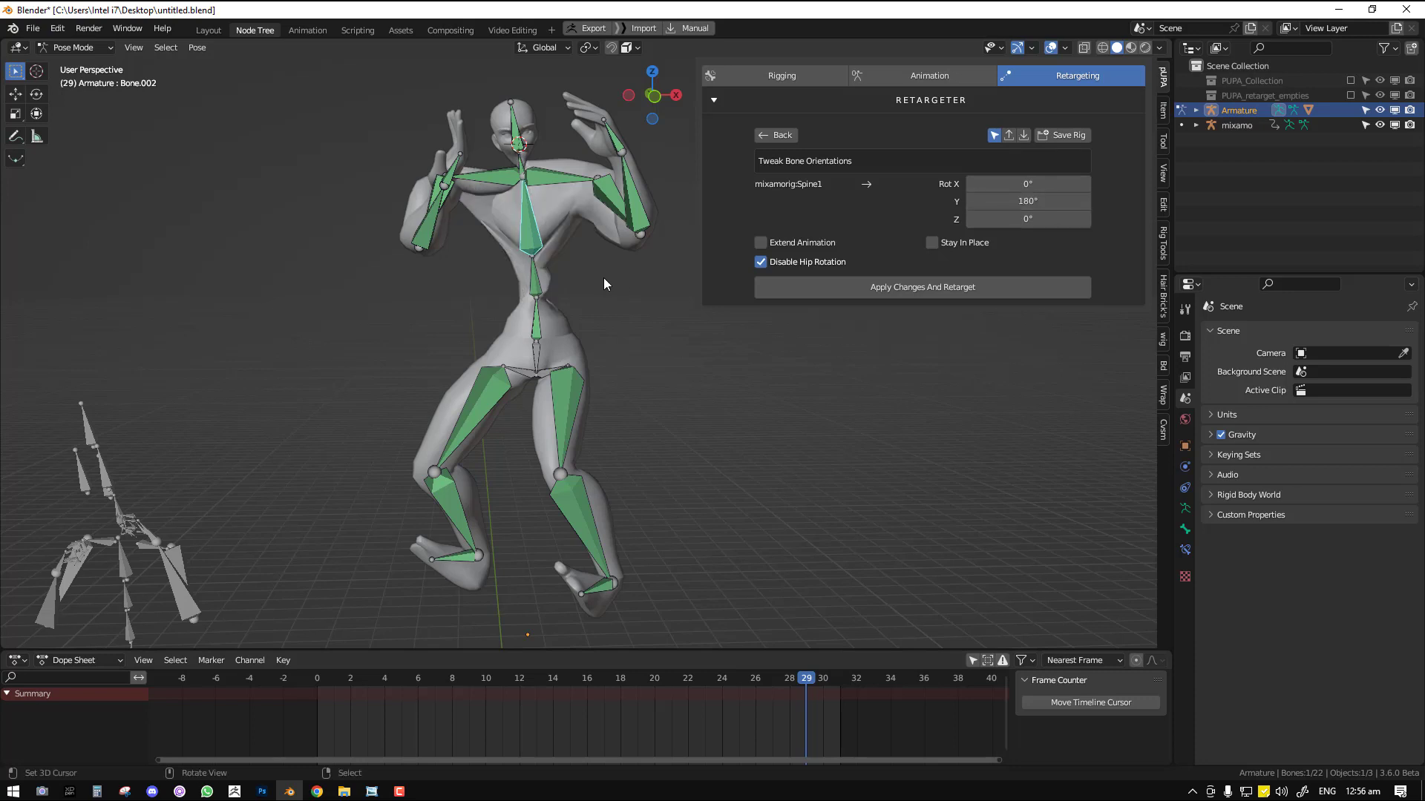
# - Select the character's left shoulder bone, try a Y rotation tweak of 190°, and adjust it to 30°
pyautogui.click(555, 185)
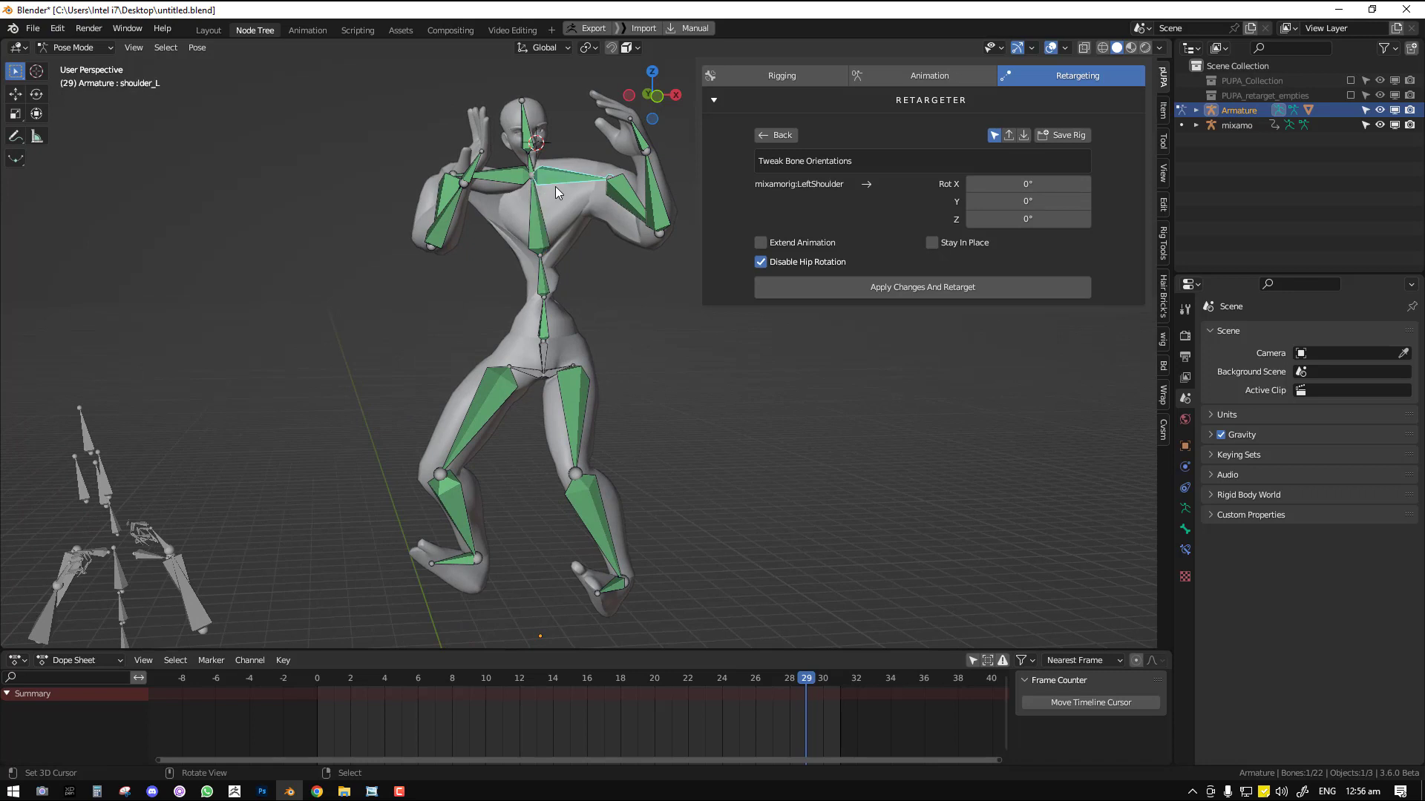
pyautogui.click(1047, 200)
pyautogui.write('190')
pyautogui.press('Return')
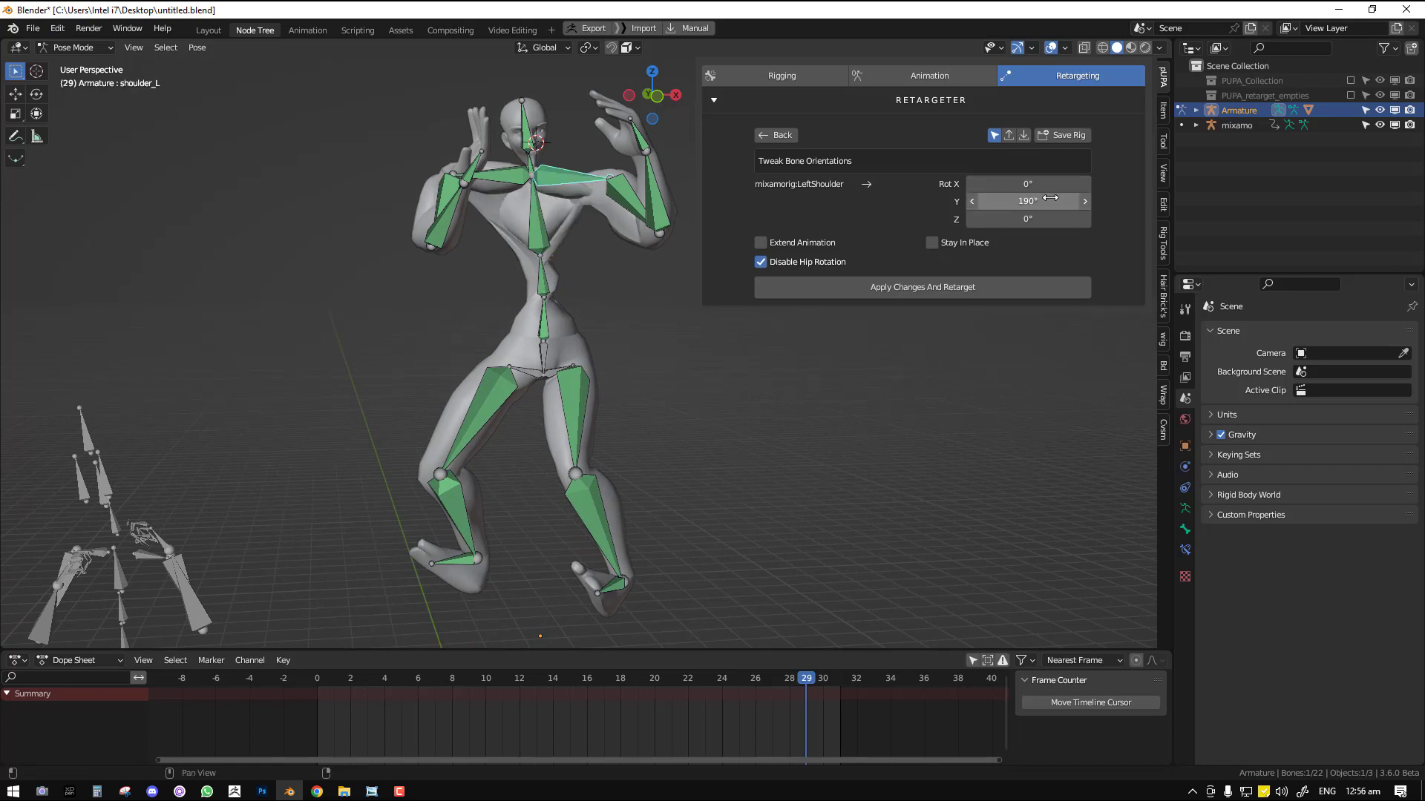
pyautogui.moveTo(1050, 197)
pyautogui.mouseDown()
pyautogui.moveTo(974, 201)
pyautogui.moveTo(1033, 198)
pyautogui.mouseUp()
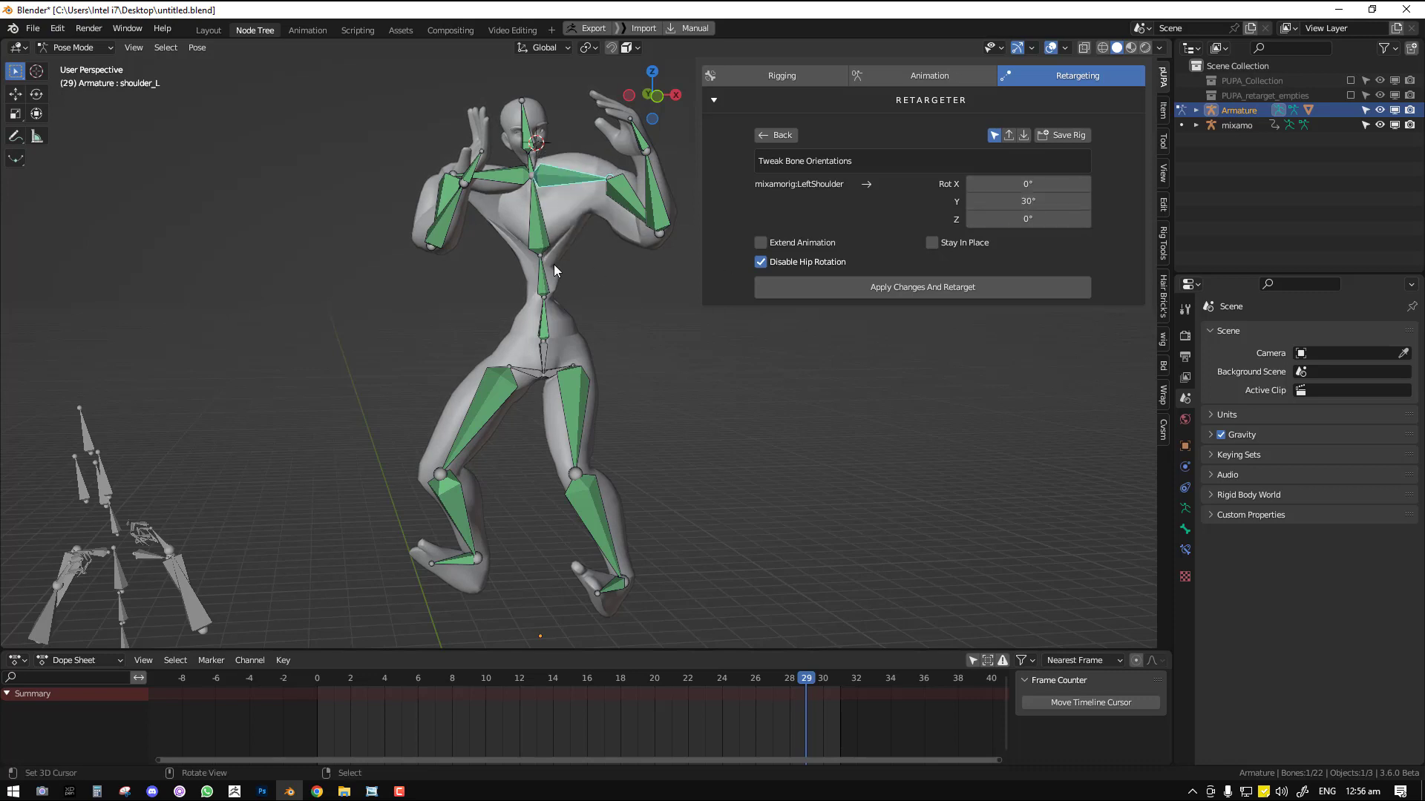
# - Select the character's right shoulder bone and set its Y rotation tweak to about -182°
pyautogui.click(498, 182)
pyautogui.click(543, 253)
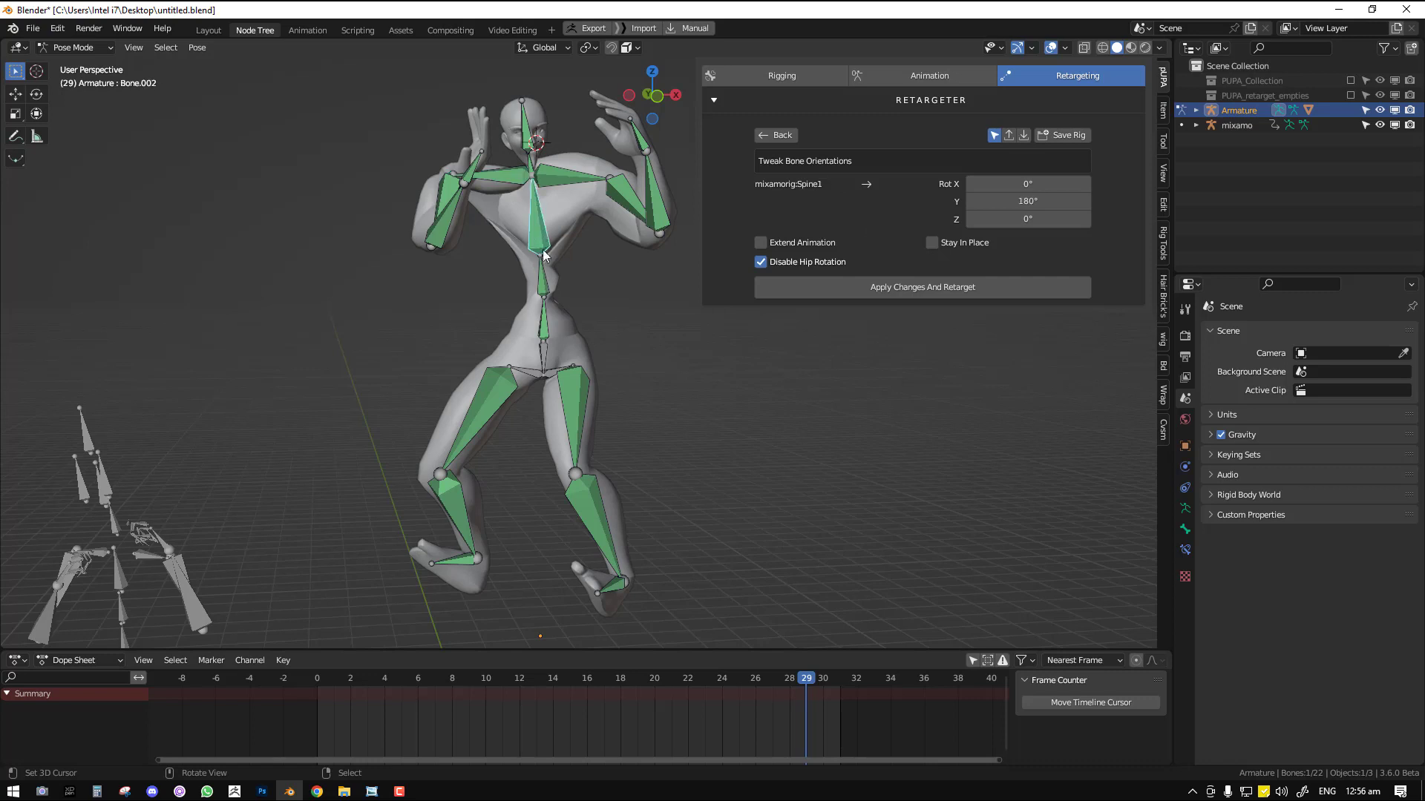
pyautogui.click(493, 178)
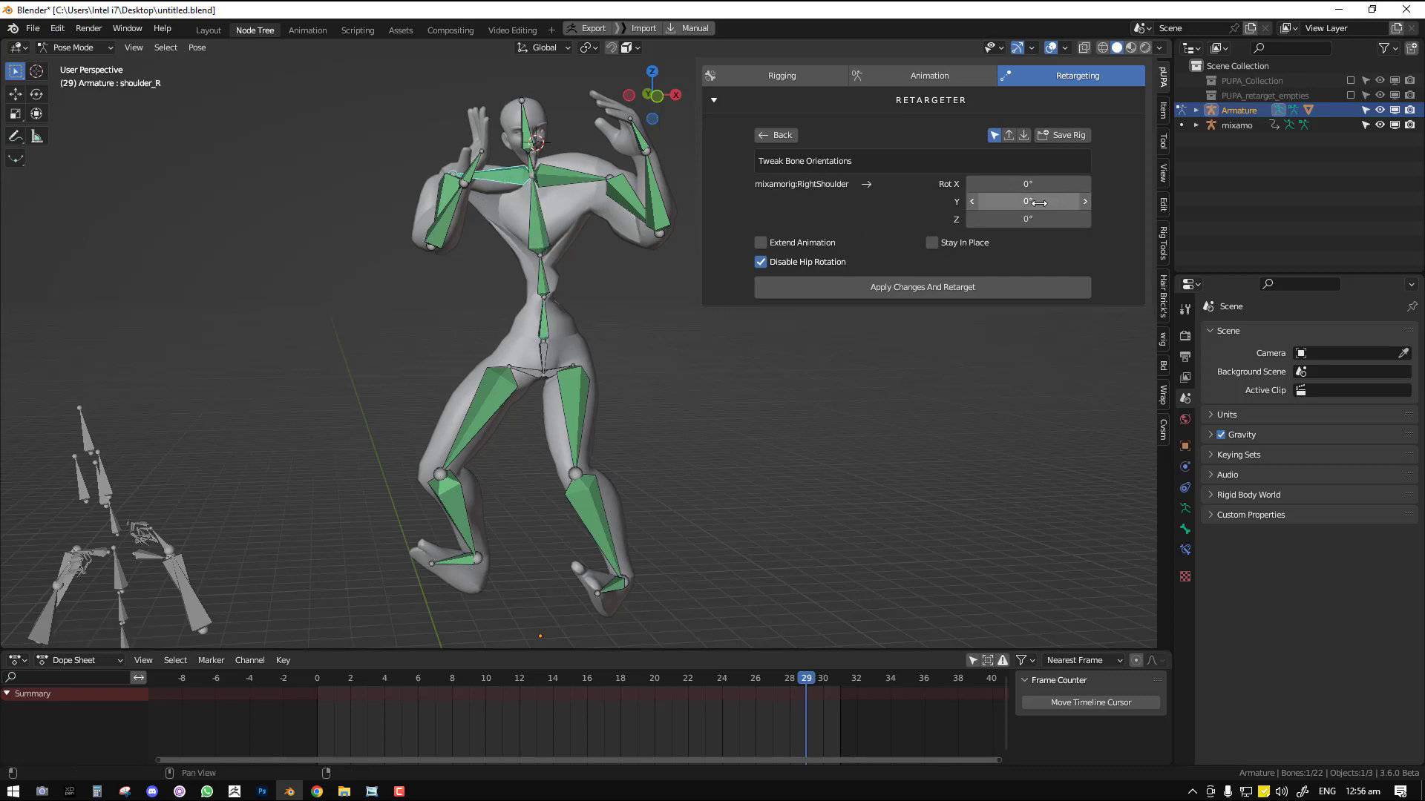
pyautogui.moveTo(1039, 202); pyautogui.dragTo(927, 202)
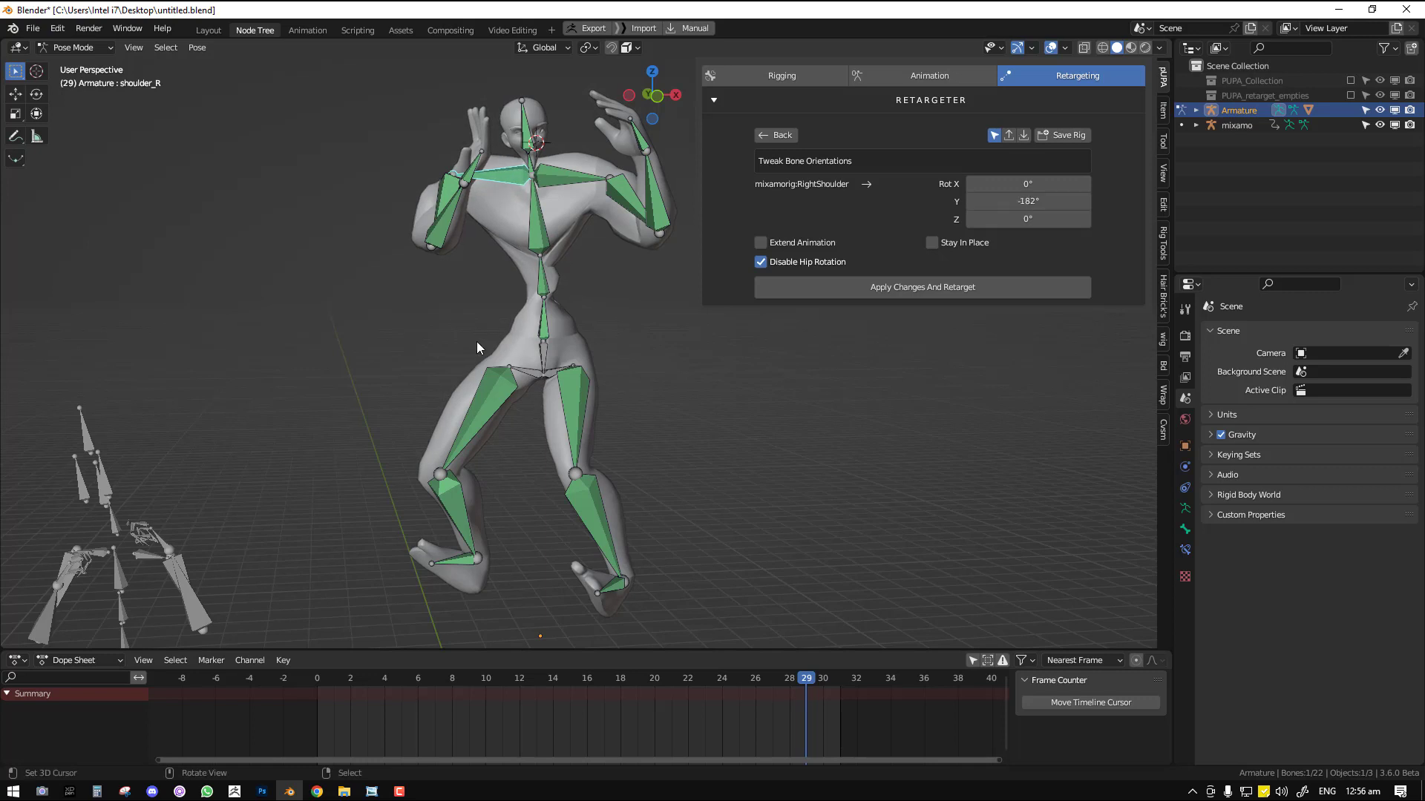
# - Select the lower spine bone, Bone.001, and set its Y rotation tweak to about 214°, keeping Disable Hip Rotation on
pyautogui.click(542, 280)
pyautogui.moveTo(542, 281); pyautogui.dragTo(563, 304, button='middle')
pyautogui.click(775, 264)
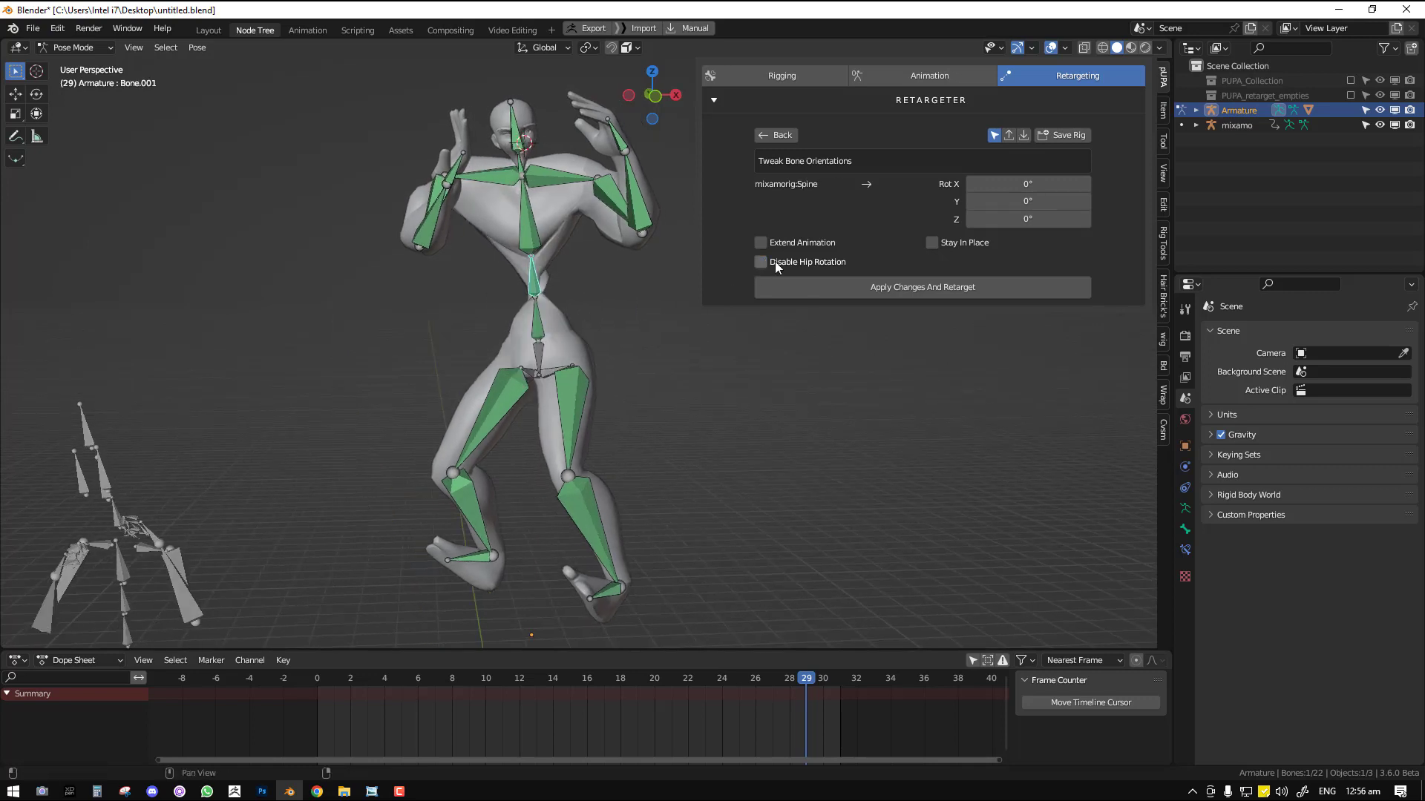
pyautogui.click(775, 261)
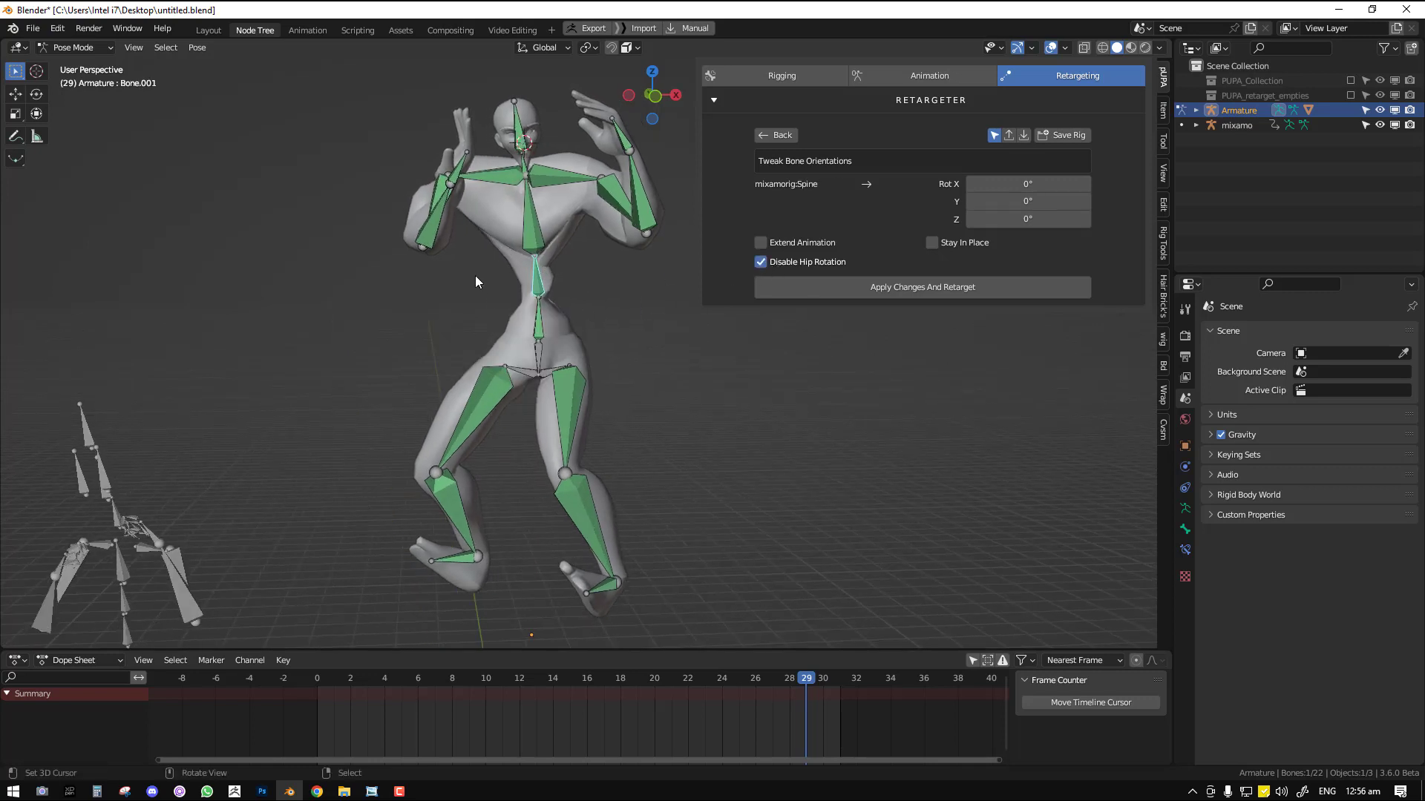
pyautogui.moveTo(1031, 201); pyautogui.dragTo(1120, 201)
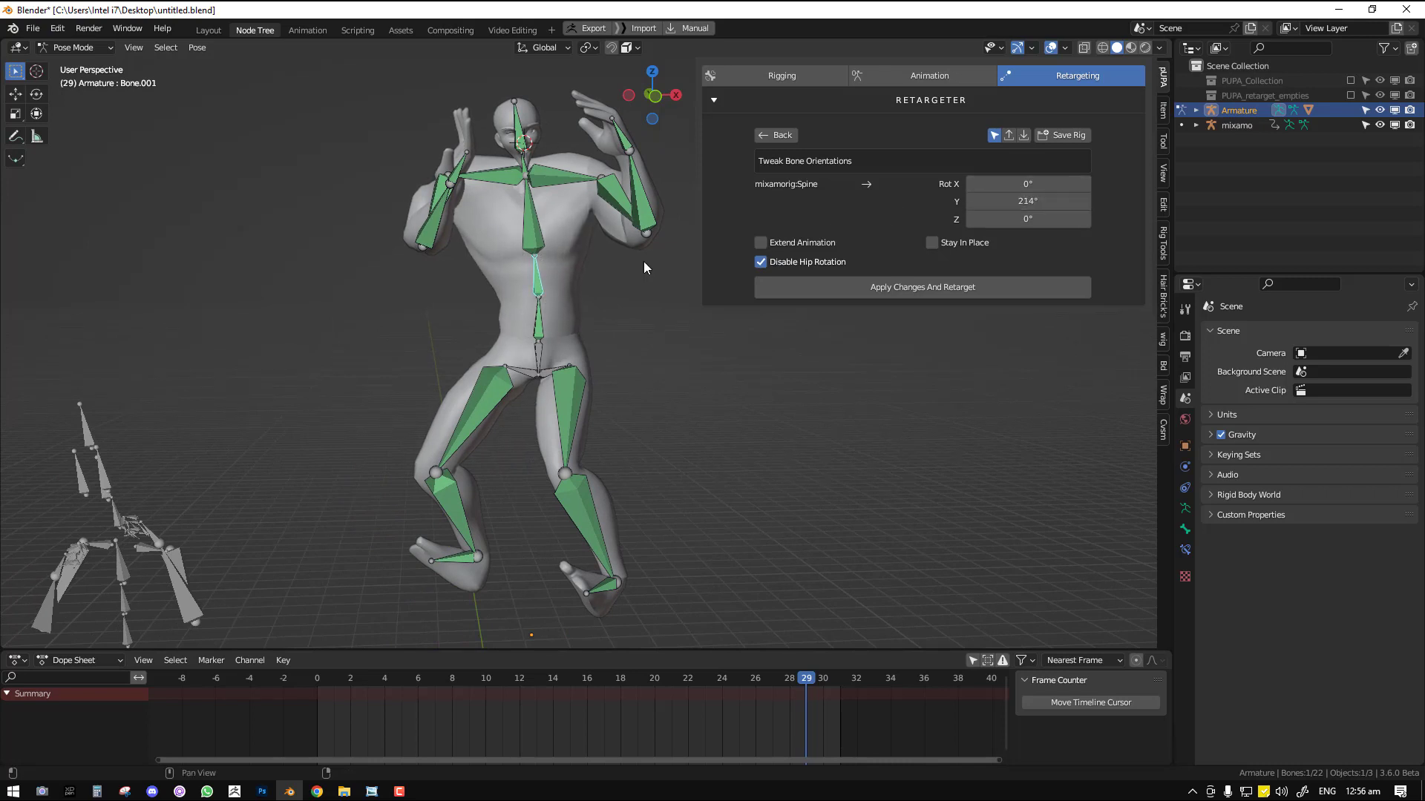
# - Start saving the rig as a target preset and name it "Tut mix_custom rig"
pyautogui.moveTo(549, 348)
pyautogui.mouseDown(button='middle')
pyautogui.moveTo(568, 342)
pyautogui.moveTo(537, 345)
pyautogui.moveTo(563, 332)
pyautogui.moveTo(651, 340)
pyautogui.moveTo(539, 350)
pyautogui.moveTo(552, 345)
pyautogui.mouseUp(button='middle')
pyautogui.scroll(-3, 563, 333)
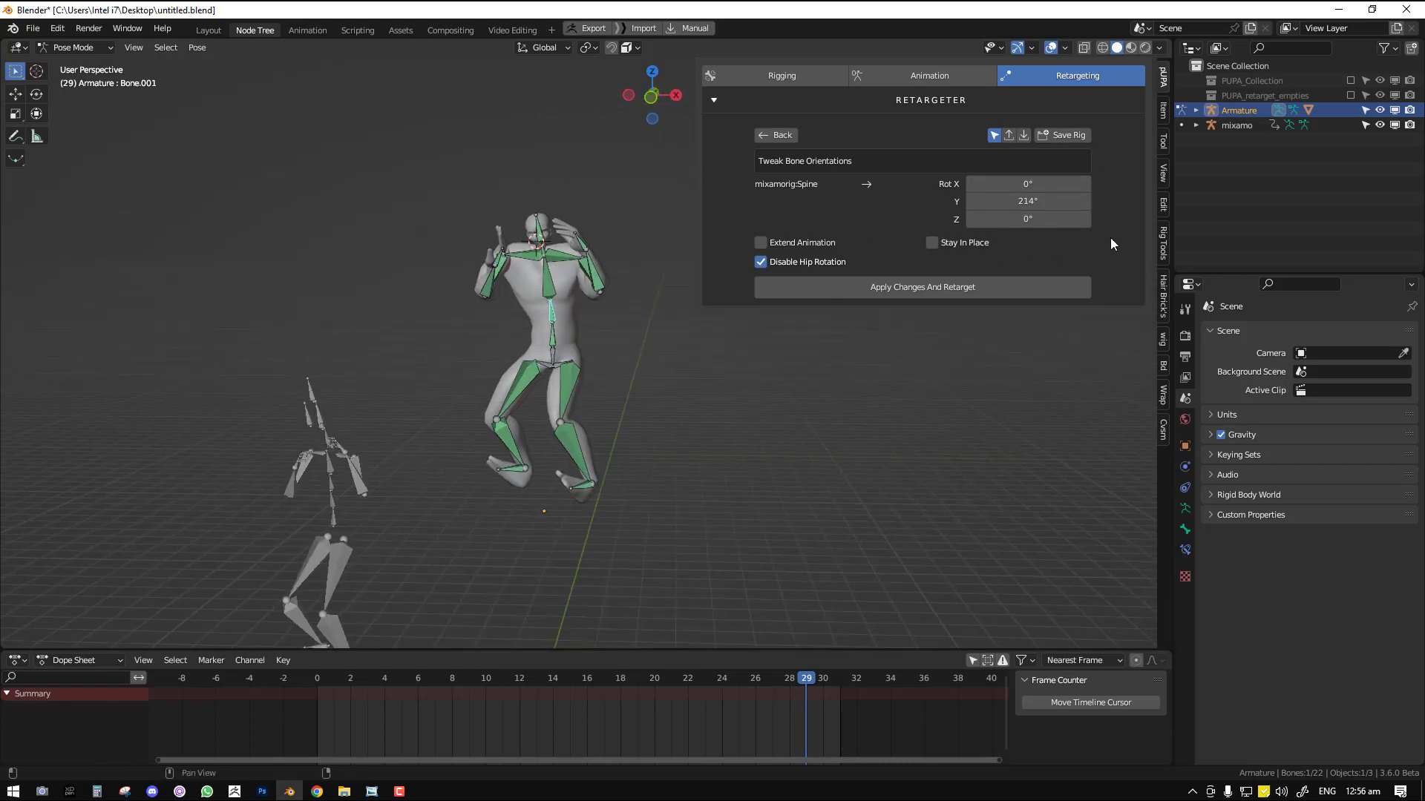
pyautogui.click(1051, 135)
pyautogui.moveTo(986, 154); pyautogui.dragTo(683, 227)
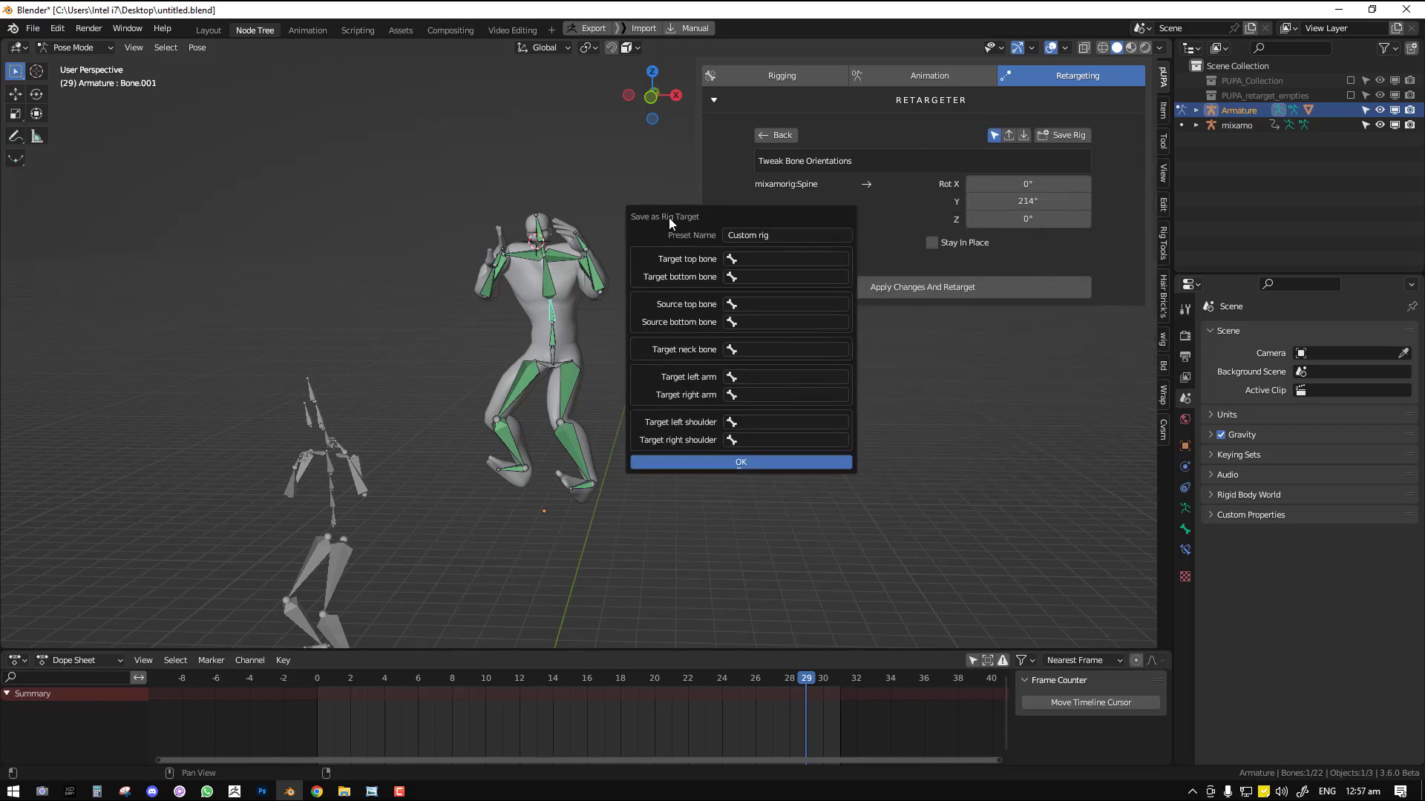
pyautogui.click(807, 234)
pyautogui.write('Tut')
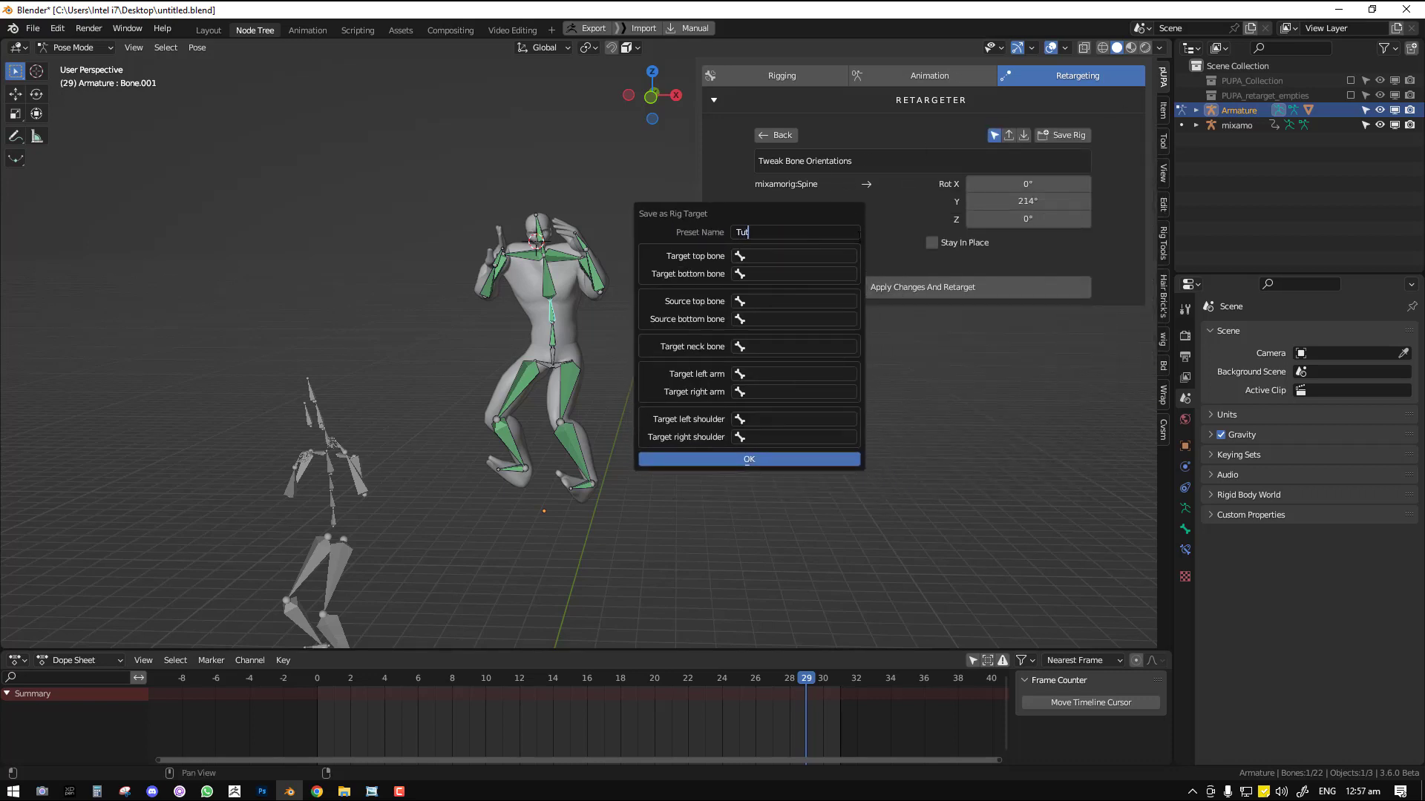
pyautogui.write(' mix_custom rig')
# - Set the preset's target top bone to head and its target bottom bone to foot_l
pyautogui.click(768, 257)
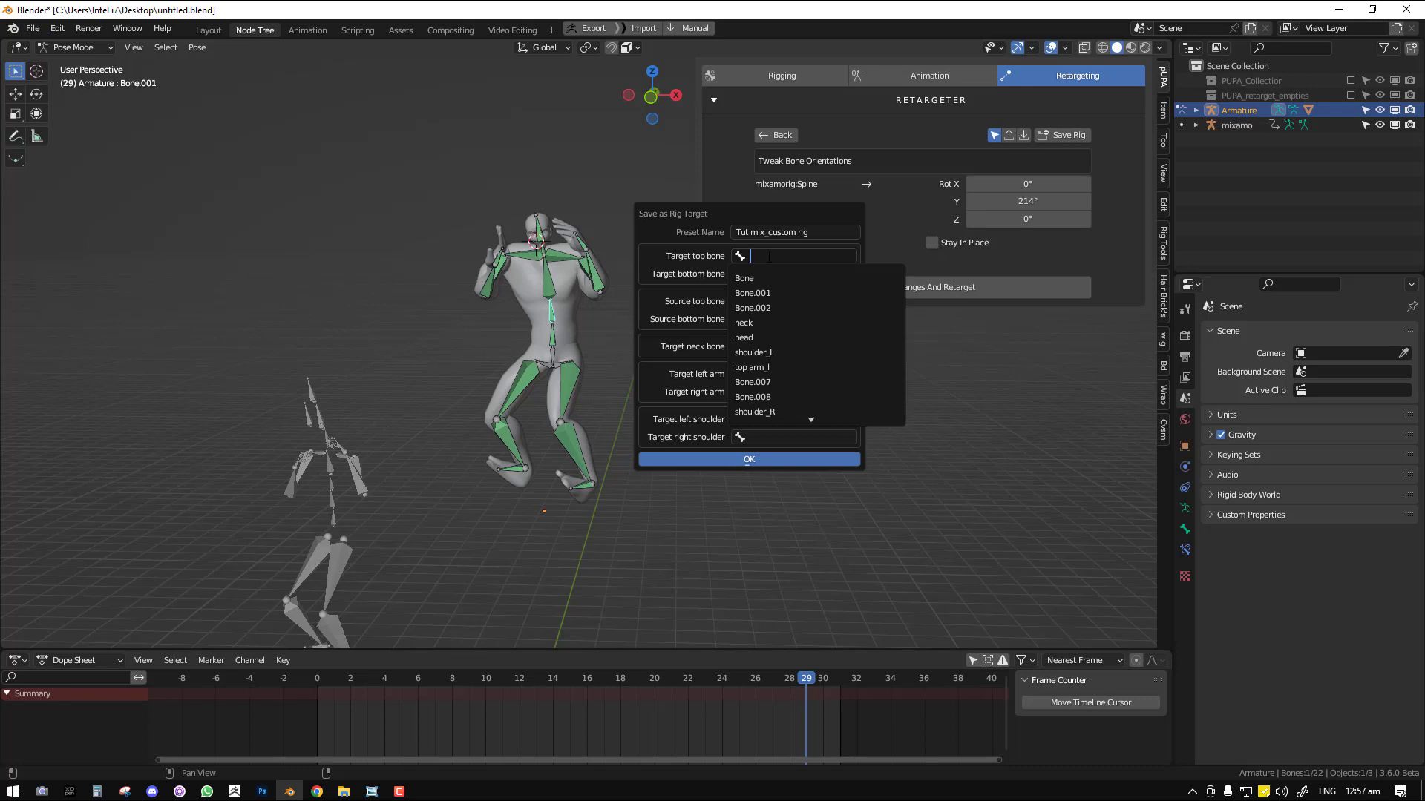
pyautogui.write('head')
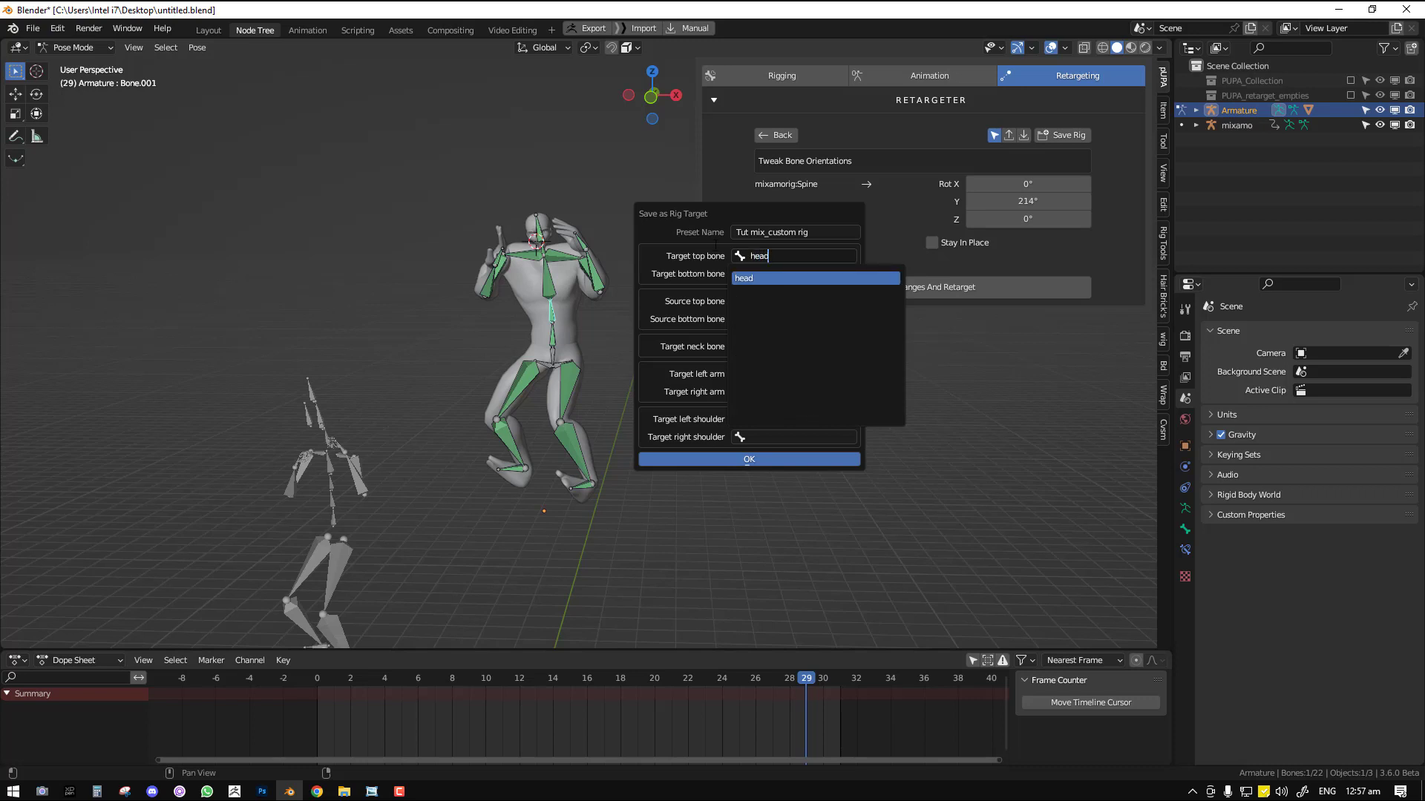
pyautogui.click(740, 279)
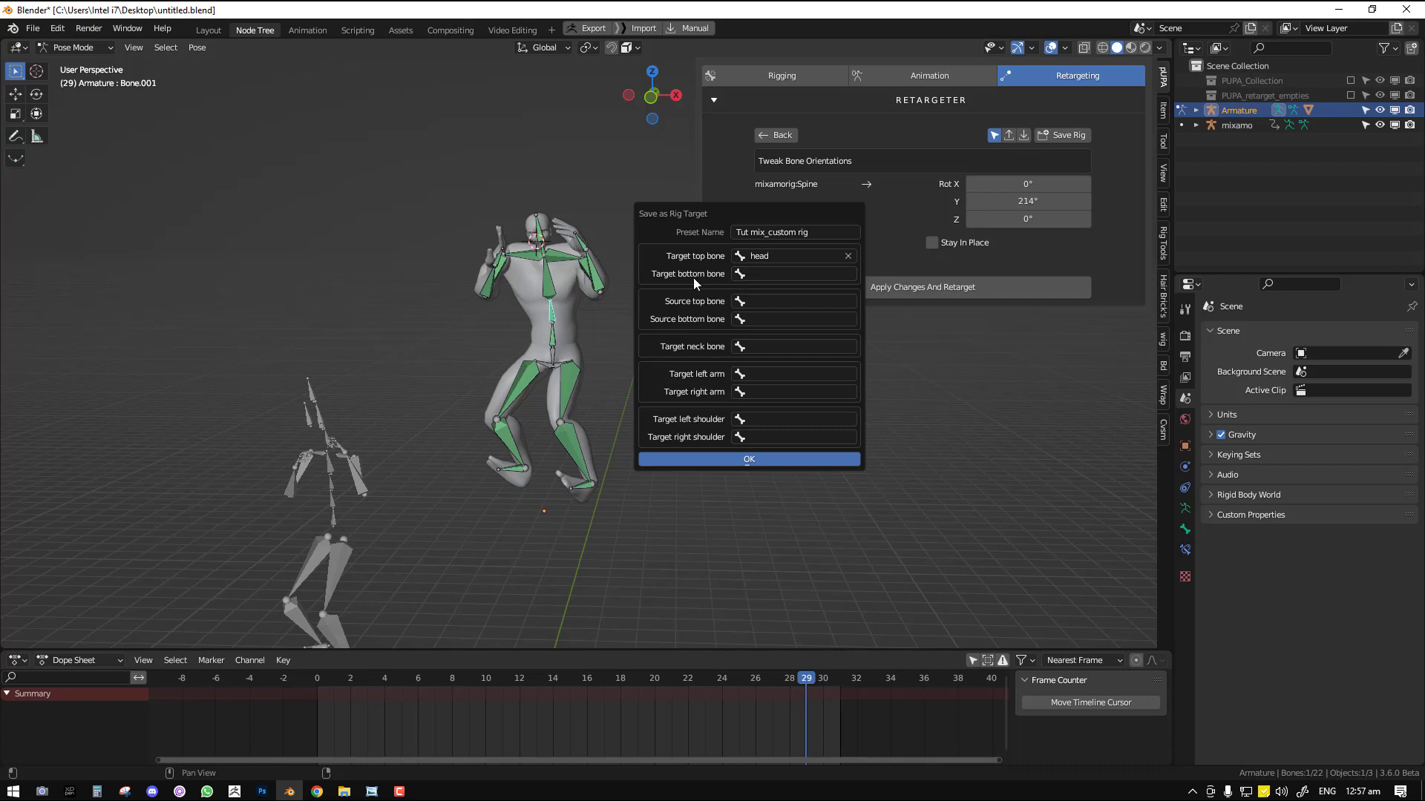
pyautogui.click(794, 271)
pyautogui.write('l')
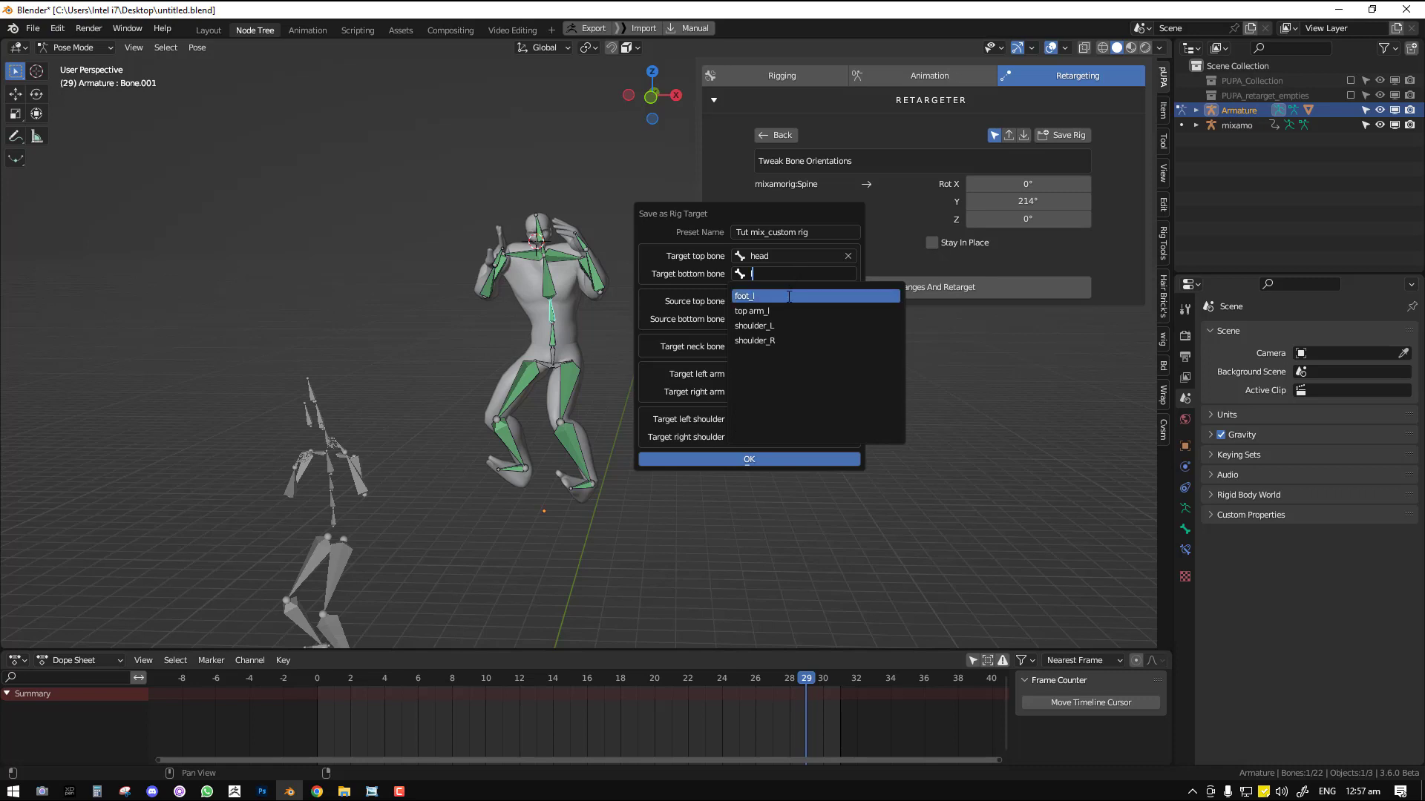
pyautogui.click(789, 296)
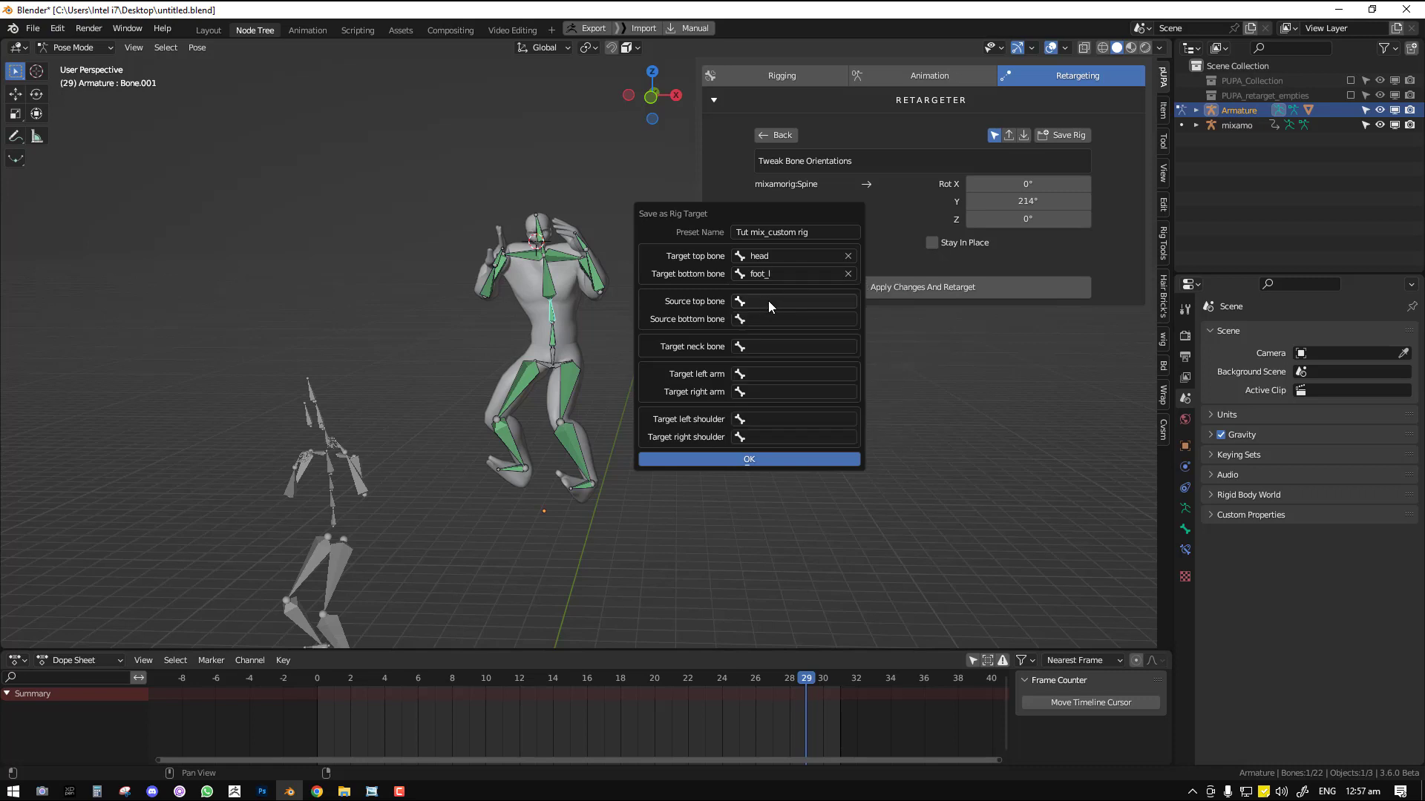
pyautogui.click(769, 300)
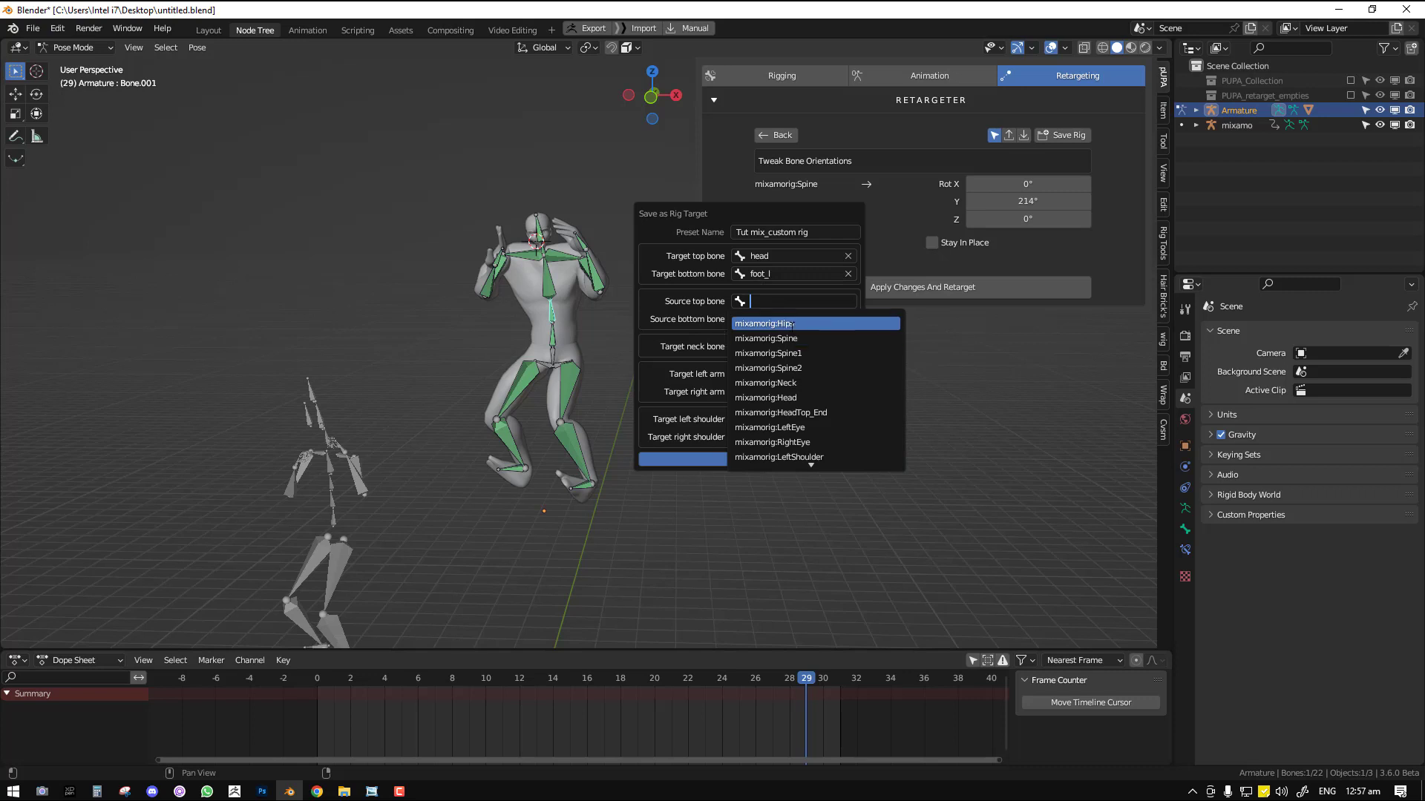
pyautogui.write('head')
pyautogui.press('BackSpace')
pyautogui.press('BackSpace')
pyautogui.press('BackSpace')
pyautogui.press('BackSpace')
pyautogui.press('Return')
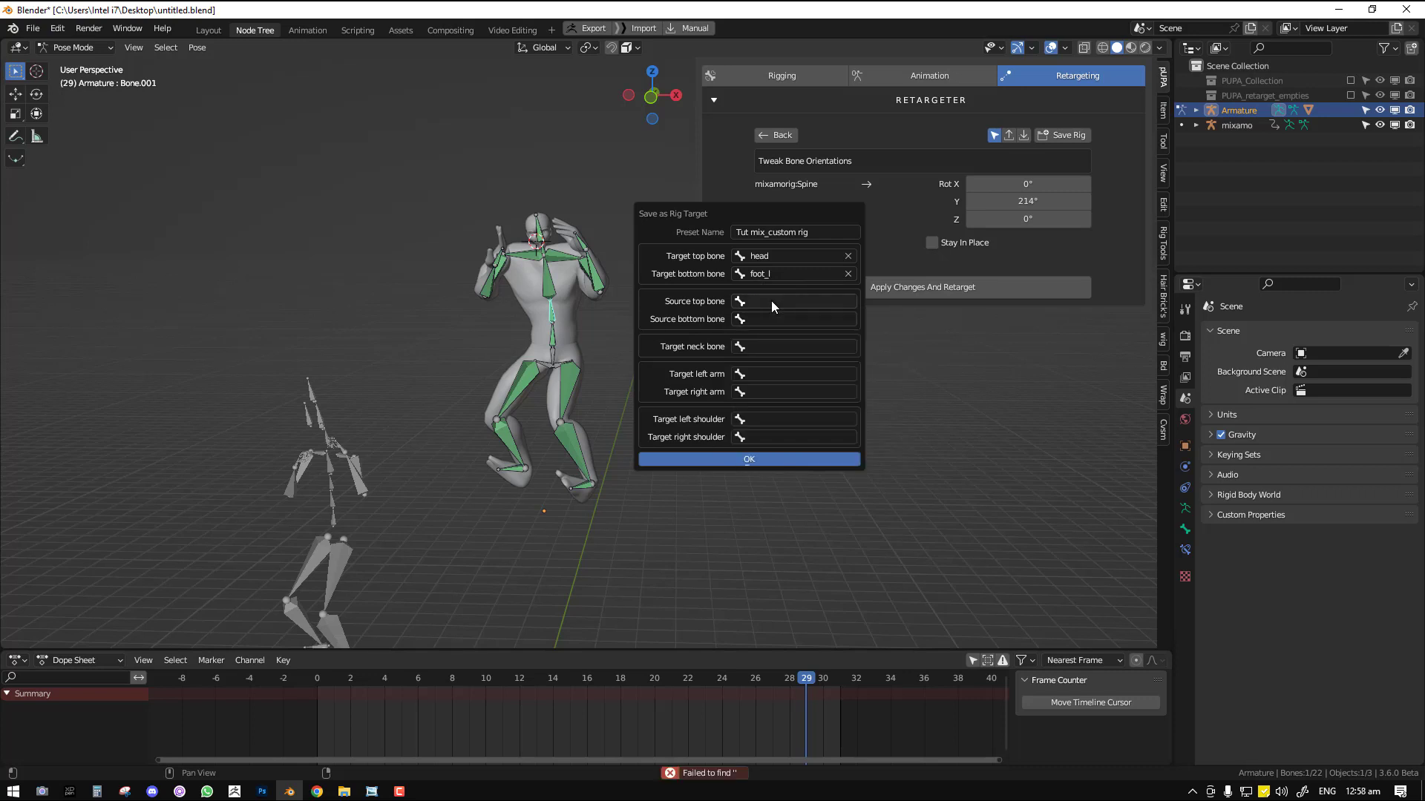
# - Set the preset's source top bone to mixamorig:Head and its source bottom bone to mixamorig:LeftFoot
pyautogui.click(772, 301)
pyautogui.write('head')
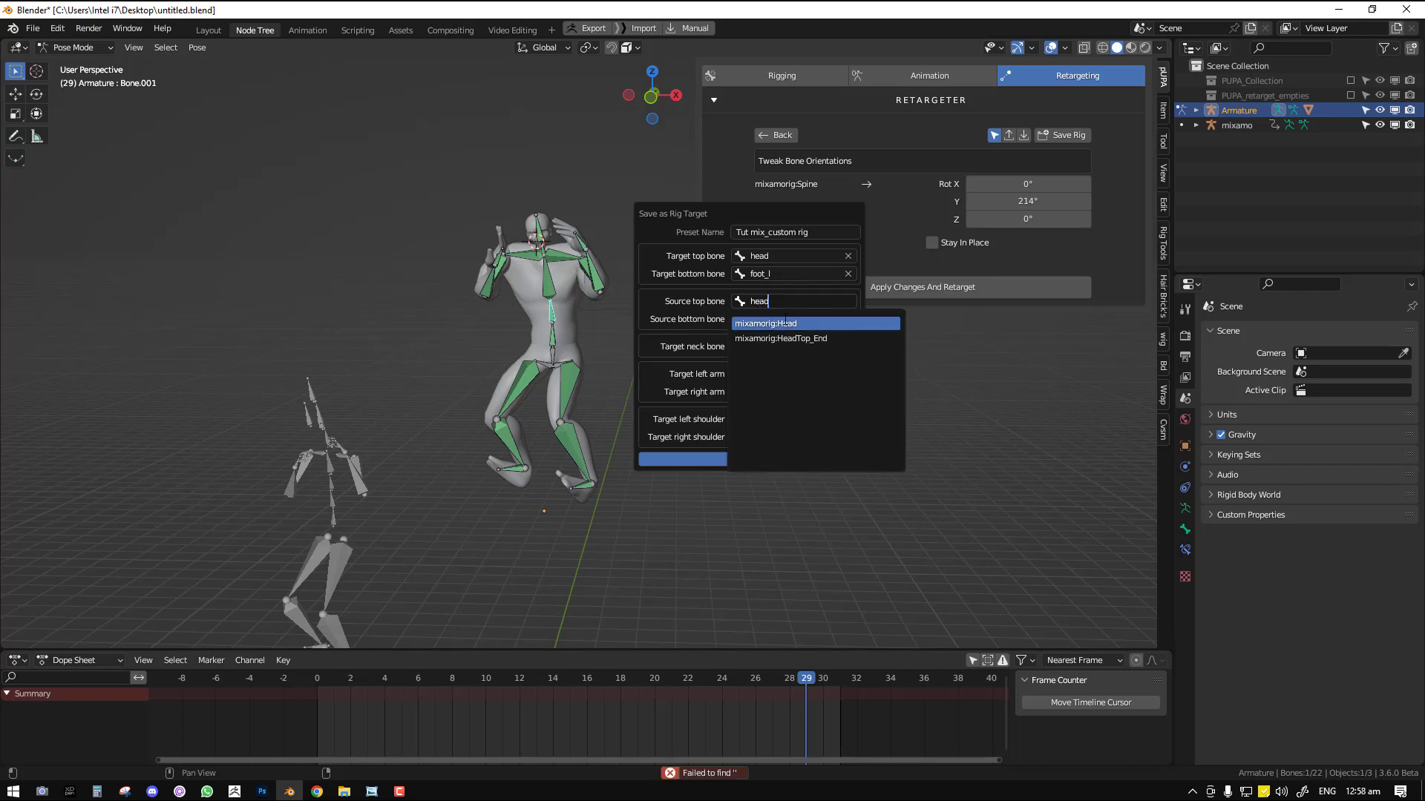
pyautogui.press('Return')
pyautogui.click(785, 319)
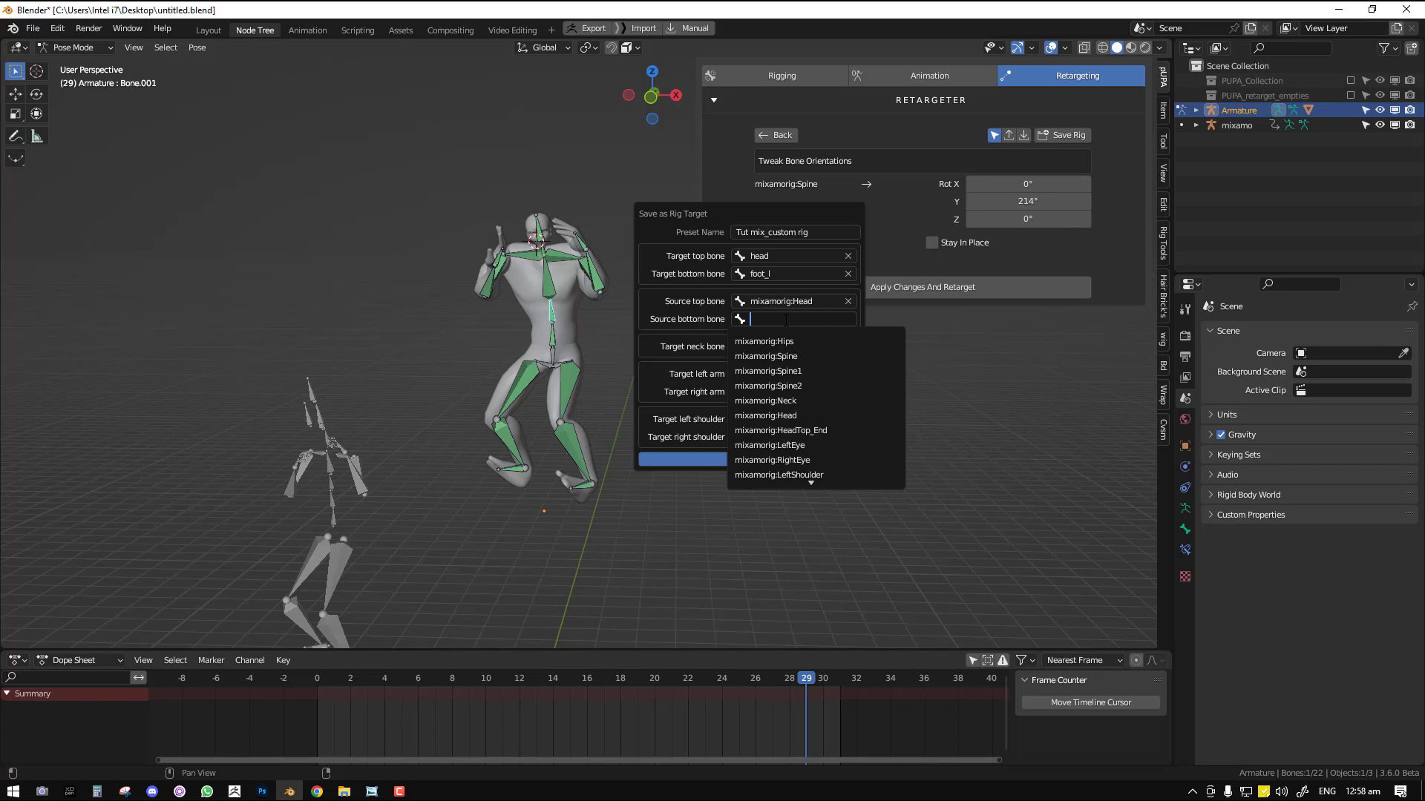
pyautogui.write('foot')
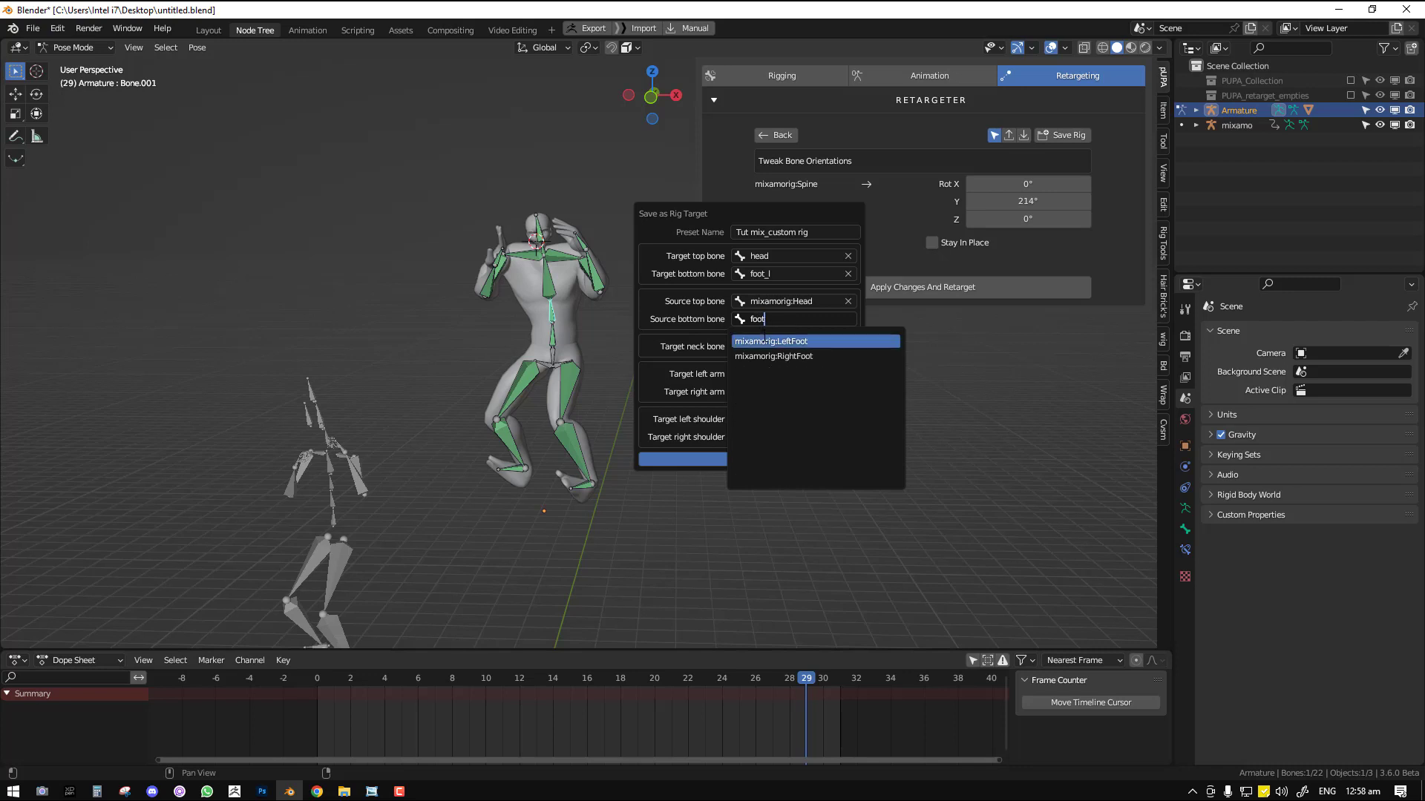
pyautogui.click(792, 341)
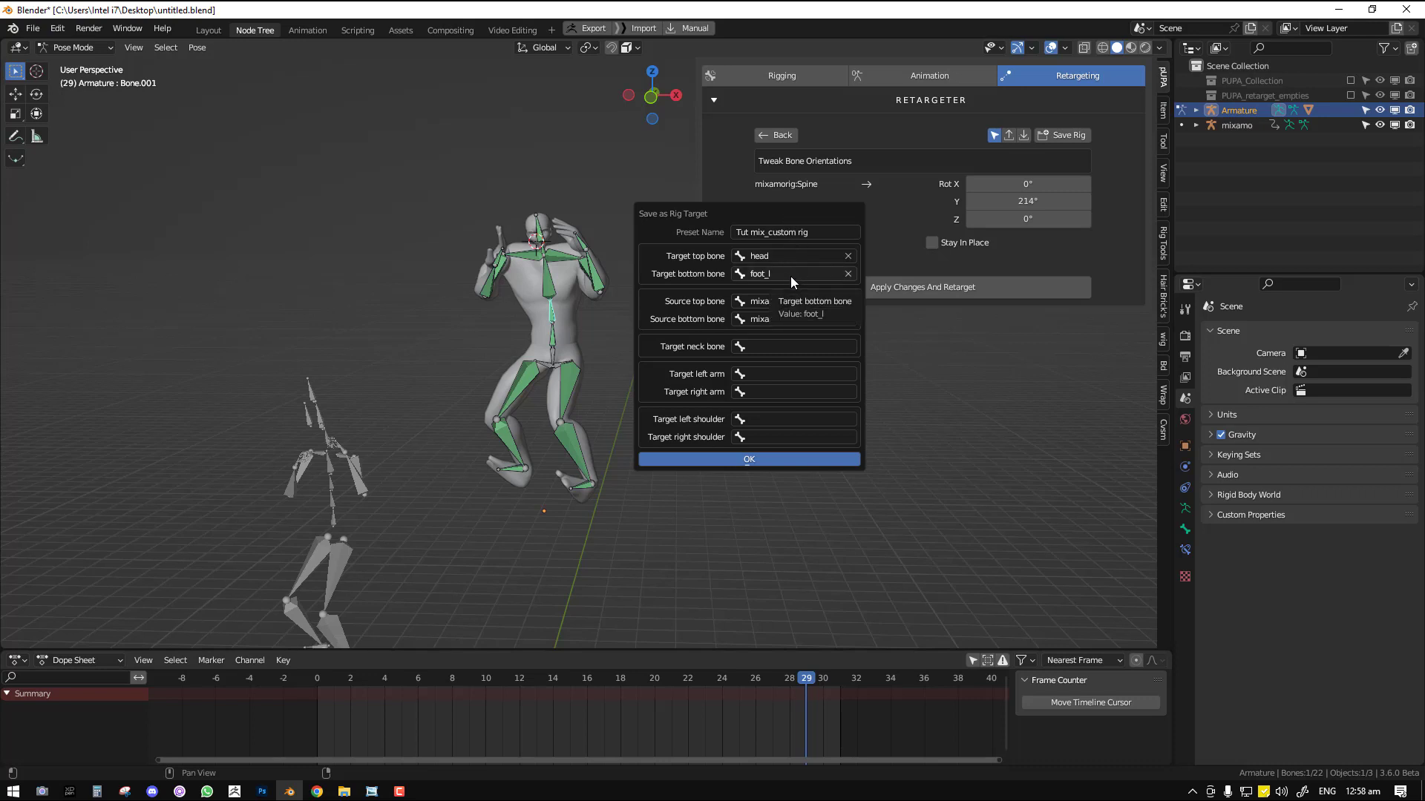
# - Set the preset's target neck bone to neck
pyautogui.click(782, 346)
pyautogui.write('neck')
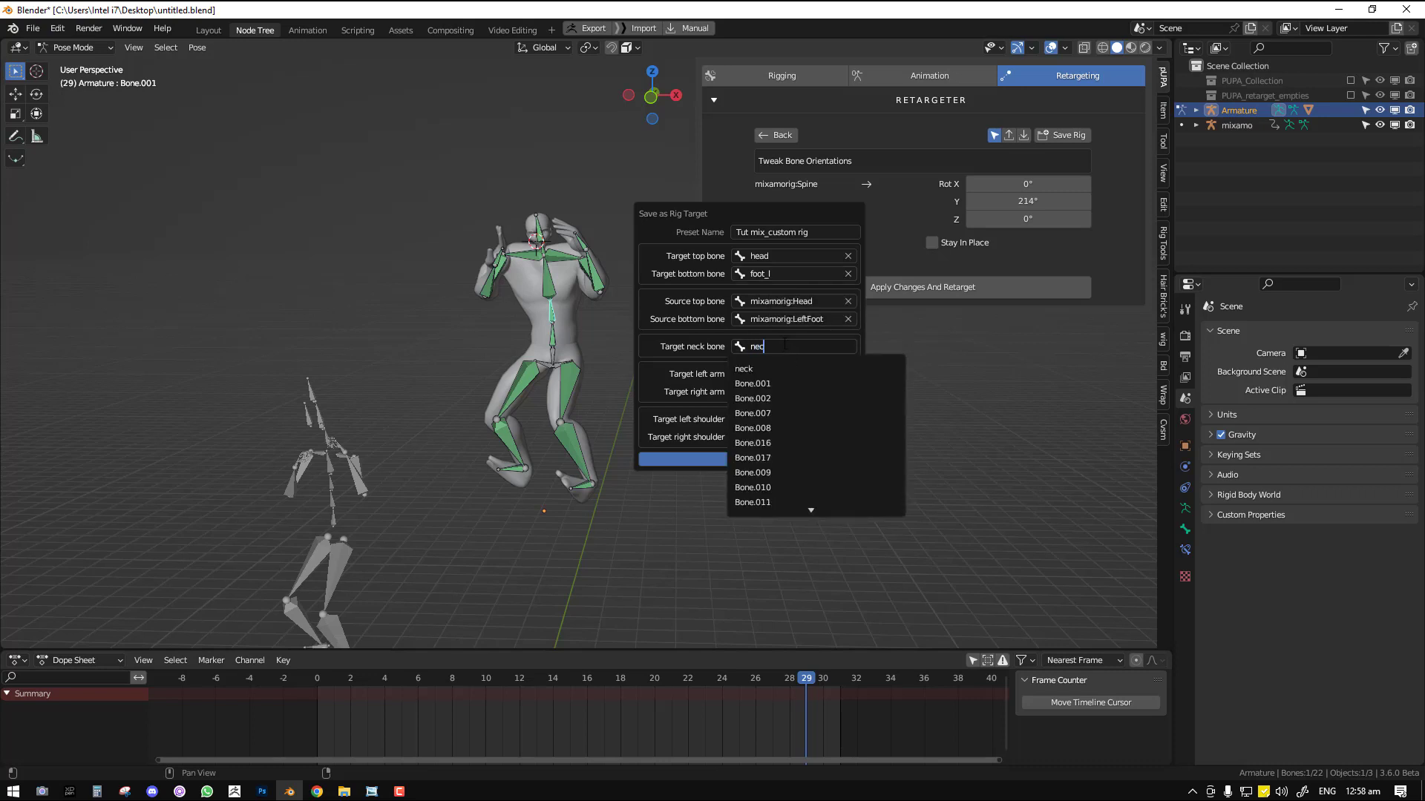
pyautogui.click(779, 369)
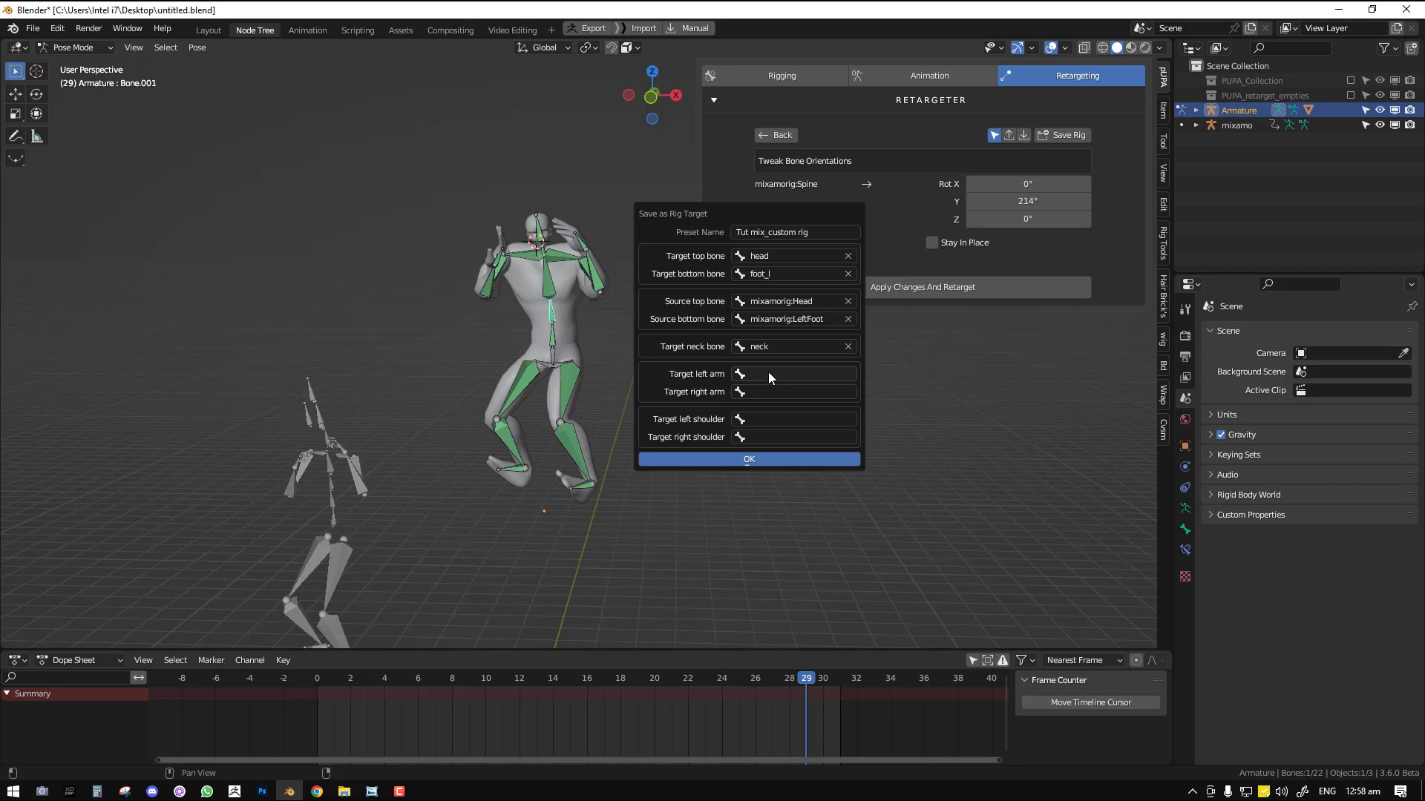
# - Set the preset's target left arm to top arm_l and its target right arm to top arm_r
pyautogui.click(788, 377)
pyautogui.write('arm')
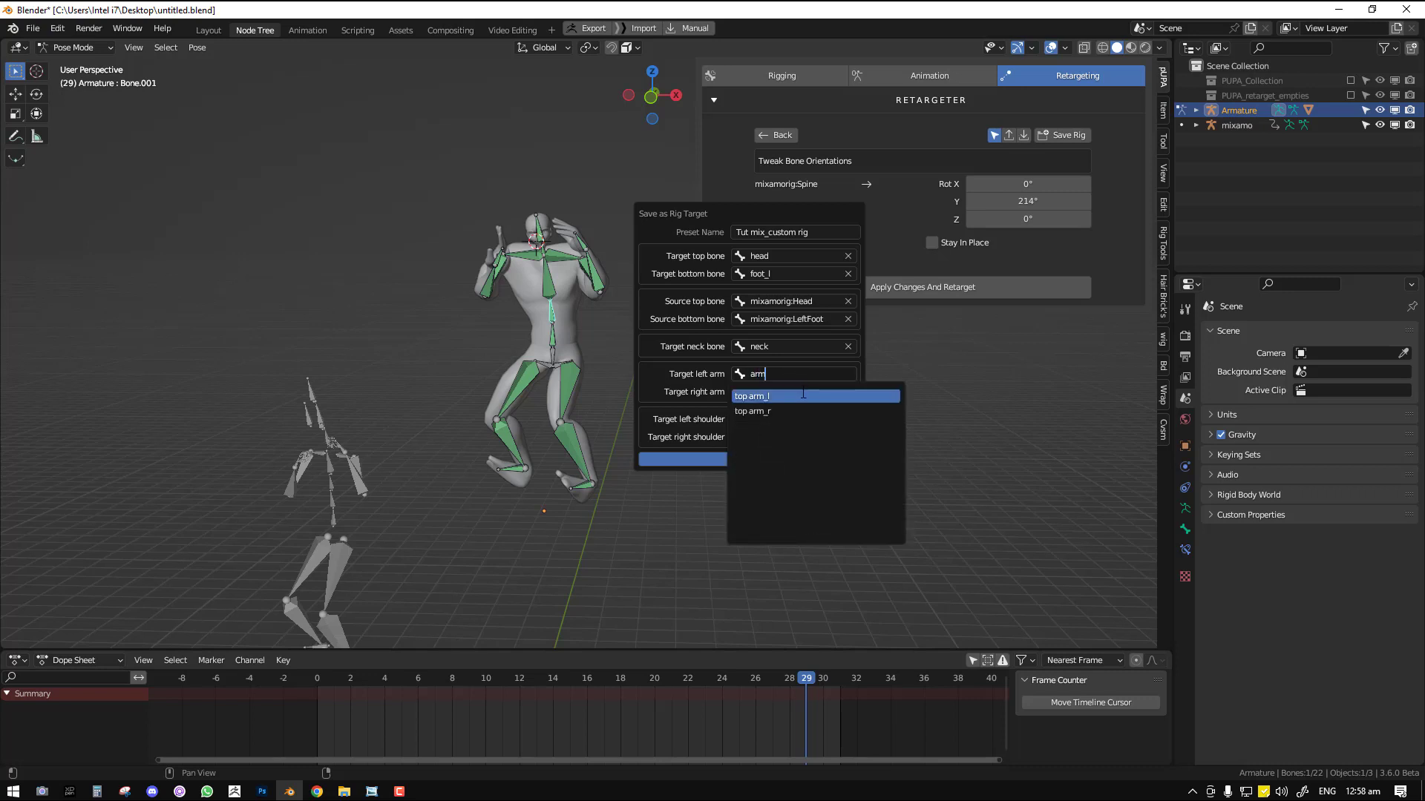
pyautogui.click(803, 396)
pyautogui.click(800, 392)
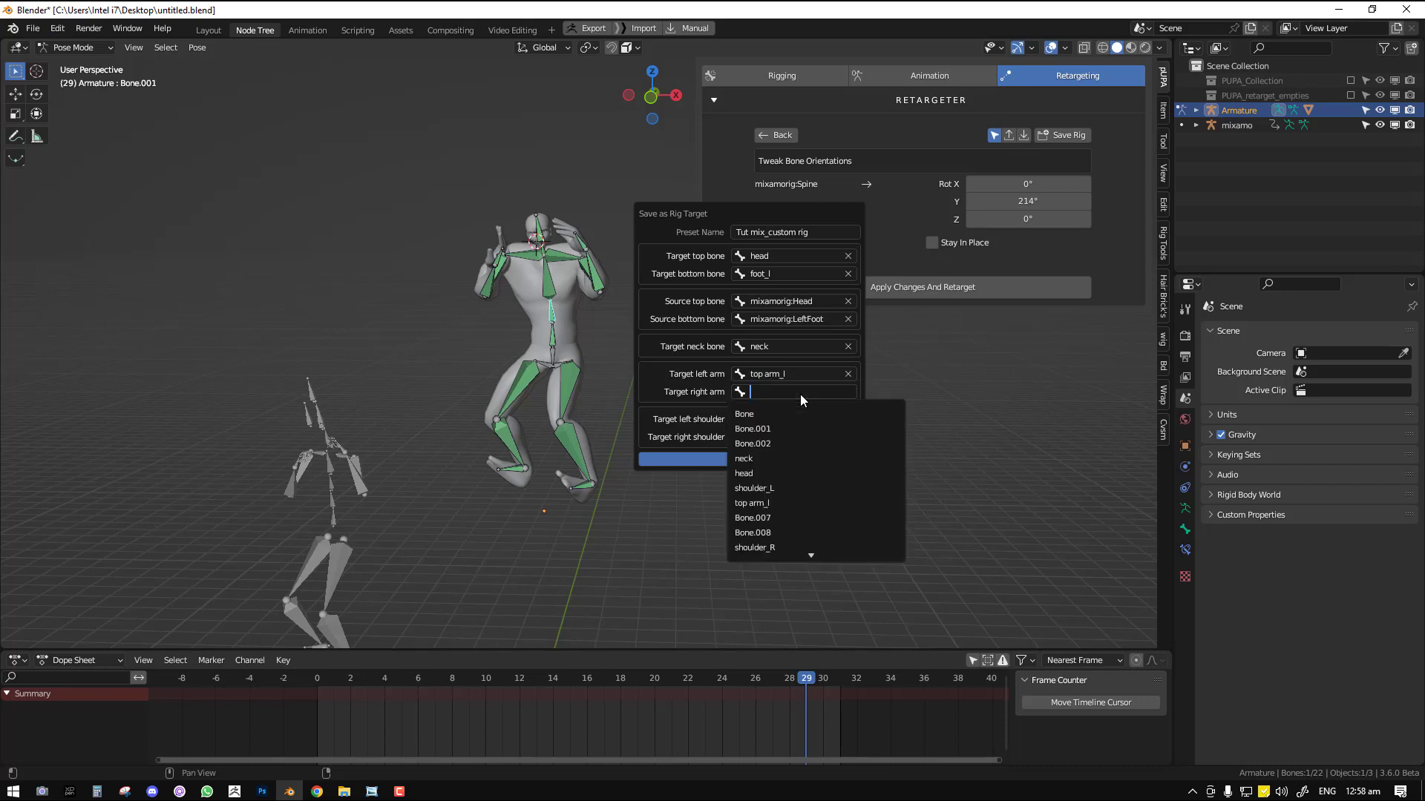
pyautogui.write('arm')
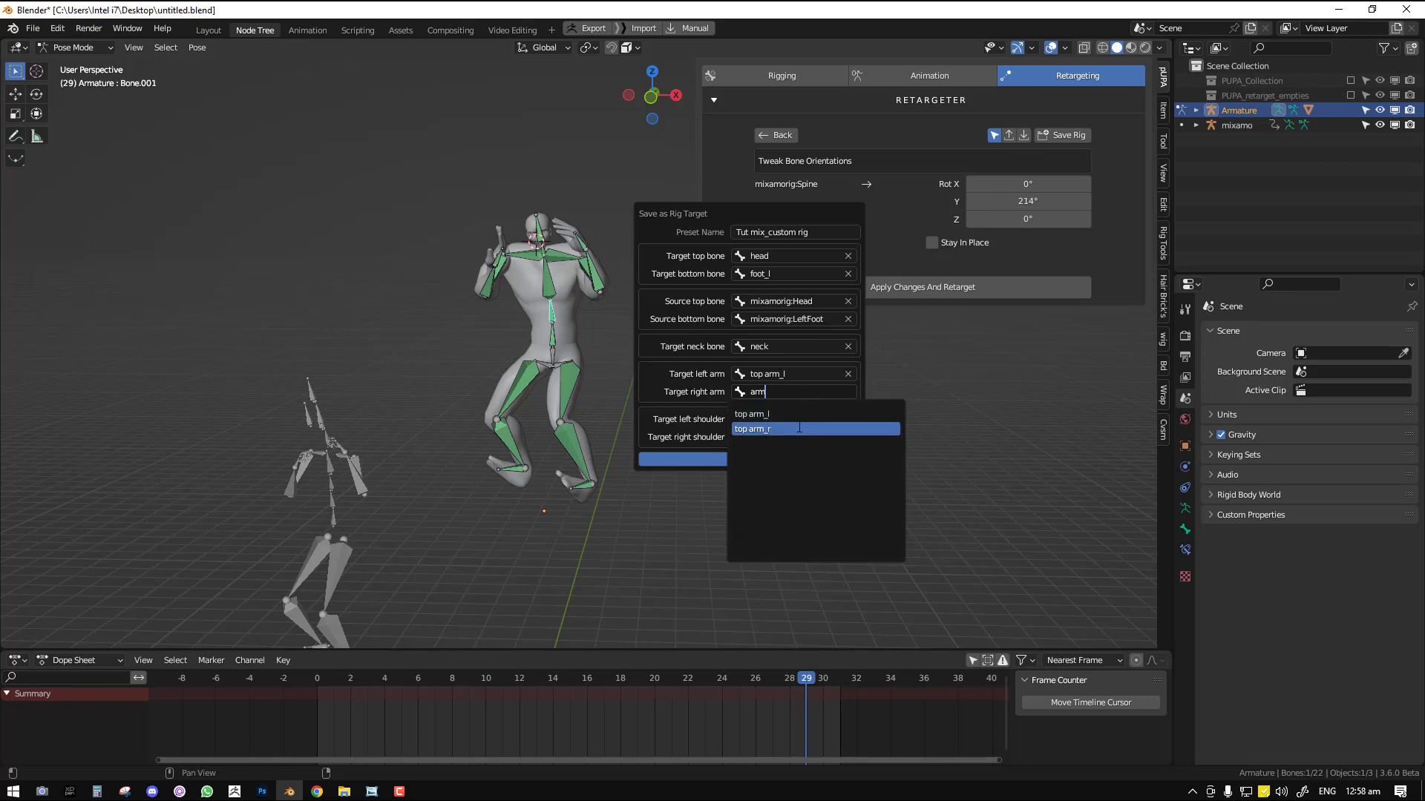
pyautogui.click(797, 426)
# - Assign shoulder_L and shoulder_R as the target left and right shoulders and save the rig target preset
pyautogui.click(778, 423)
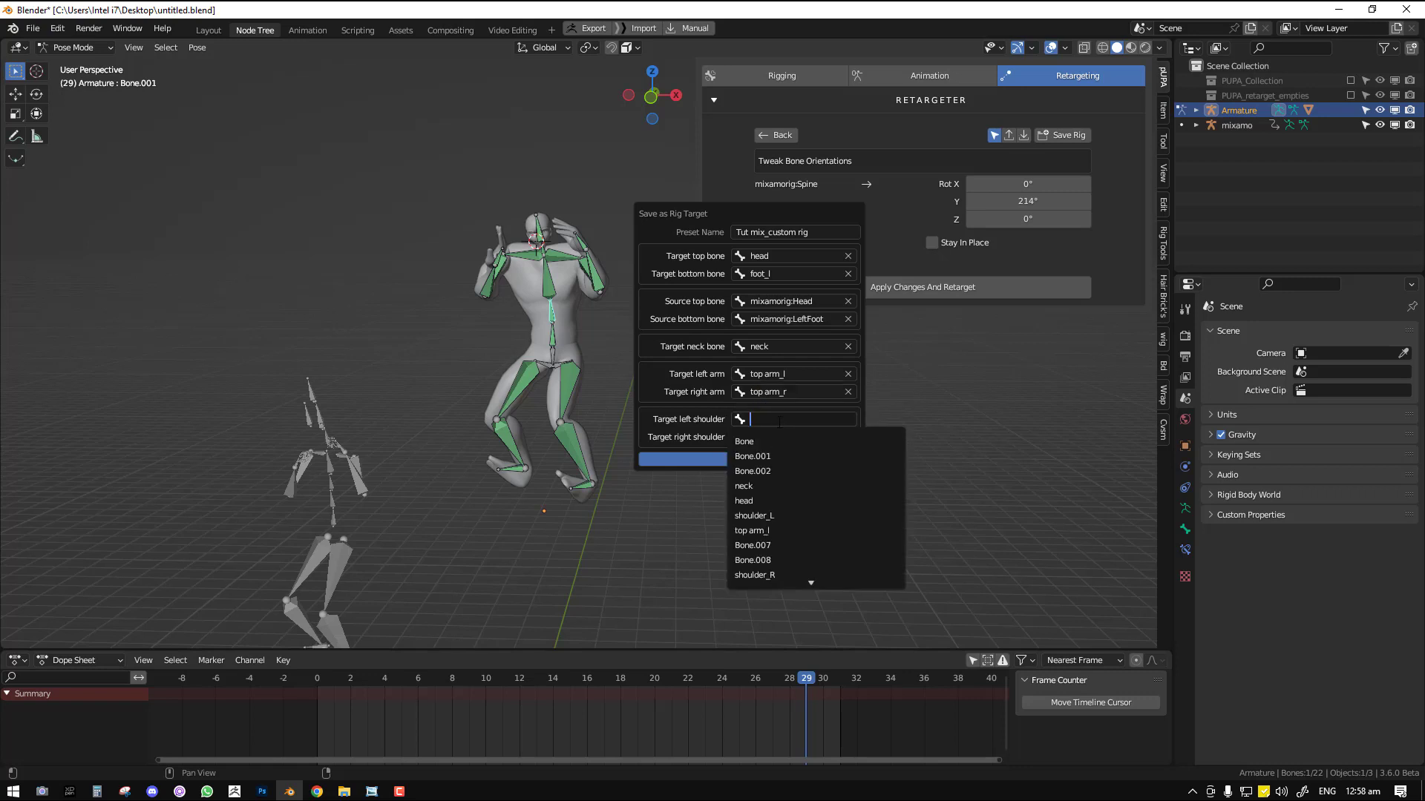
pyautogui.write('sh')
pyautogui.click(776, 440)
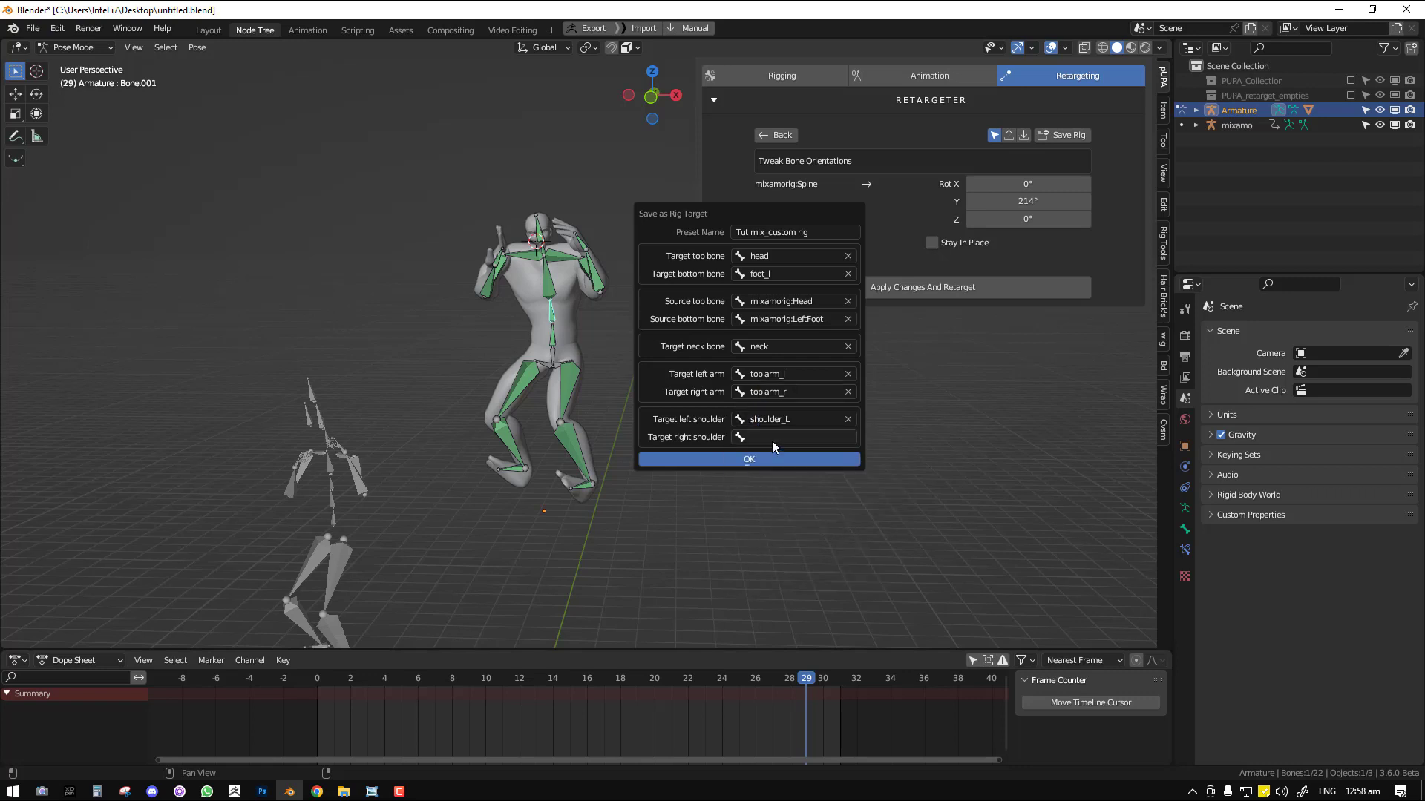
pyautogui.click(772, 439)
pyautogui.write('s')
pyautogui.click(766, 473)
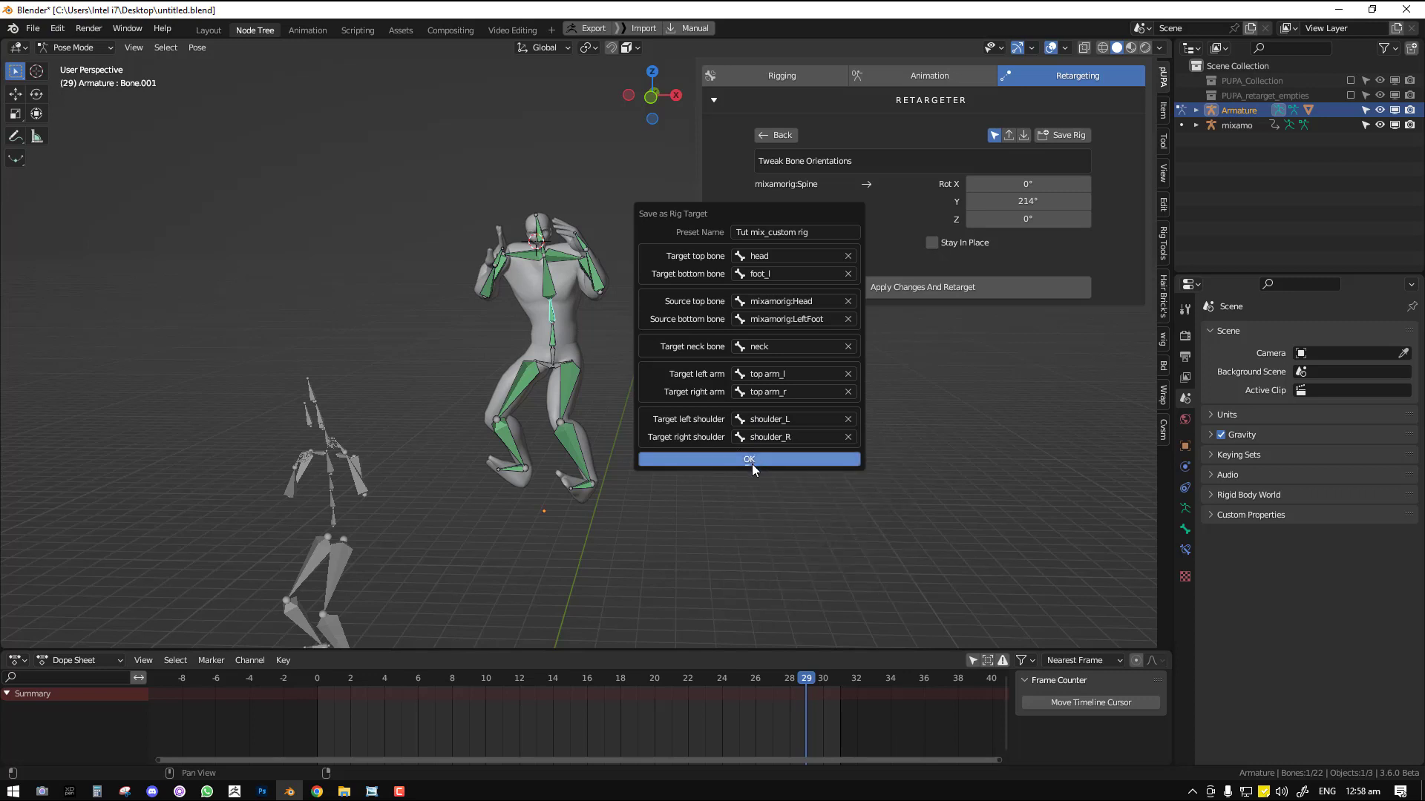
pyautogui.click(754, 461)
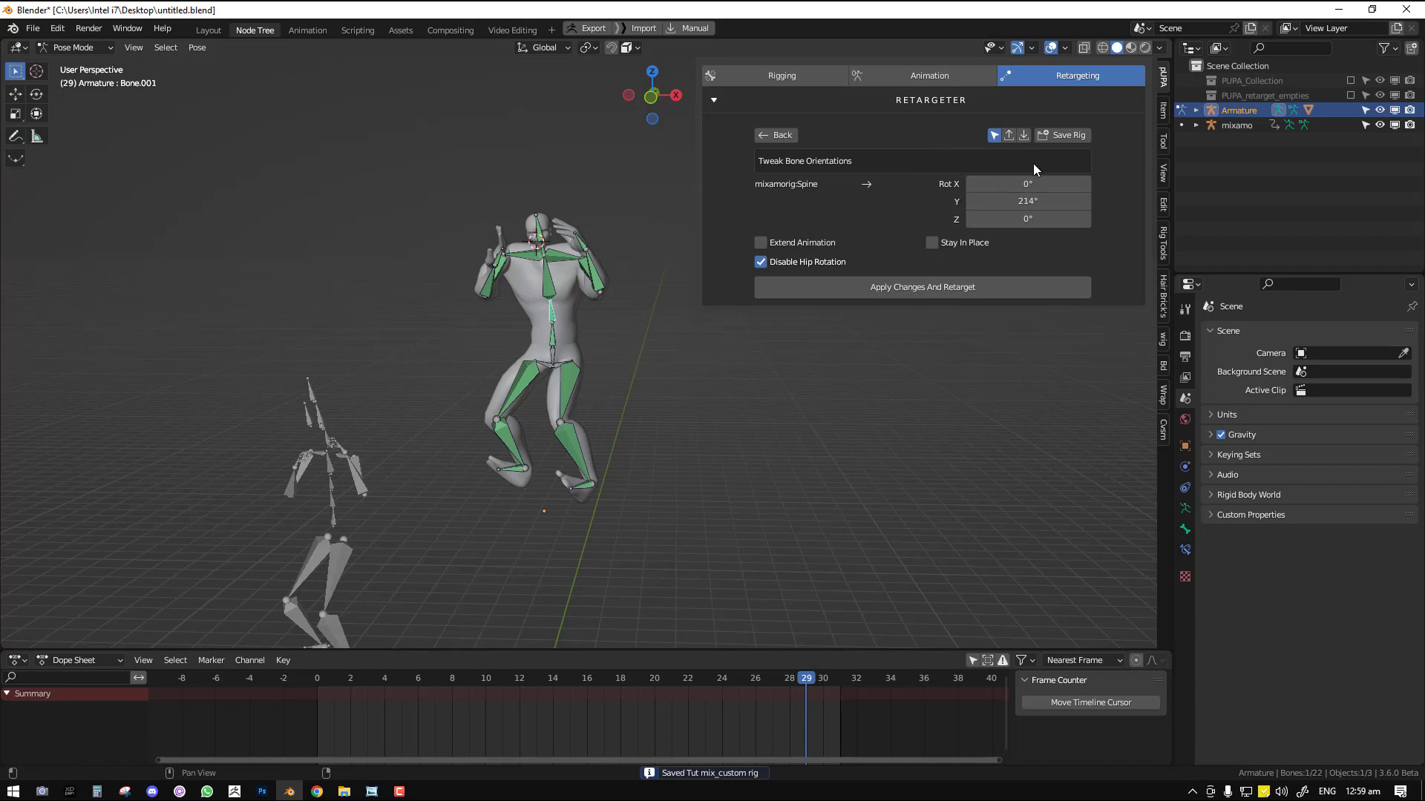
# - Open and cancel the bone orientation export, and leave the orientation tweaks for the bone mapping list
pyautogui.click(1008, 135)
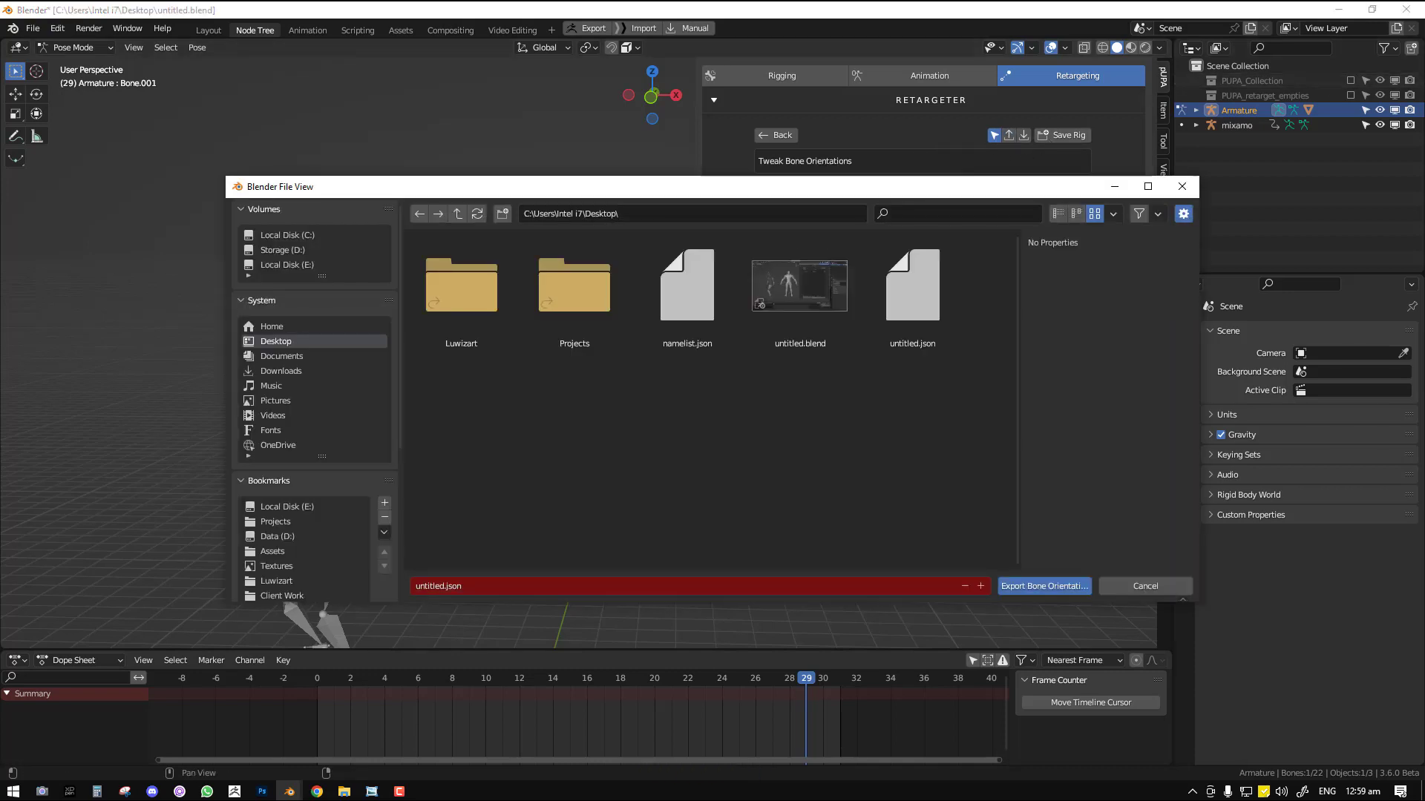
pyautogui.click(1182, 186)
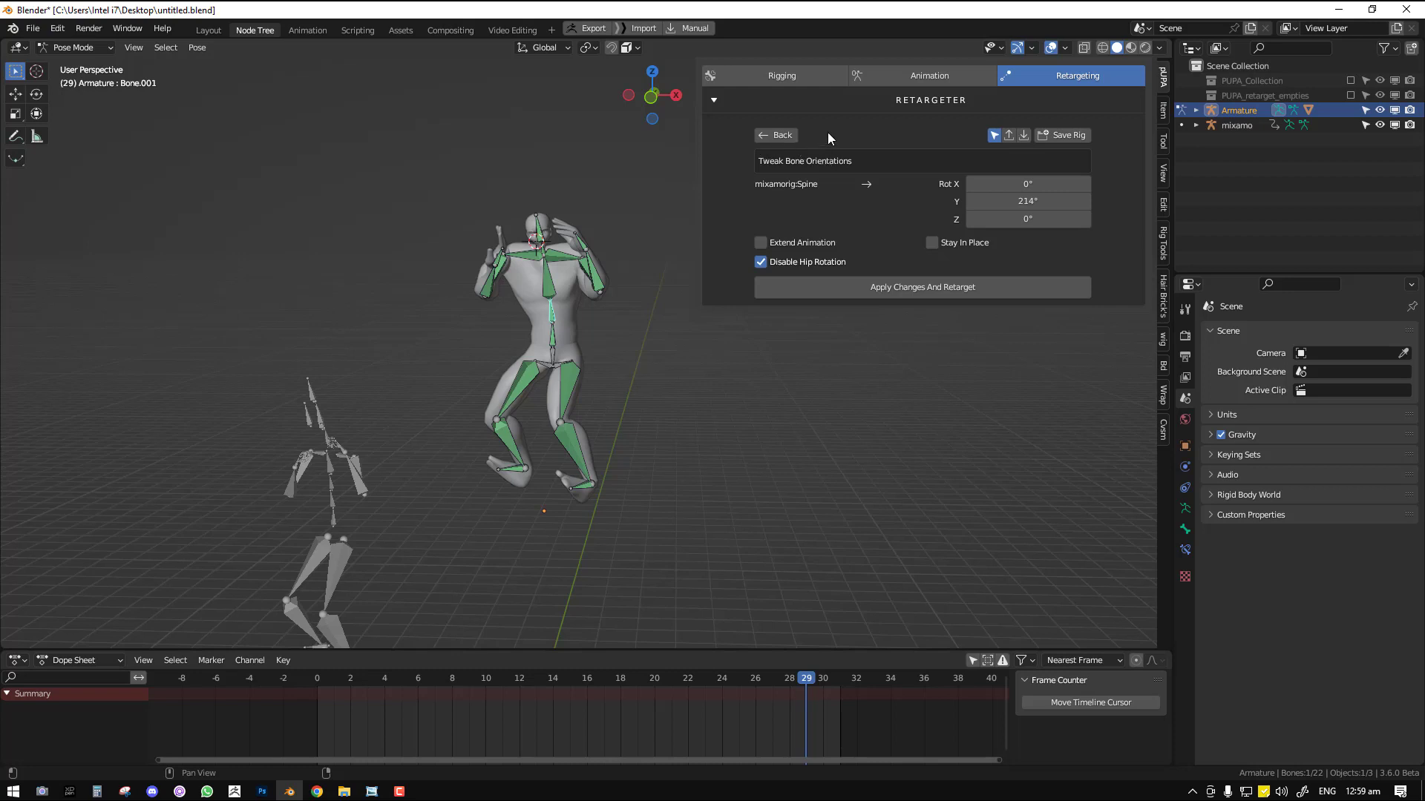
pyautogui.click(790, 136)
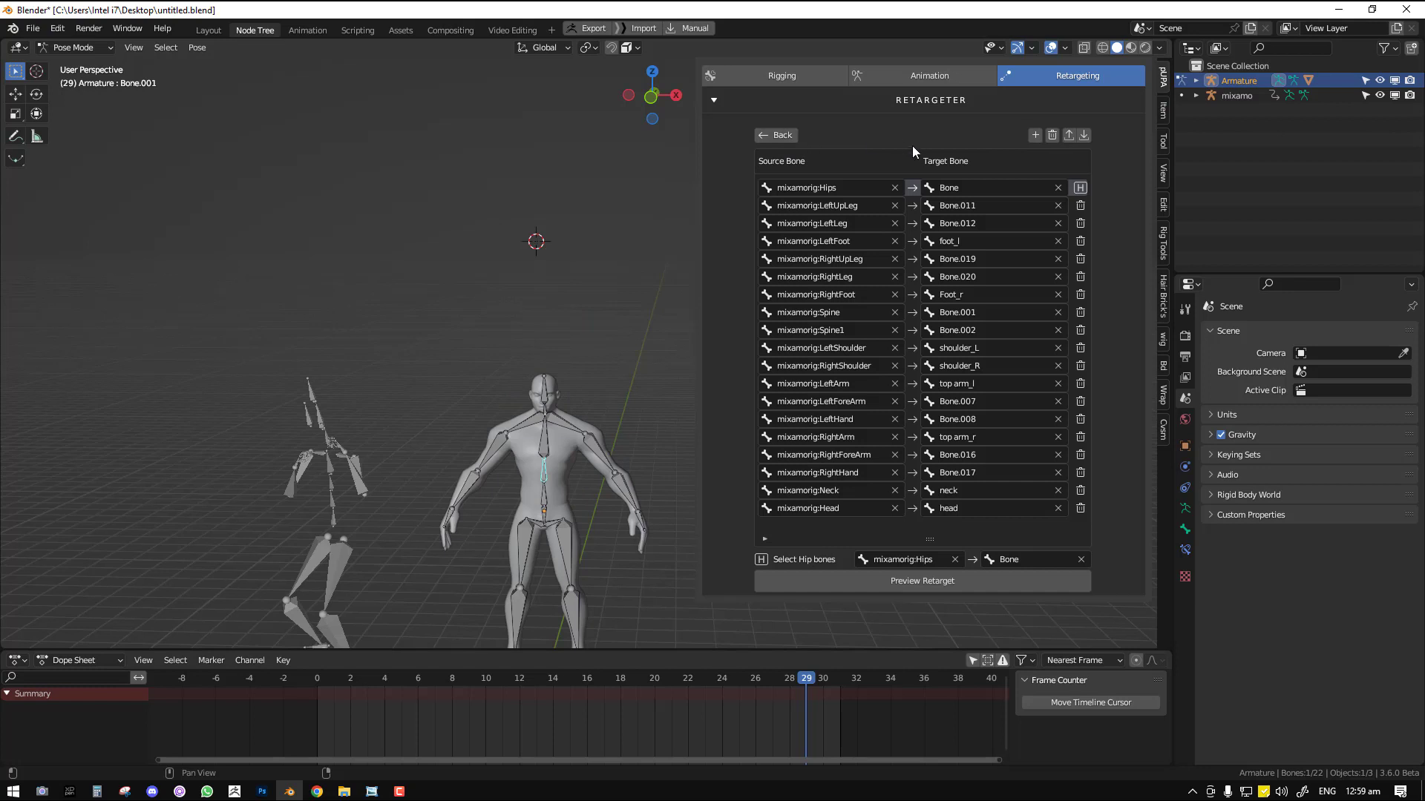
# - Show the PUPA animation library and put the custom armature in Object Mode
pyautogui.click(969, 76)
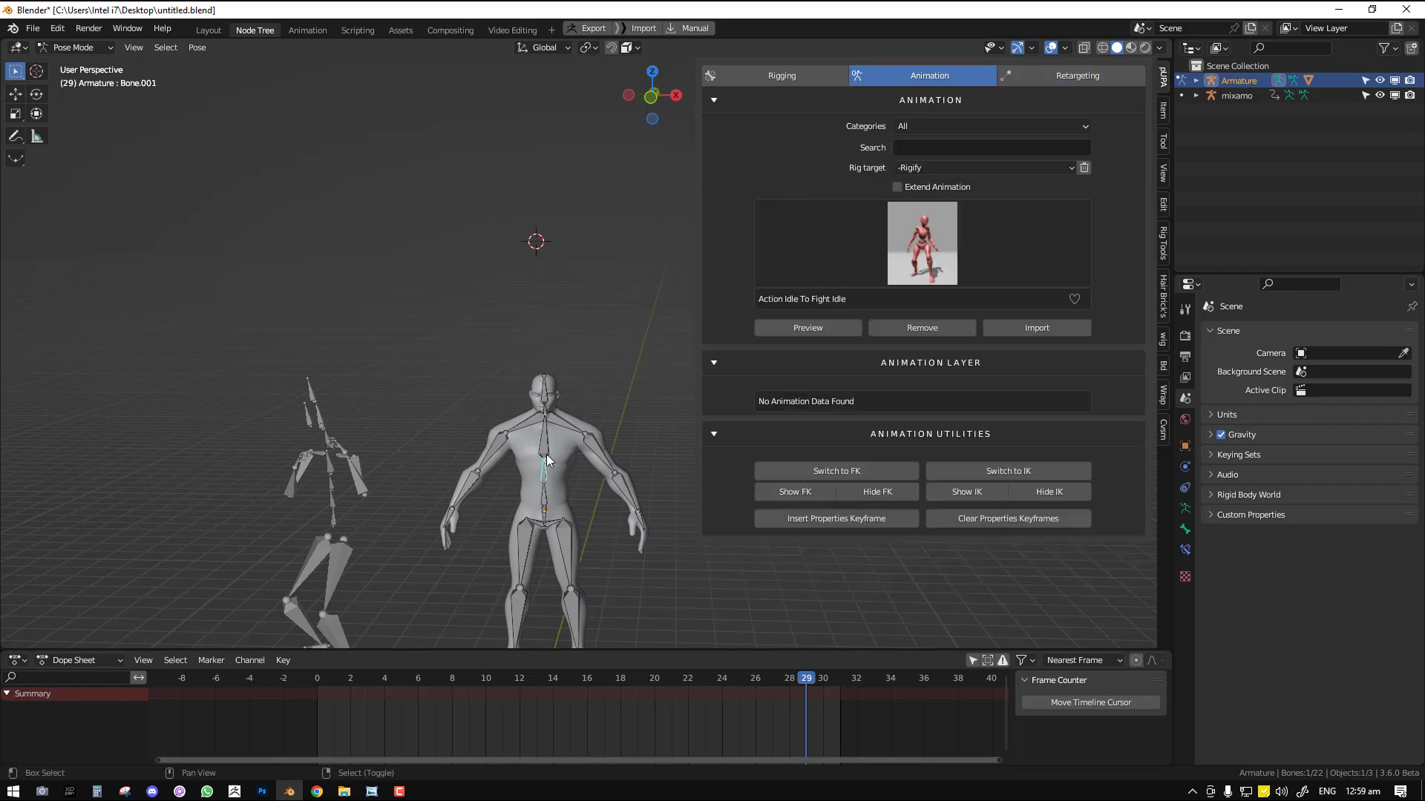
pyautogui.keyDown('shift'); pyautogui.moveTo(540, 491); pyautogui.dragTo(530, 369, button='middle'); pyautogui.keyUp('shift')
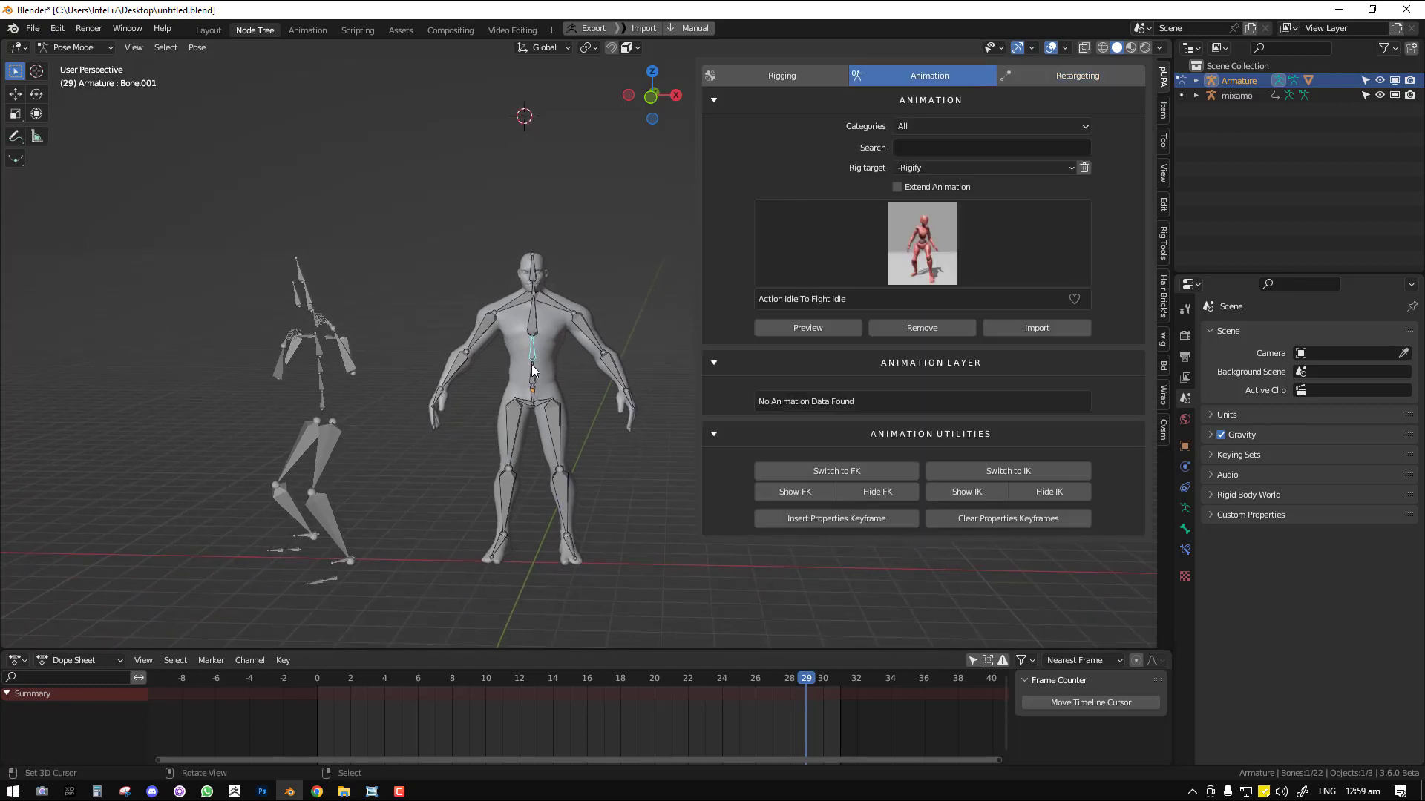
pyautogui.moveTo(530, 391); pyautogui.dragTo(472, 396, button='middle')
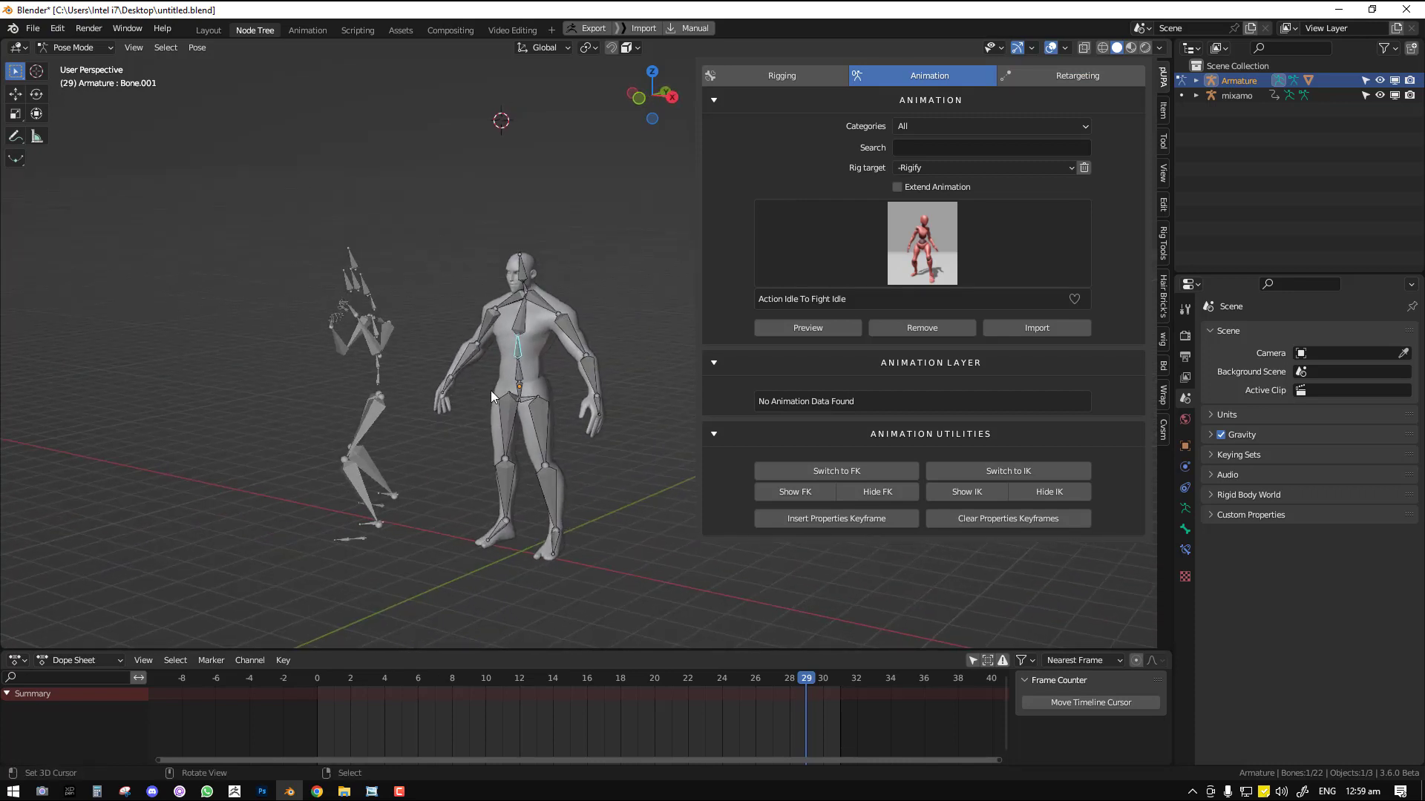
pyautogui.moveTo(491, 390); pyautogui.dragTo(498, 378, button='middle')
pyautogui.hotkey('ctrl', 'Tab')
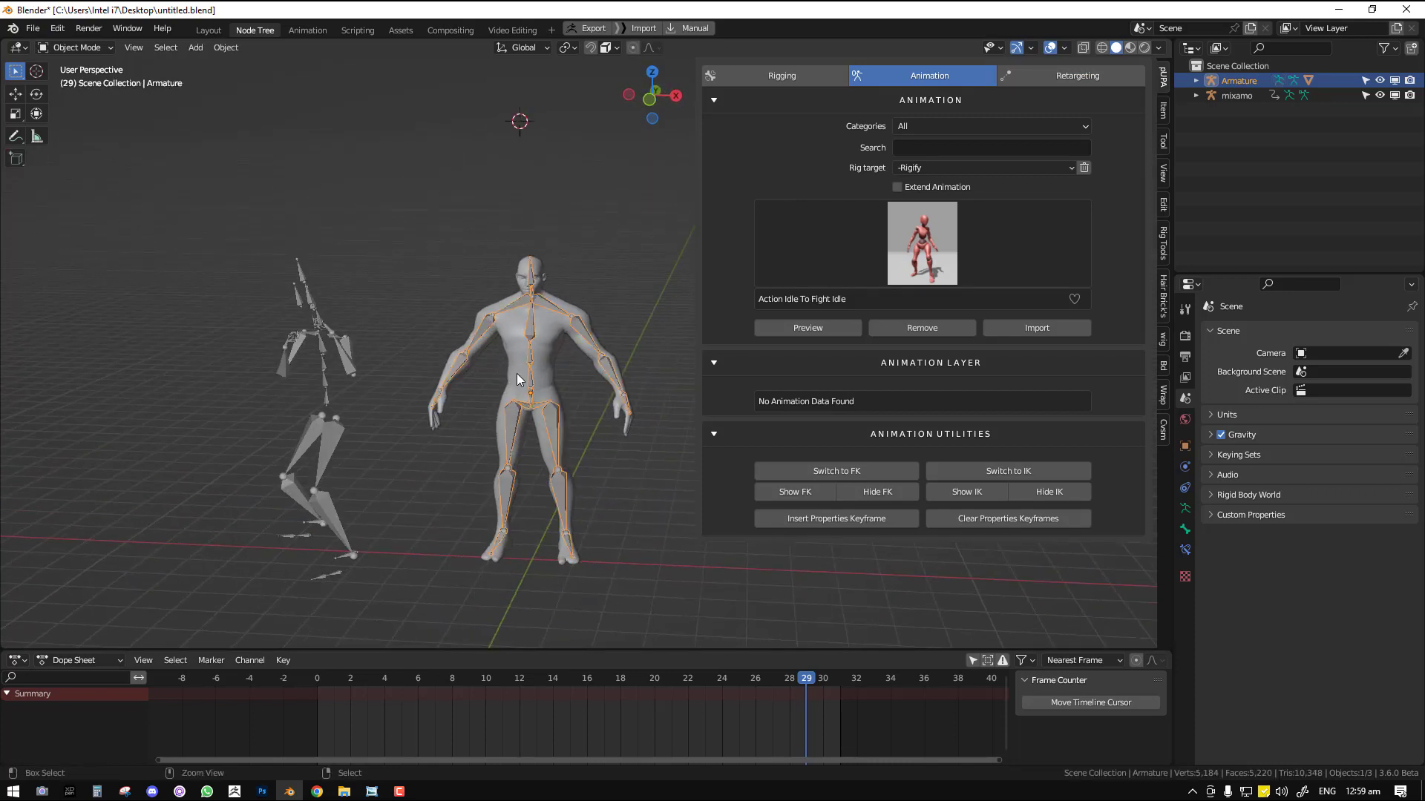
# - Delete the Tutrial Rig_Mixamo rig target preset and choose Tut Mix_Custom Rig as the rig target
pyautogui.click(965, 167)
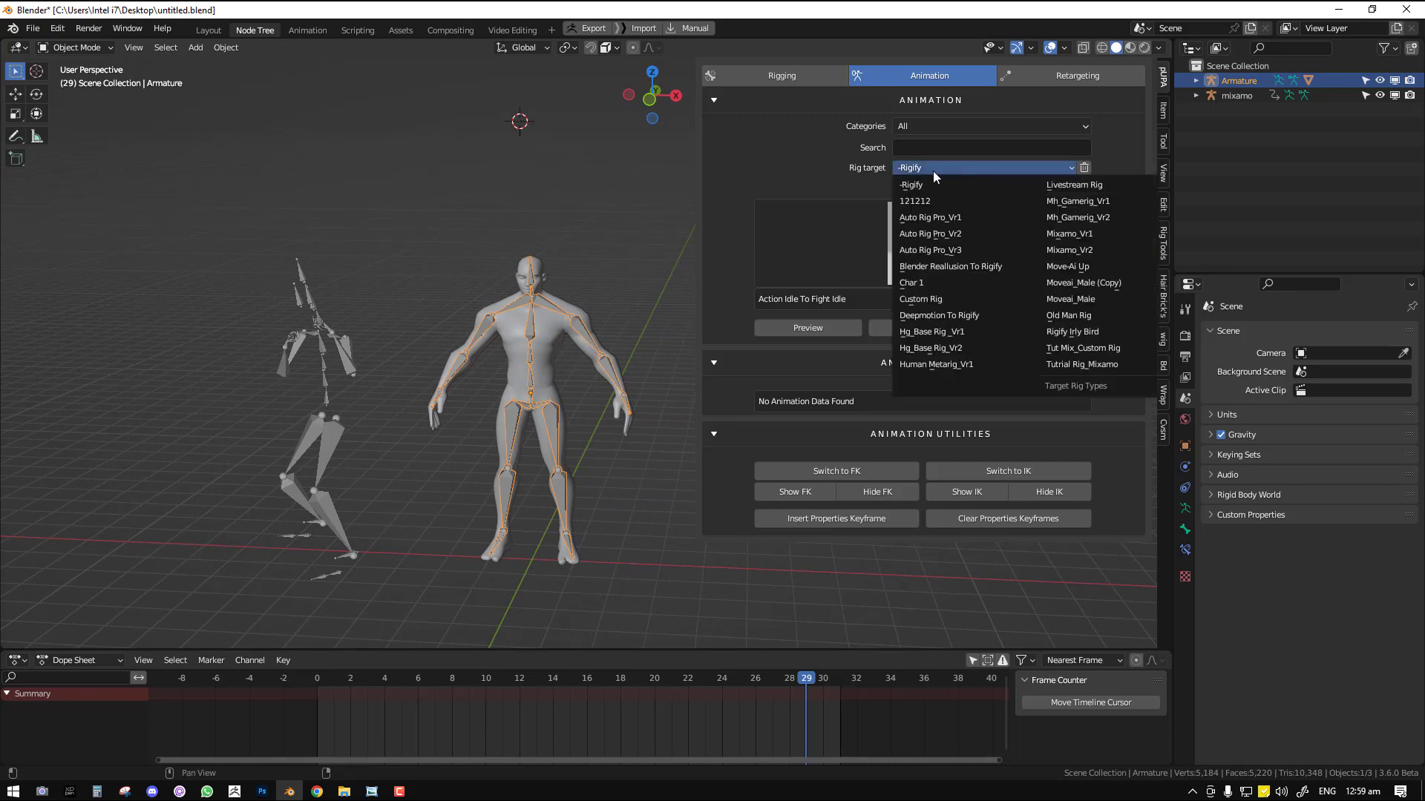
pyautogui.click(1083, 364)
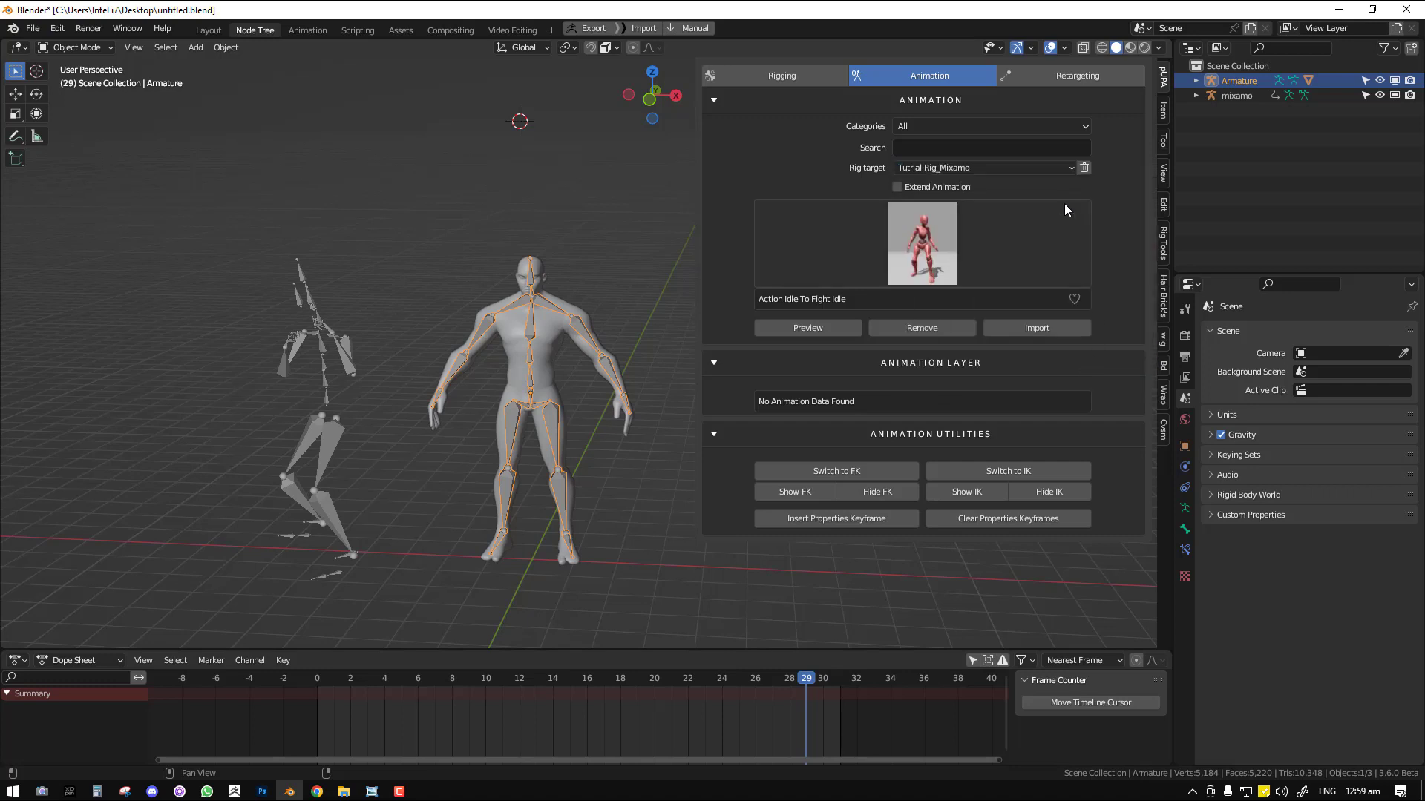
pyautogui.click(972, 169)
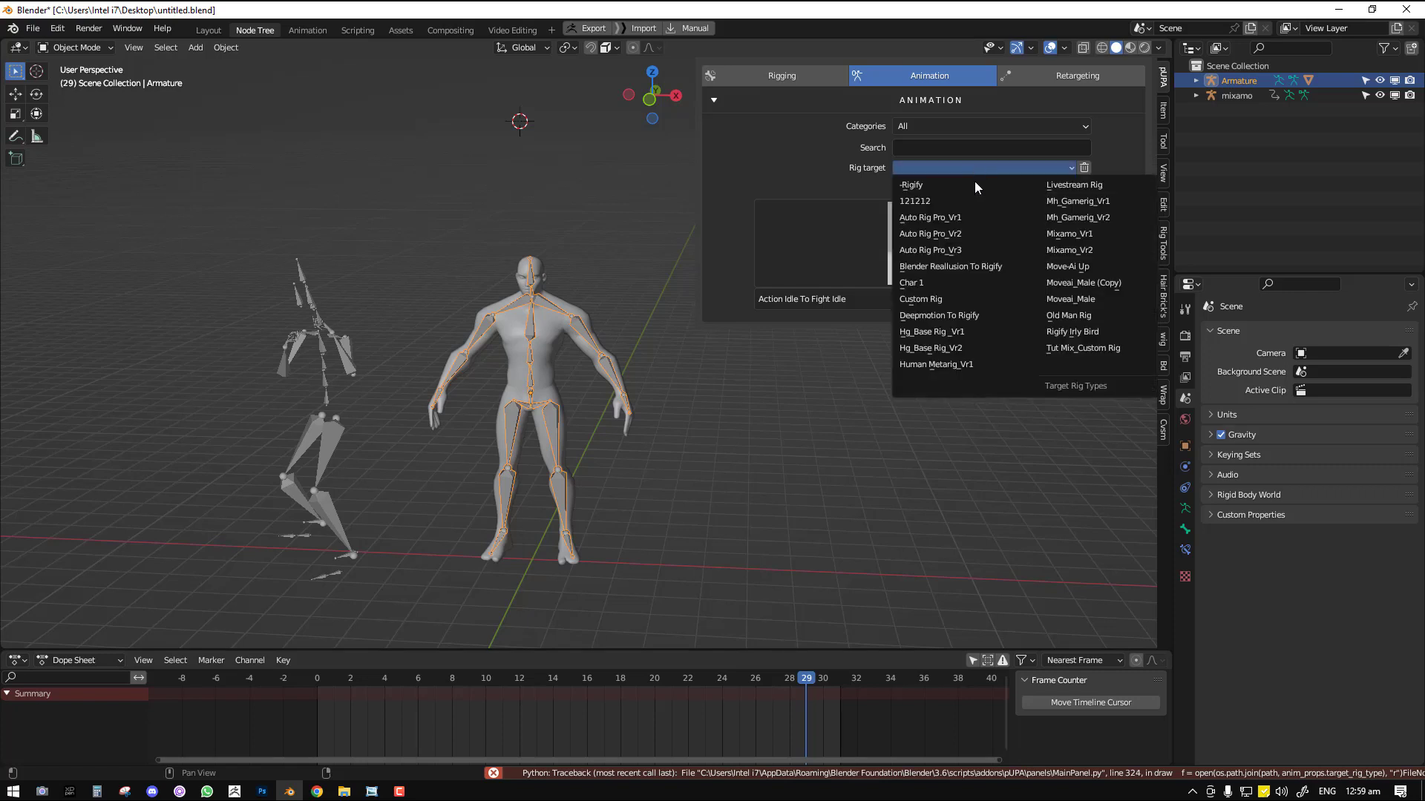
pyautogui.click(1109, 349)
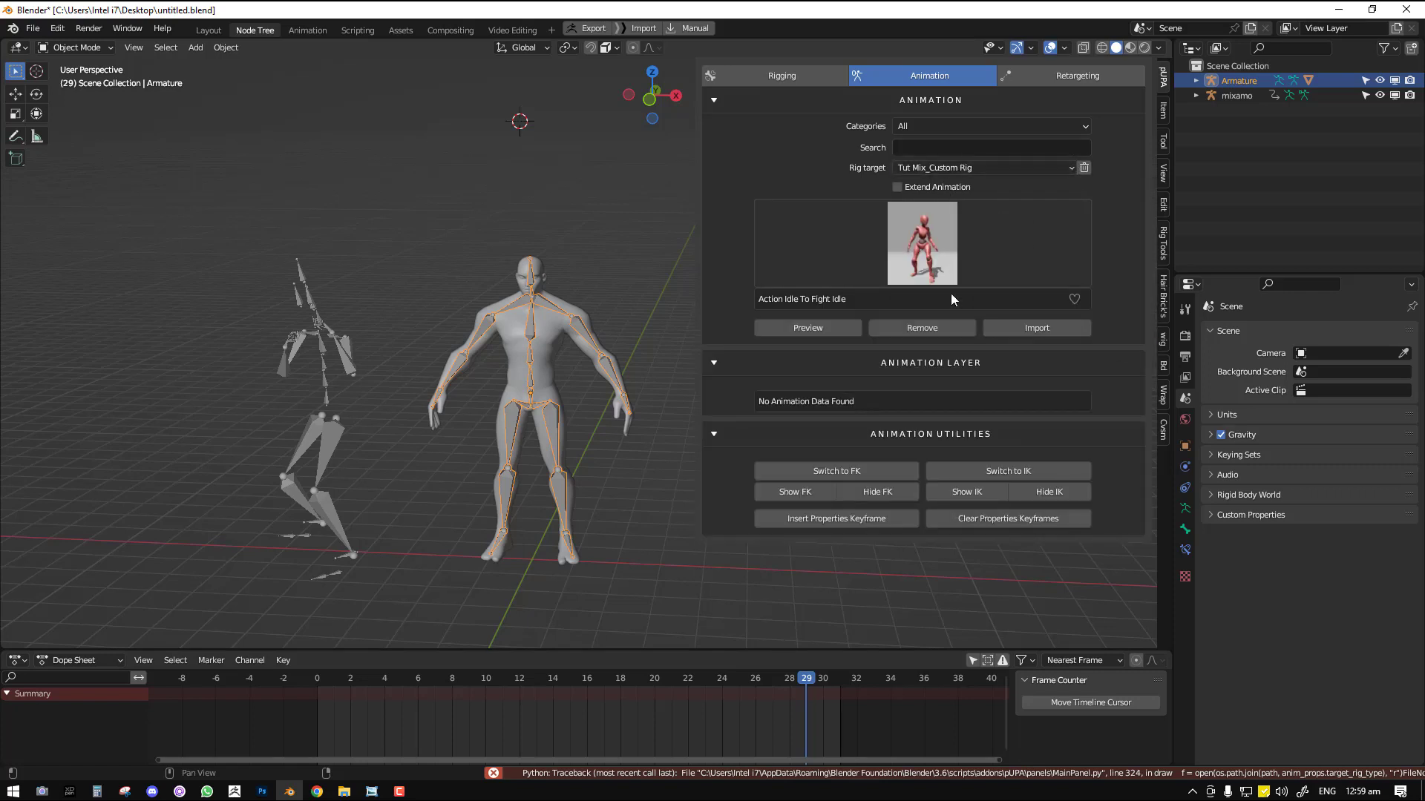
# - Delete the mixamo armature and select the custom armature with Tut Mix_Custom Rig as its rig target
pyautogui.click(345, 328)
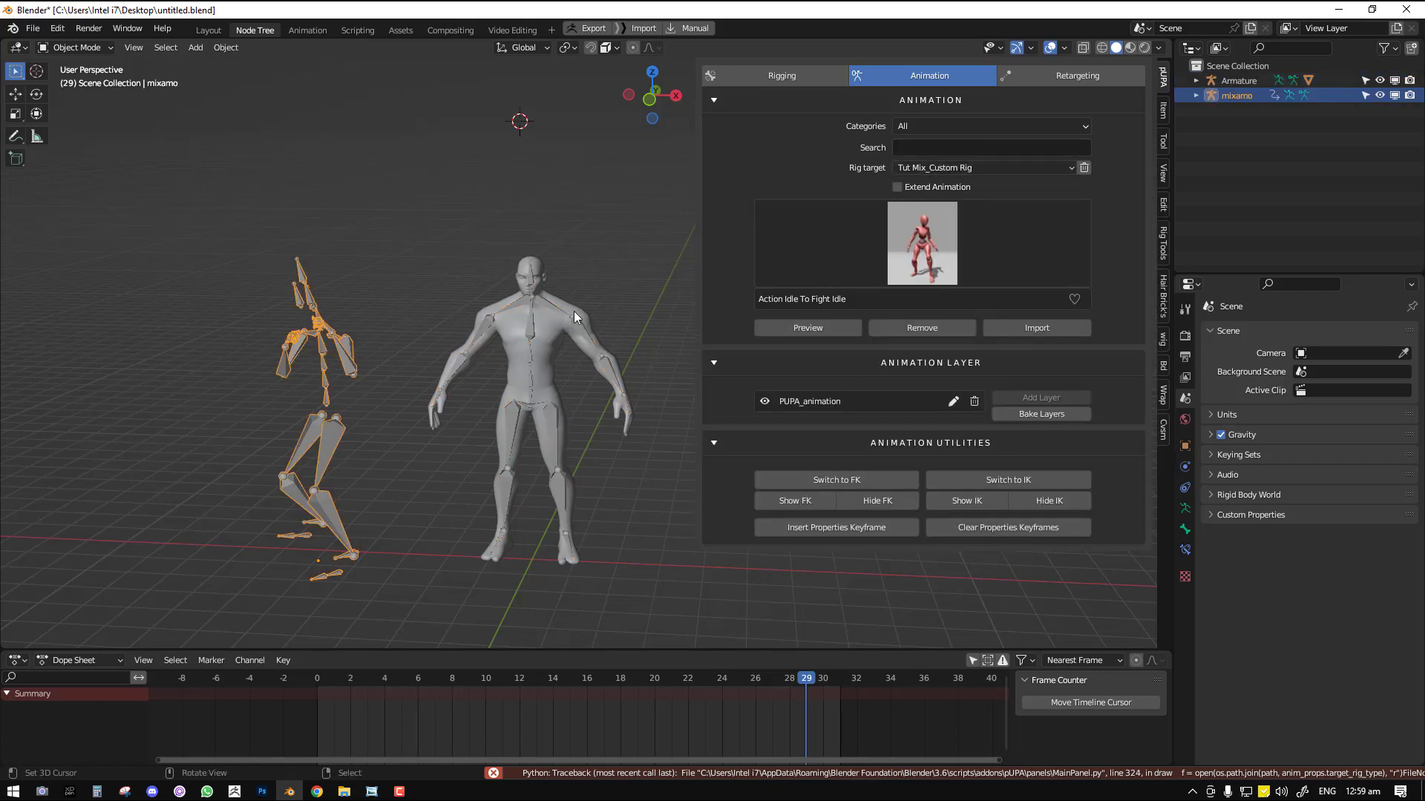
pyautogui.press('x')
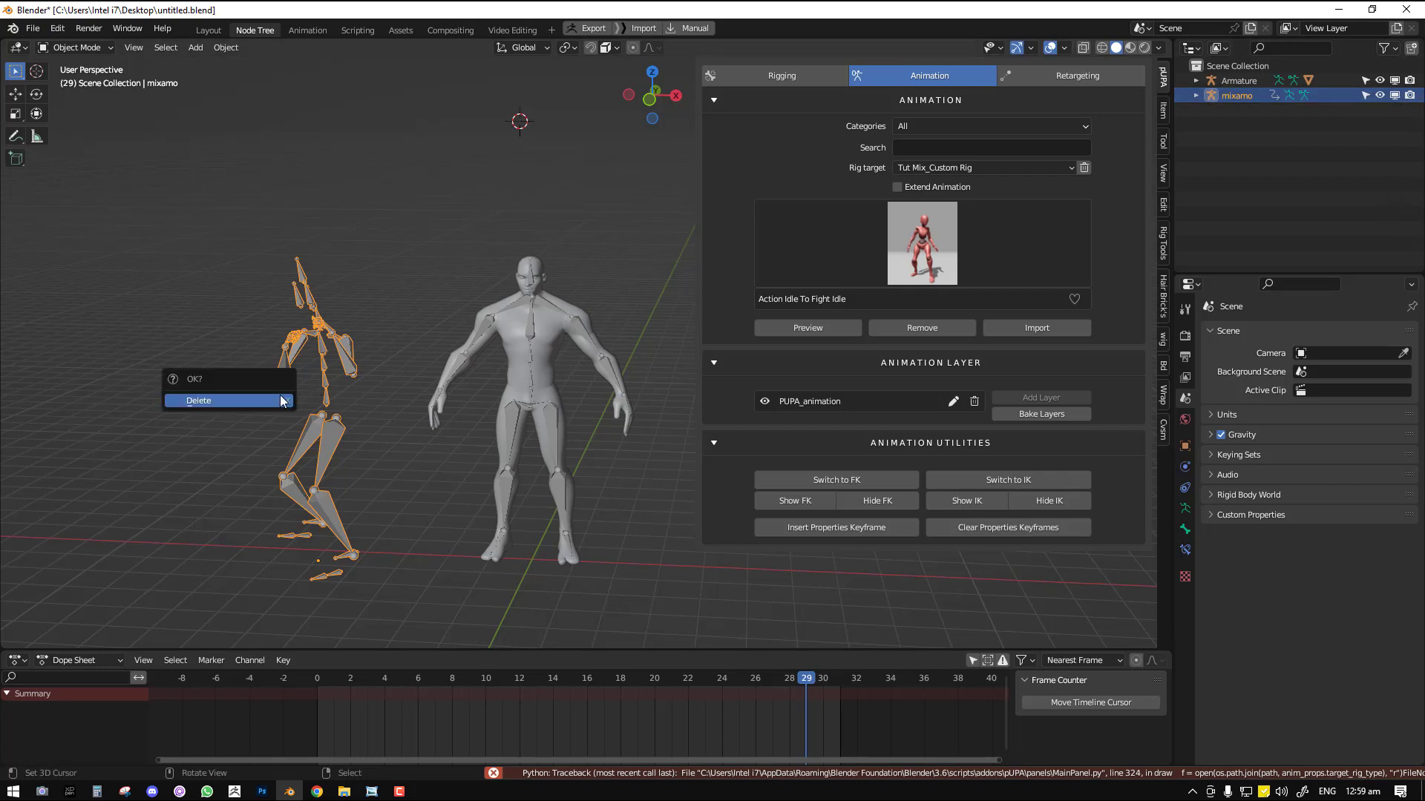
pyautogui.click(283, 400)
pyautogui.click(585, 332)
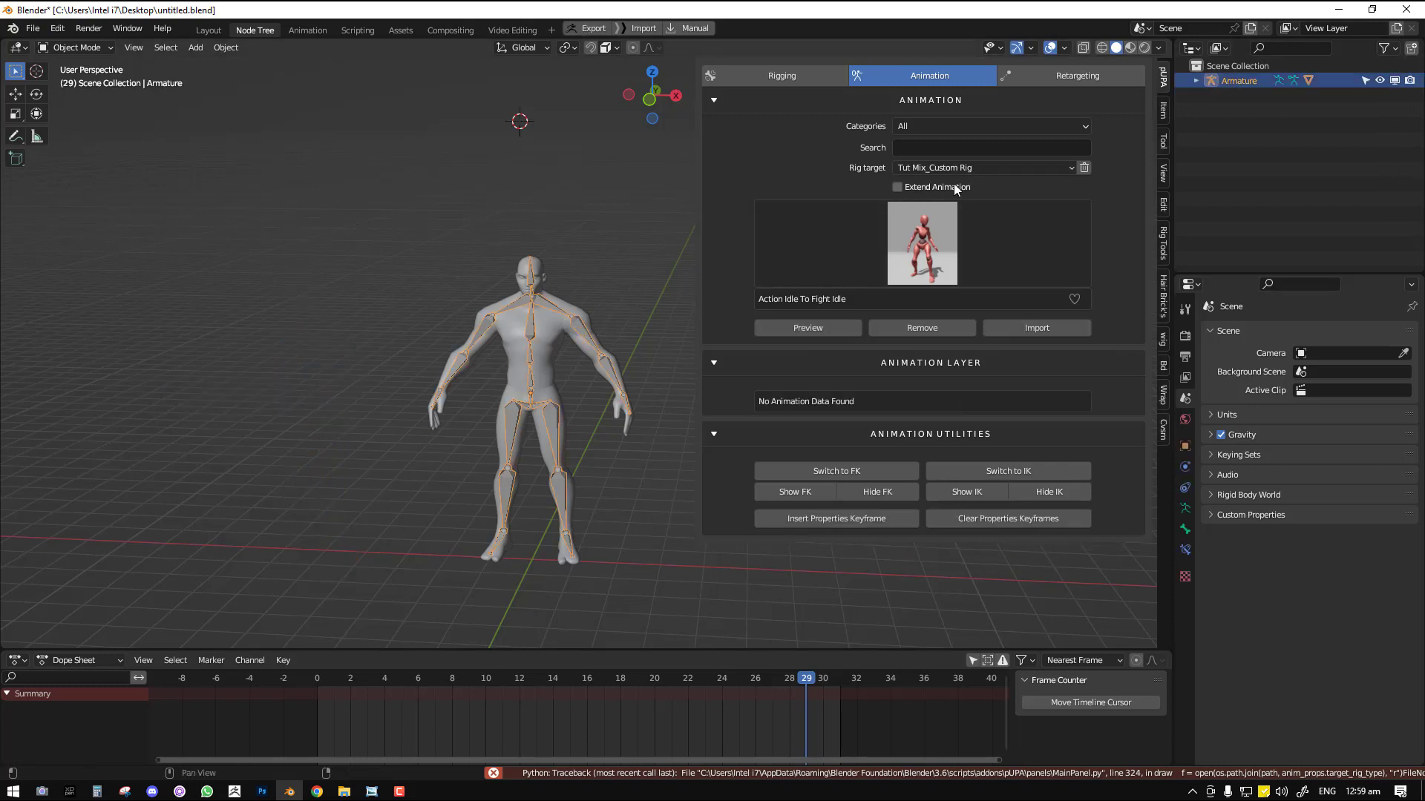
pyautogui.click(934, 168)
pyautogui.click(1124, 349)
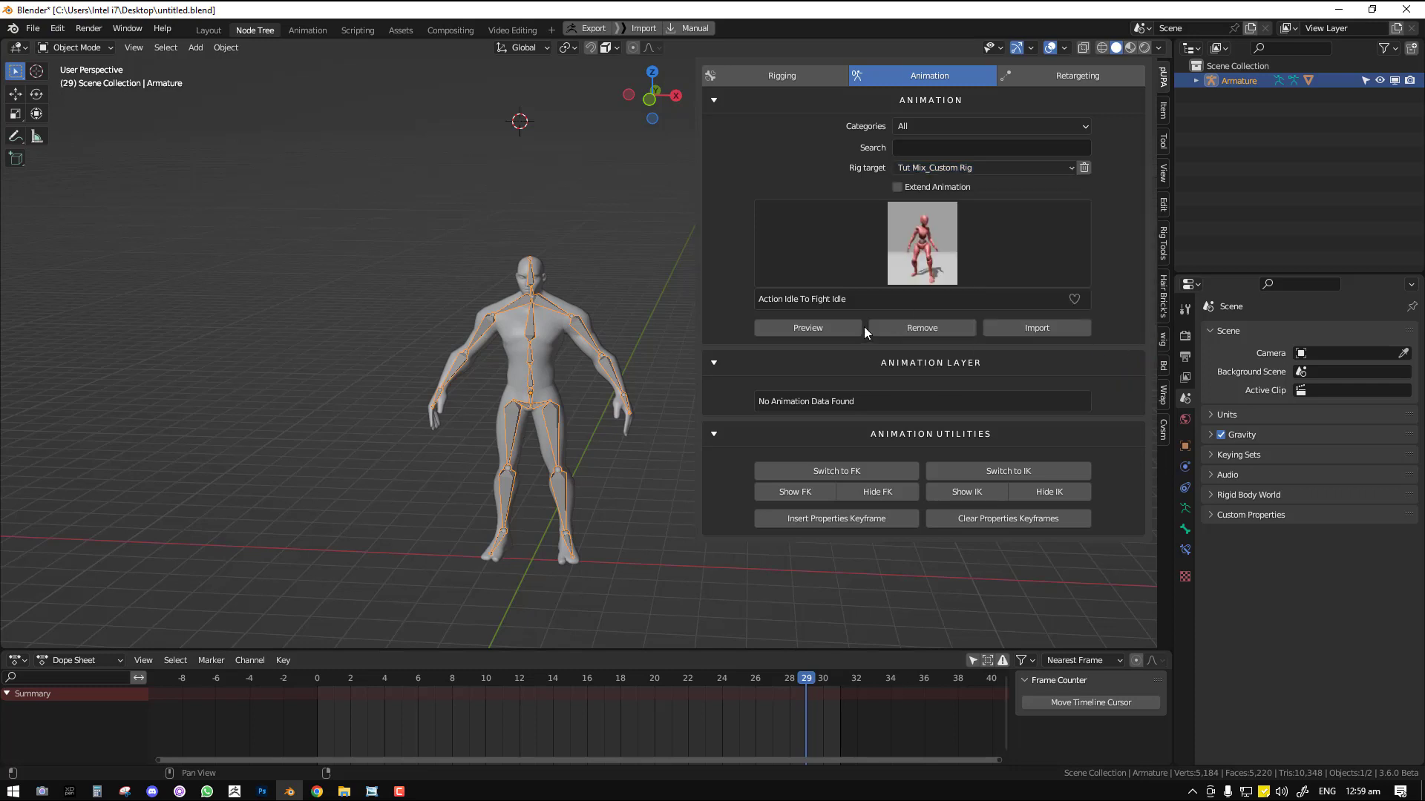
# - Preview the Action Idle To Fight Idle animation on the custom armature, inspect the pose in Pose Mode, and cancel the preview
pyautogui.click(904, 264)
pyautogui.click(549, 342)
pyautogui.click(825, 329)
pyautogui.moveTo(568, 328)
pyautogui.mouseDown(button='middle')
pyautogui.moveTo(601, 332)
pyautogui.moveTo(561, 354)
pyautogui.mouseUp(button='middle')
pyautogui.hotkey('ctrl', 'Tab')
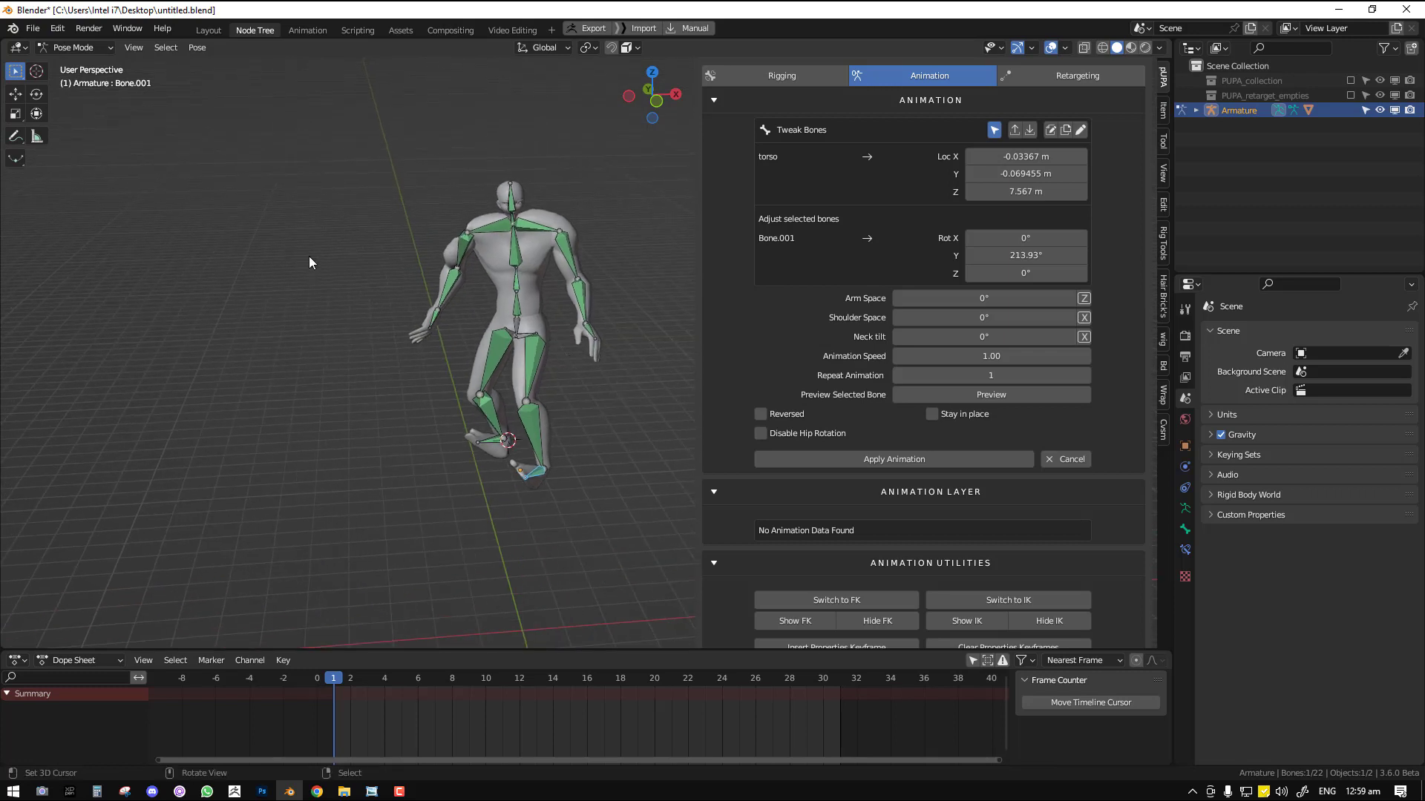
pyautogui.scroll(3, 572, 278)
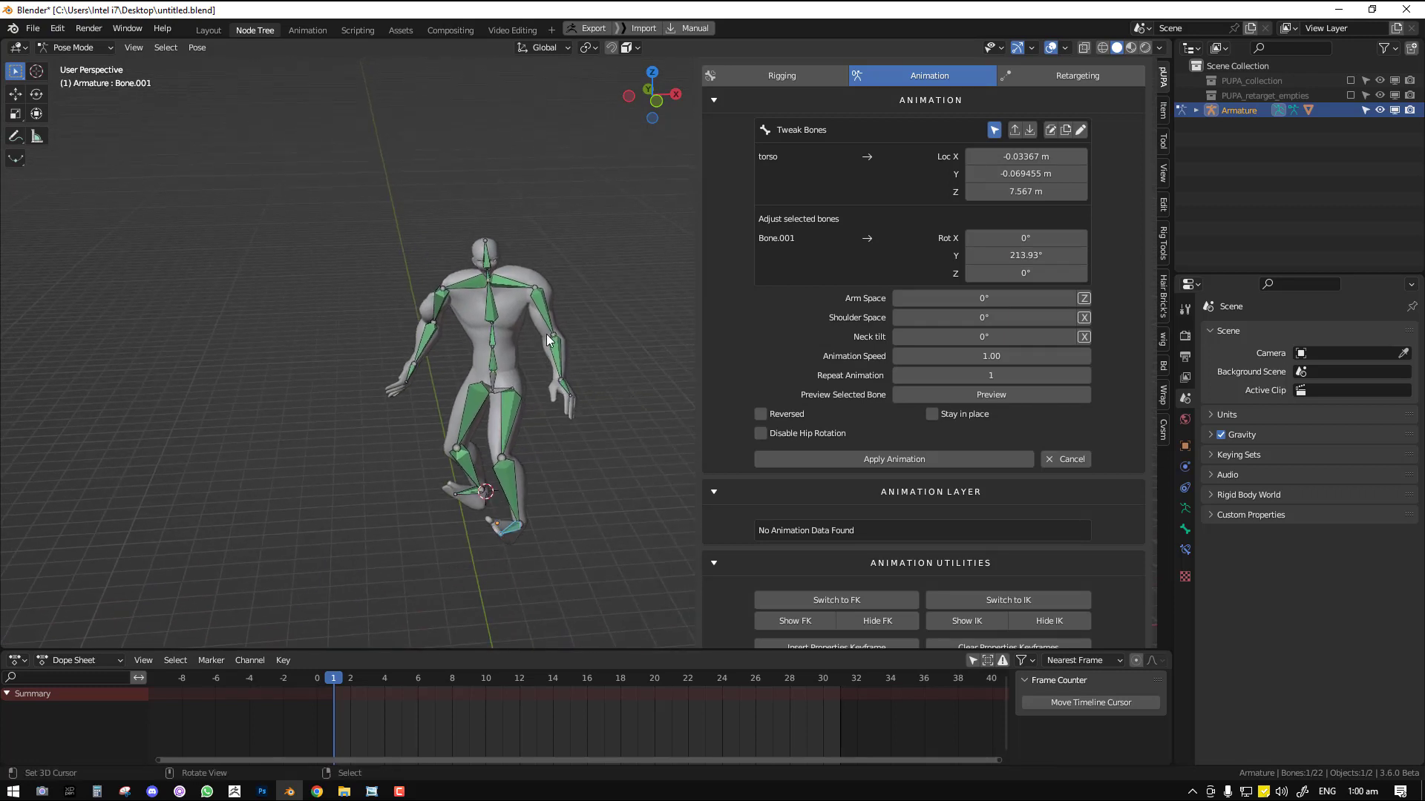
pyautogui.moveTo(523, 336)
pyautogui.mouseDown(button='middle')
pyautogui.moveTo(511, 331)
pyautogui.moveTo(518, 346)
pyautogui.mouseUp(button='middle')
pyautogui.scroll(2, 505, 345)
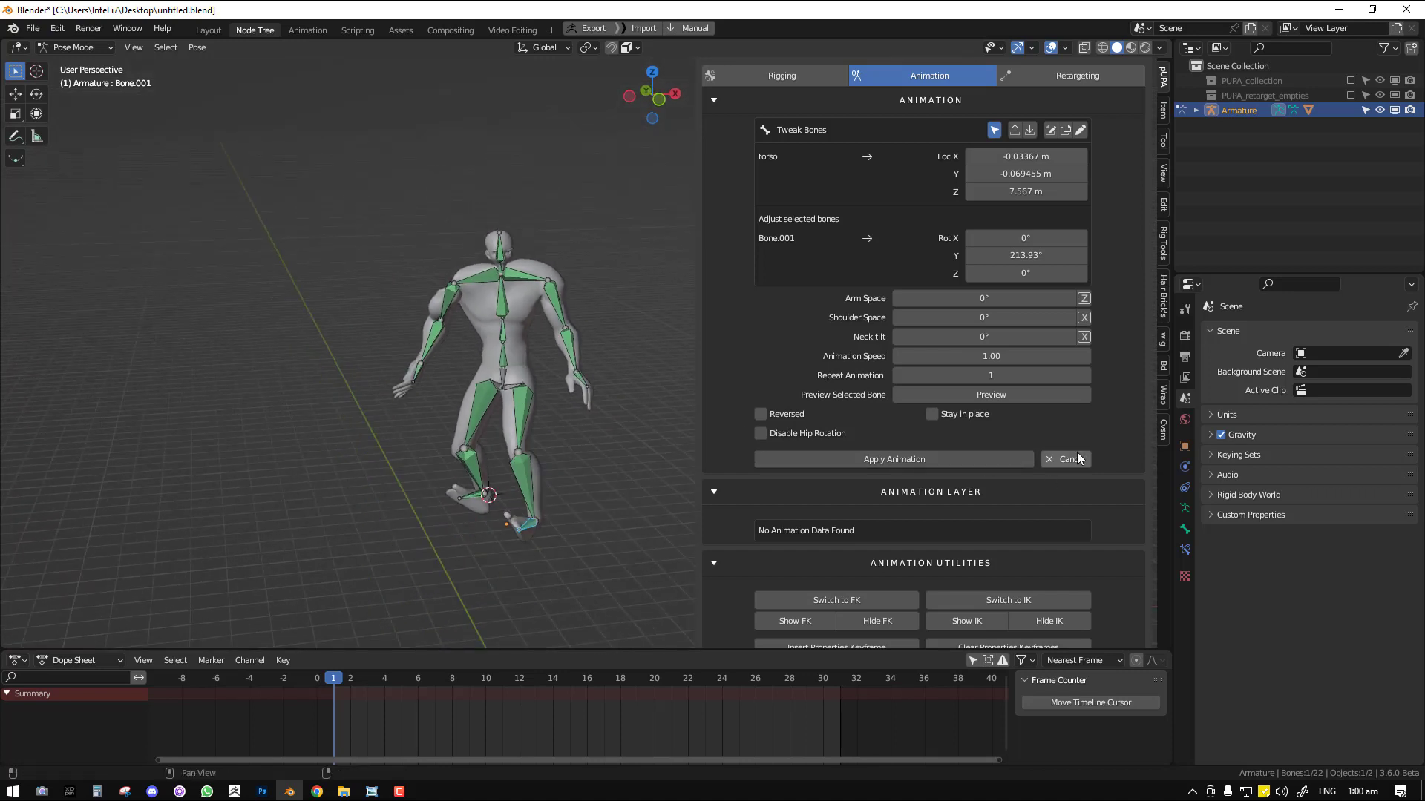
pyautogui.click(1066, 459)
pyautogui.scroll(-2, 573, 458)
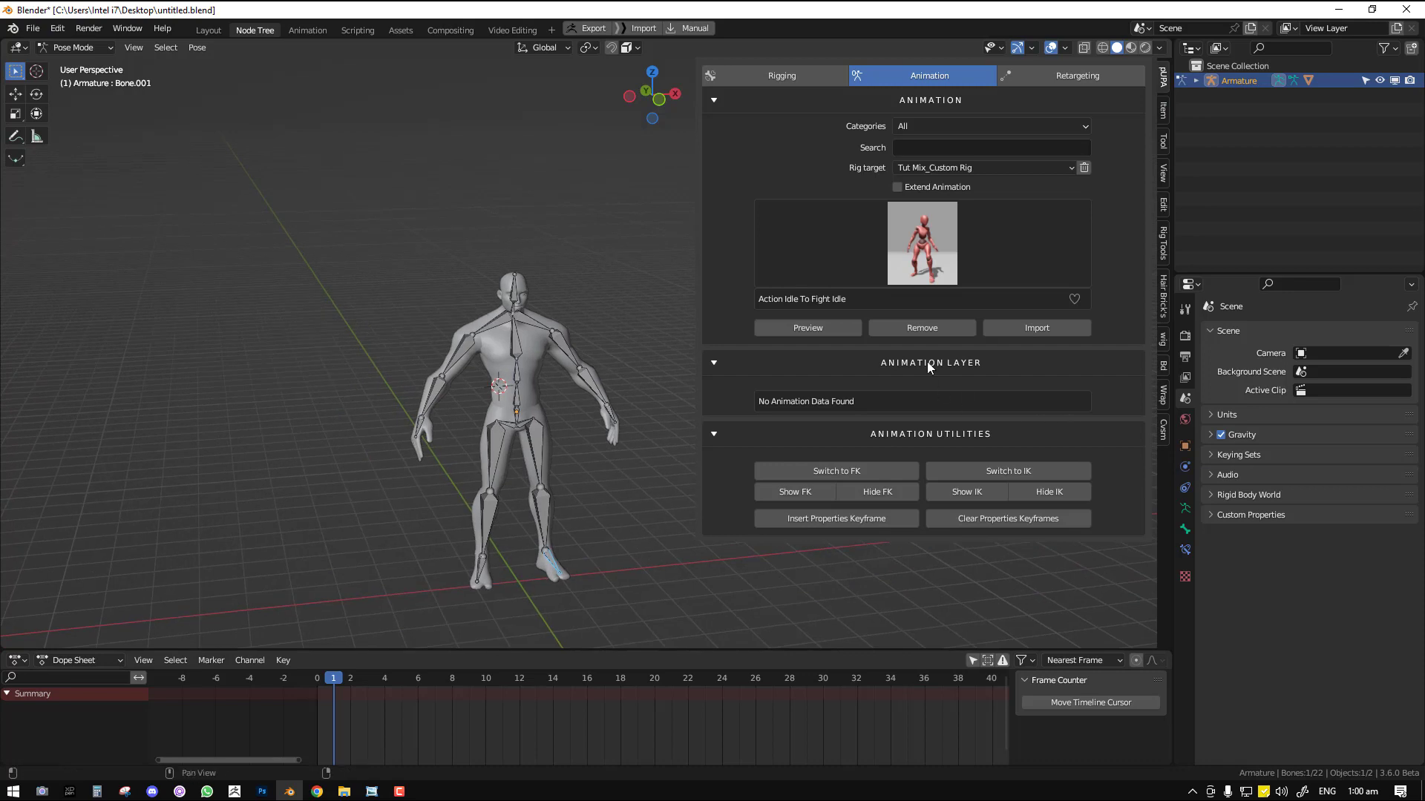
# - Preview the library animation on the custom armature again in Pose Mode and return to the retargeting bone mapping list
pyautogui.click(948, 228)
pyautogui.click(579, 334)
pyautogui.click(821, 334)
pyautogui.hotkey('ctrl', 'Tab')
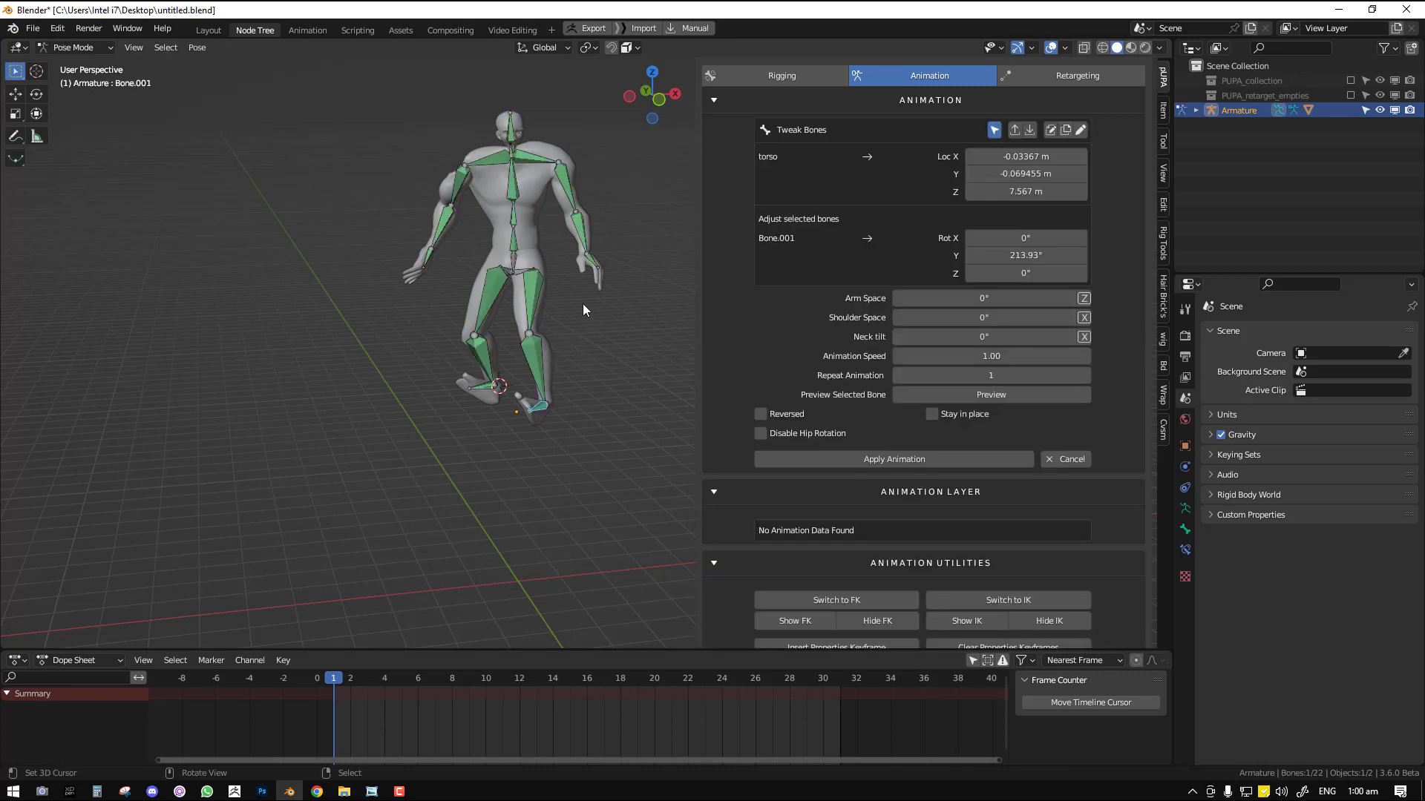
pyautogui.moveTo(621, 273); pyautogui.dragTo(589, 276, button='middle')
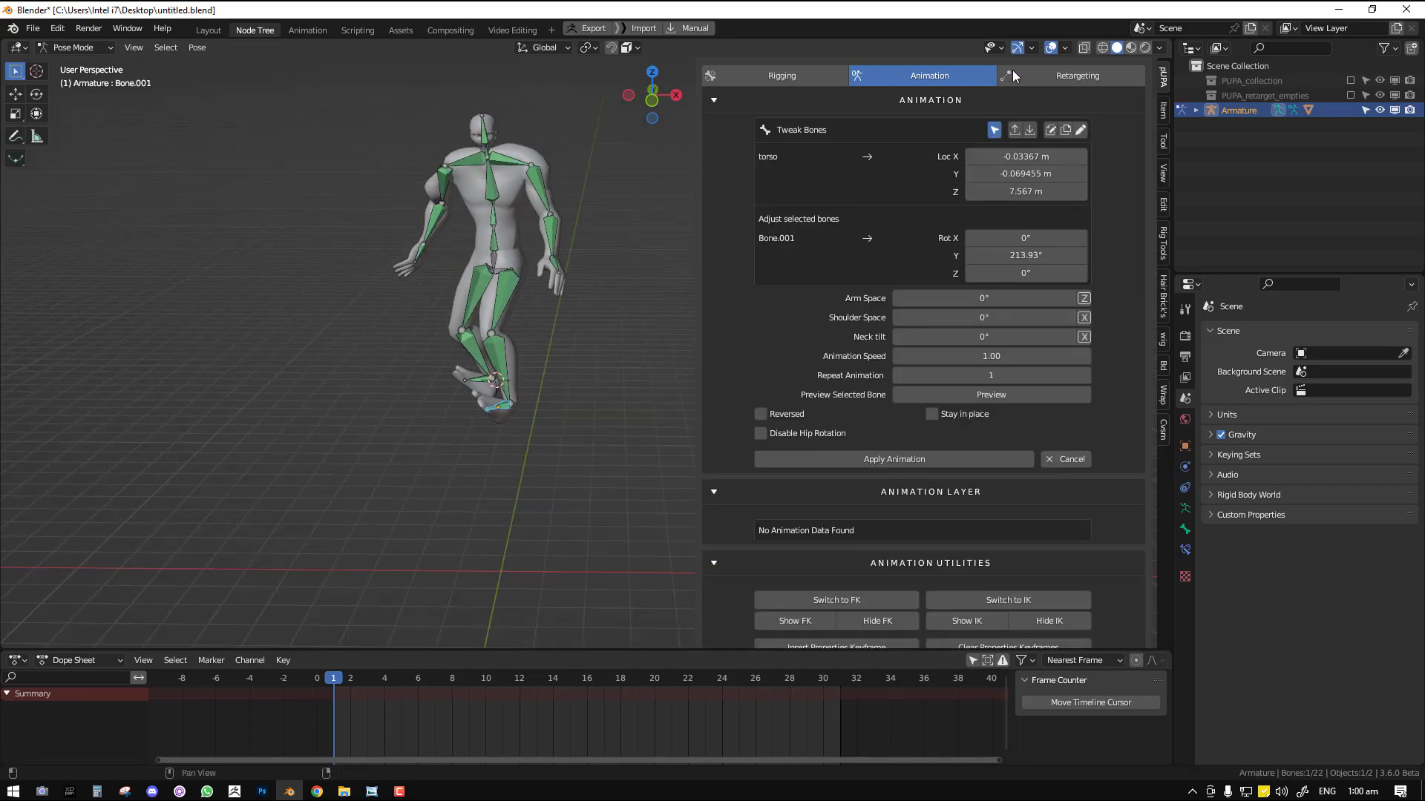
pyautogui.click(1073, 77)
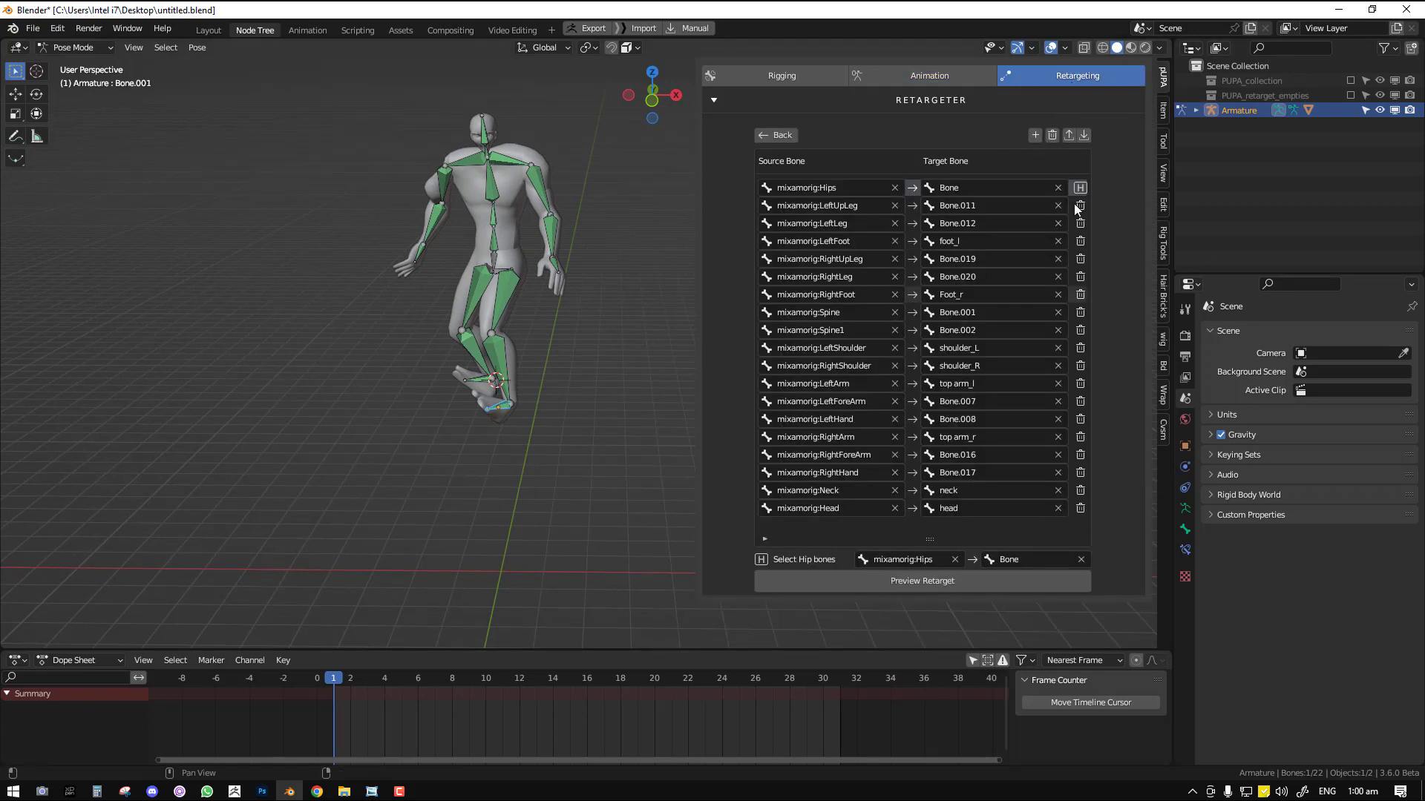
# - Rotate the neck bone of the previewed animation to about 559° on Y in the Tweak Bones settings
pyautogui.click(945, 79)
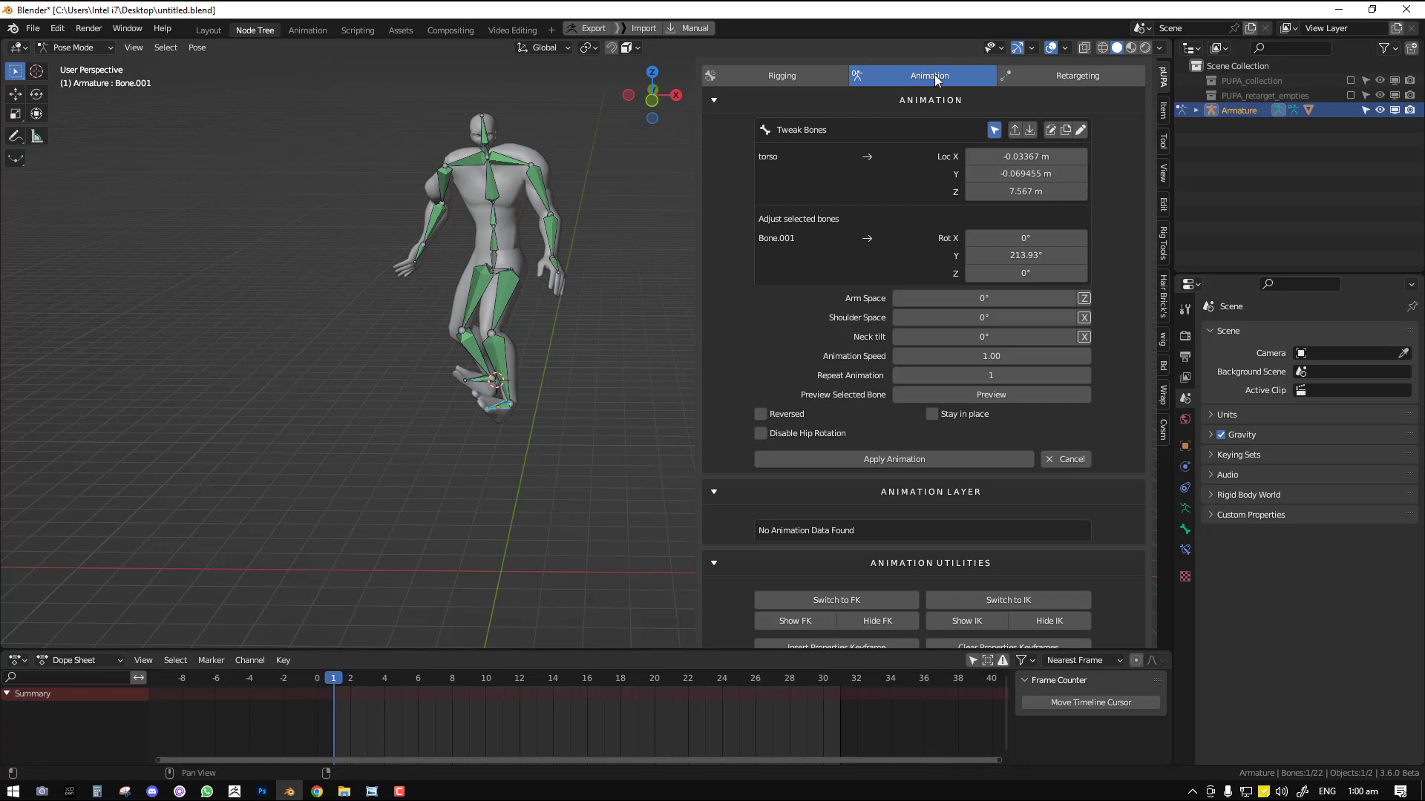
pyautogui.click(1079, 77)
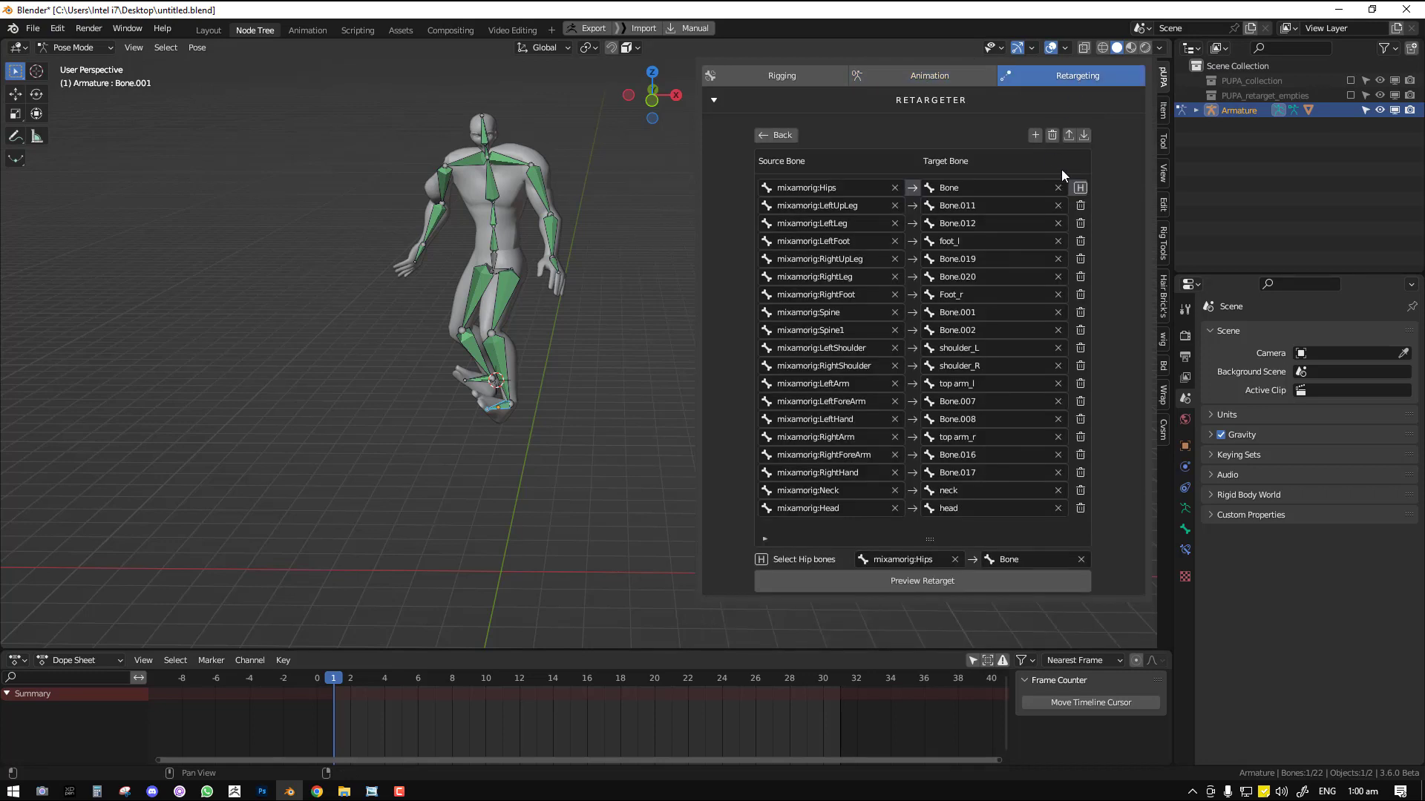
pyautogui.click(969, 77)
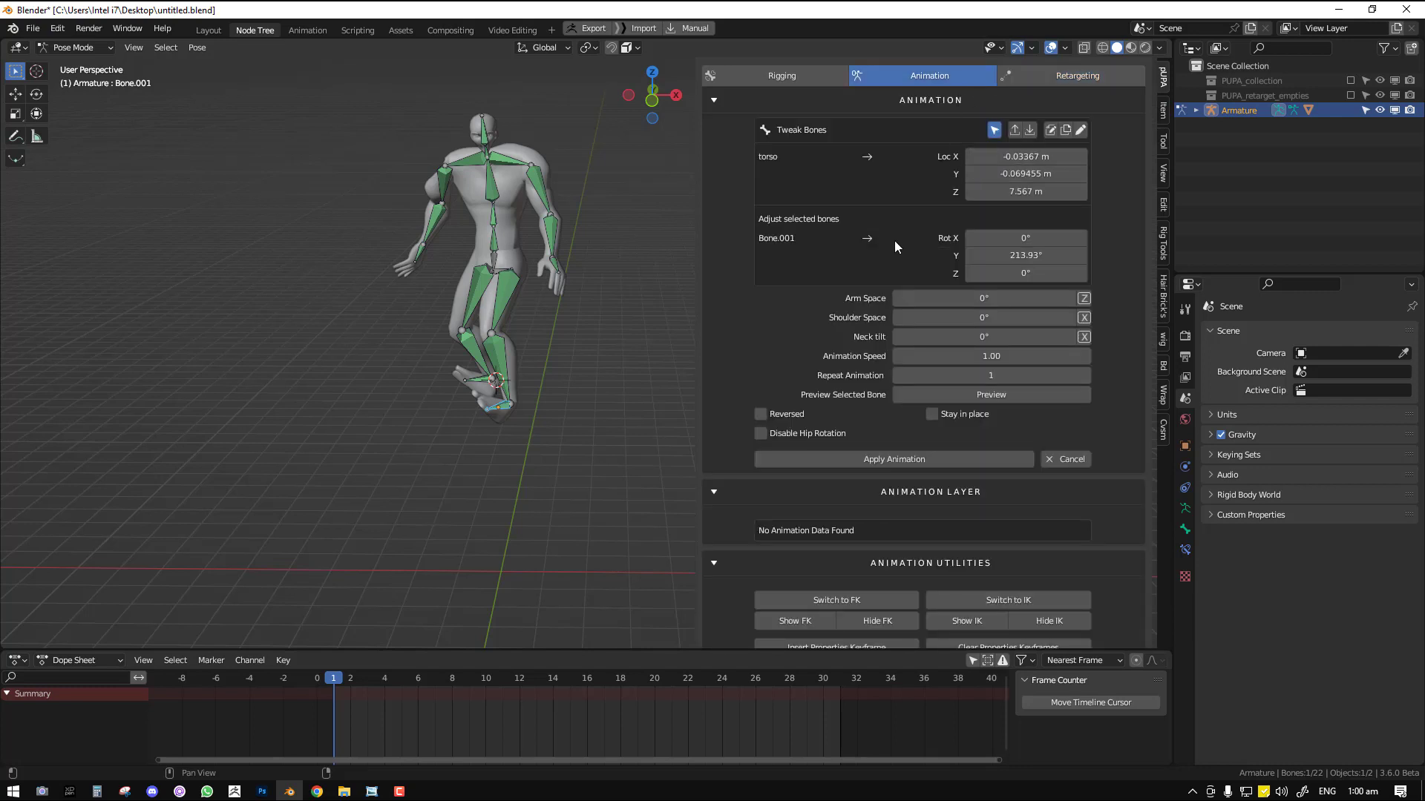
pyautogui.keyDown('alt'); pyautogui.moveTo(434, 385); pyautogui.dragTo(524, 301, button='middle'); pyautogui.keyUp('alt')
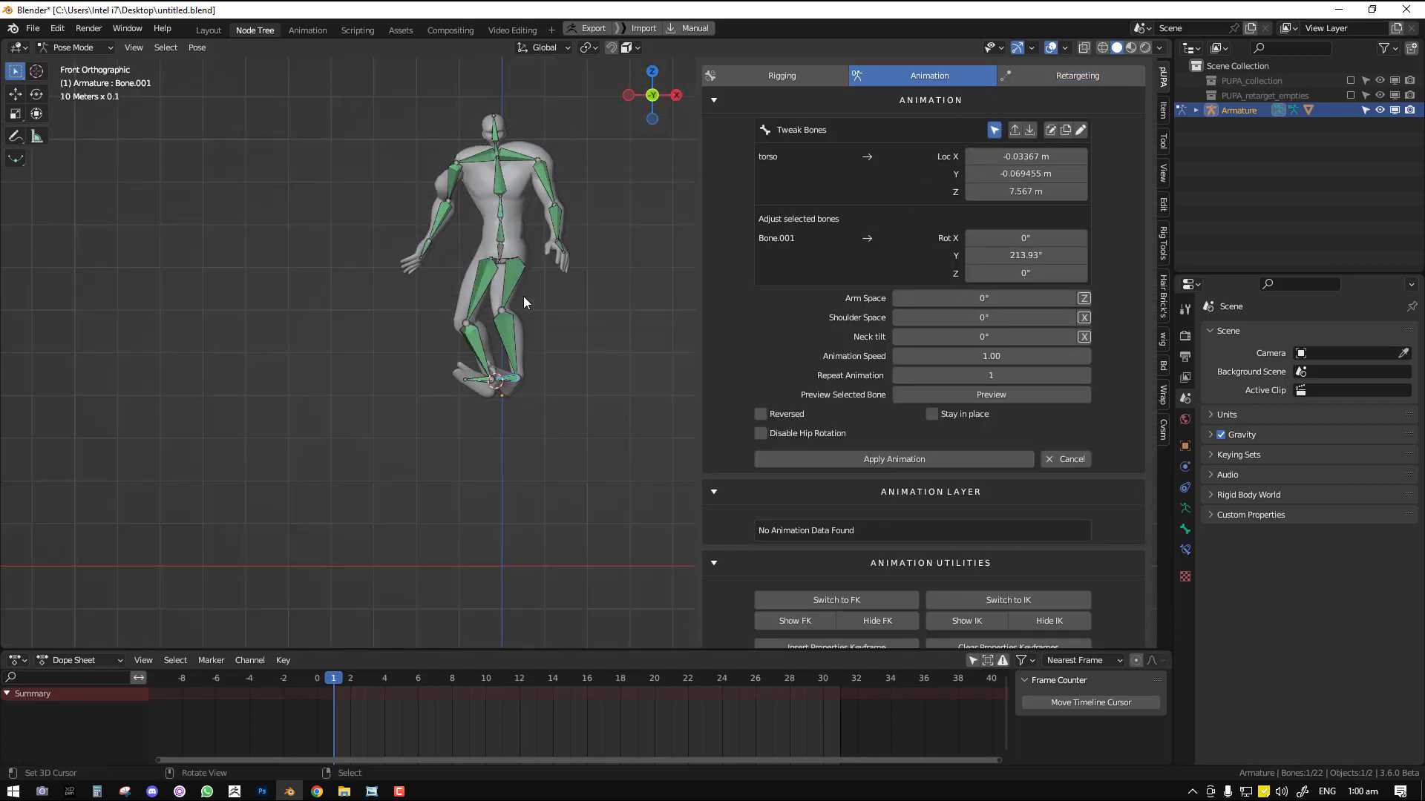
pyautogui.scroll(2, 488, 199)
pyautogui.moveTo(411, 159); pyautogui.dragTo(450, 295, button='middle')
pyautogui.click(430, 242)
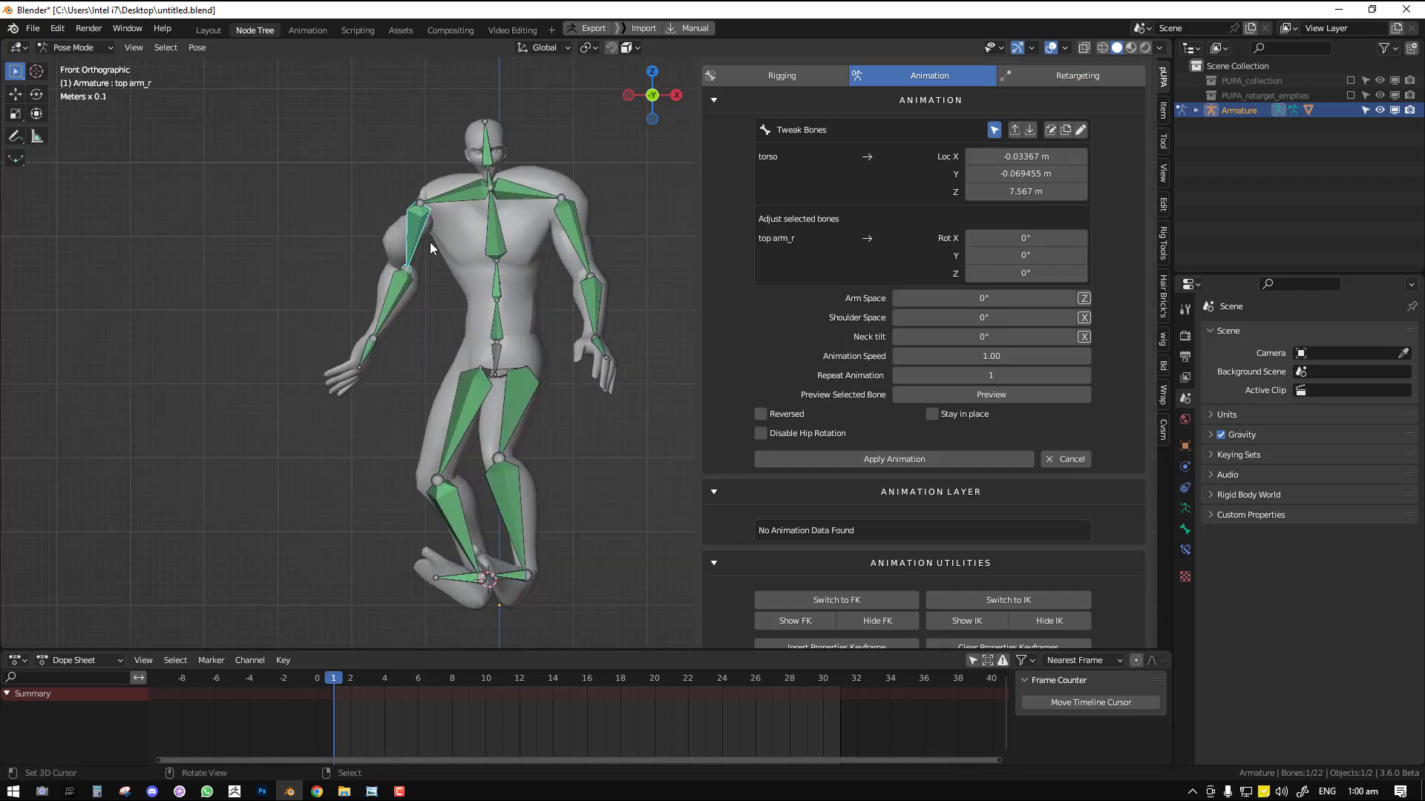
pyautogui.moveTo(430, 242); pyautogui.dragTo(520, 175, button='middle')
pyautogui.click(498, 187)
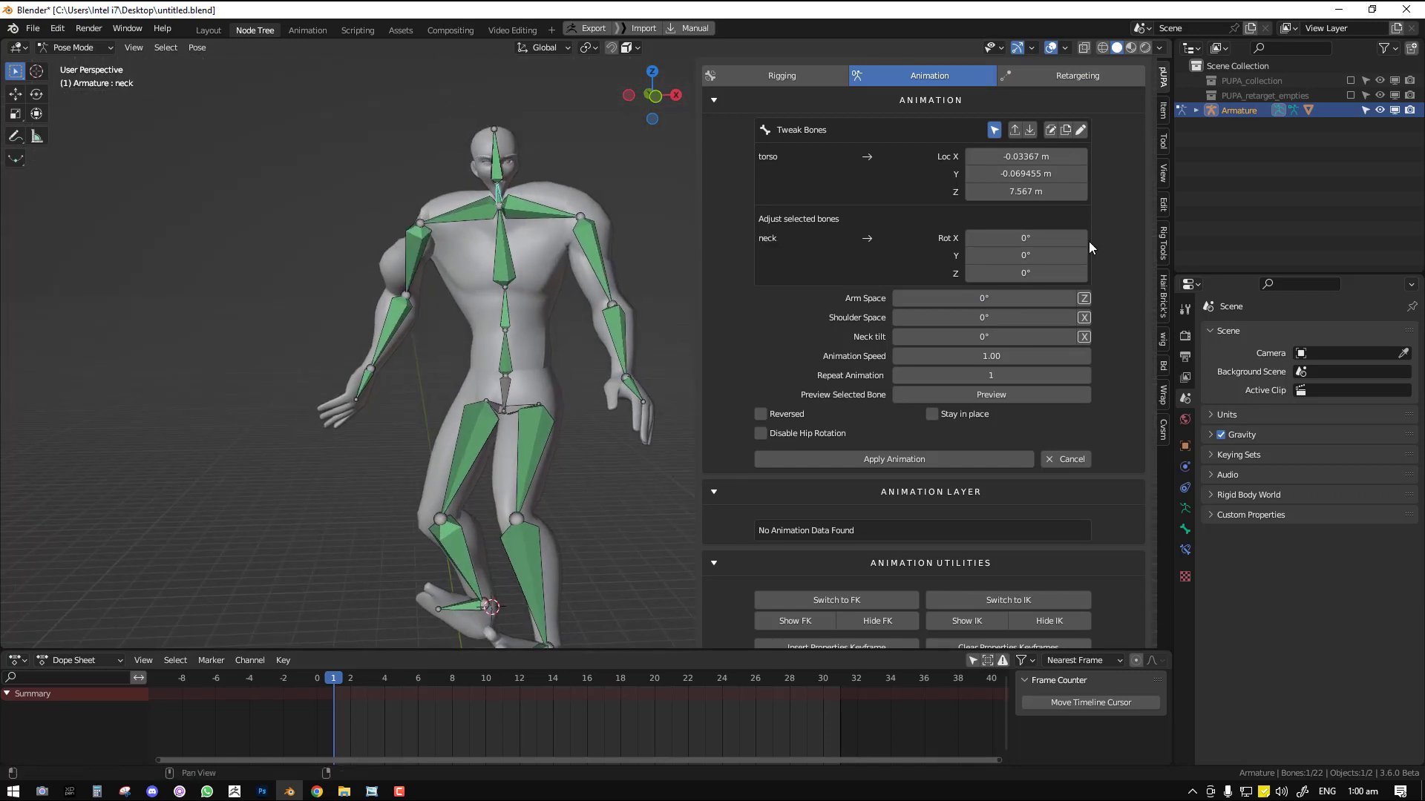
pyautogui.moveTo(1025, 255); pyautogui.dragTo(1105, 255)
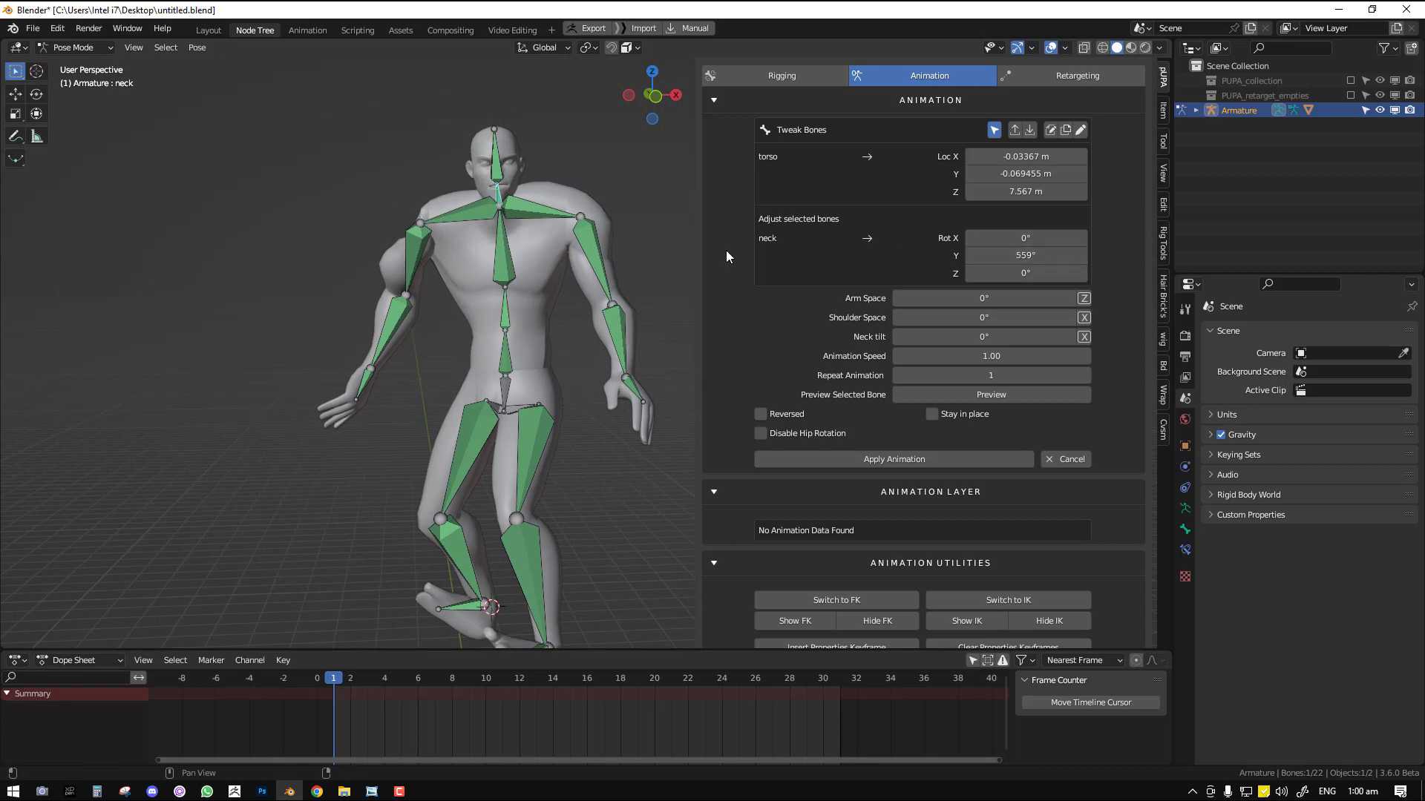
# - Check the head bone's rotation, try a different X rotation on the shoulder_L bone, and undo it
pyautogui.moveTo(534, 290); pyautogui.dragTo(483, 356, button='middle')
pyautogui.click(518, 199)
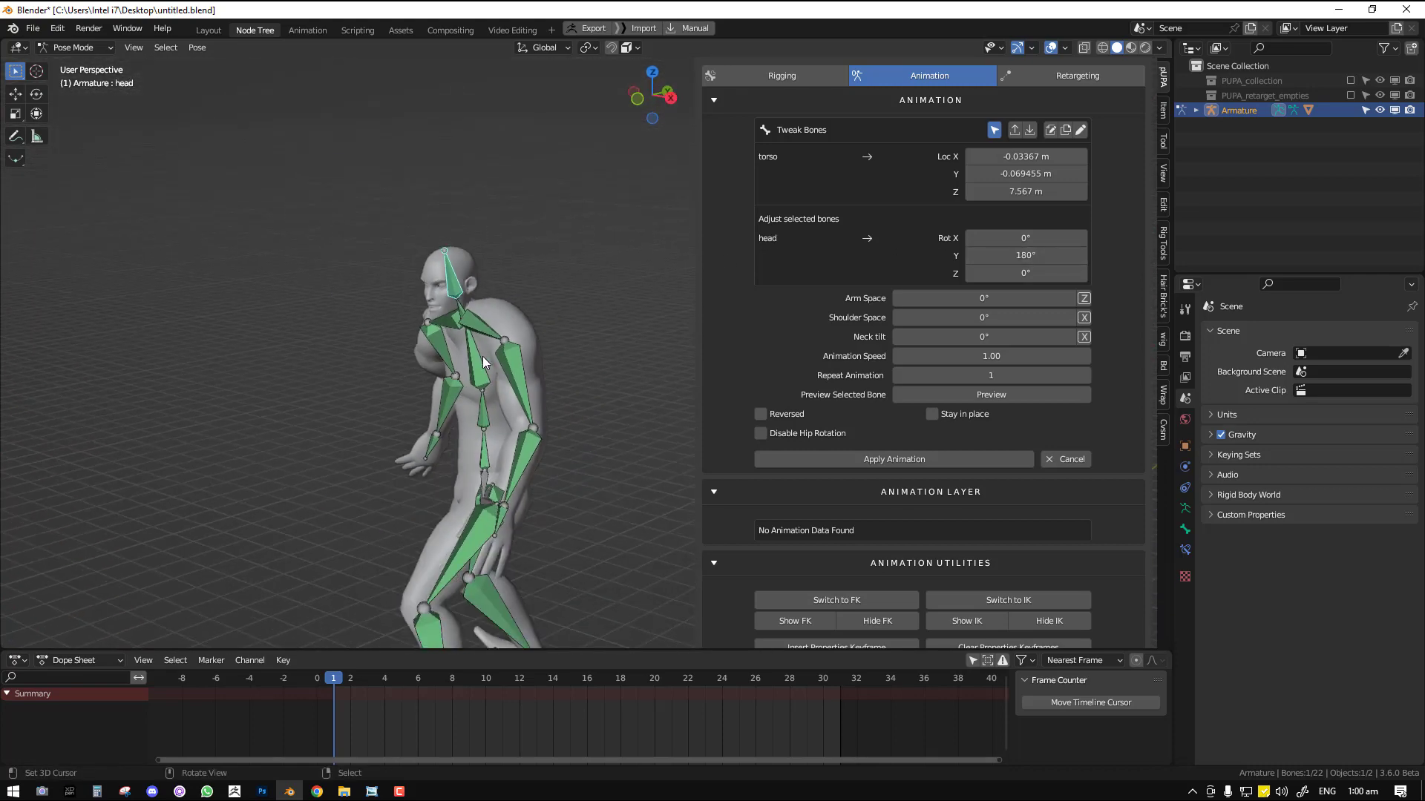
pyautogui.press('KP_1')
pyautogui.click(568, 318)
pyautogui.moveTo(1025, 238); pyautogui.dragTo(1040, 237)
pyautogui.hotkey('ctrl', 'z')
pyautogui.moveTo(543, 452); pyautogui.dragTo(553, 442, button='middle')
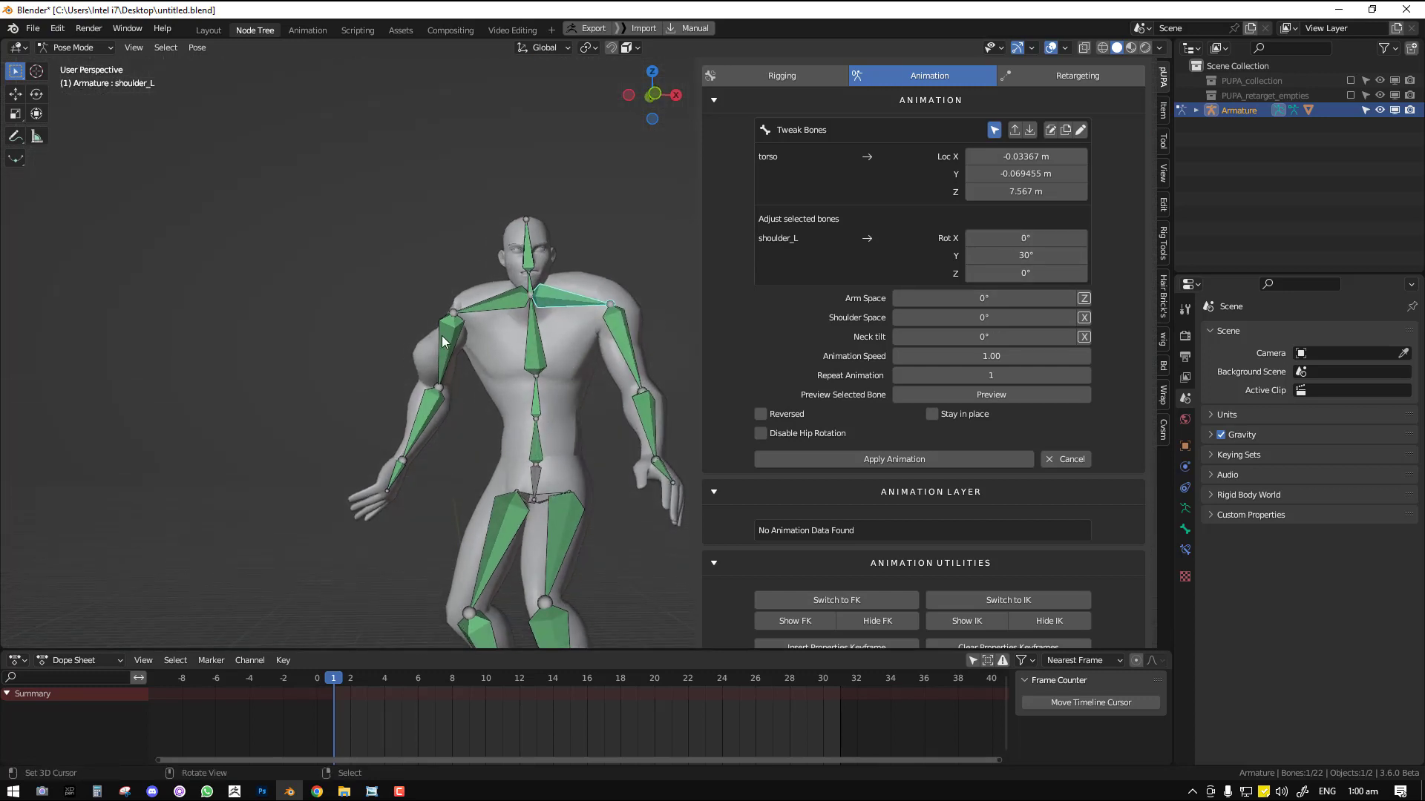
# - Set the Y rotation of the top arm_r bone to 90°
pyautogui.click(447, 340)
pyautogui.click(1025, 255)
pyautogui.write('90')
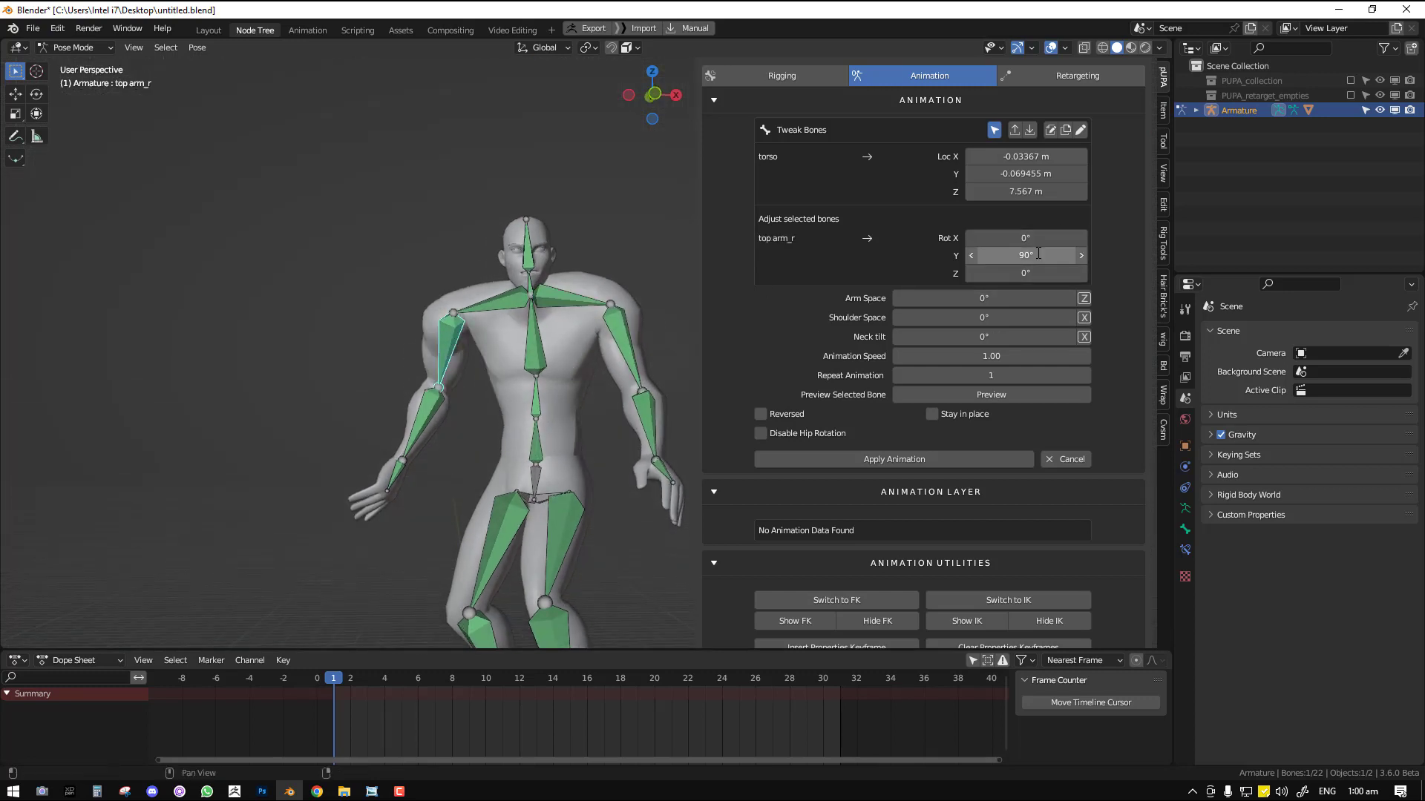
pyautogui.press('Return')
# - Edit the Y rotation of Bone.016 and set the Y rotation of Bone.017 to 90°
pyautogui.moveTo(533, 410); pyautogui.dragTo(487, 422, button='middle')
pyautogui.click(445, 416)
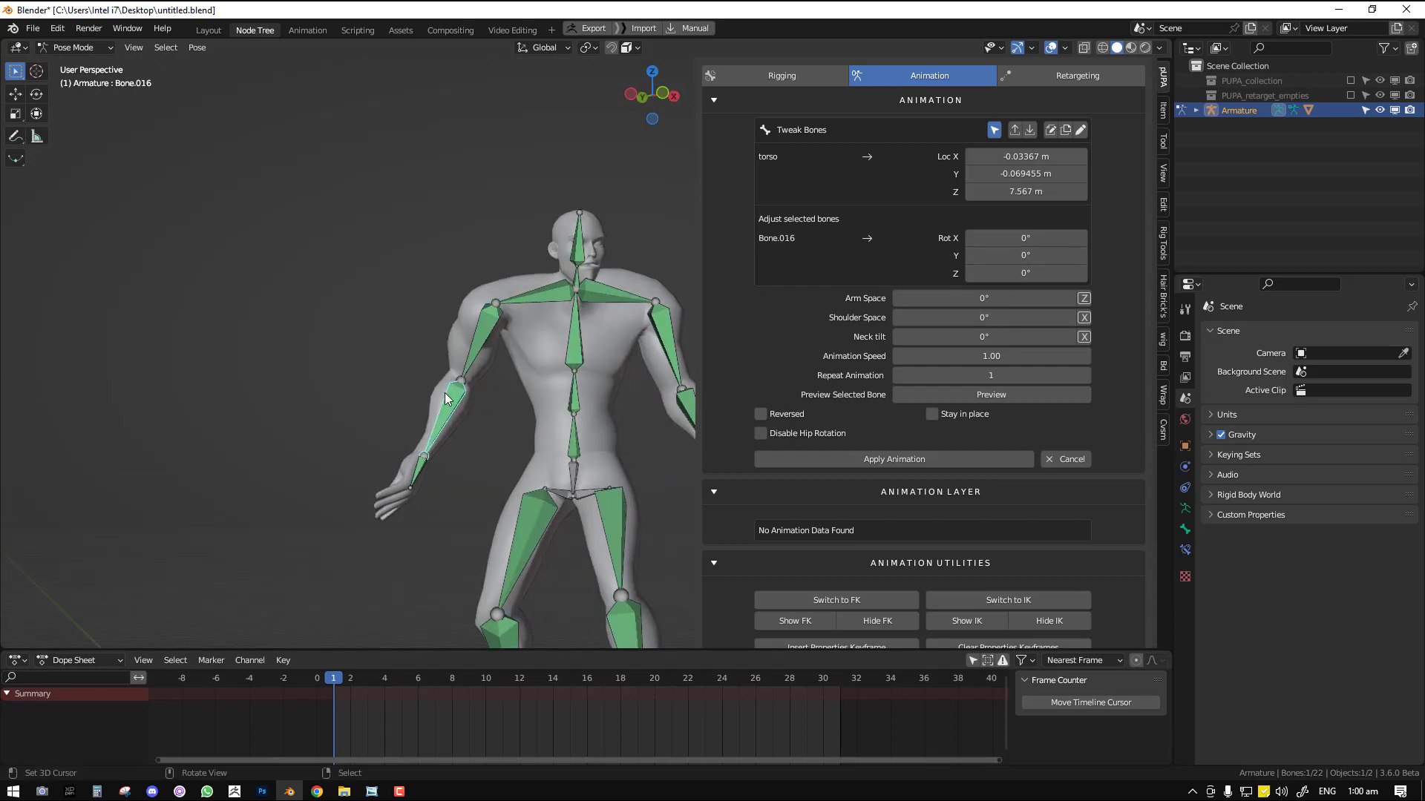
pyautogui.click(1027, 250)
pyautogui.press('Return')
pyautogui.click(417, 471)
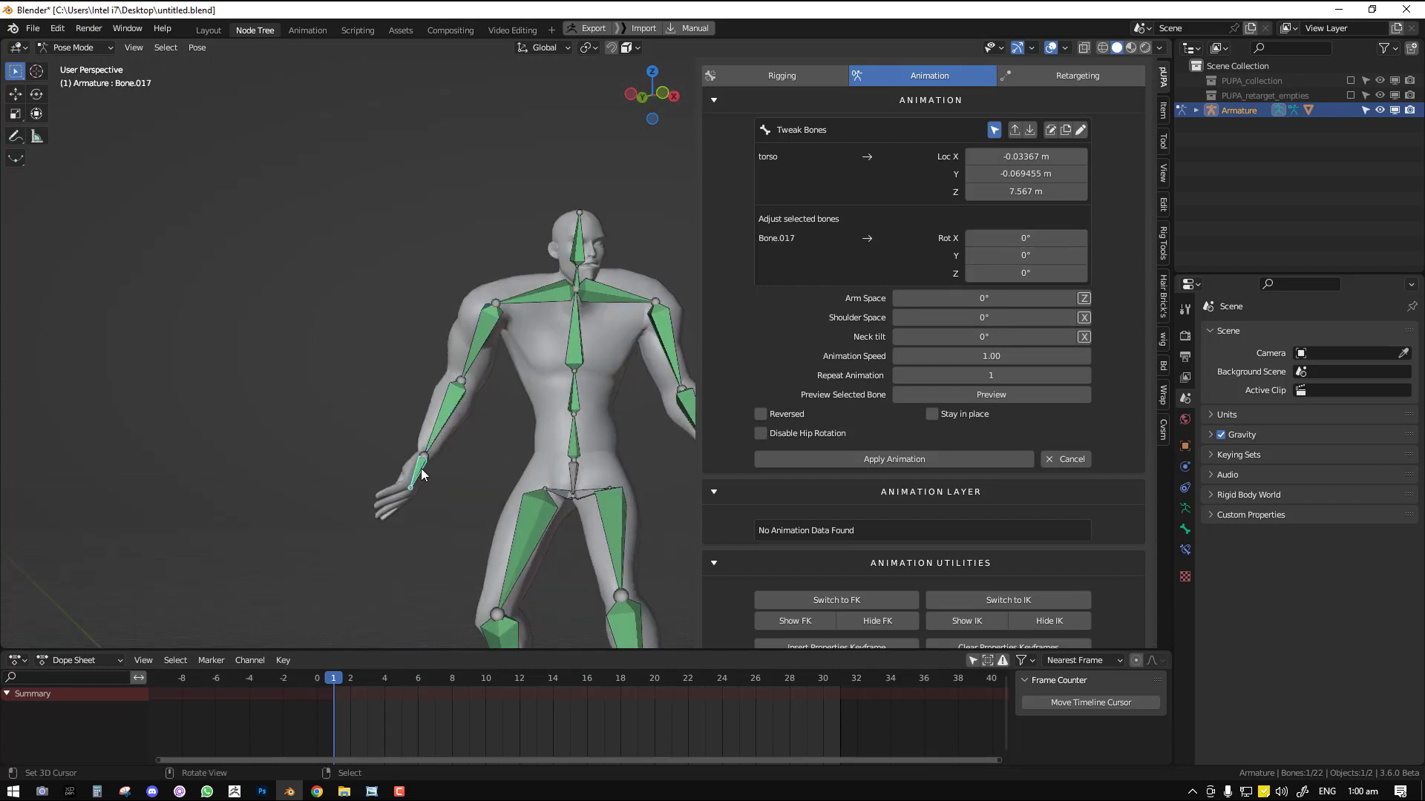
pyautogui.click(1025, 256)
pyautogui.write('90')
pyautogui.press('Return')
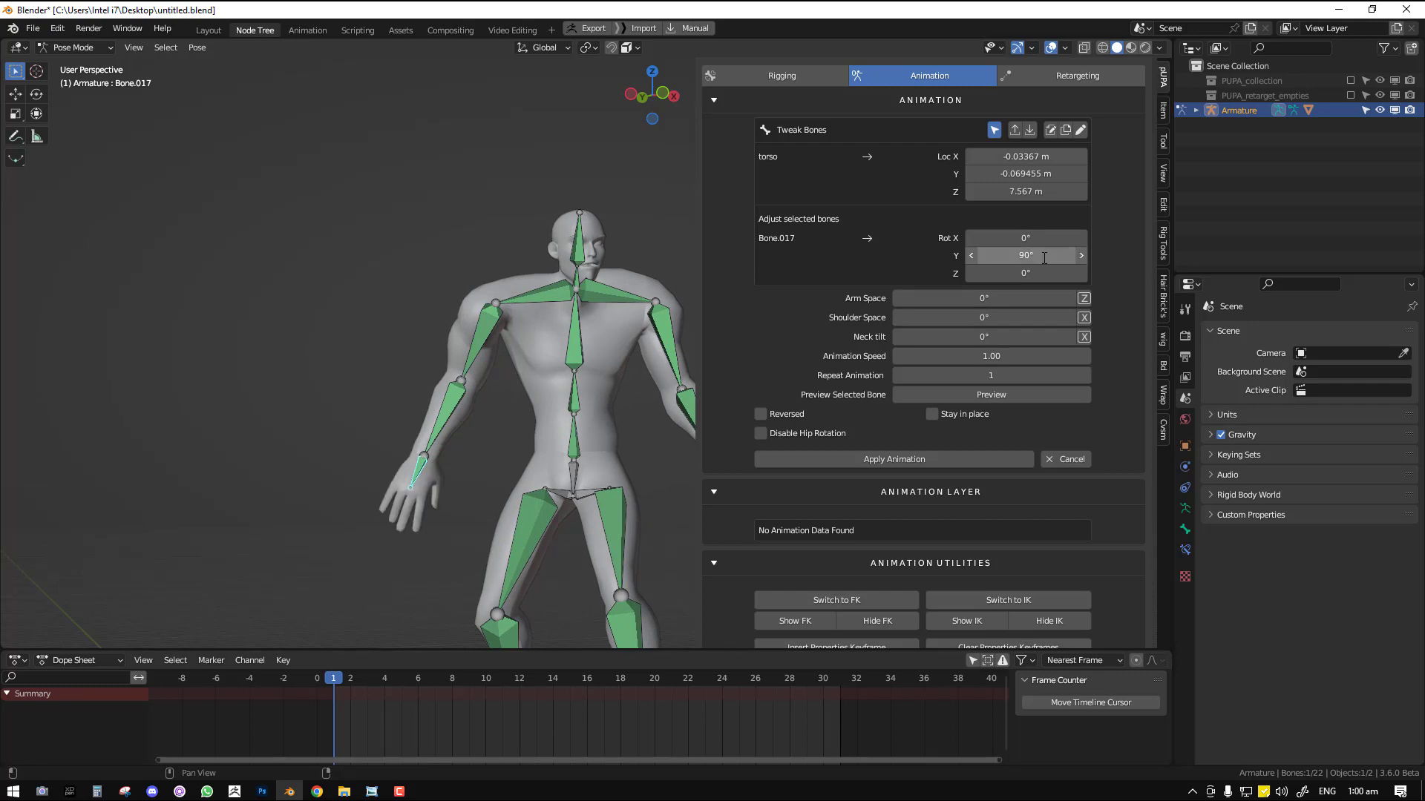
# - Set the Y rotation of the top arm_r bone to 180°
pyautogui.moveTo(668, 364); pyautogui.dragTo(542, 361, button='middle')
pyautogui.click(413, 315)
pyautogui.moveTo(1025, 255); pyautogui.dragTo(987, 255)
pyautogui.click(1044, 259)
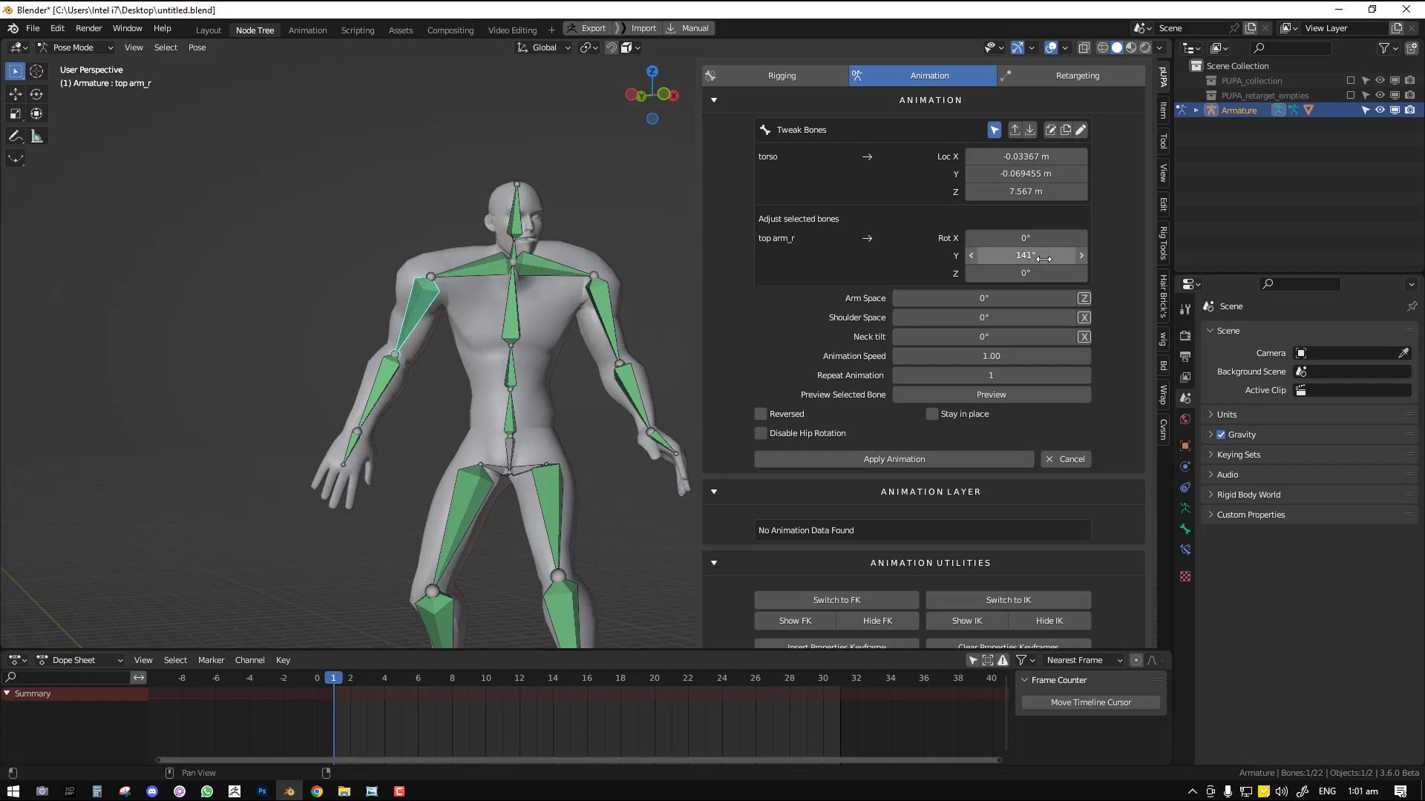
pyautogui.write('1')
pyautogui.press('BackSpace')
pyautogui.write('90')
pyautogui.press('Return')
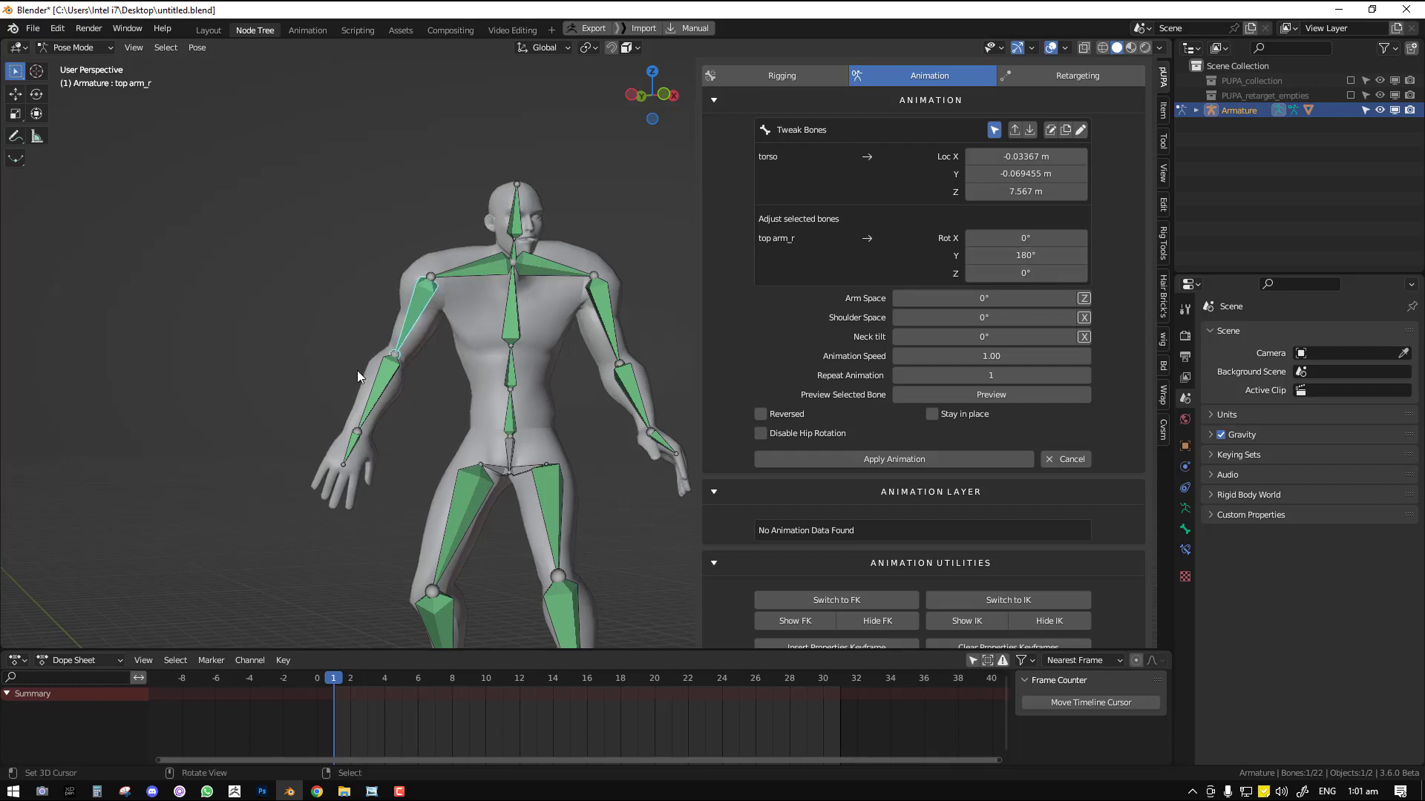
# - Set the Y rotation of both Bone.016 and Bone.017 in the right arm to 180°
pyautogui.click(374, 392)
pyautogui.click(996, 261)
pyautogui.write('180')
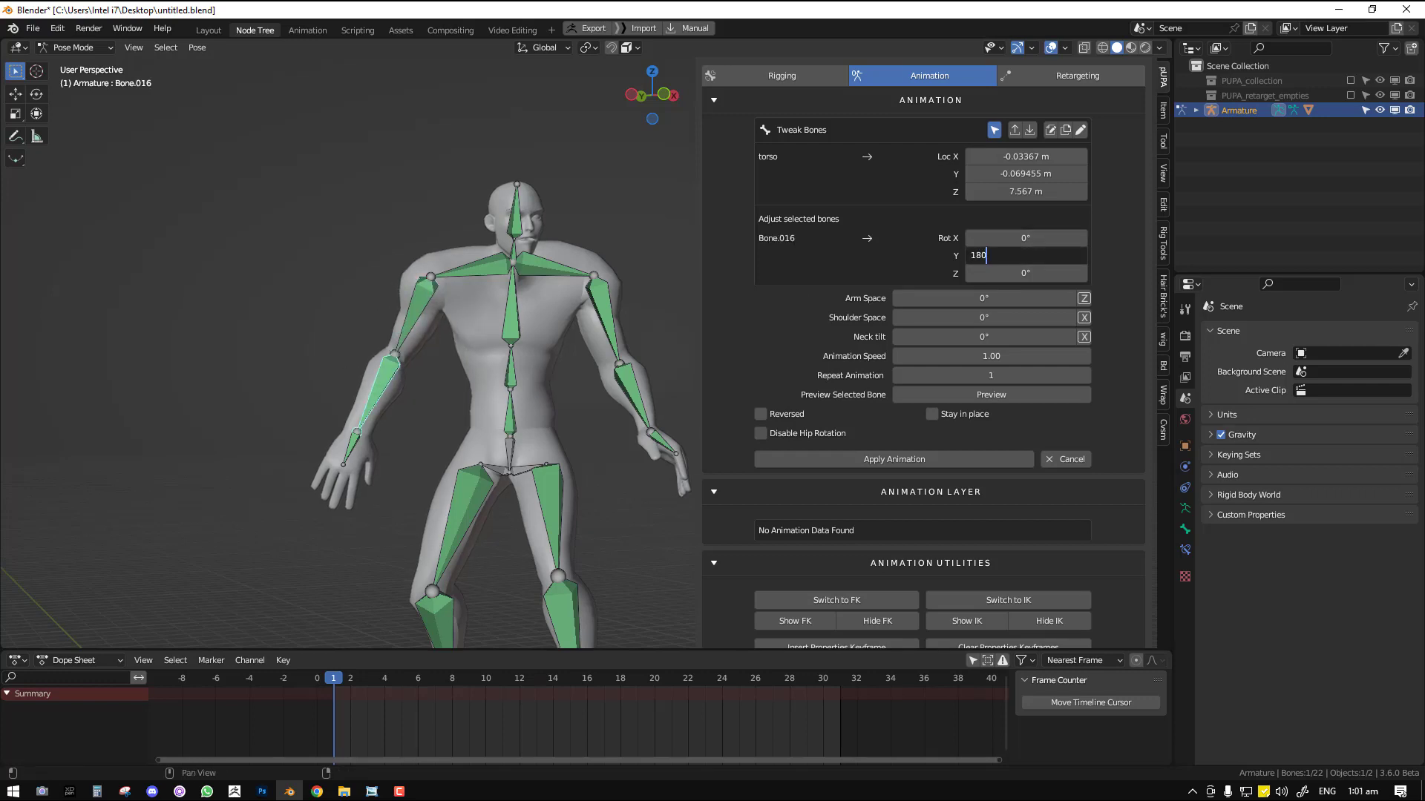
pyautogui.press('Return')
pyautogui.click(353, 450)
pyautogui.click(1037, 255)
pyautogui.write('1')
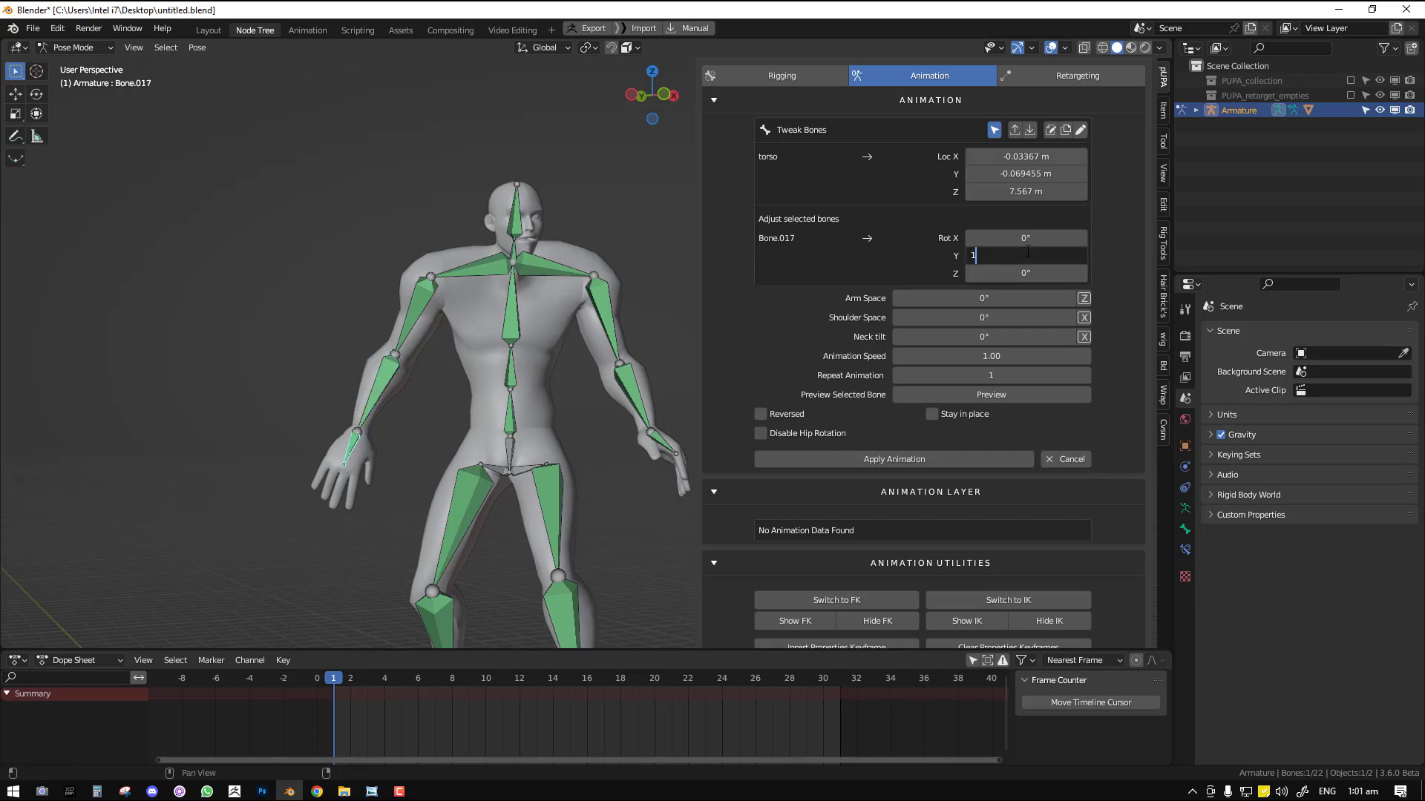
pyautogui.write('80')
pyautogui.press('Return')
# - Check the left arm bones and set the X rotation of the foot_l bone to 40°
pyautogui.moveTo(451, 415); pyautogui.dragTo(552, 345, button='middle')
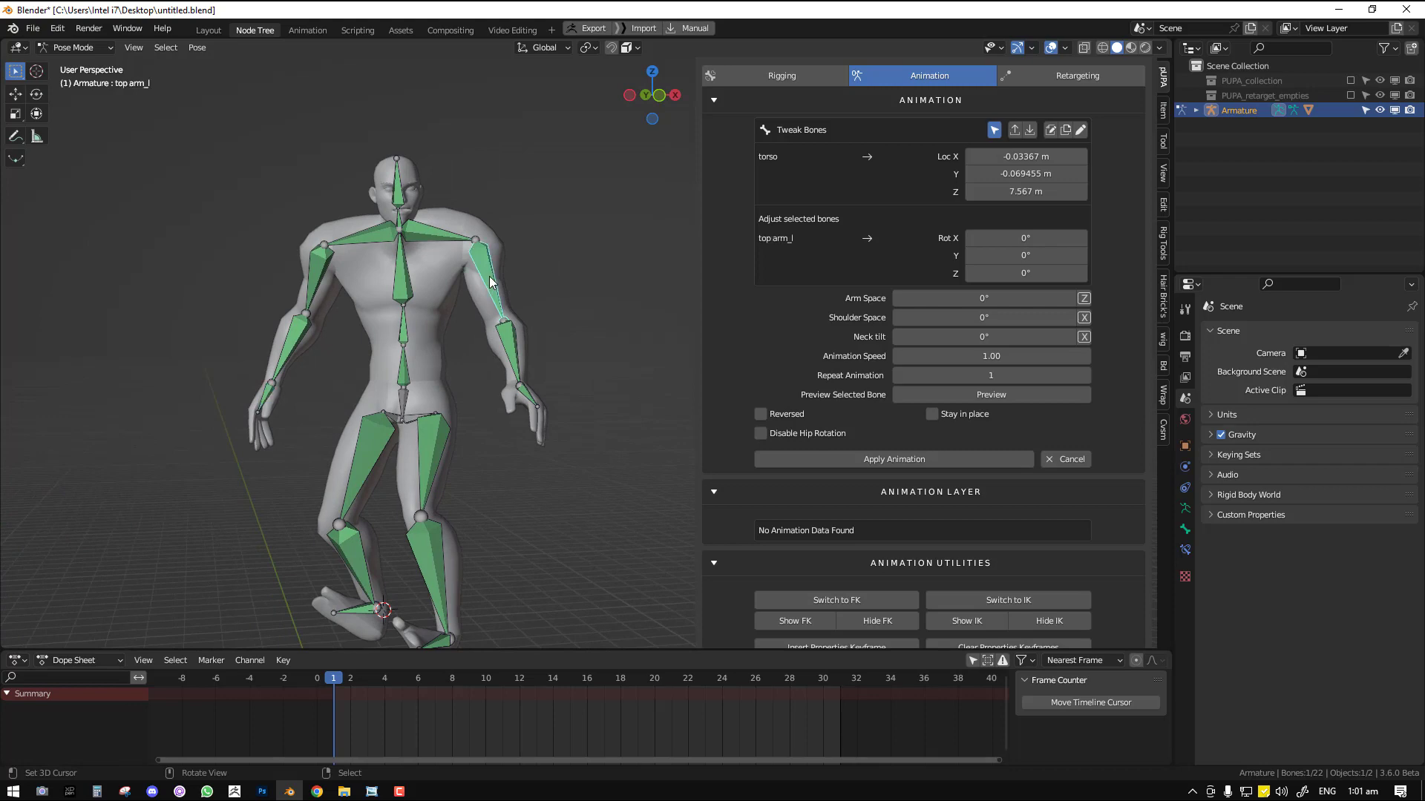
pyautogui.scroll(1, 519, 375)
pyautogui.click(512, 355)
pyautogui.scroll(4, 526, 390)
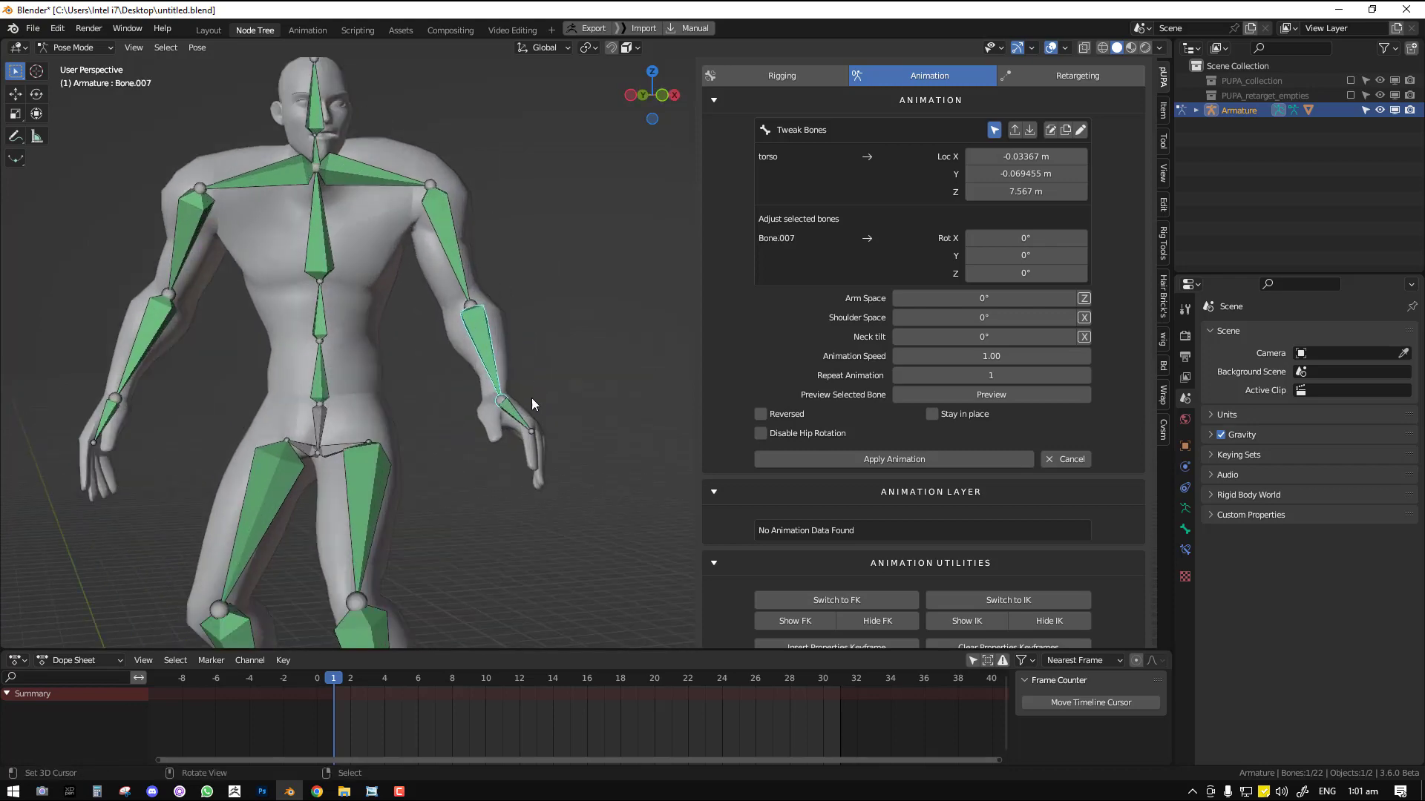
pyautogui.moveTo(531, 398); pyautogui.dragTo(439, 488, button='middle')
pyautogui.click(479, 528)
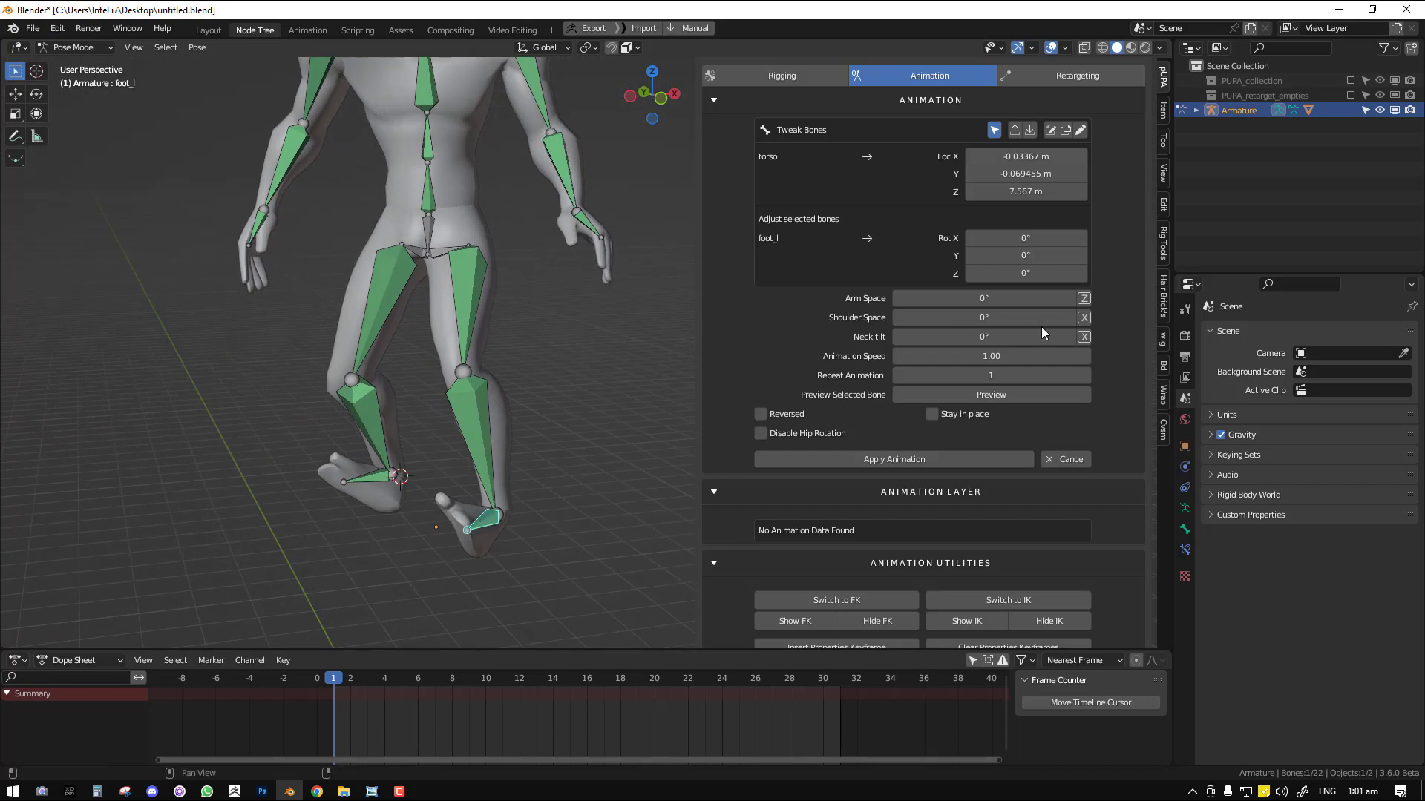
pyautogui.moveTo(1026, 238)
pyautogui.mouseDown()
pyautogui.moveTo(1080, 238)
pyautogui.moveTo(1042, 239)
pyautogui.mouseUp()
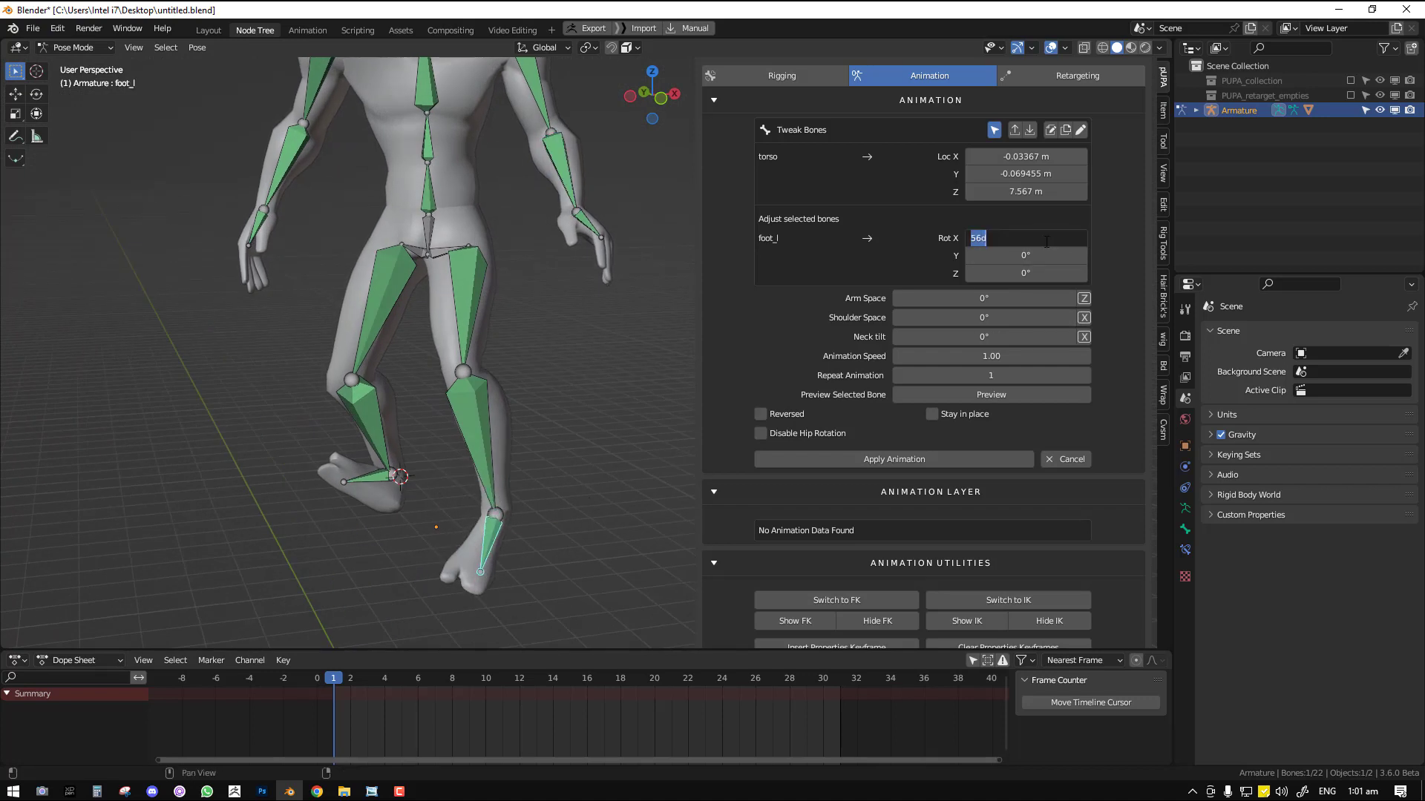
pyautogui.write('50')
pyautogui.press('Return')
pyautogui.press('KP_1')
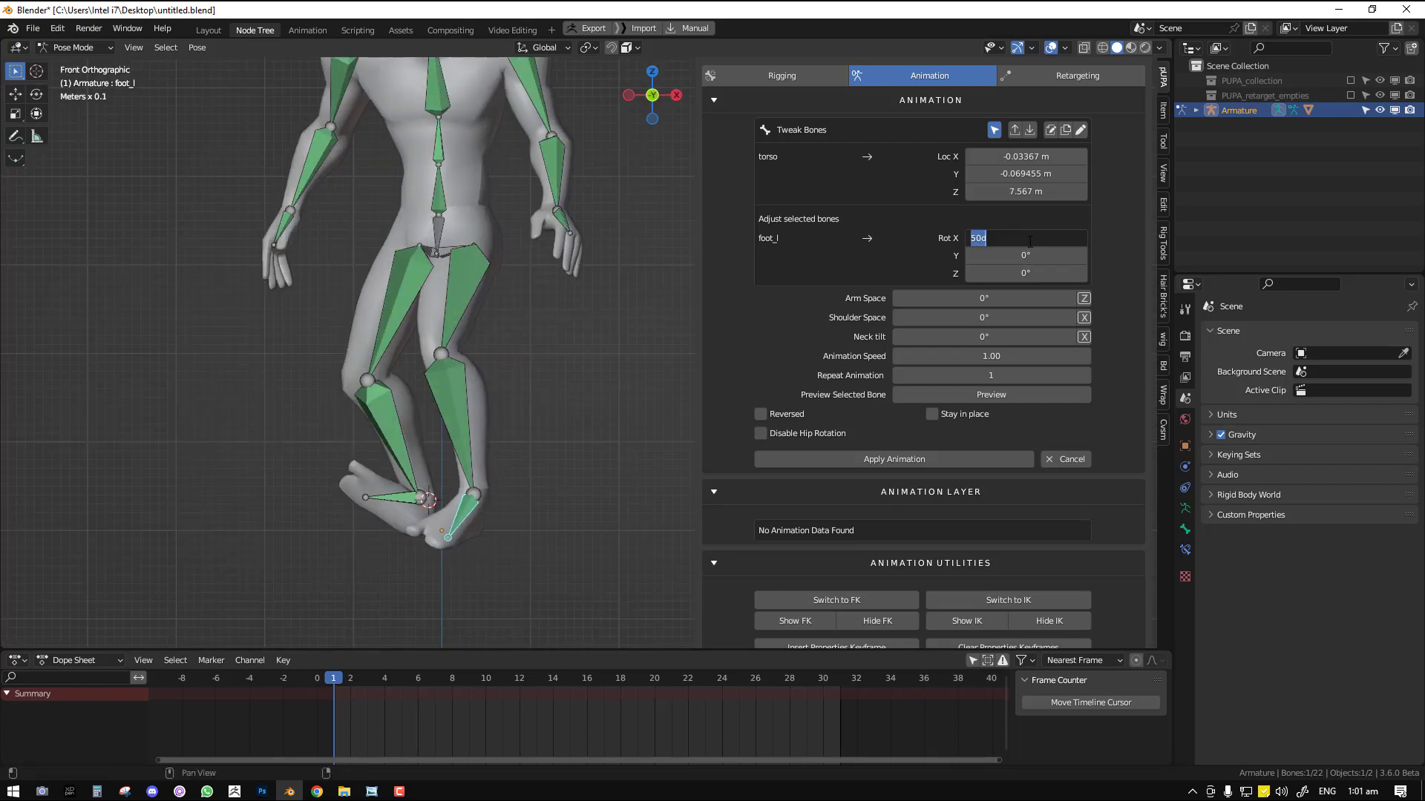
pyautogui.press('Return')
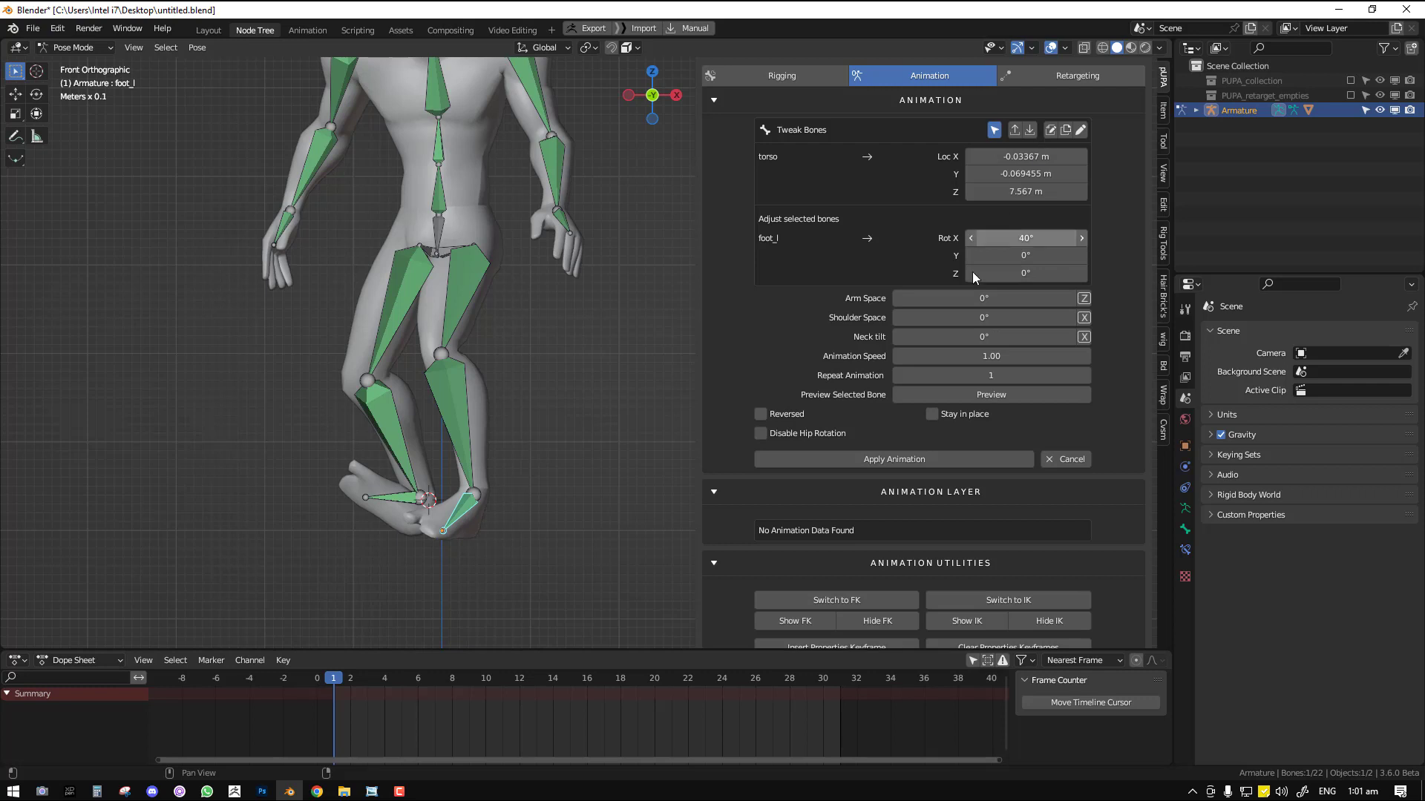
# - Update the rig target's saved bone orientations with the tweaked rotations
pyautogui.scroll(-2, 433, 276)
pyautogui.keyDown('shift'); pyautogui.moveTo(433, 276); pyautogui.dragTo(464, 358, button='middle'); pyautogui.keyUp('shift')
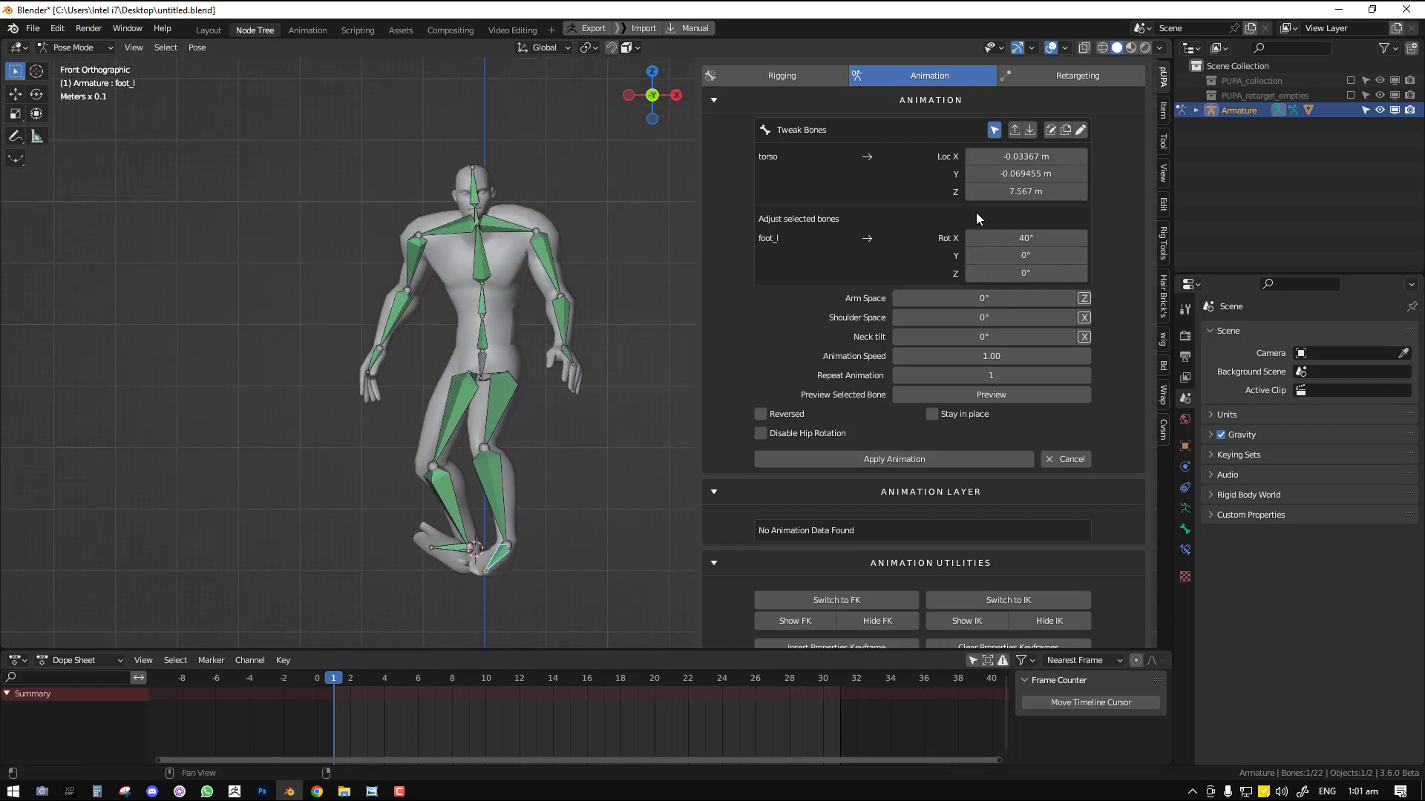
pyautogui.click(1050, 130)
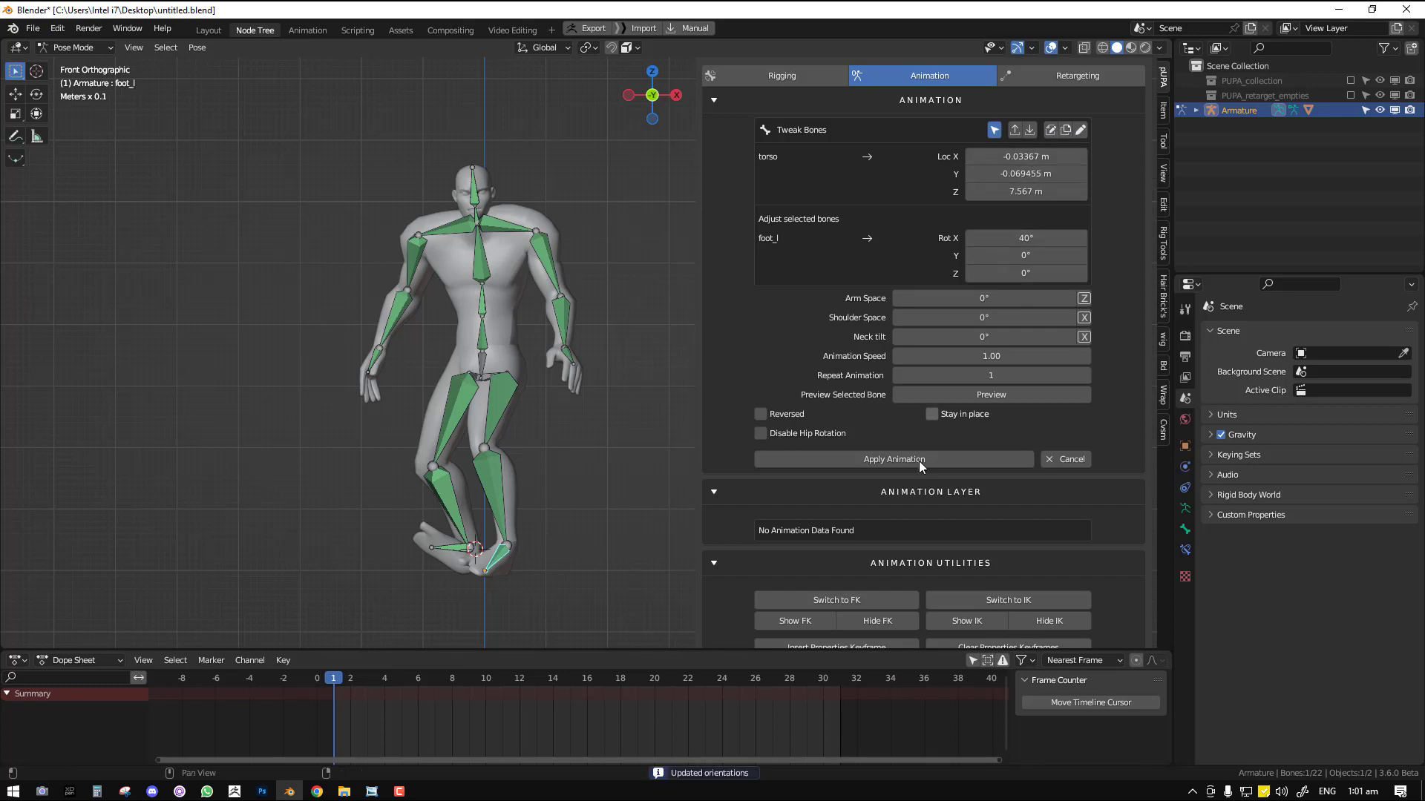
# - Cancel the preview, preview Action Idle To Fight Idle again to inspect the corrected pose, and cancel it
pyautogui.click(1062, 458)
pyautogui.click(818, 335)
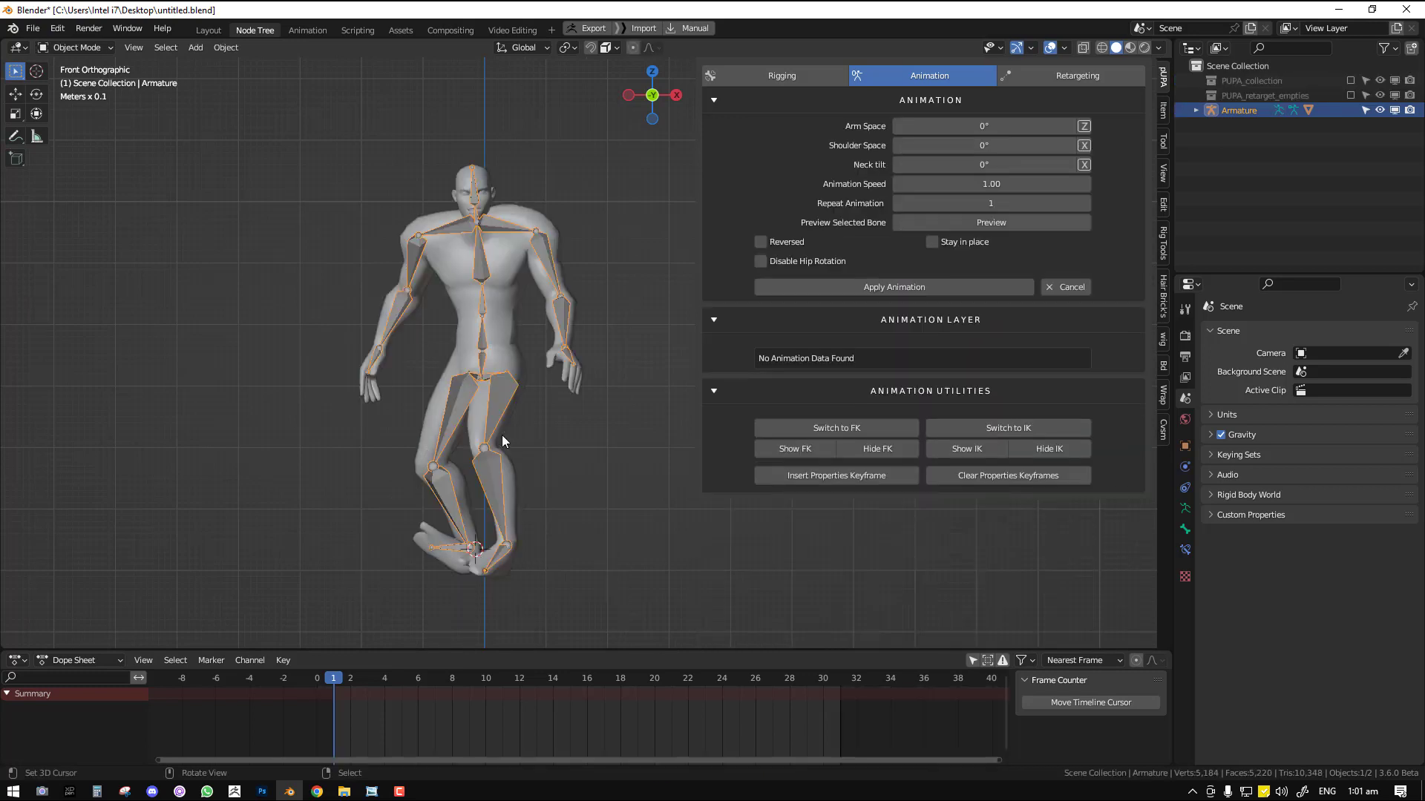
pyautogui.moveTo(500, 308); pyautogui.dragTo(564, 323, button='middle')
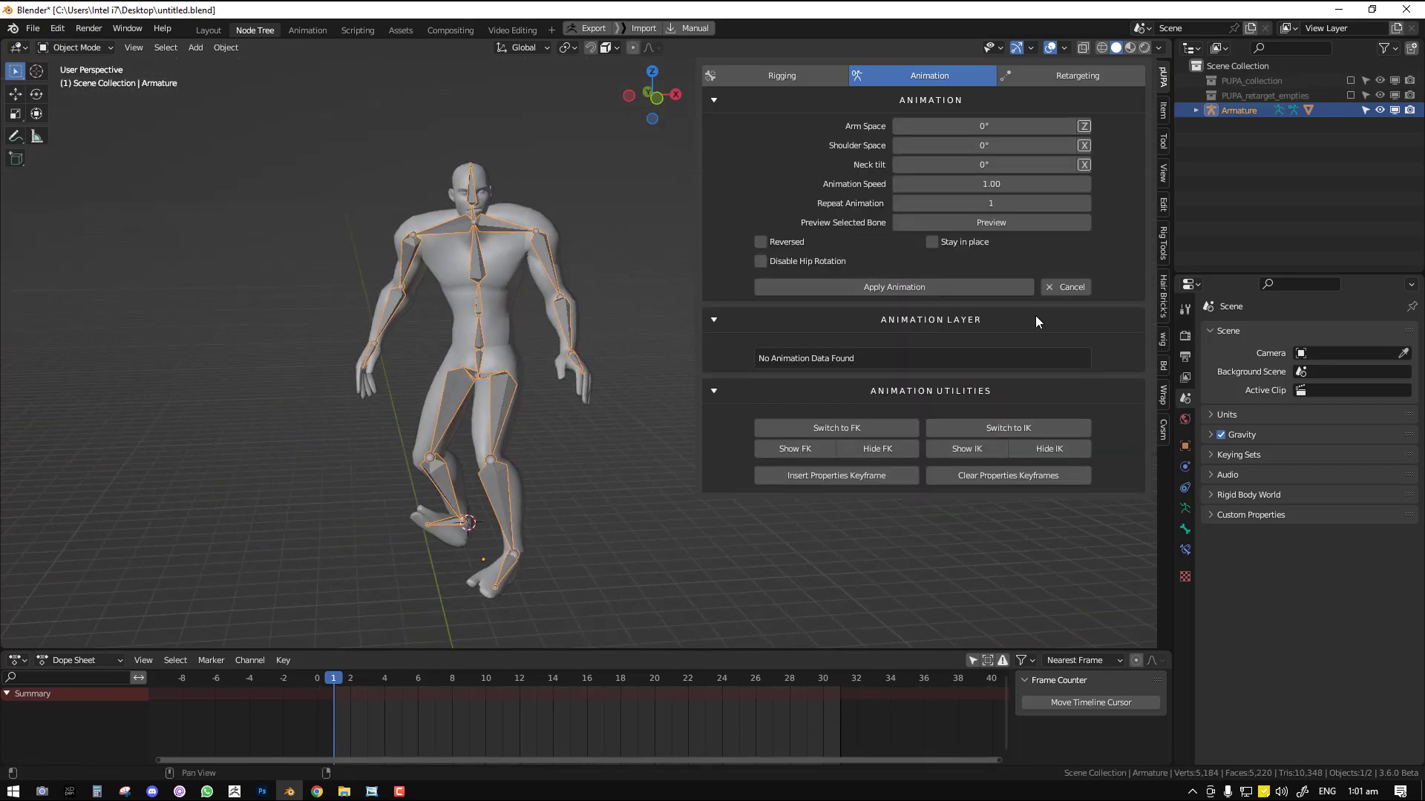
pyautogui.moveTo(502, 401); pyautogui.dragTo(531, 401, button='middle')
pyautogui.click(1080, 286)
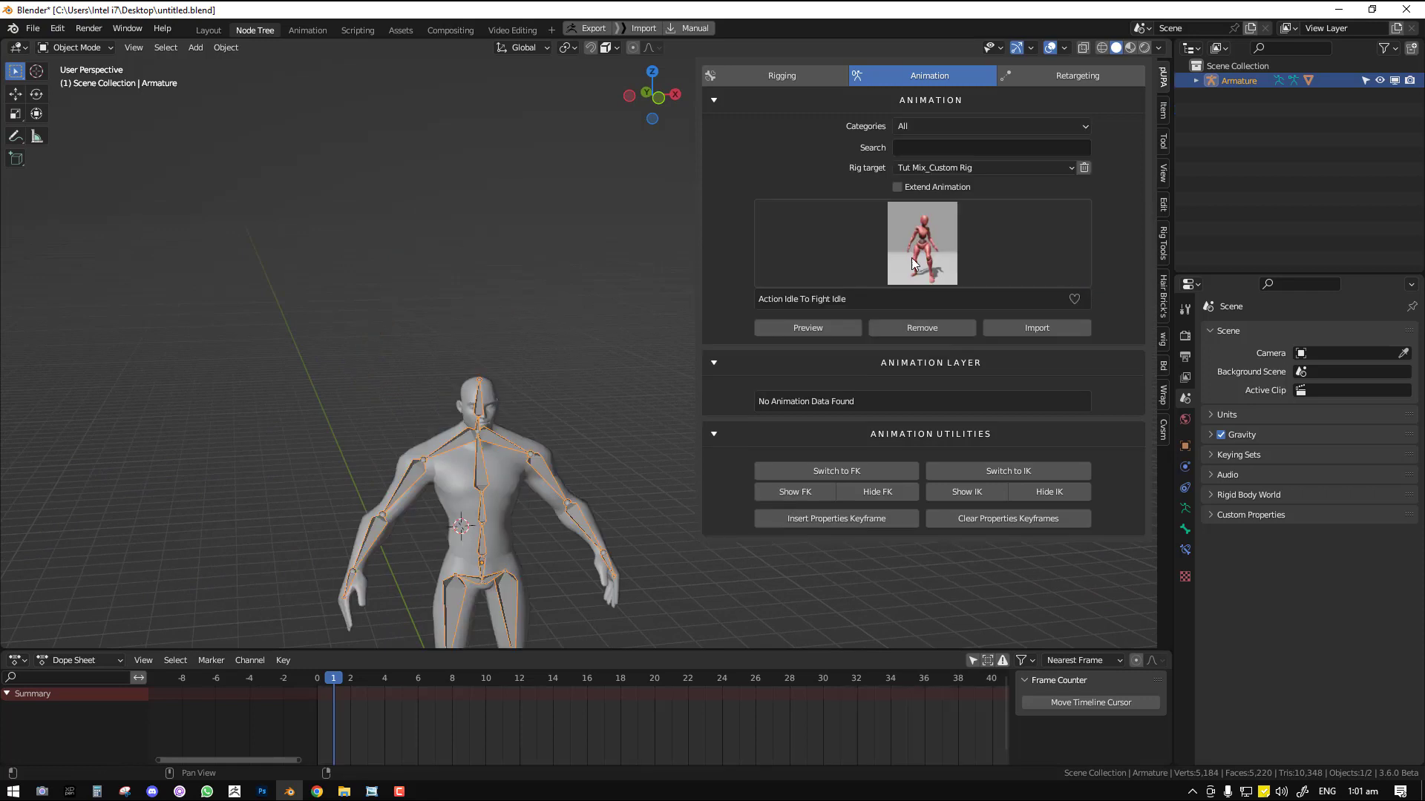
# - Choose the Climbing (3) animation from the library and preview it on the custom armature from the front
pyautogui.click(912, 259)
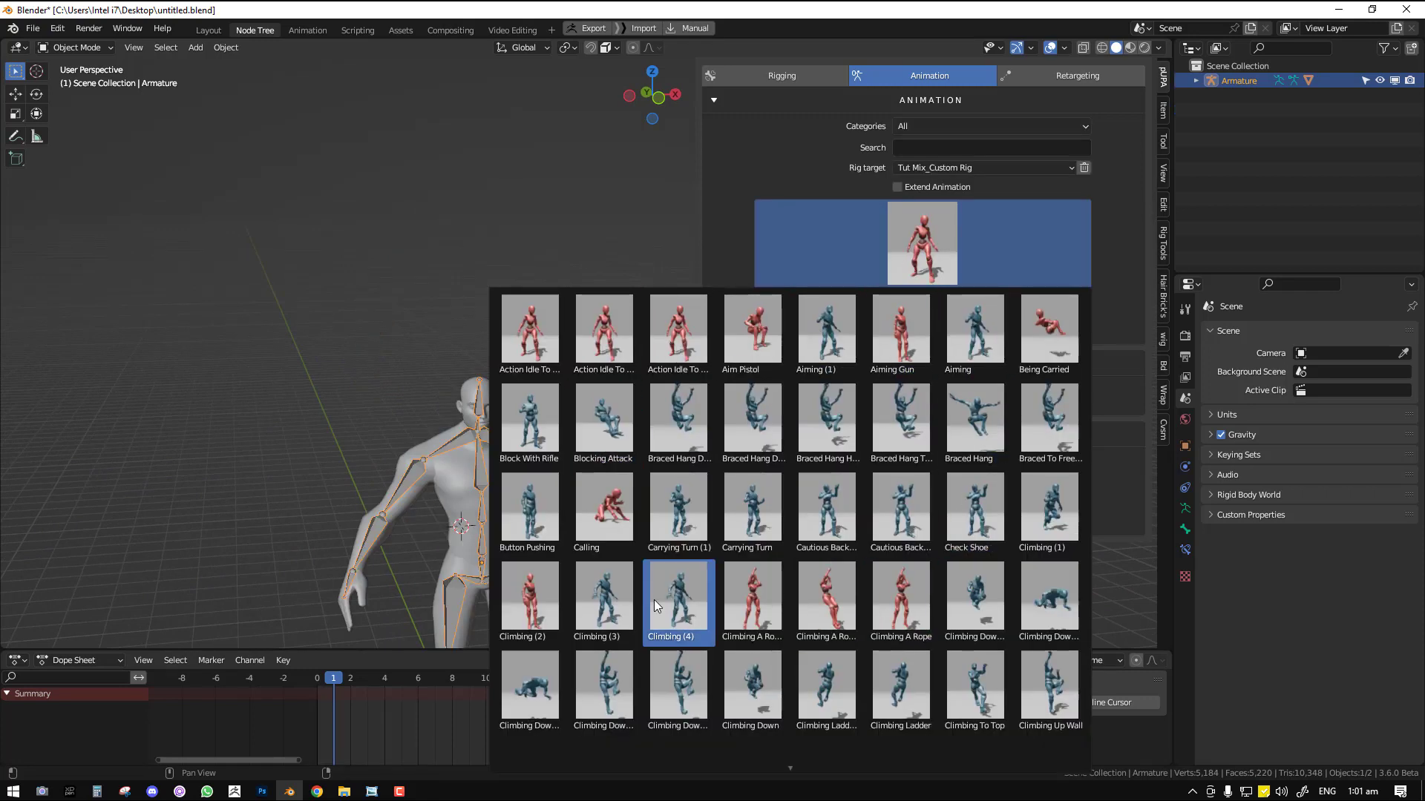
pyautogui.click(618, 609)
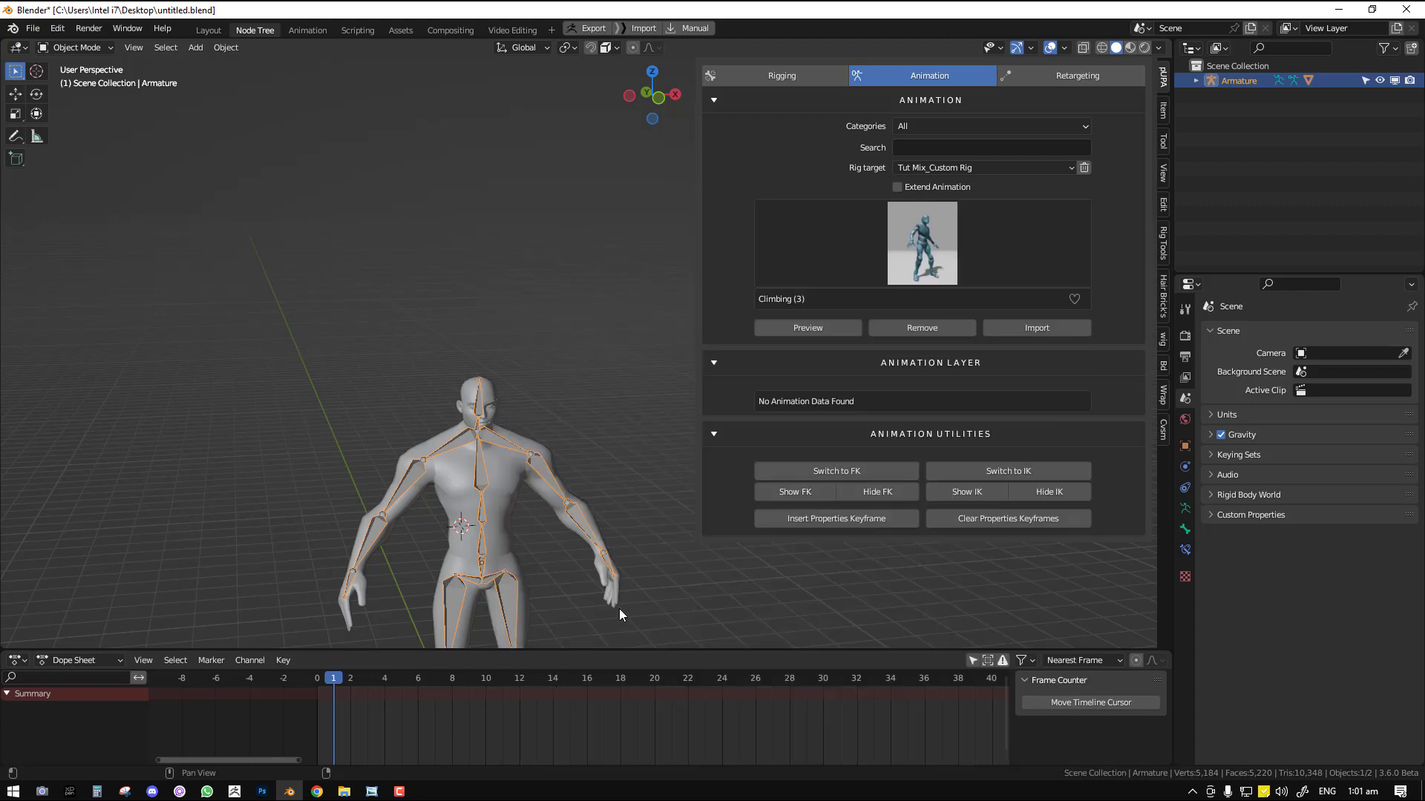
pyautogui.click(799, 334)
pyautogui.press('KP_1')
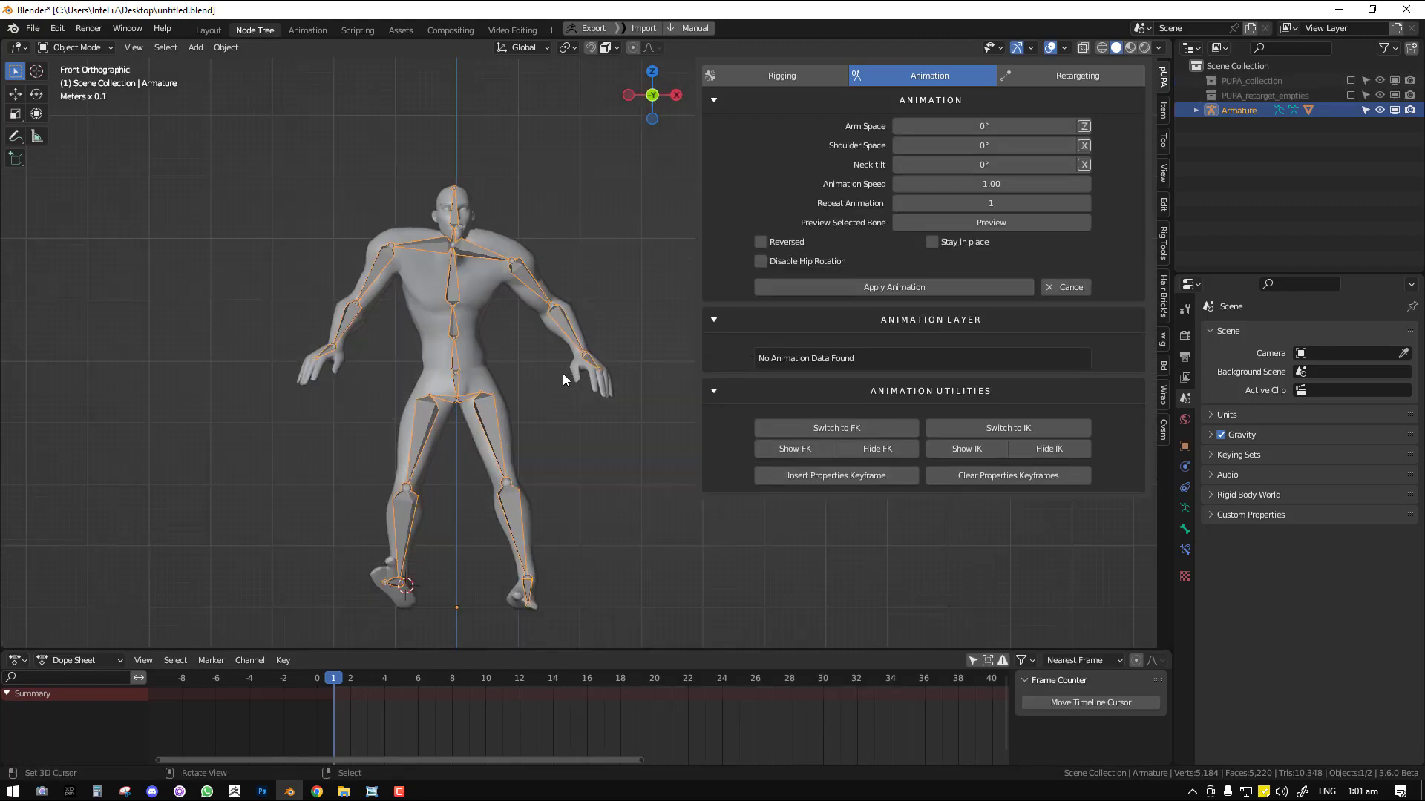
# - Select the Foot_r bone in Pose Mode and set its tweak X rotation to 90°
pyautogui.hotkey('ctrl', 'Tab')
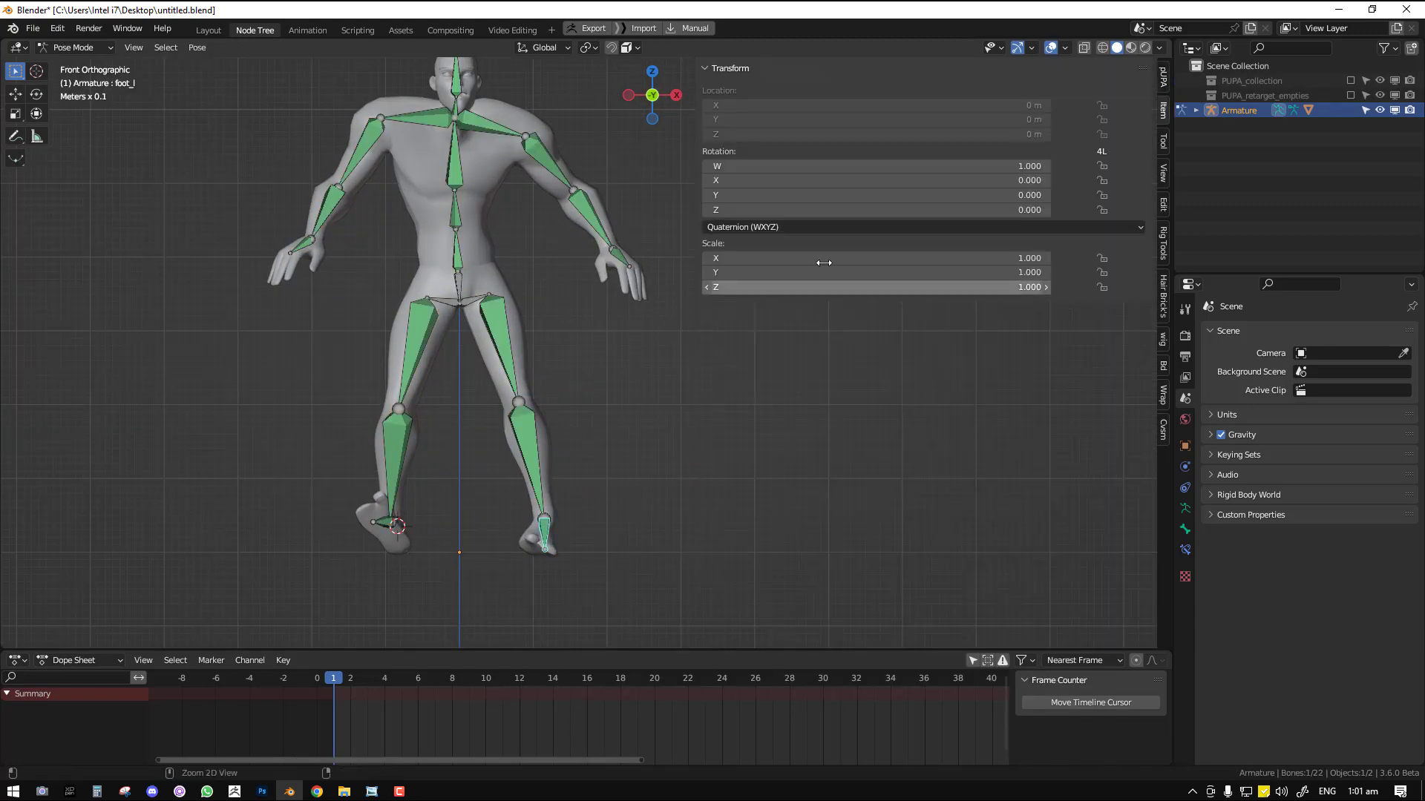
pyautogui.hotkey('ctrl', 'Tab')
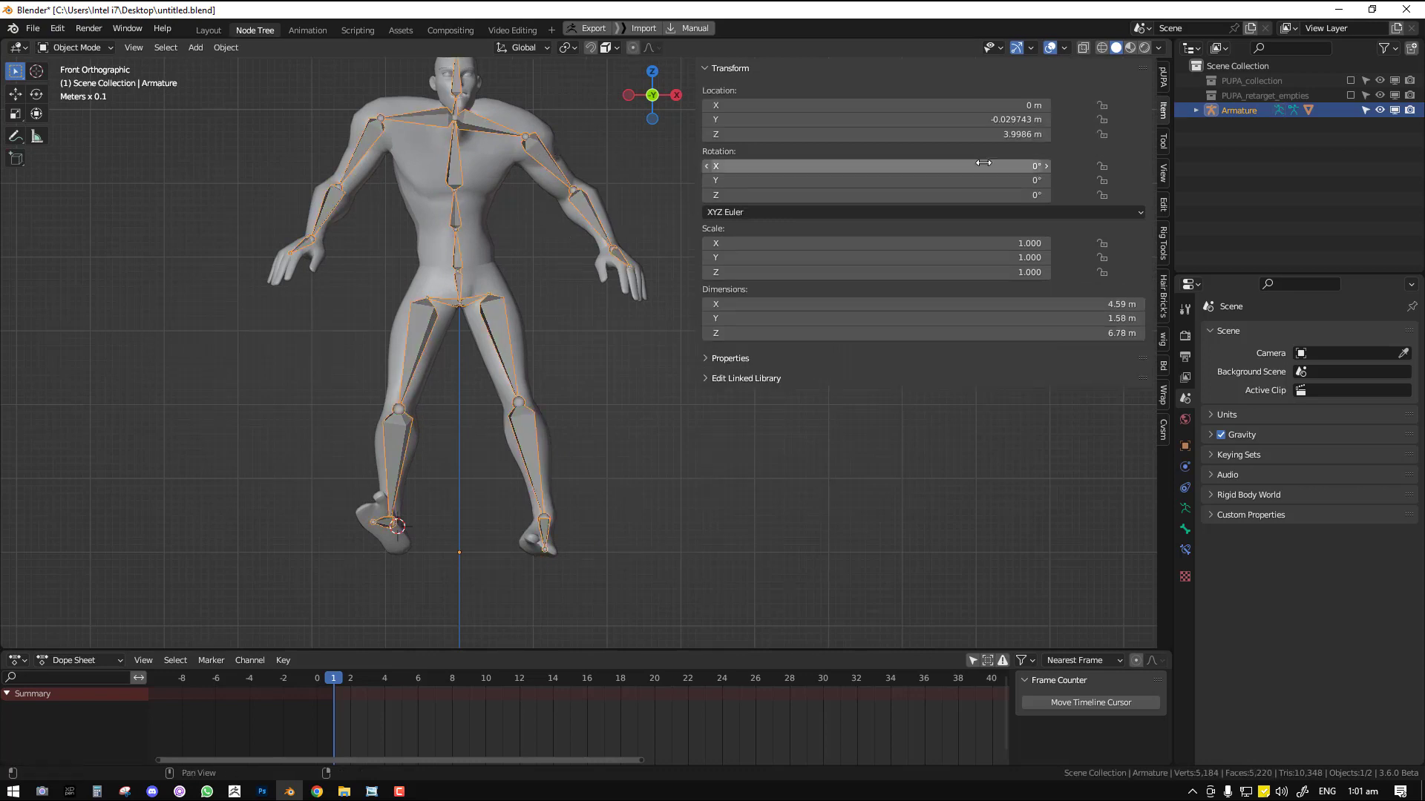
pyautogui.click(1163, 77)
pyautogui.hotkey('ctrl', 'Tab')
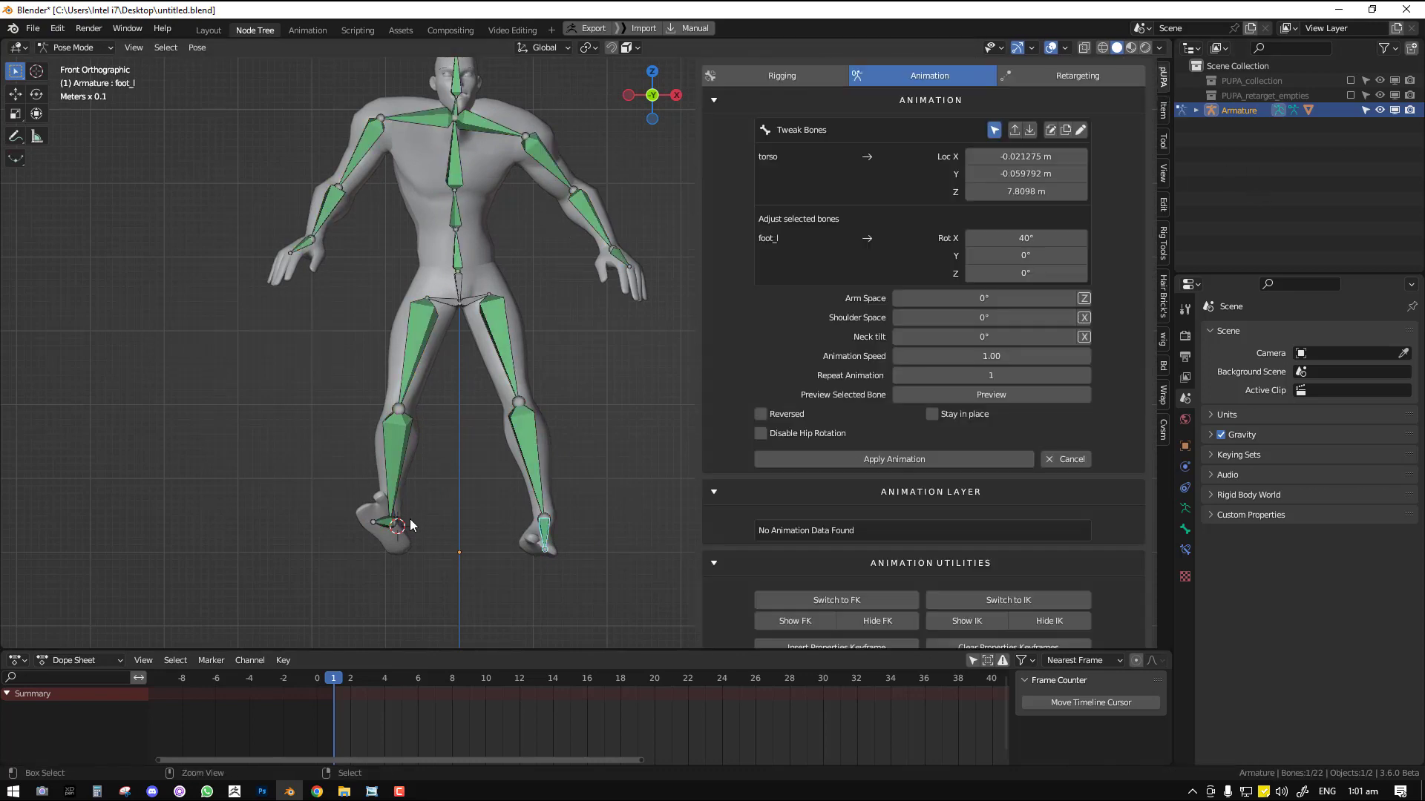
pyautogui.moveTo(311, 535); pyautogui.dragTo(354, 542, button='middle')
pyautogui.click(422, 492)
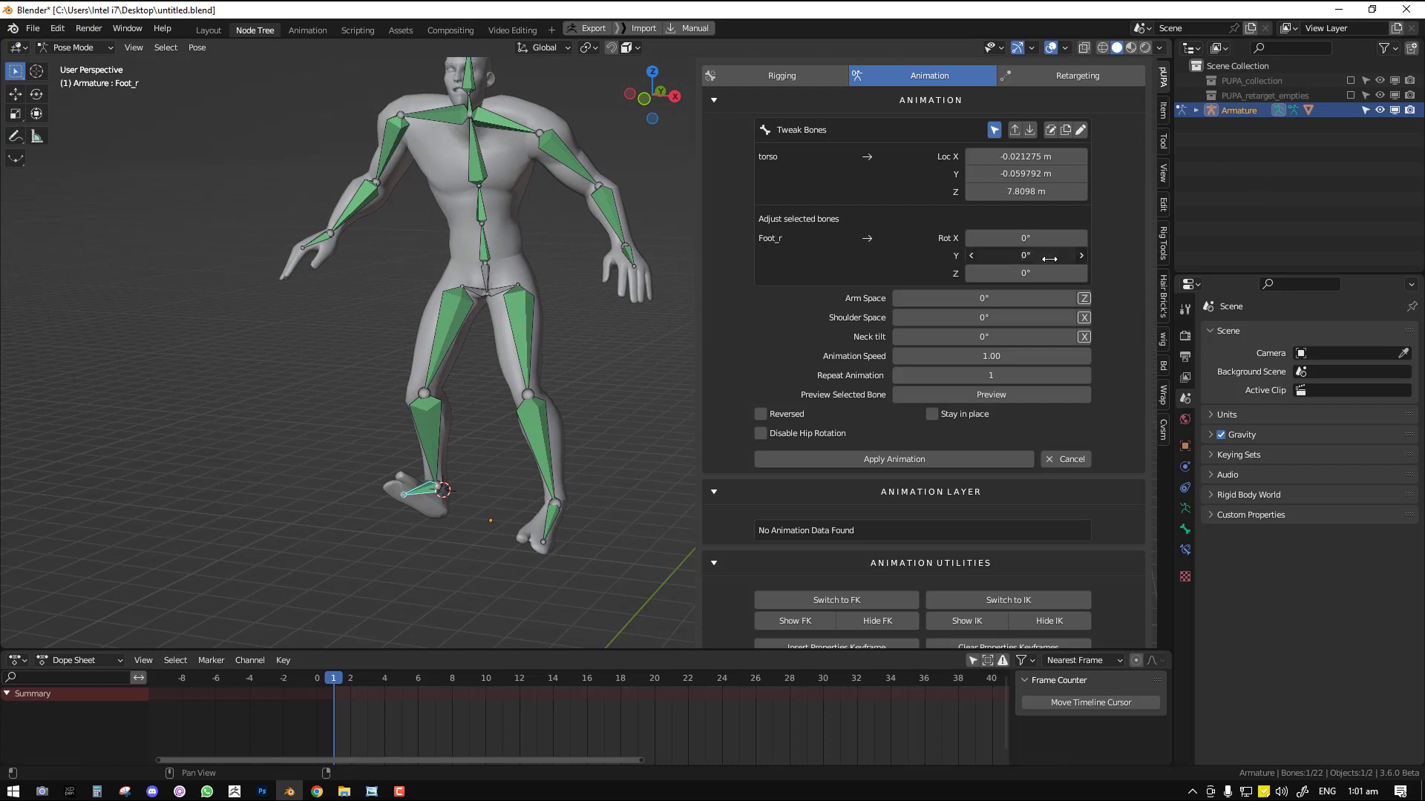
pyautogui.press('Return')
pyautogui.write('90')
pyautogui.press('Return')
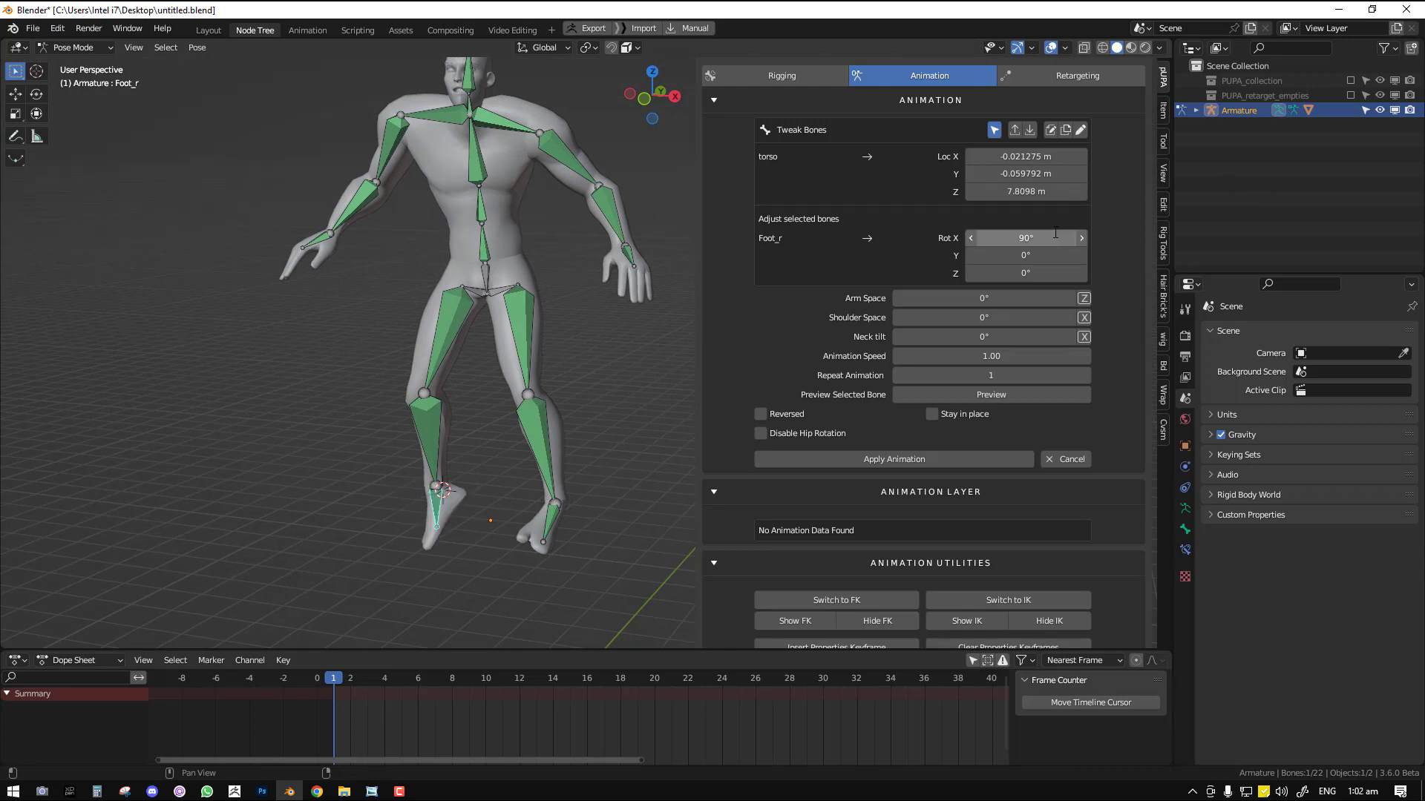
# - Try a Z rotation of -47° and a smaller X rotation of about 77° on the Foot_r bone
pyautogui.moveTo(535, 496); pyautogui.dragTo(609, 496, button='middle')
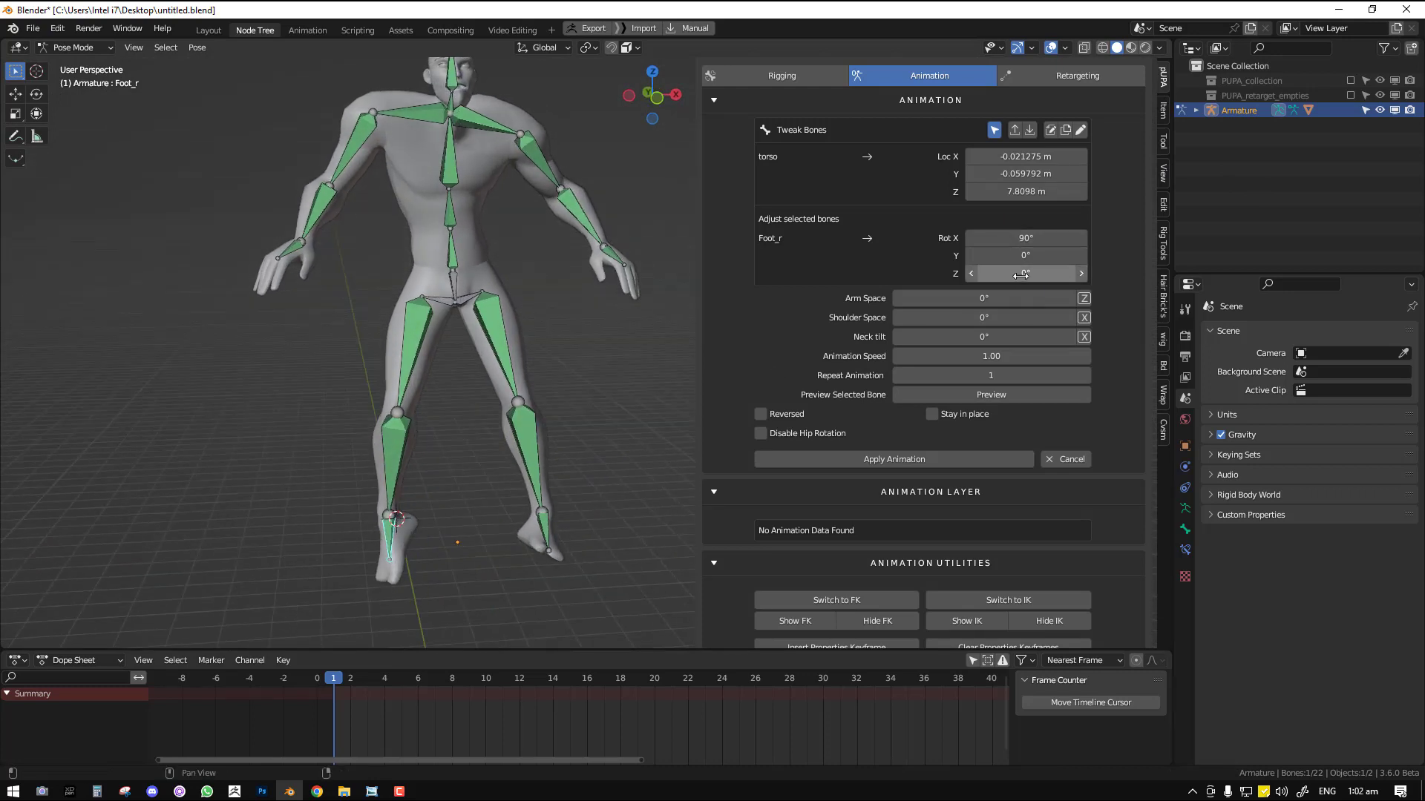
pyautogui.moveTo(1026, 273); pyautogui.dragTo(972, 273)
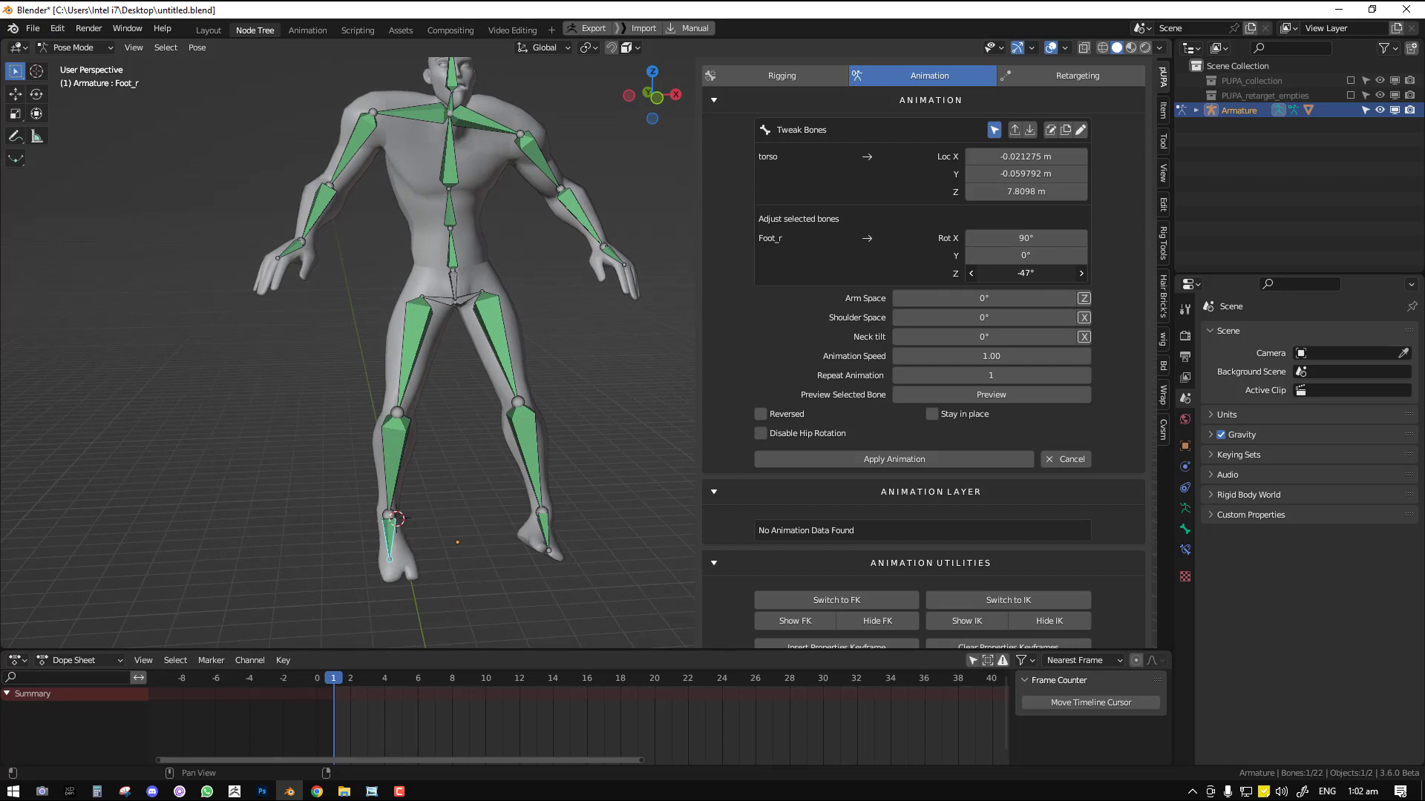
pyautogui.click(1026, 237)
pyautogui.press('Return')
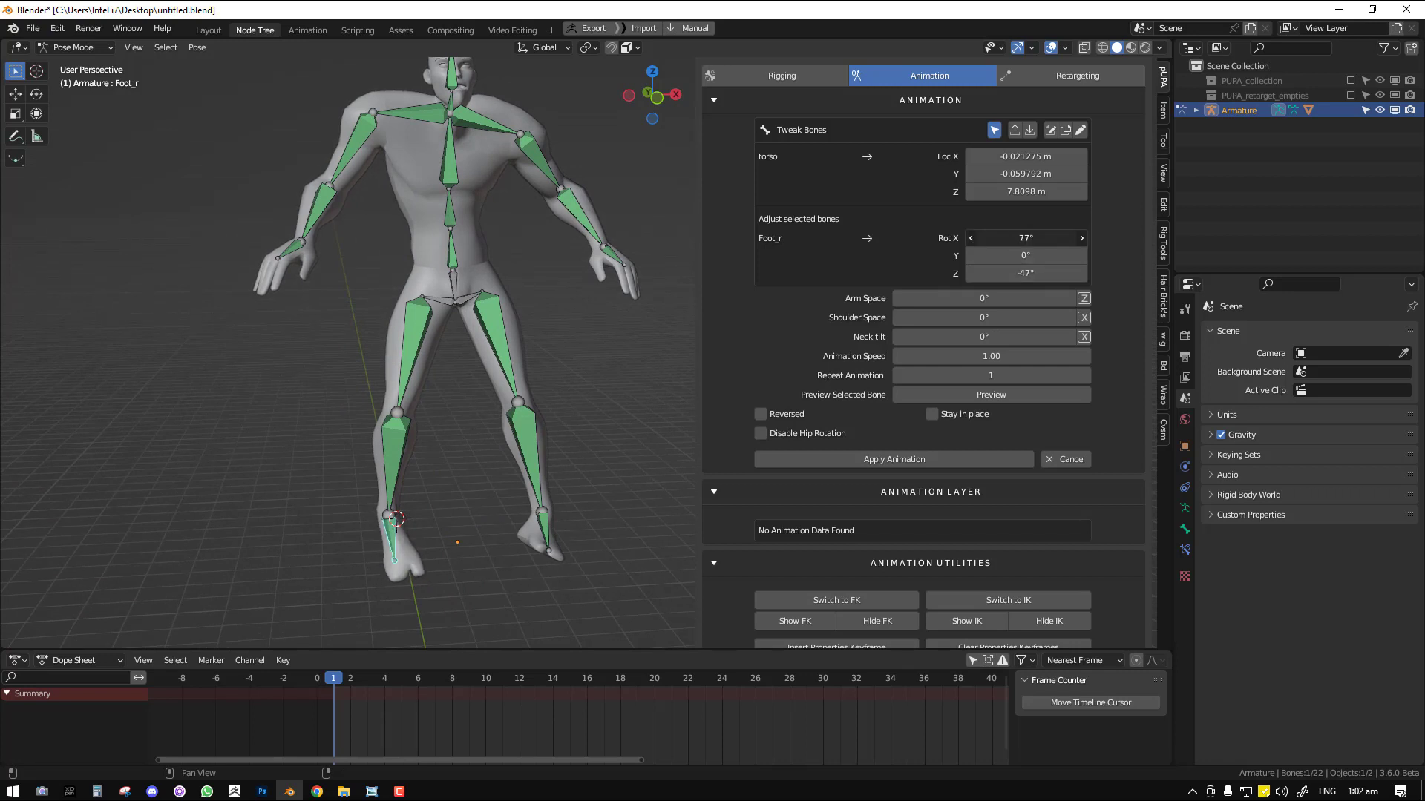
pyautogui.moveTo(475, 405); pyautogui.dragTo(595, 376, button='middle')
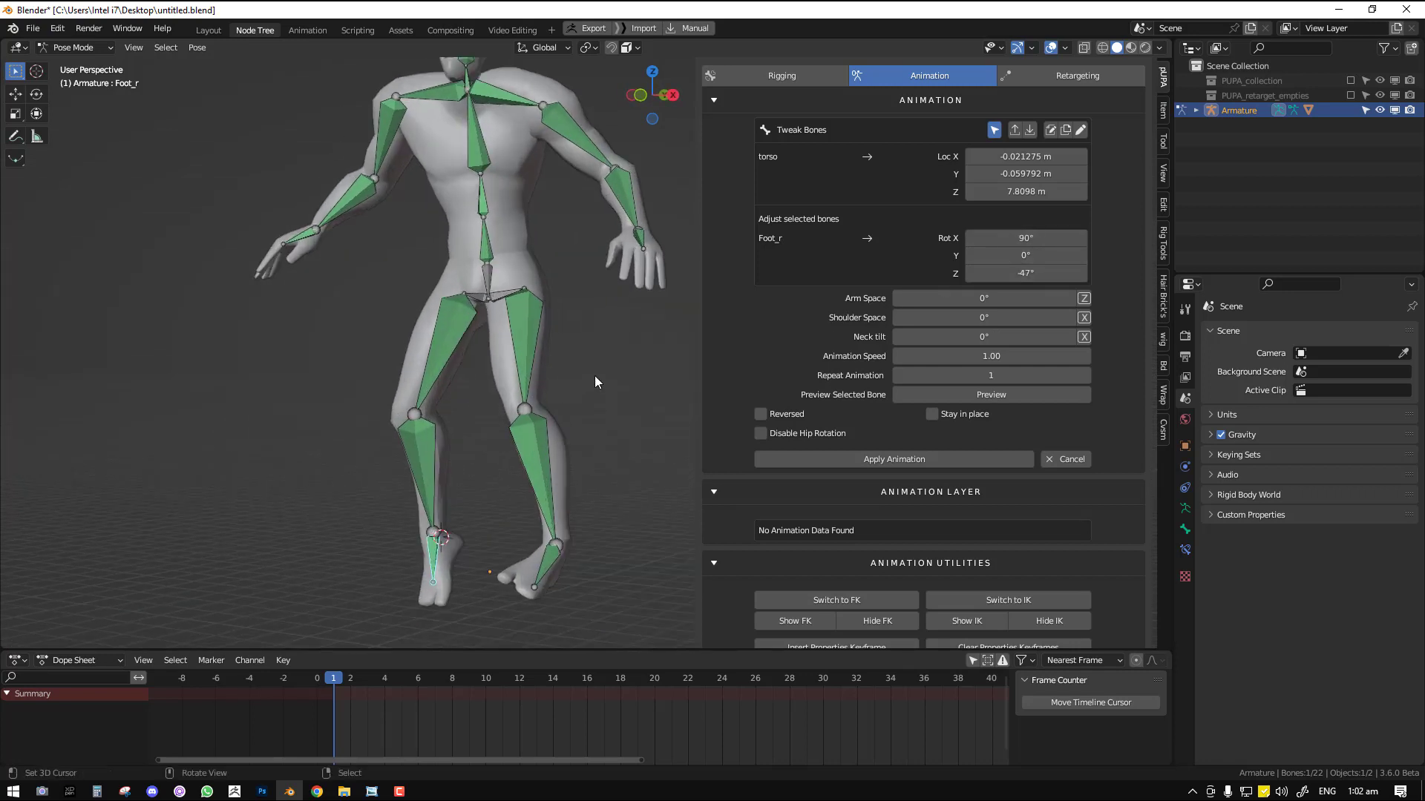
# - Set the Foot_r bone's tweak rotation to X 40°, Y about -23° and Z -6°
pyautogui.click(1026, 237)
pyautogui.write('40')
pyautogui.press('Return')
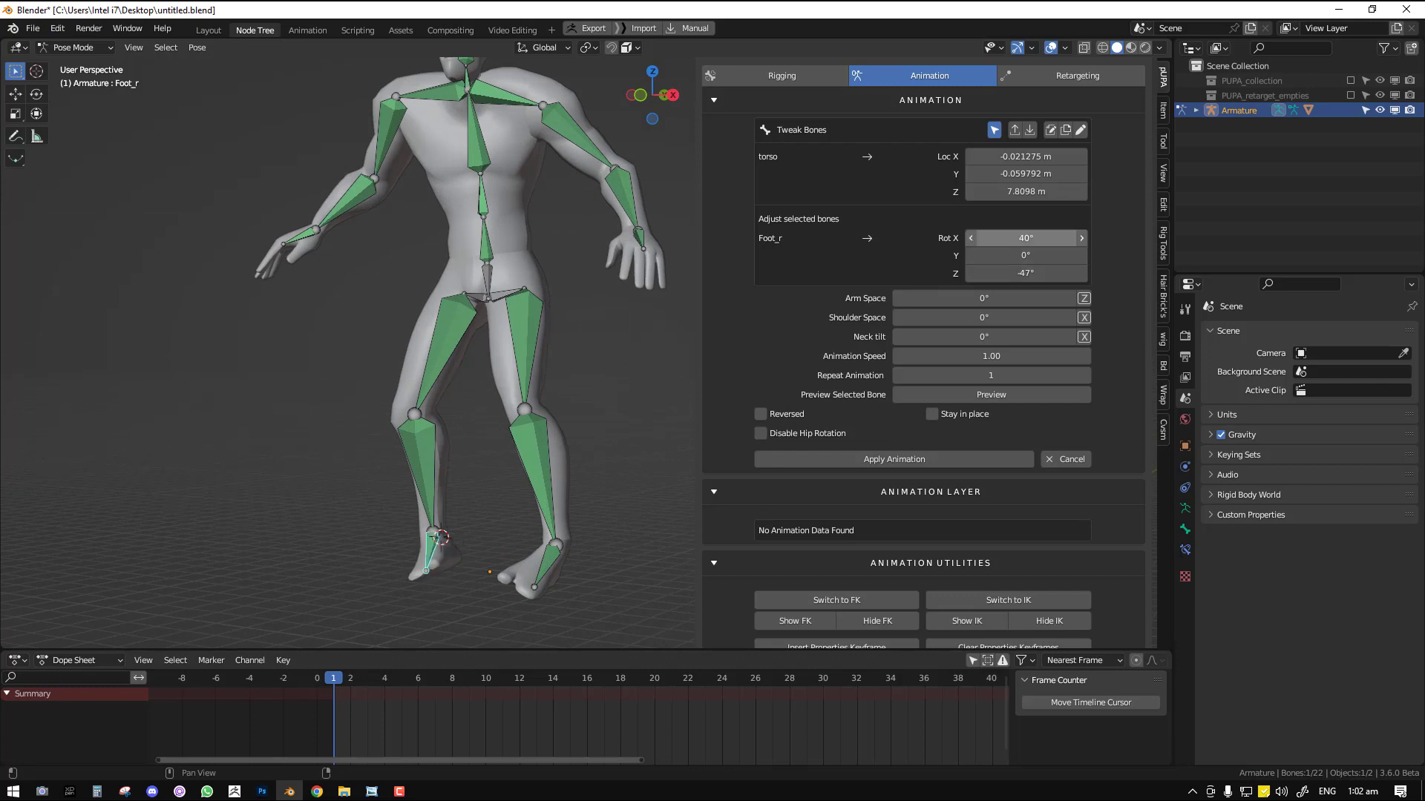
pyautogui.click(1025, 273)
pyautogui.write('-8')
pyautogui.press('Return')
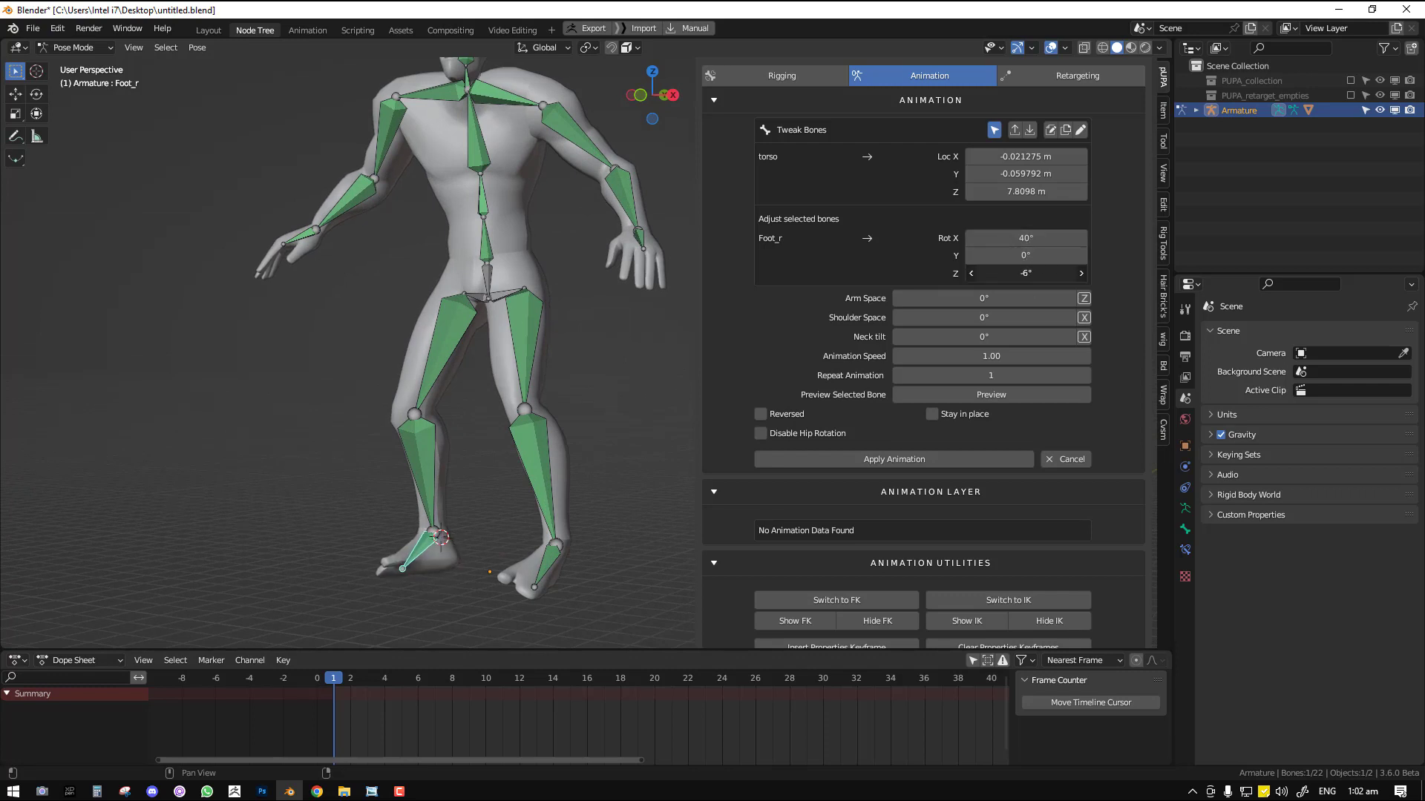
pyautogui.moveTo(1025, 256); pyautogui.dragTo(872, 301)
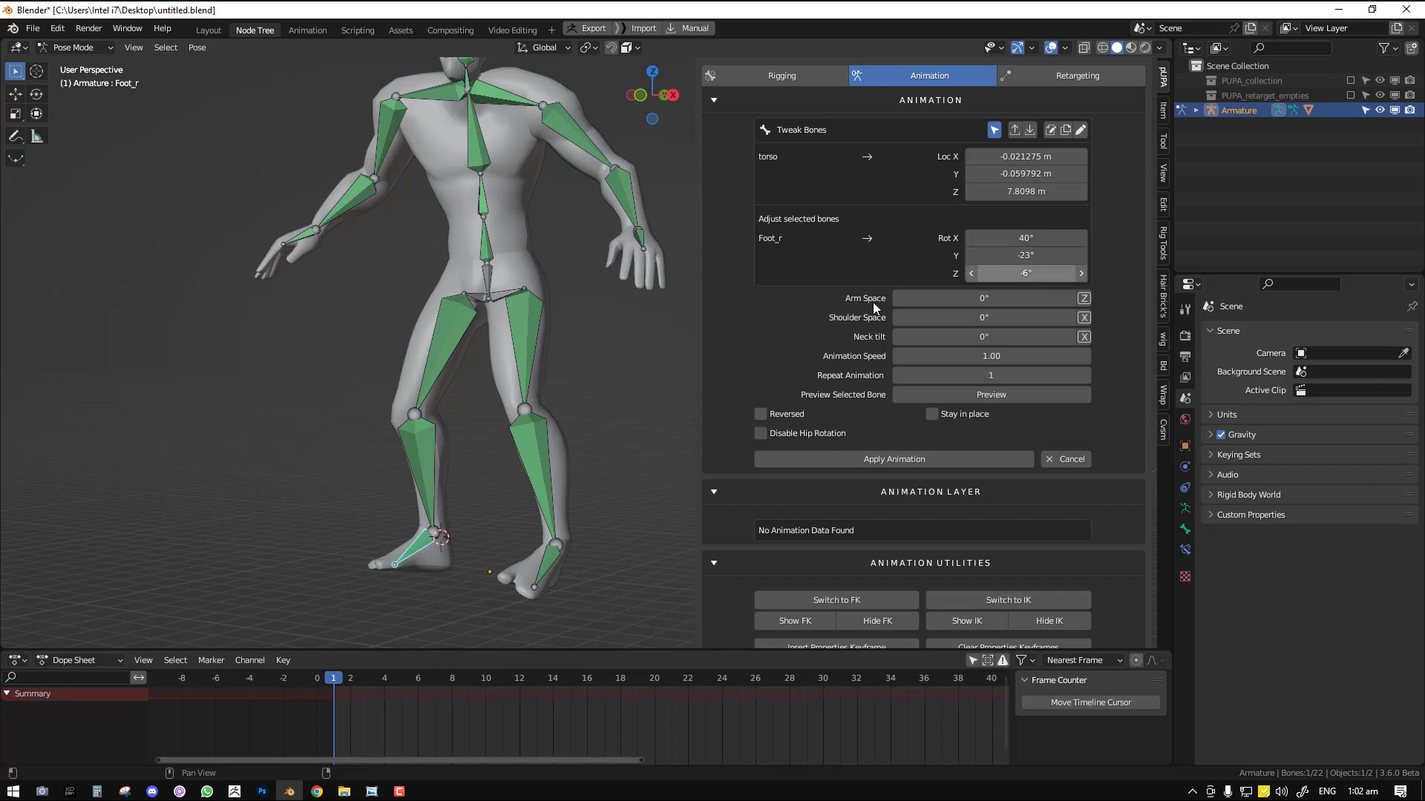
# - Adjust the foot_l bone's rotation in front view and refine Foot_r to X 38° and Y -31°
pyautogui.click(537, 564)
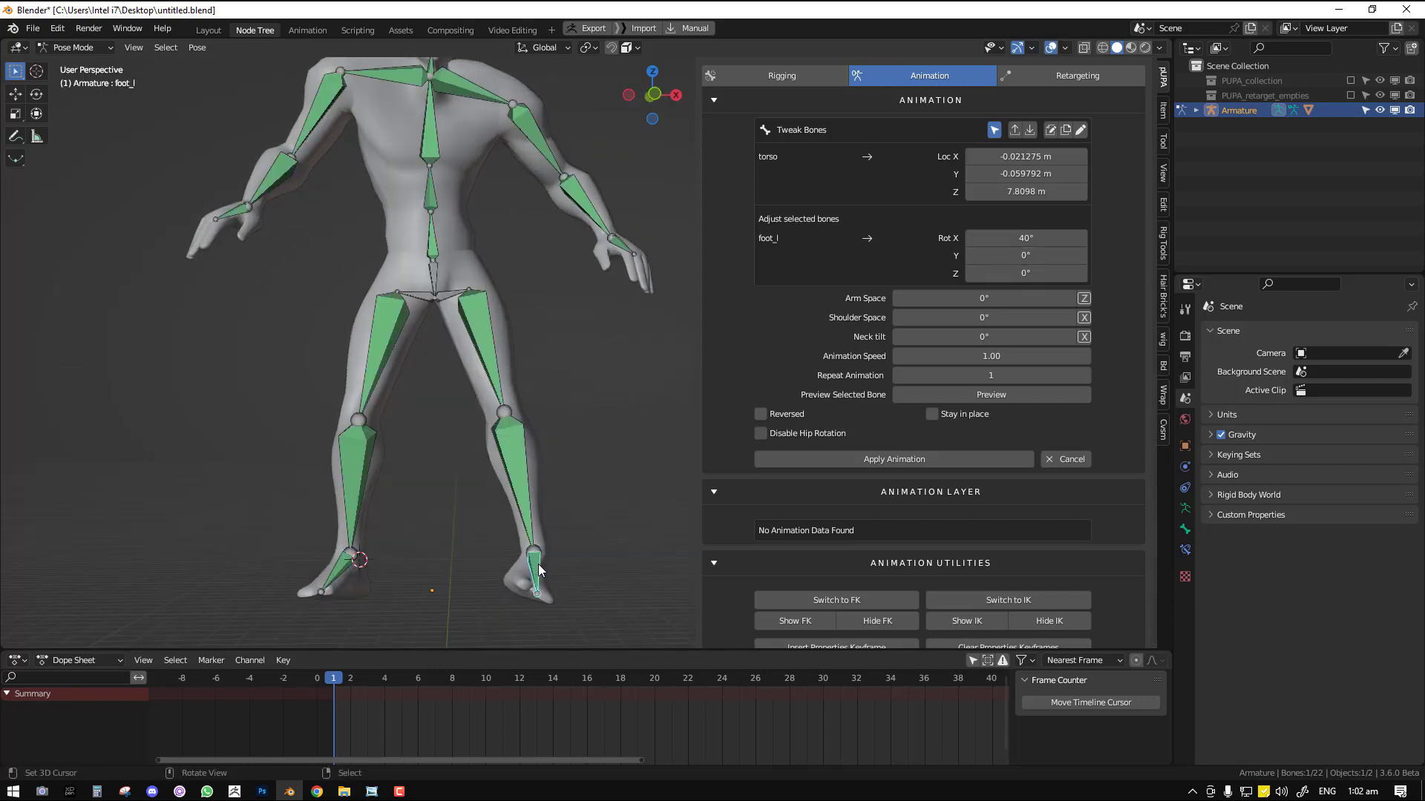
pyautogui.press('KP_1')
pyautogui.moveTo(1025, 255)
pyautogui.mouseDown()
pyautogui.moveTo(1061, 256)
pyautogui.moveTo(1047, 238)
pyautogui.mouseUp()
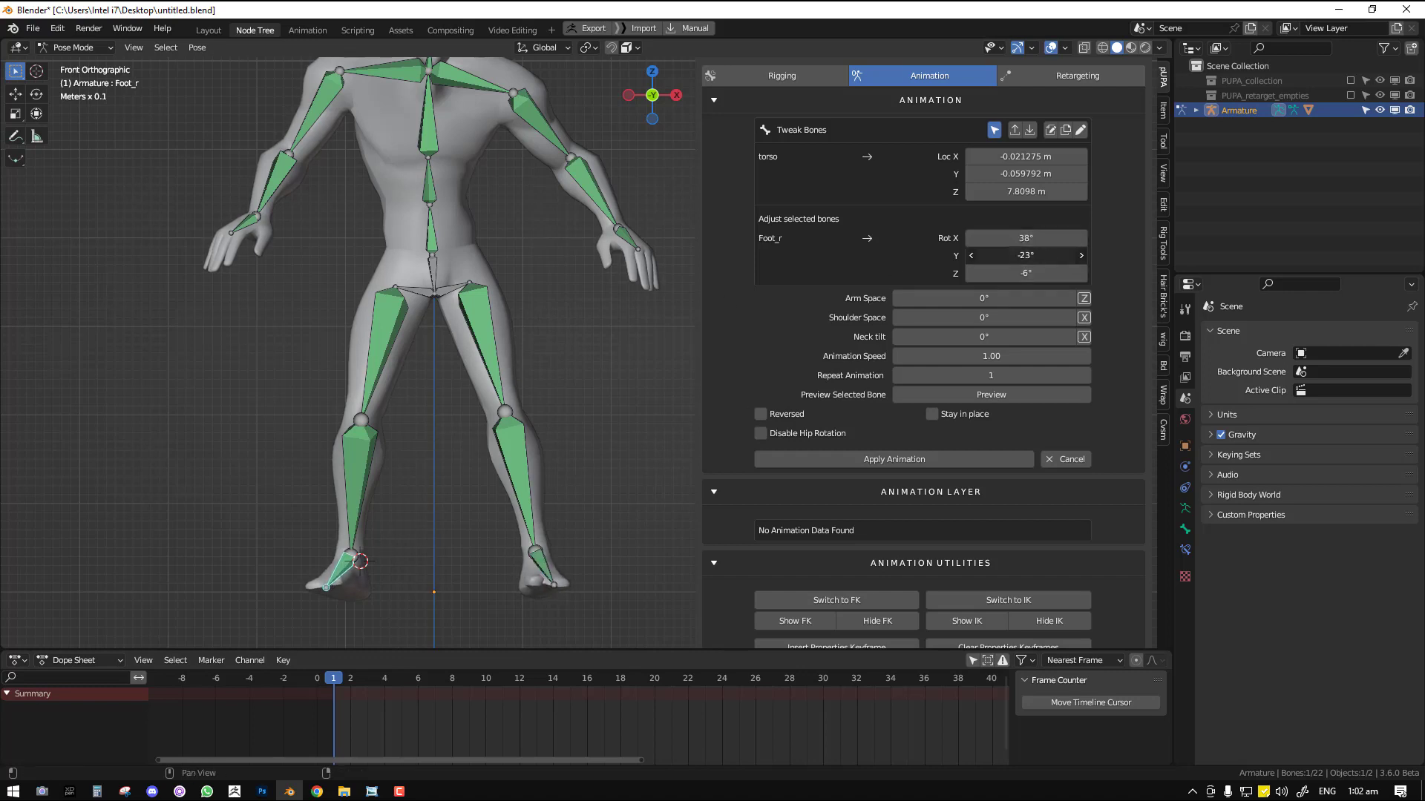
pyautogui.moveTo(1025, 255); pyautogui.dragTo(1011, 255)
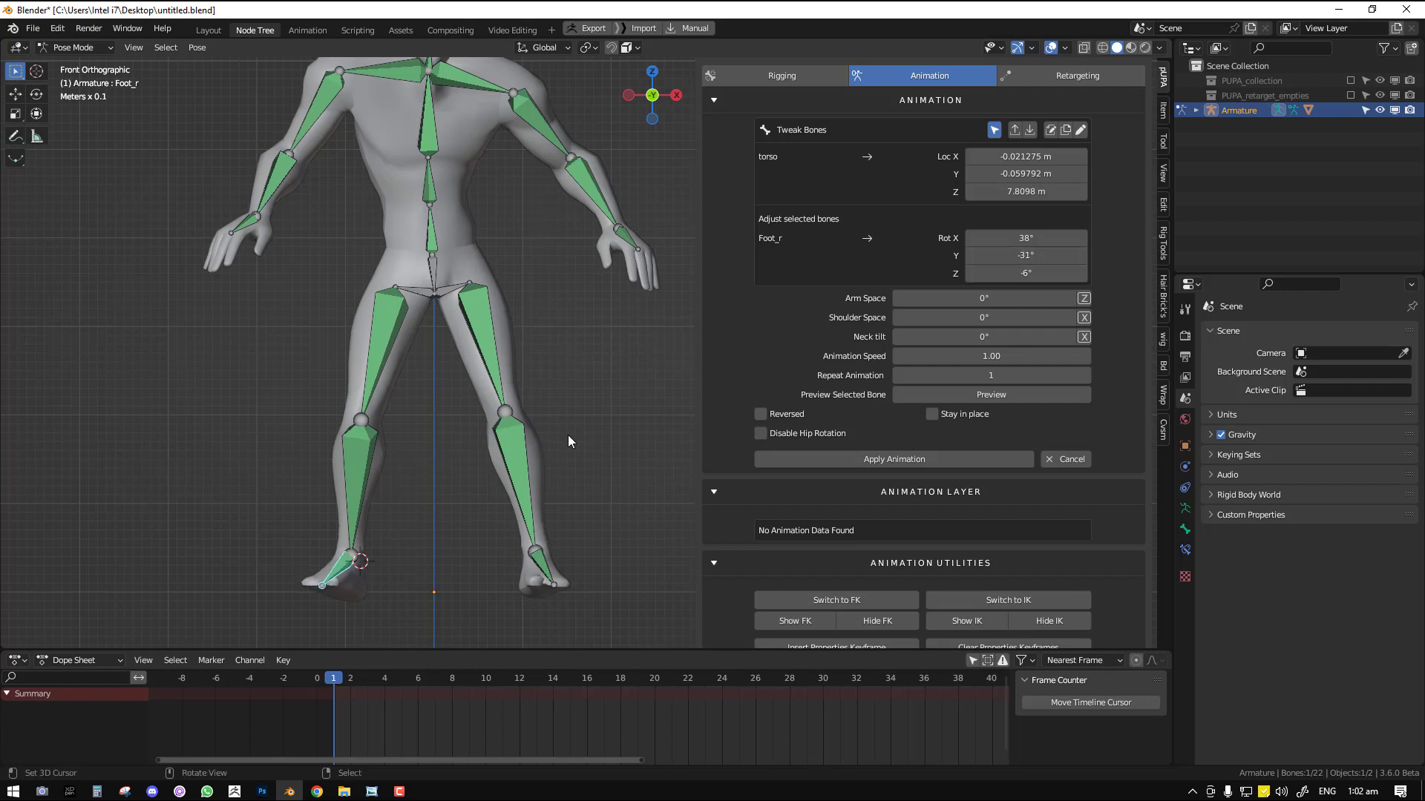
# - Update the rig target's saved orientations with the corrected feet and cancel the animation preview
pyautogui.scroll(-2, 563, 364)
pyautogui.click(517, 177)
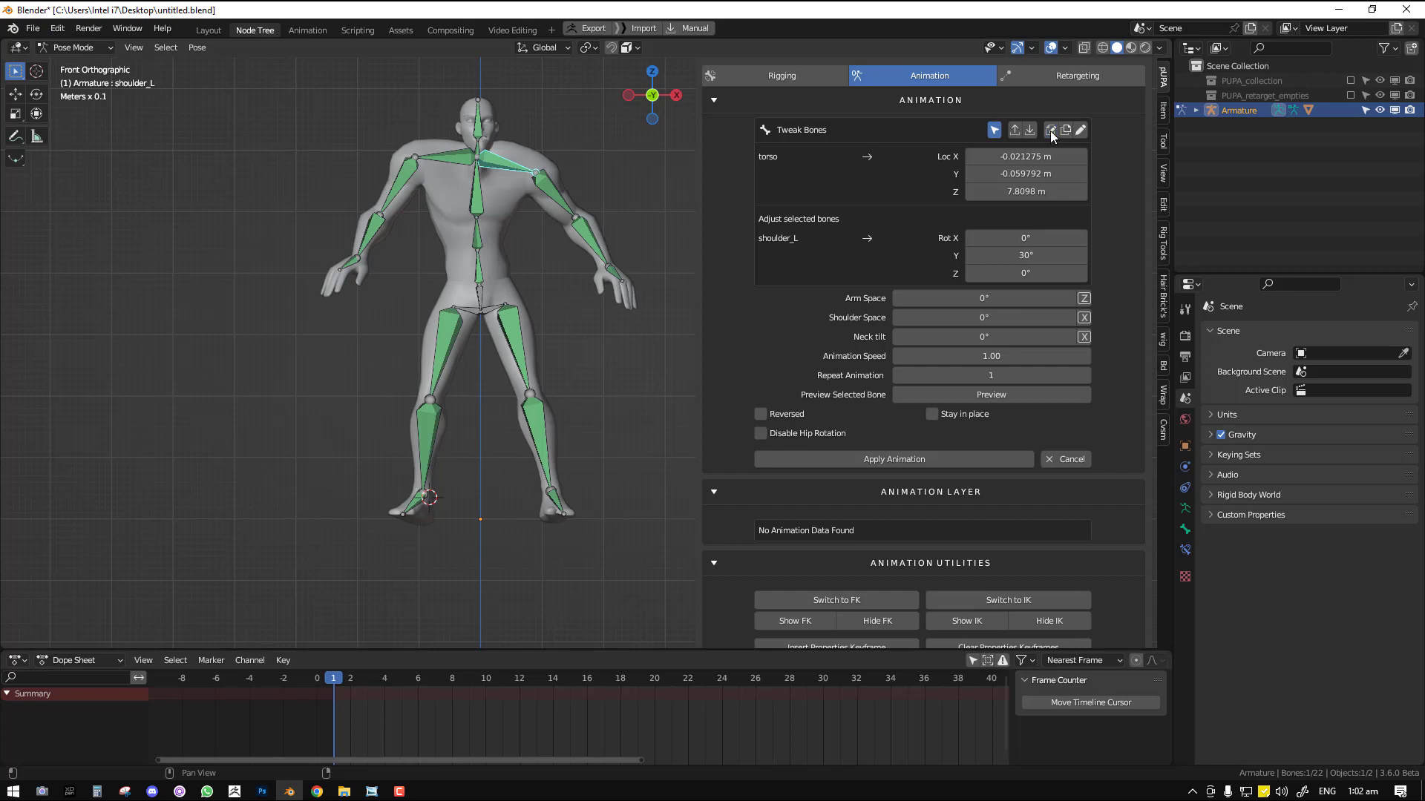
pyautogui.click(1059, 460)
# - Preview the Climbing (3) animation again and inspect its playback on the armature with the corrected feet
pyautogui.click(947, 270)
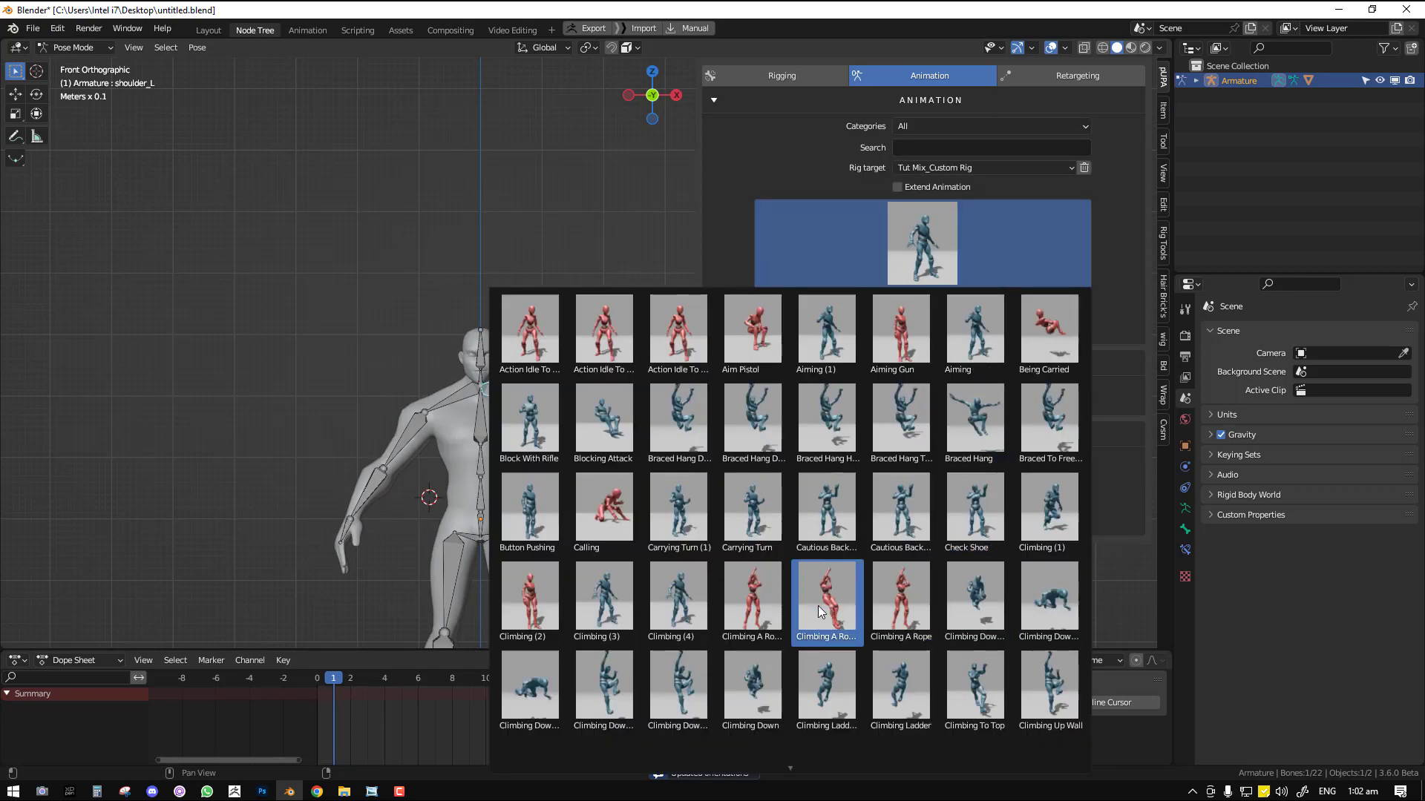
pyautogui.click(611, 604)
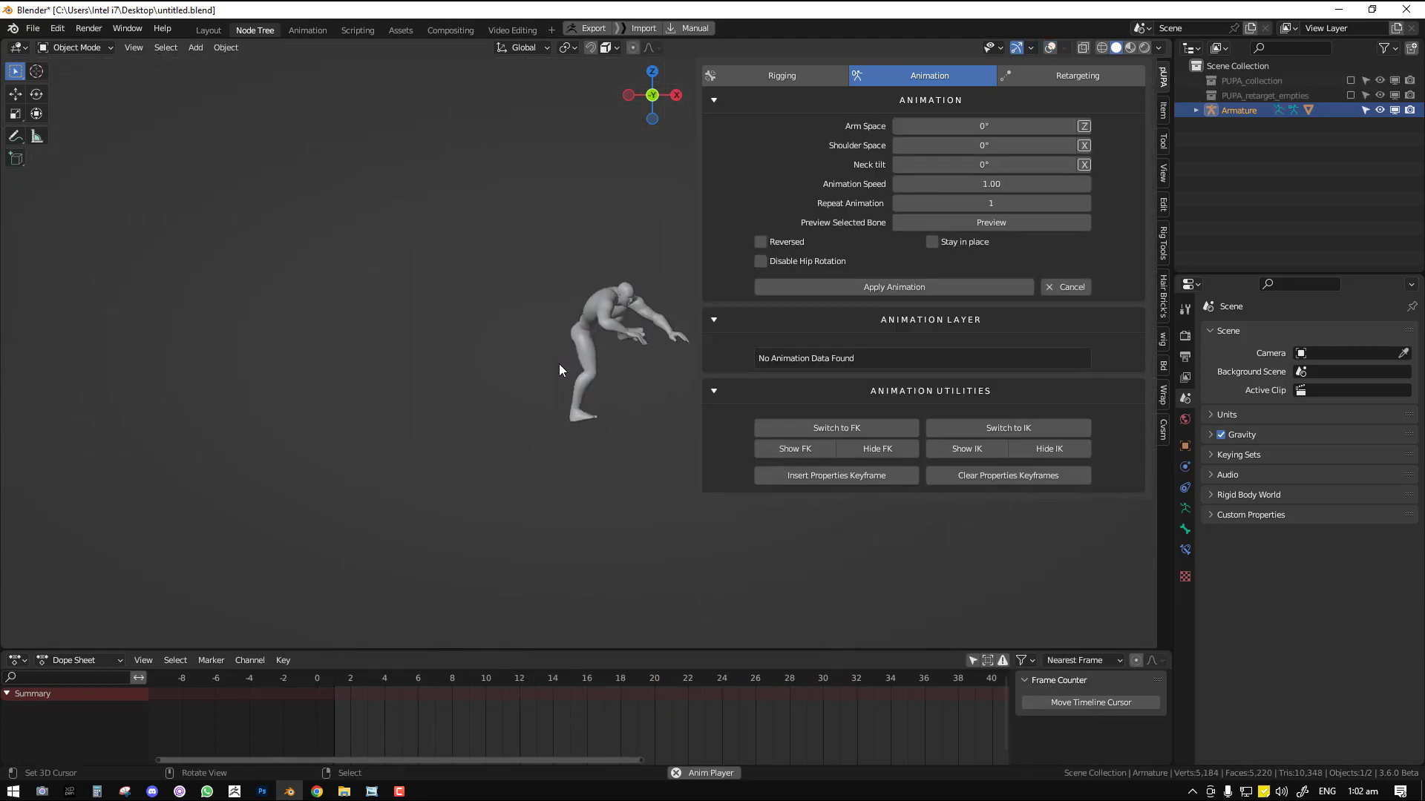
pyautogui.moveTo(559, 364); pyautogui.dragTo(534, 319, button='middle')
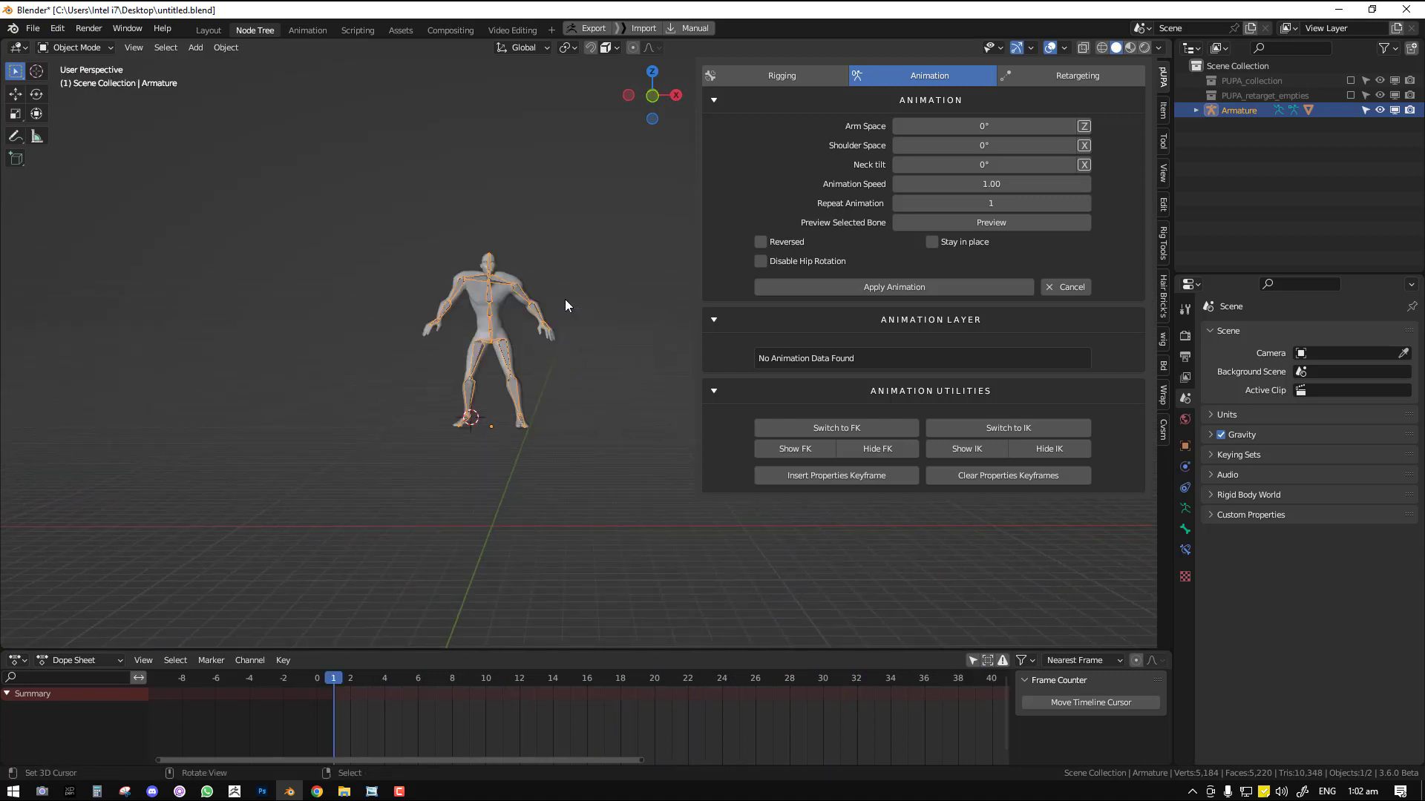
# - In Pose Mode, set Arm Space to -8.9°, Shoulder Space to 18°, Neck tilt to 3.7° and Animation Speed to 1
pyautogui.hotkey('ctrl', 'Tab')
pyautogui.scroll(5, 546, 296)
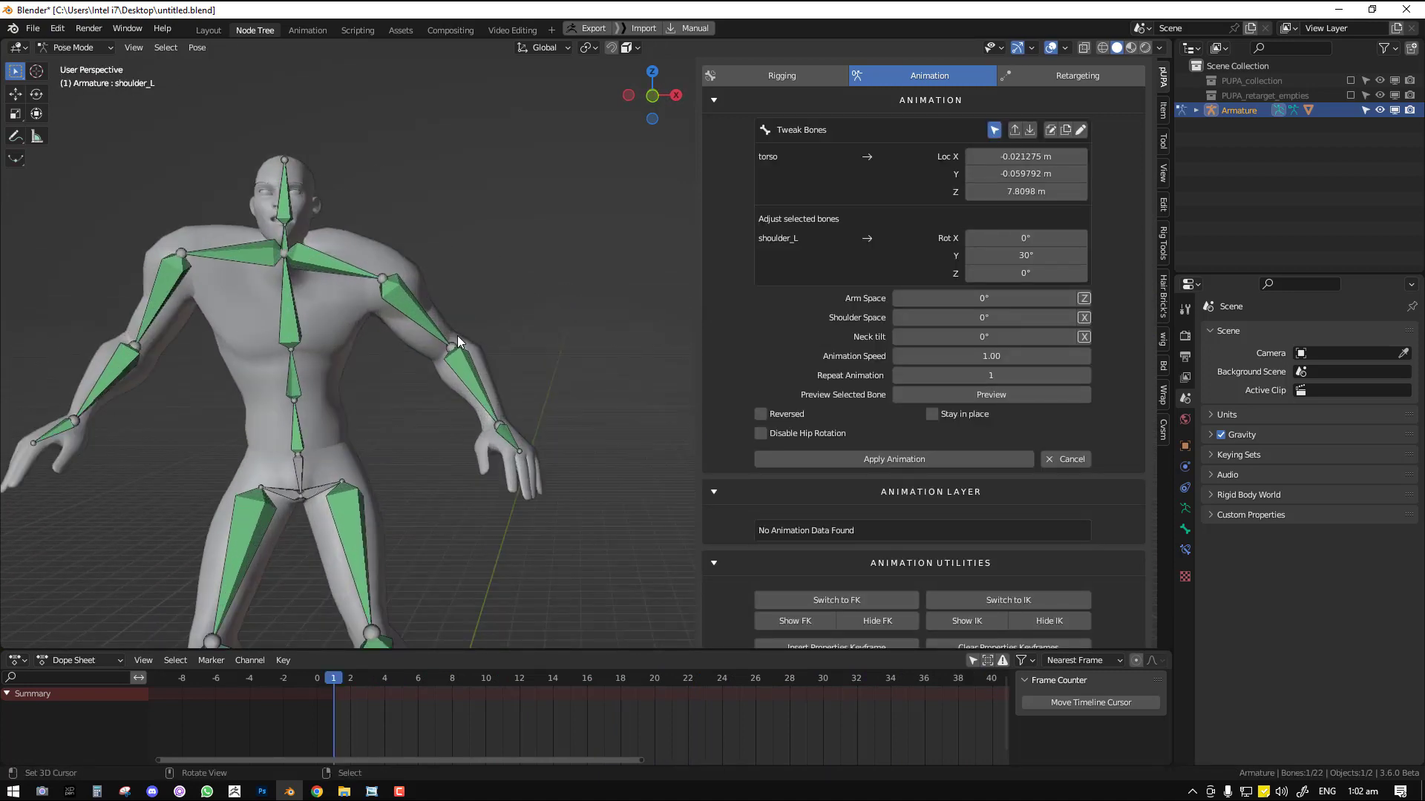
pyautogui.moveTo(945, 303); pyautogui.dragTo(940, 337)
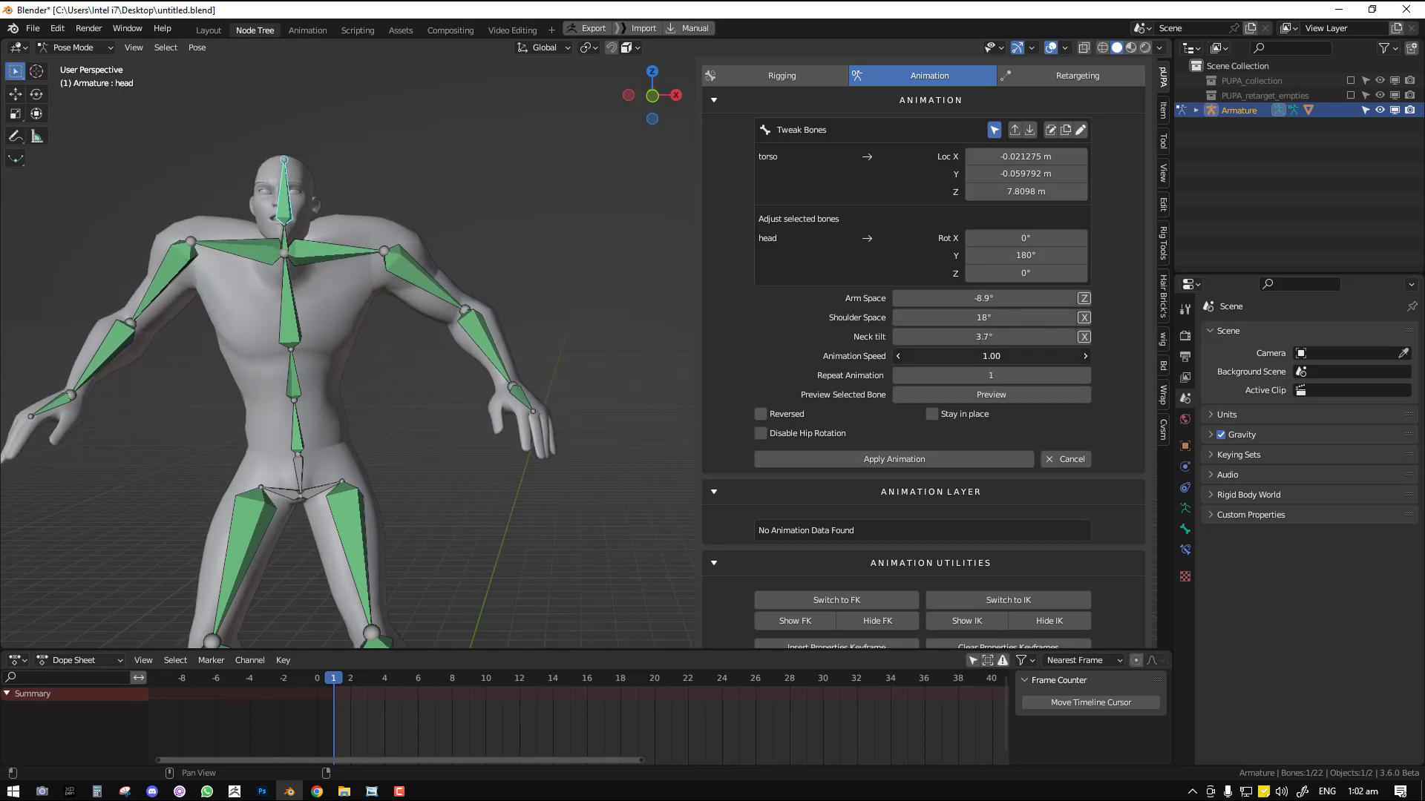
pyautogui.click(991, 356)
pyautogui.write('1')
pyautogui.press('Return')
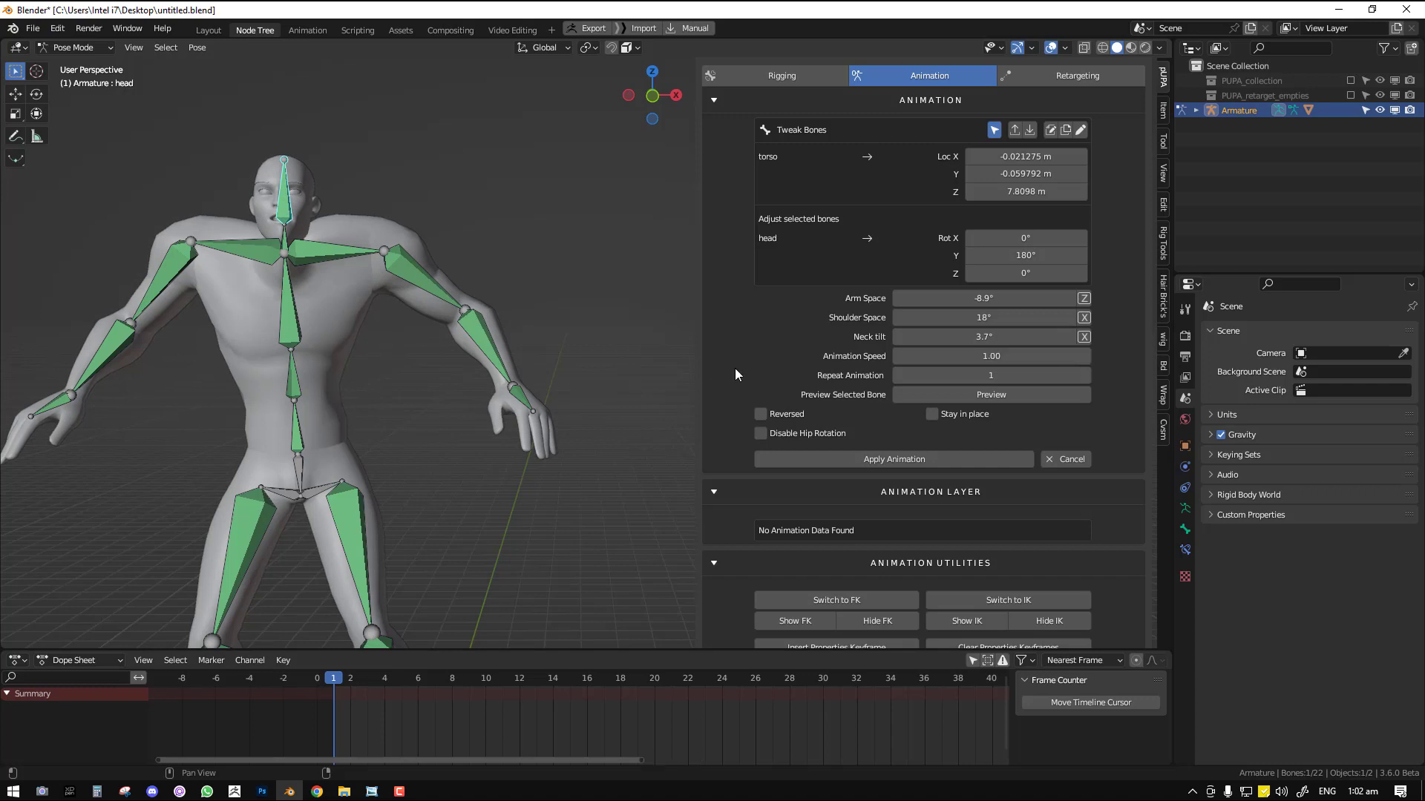
# - Try offsetting the whole character by setting the torso's tweak location to 1 m on X, Y and Z
pyautogui.scroll(-4, 356, 392)
pyautogui.moveTo(356, 392); pyautogui.dragTo(540, 370, button='middle')
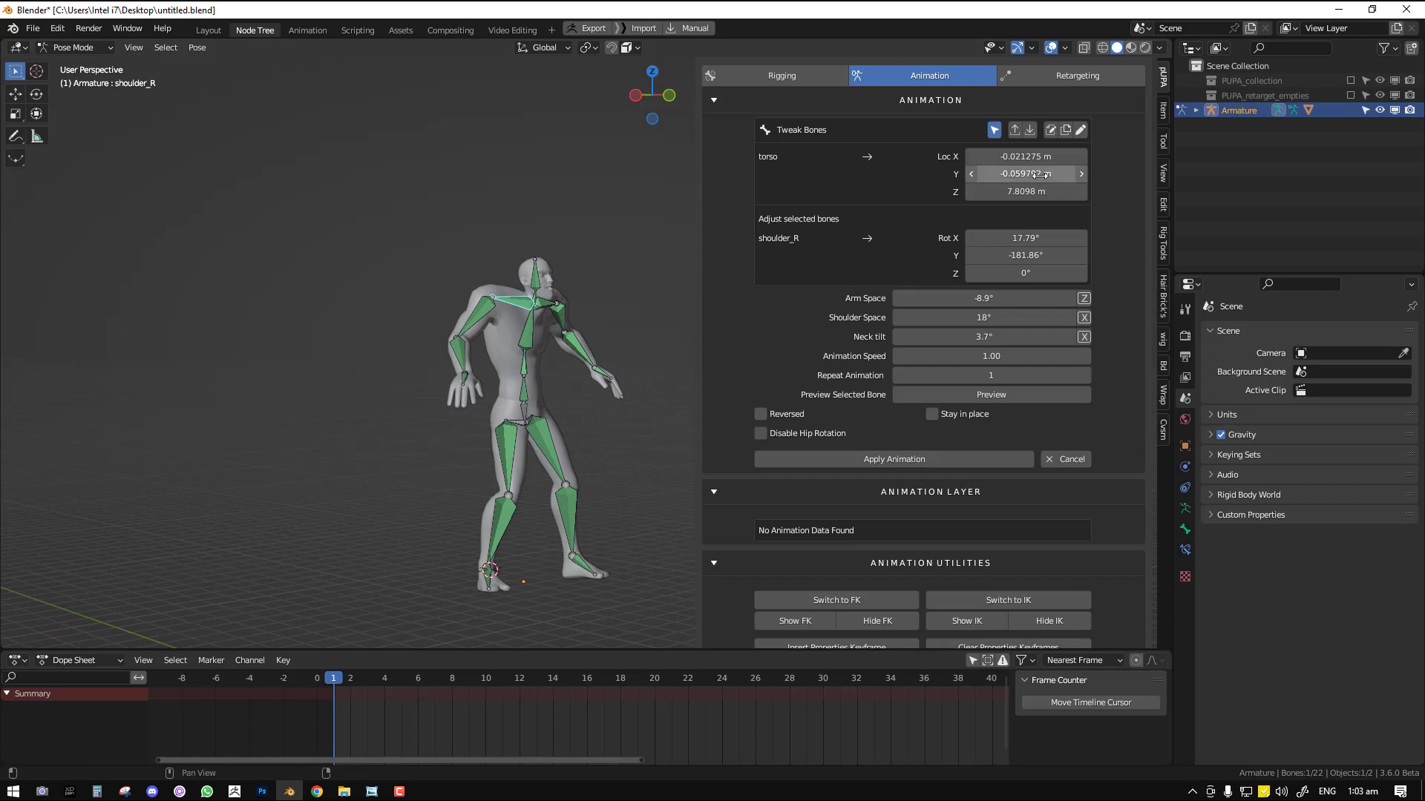
pyautogui.press('KP_1')
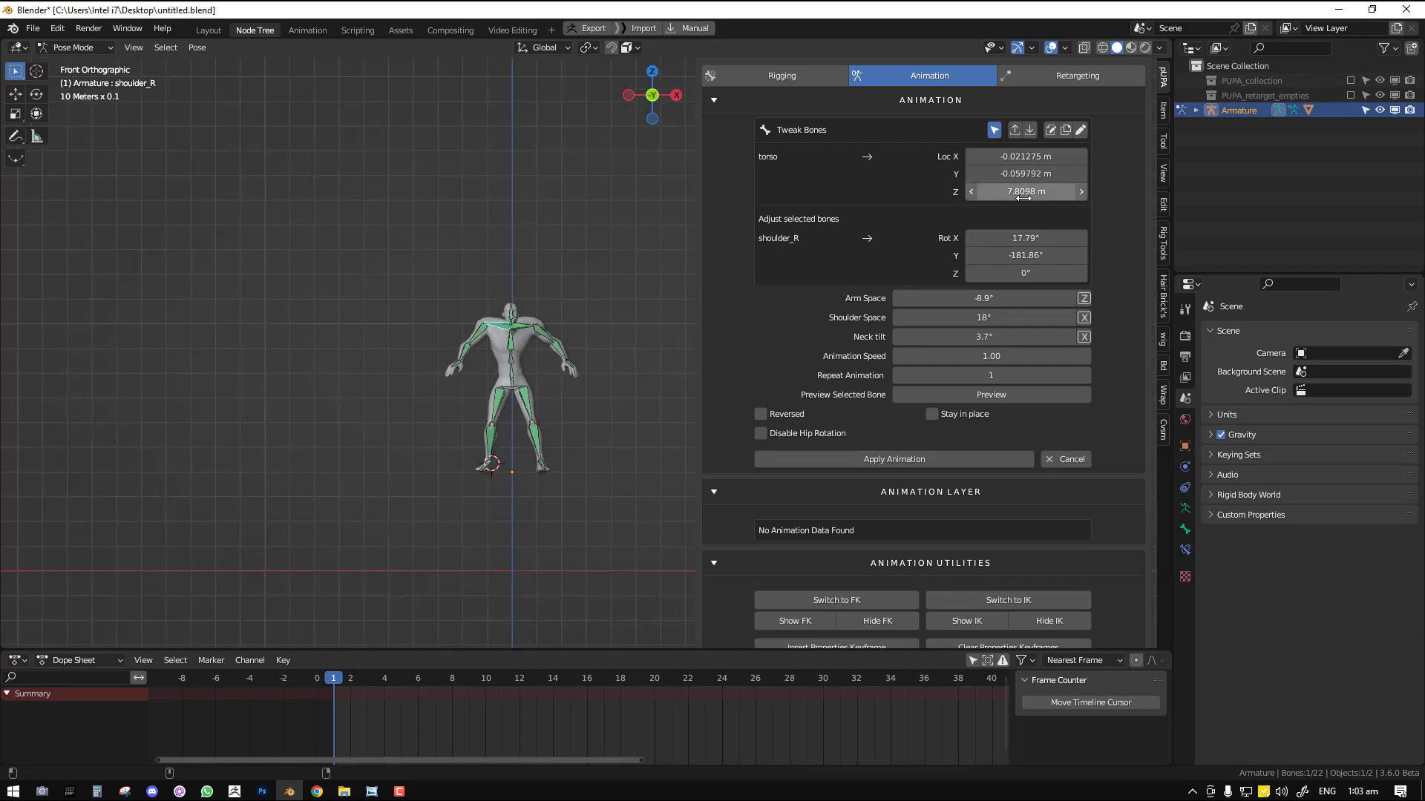
pyautogui.moveTo(1023, 197); pyautogui.dragTo(966, 196)
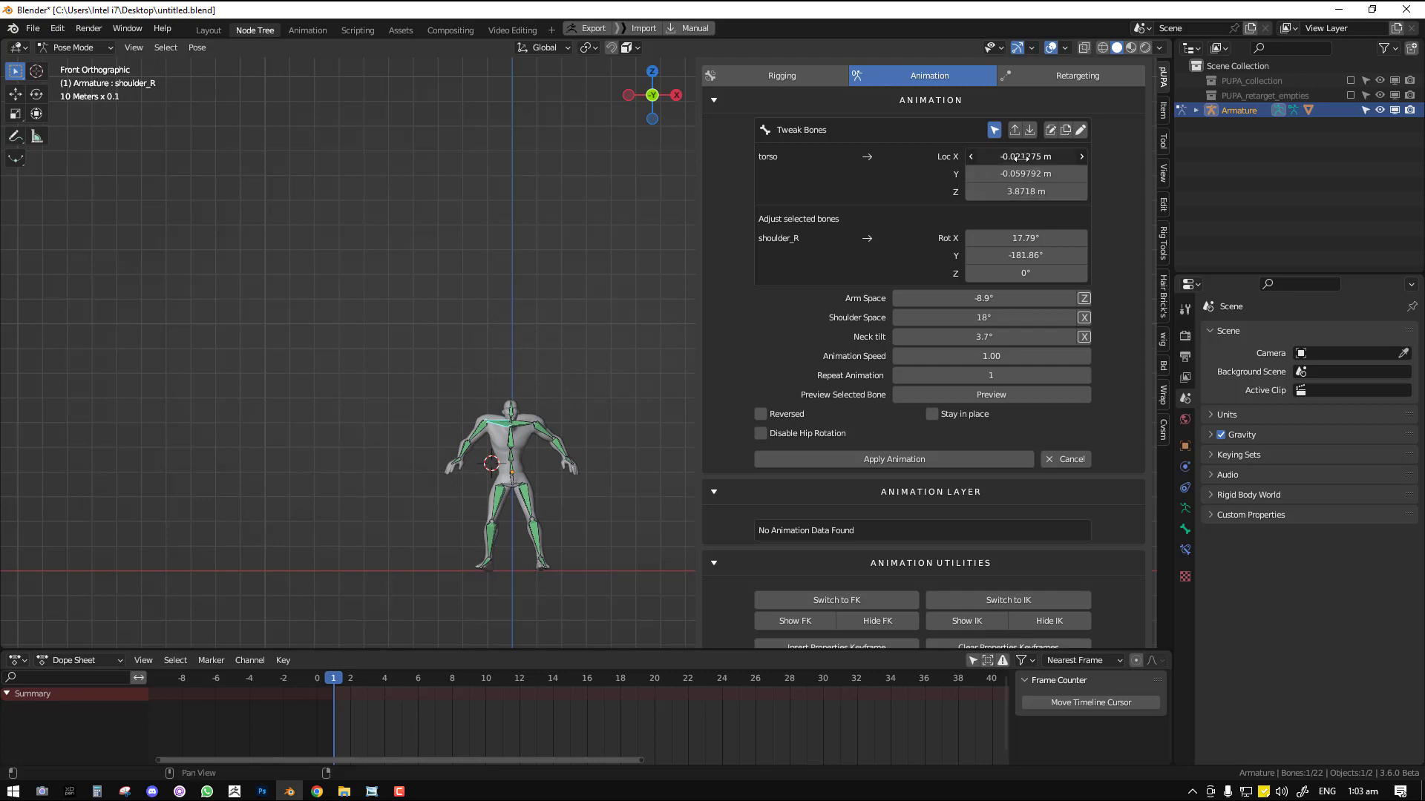
pyautogui.moveTo(1022, 157); pyautogui.dragTo(1017, 191)
pyautogui.write('1')
pyautogui.press('Return')
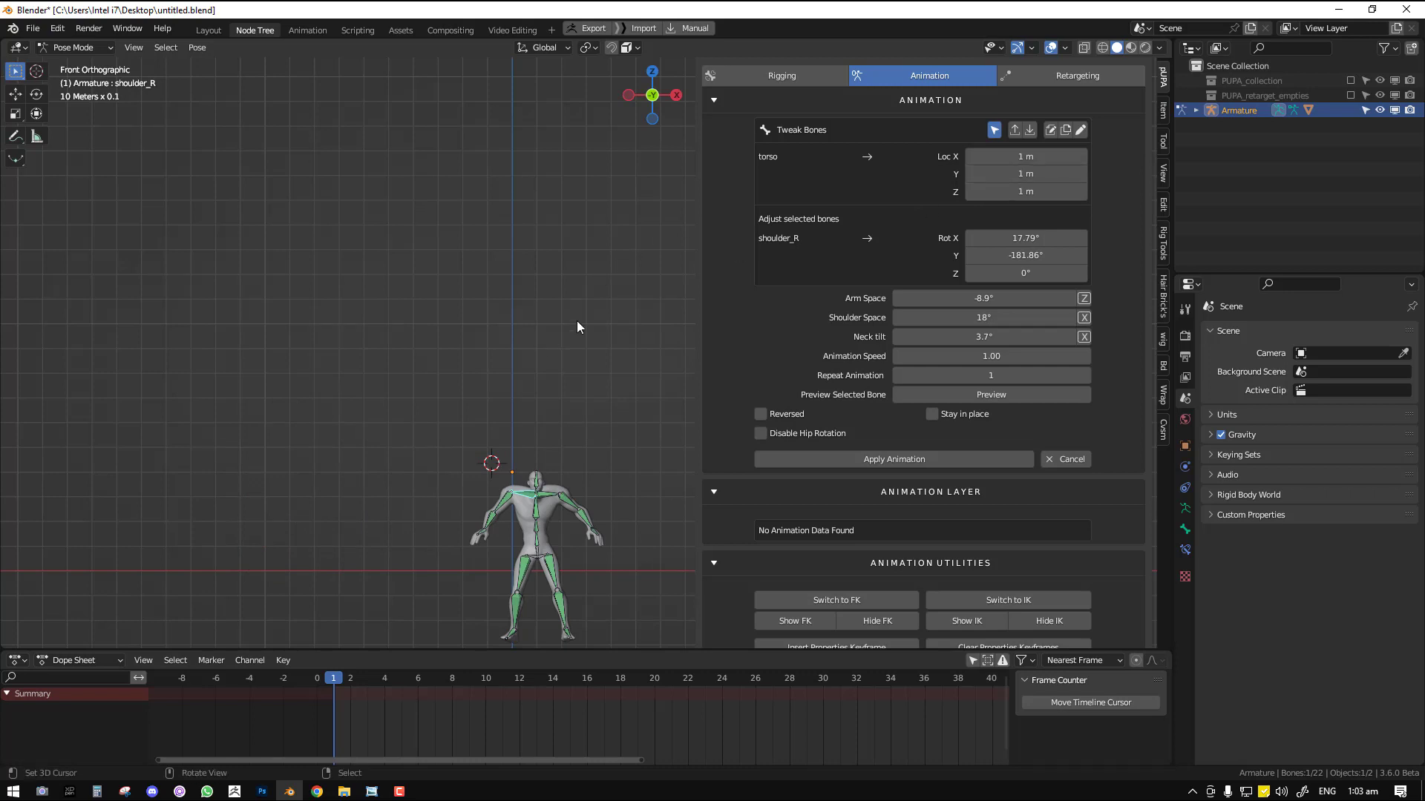
# - Cancel the current preview and play the Climbing (1) animation from the library with the viewport overlays hidden
pyautogui.click(1064, 459)
pyautogui.click(926, 273)
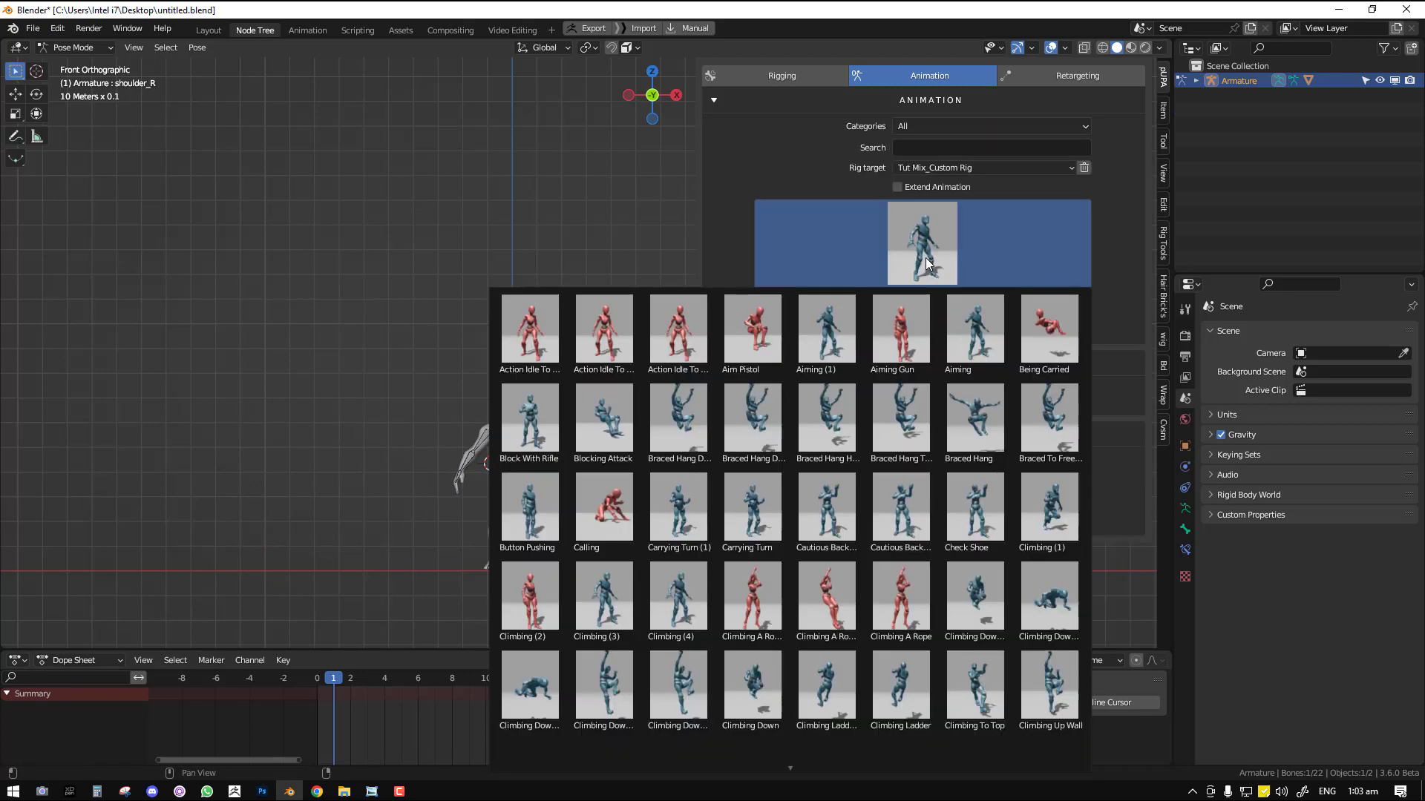
pyautogui.click(1057, 508)
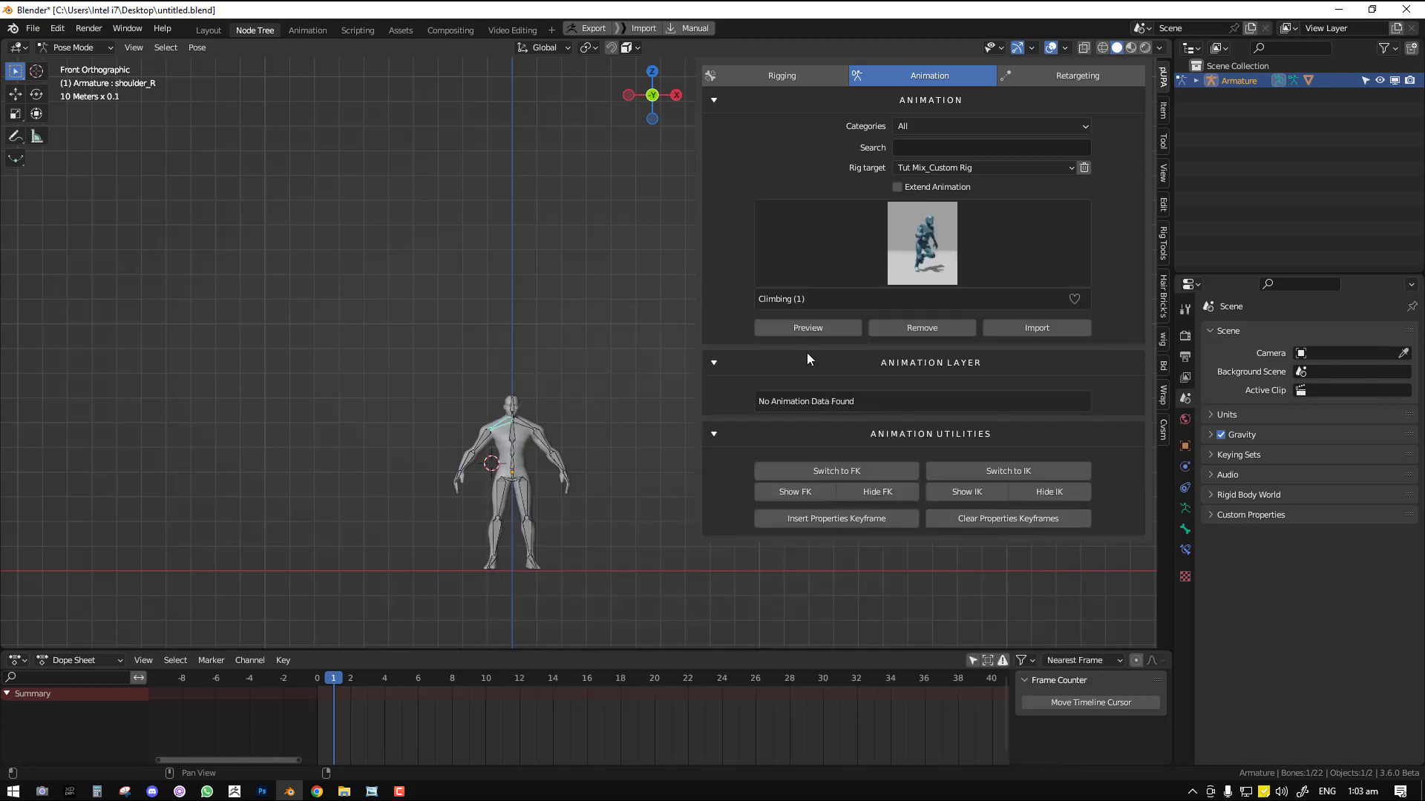
pyautogui.click(792, 324)
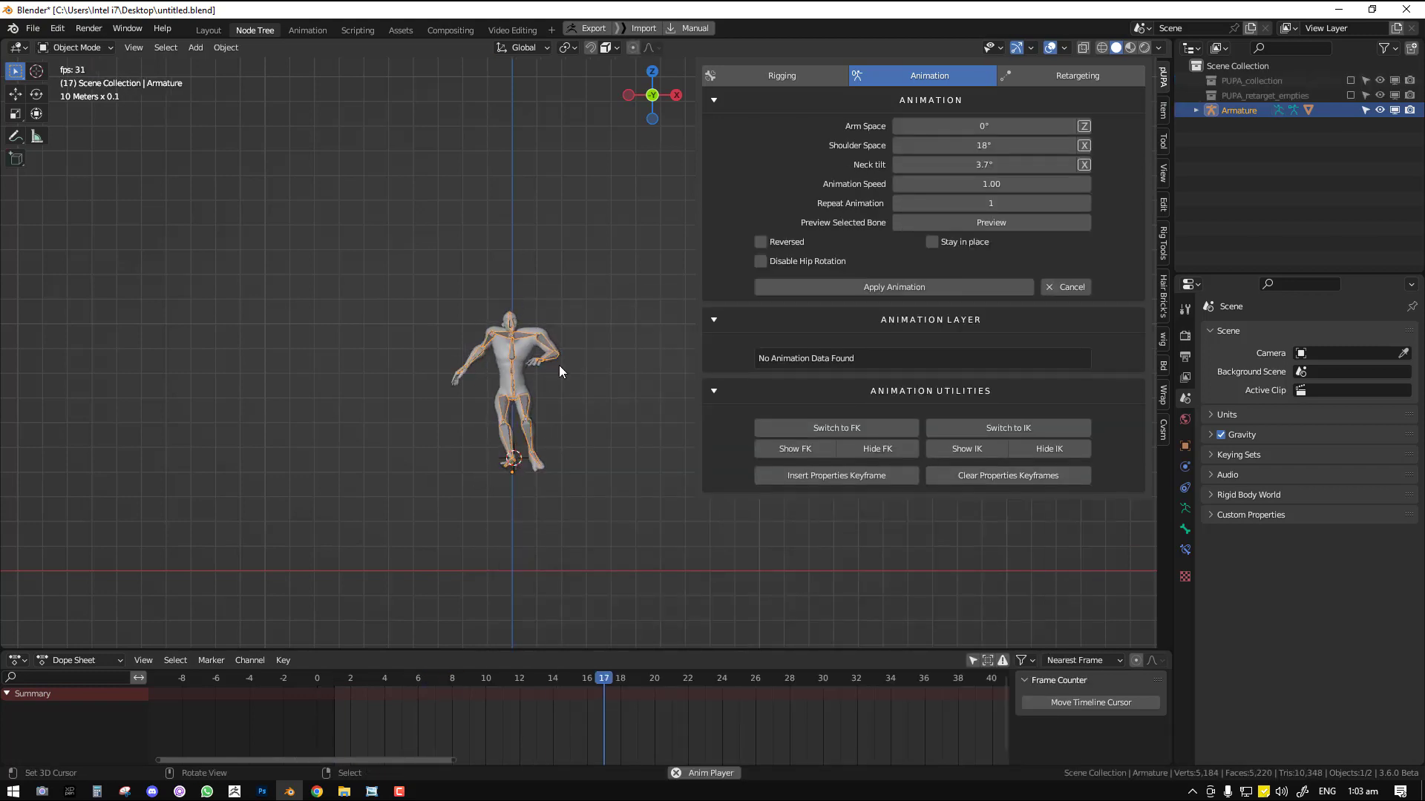
pyautogui.hotkey('shift', 'alt', 'z')
pyautogui.press('Escape')
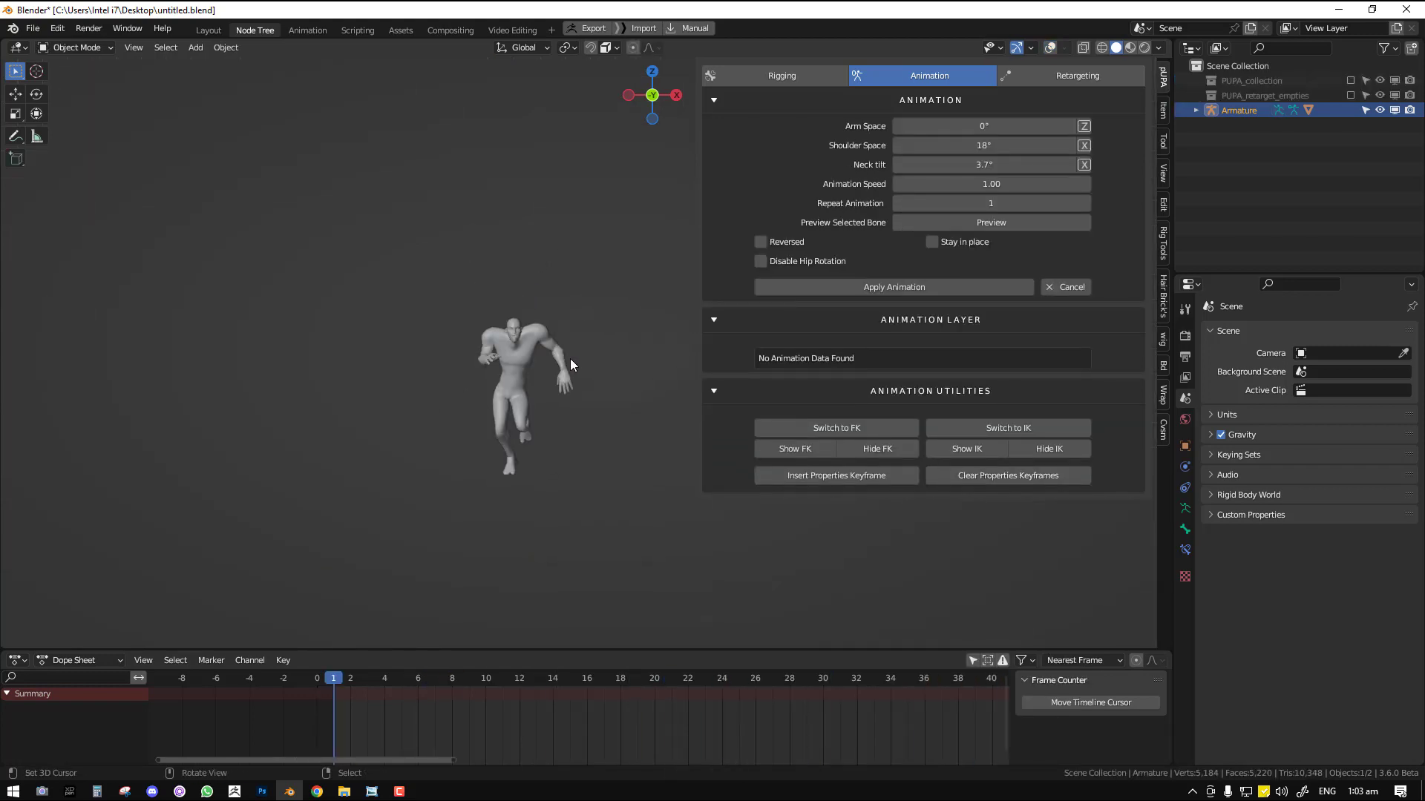
# - Show the overlays again and set the shoulder_L bone's tweak X rotation to -18.21° in Pose Mode
pyautogui.press('KP_Decimal')
pyautogui.hotkey('ctrl', 'Tab')
pyautogui.hotkey('shift', 'alt', 'z')
pyautogui.click(484, 312)
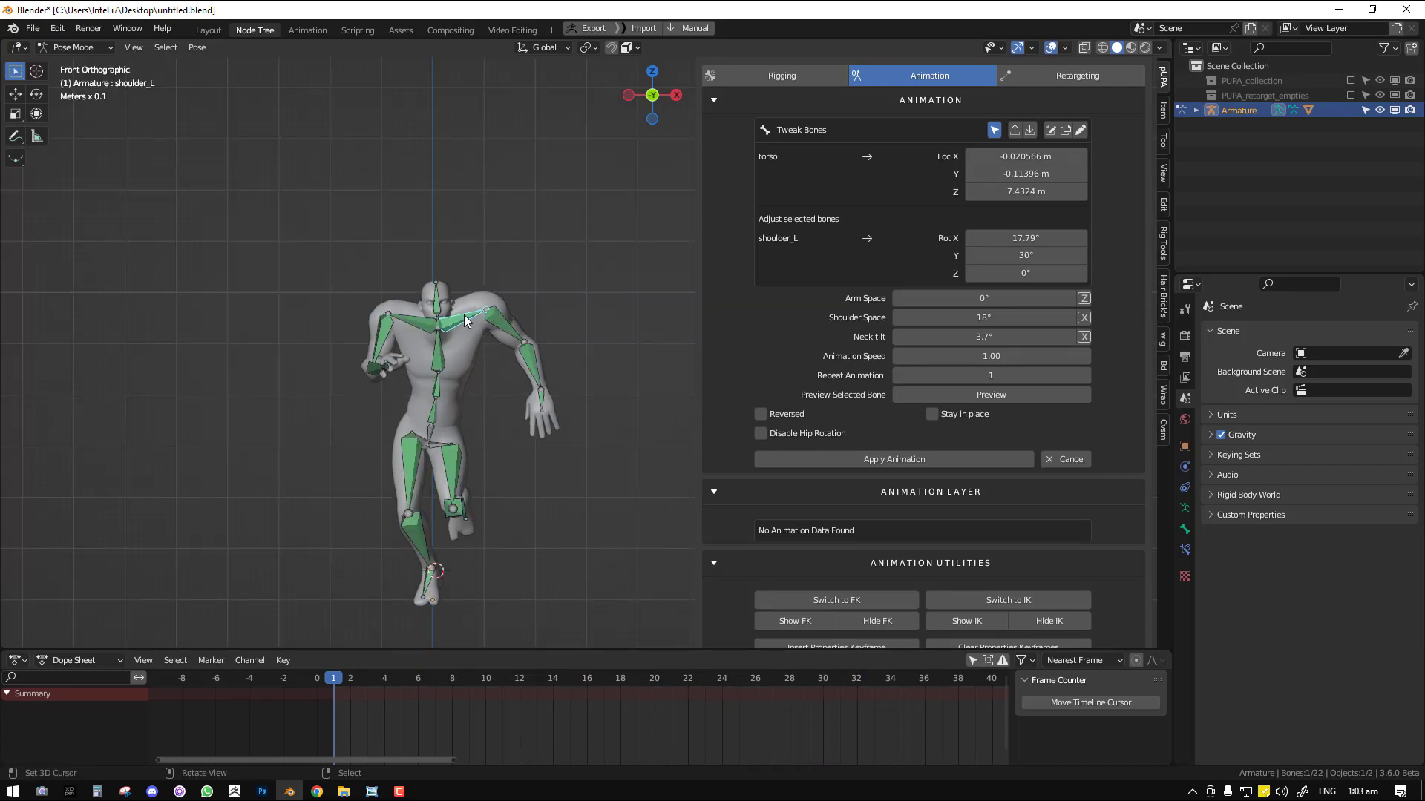
pyautogui.scroll(3, 603, 345)
pyautogui.moveTo(1025, 238)
pyautogui.mouseDown()
pyautogui.moveTo(957, 237)
pyautogui.moveTo(1033, 237)
pyautogui.mouseUp()
# - Set the shoulder_R bone's tweak rotation to X -10.21° and Z 33°
pyautogui.click(378, 372)
pyautogui.moveTo(595, 298); pyautogui.dragTo(616, 285, button='middle')
pyautogui.moveTo(1040, 271)
pyautogui.mouseDown()
pyautogui.moveTo(1083, 271)
pyautogui.moveTo(1035, 273)
pyautogui.moveTo(1053, 274)
pyautogui.mouseUp()
# - Set shoulder_L's tweak Z rotation to 8.5° while checking the pose in playback, and select the shoulder_R bone
pyautogui.click(435, 377)
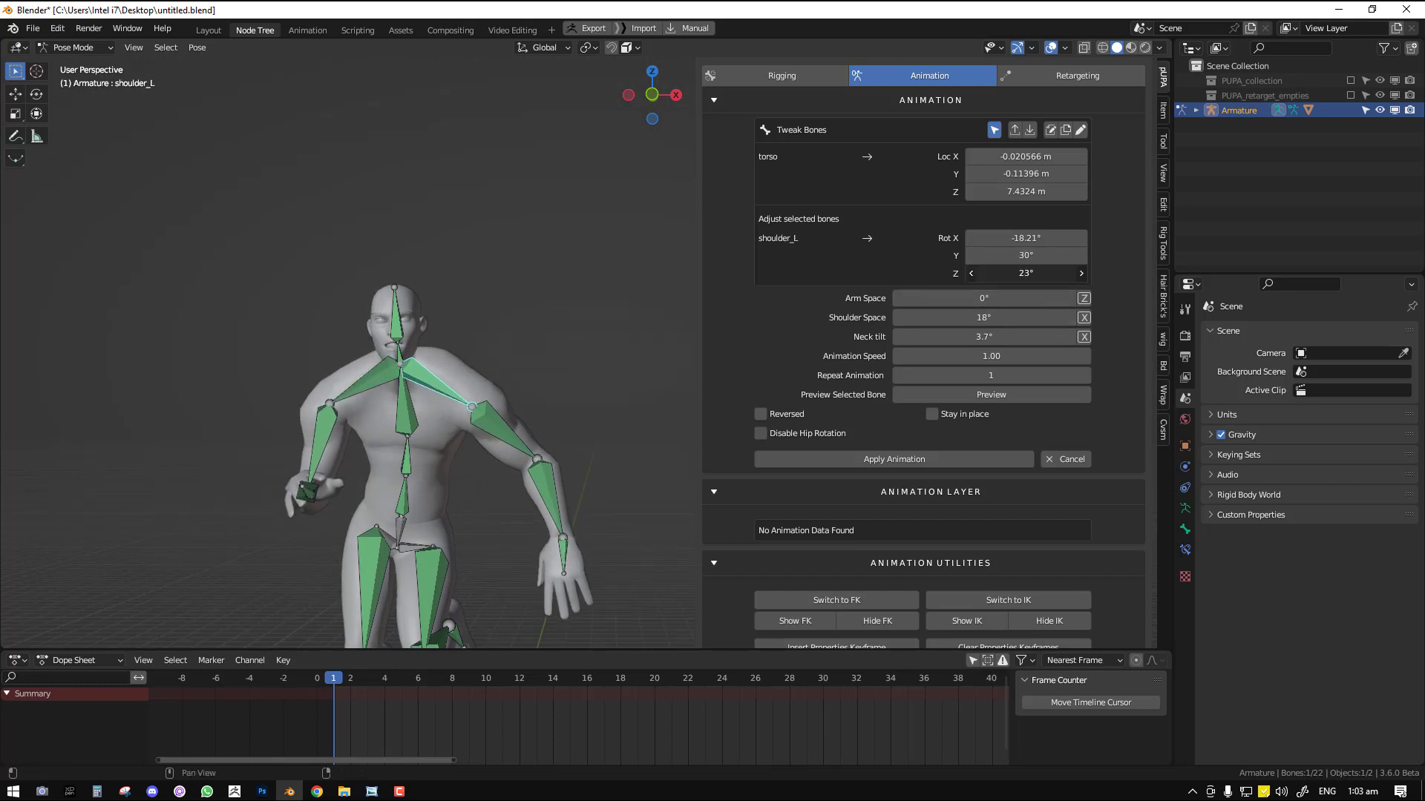
pyautogui.press('space')
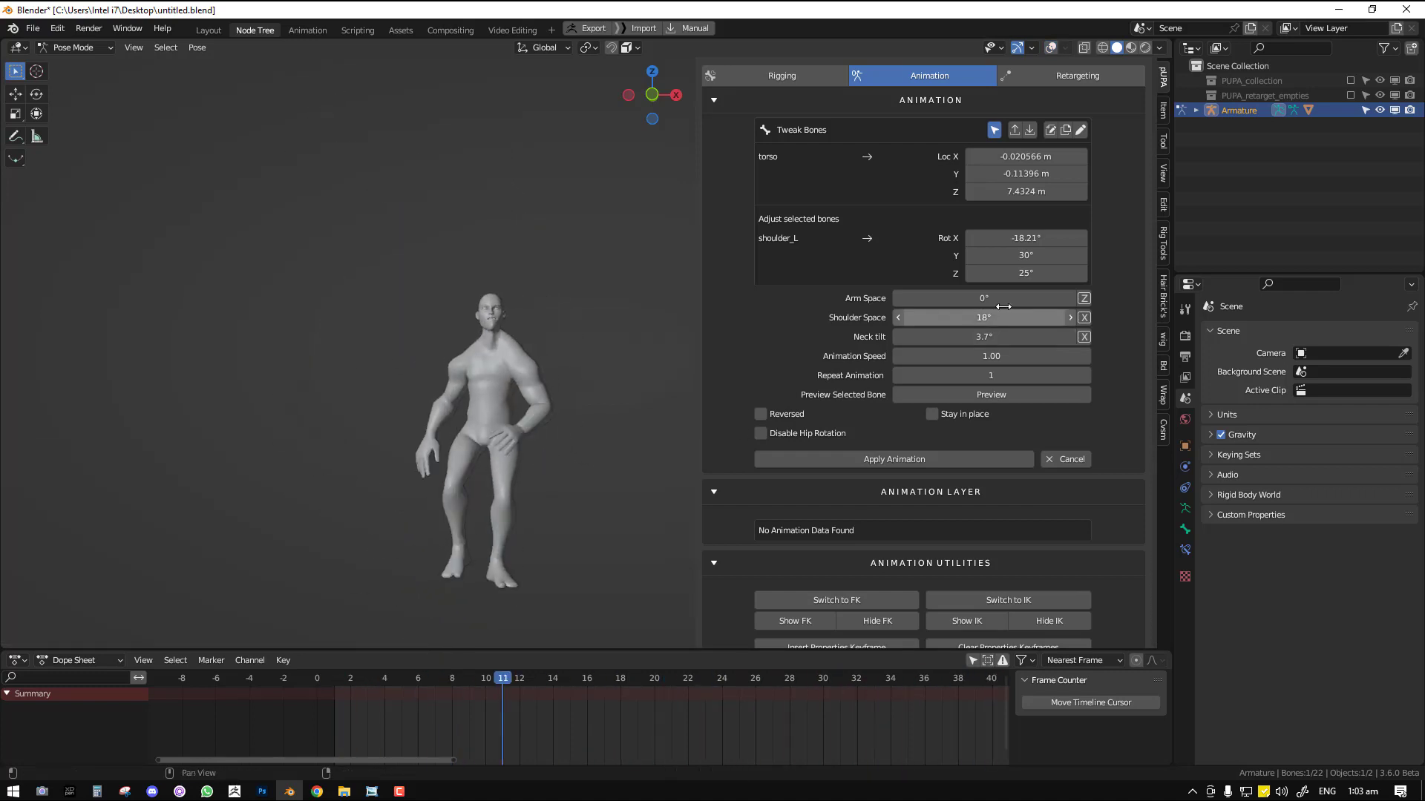
pyautogui.moveTo(1025, 273); pyautogui.dragTo(993, 273)
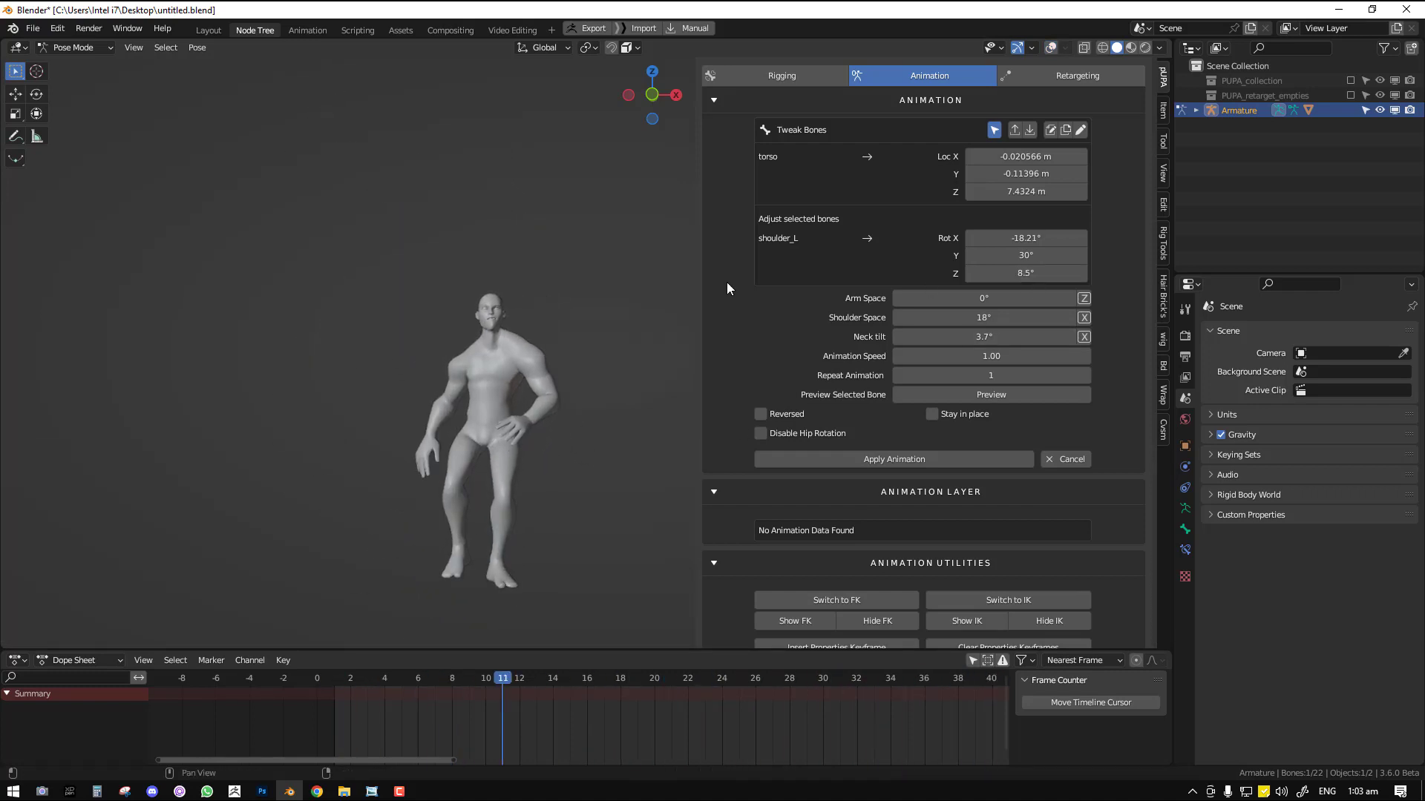
pyautogui.click(476, 347)
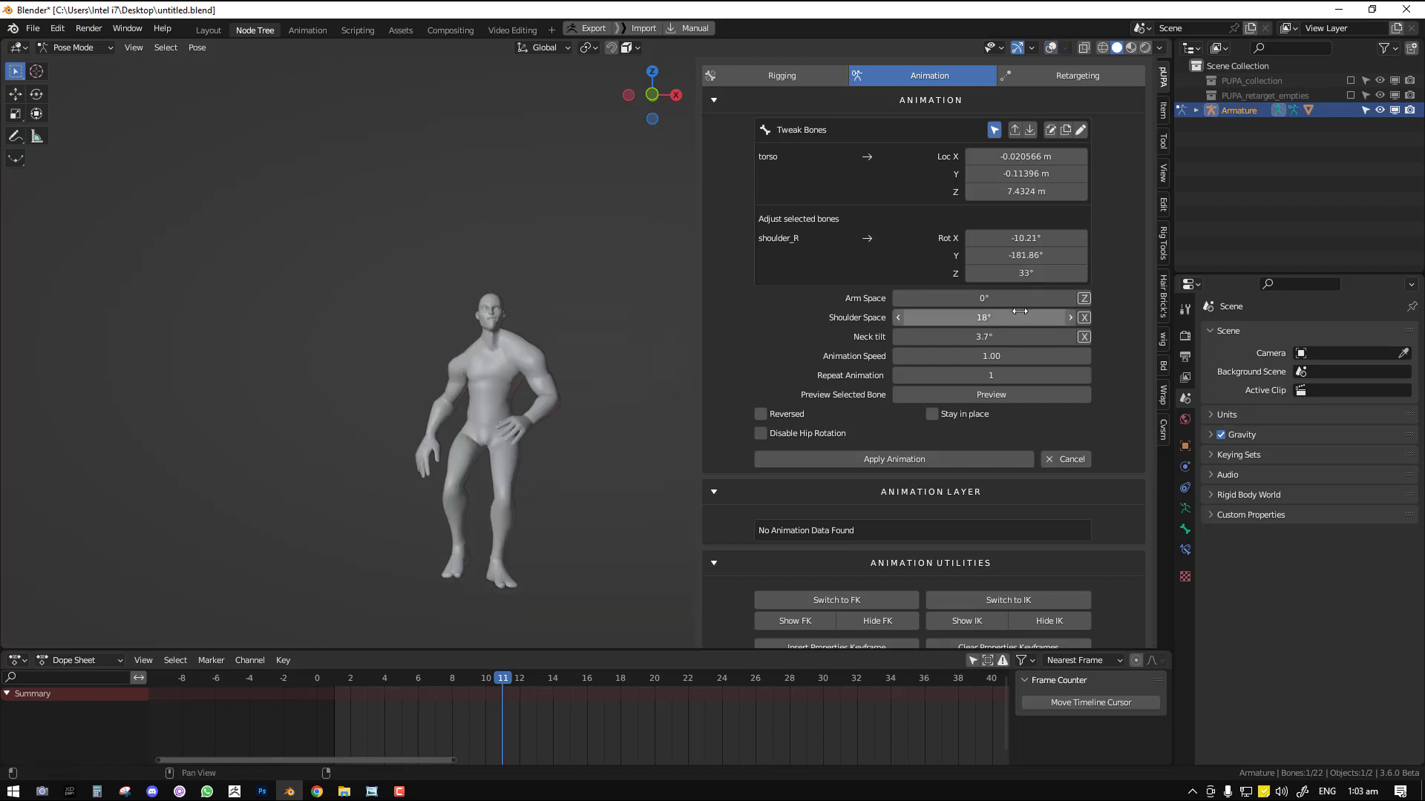
# - Set the shoulder_R bone's tweak Z rotation to 8°
pyautogui.click(1039, 273)
pyautogui.write('0')
pyautogui.press('Return')
pyautogui.moveTo(1039, 273); pyautogui.dragTo(1045, 273)
pyautogui.write('8')
pyautogui.press('Return')
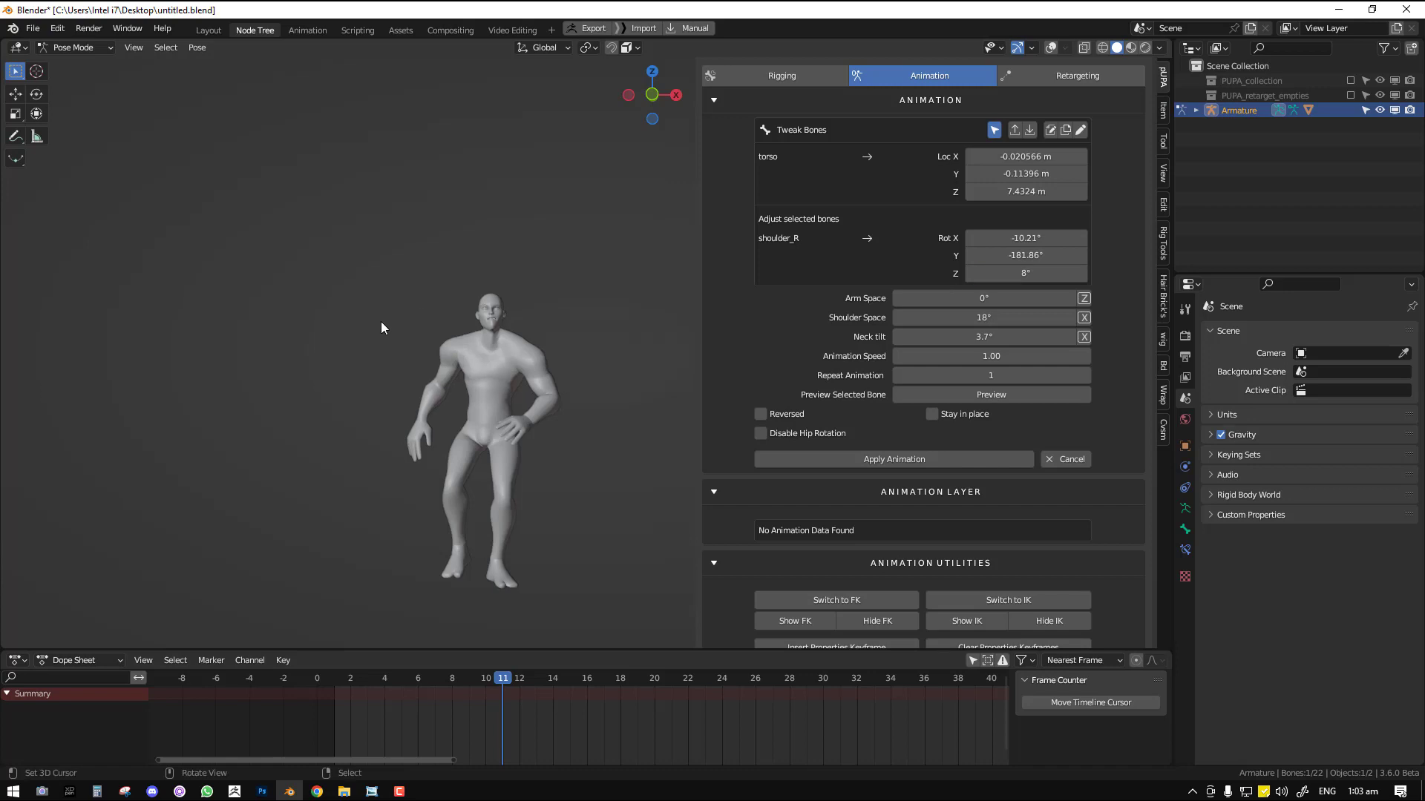
# - Show the viewport overlays and set the shoulder_R bone's tweak Y rotation to -183.86°
pyautogui.scroll(3, 541, 347)
pyautogui.hotkey('shift', 'alt', 'z')
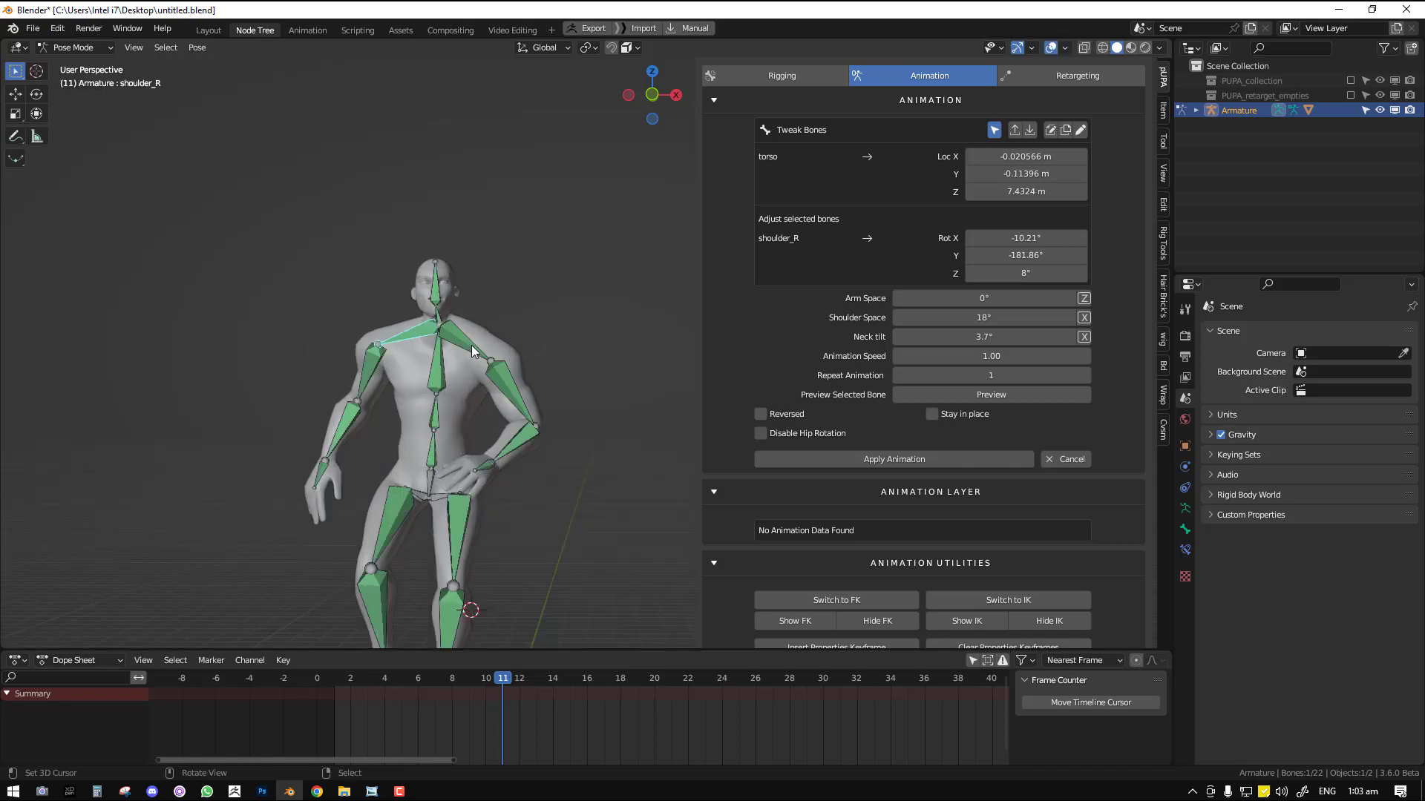
pyautogui.click(472, 351)
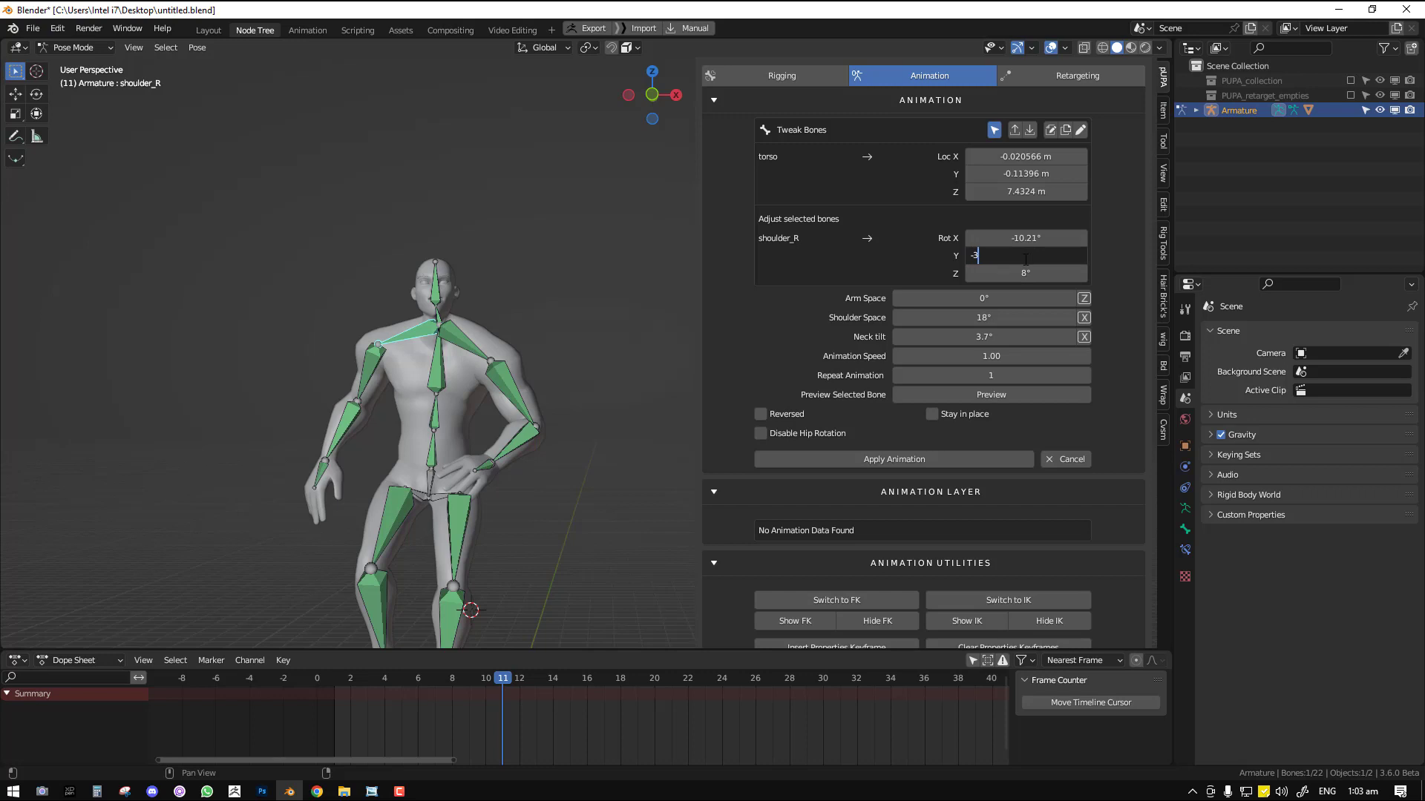
pyautogui.press('Return')
pyautogui.moveTo(1045, 256); pyautogui.dragTo(932, 256)
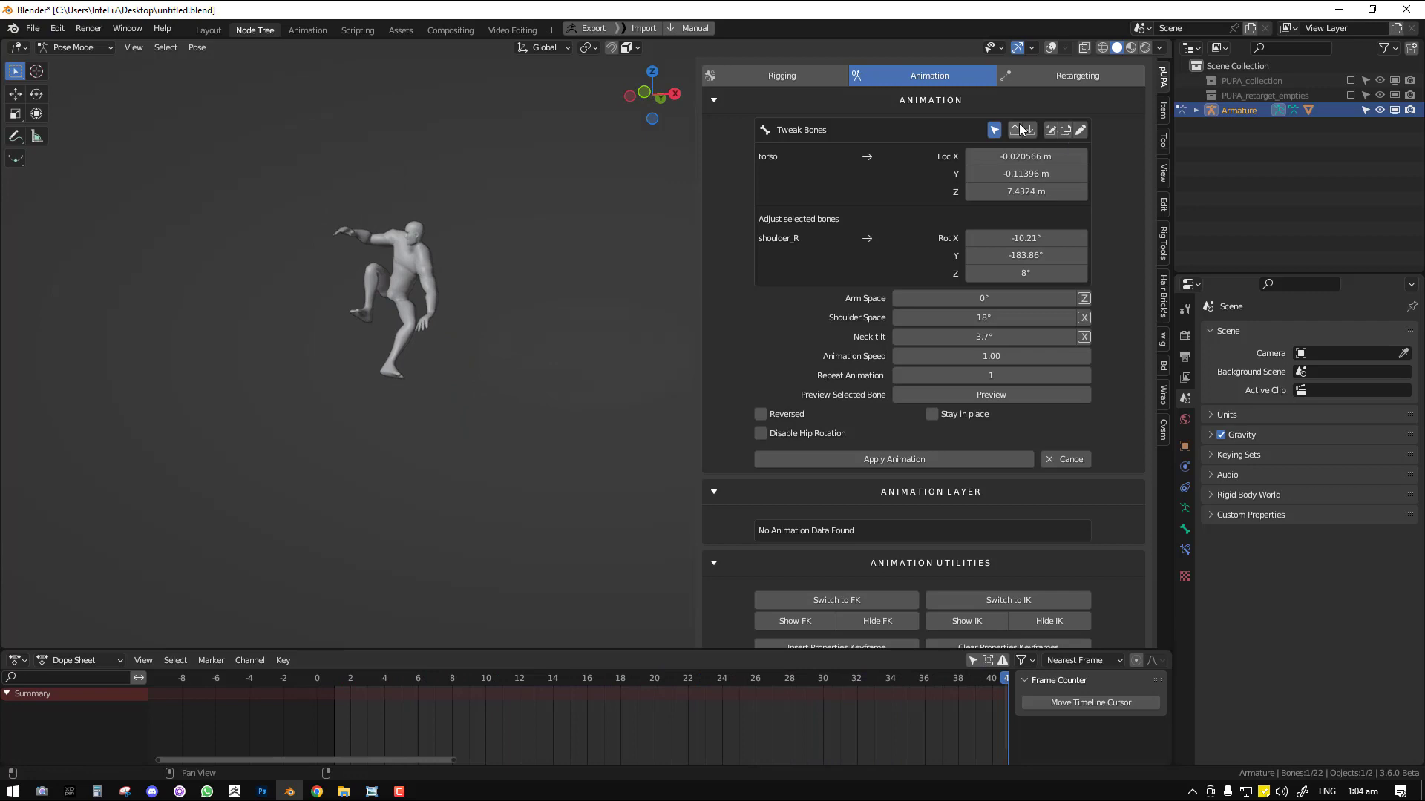
# - Save the updated bone orientations to the rig preset and cancel the Climbing (1) preview
pyautogui.click(1048, 131)
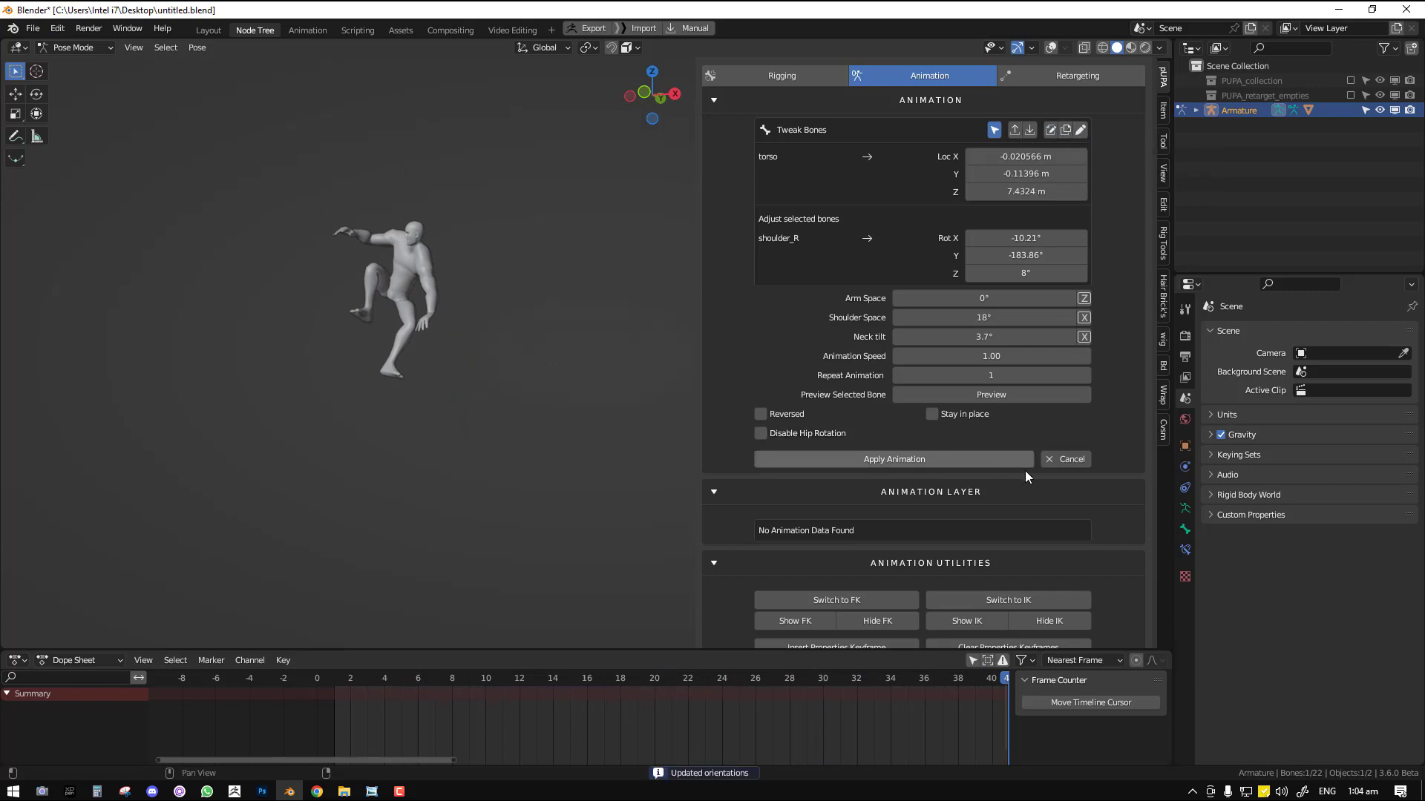
pyautogui.click(1068, 458)
pyautogui.click(901, 243)
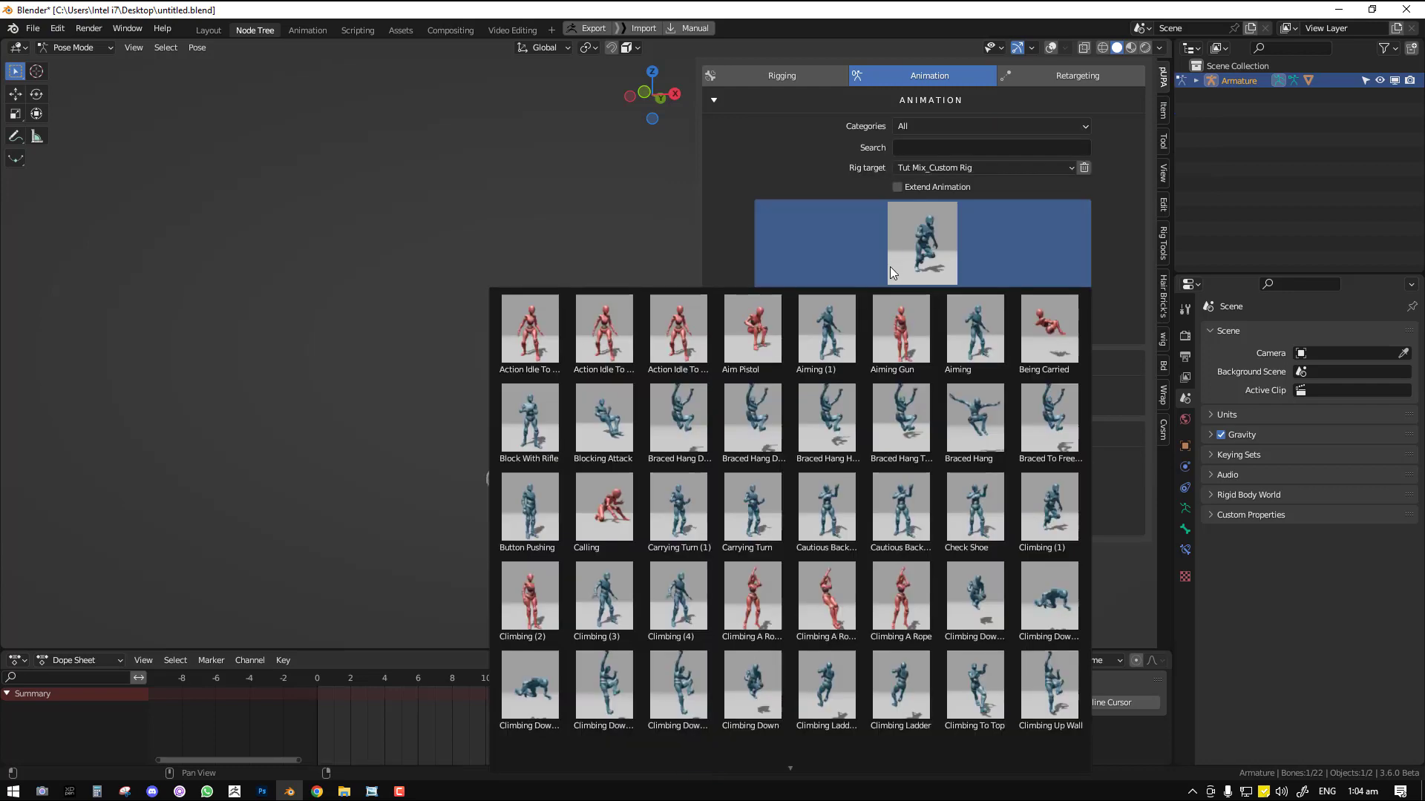
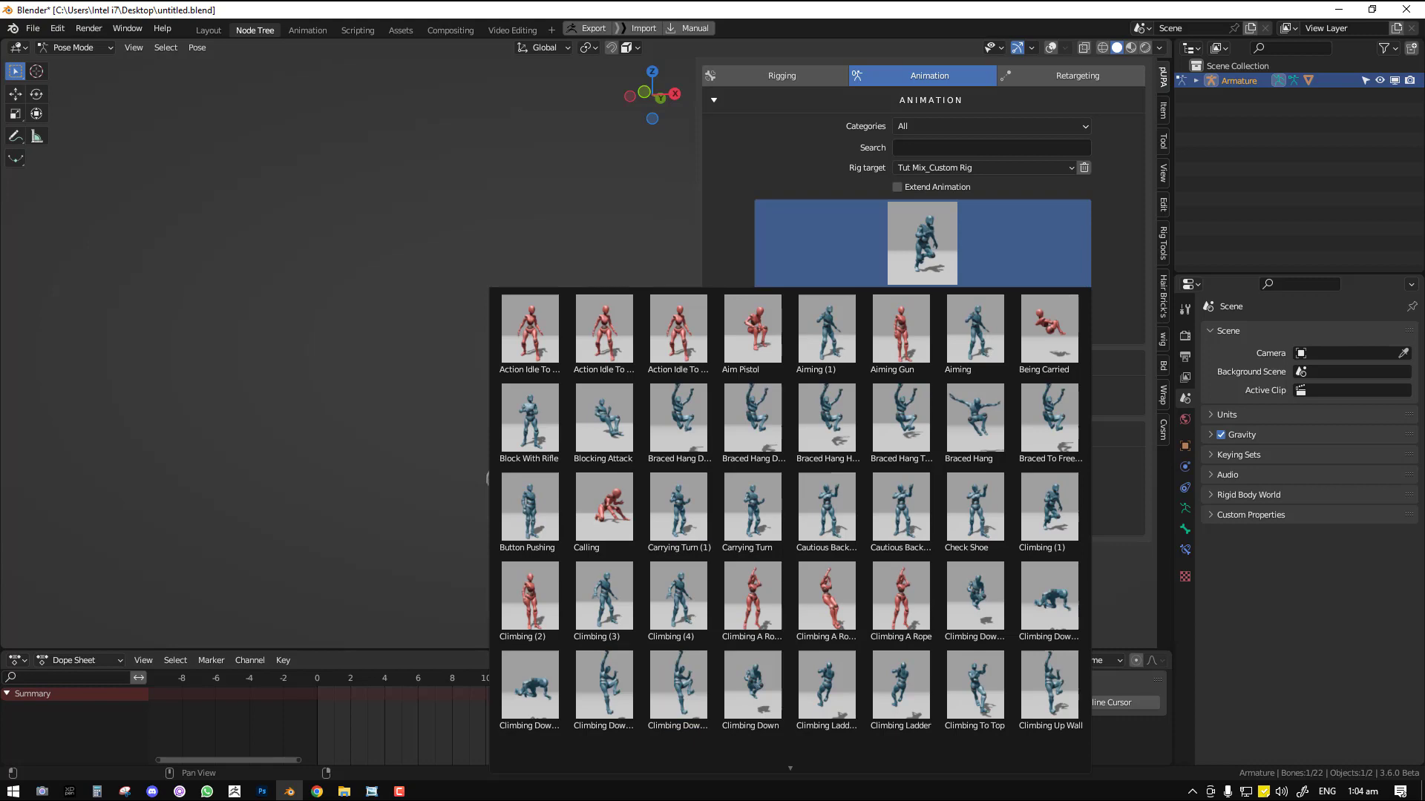
pyautogui.moveTo(0, 359); pyautogui.dragTo(0, 71)
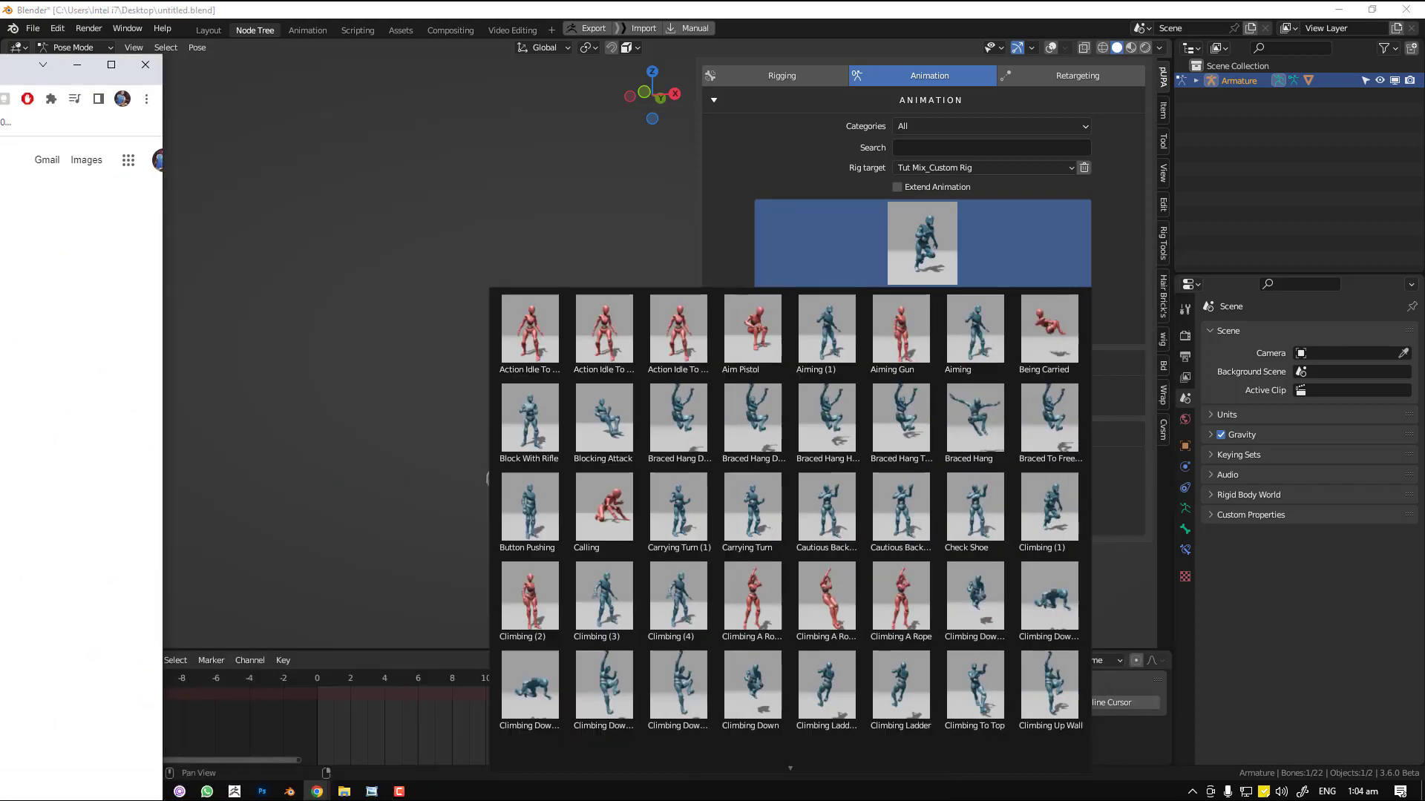
pyautogui.click(541, 454)
pyautogui.keyDown('alt'); pyautogui.scroll(2, 558, 461); pyautogui.keyUp('alt')
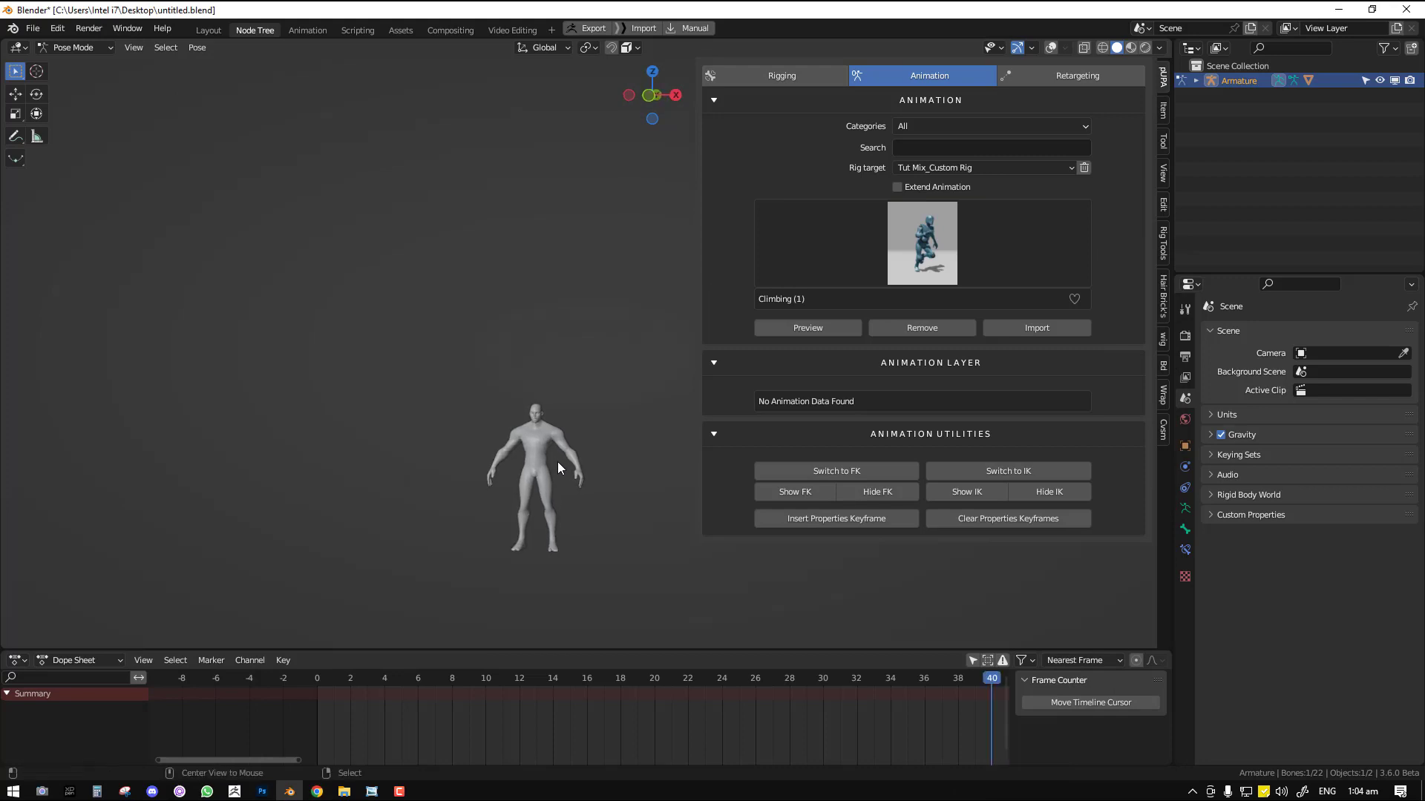
# - Show the overlays and preview the Brutal To Happy Walking animation from the Locomotion category on the character
pyautogui.hotkey('shift', 'alt', 'z')
pyautogui.keyDown('shift'); pyautogui.moveTo(562, 448); pyautogui.dragTo(509, 326, button='middle'); pyautogui.keyUp('shift')
pyautogui.scroll(3, 526, 304)
pyautogui.moveTo(509, 326); pyautogui.dragTo(458, 305, button='middle')
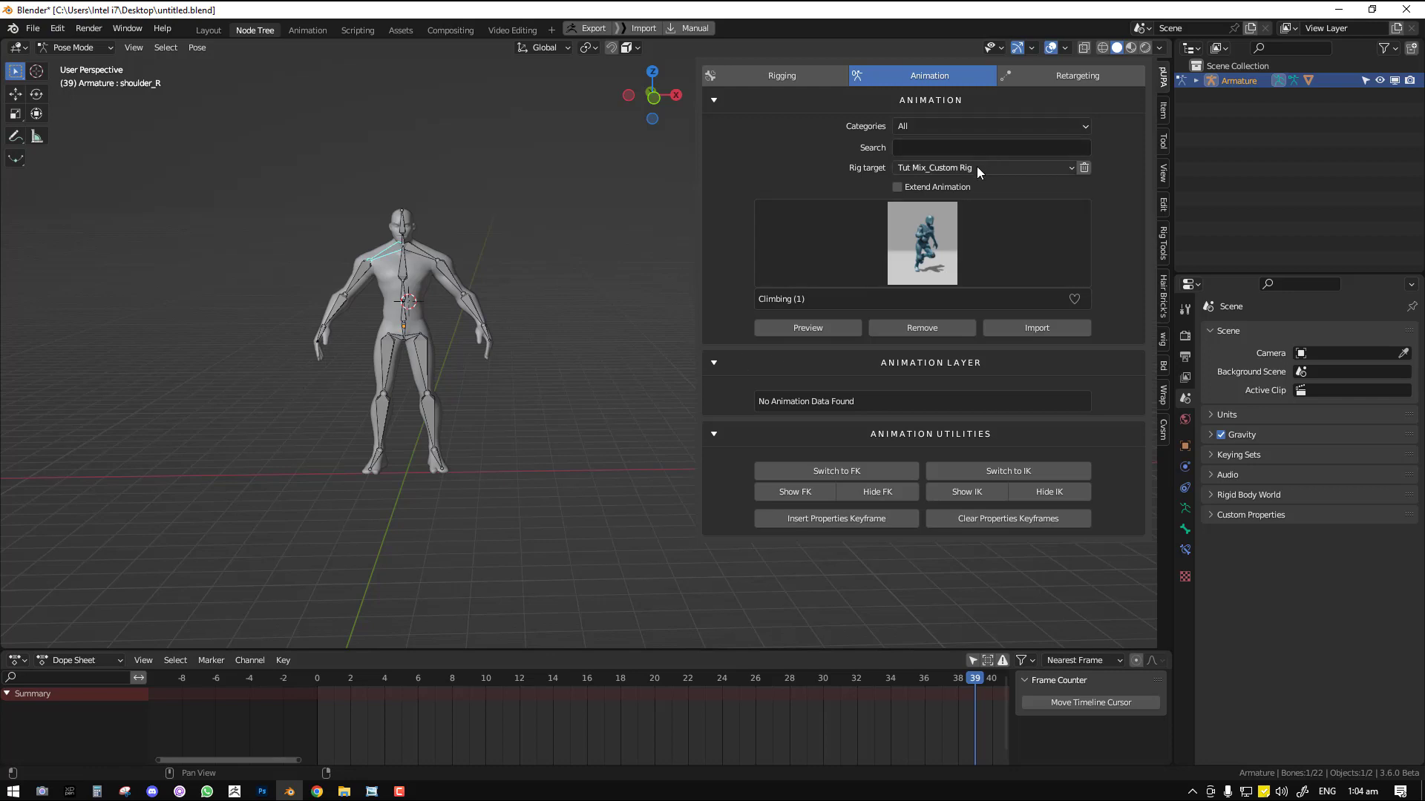
pyautogui.click(963, 123)
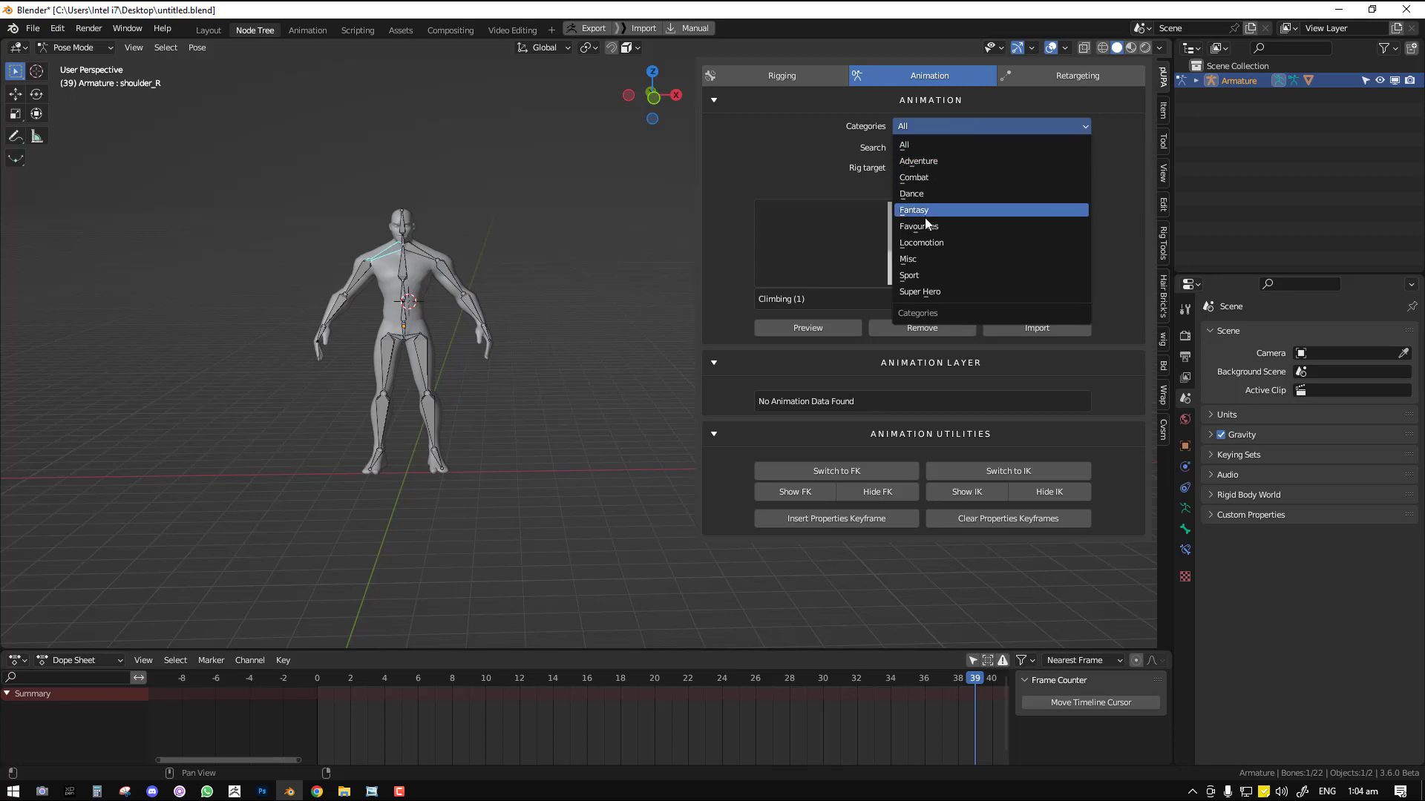
pyautogui.click(923, 244)
pyautogui.click(921, 239)
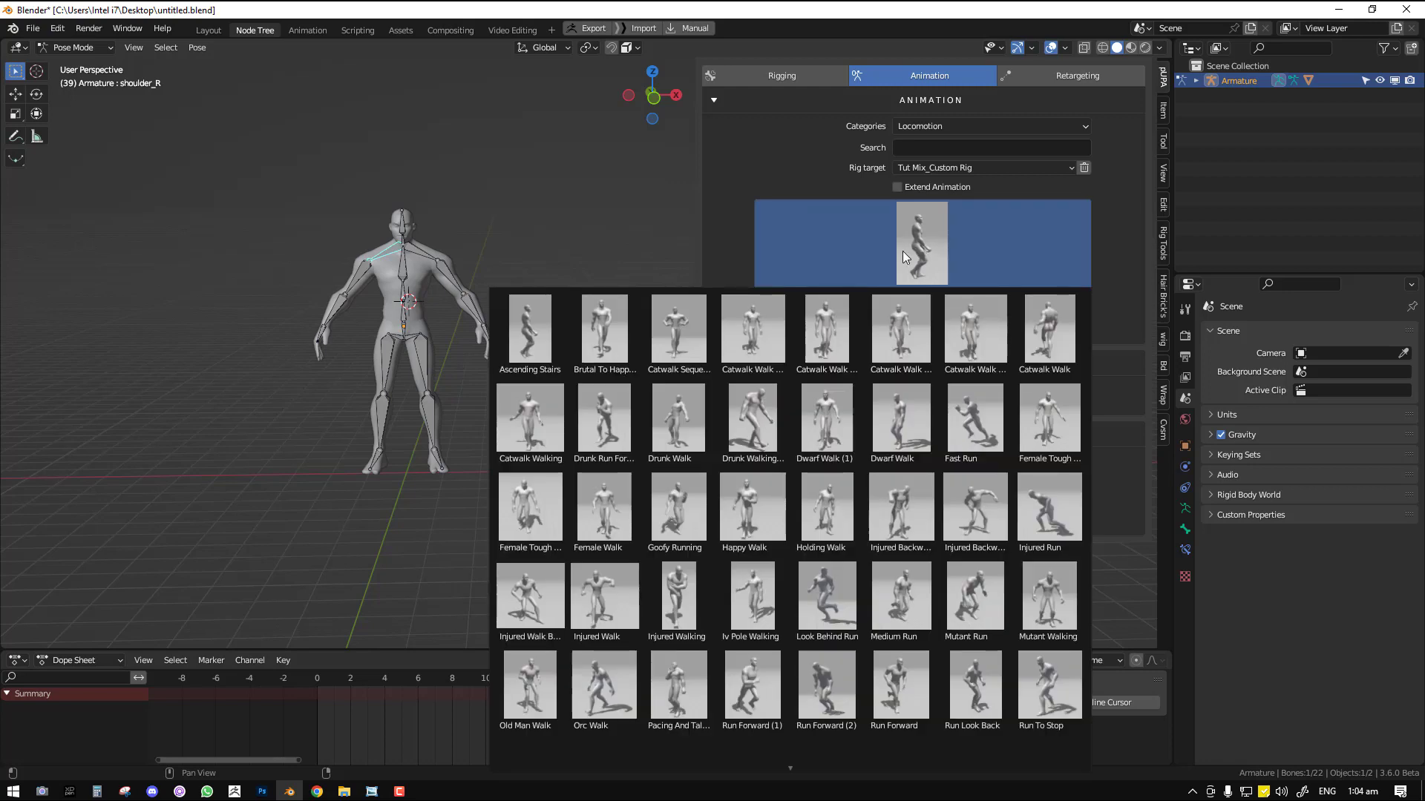
pyautogui.click(598, 336)
pyautogui.click(828, 330)
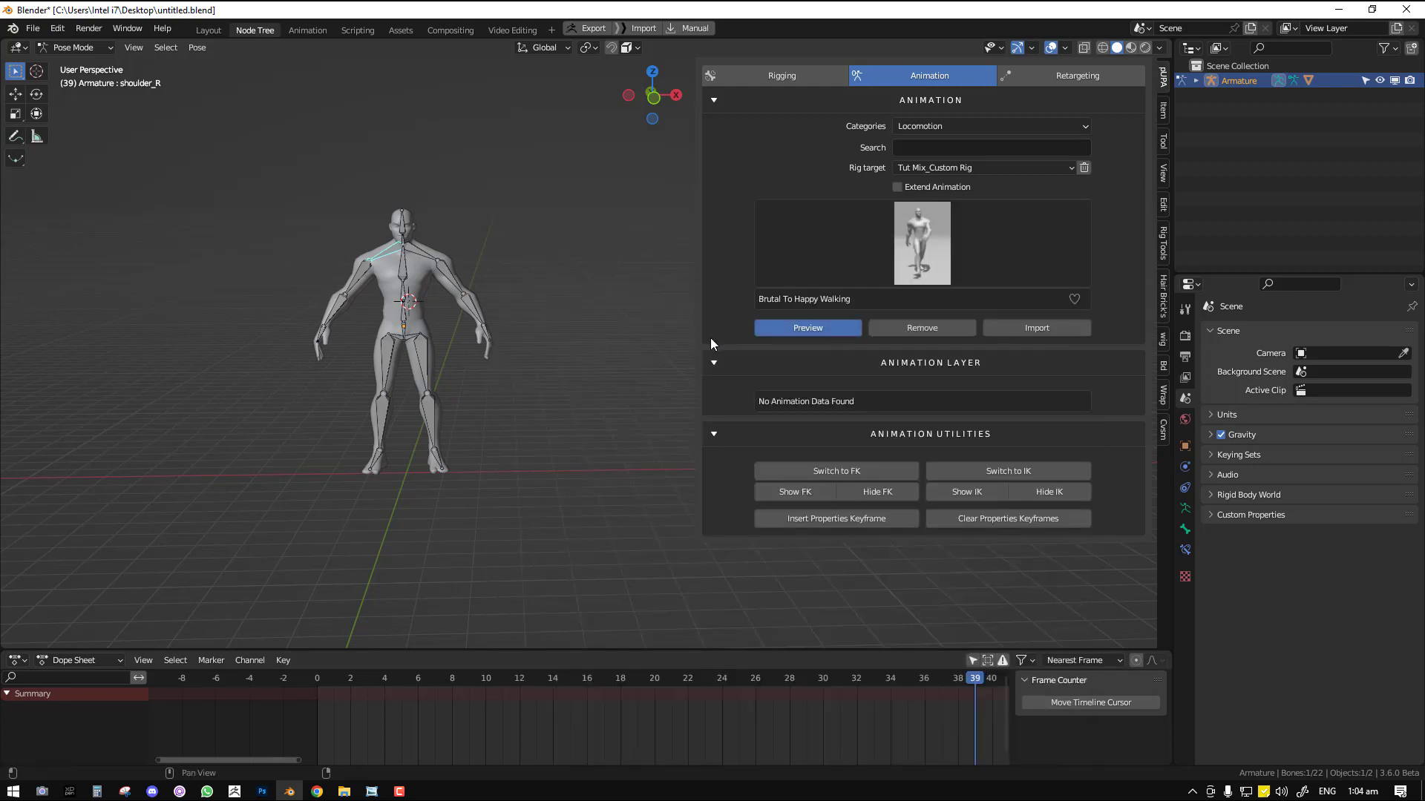
# - Switch the armature to Pose Mode and inspect the walking pose from the front and side
pyautogui.scroll(2, 581, 363)
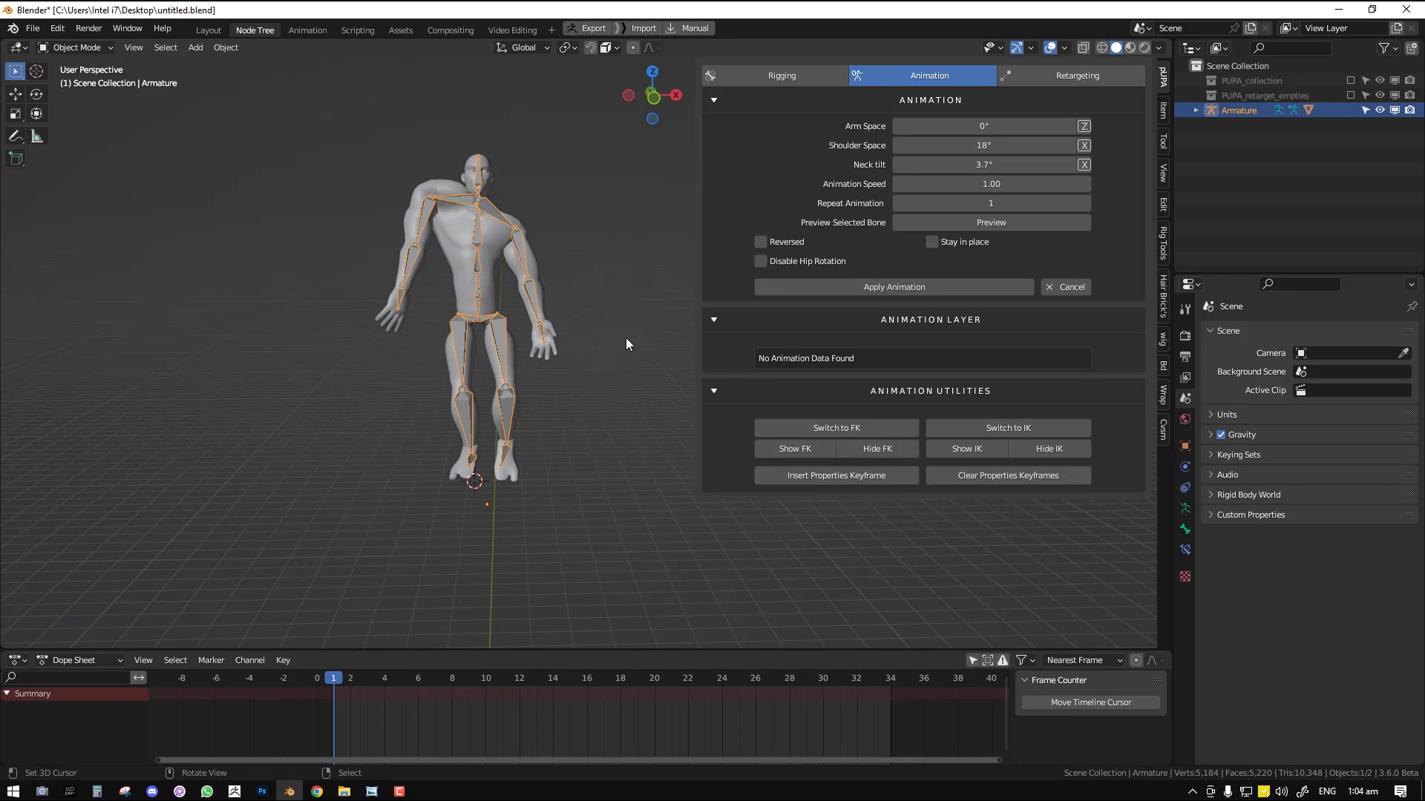
pyautogui.hotkey('ctrl', 'Tab')
pyautogui.moveTo(403, 354); pyautogui.dragTo(484, 309, button='middle')
pyautogui.scroll(2, 484, 308)
pyautogui.moveTo(349, 423); pyautogui.dragTo(504, 362, button='middle')
pyautogui.scroll(-2, 386, 429)
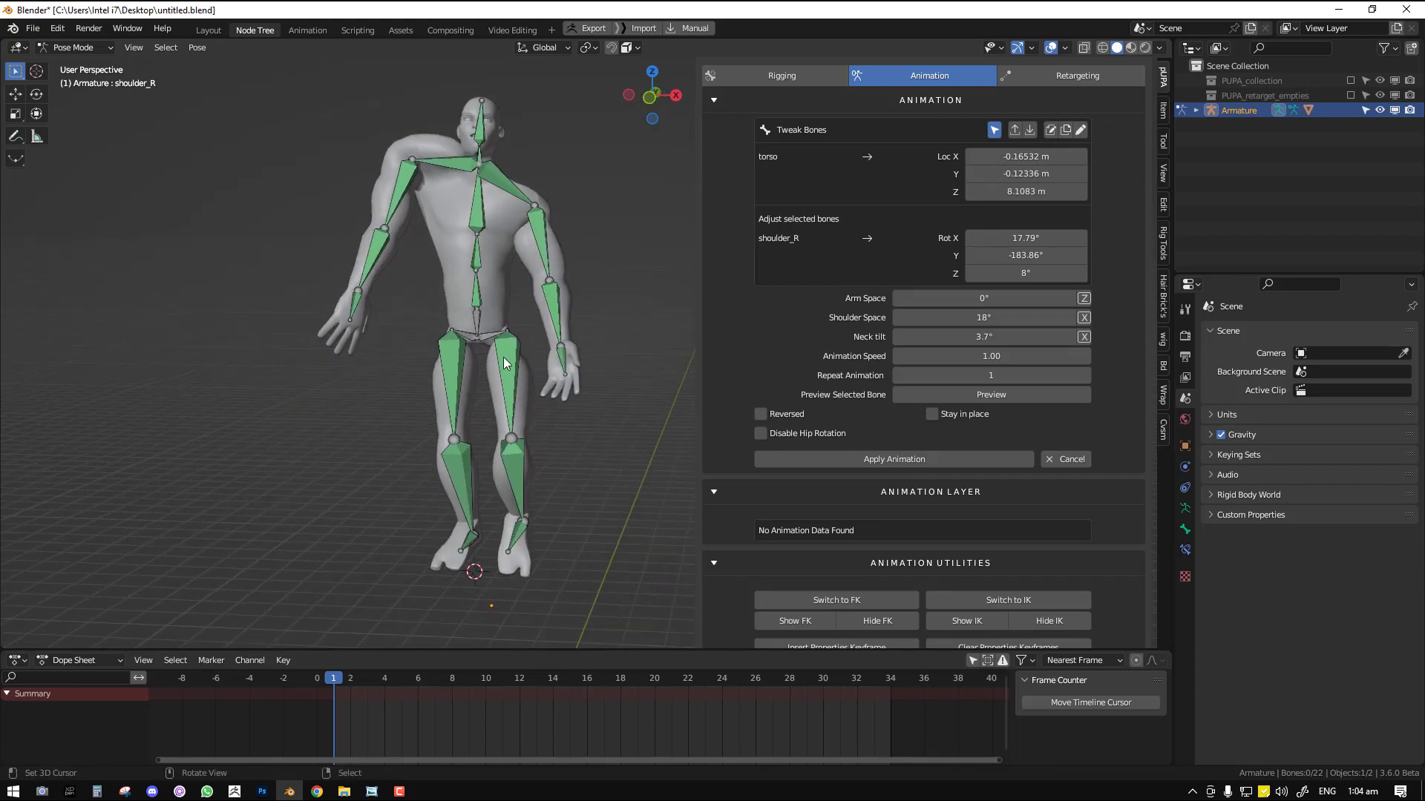
pyautogui.moveTo(472, 343); pyautogui.dragTo(520, 282, button='middle')
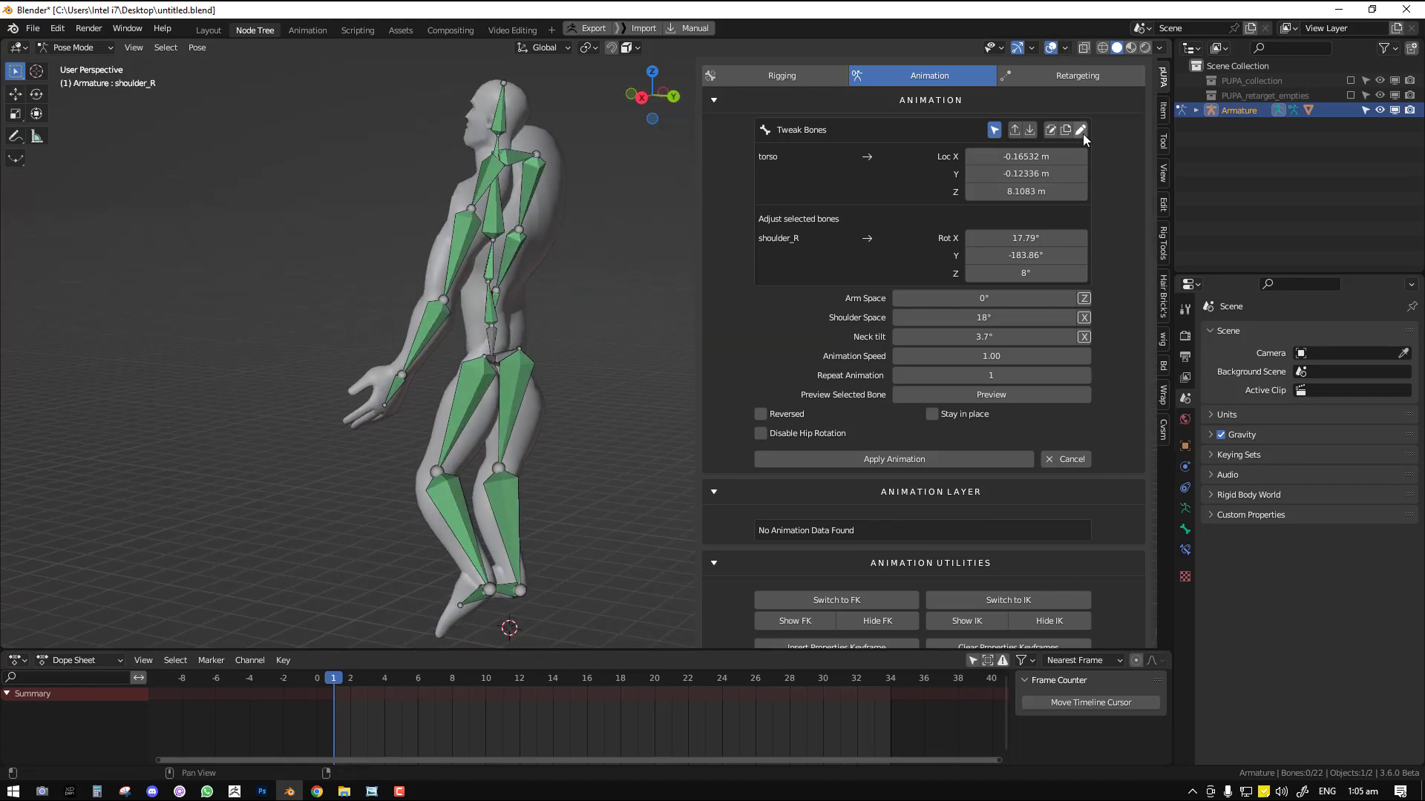
# - Duplicate the current rig preset, cancel the preview, and choose Tut Mix_Custom Rig (Copy) as the rig target
pyautogui.click(1066, 129)
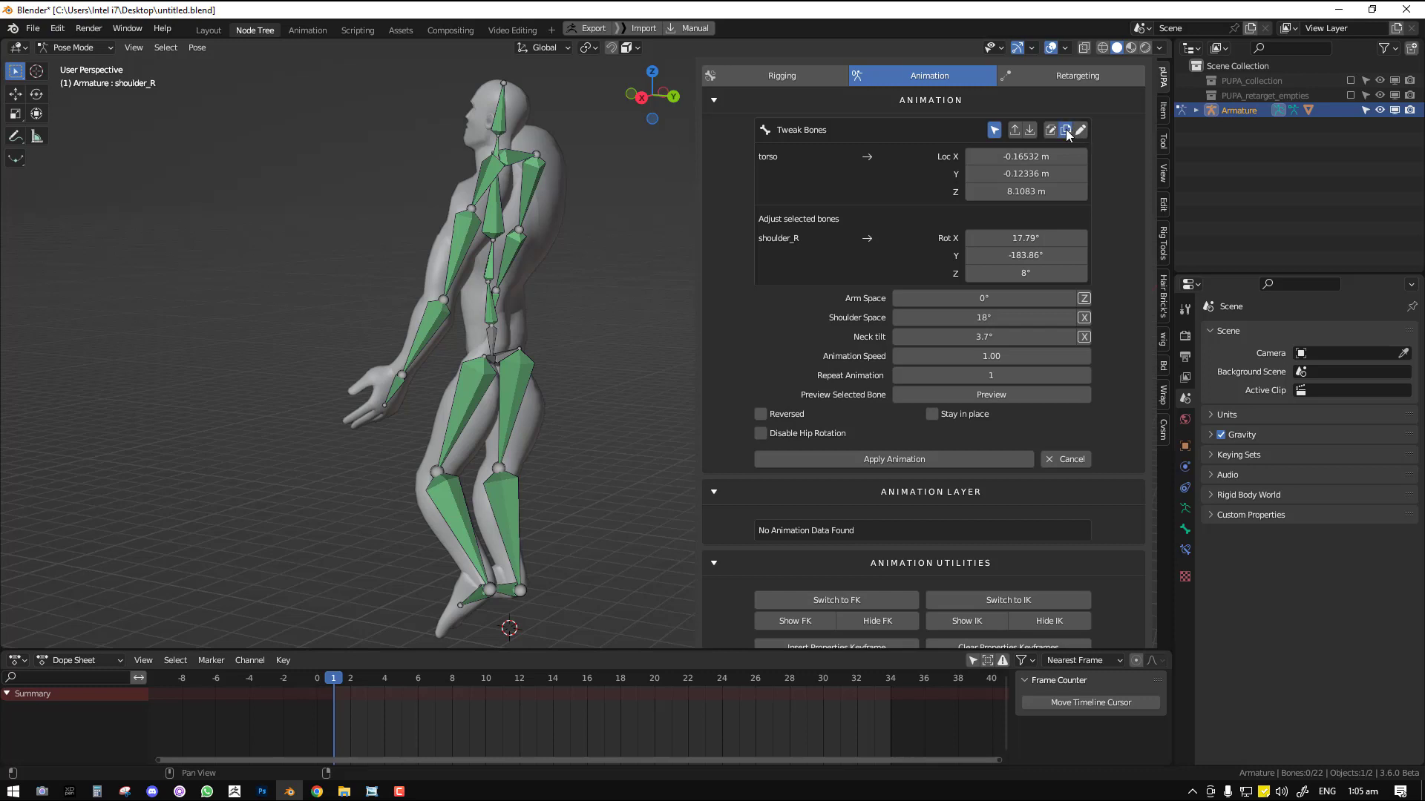
pyautogui.click(1071, 460)
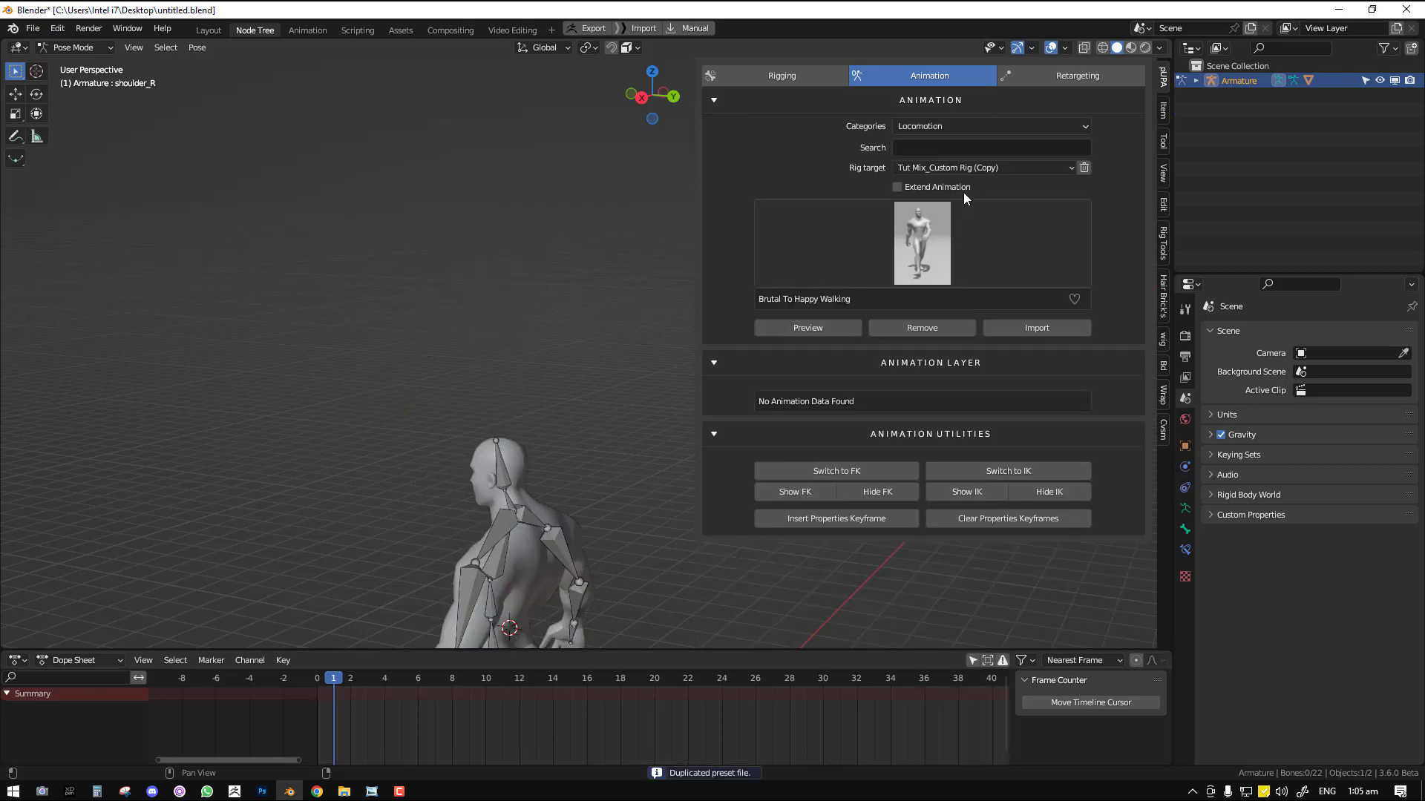
pyautogui.click(972, 167)
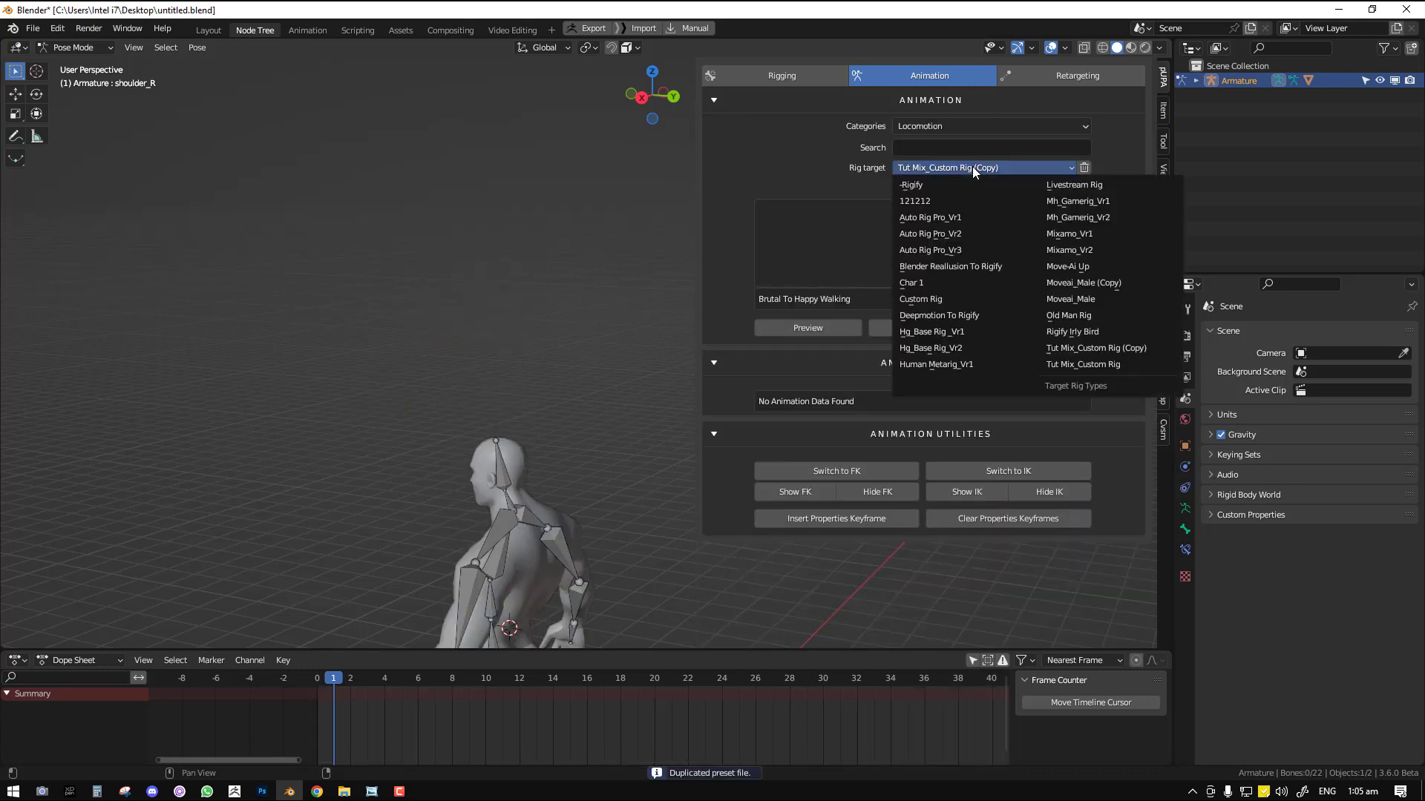
pyautogui.click(1129, 349)
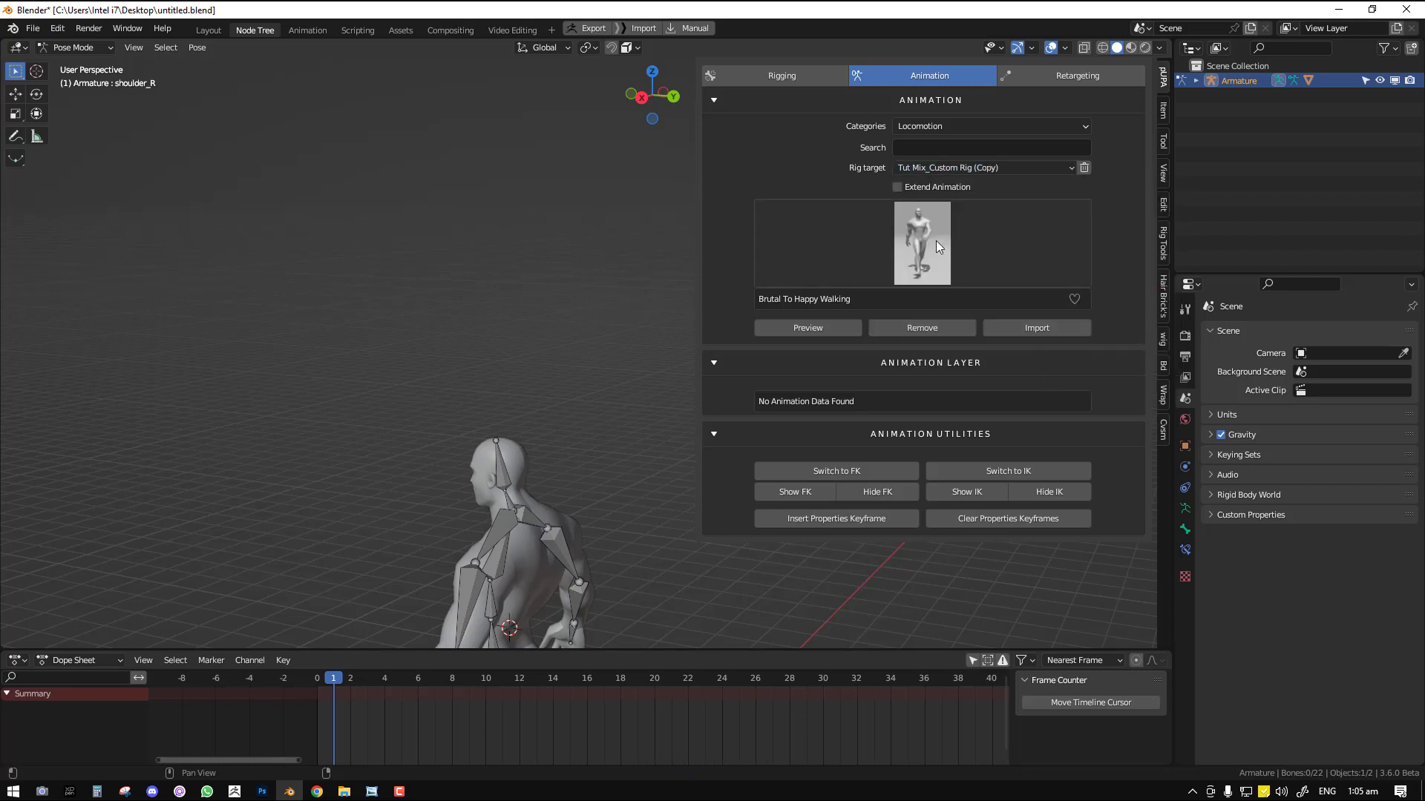
# - Preview Brutal To Happy Walking with the copied preset and rename that target rig type to Rig Mix 2
pyautogui.click(818, 331)
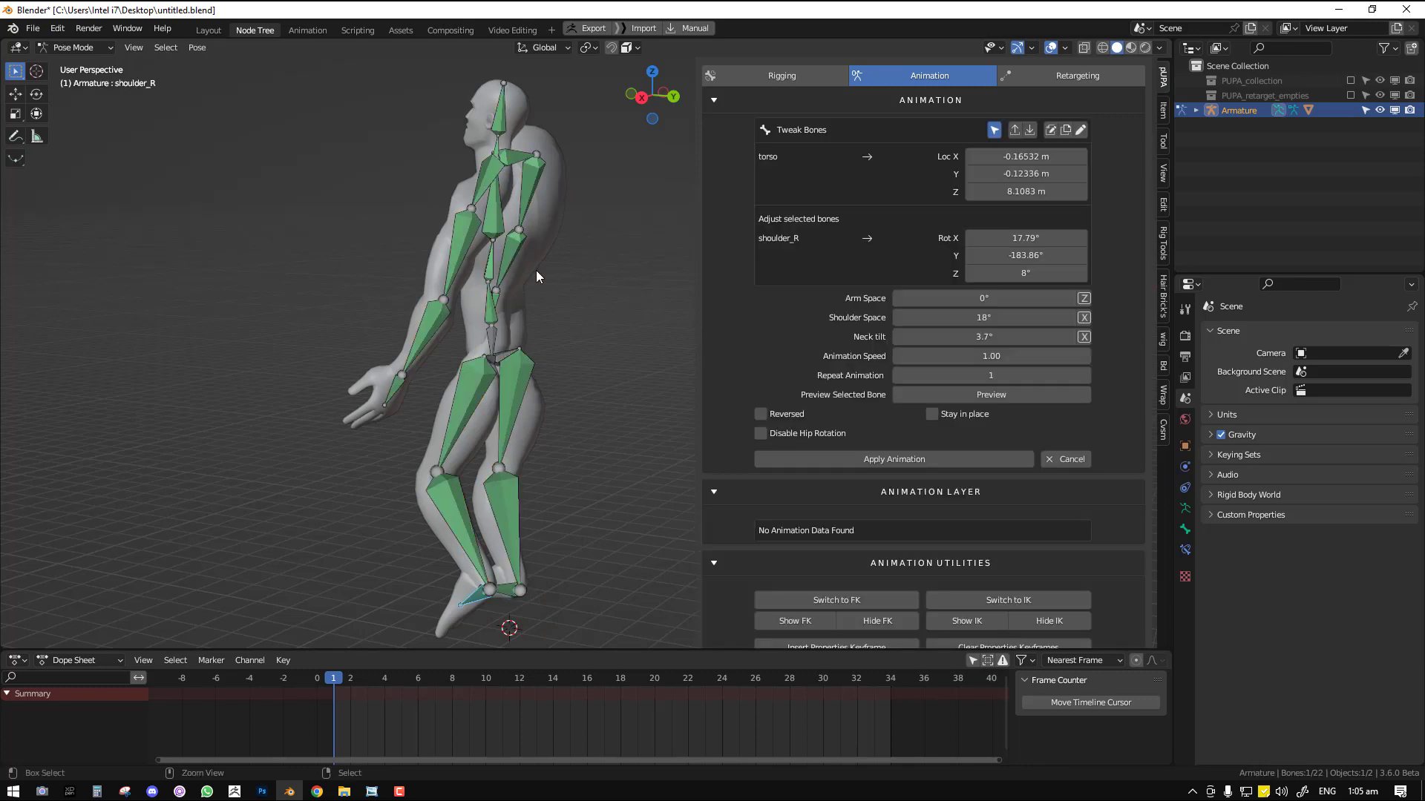
pyautogui.click(1084, 131)
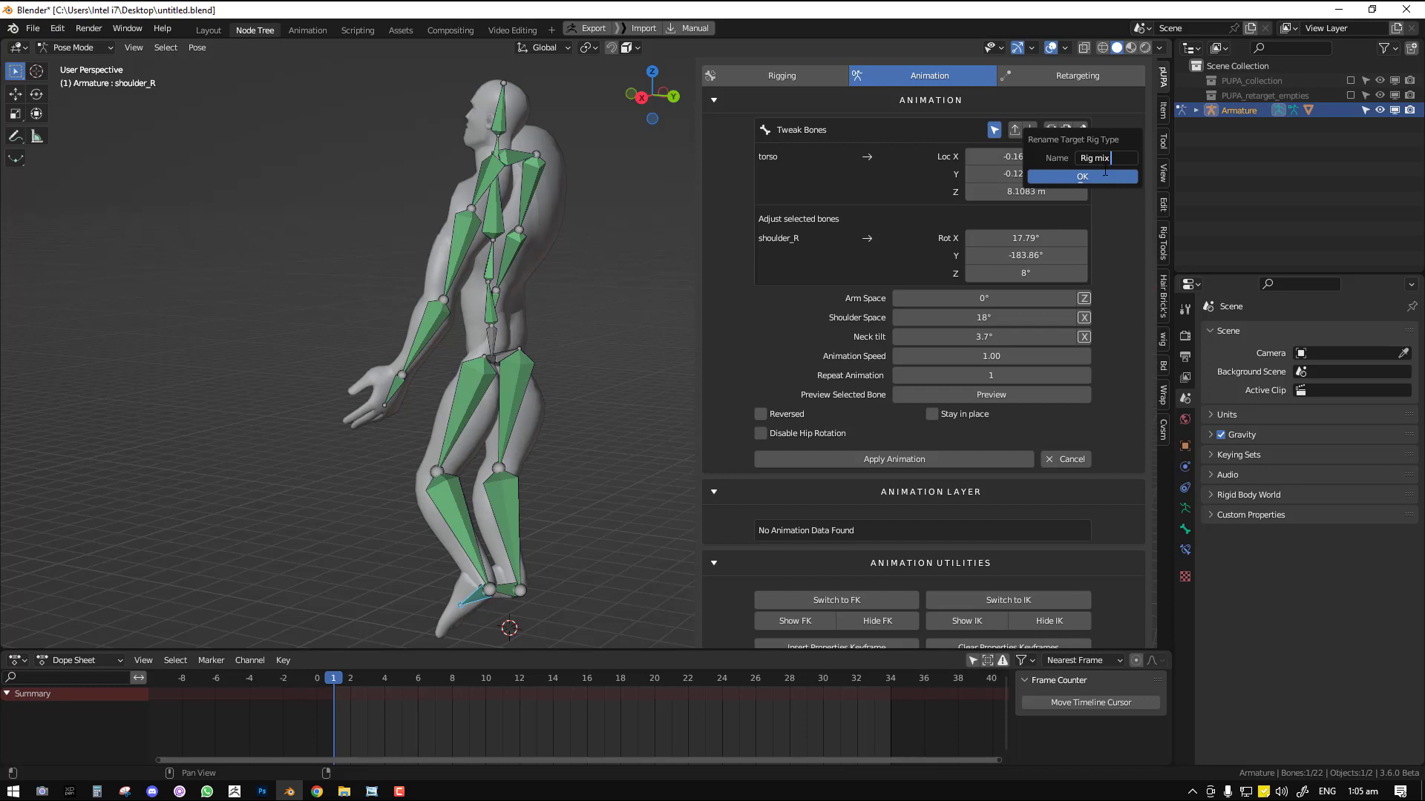
pyautogui.press('Return')
pyautogui.click(1082, 176)
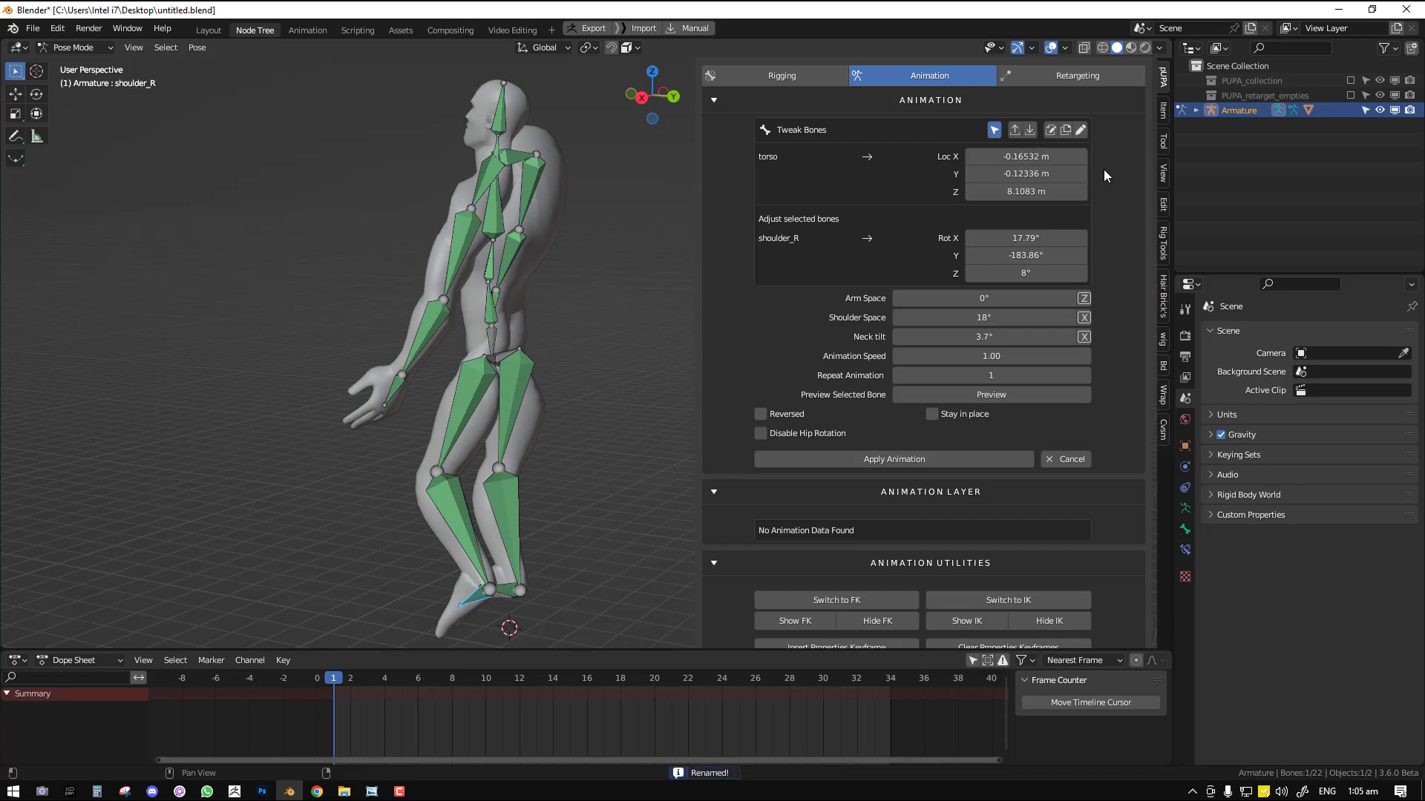
# - Reset the shoulder_R bone's tweak rotation to 0° on all three axes in front view
pyautogui.keyDown('alt'); pyautogui.moveTo(268, 363); pyautogui.dragTo(395, 153, button='middle'); pyautogui.keyUp('alt')
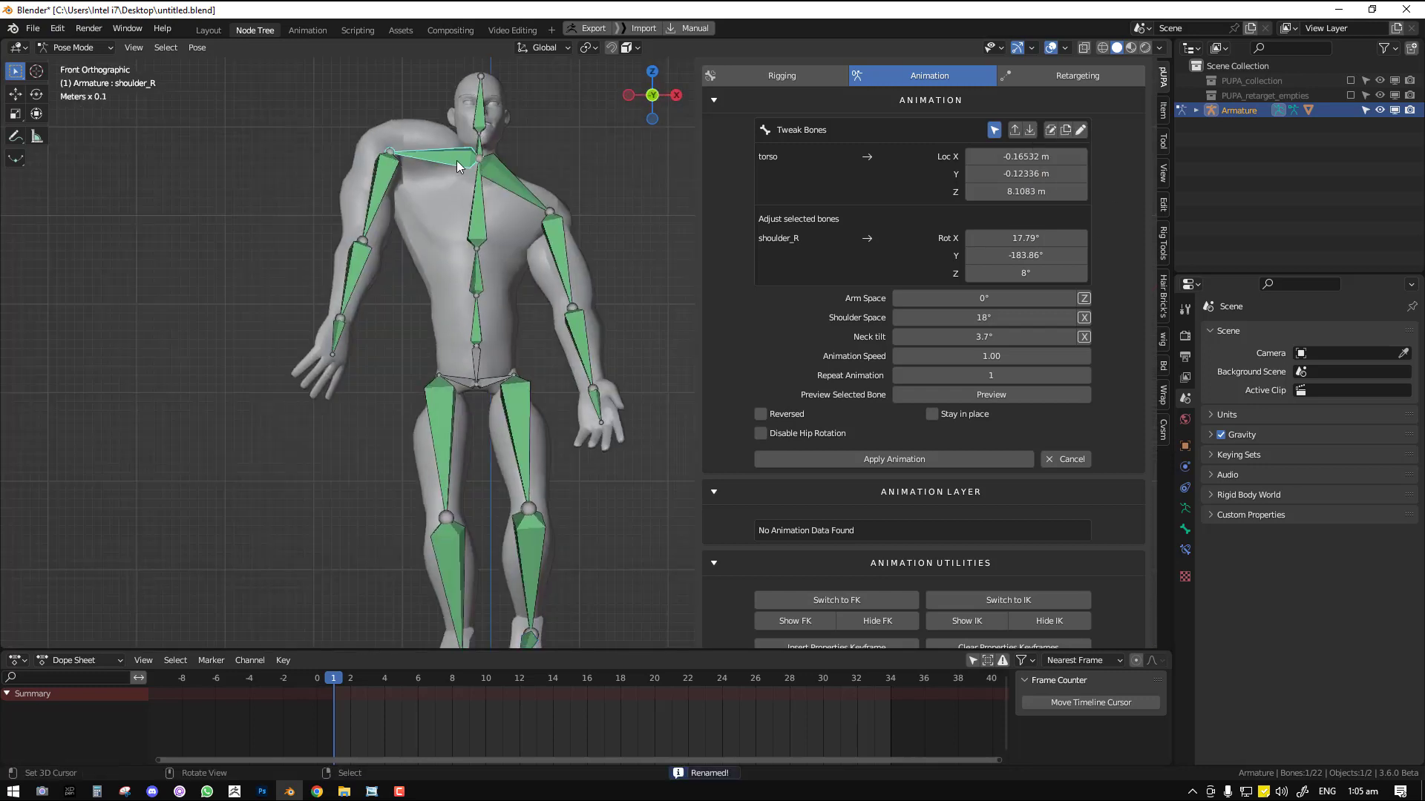
pyautogui.hotkey('alt', 'r')
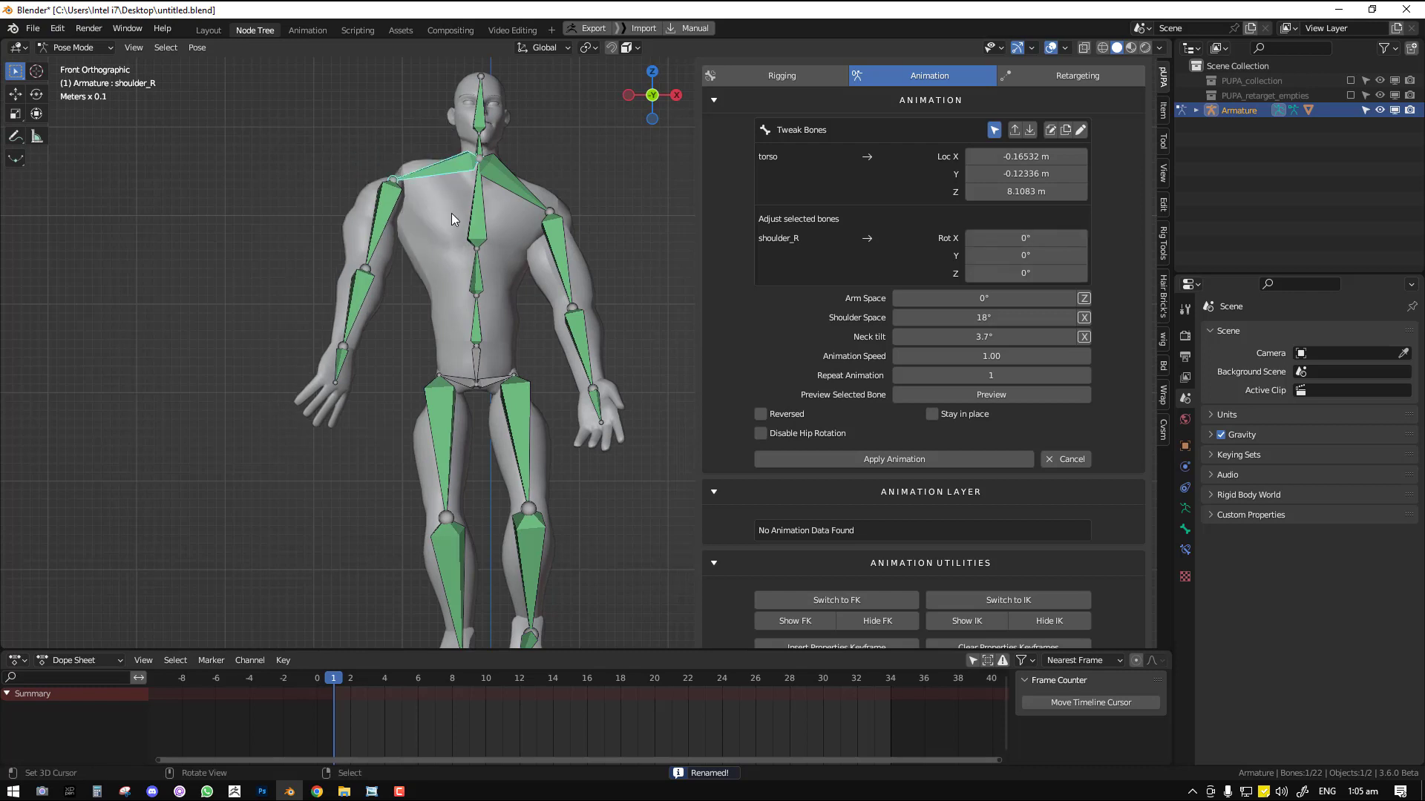
pyautogui.keyDown('ctrl'); pyautogui.scroll(1, 1038, 273); pyautogui.keyUp('ctrl')
pyautogui.keyDown('ctrl'); pyautogui.scroll(-1, 1039, 273); pyautogui.keyUp('ctrl')
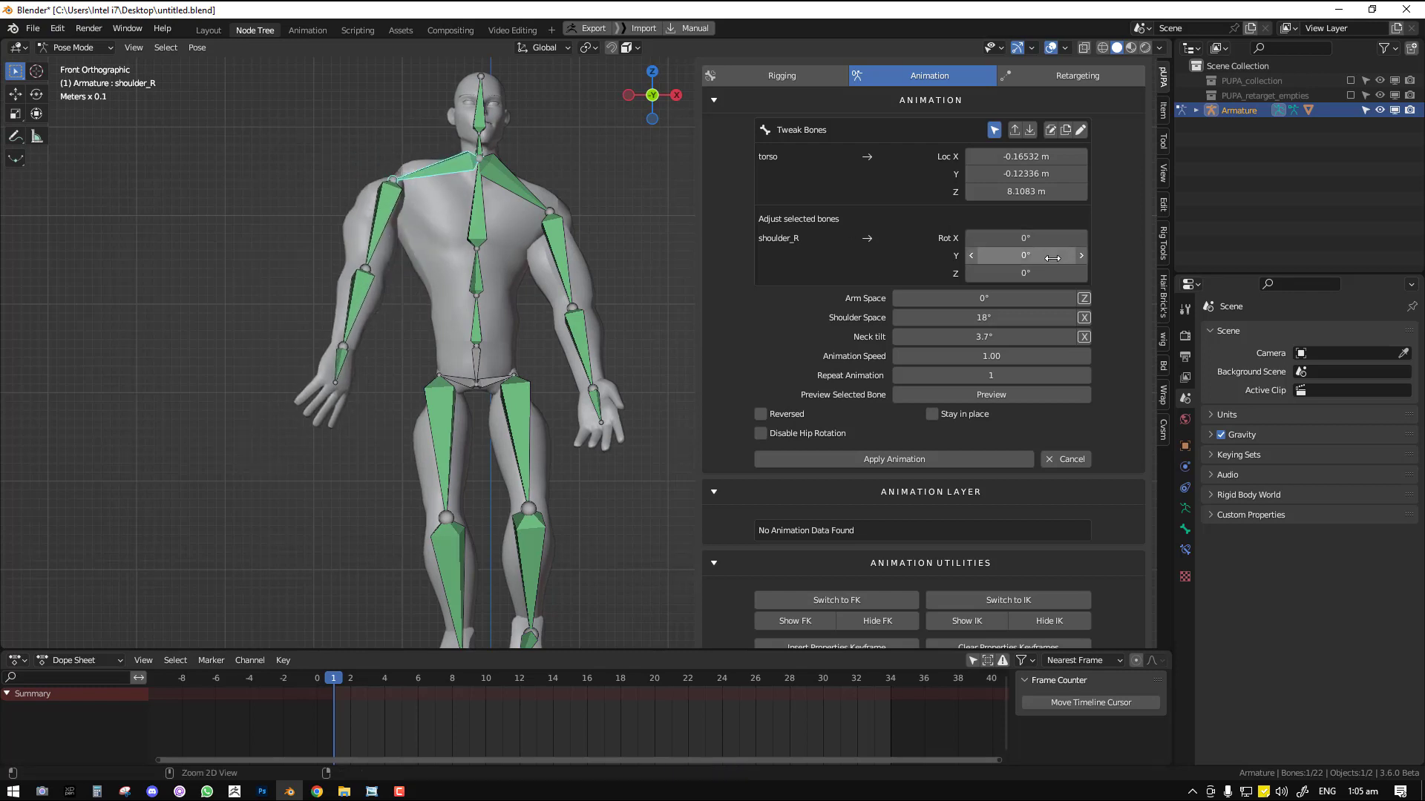
pyautogui.moveTo(1052, 258)
pyautogui.mouseDown()
pyautogui.moveTo(998, 258)
pyautogui.moveTo(1054, 256)
pyautogui.mouseUp()
# - Select the shoulder_L bone and reset its tweak rotation to 0° on all three axes
pyautogui.click(515, 181)
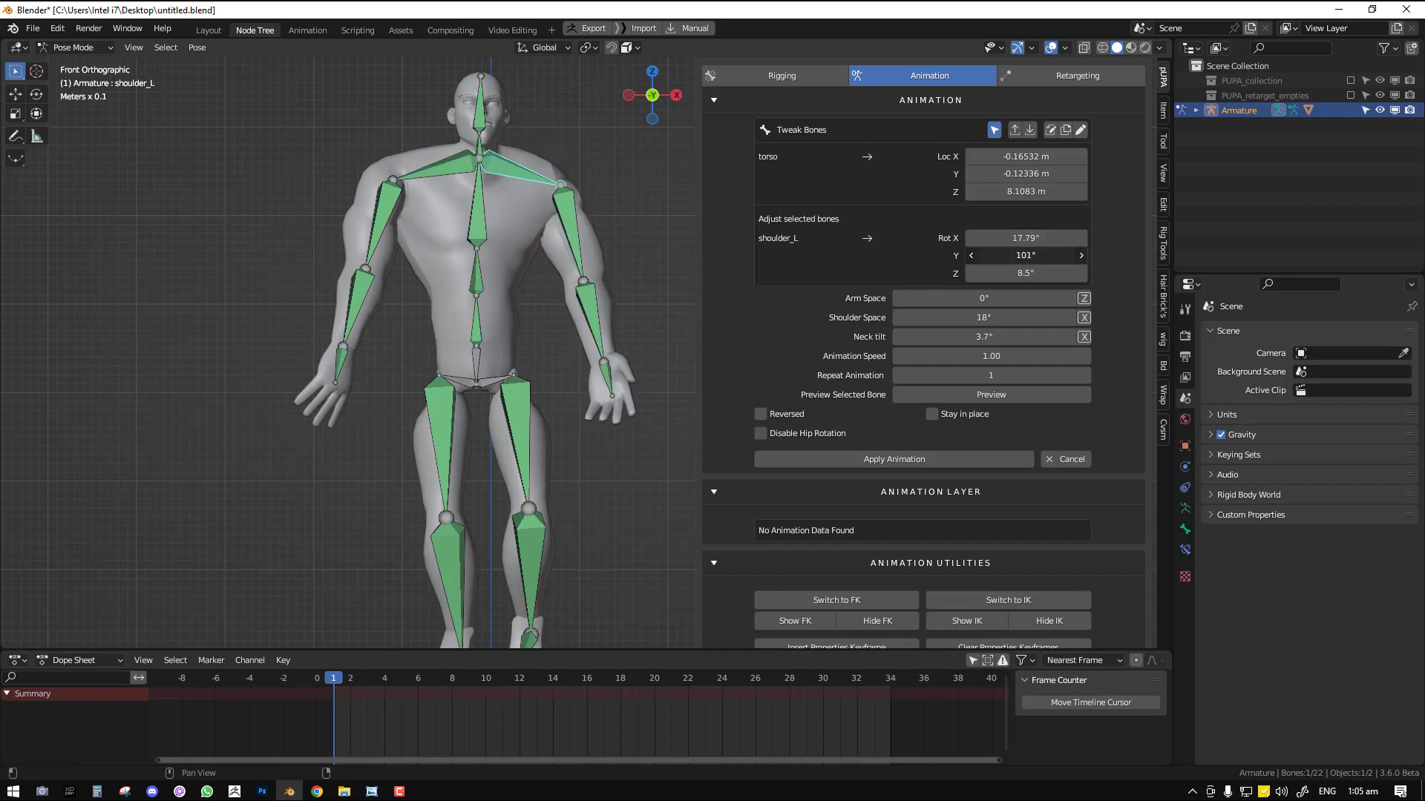
pyautogui.hotkey('ctrl', 'z')
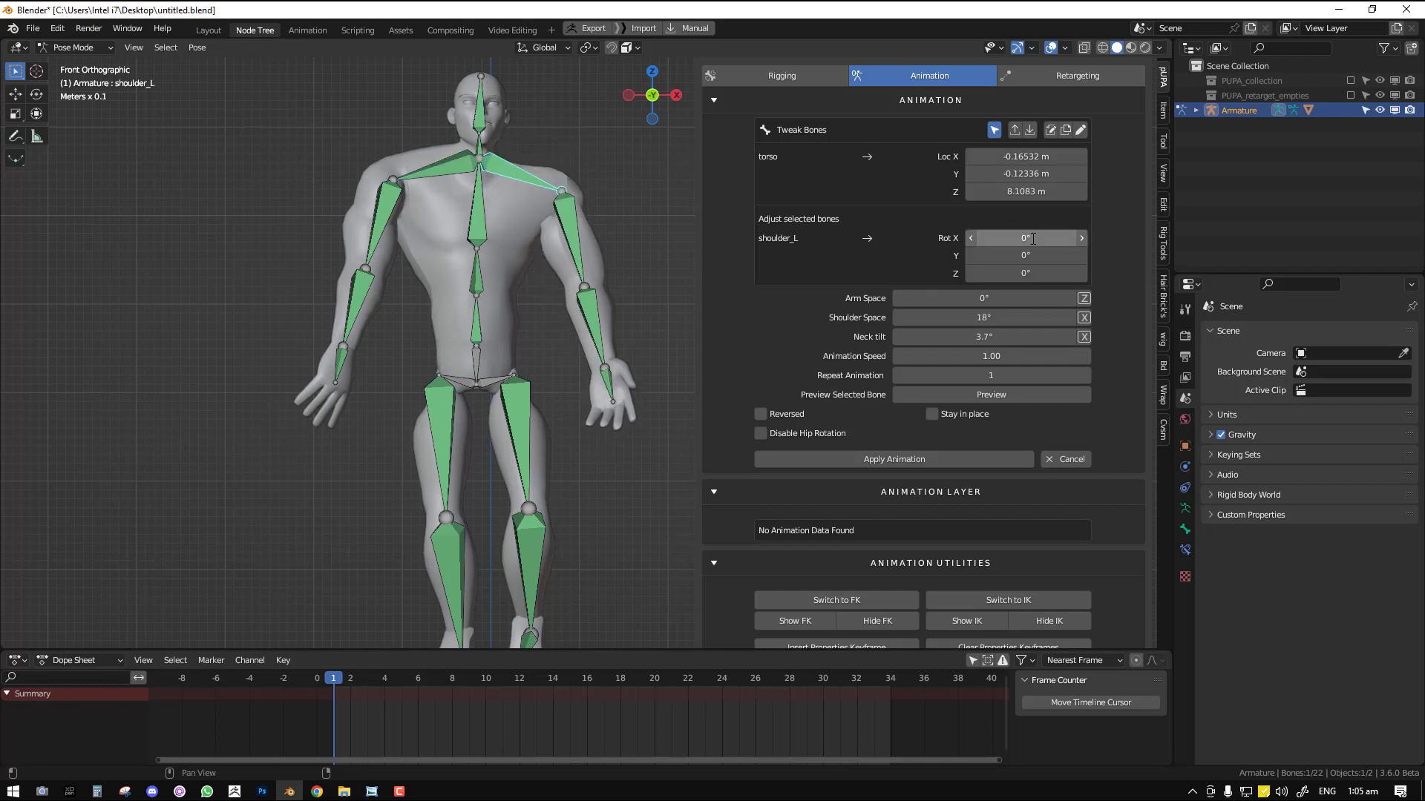
pyautogui.moveTo(1027, 256); pyautogui.dragTo(1072, 255)
# - Reset the tweak rotations of the bones in both arms to 0°, including Bone.007, and cancel the preview
pyautogui.click(385, 243)
pyautogui.click(358, 311)
pyautogui.click(335, 367)
pyautogui.click(577, 244)
pyautogui.click(594, 313)
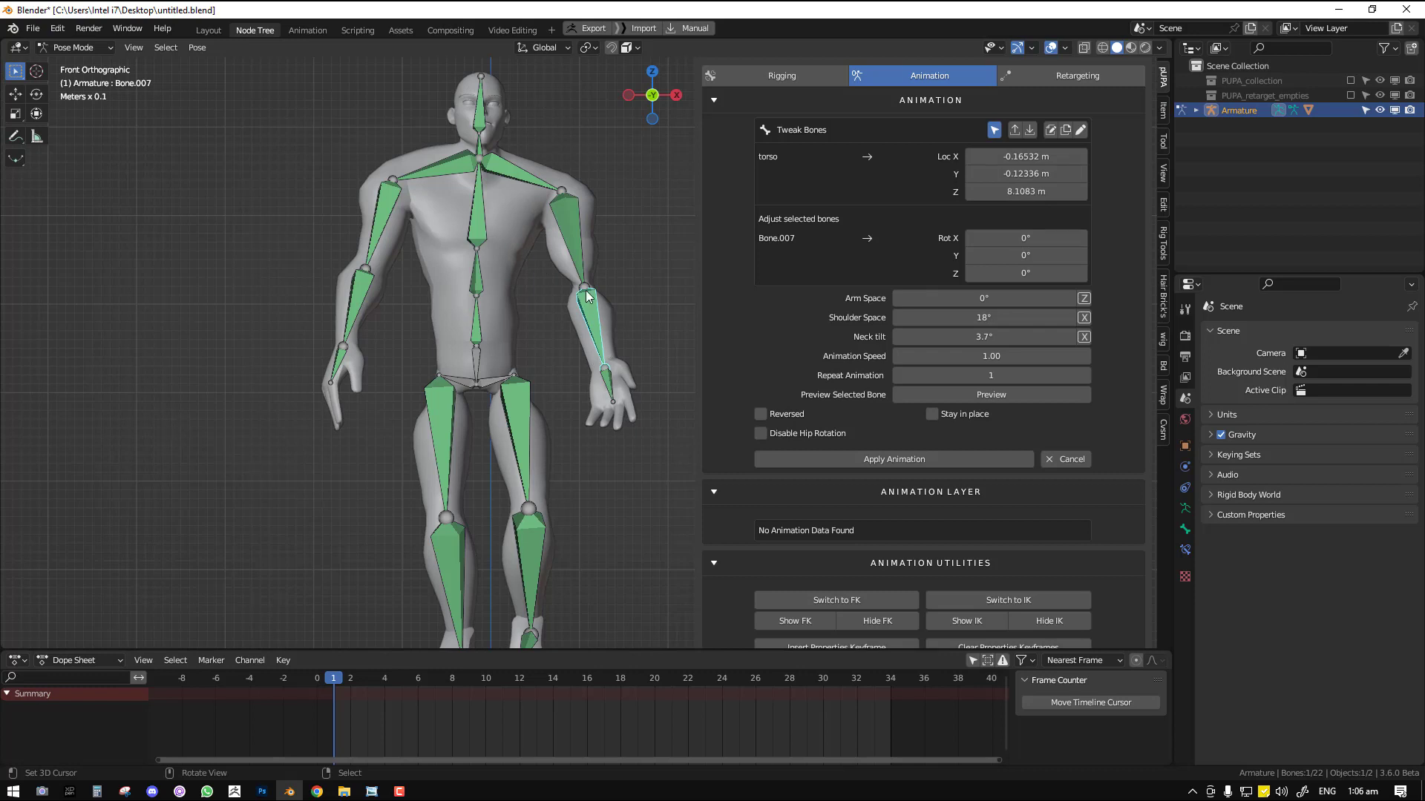
pyautogui.click(1068, 461)
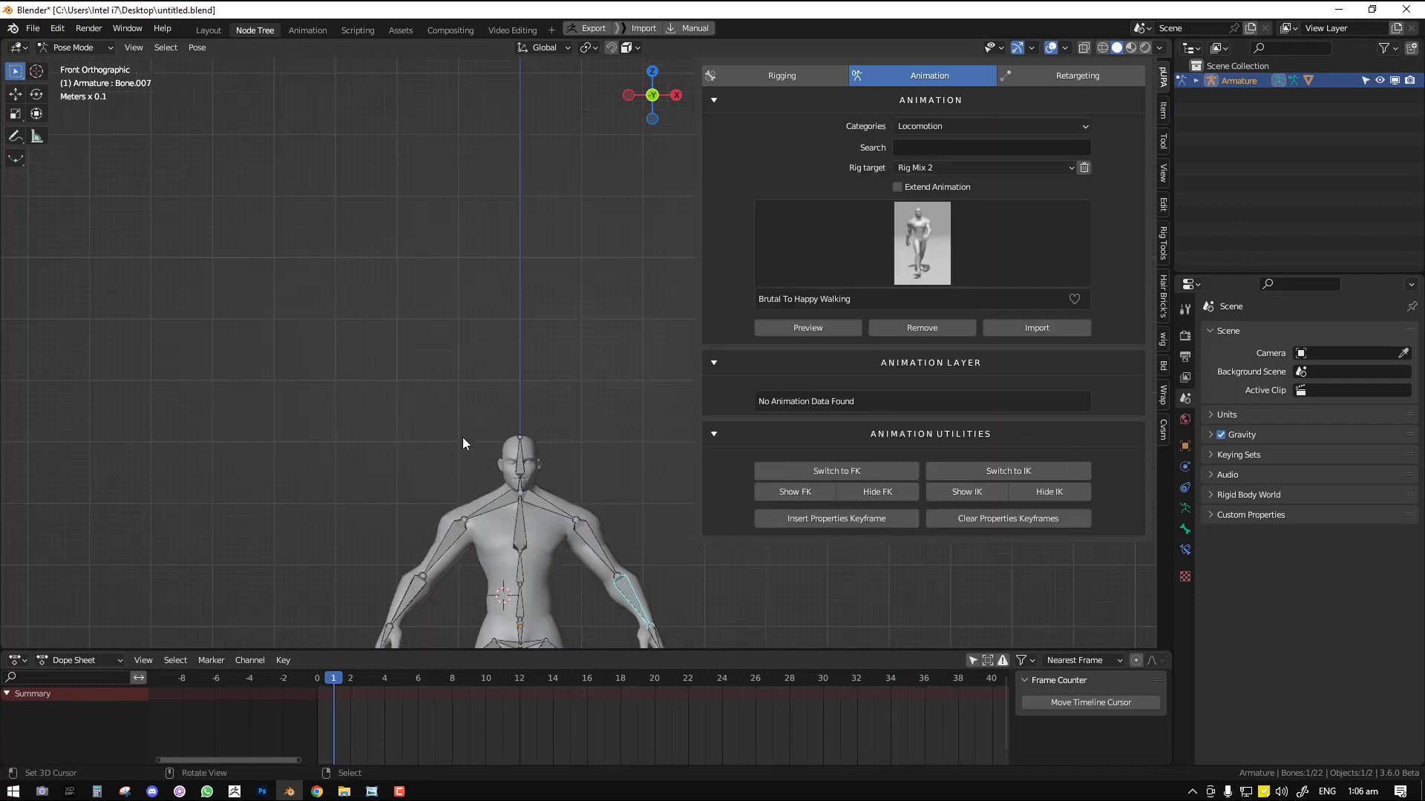
# - Switch to Chrome to view the takes of the aph4 project on Move.ai, and return to Blender
pyautogui.hotkey('alt', 'Tab')
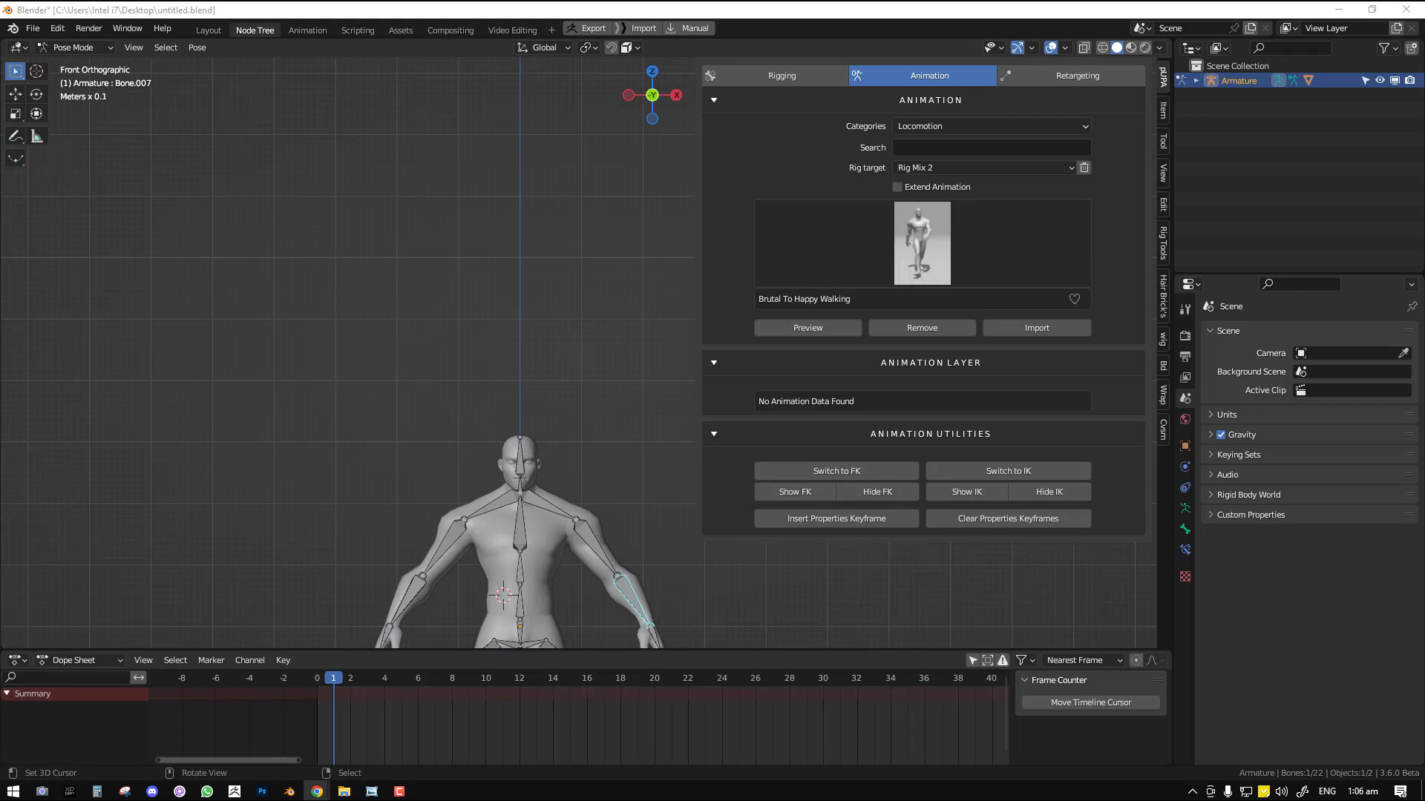
pyautogui.scroll(-1, 509, 216)
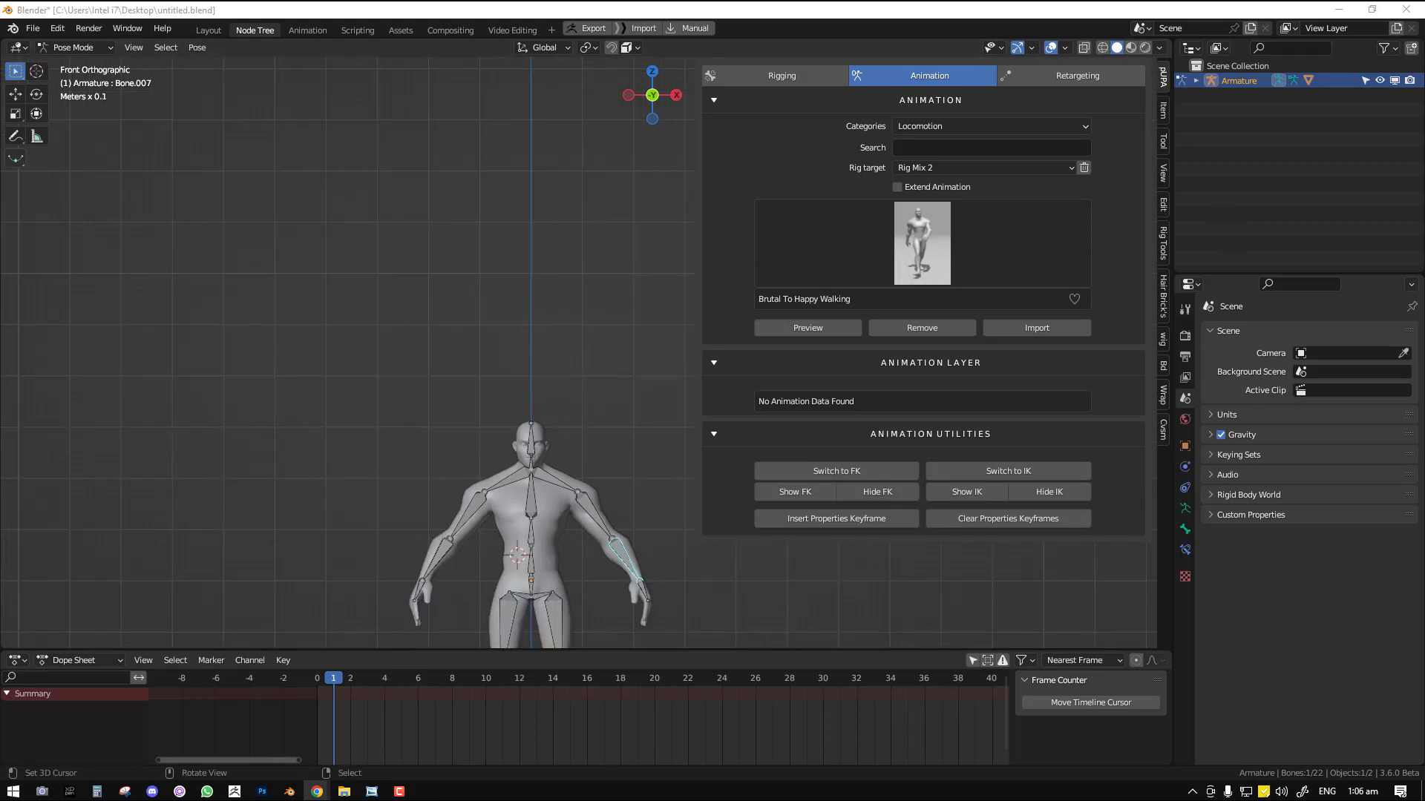
pyautogui.click(162, 28)
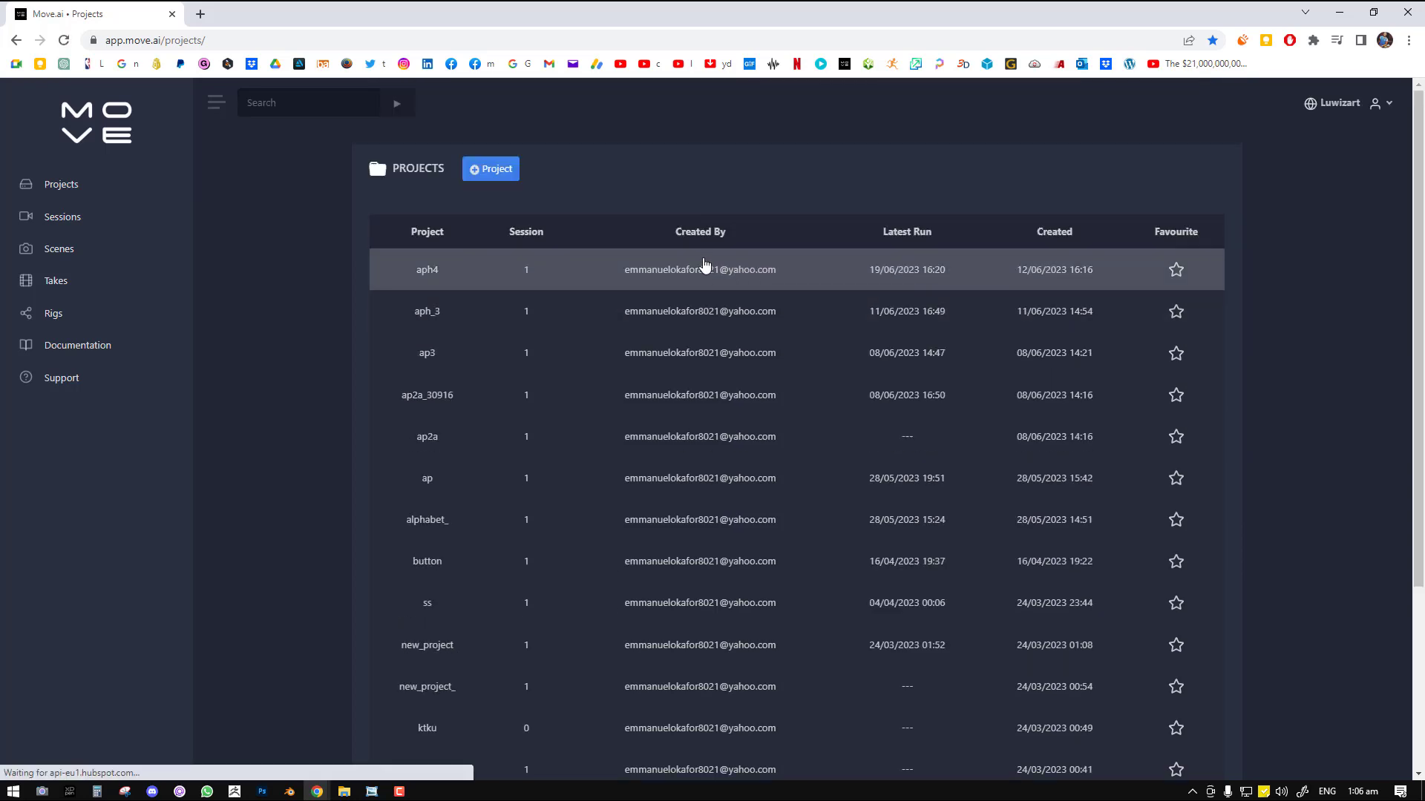
pyautogui.moveTo(706, 268); pyautogui.dragTo(714, 270)
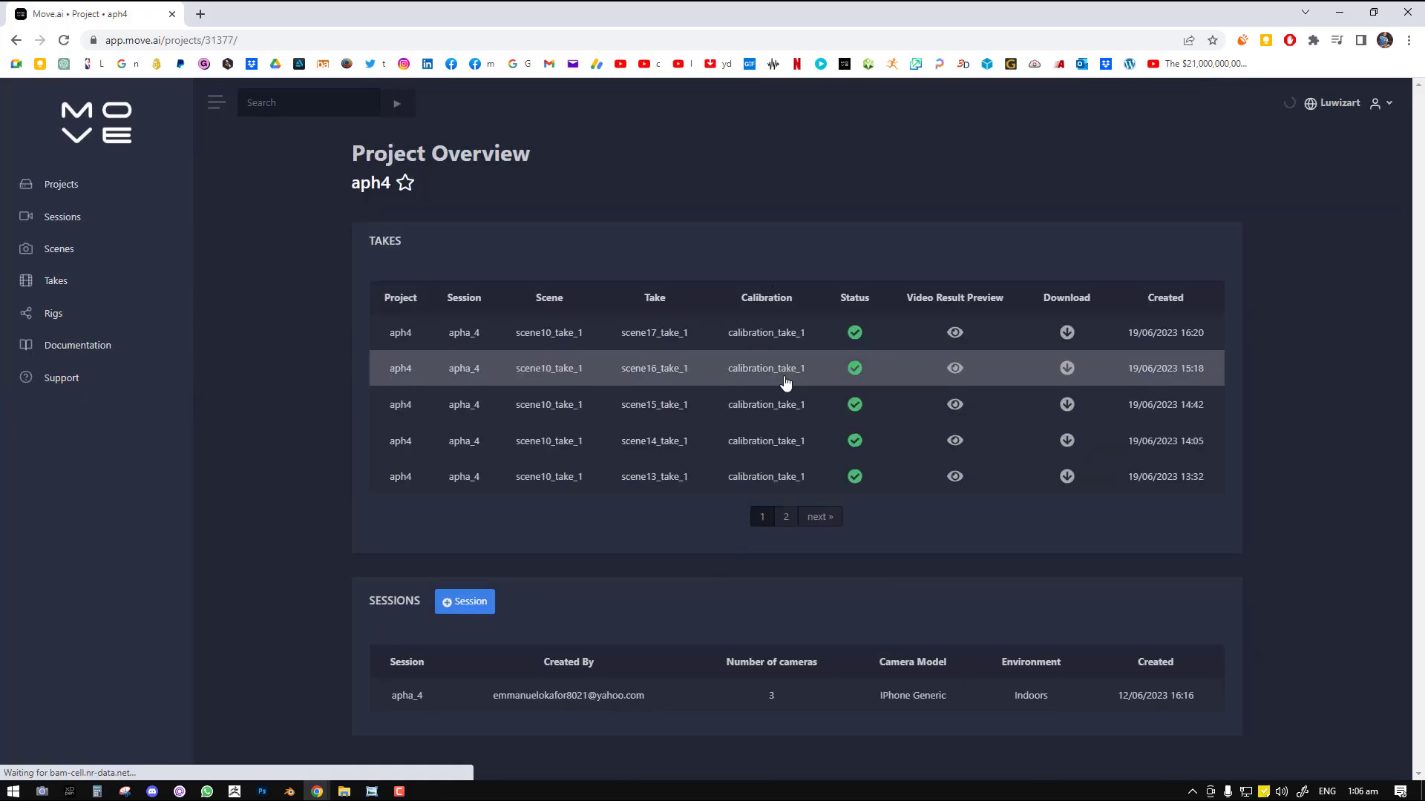
pyautogui.click(290, 792)
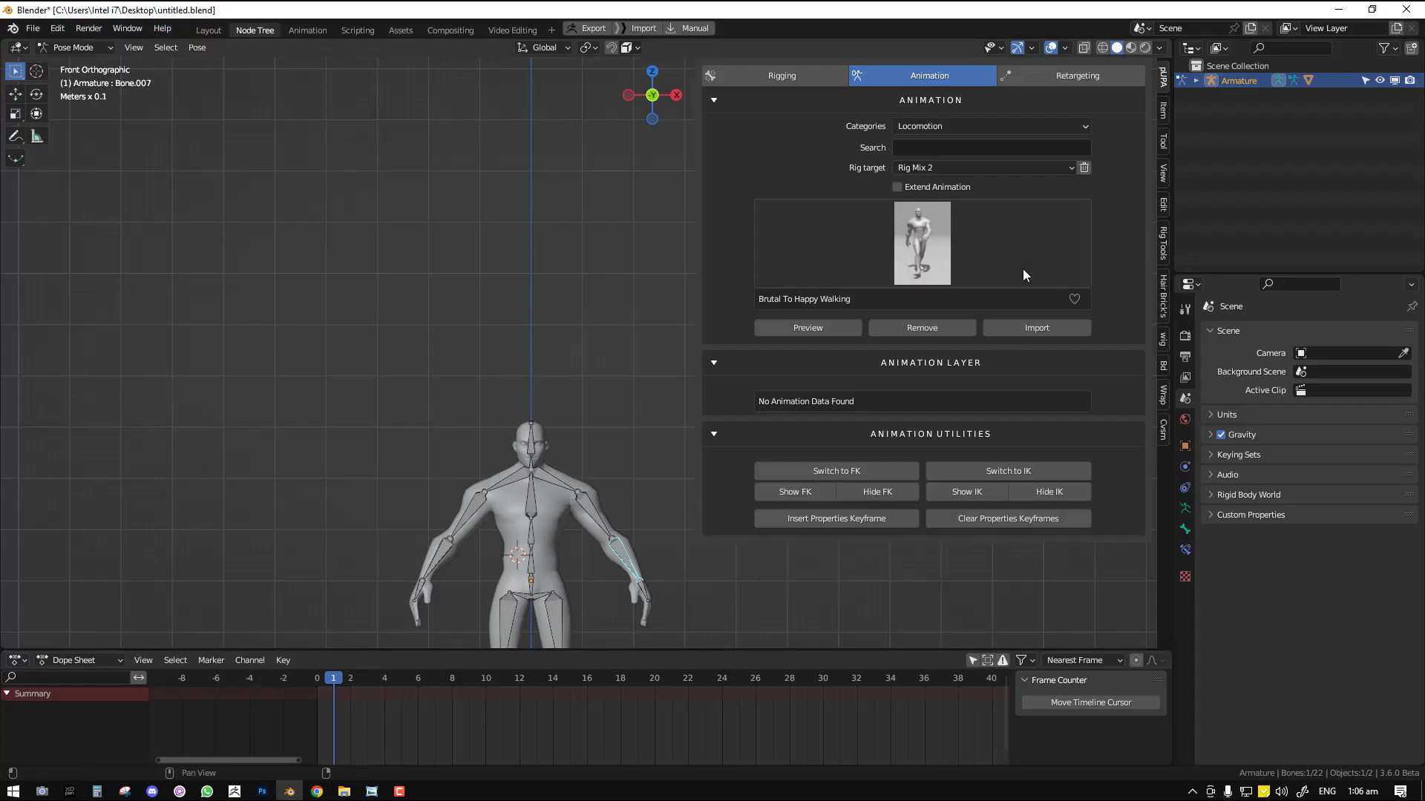
# - Switch to Chrome and preview the result video of scene17_take_1 in the aph4 project
pyautogui.click(900, 239)
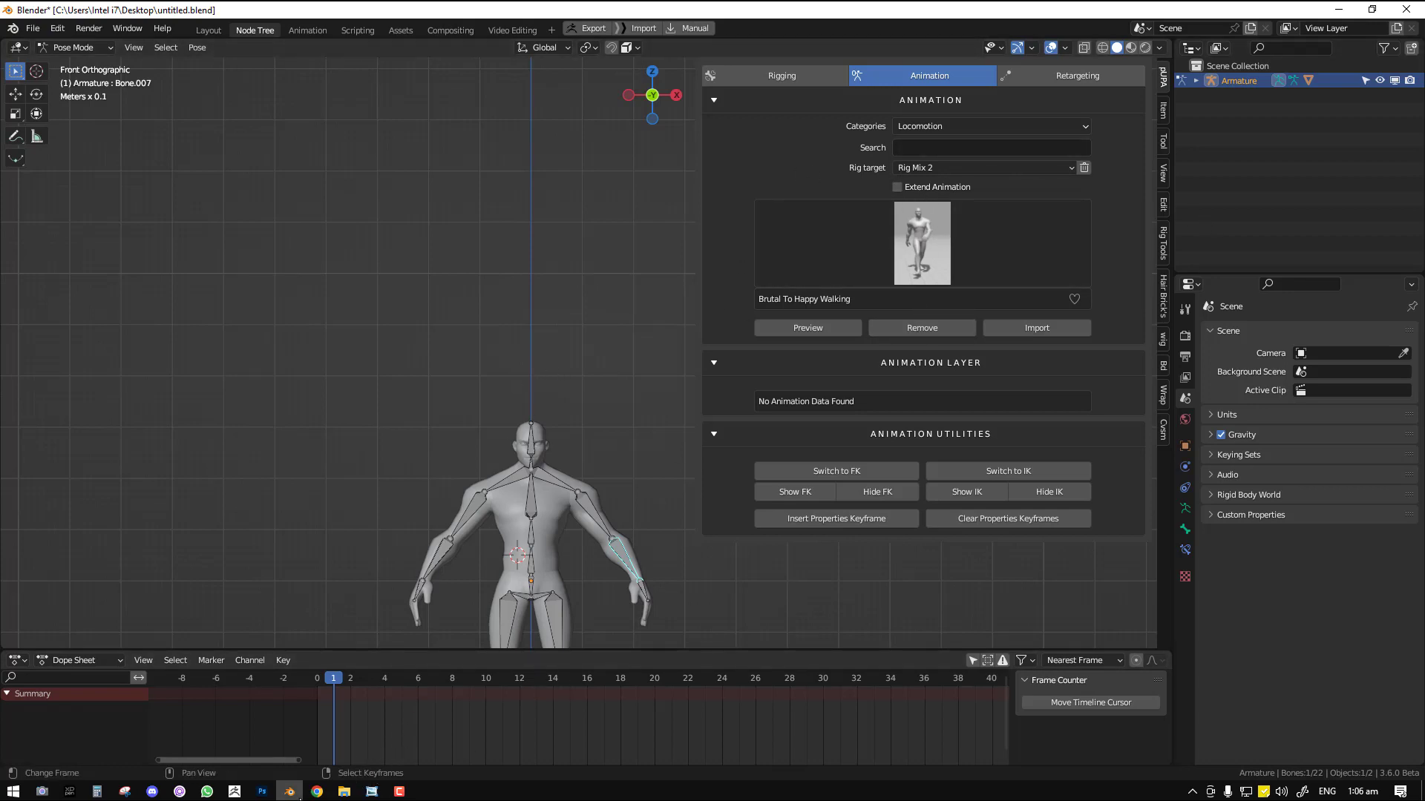
pyautogui.moveTo(328, 796)
pyautogui.click(410, 764)
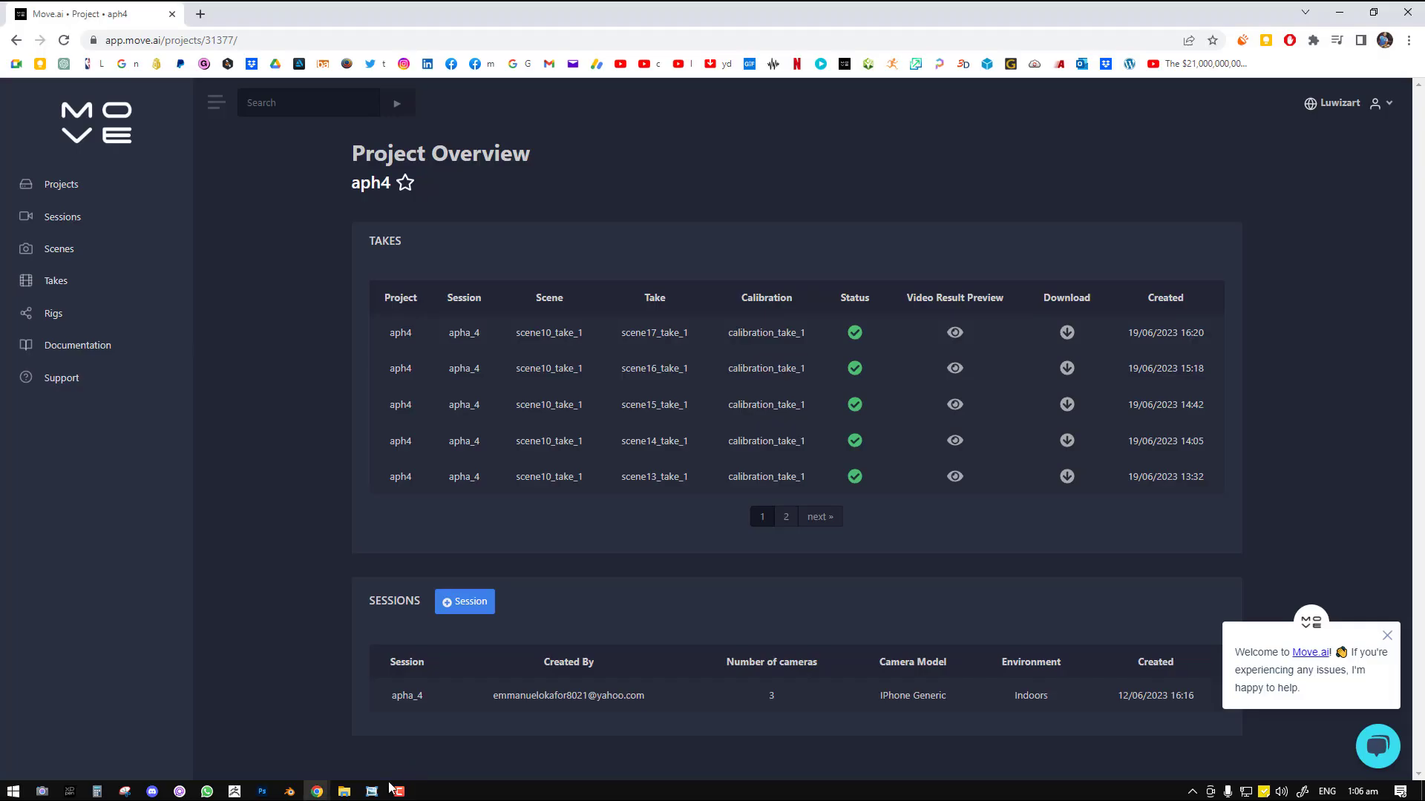
pyautogui.click(955, 334)
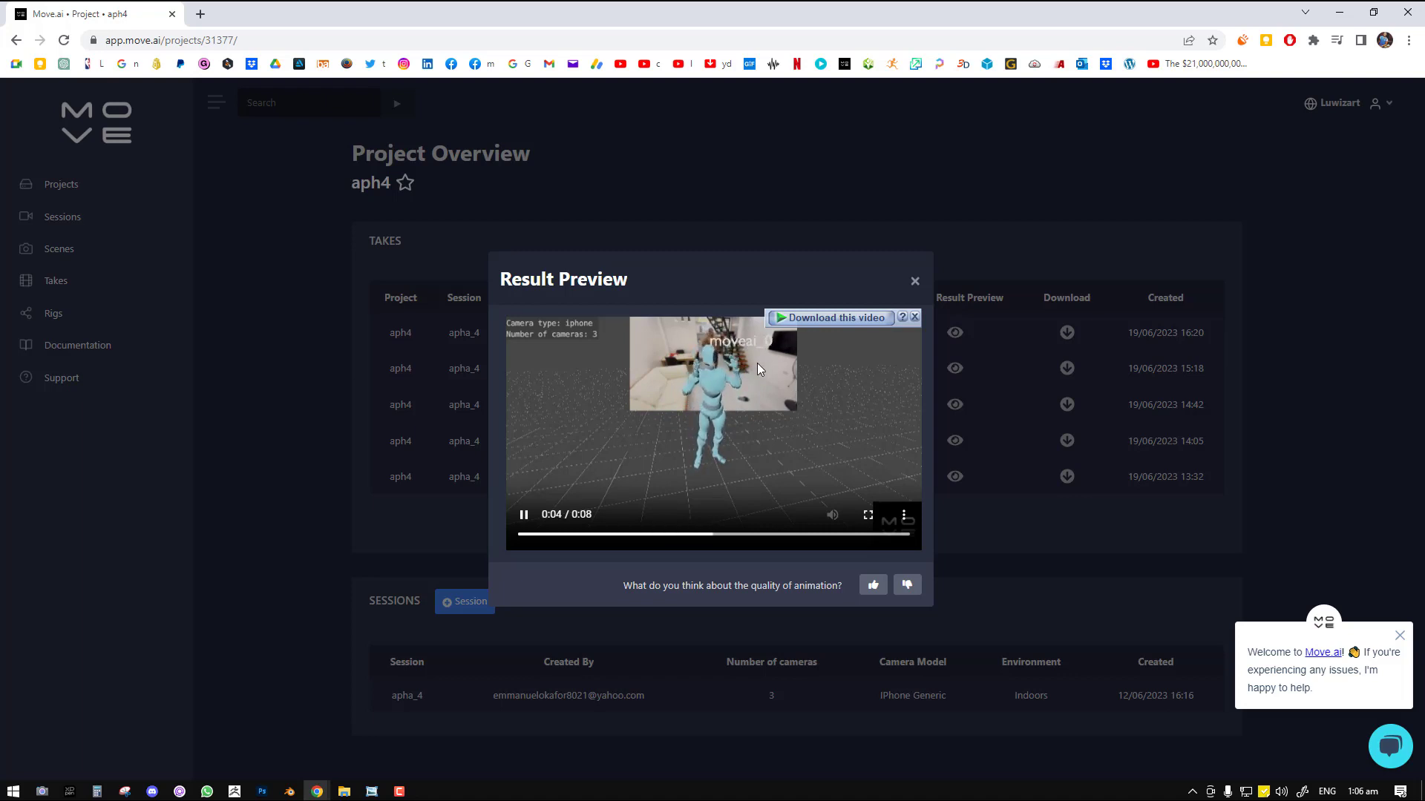
pyautogui.click(914, 281)
# - Download the FBX file of scene17_take_1 and show the downloaded file in its folder
pyautogui.click(1066, 334)
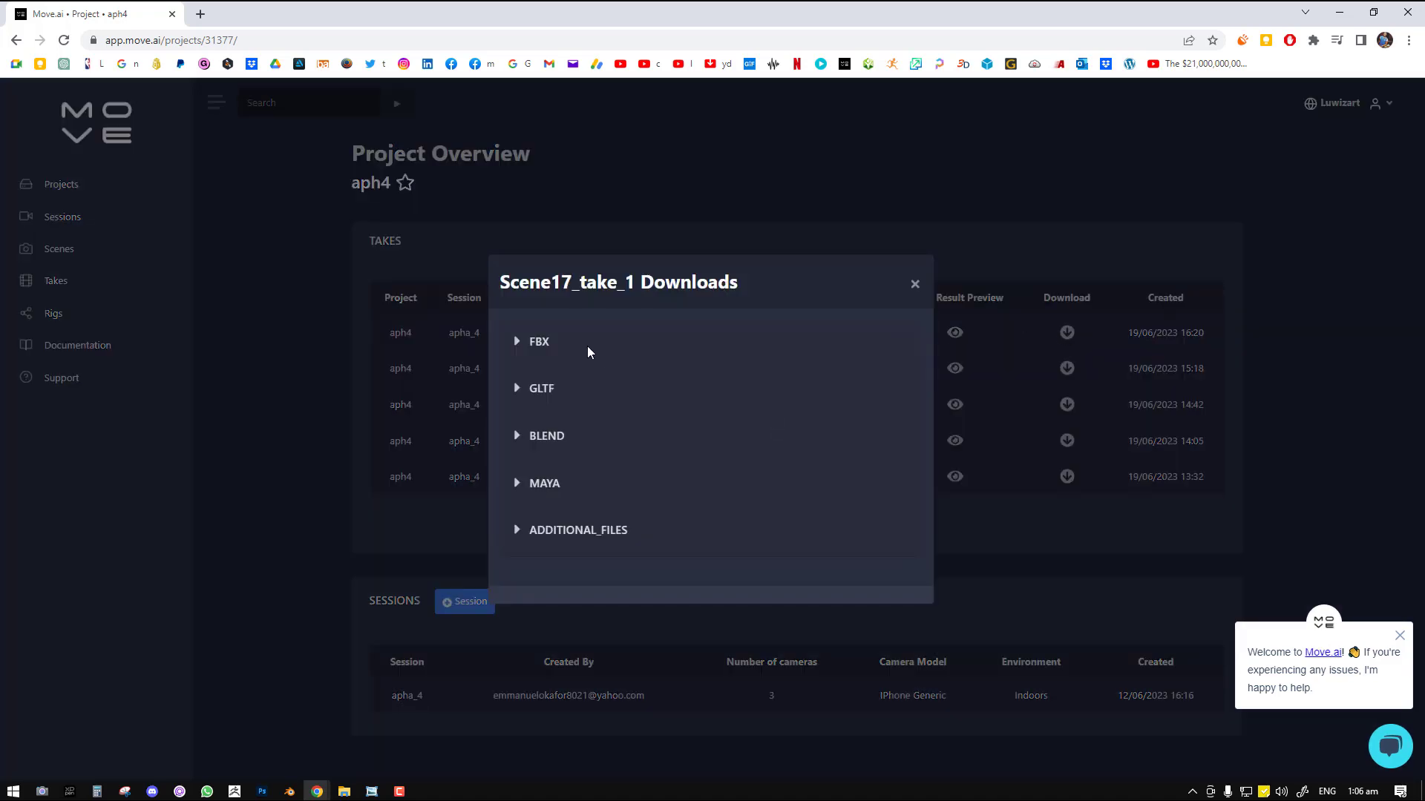
pyautogui.click(586, 344)
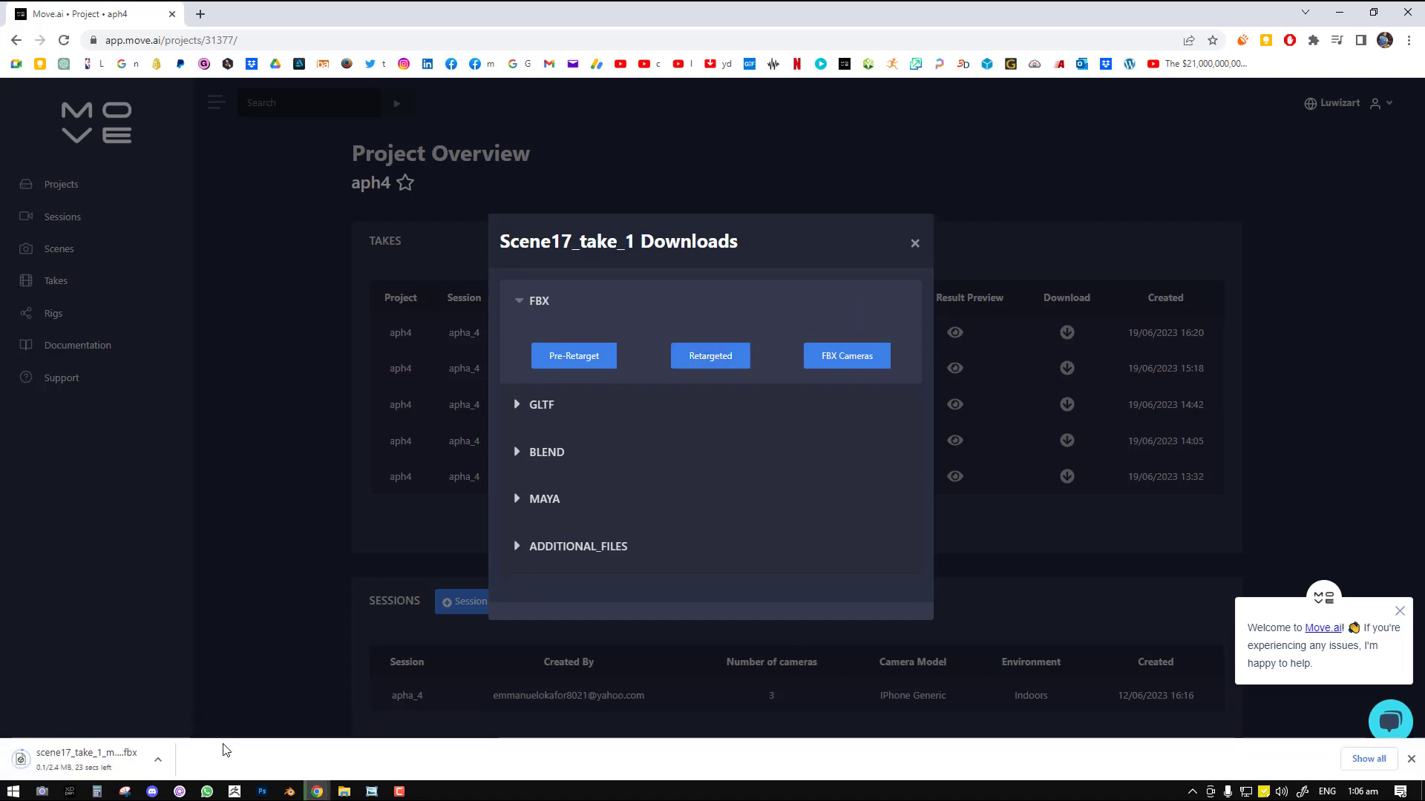
pyautogui.click(159, 761)
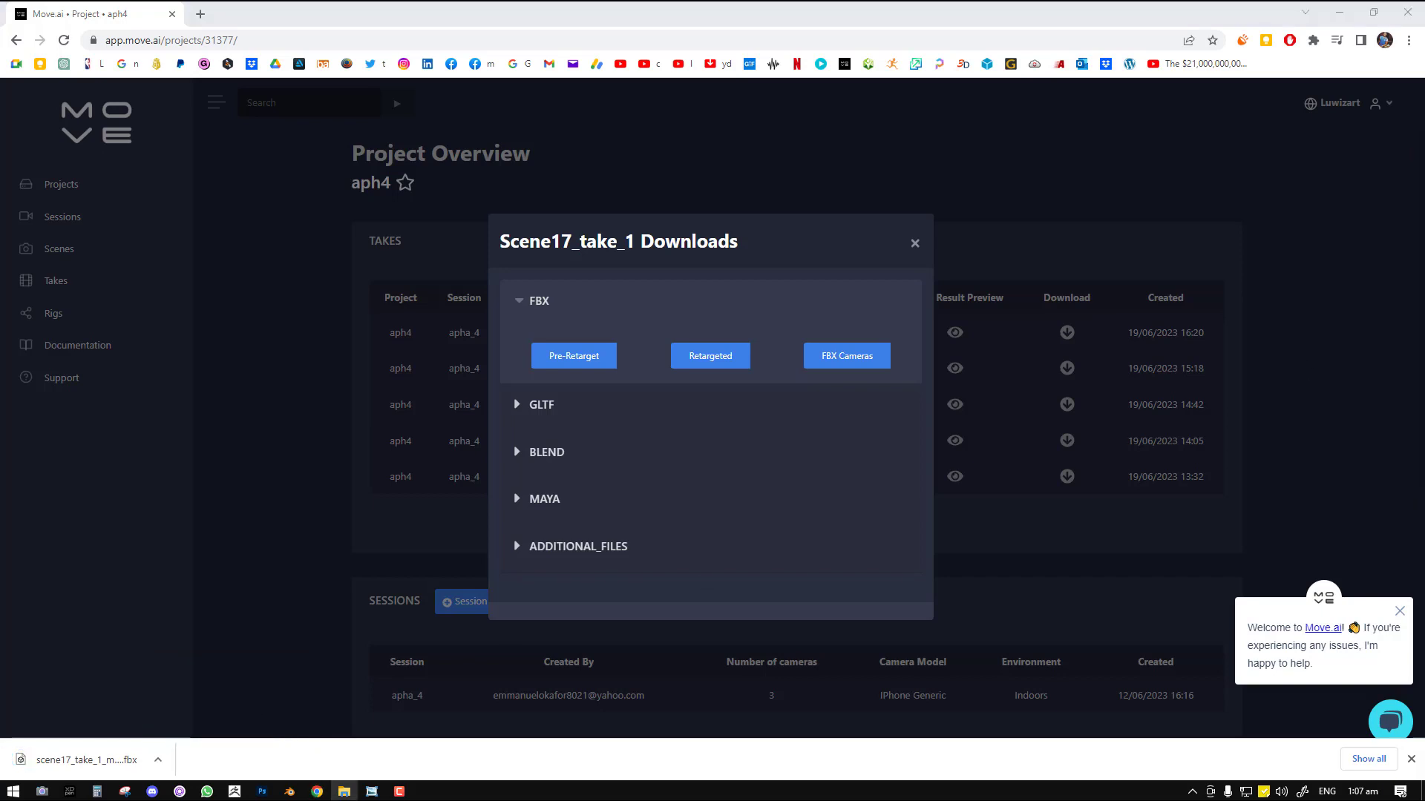
# - Start a second Blender instance and import the downloaded scene17 FBX from Downloads with the Better FBX importer
pyautogui.rightClick(287, 792)
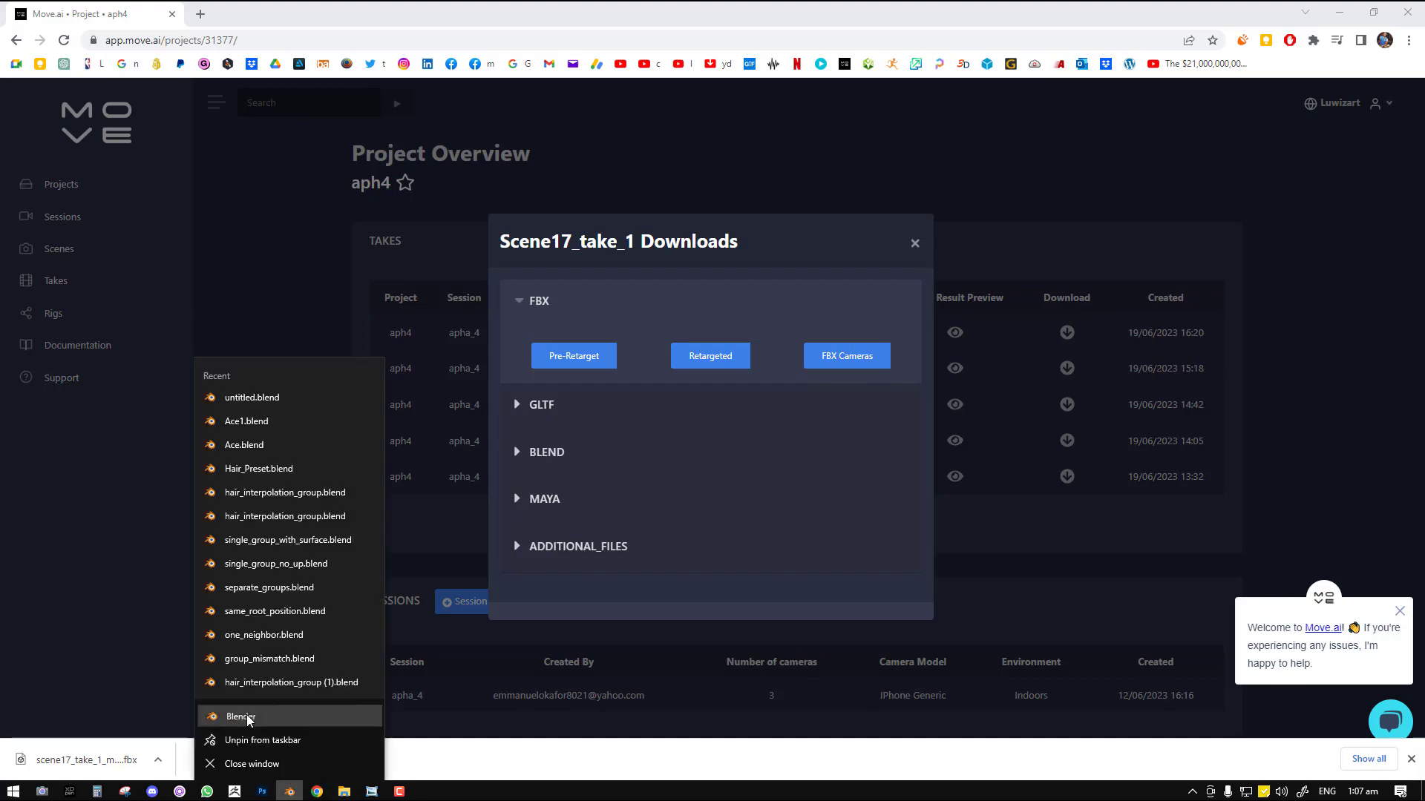
pyautogui.click(236, 716)
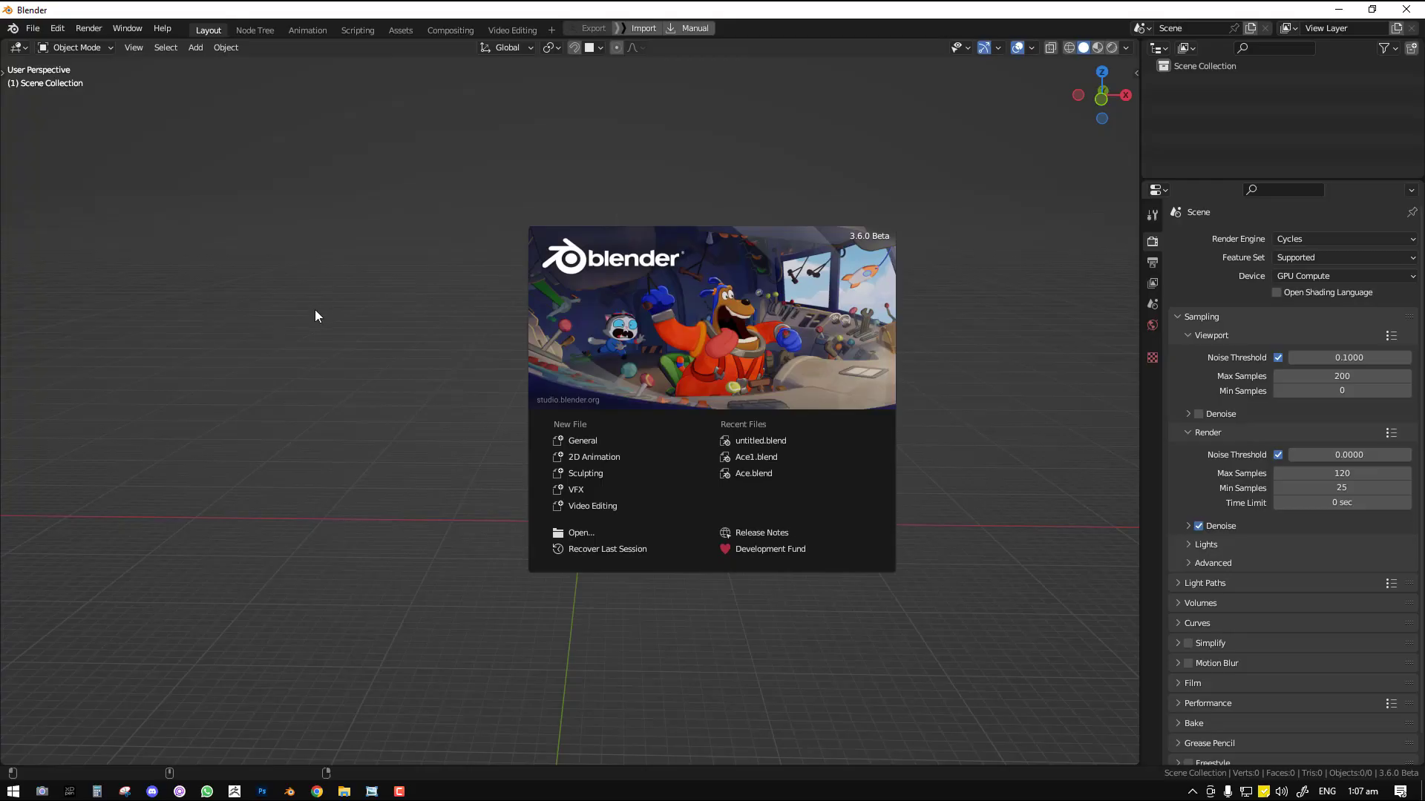
pyautogui.click(545, 293)
pyautogui.press('F4')
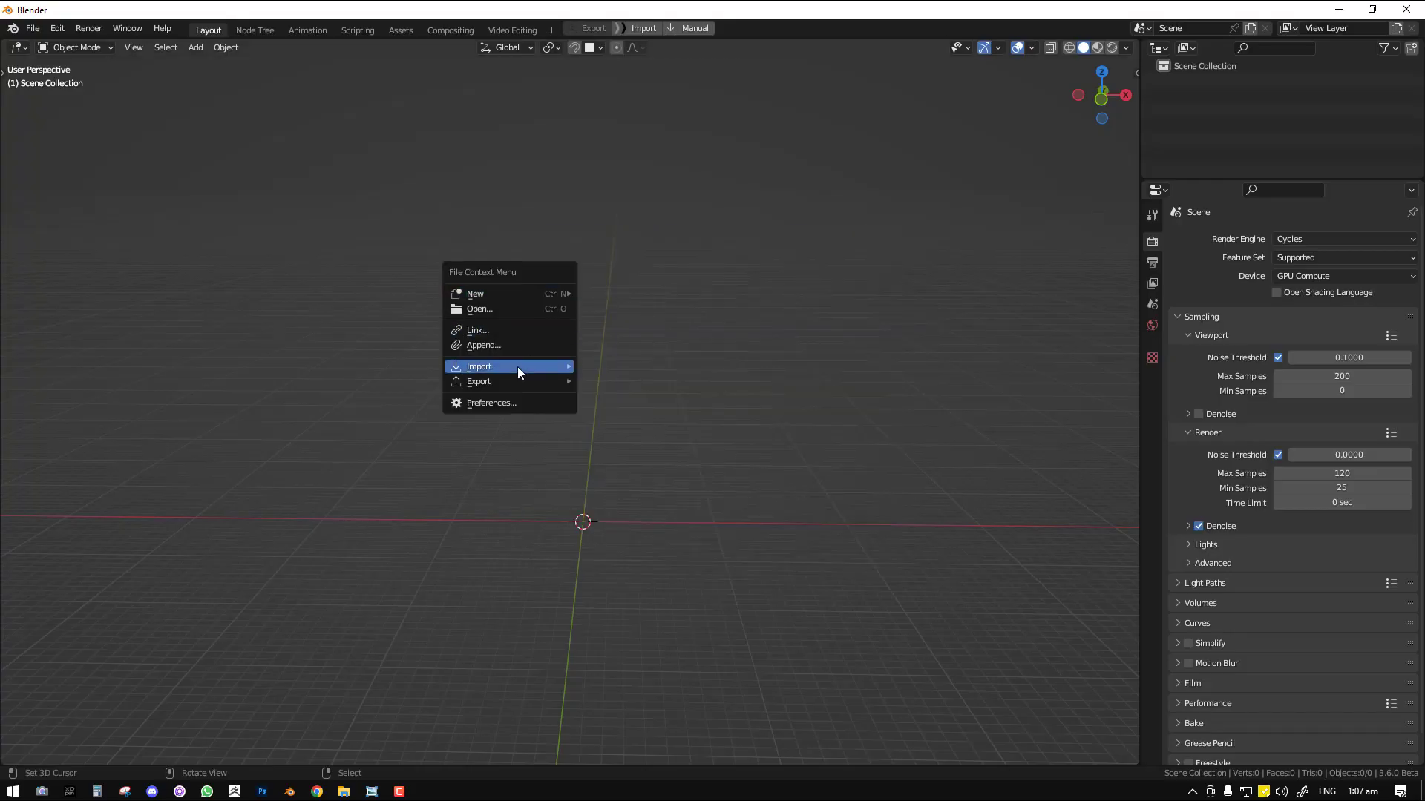
pyautogui.moveTo(518, 367)
pyautogui.click(674, 558)
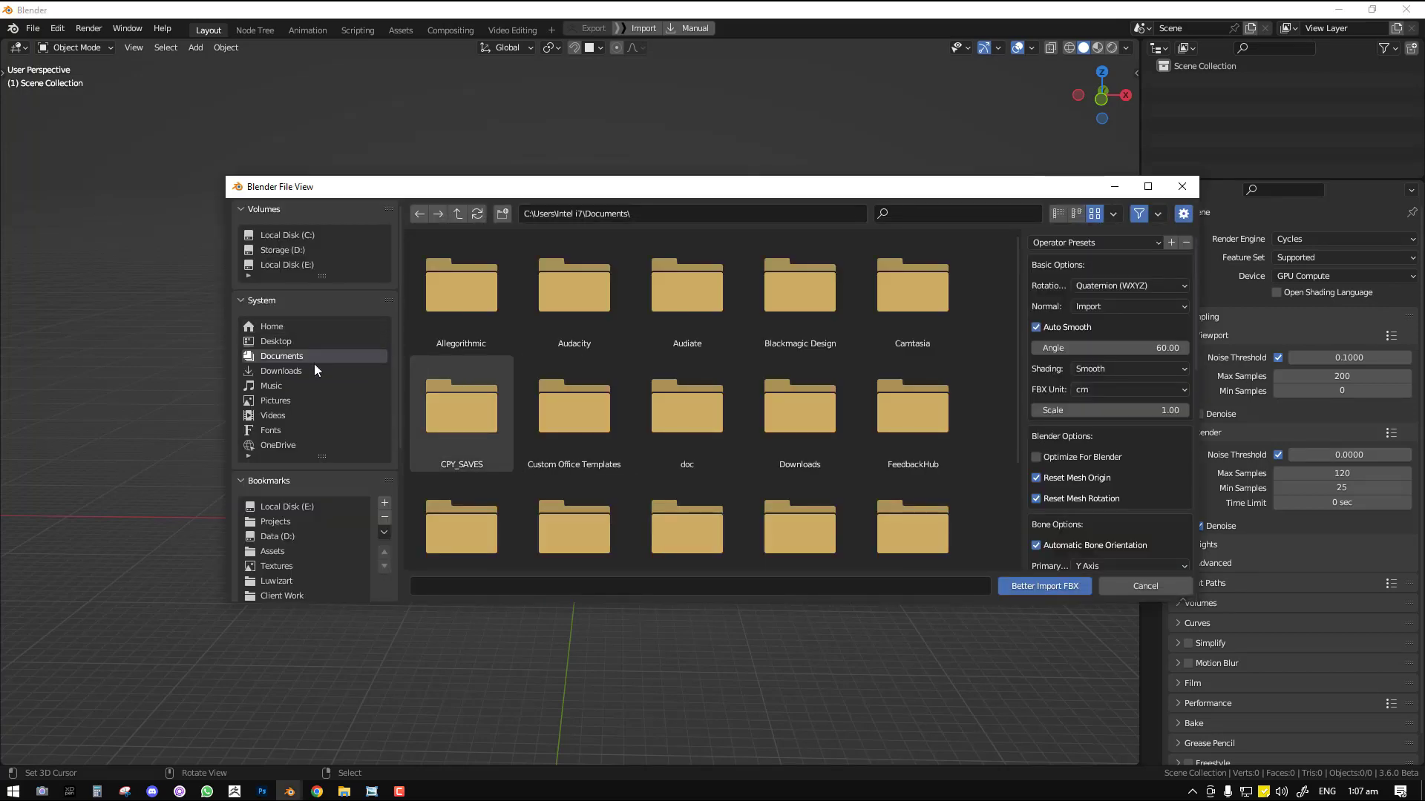
pyautogui.click(305, 371)
pyautogui.doubleClick(676, 429)
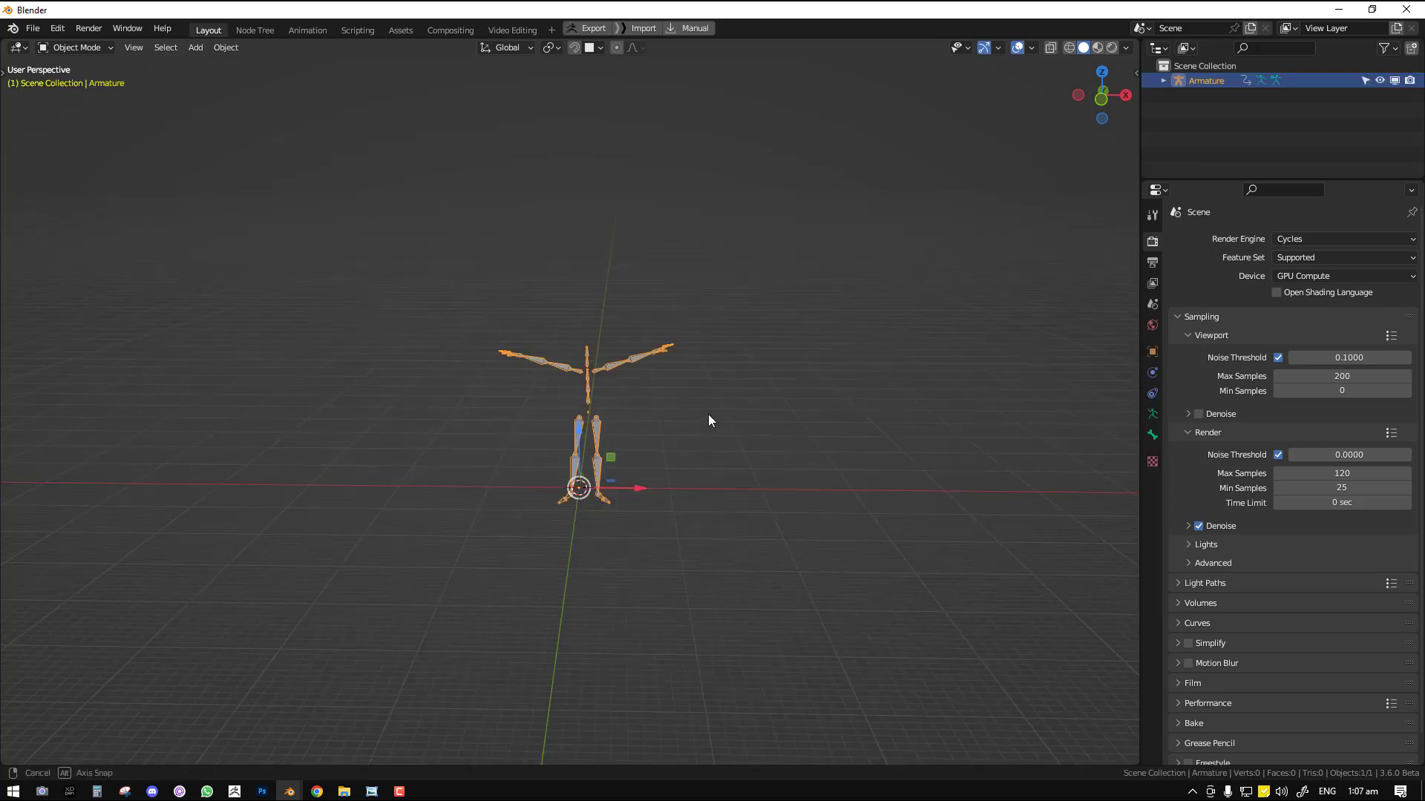
# - Play the imported animation, and in the Animation workspace delete the armature's object-level keyframes in front view
pyautogui.press('space')
pyautogui.moveTo(680, 416)
pyautogui.mouseDown(button='middle')
pyautogui.moveTo(555, 430)
pyautogui.moveTo(661, 419)
pyautogui.mouseUp(button='middle')
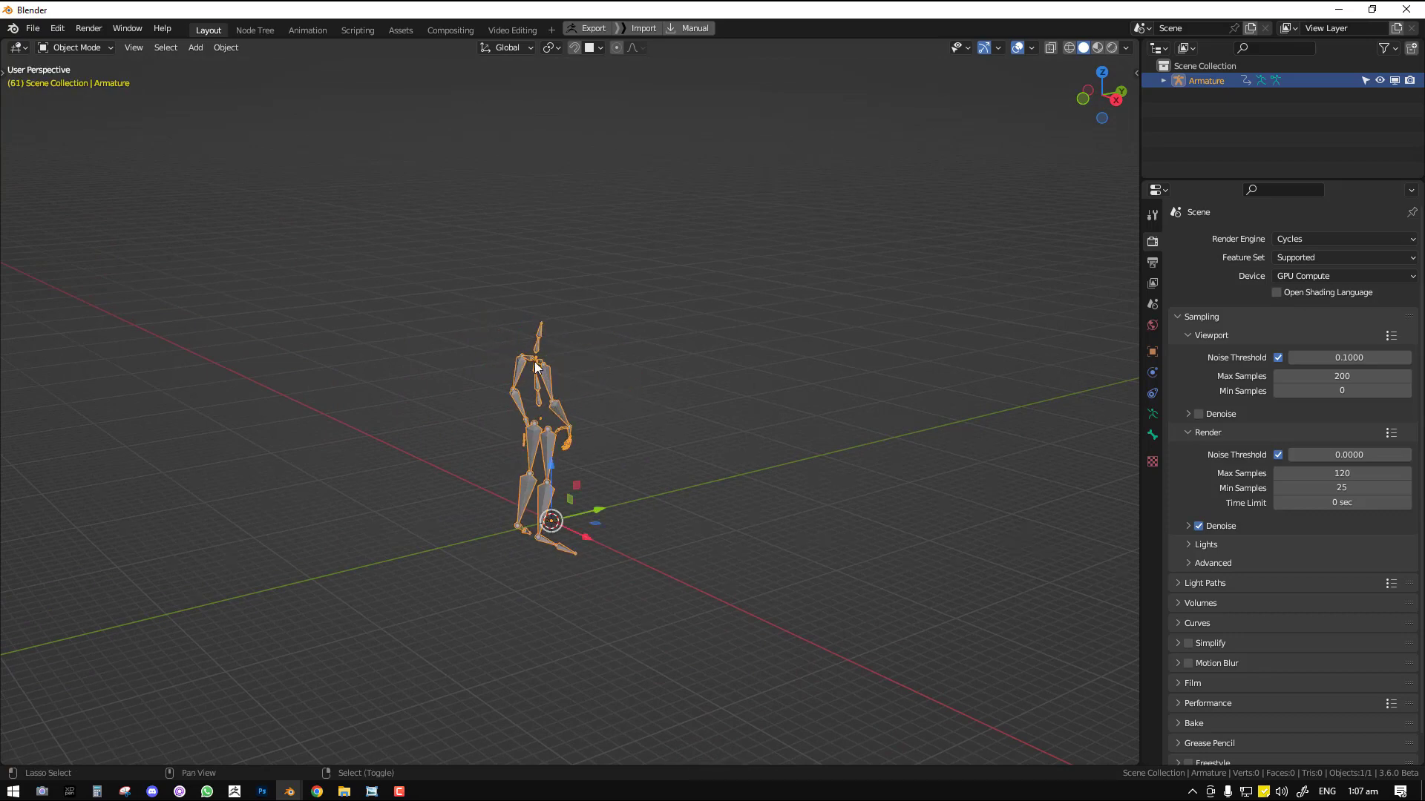
pyautogui.click(319, 31)
pyautogui.press('KP_1')
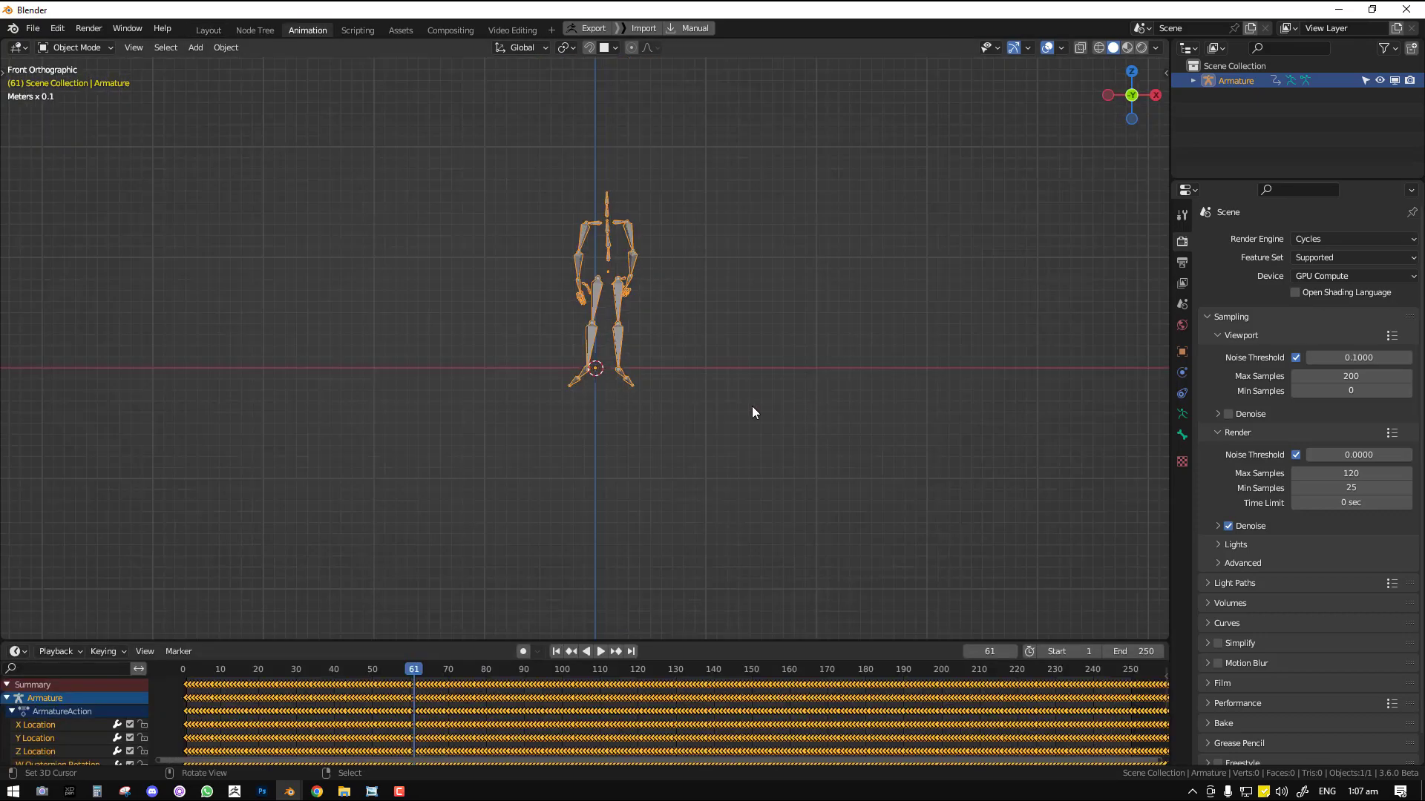
pyautogui.press('x')
pyautogui.click(602, 696)
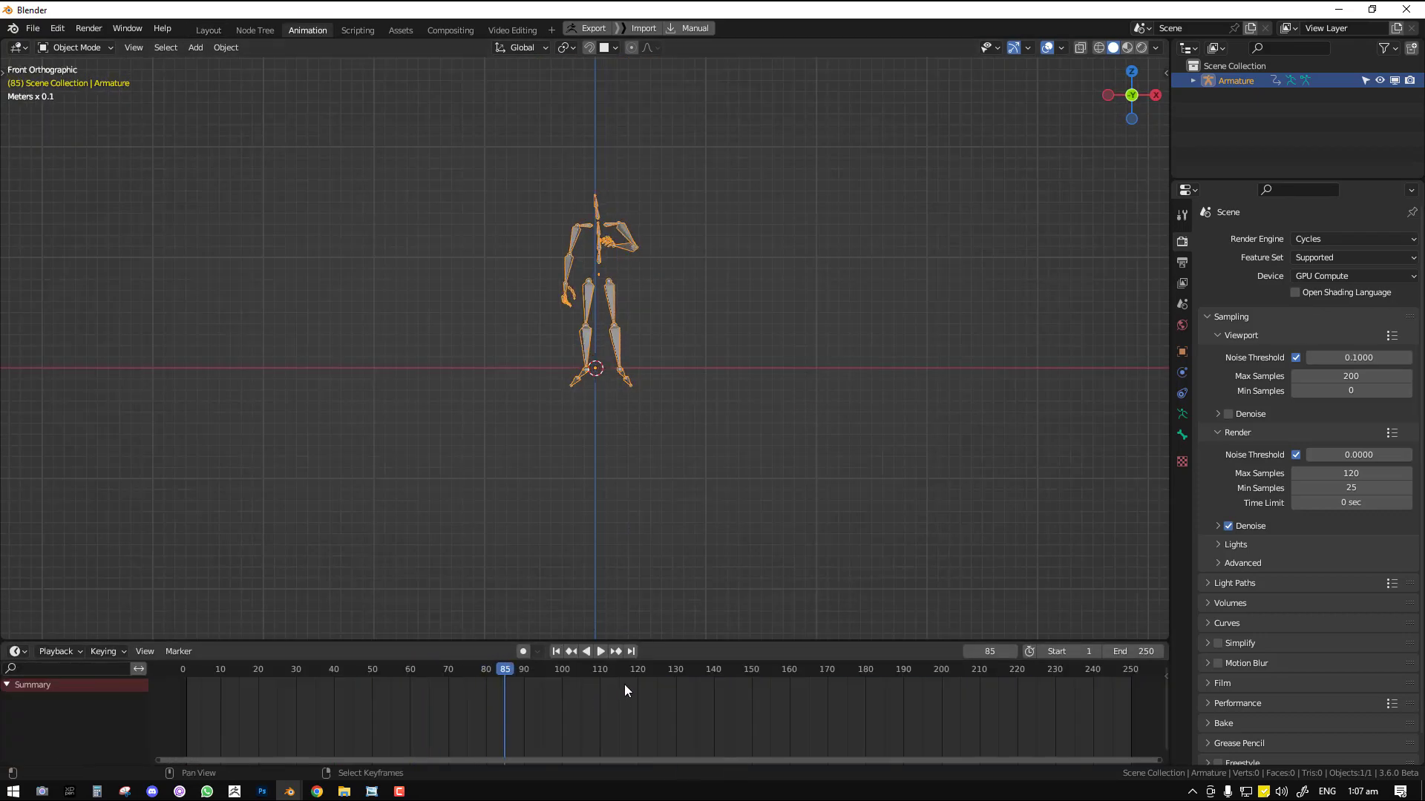
pyautogui.press('Escape')
# - Rotate the armature around the global Z axis and play the animation to check its direction
pyautogui.press('r')
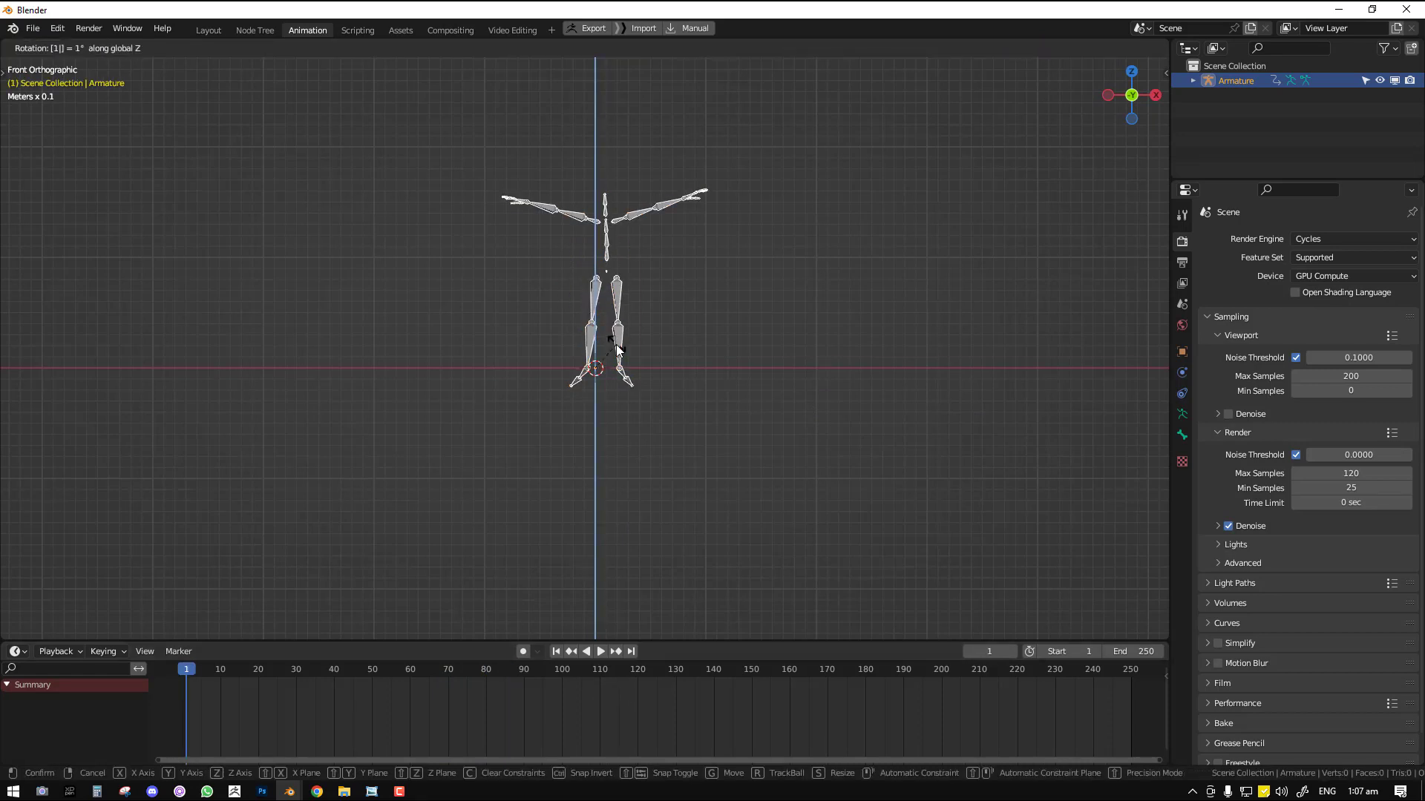
pyautogui.click(629, 327)
pyautogui.moveTo(629, 328); pyautogui.dragTo(660, 376, button='middle')
pyautogui.press('space')
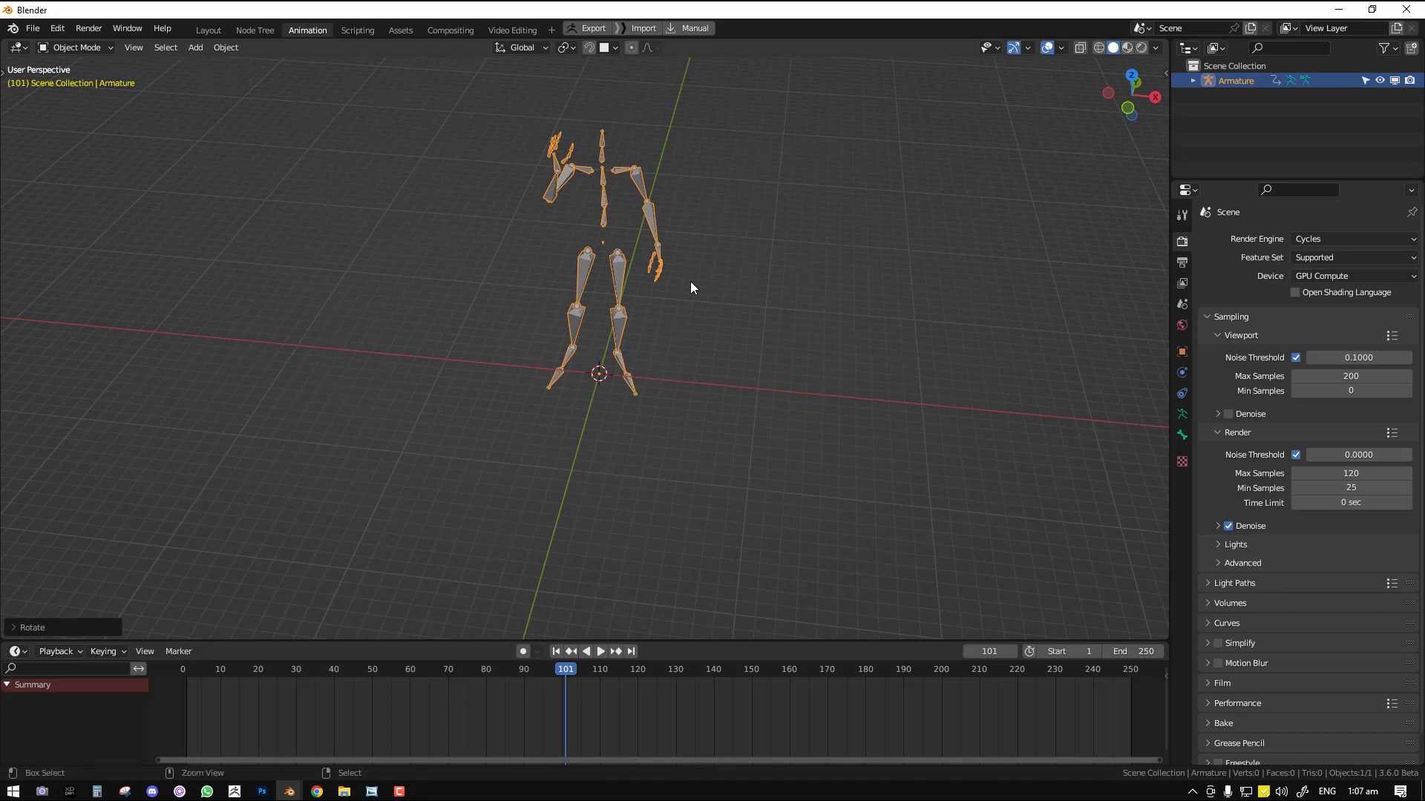
# - In Pose Mode, delete all bone keyframes before frame 77 and shift the remaining ones back to the start of the timeline
pyautogui.hotkey('ctrl', 'Tab')
pyautogui.click(364, 703)
pyautogui.press('space')
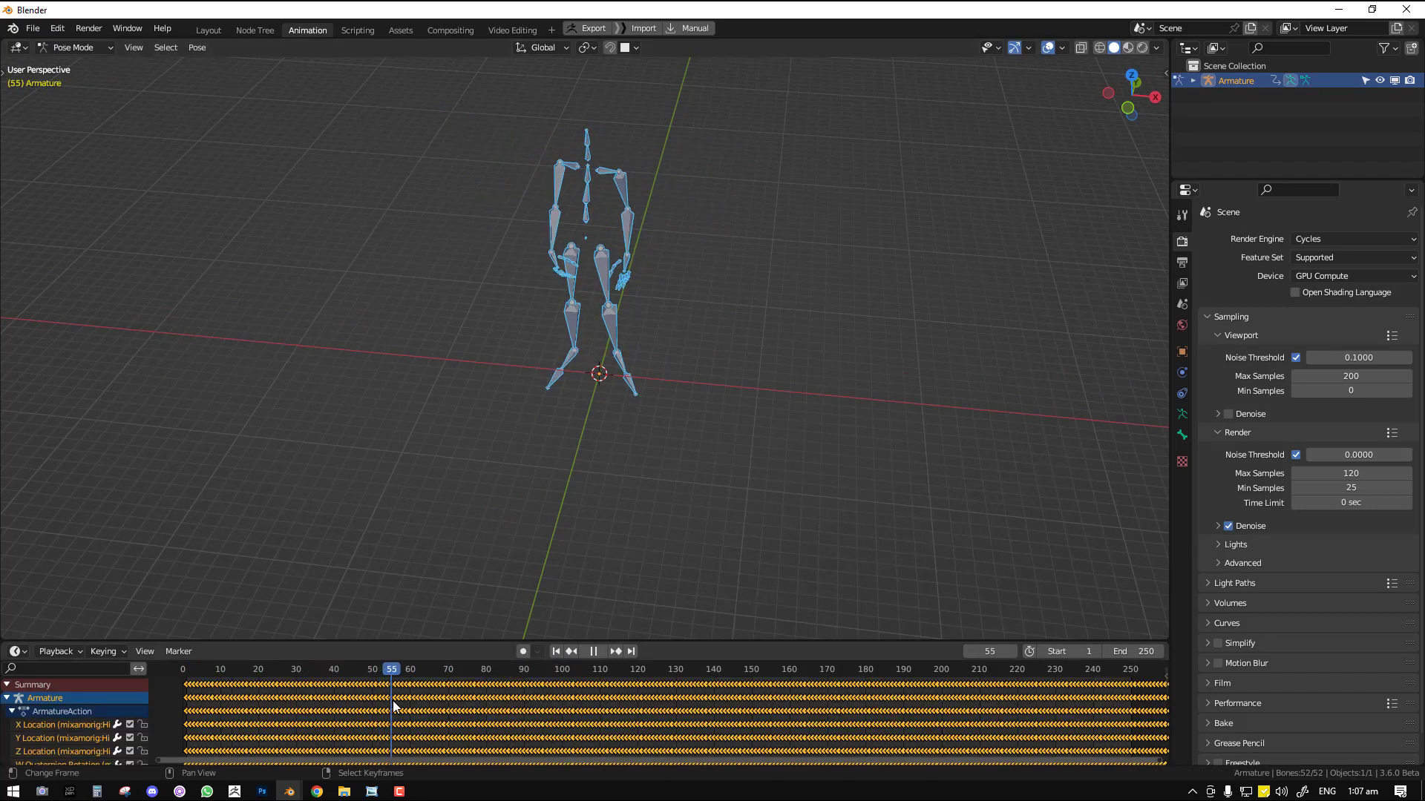
pyautogui.press('space')
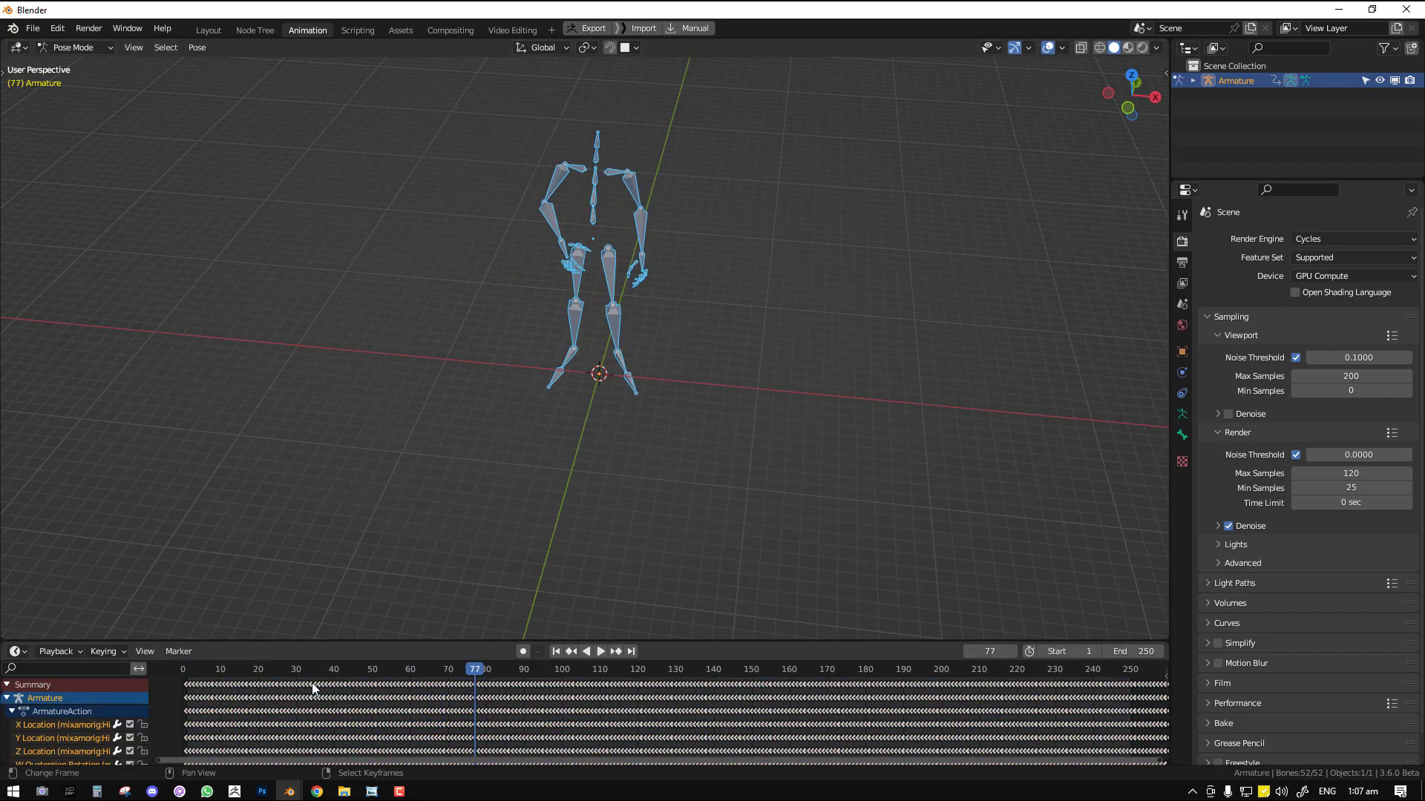
pyautogui.moveTo(164, 678); pyautogui.dragTo(472, 763)
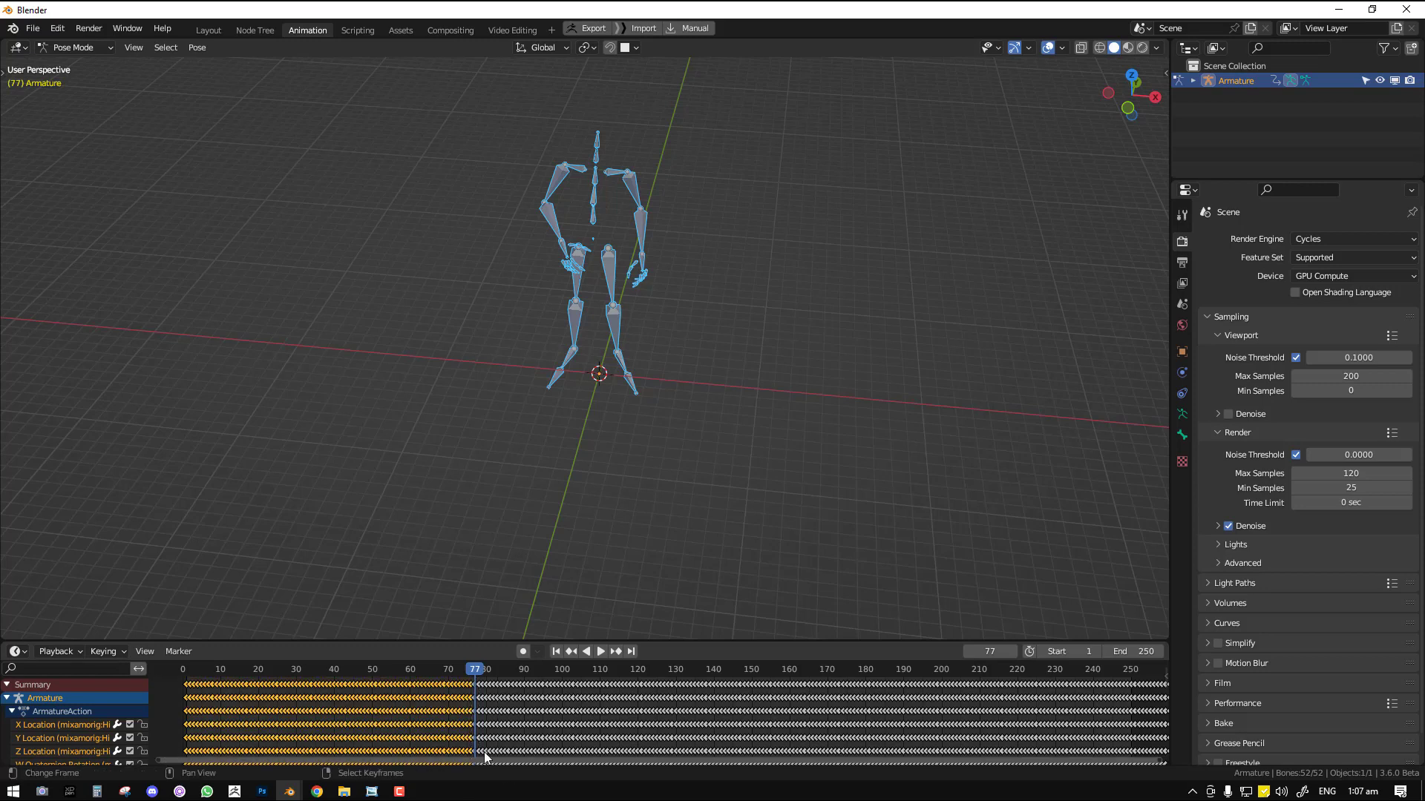
pyautogui.press('x')
pyautogui.click(546, 712)
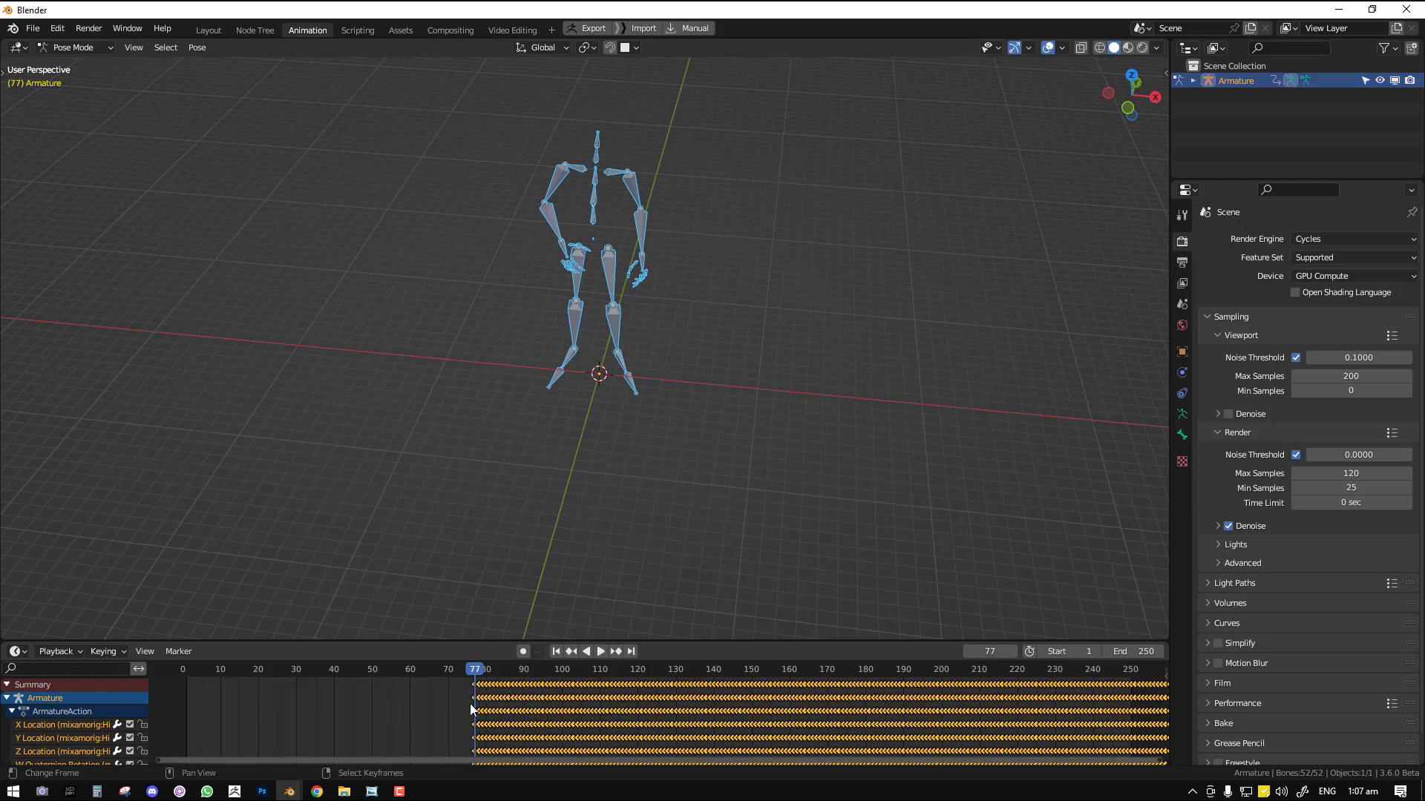
pyautogui.press('g')
pyautogui.click(251, 674)
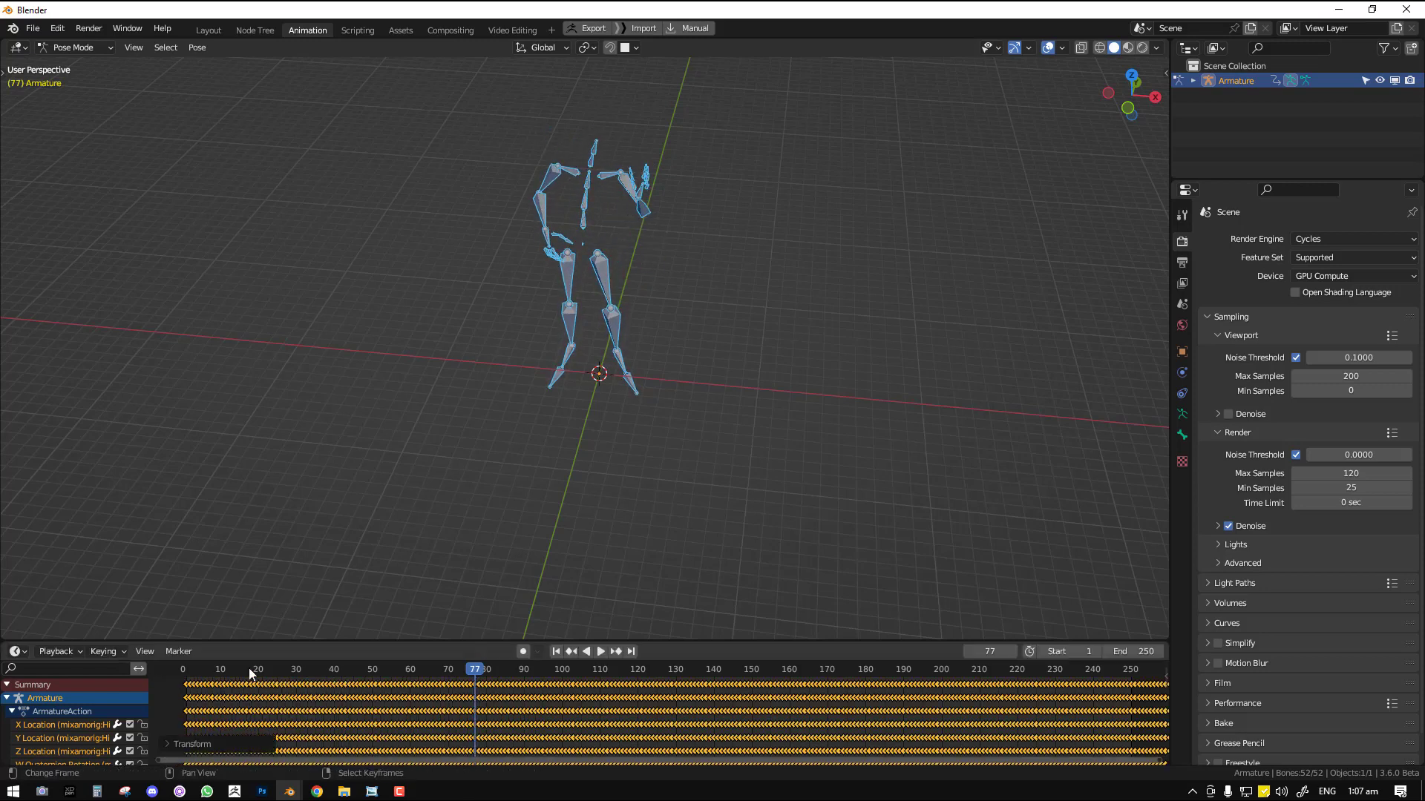
# - Return to Object Mode and export the trimmed armature with the Better FBX Exporter over the scene17 file in Downloads
pyautogui.hotkey('ctrl', 'Tab')
pyautogui.press('F4')
pyautogui.moveTo(705, 260)
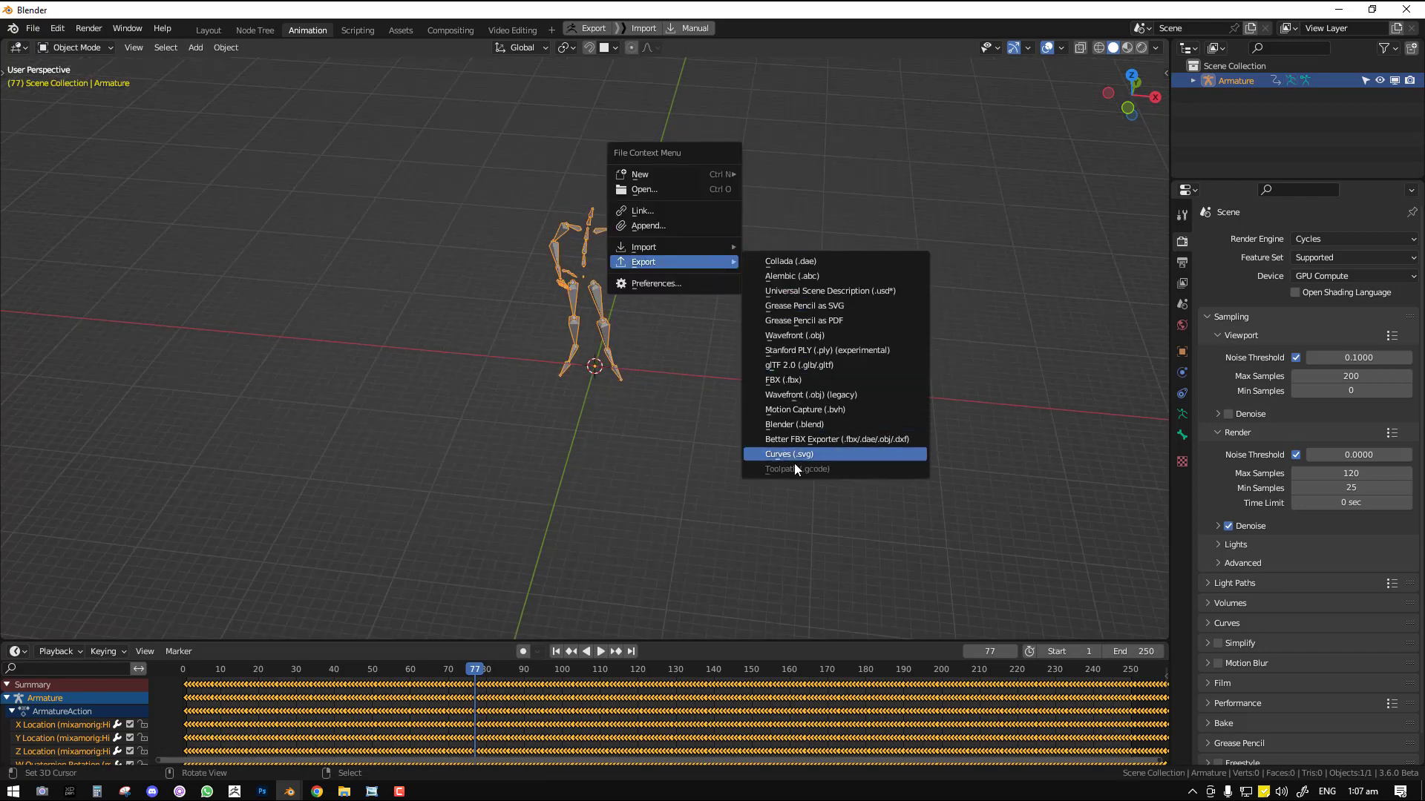
pyautogui.click(804, 441)
pyautogui.click(289, 372)
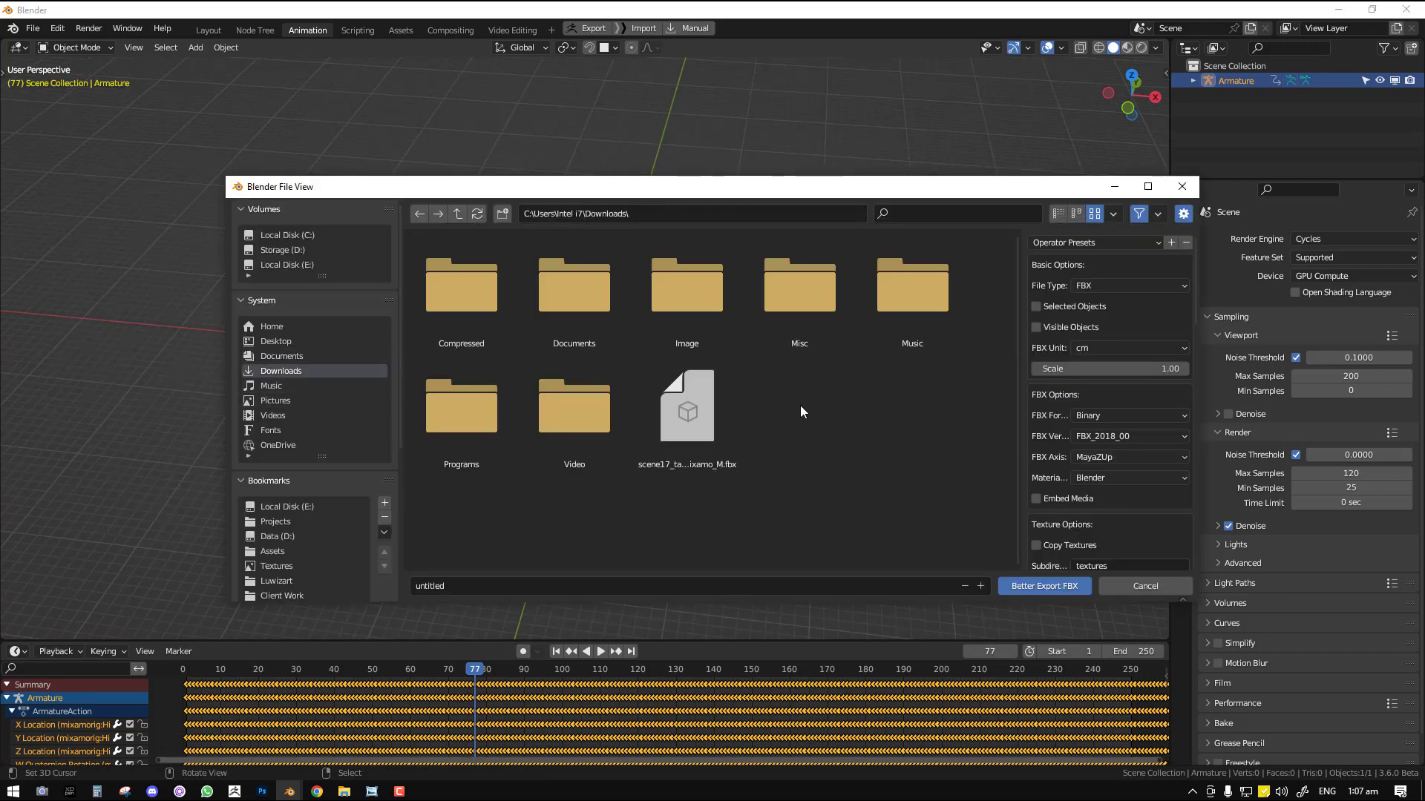
pyautogui.doubleClick(644, 399)
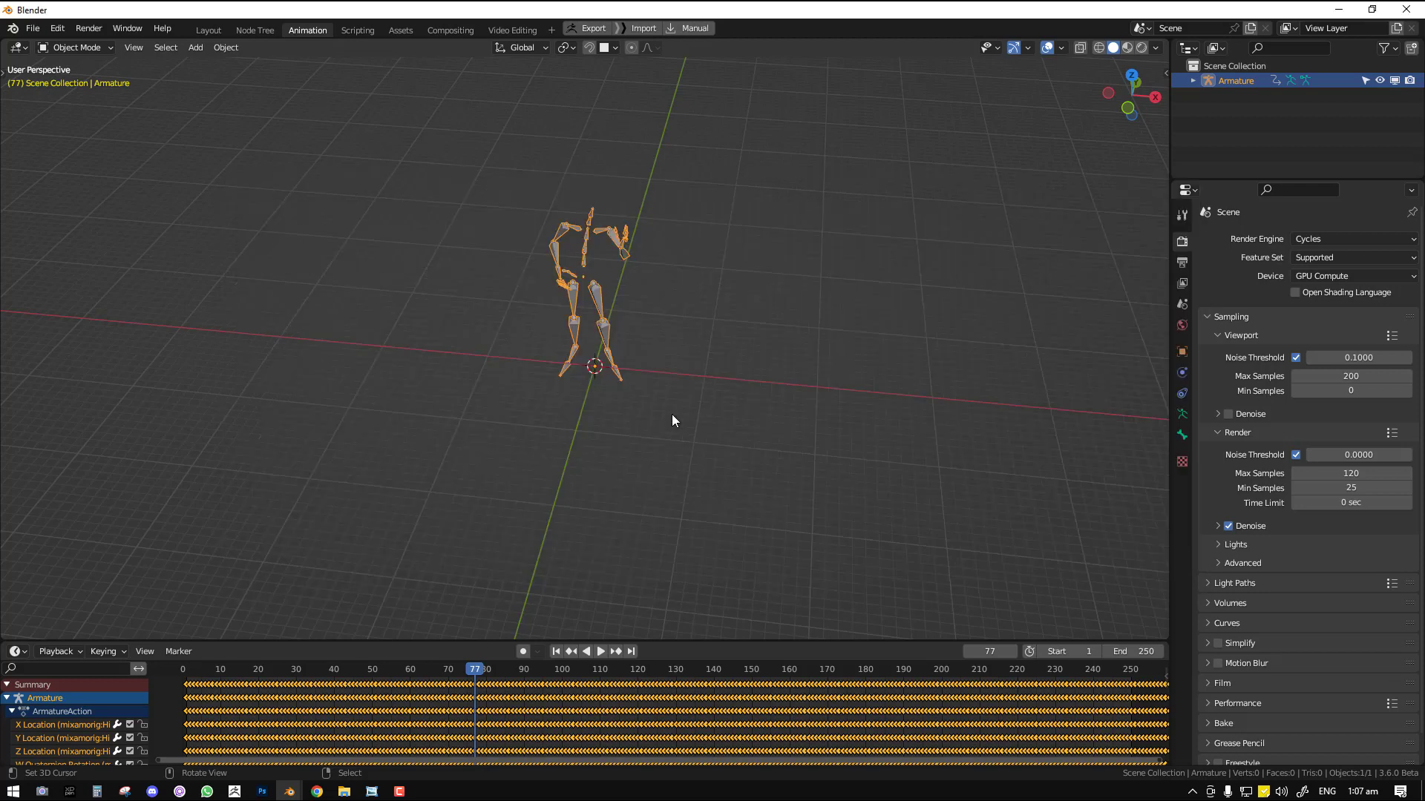
pyautogui.moveTo(656, 372)
pyautogui.mouseDown(button='middle')
pyautogui.moveTo(668, 385)
pyautogui.moveTo(660, 349)
pyautogui.mouseUp(button='middle')
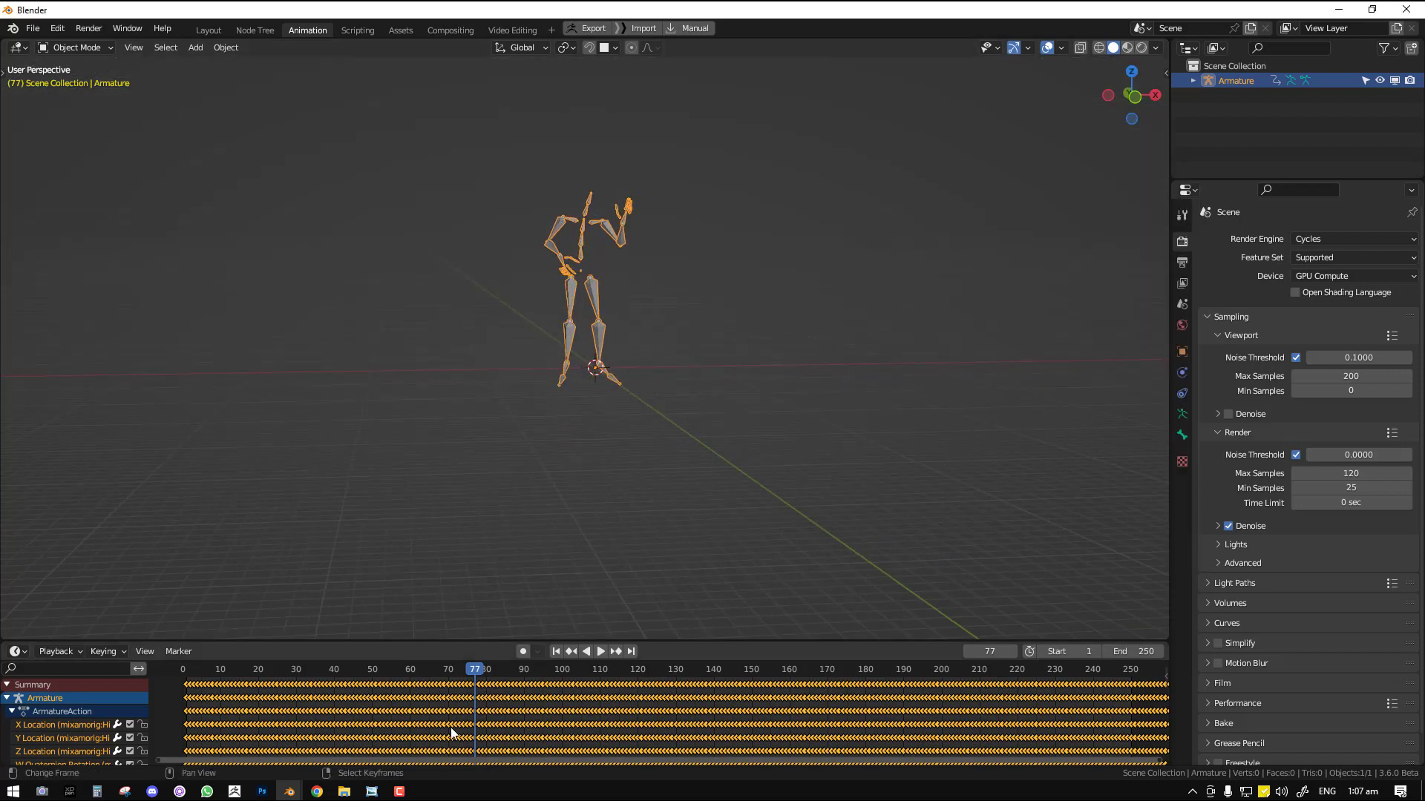
# - Switch back to the Blender window with the custom character and set the rig target to Tut Mix_Custom Rig
pyautogui.moveTo(289, 792)
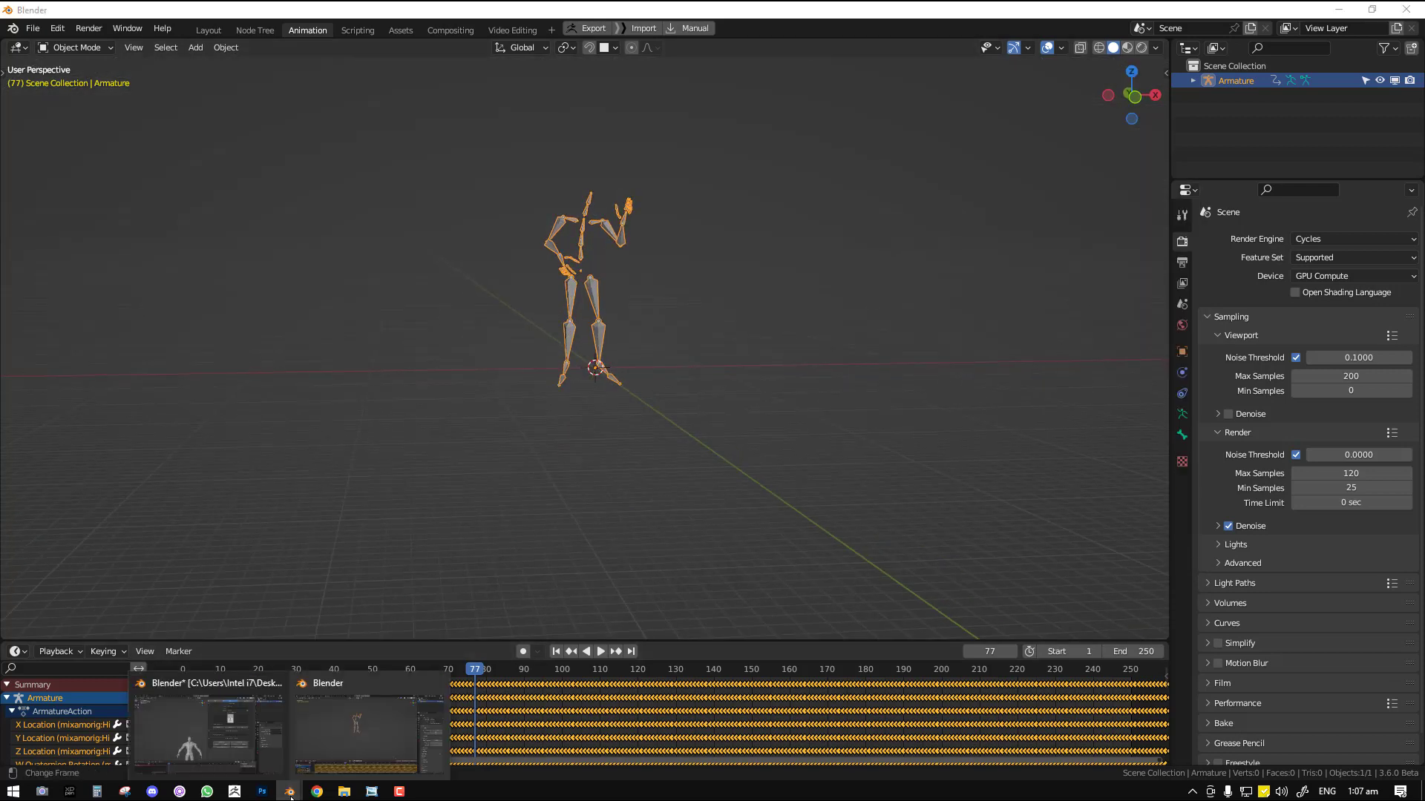
pyautogui.click(193, 738)
pyautogui.keyDown('shift'); pyautogui.moveTo(563, 474); pyautogui.dragTo(525, 266, button='middle'); pyautogui.keyUp('shift')
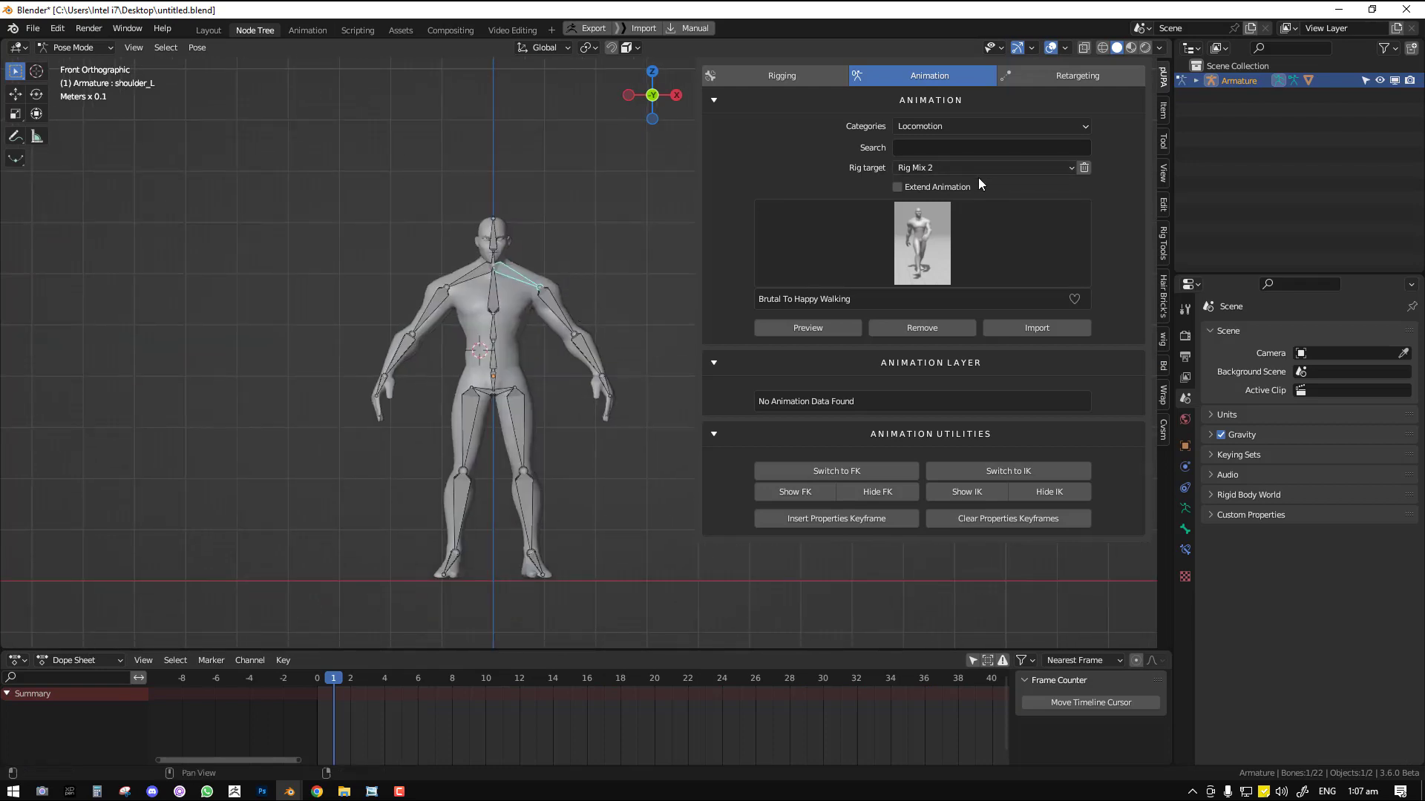
pyautogui.click(978, 168)
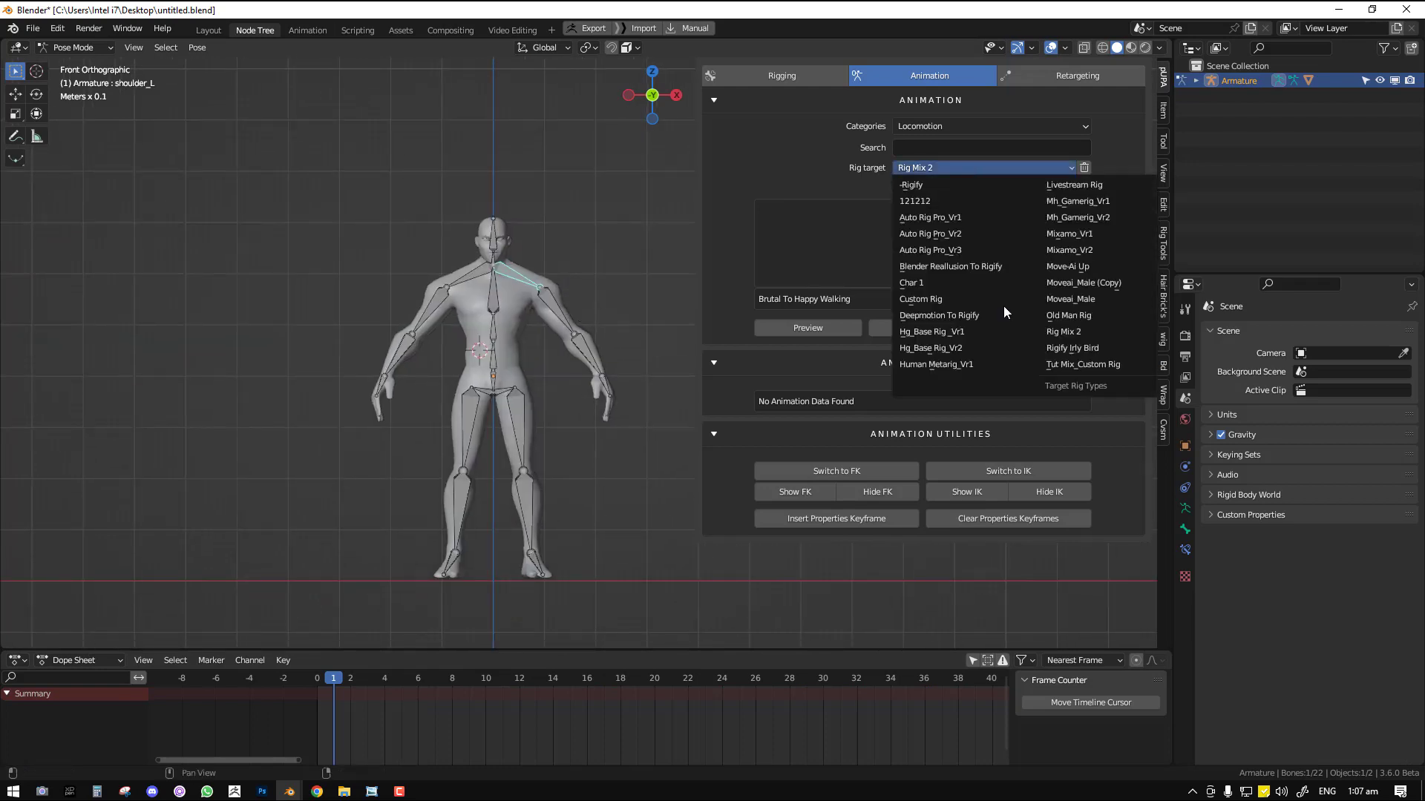
pyautogui.click(1094, 364)
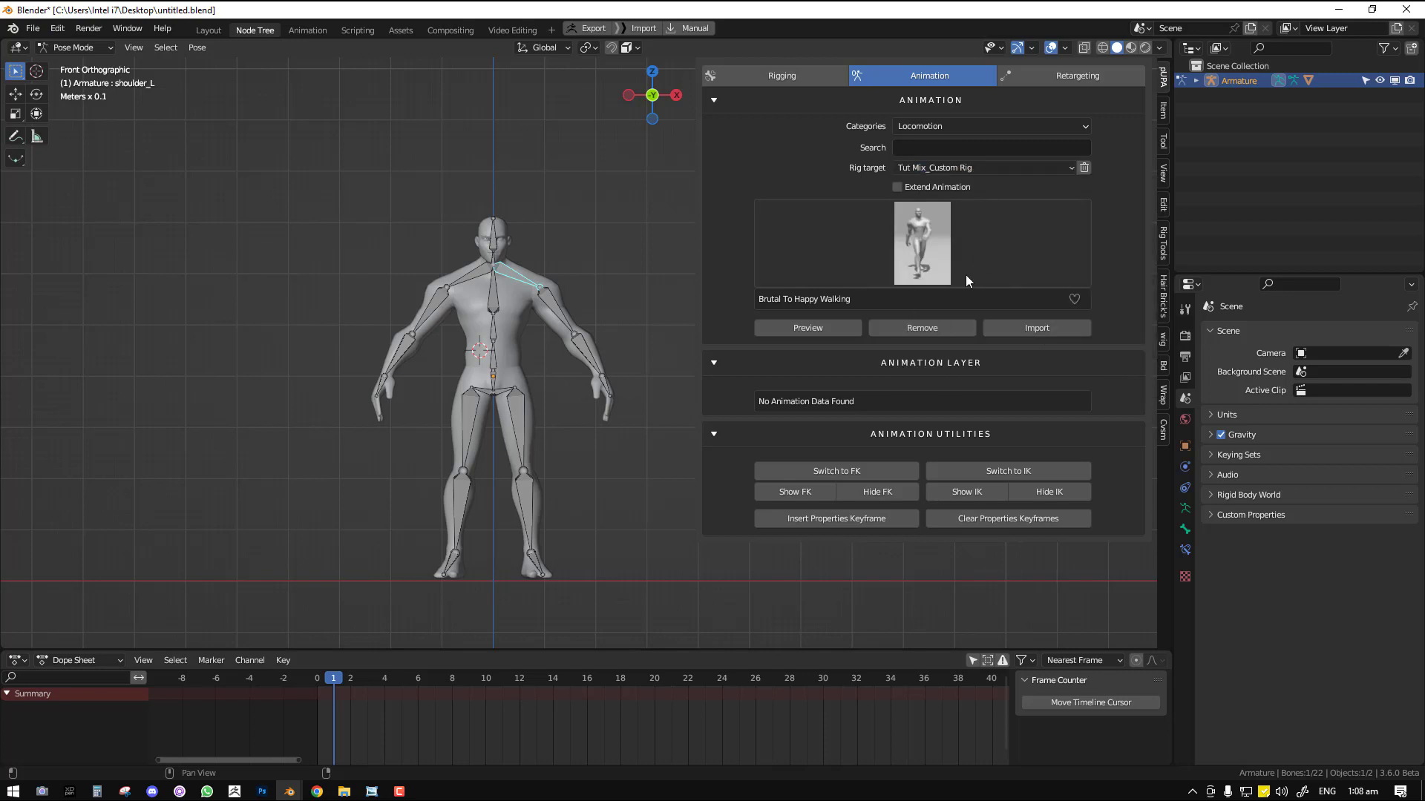
# - Import the trimmed scene17 FBX from Downloads as the character's animation and enable Disable Hip Rotation
pyautogui.click(1014, 327)
pyautogui.click(300, 371)
pyautogui.doubleClick(722, 415)
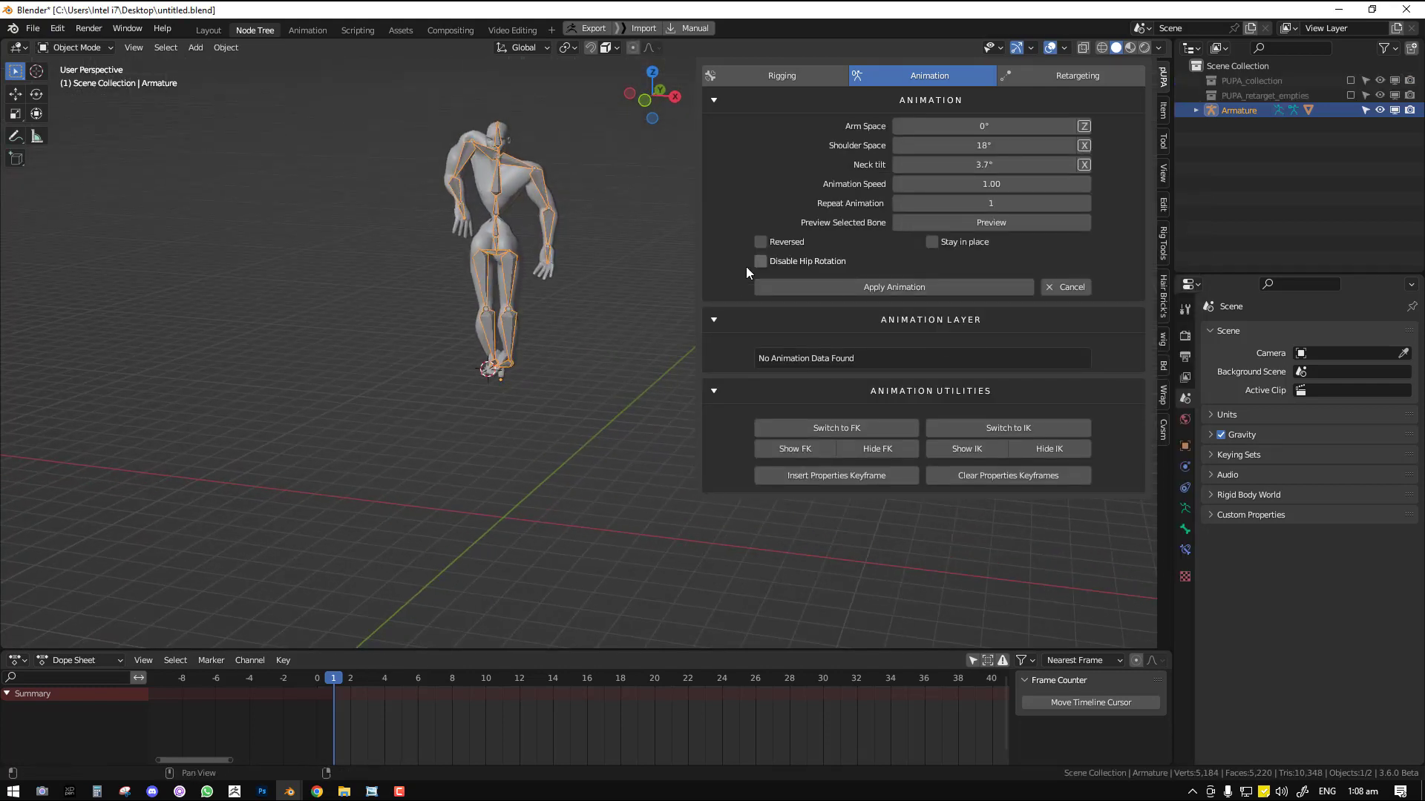
pyautogui.click(805, 261)
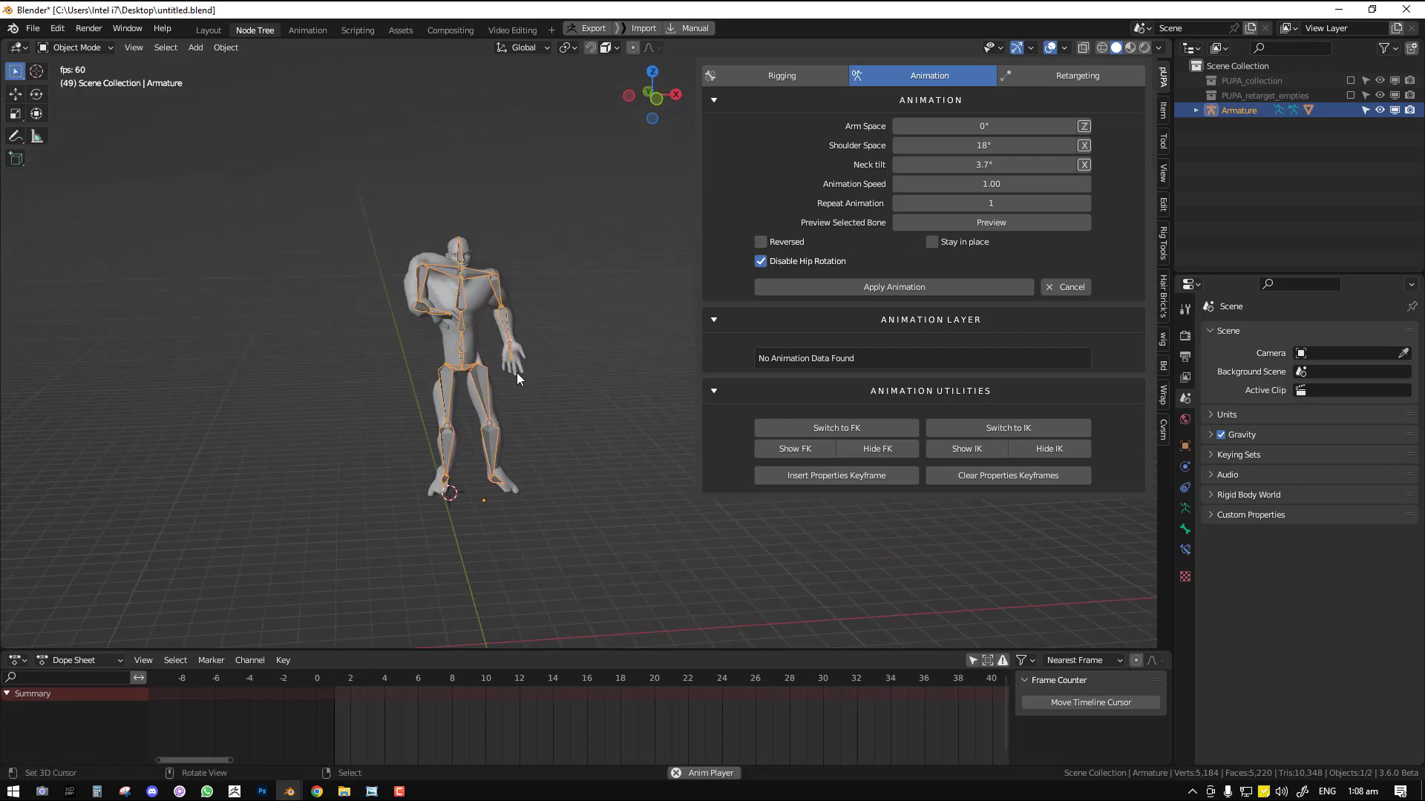
# - Select the right shoulder bone in Pose Mode, examine its tweak rotation, and cancel the animation preview
pyautogui.click(521, 363)
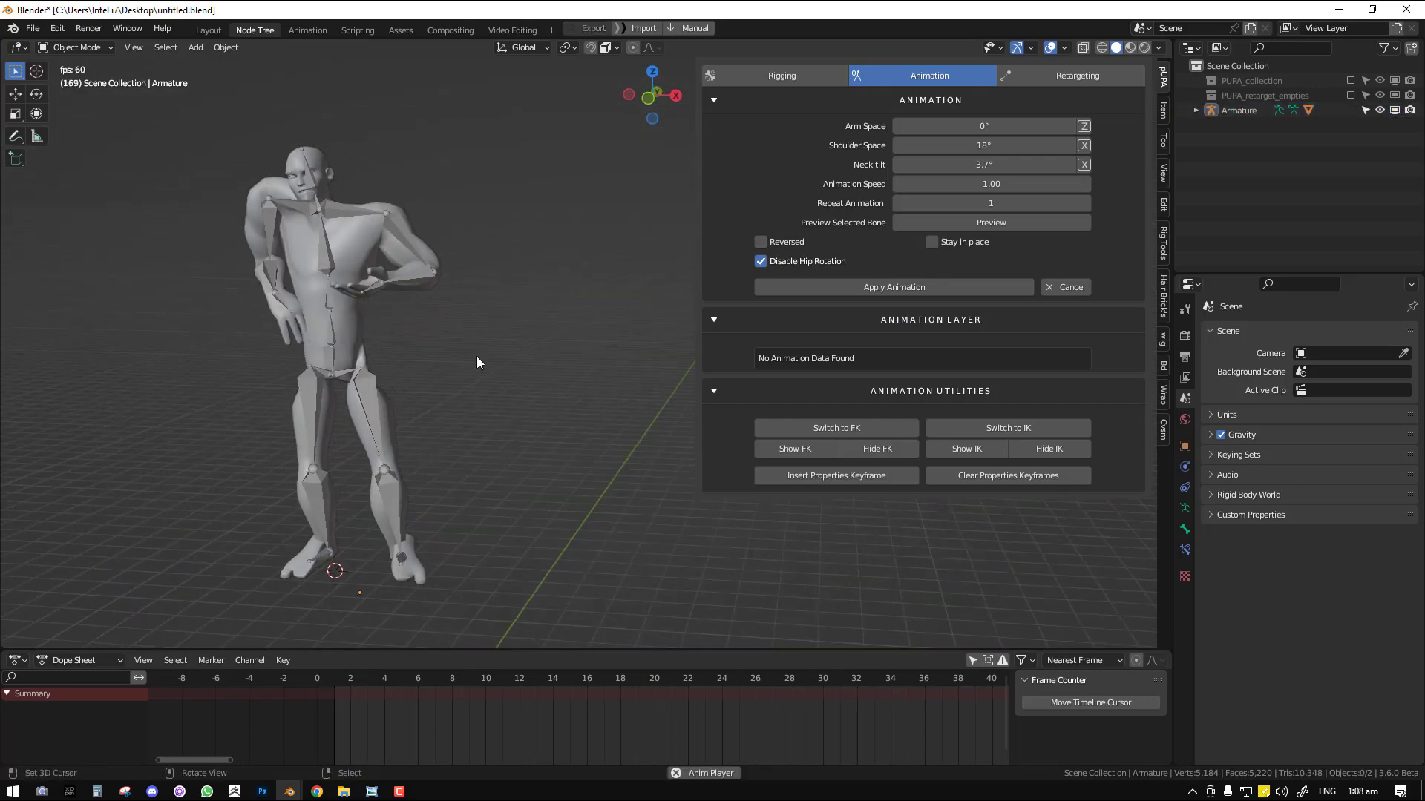
pyautogui.click(371, 213)
pyautogui.hotkey('ctrl', 'Tab')
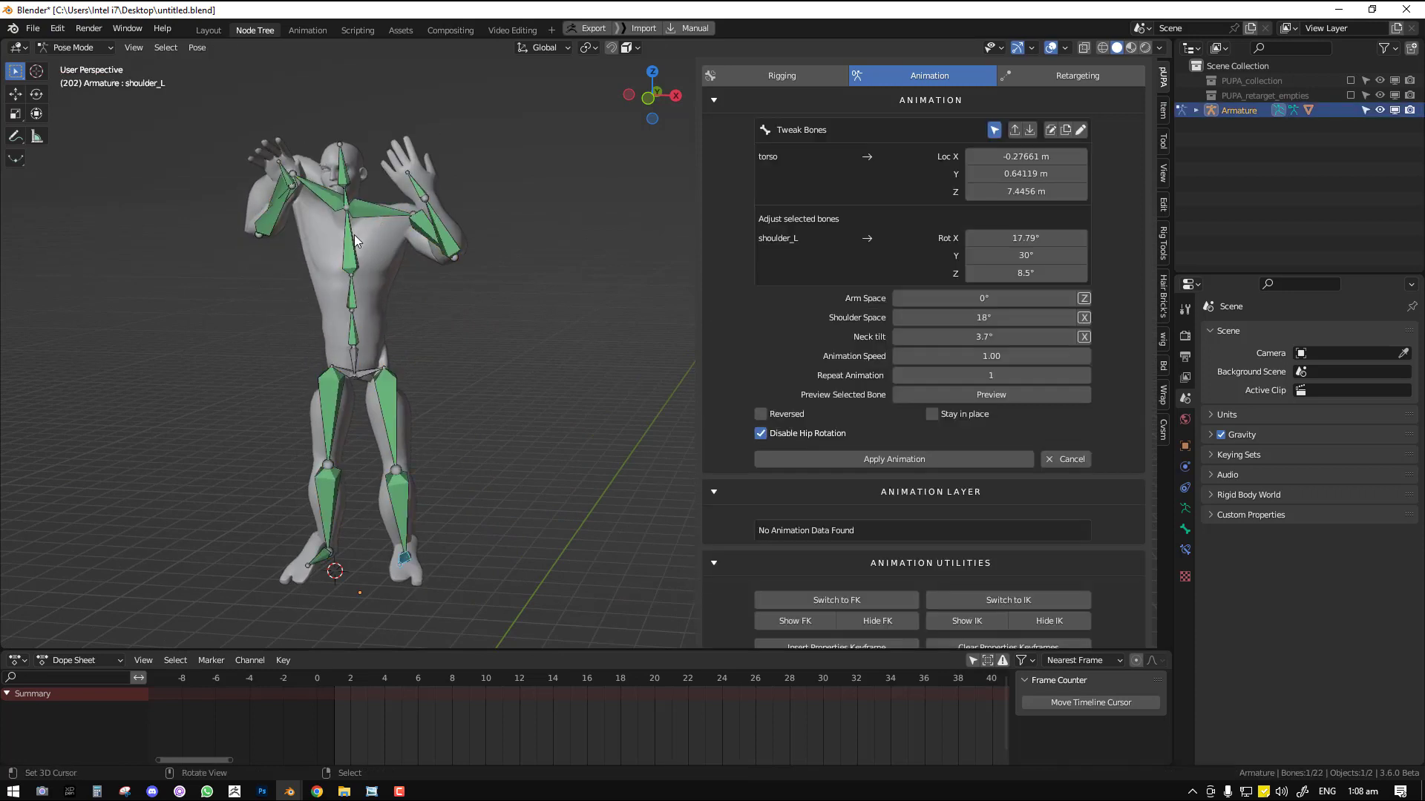
pyautogui.click(330, 194)
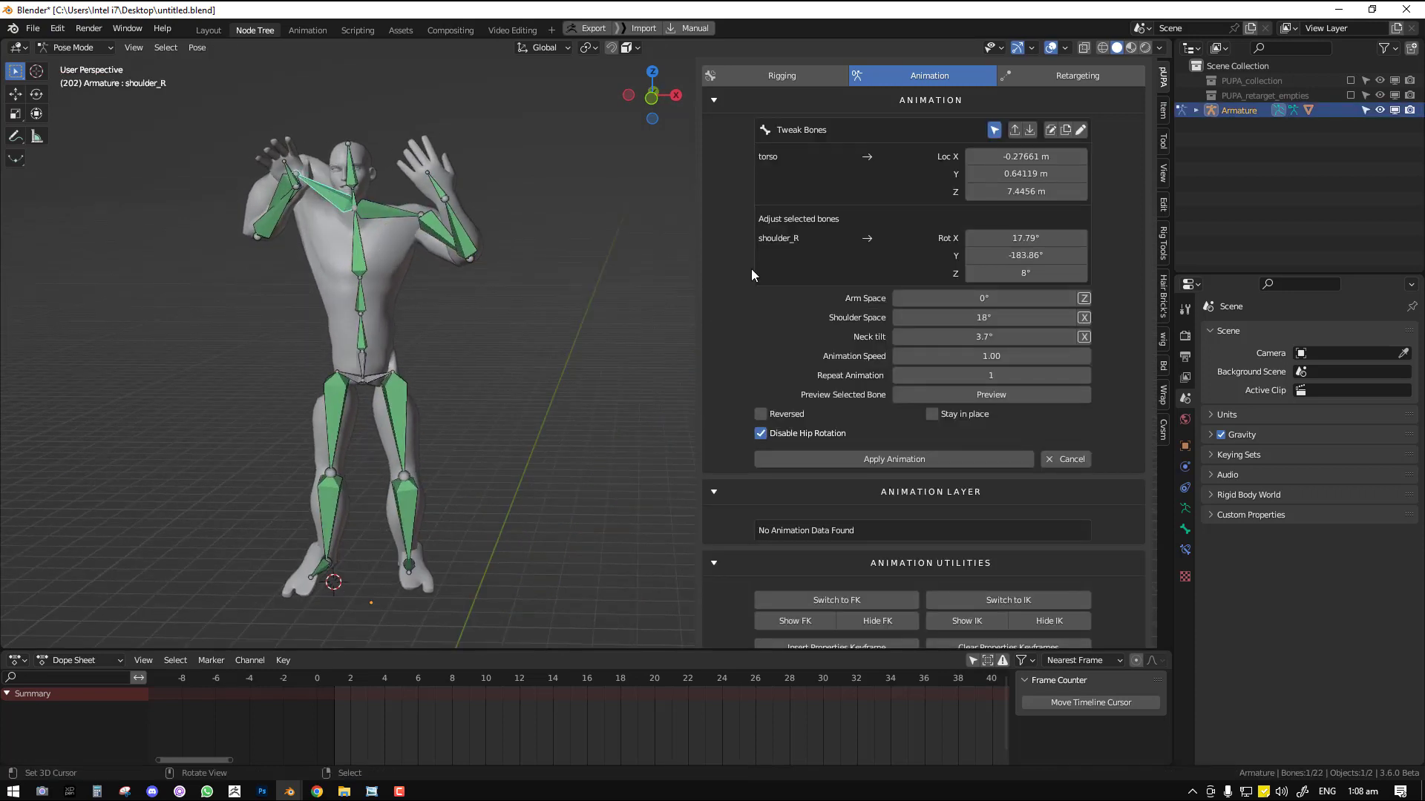
pyautogui.moveTo(631, 276); pyautogui.dragTo(524, 203, button='middle')
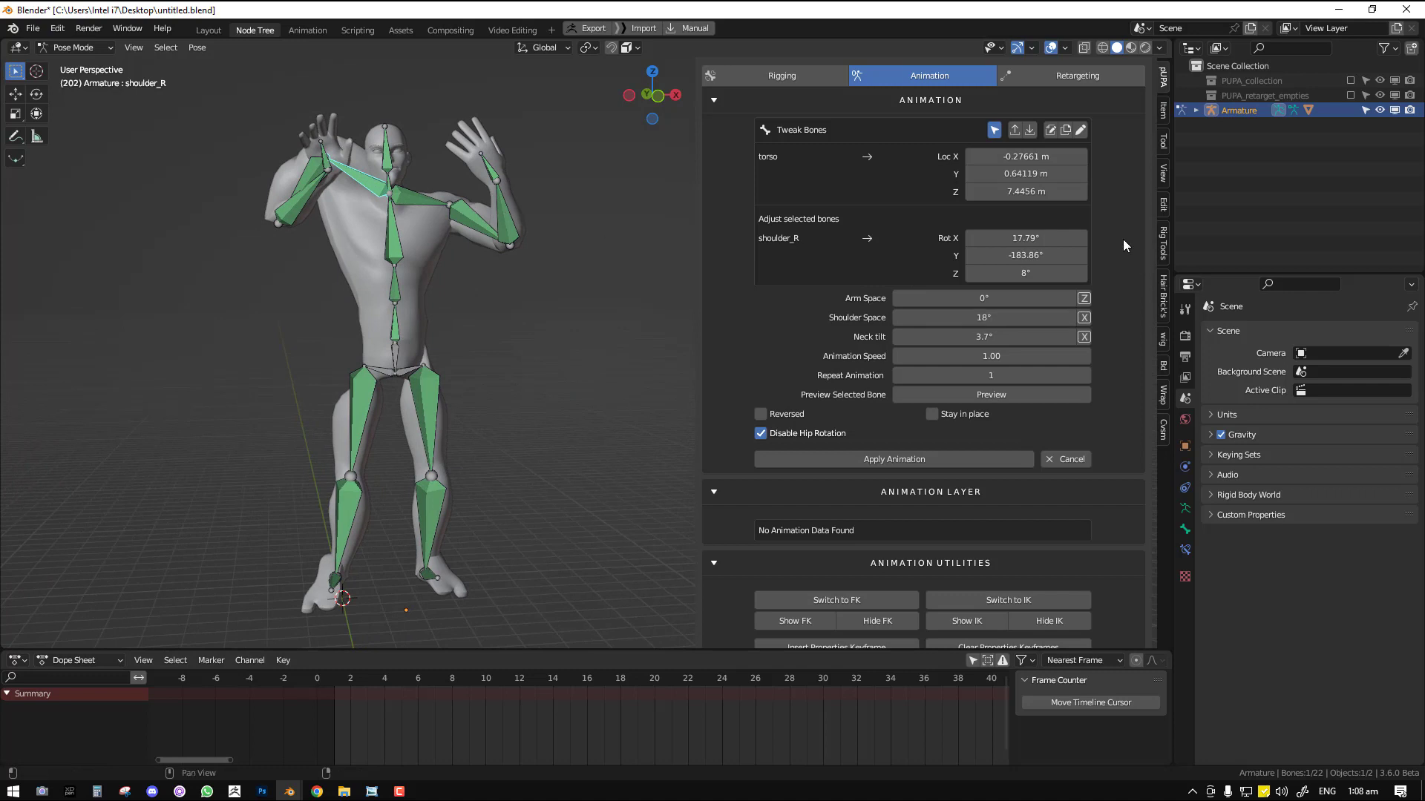
pyautogui.moveTo(534, 311); pyautogui.dragTo(438, 328, button='middle')
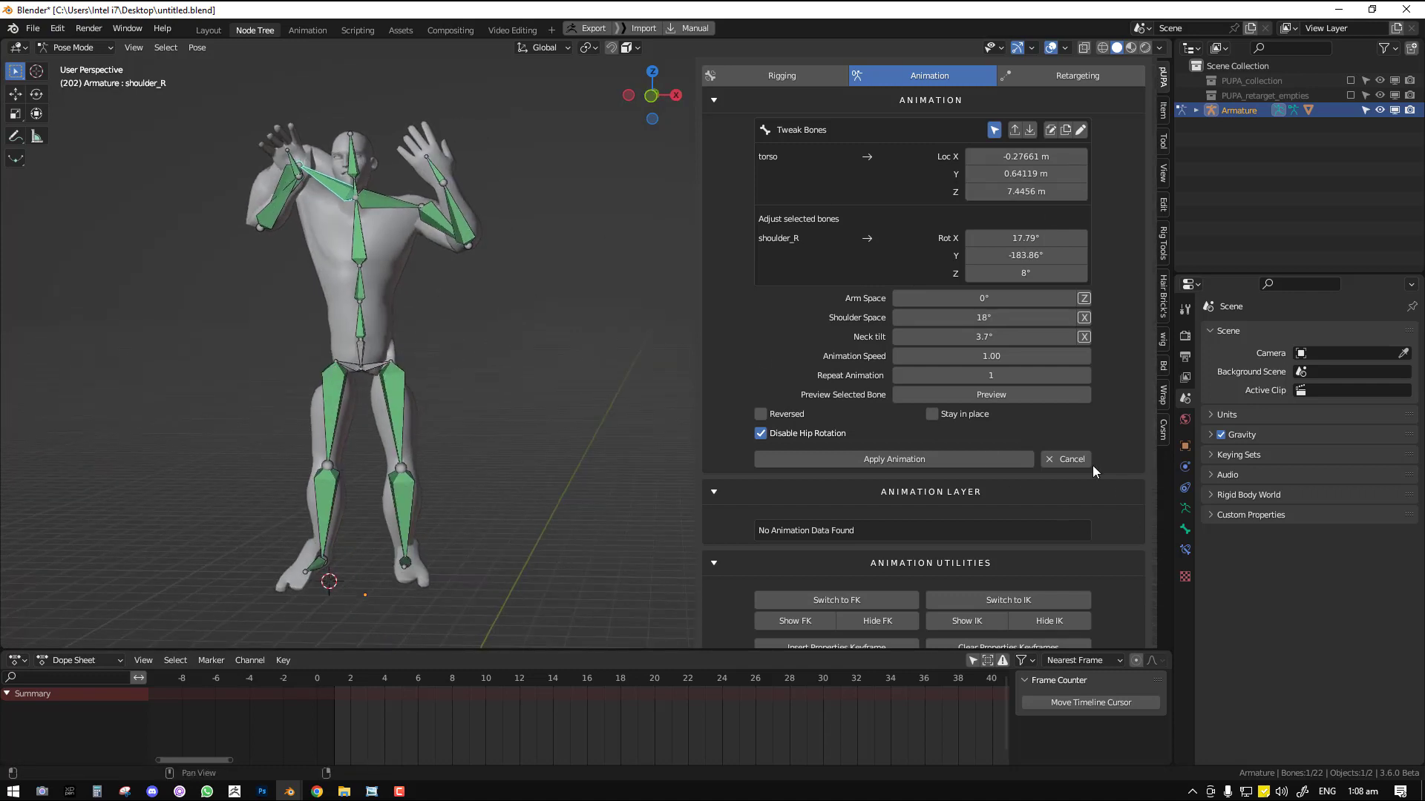
pyautogui.click(1071, 458)
# - Import the scene17 FBX from Downloads using Rig Mix 2 as the rig target, and enable Disable Hip Rotation
pyautogui.click(949, 168)
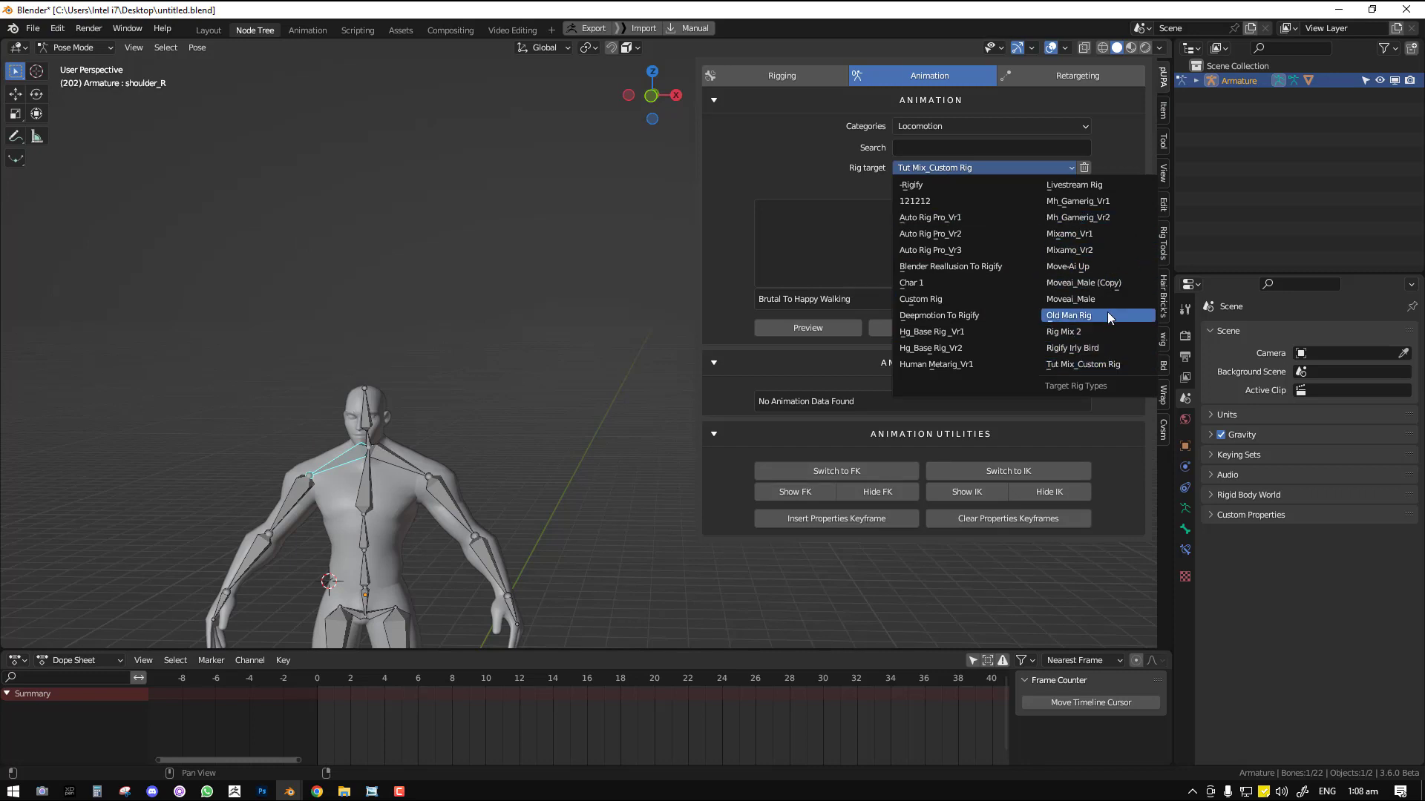
pyautogui.click(1094, 334)
pyautogui.click(1049, 332)
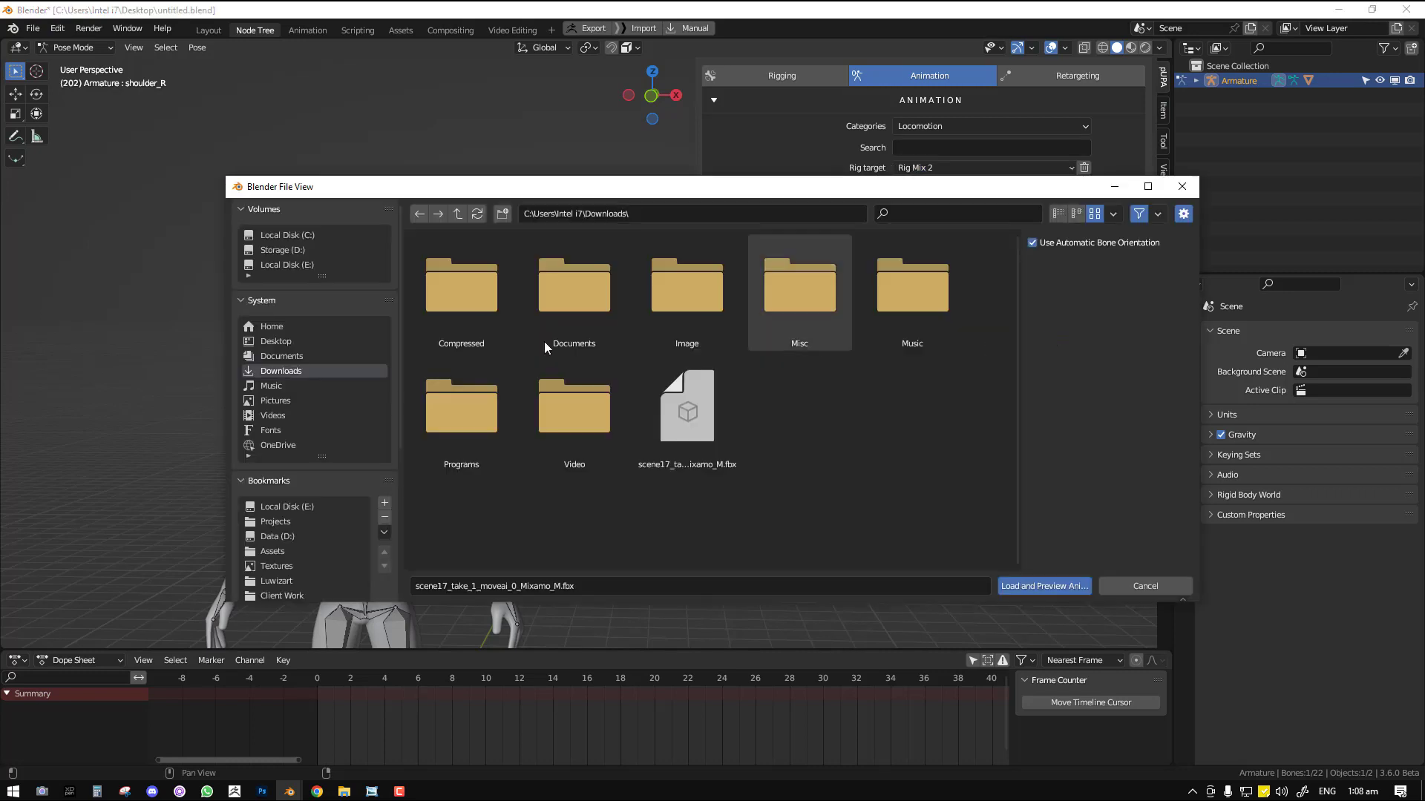
pyautogui.doubleClick(665, 404)
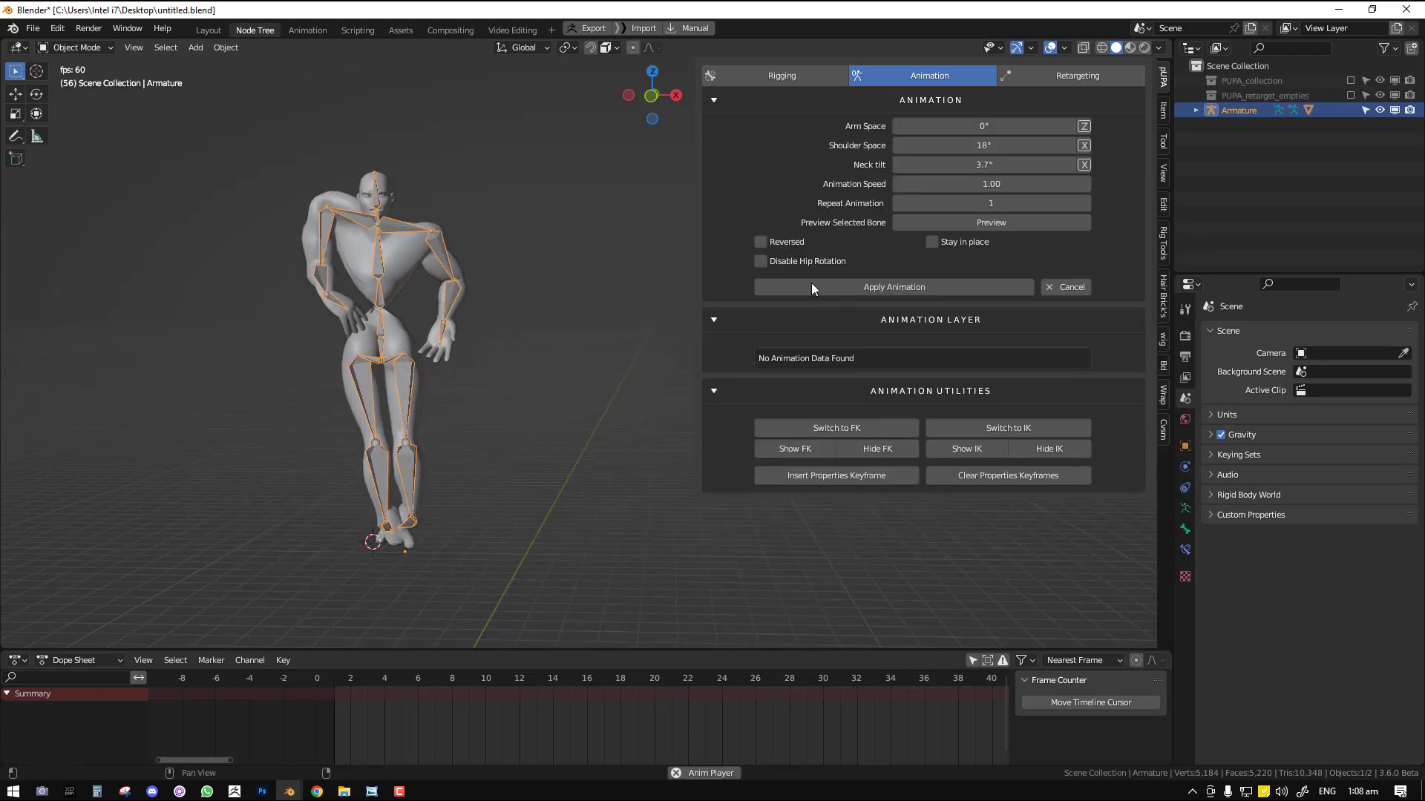
pyautogui.click(794, 262)
# - Pause the Rig Mix 2 animation, inspect the shoulder_R bone in Pose Mode, and discard the preview
pyautogui.press('space')
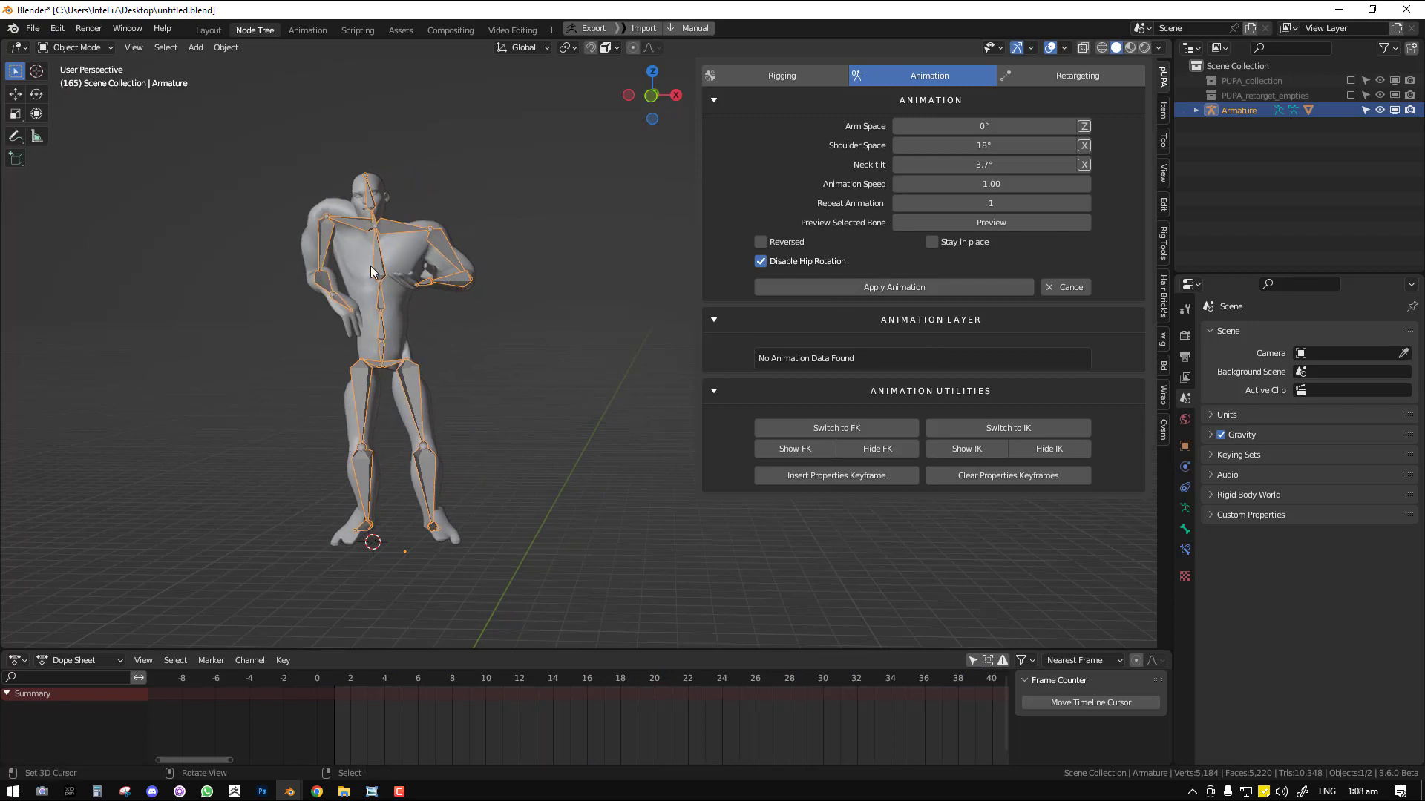
pyautogui.hotkey('ctrl', 'Tab')
pyautogui.click(349, 224)
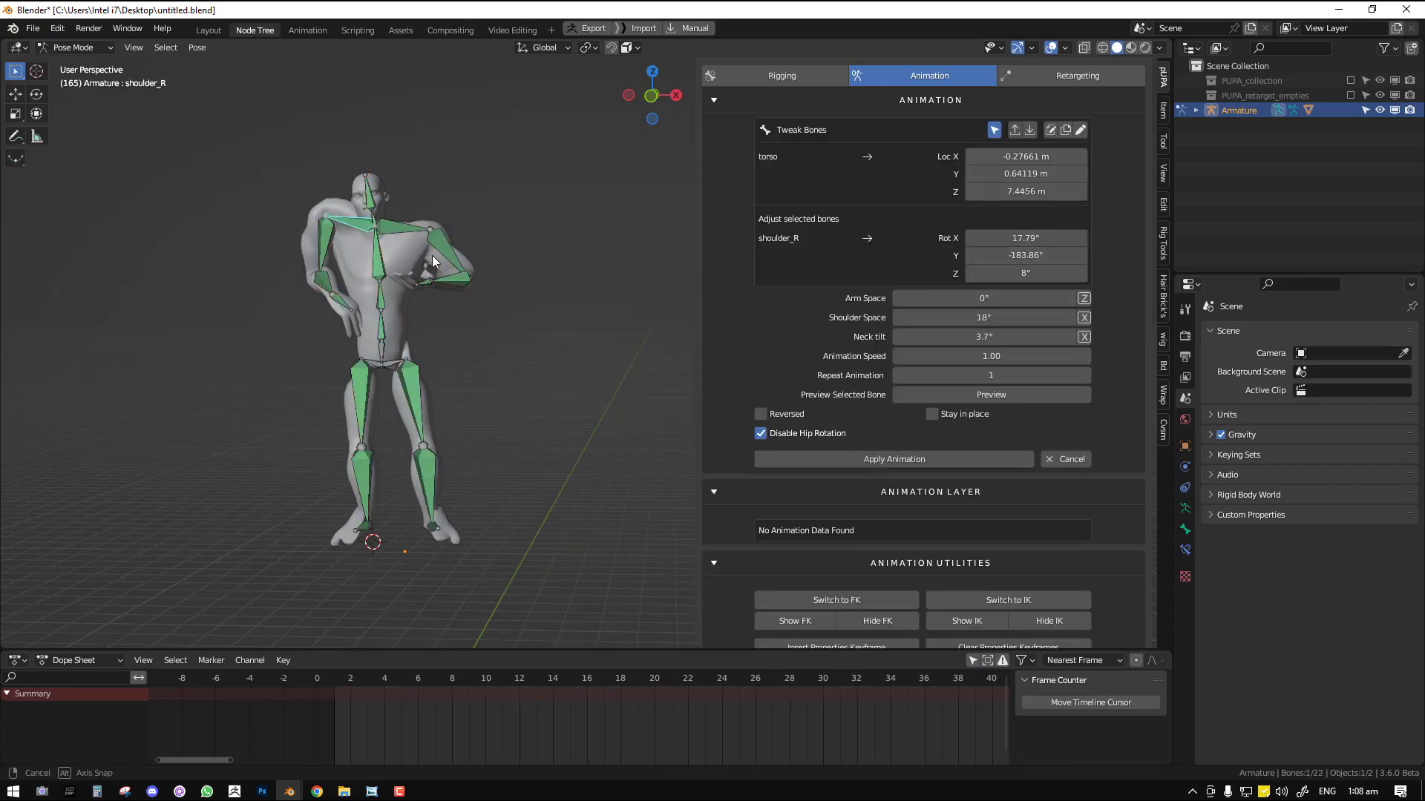
pyautogui.moveTo(432, 256); pyautogui.dragTo(495, 282, button='middle')
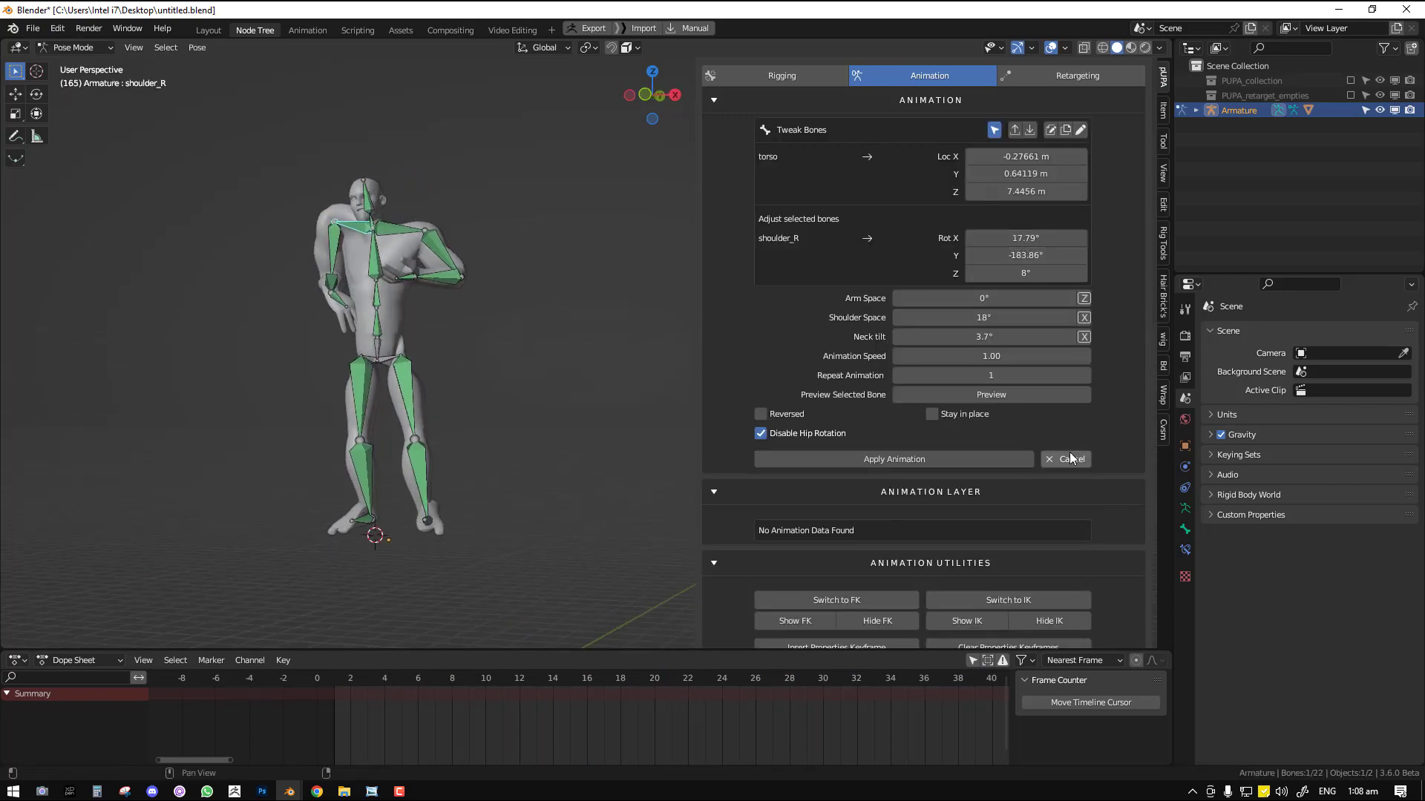
pyautogui.click(1065, 460)
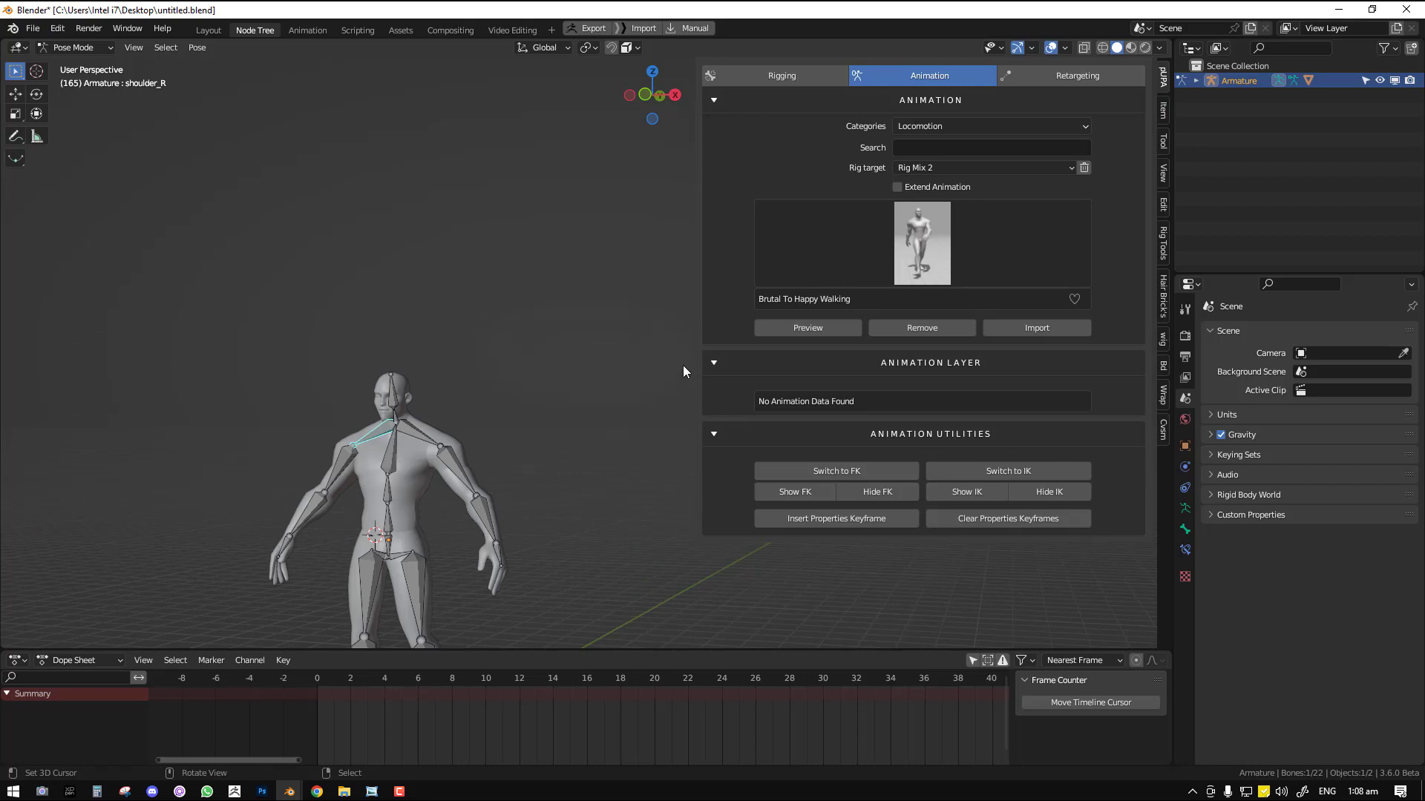
# - Review the source-to-target bone mapping in the retargeter and return to the animation settings
pyautogui.moveTo(464, 479); pyautogui.dragTo(498, 375, button='middle')
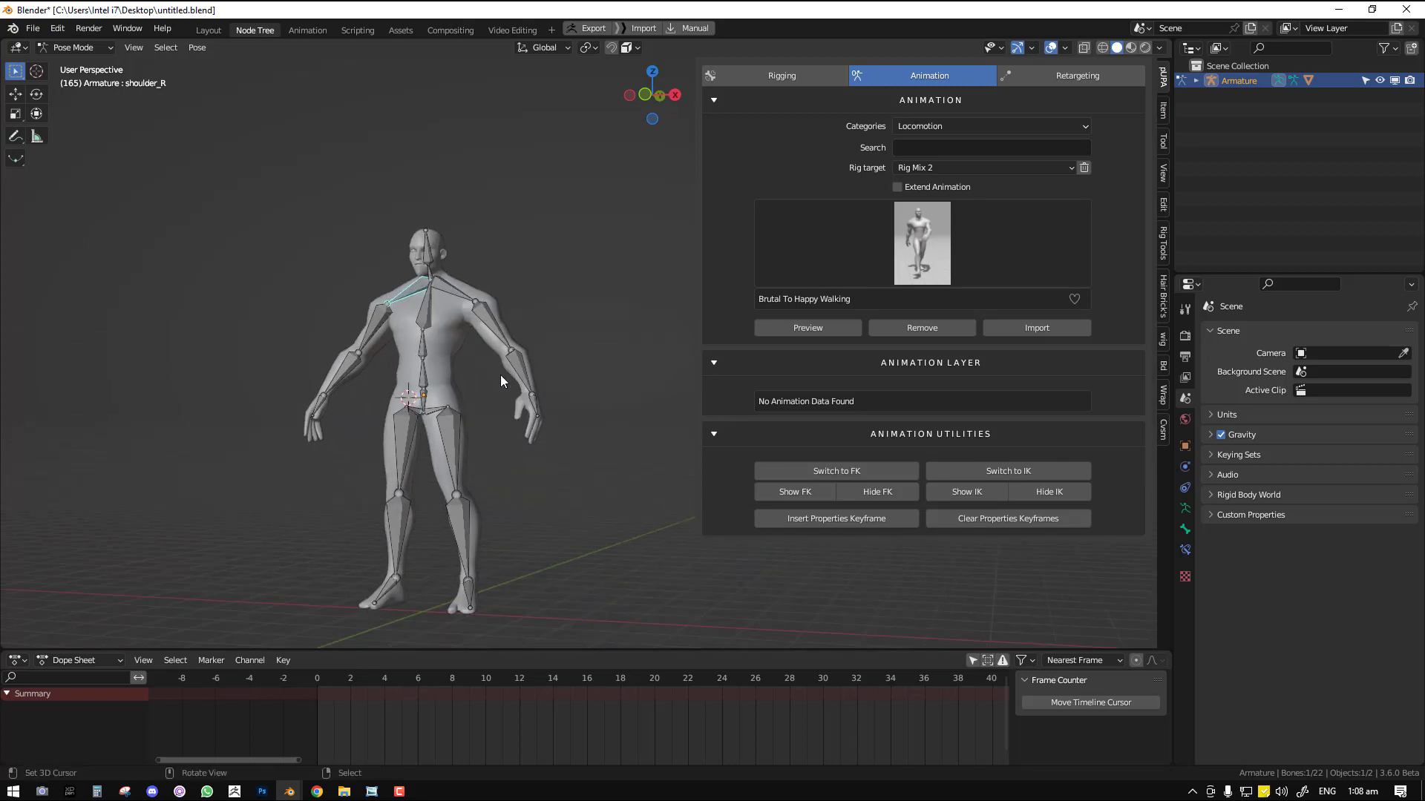
pyautogui.click(1043, 74)
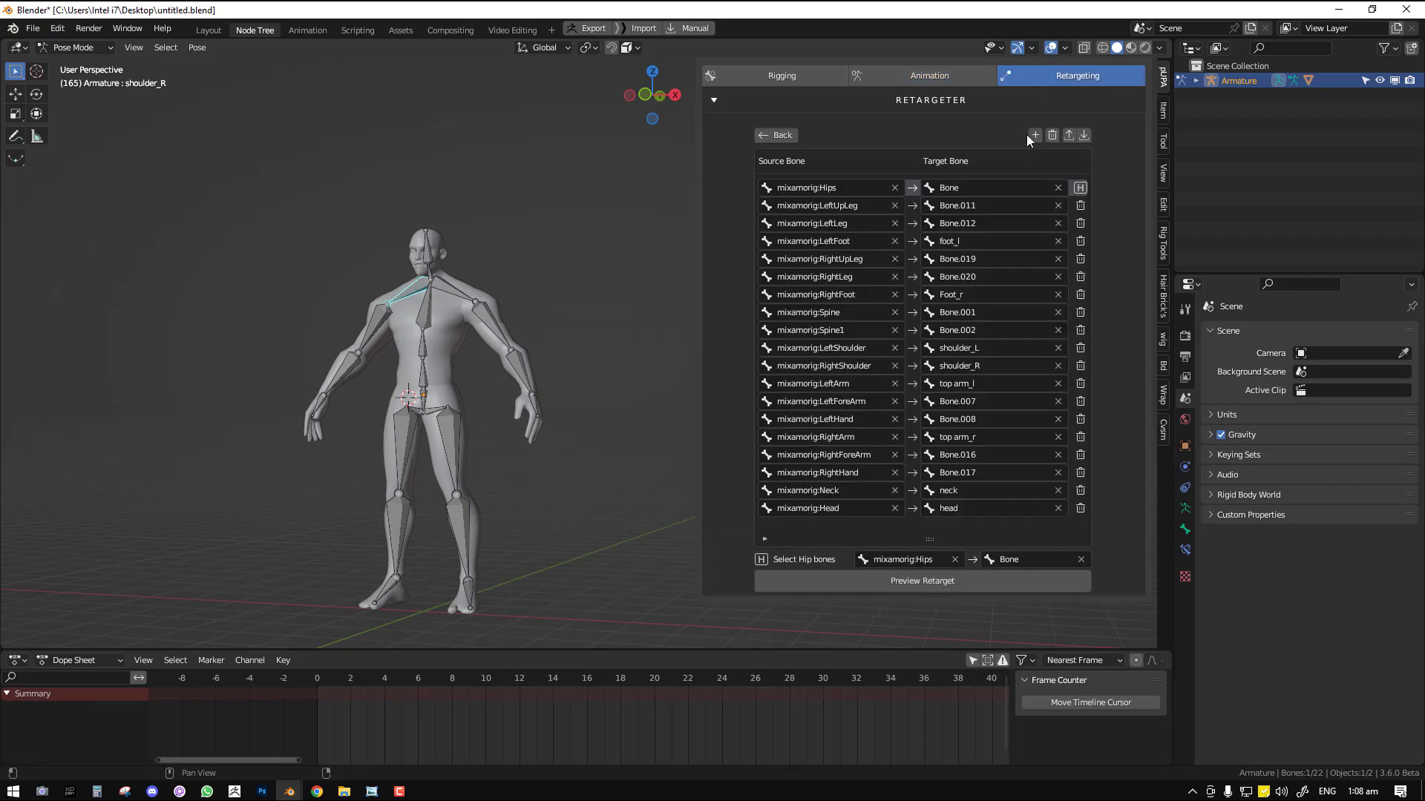
pyautogui.click(945, 73)
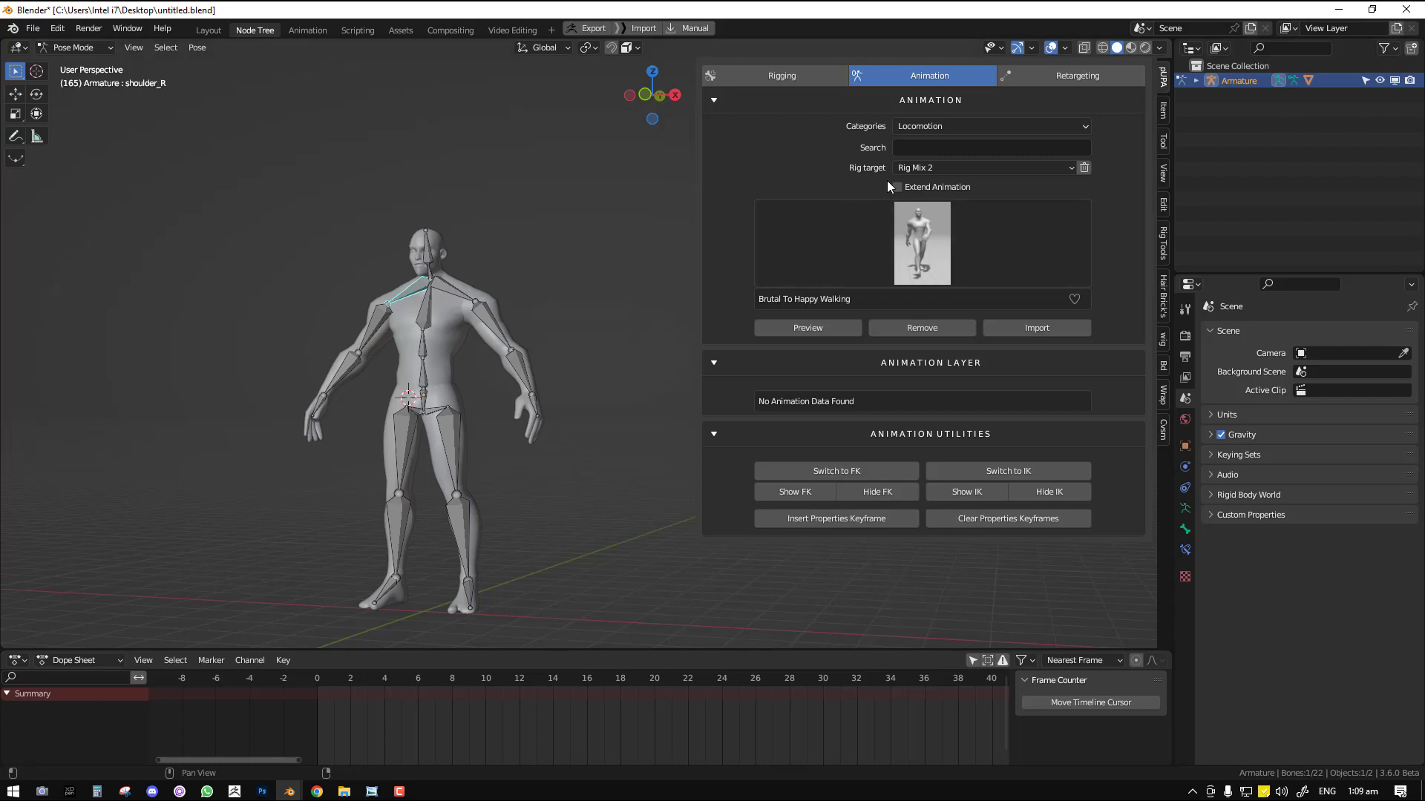
# - Open char.blend from the Assets folder without saving the current file
pyautogui.hotkey('ctrl', 'q')
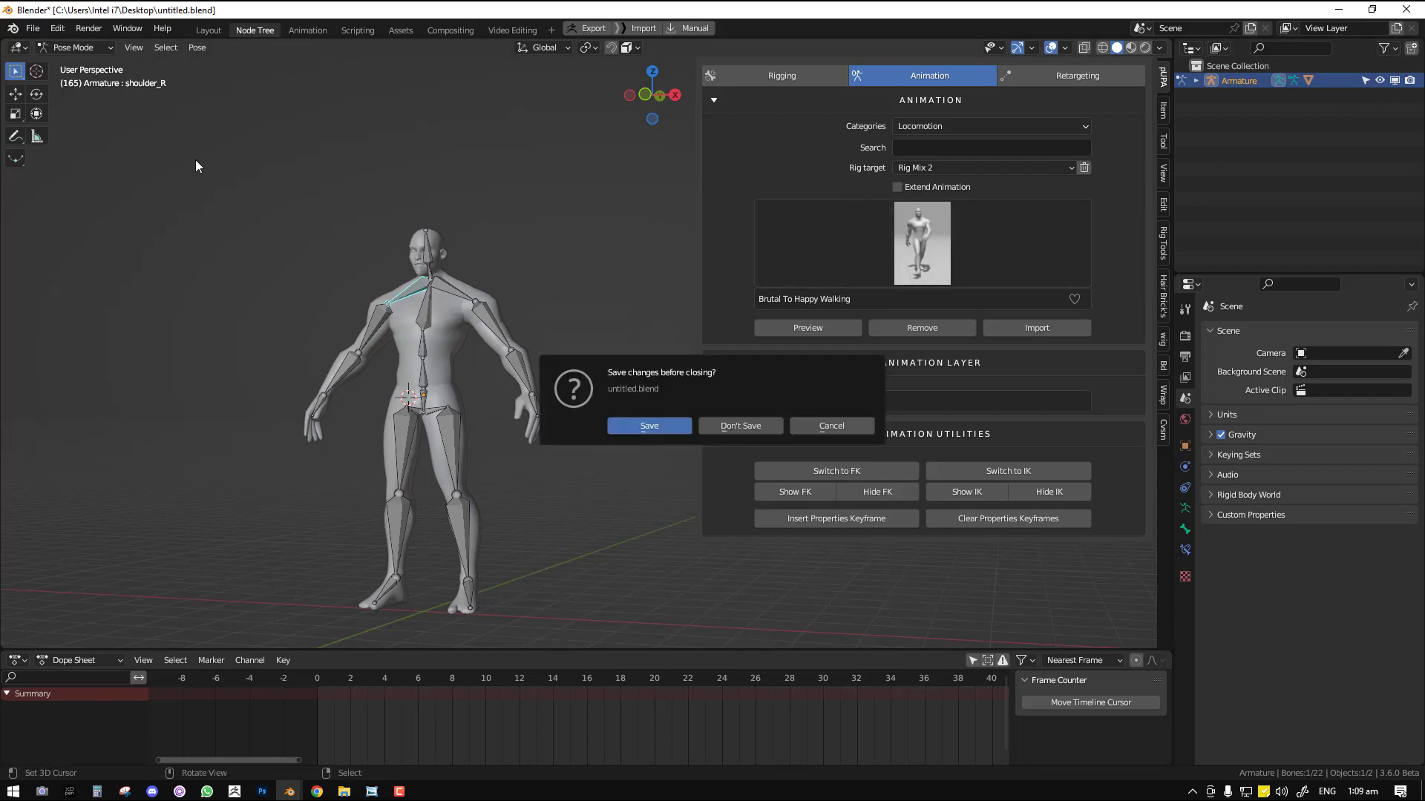
pyautogui.click(759, 427)
pyautogui.scroll(-2, 353, 528)
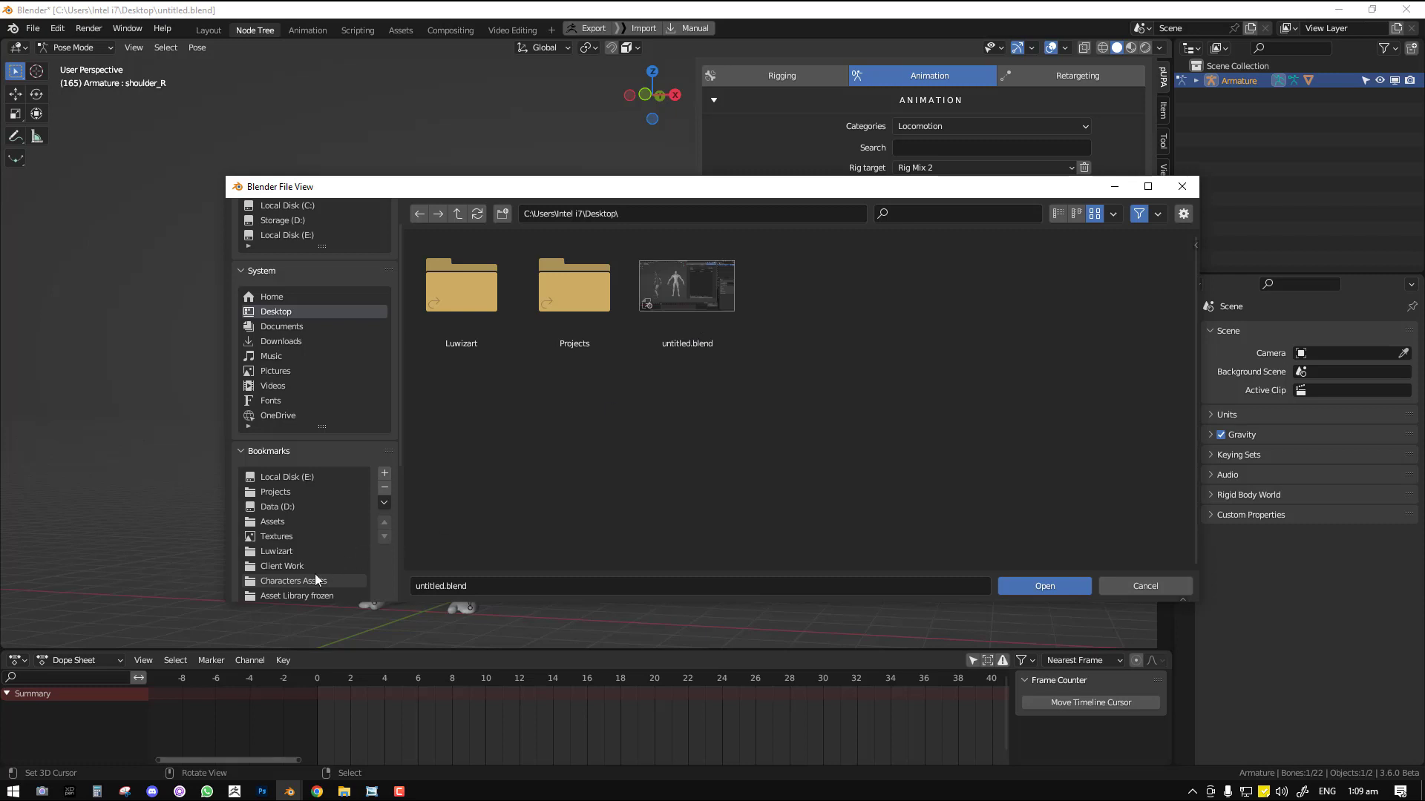
pyautogui.click(356, 581)
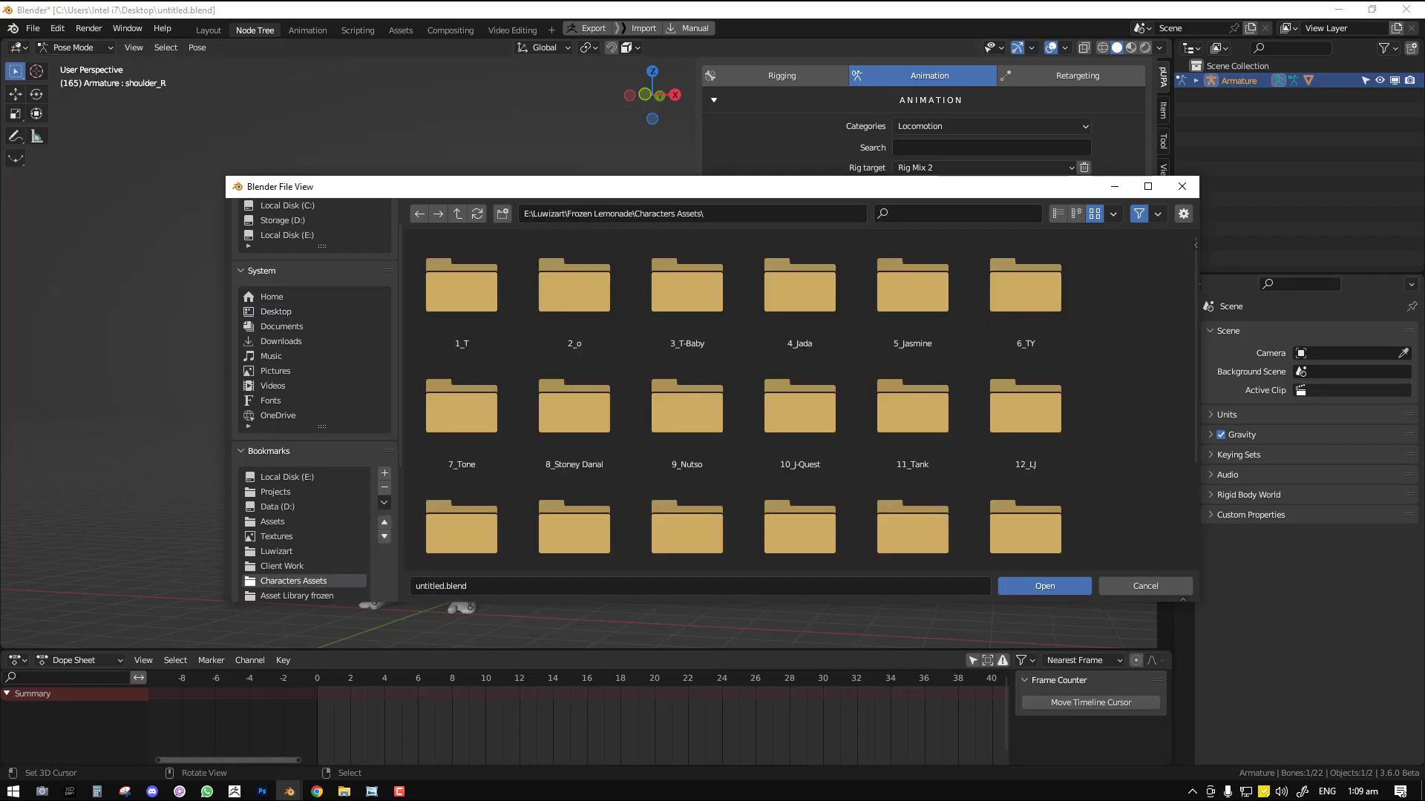
pyautogui.scroll(-1, 678, 518)
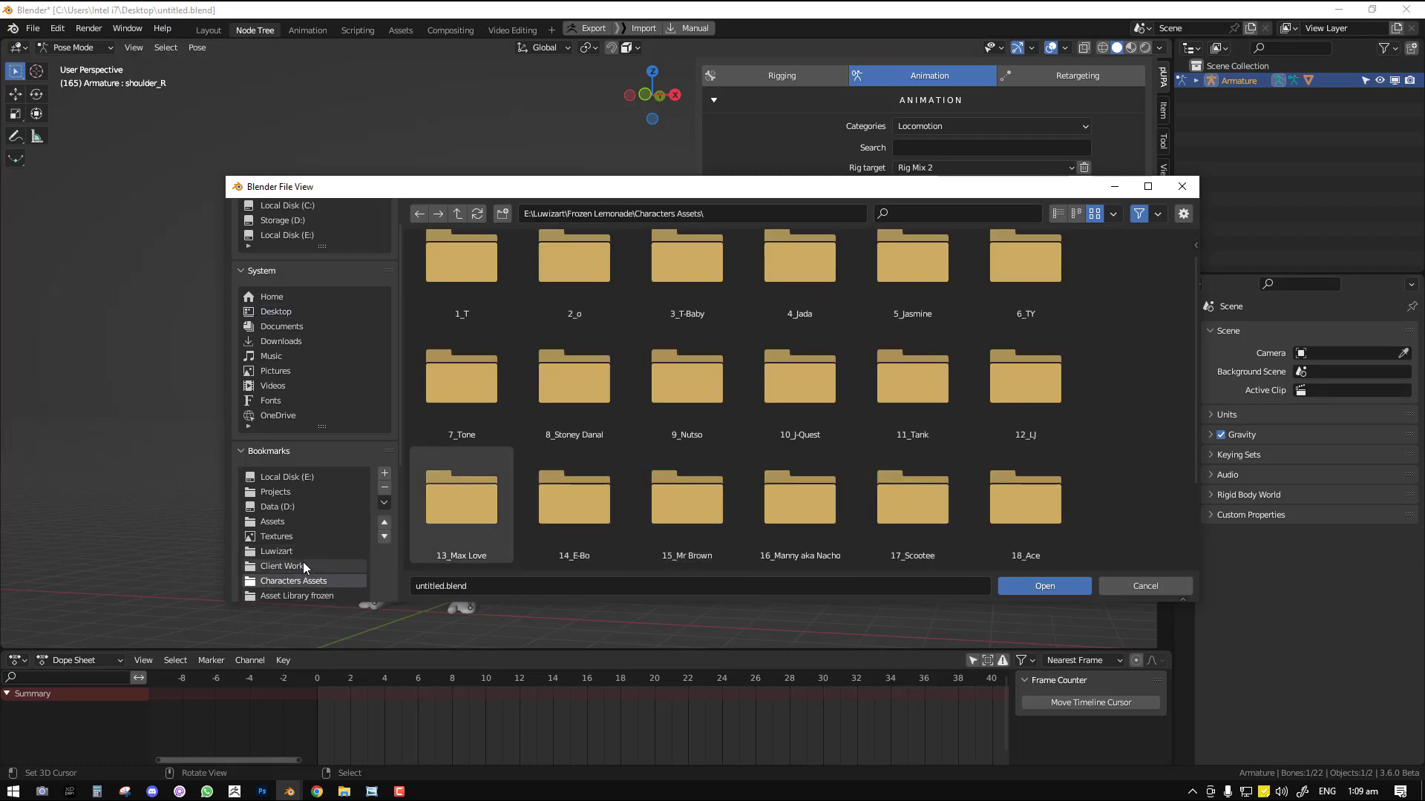
pyautogui.click(279, 521)
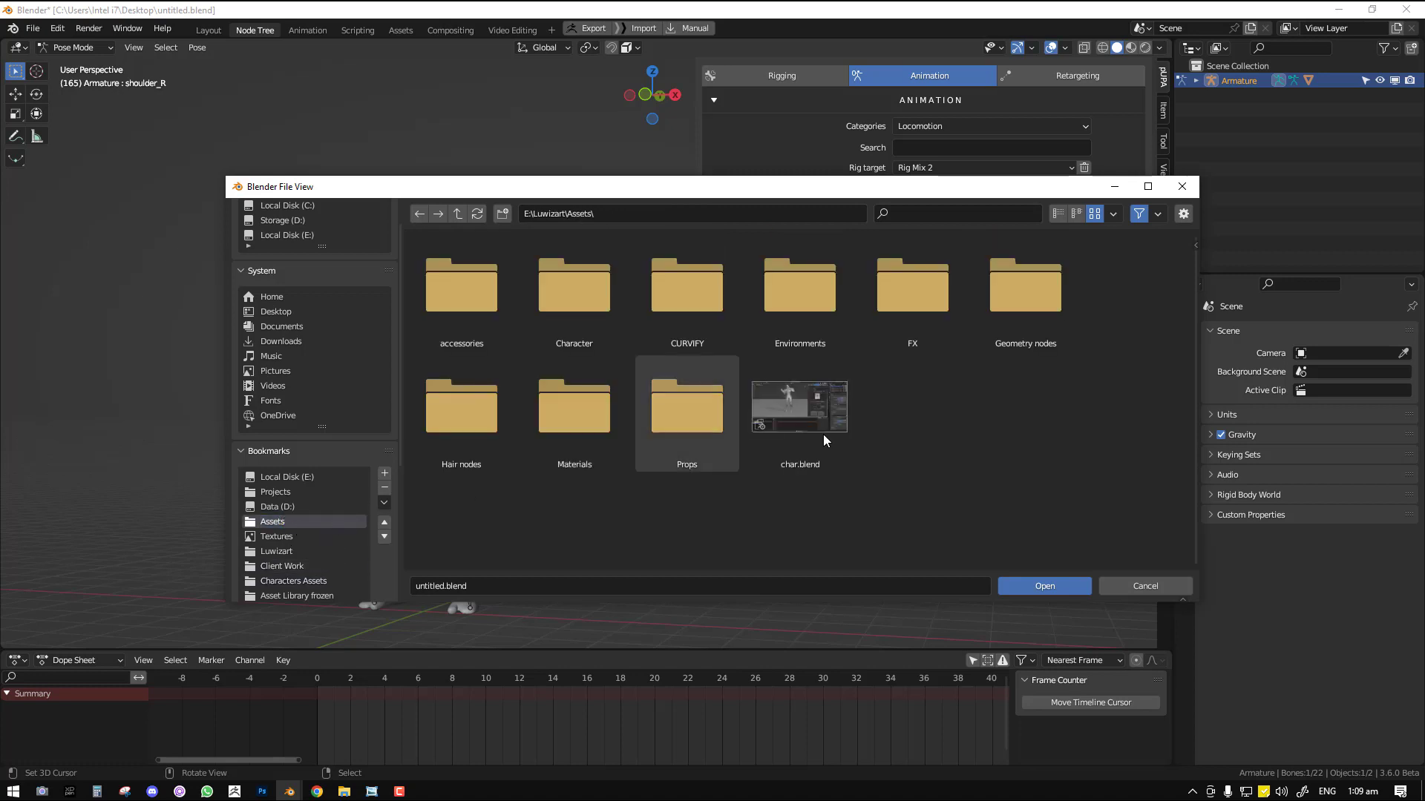
pyautogui.doubleClick(803, 425)
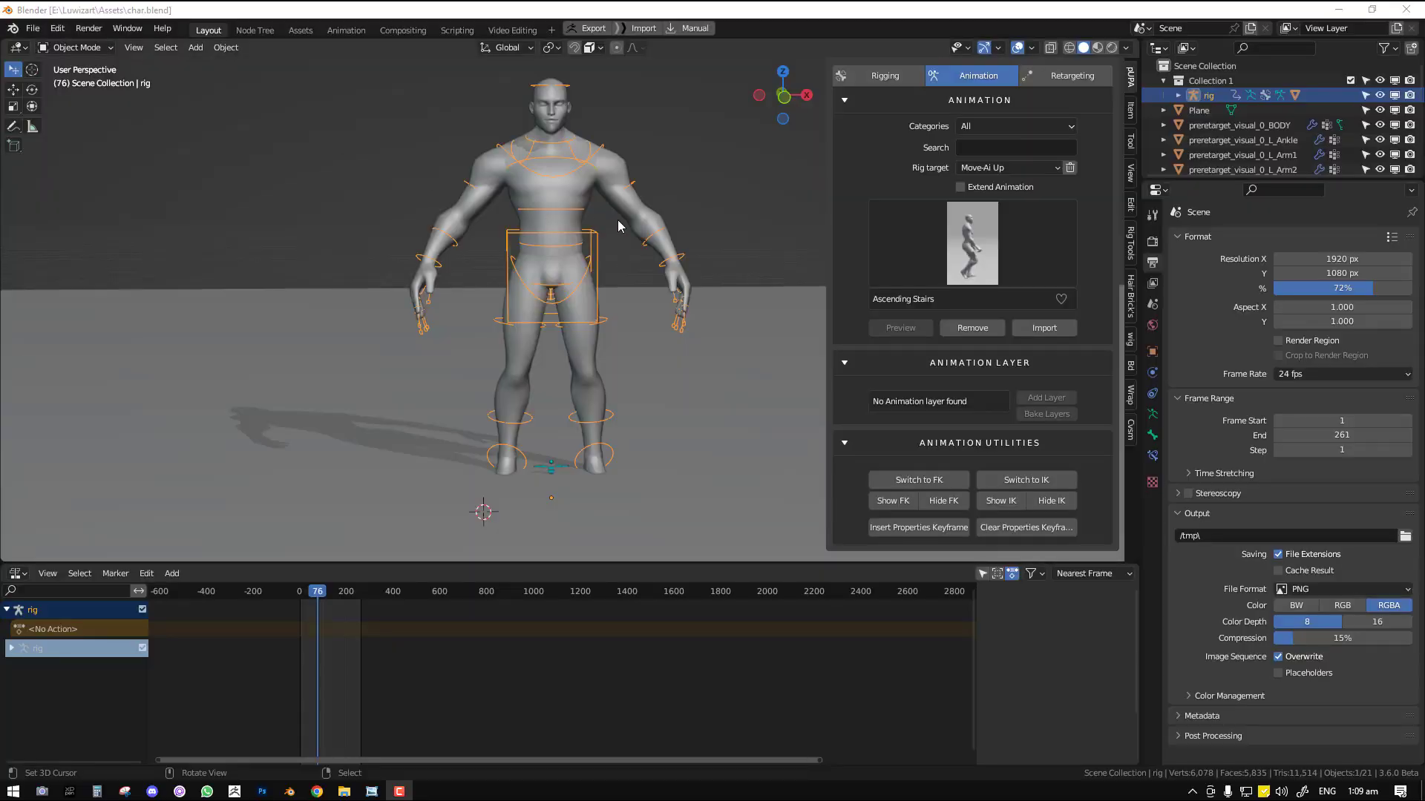
# - Delete all the preretarget_visual objects with their hierarchies, as well as the ground Plane, leaving only the character rig
pyautogui.moveTo(619, 226); pyautogui.dragTo(570, 235, button='middle')
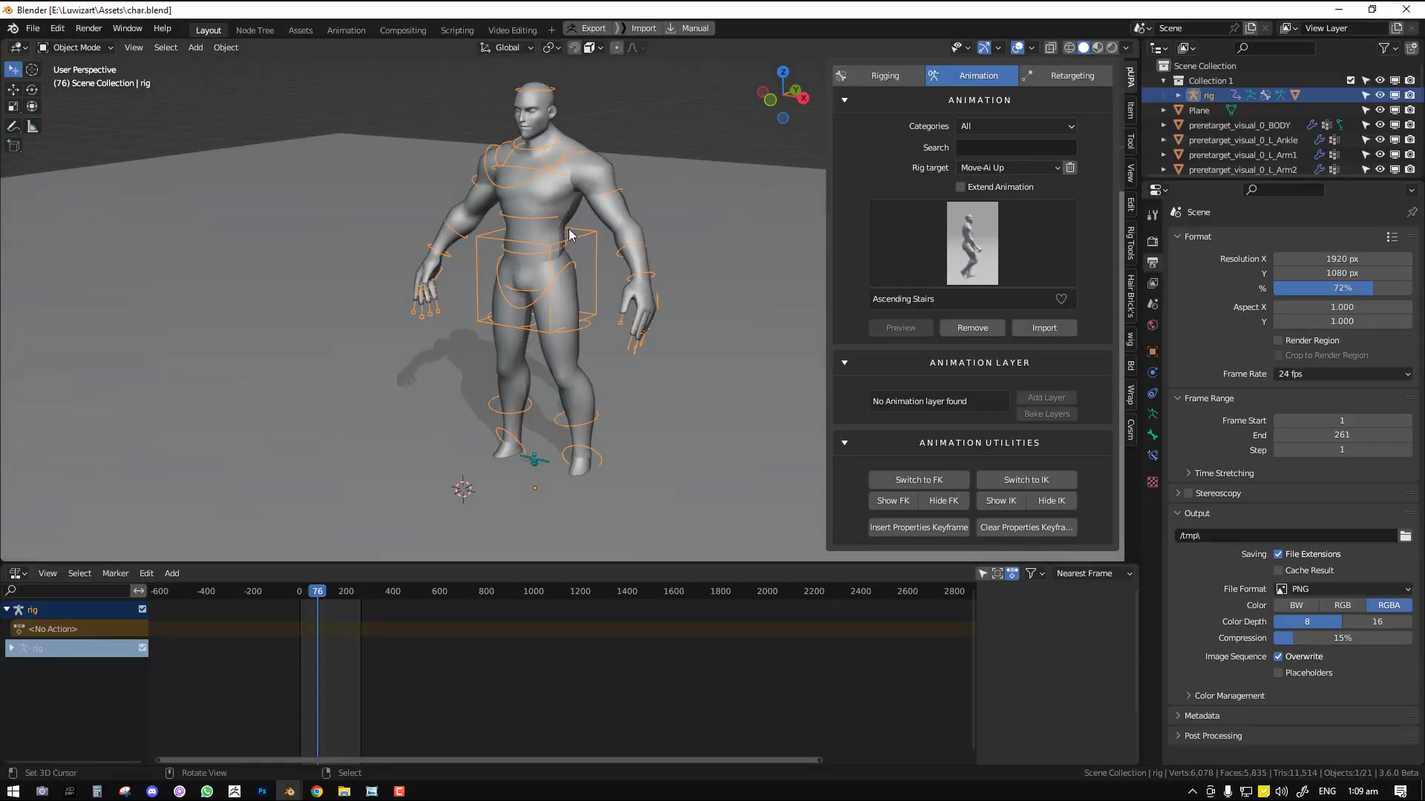
pyautogui.moveTo(646, 353); pyautogui.dragTo(647, 319, button='middle')
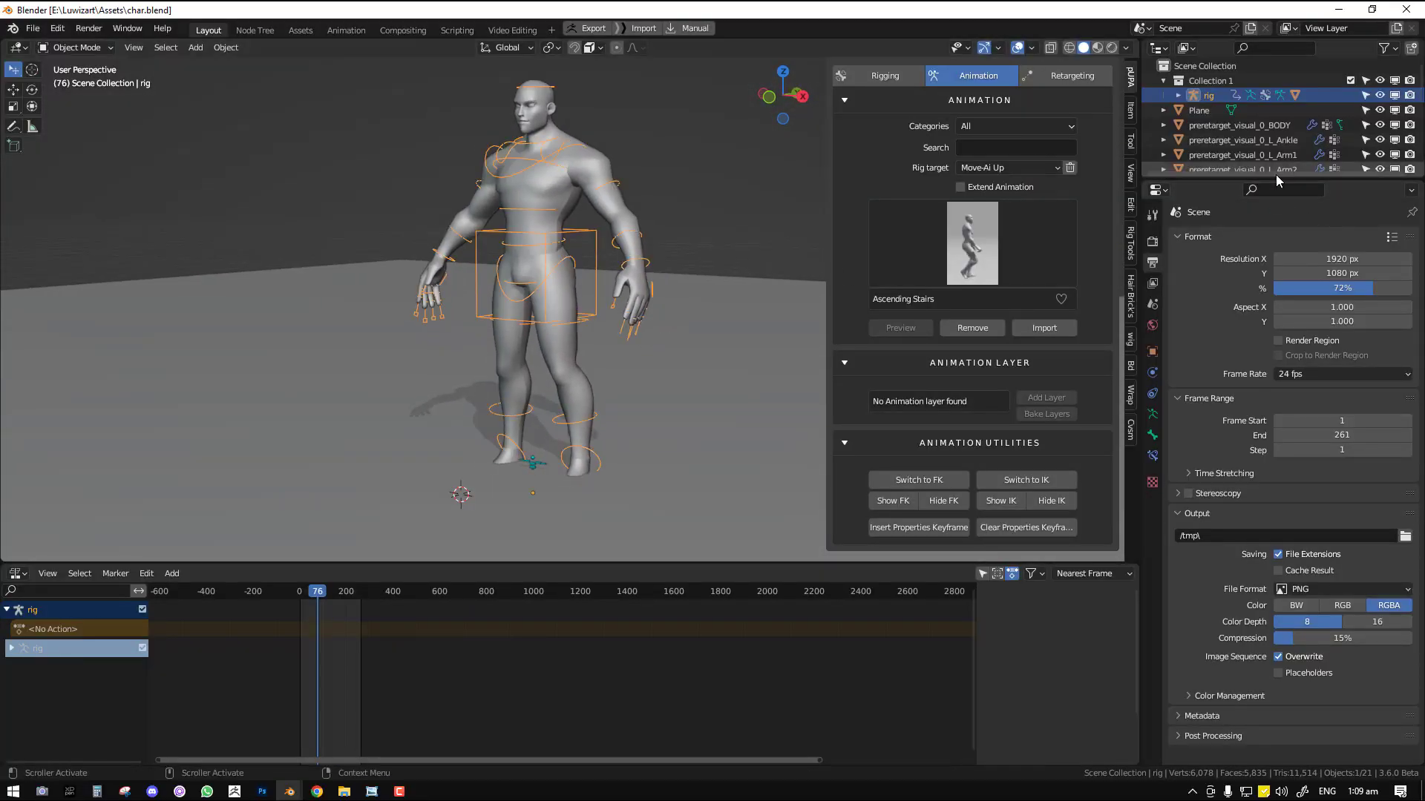
pyautogui.moveTo(1276, 181); pyautogui.dragTo(1276, 505)
pyautogui.click(1224, 125)
pyautogui.keyDown('shift'); pyautogui.click(1255, 377); pyautogui.keyUp('shift')
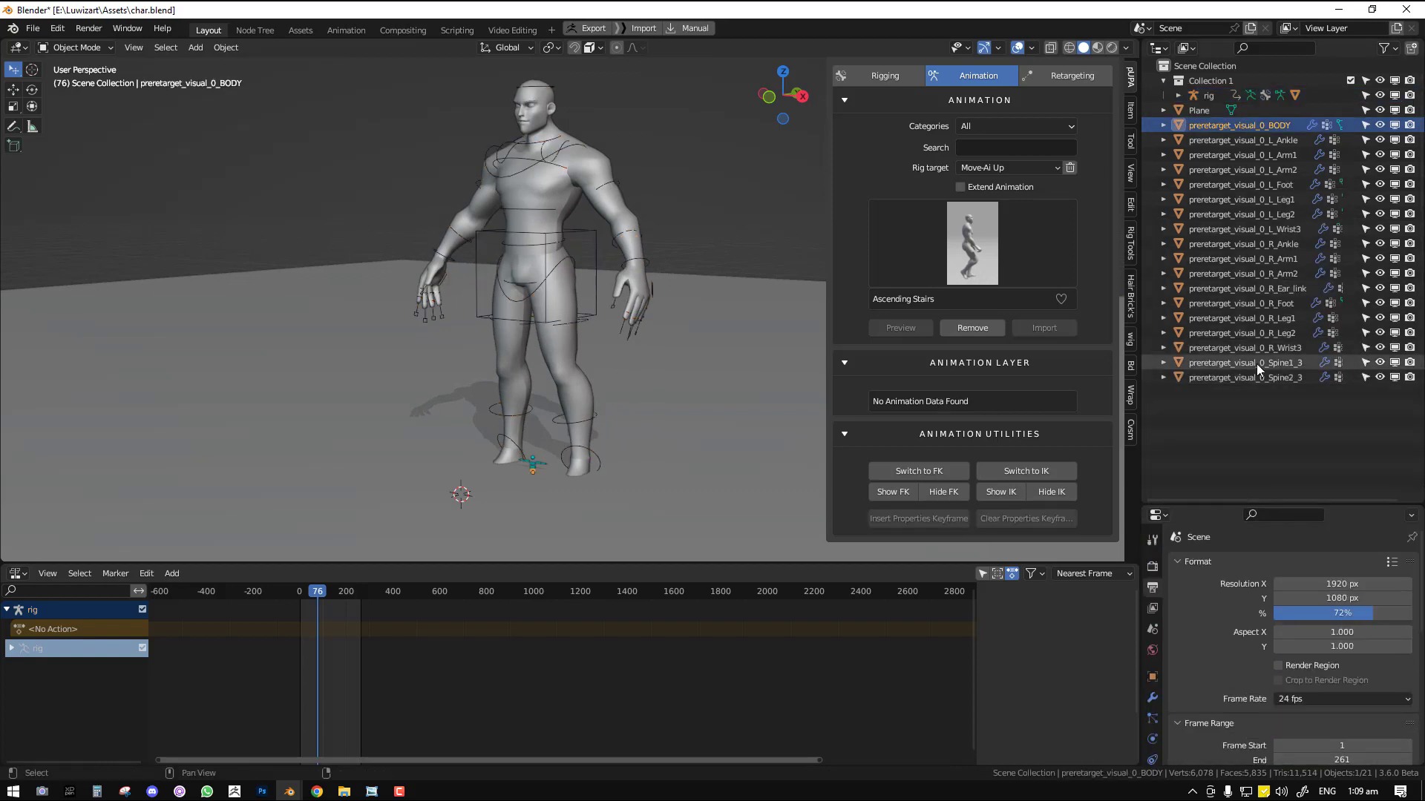
pyautogui.rightClick(1257, 259)
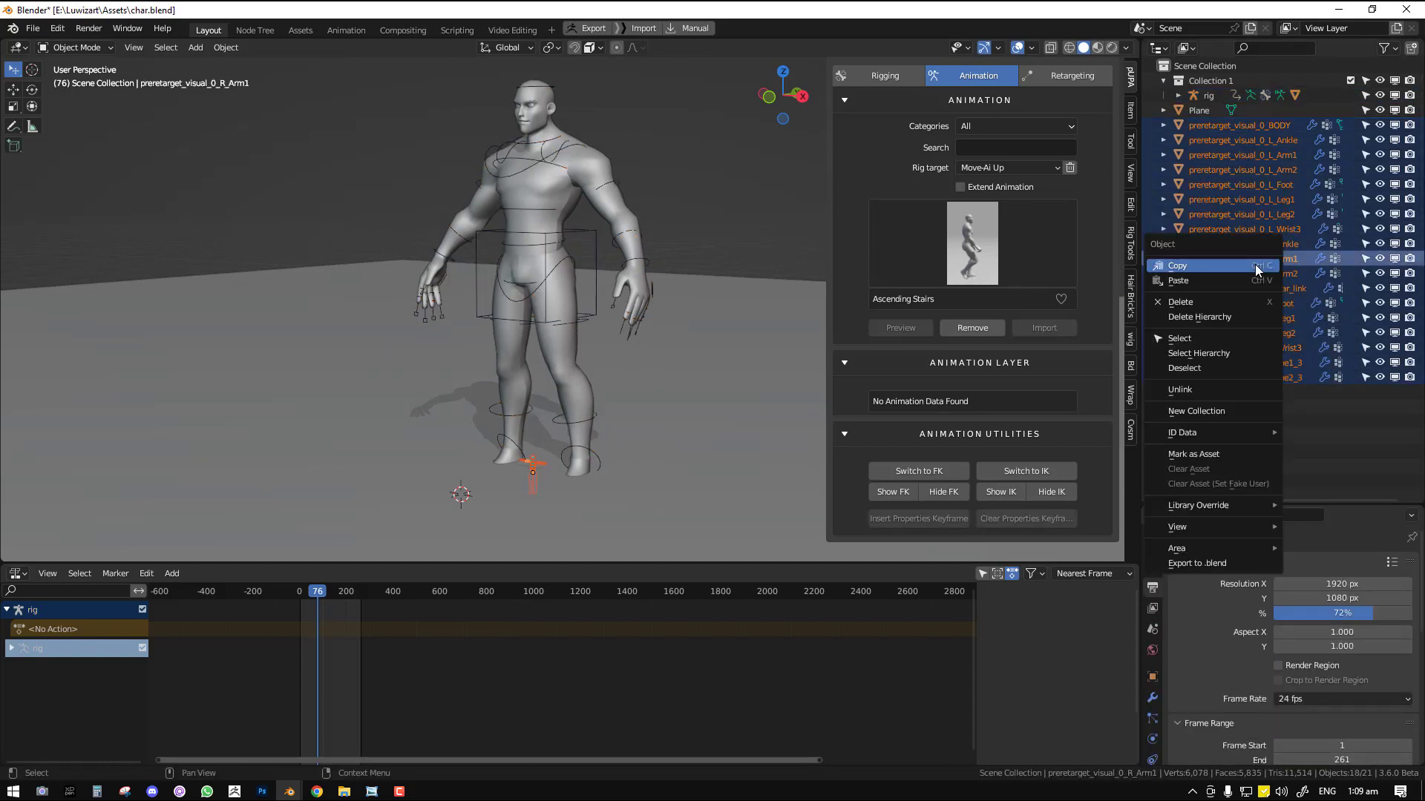
pyautogui.click(1222, 320)
pyautogui.click(1200, 113)
pyautogui.press('x')
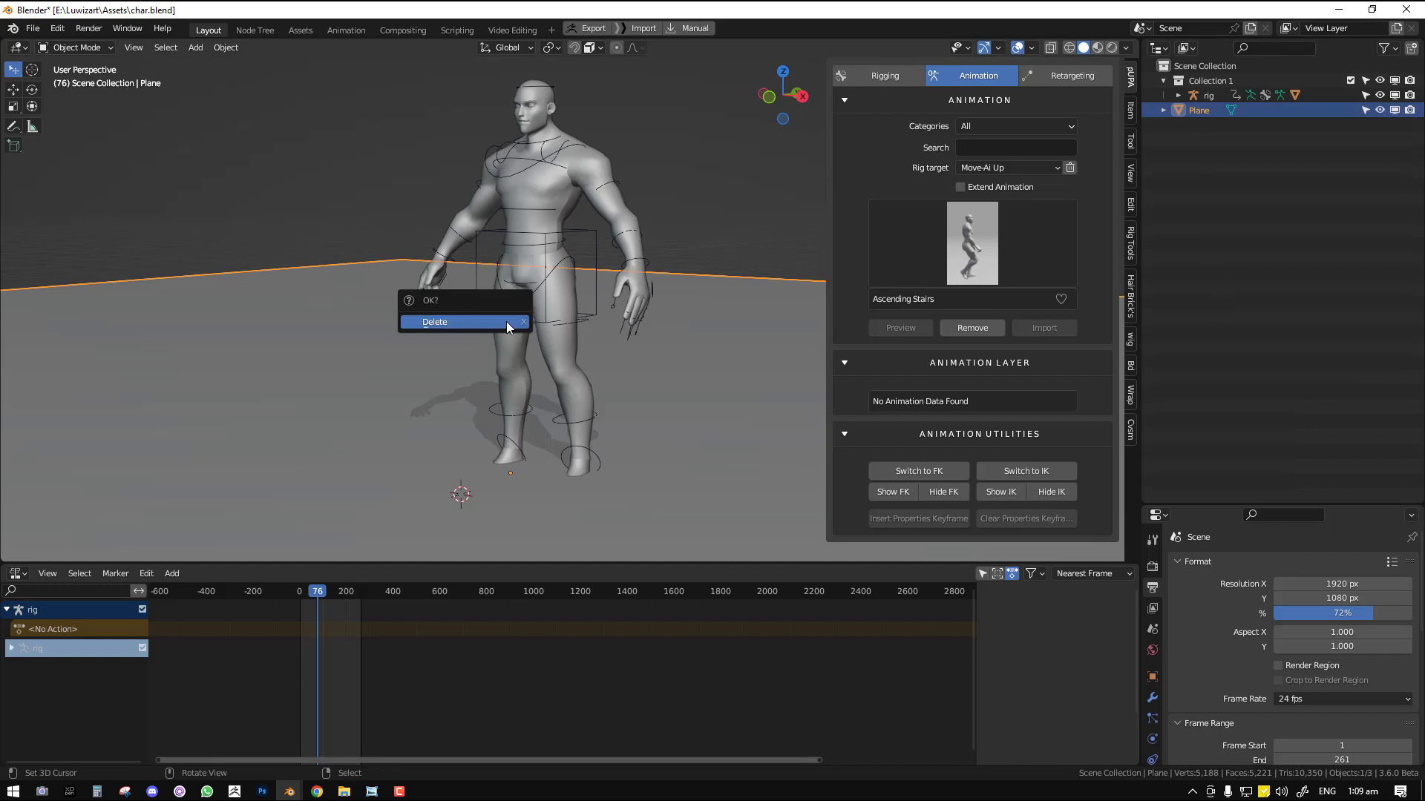
pyautogui.click(506, 319)
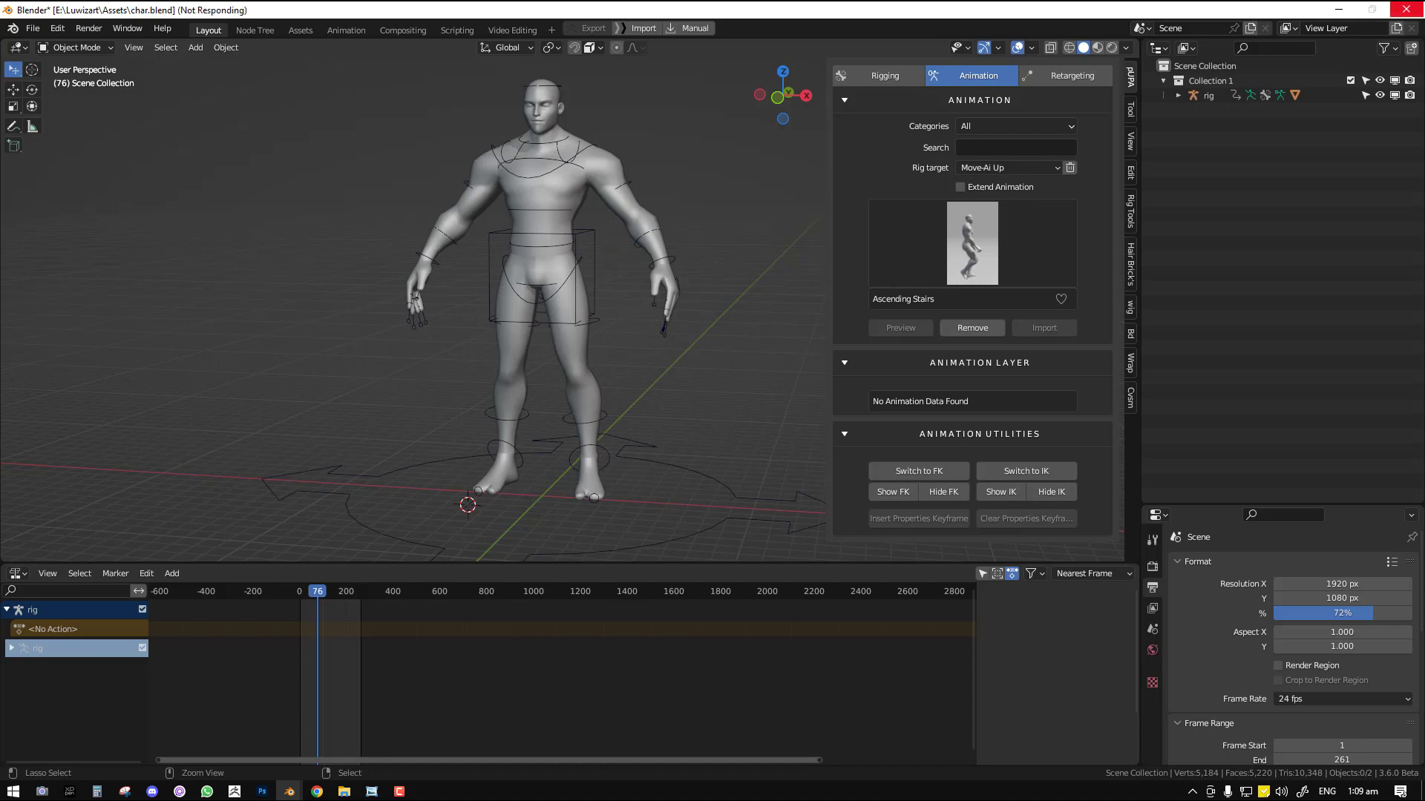
# - Set the rig target to -Rigify and select the character's rig
pyautogui.click(1015, 164)
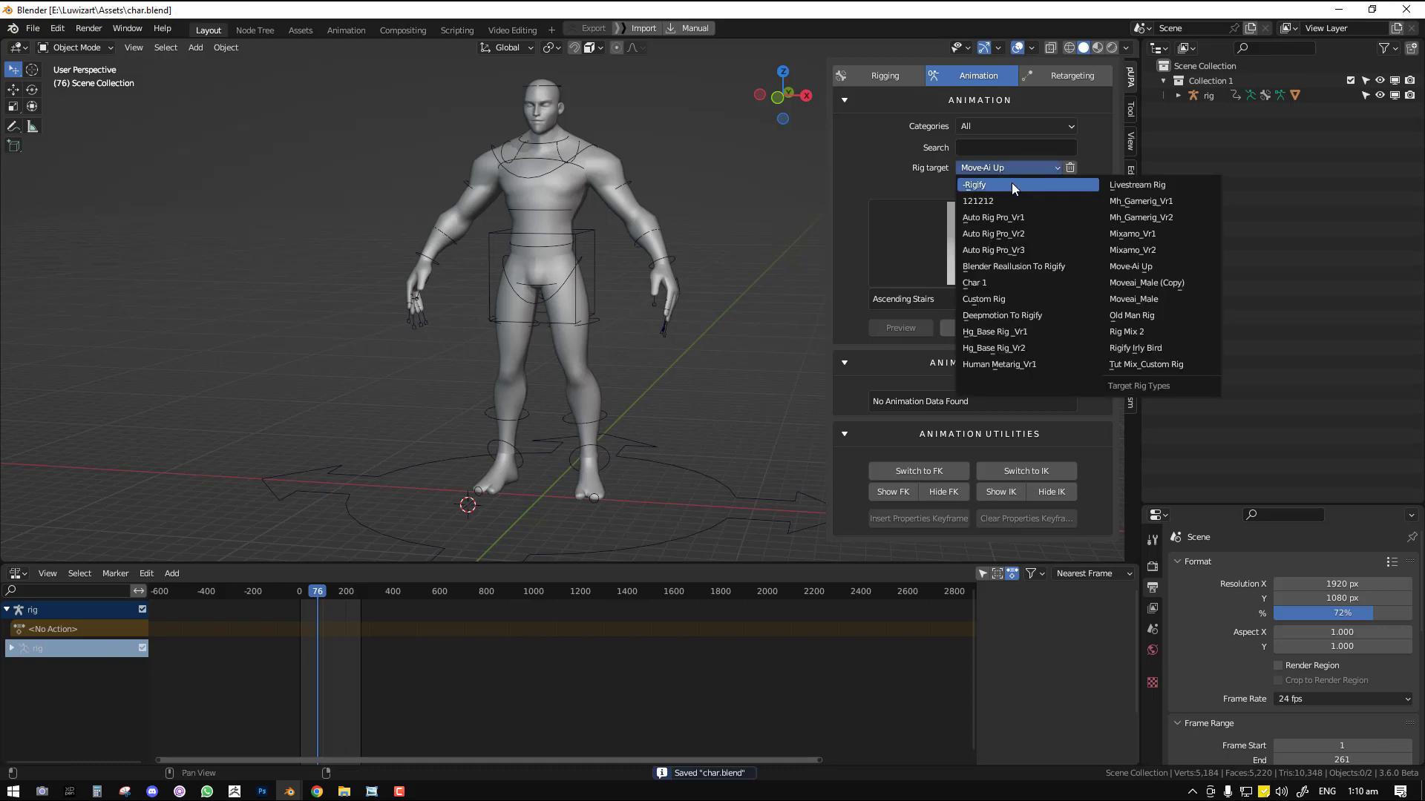
pyautogui.click(1012, 183)
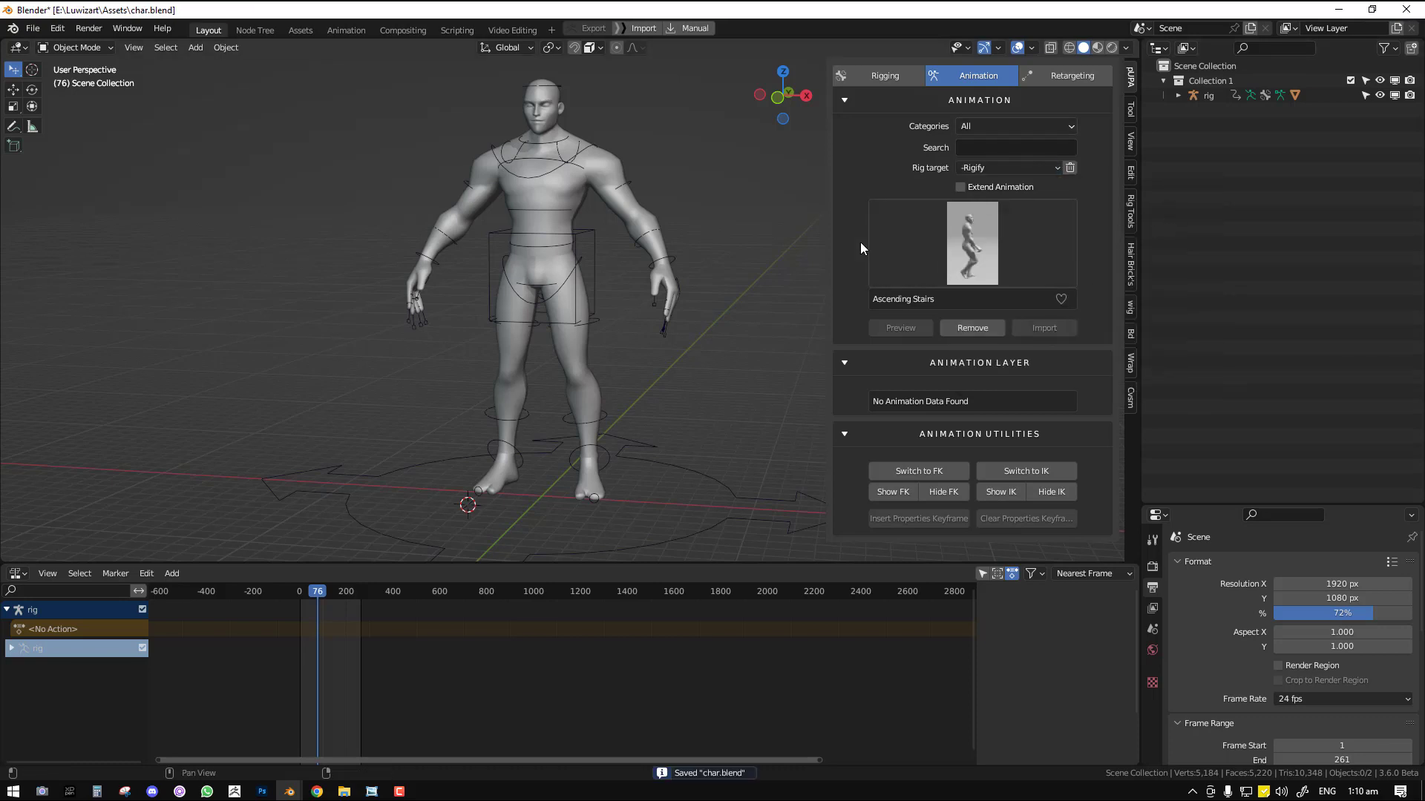
pyautogui.click(664, 266)
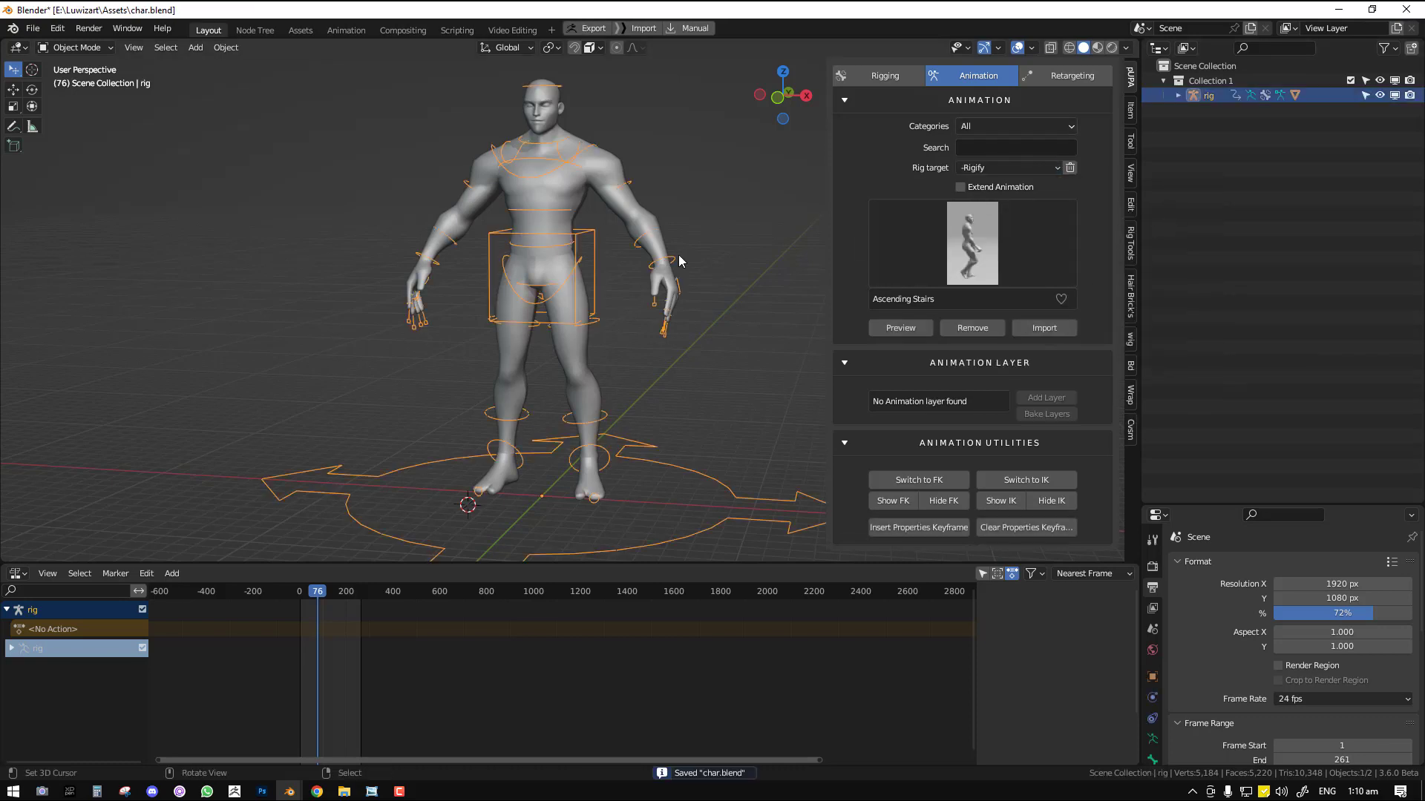
# - Import the scene17 FBX from Downloads as the Rigify character's animation and enable Disable Hip Rotation
pyautogui.click(1046, 327)
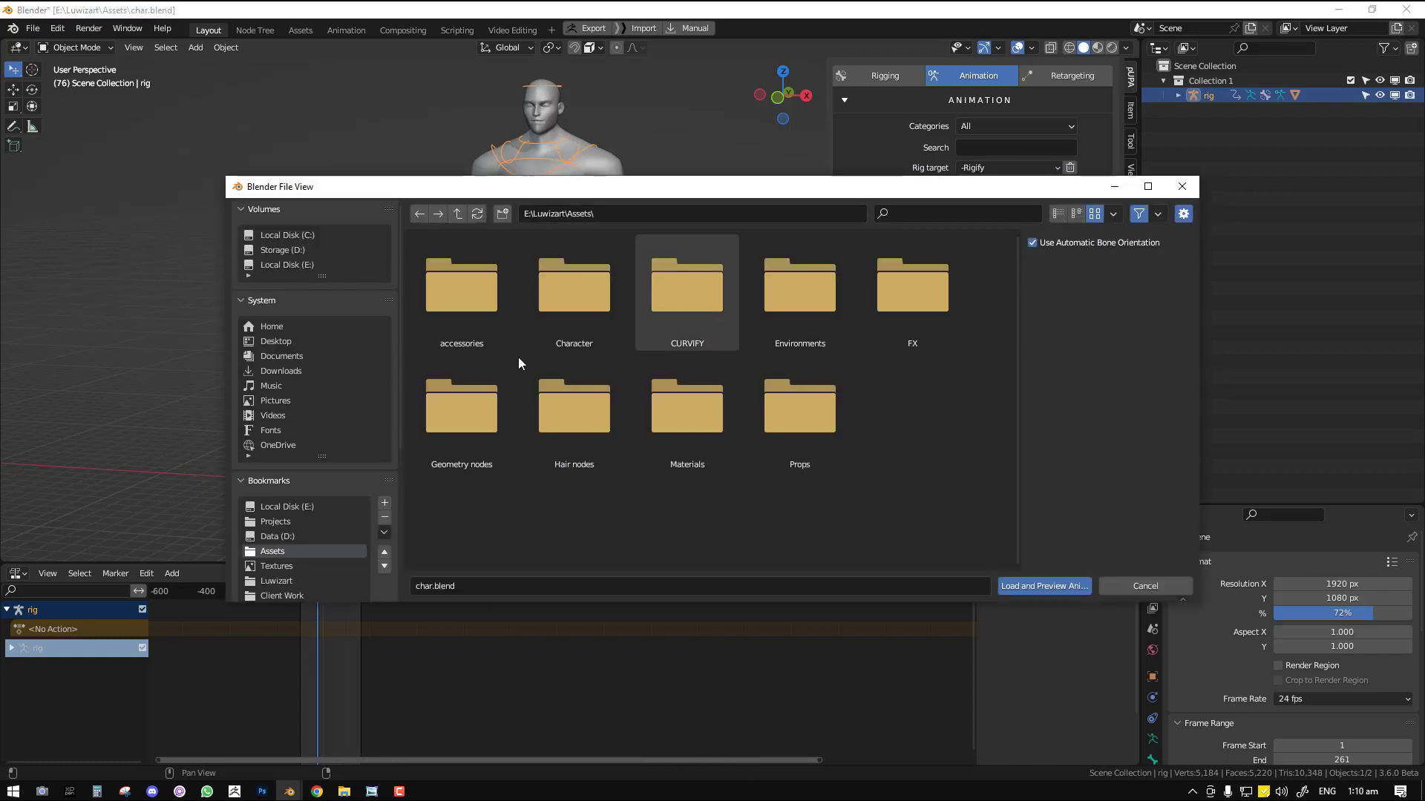
pyautogui.click(297, 341)
pyautogui.click(296, 371)
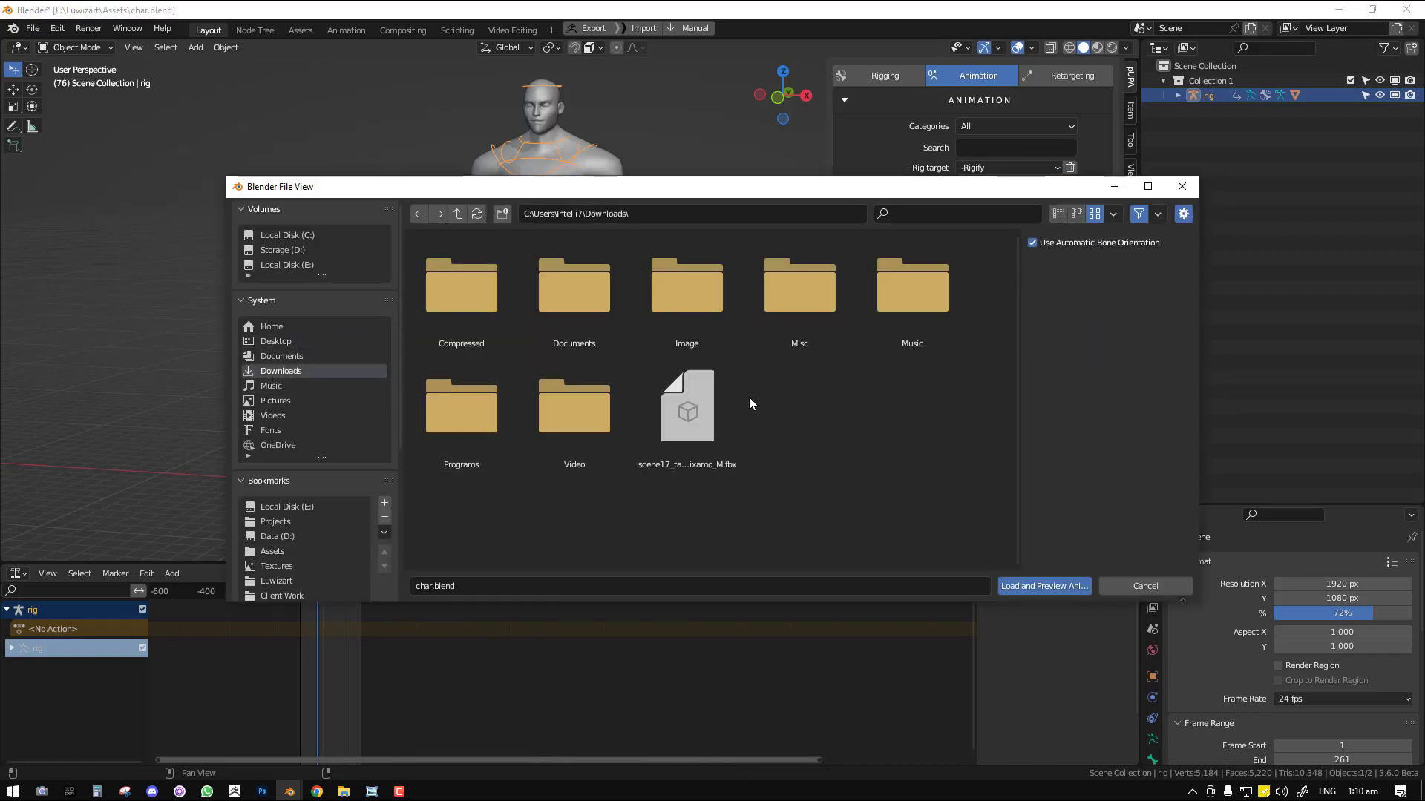
pyautogui.click(696, 408)
pyautogui.doubleClick(696, 408)
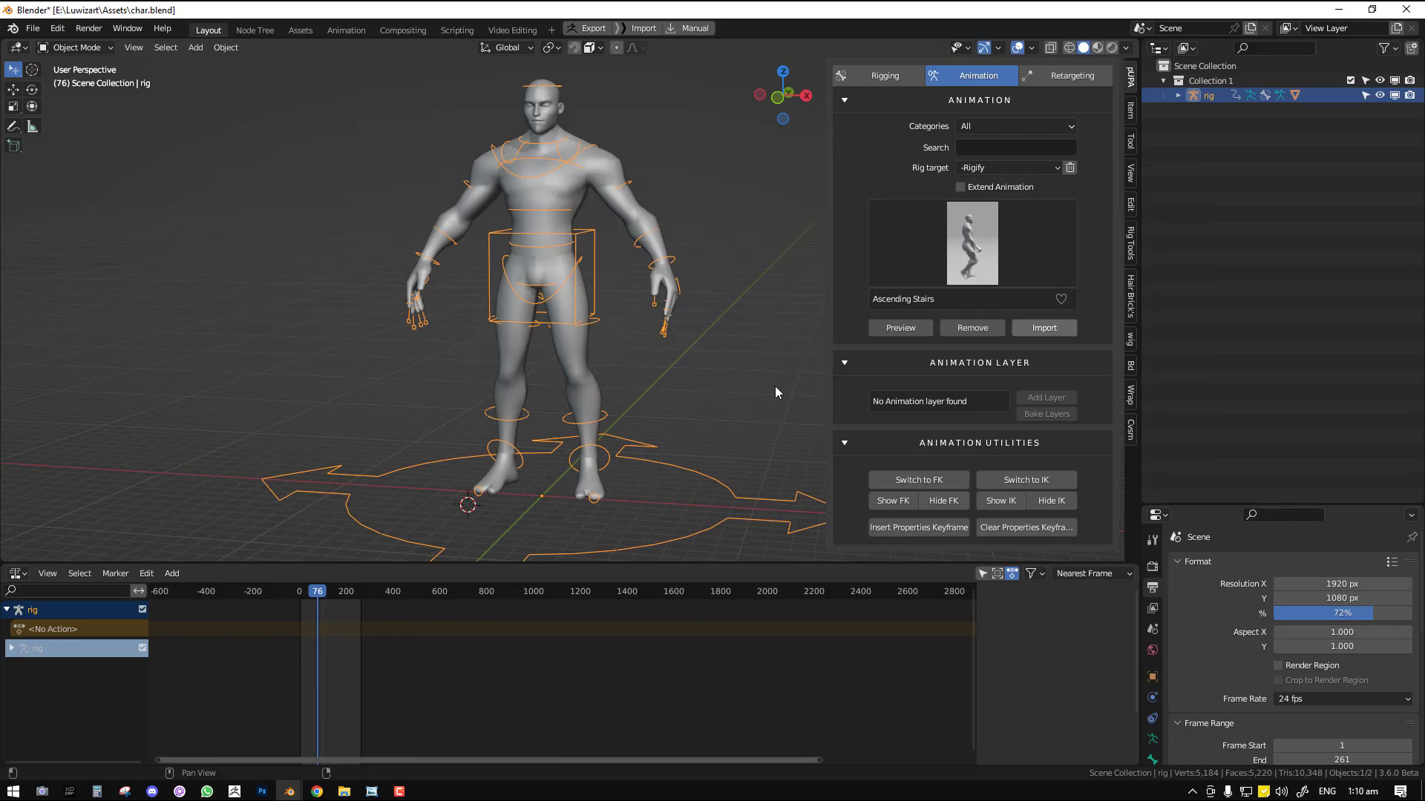
pyautogui.click(900, 328)
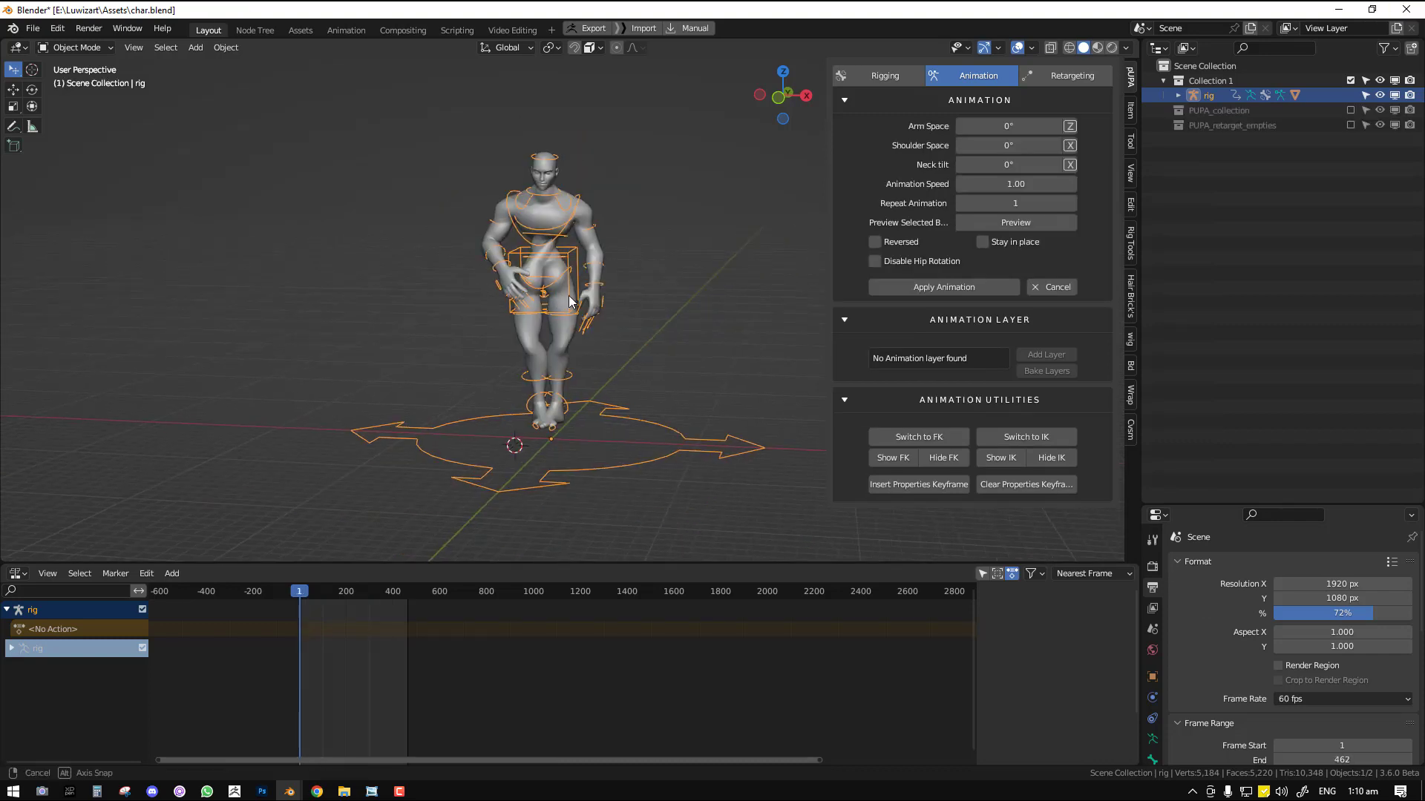
pyautogui.click(899, 262)
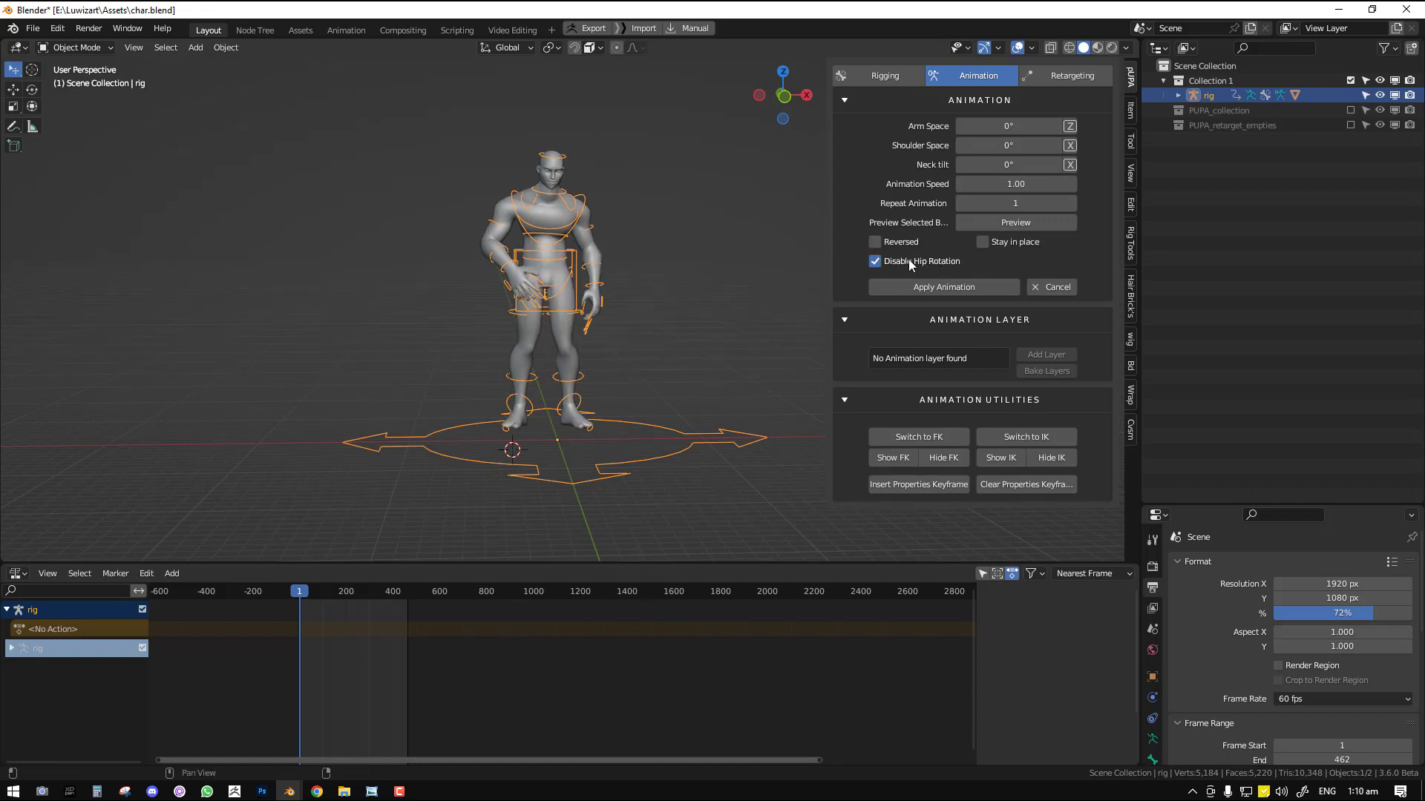
# - Play the retargeted scene17 animation on the Rigify character with the viewport overlays hidden, and examine its posture from the side
pyautogui.press('space')
pyautogui.moveTo(666, 327); pyautogui.dragTo(626, 277, button='middle')
pyautogui.hotkey('shift', 'alt', 'z')
pyautogui.scroll(-4, 705, 338)
pyautogui.scroll(3, 631, 273)
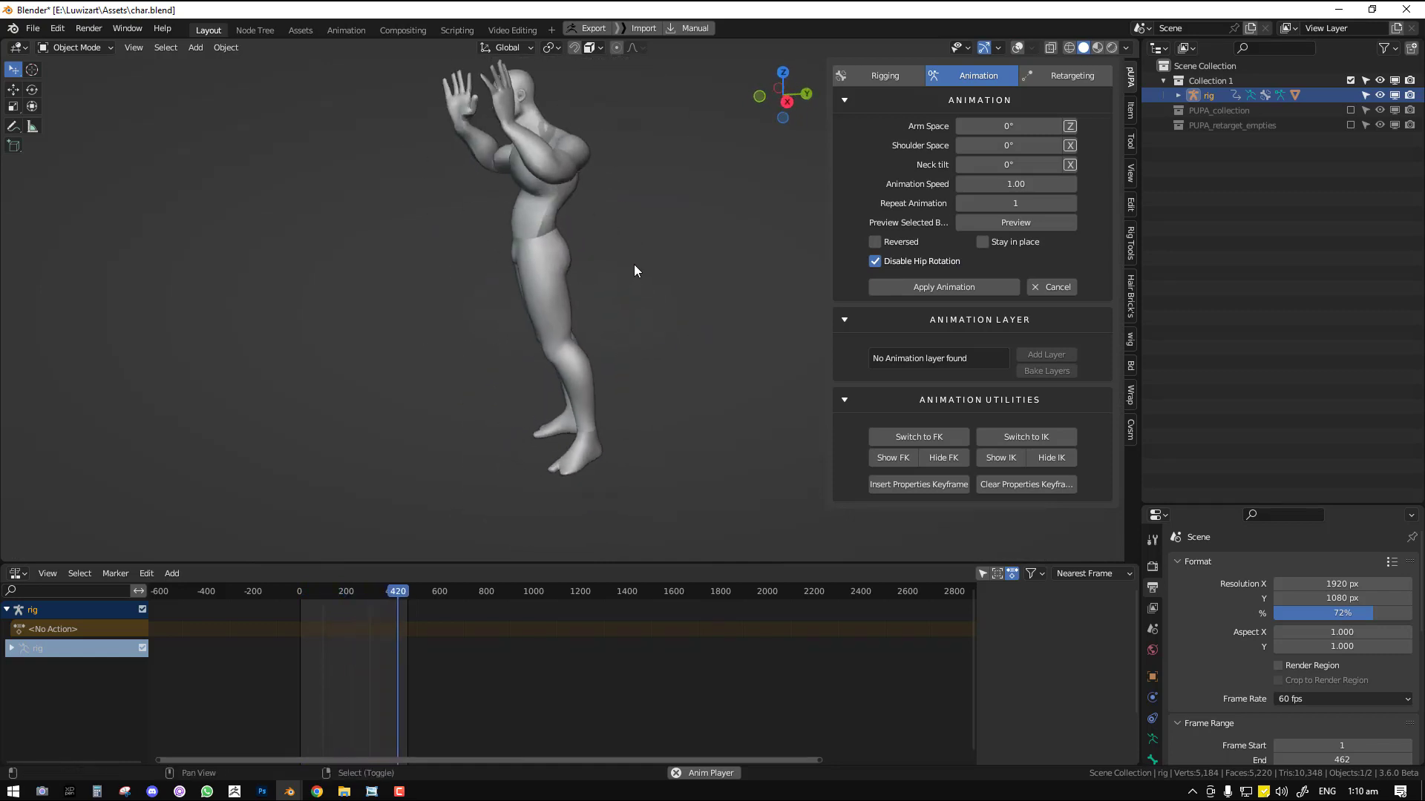
pyautogui.hotkey('shift', 'alt', 'z')
pyautogui.moveTo(596, 207); pyautogui.dragTo(532, 206, button='middle')
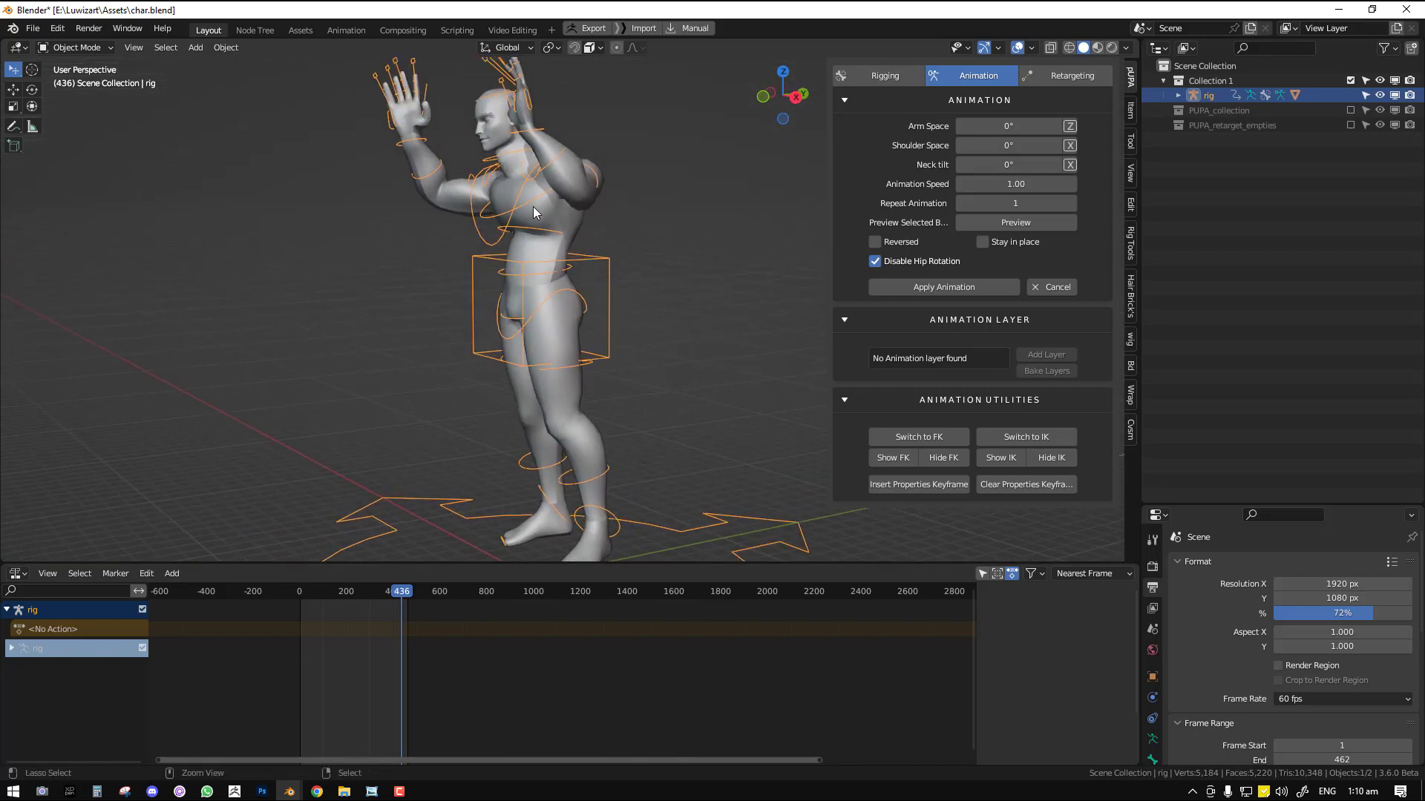
# - Set the spine_fk.003 bone's X rotation to -11.2° in Pose Mode and play the adjusted animation from the side and front
pyautogui.hotkey('ctrl', 'Tab')
pyautogui.moveTo(1037, 238); pyautogui.dragTo(1008, 238)
pyautogui.moveTo(504, 371); pyautogui.dragTo(592, 371, button='middle')
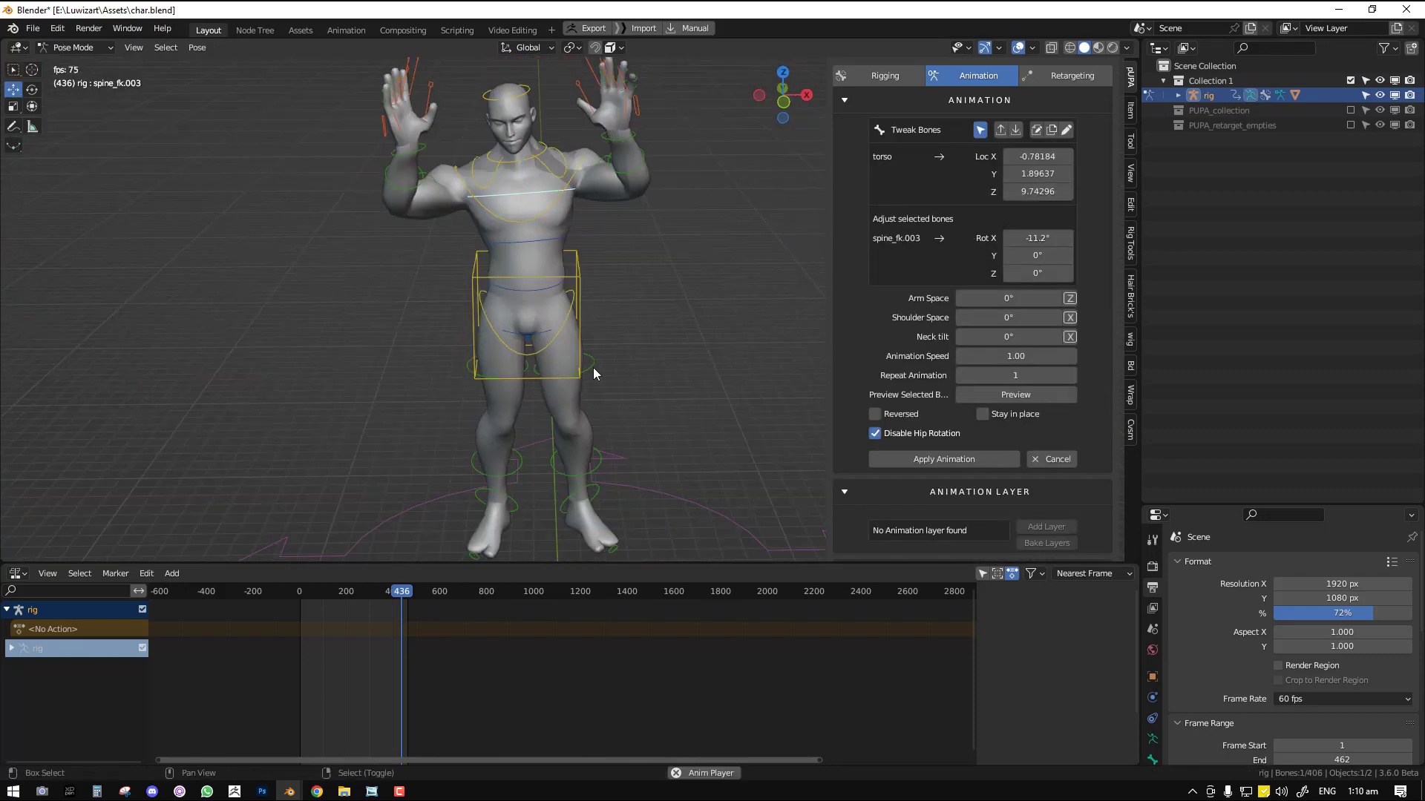
pyautogui.press('space')
pyautogui.moveTo(650, 297); pyautogui.dragTo(514, 302, button='middle')
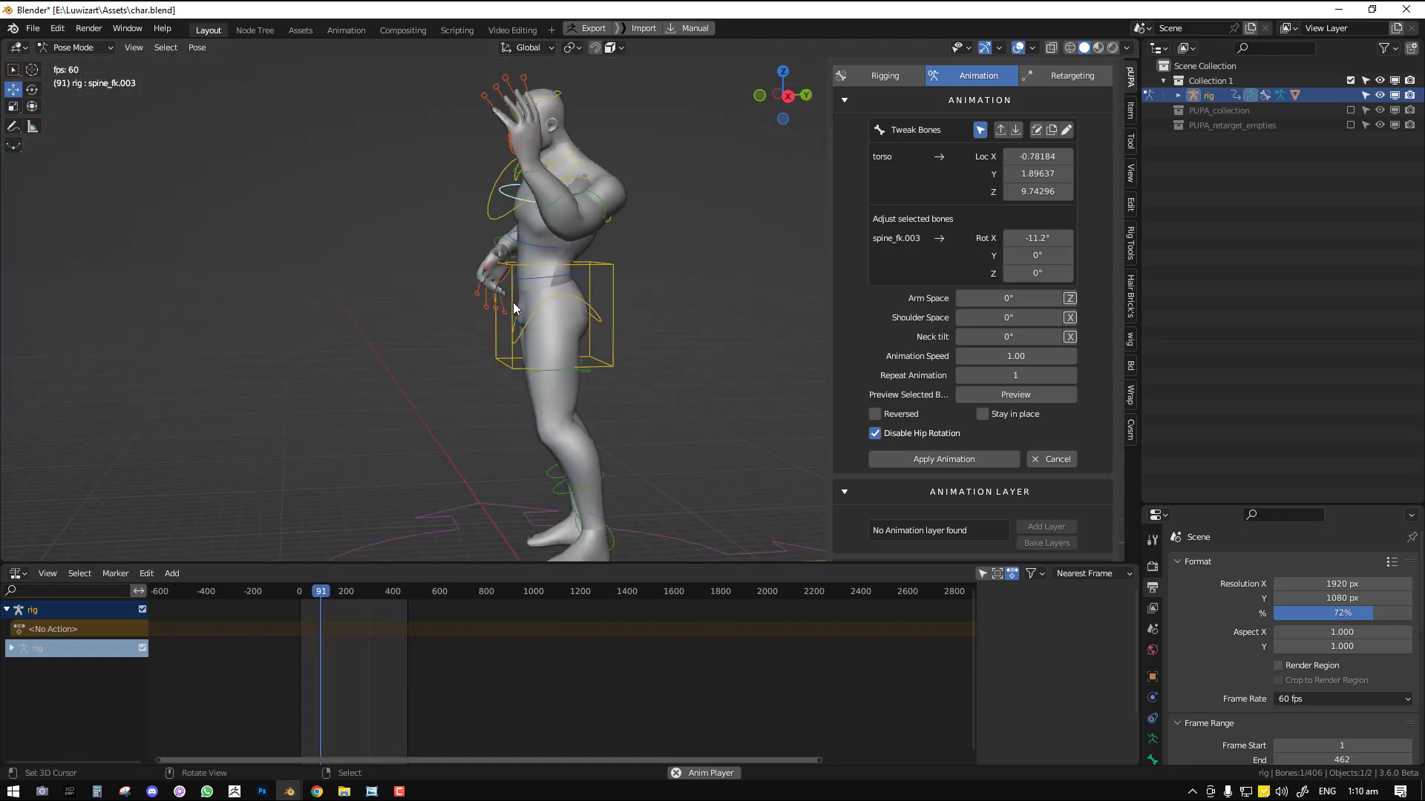
pyautogui.press('KP_1')
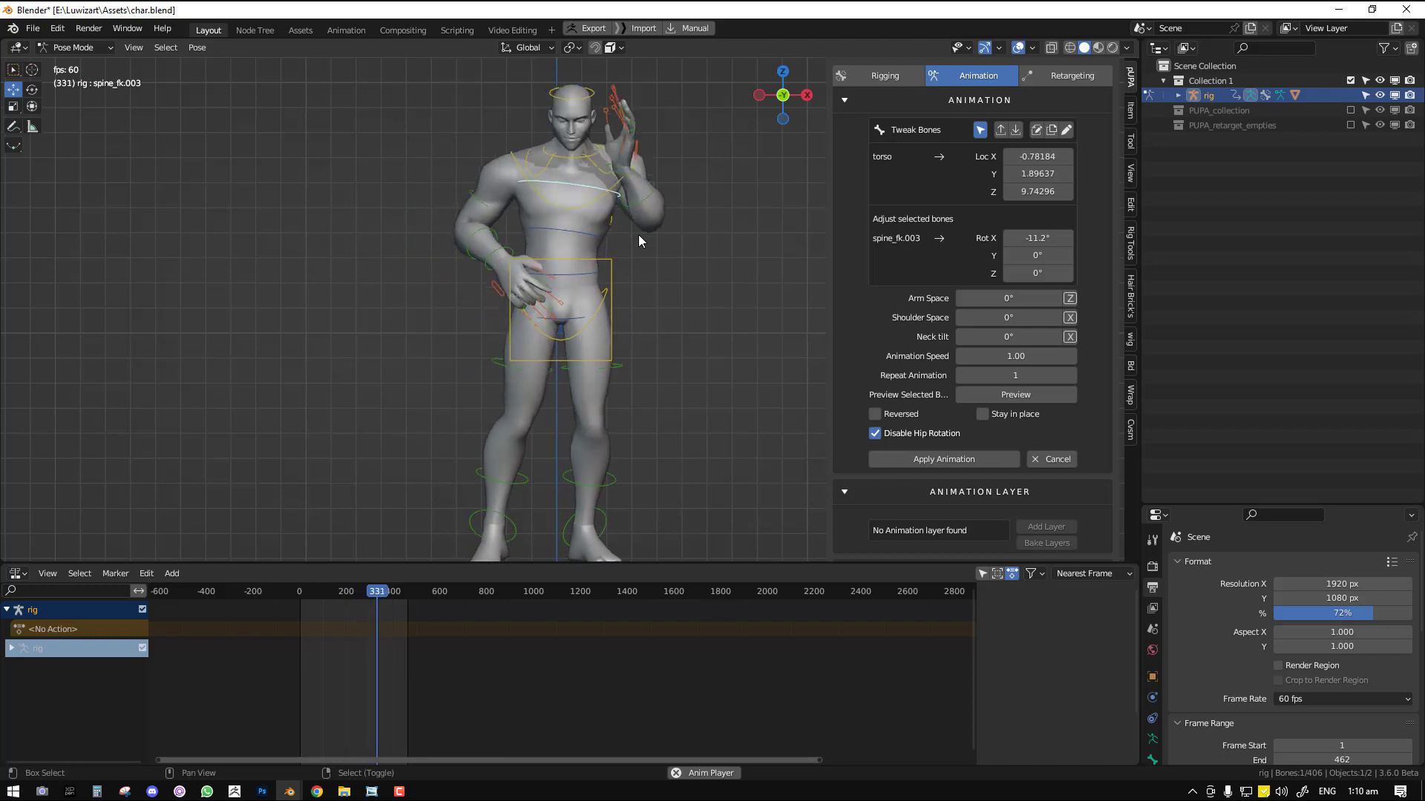
# - Cancel the scene17 animation and preview the Catwalk Walk Forward Crossed library animation on the Rigify character
pyautogui.press('space')
pyautogui.click(1052, 460)
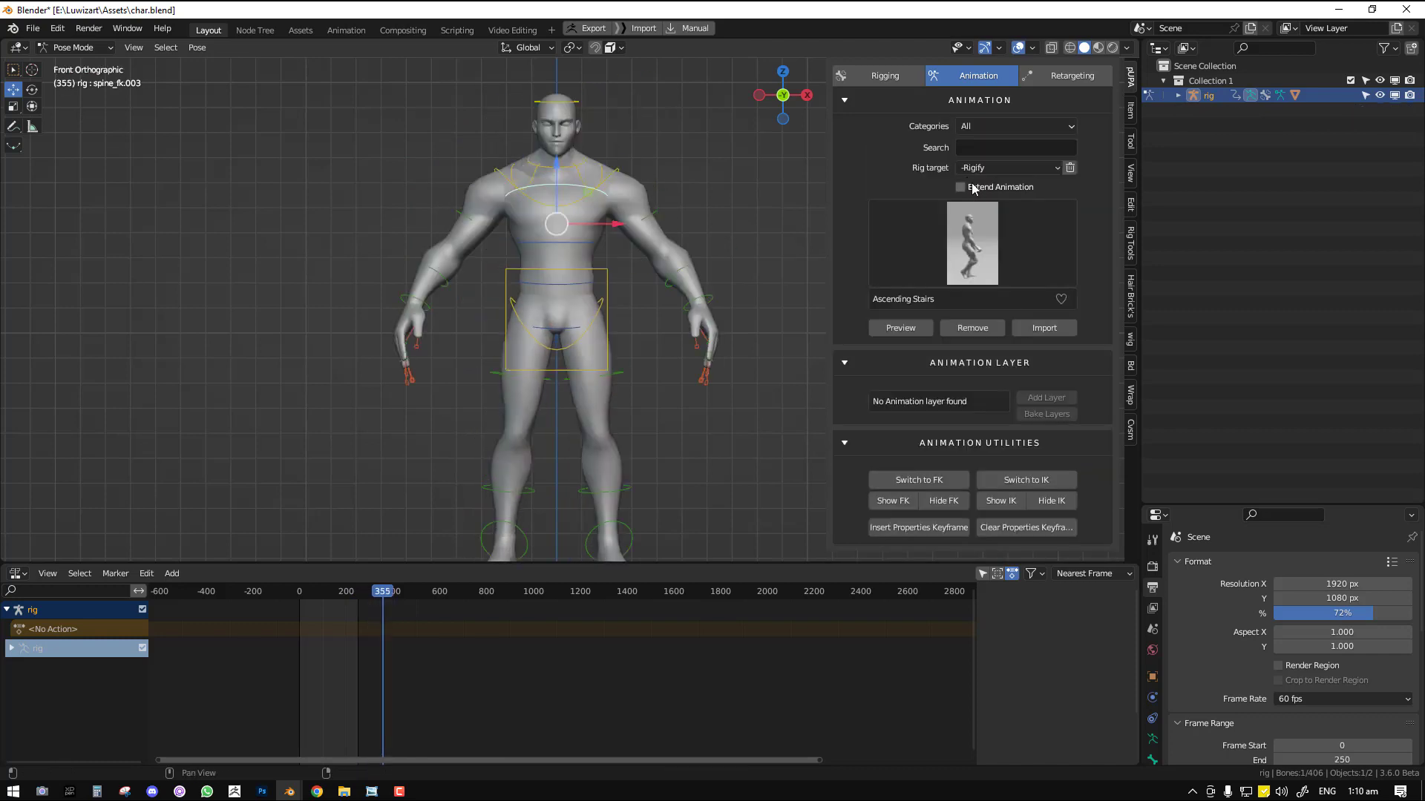
pyautogui.click(982, 260)
pyautogui.click(821, 336)
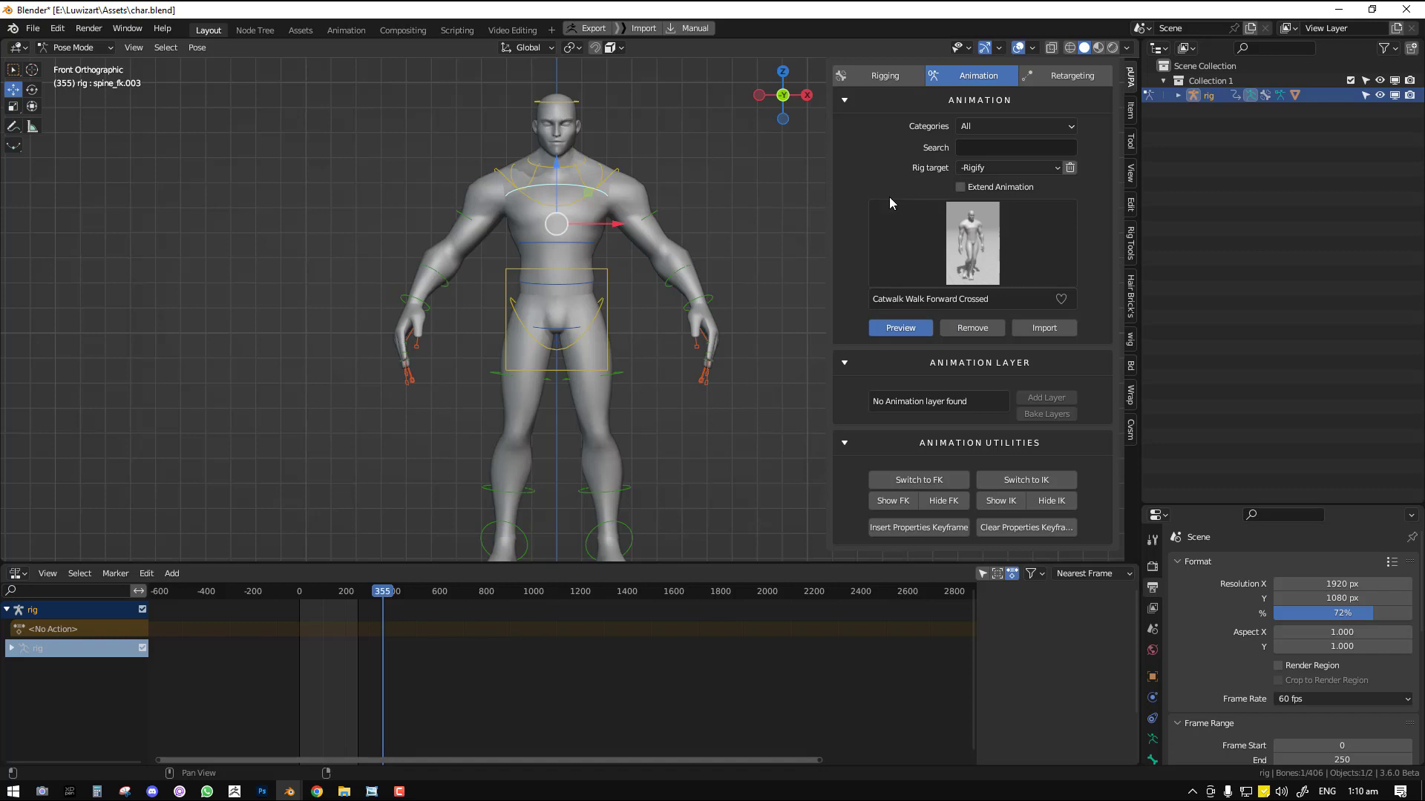
pyautogui.click(900, 327)
pyautogui.press('space')
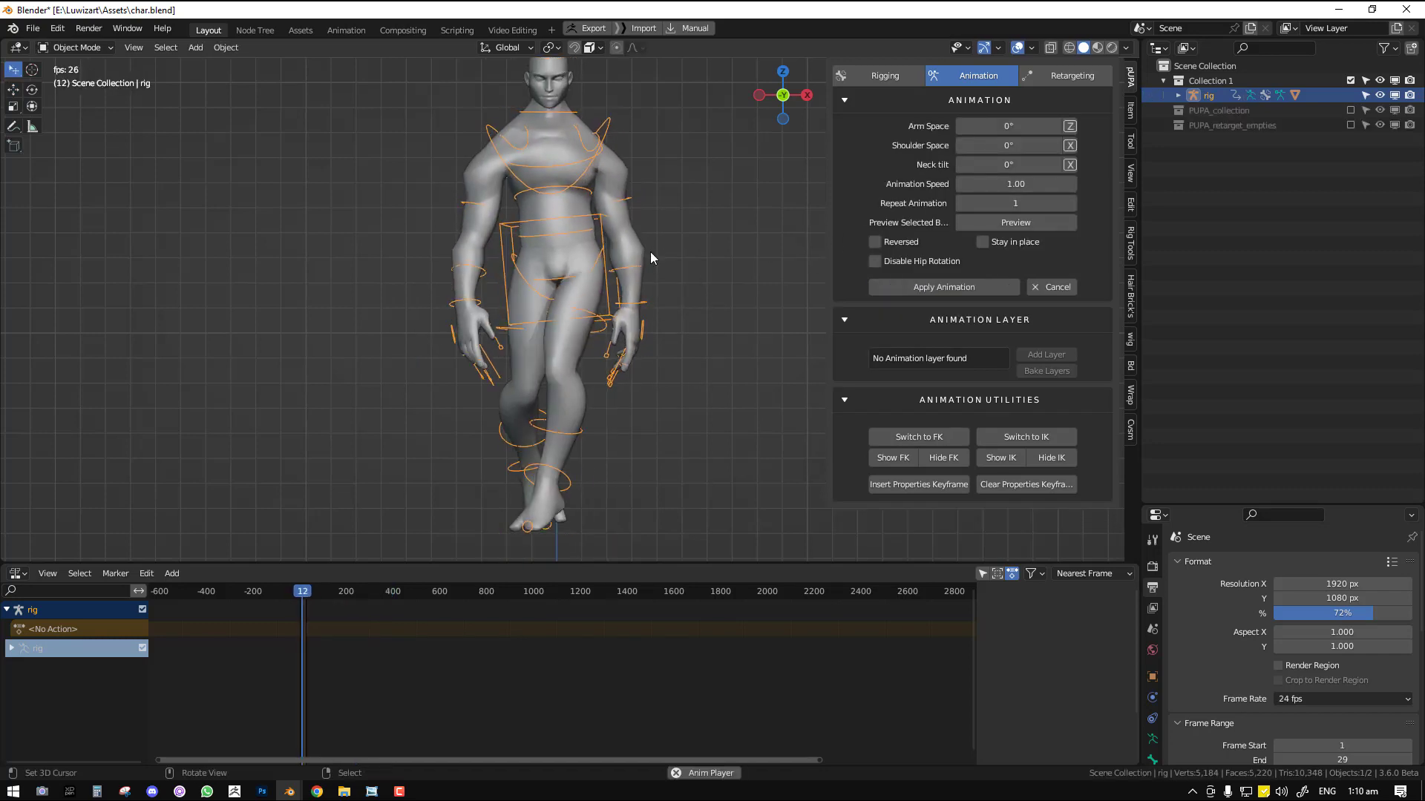
# - Set Shoulder Space to 20° for the catwalk animation and play it back from an angled view
pyautogui.press('space')
pyautogui.moveTo(1008, 145); pyautogui.dragTo(1039, 145)
pyautogui.press('space')
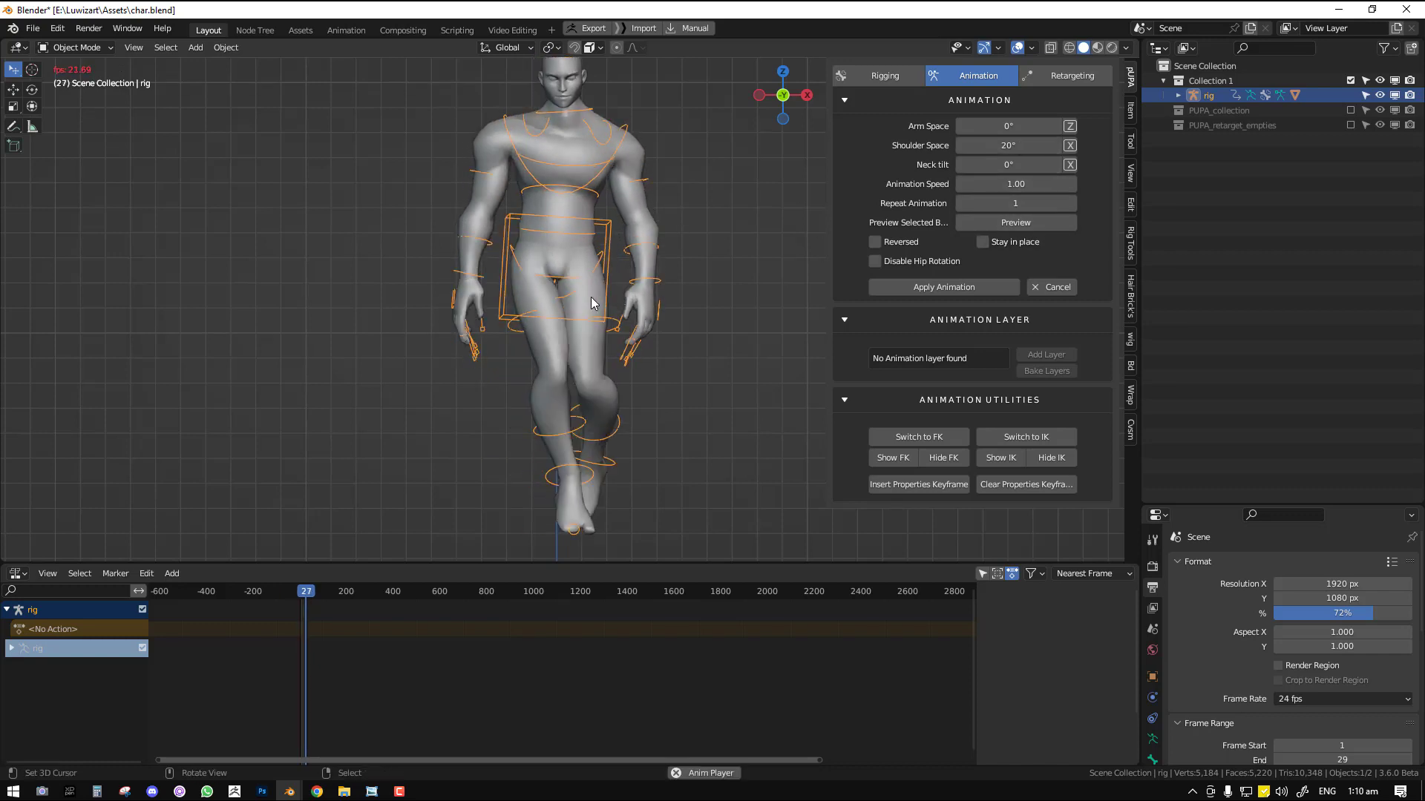
pyautogui.scroll(-3, 544, 340)
pyautogui.moveTo(543, 340); pyautogui.dragTo(600, 328, button='middle')
pyautogui.hotkey('shift', 'alt', 'z')
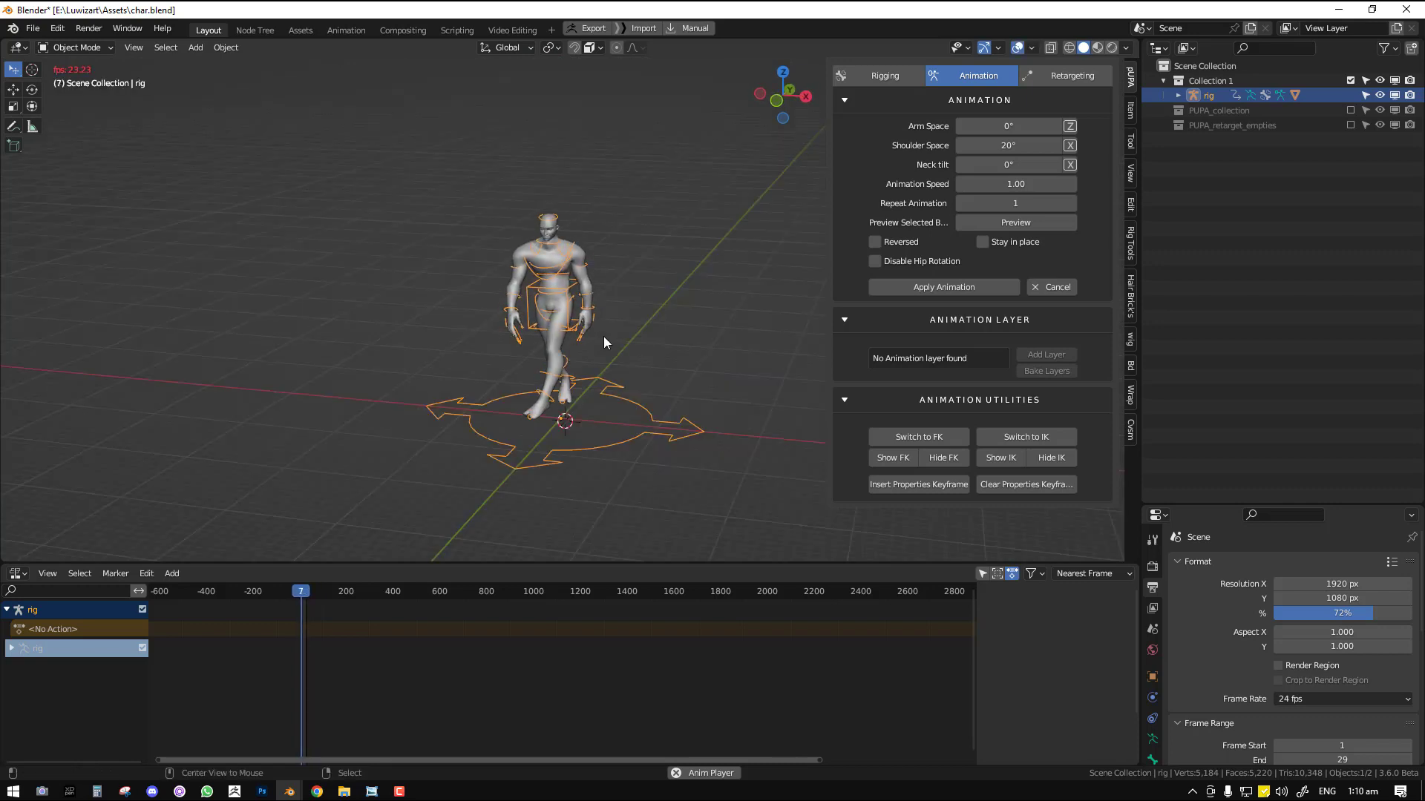